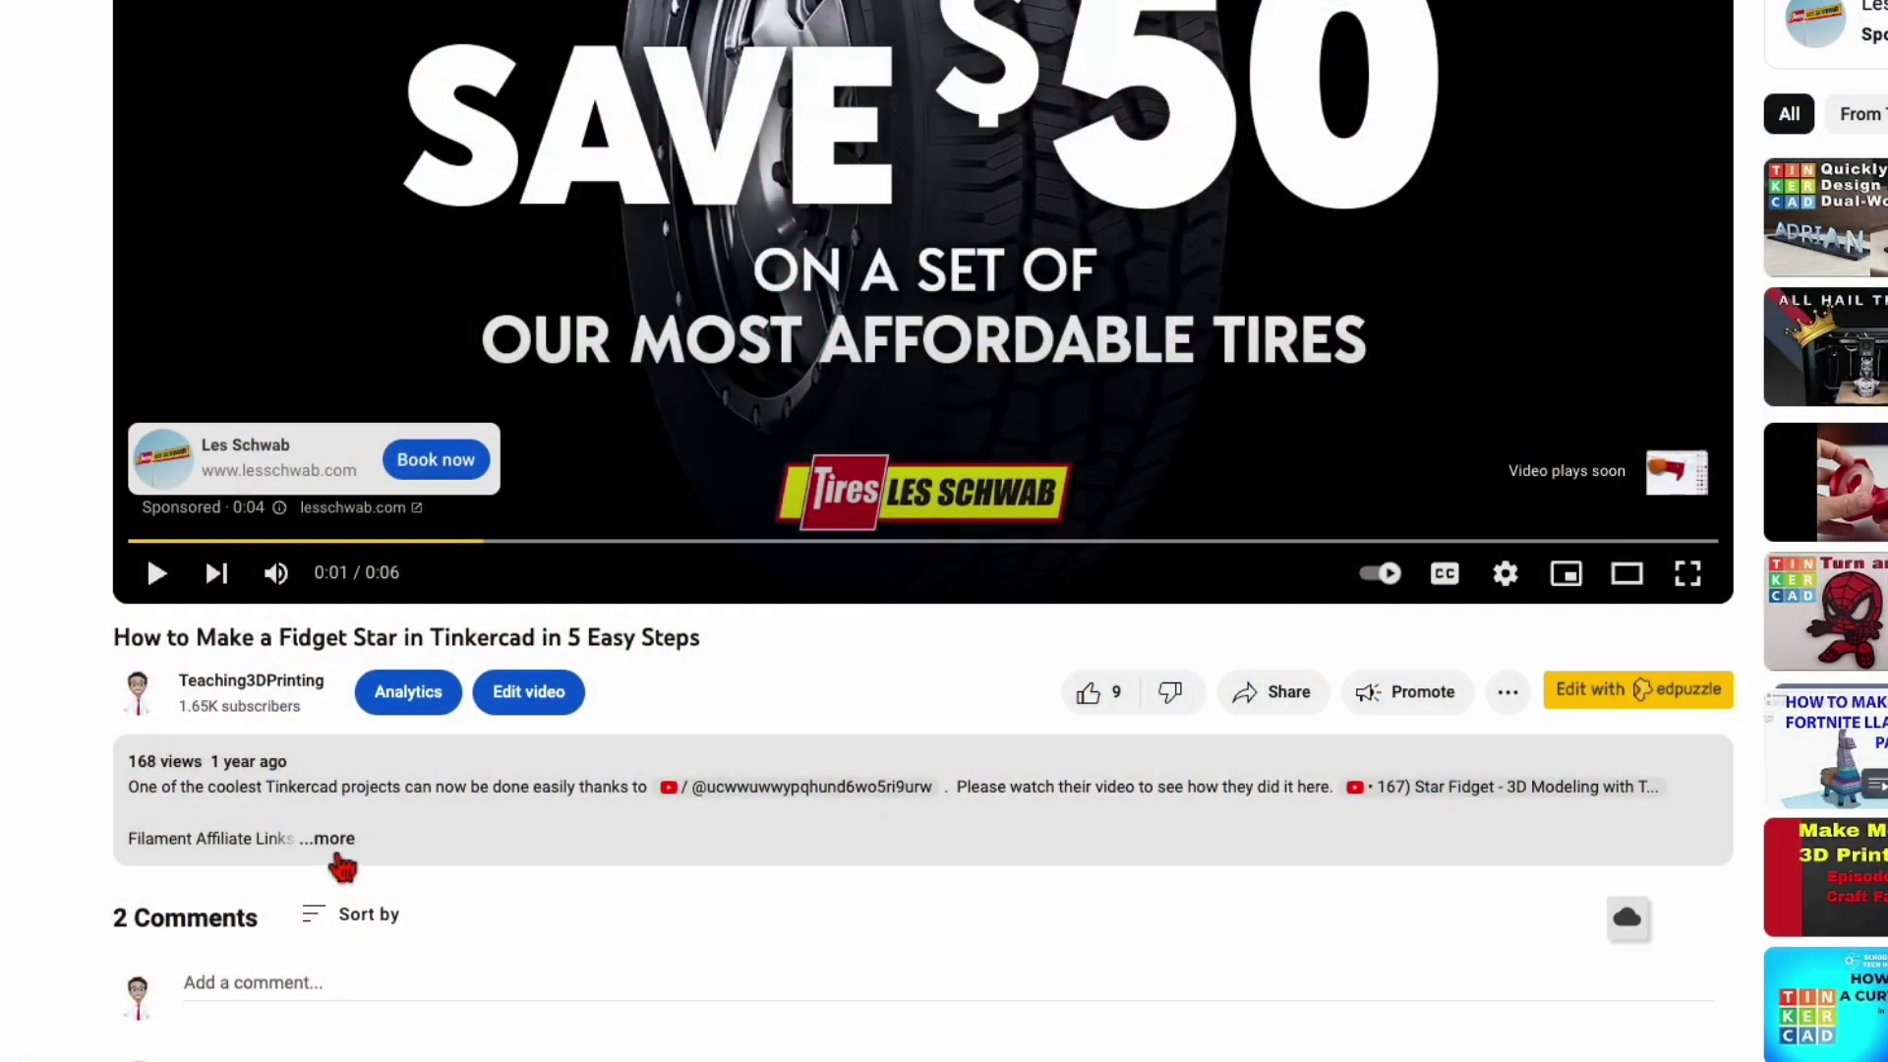
Step: Expand the description of the Fidget Star video and look through its contents
left_click(336, 851)
scroll(339, 853, "down", 5)
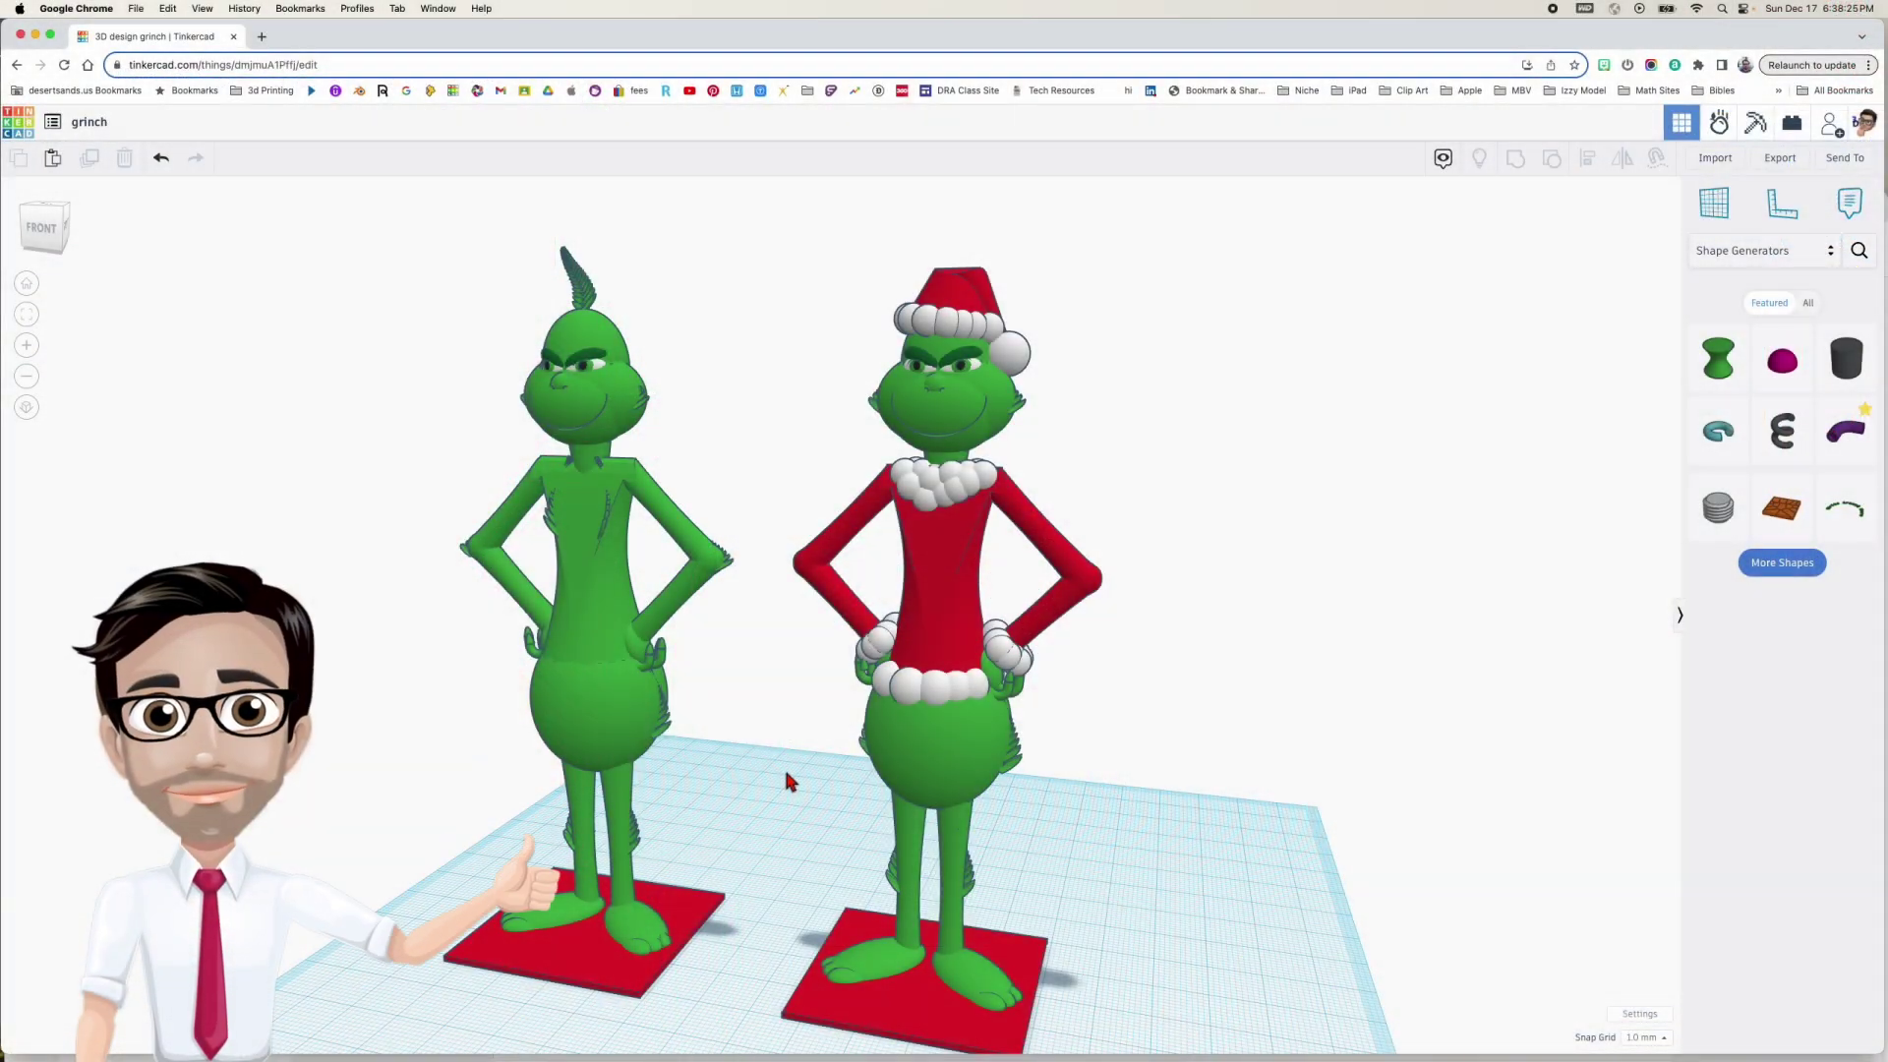
Step: Remove the fur tufts from the elbows of the all-green Grinch without a hat
right_click_drag(782, 766, 828, 761)
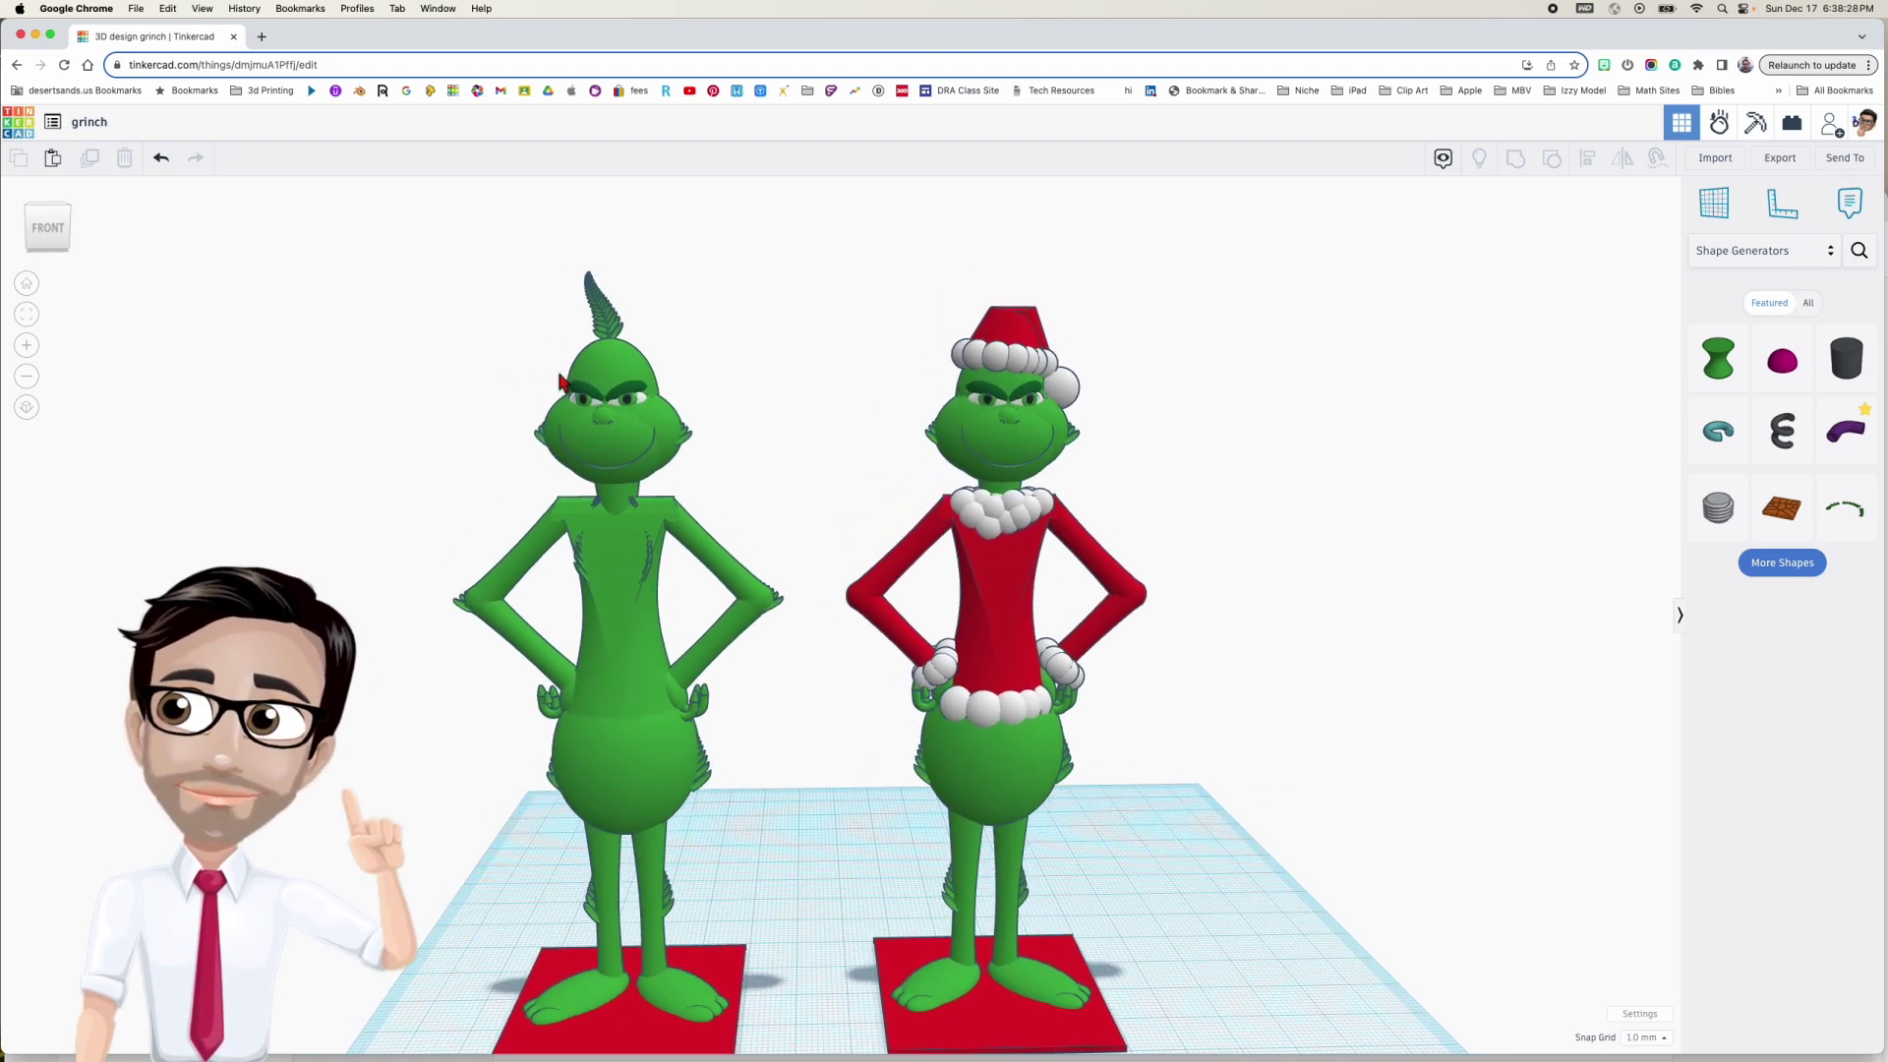
middle_click_drag(716, 712, 871, 689)
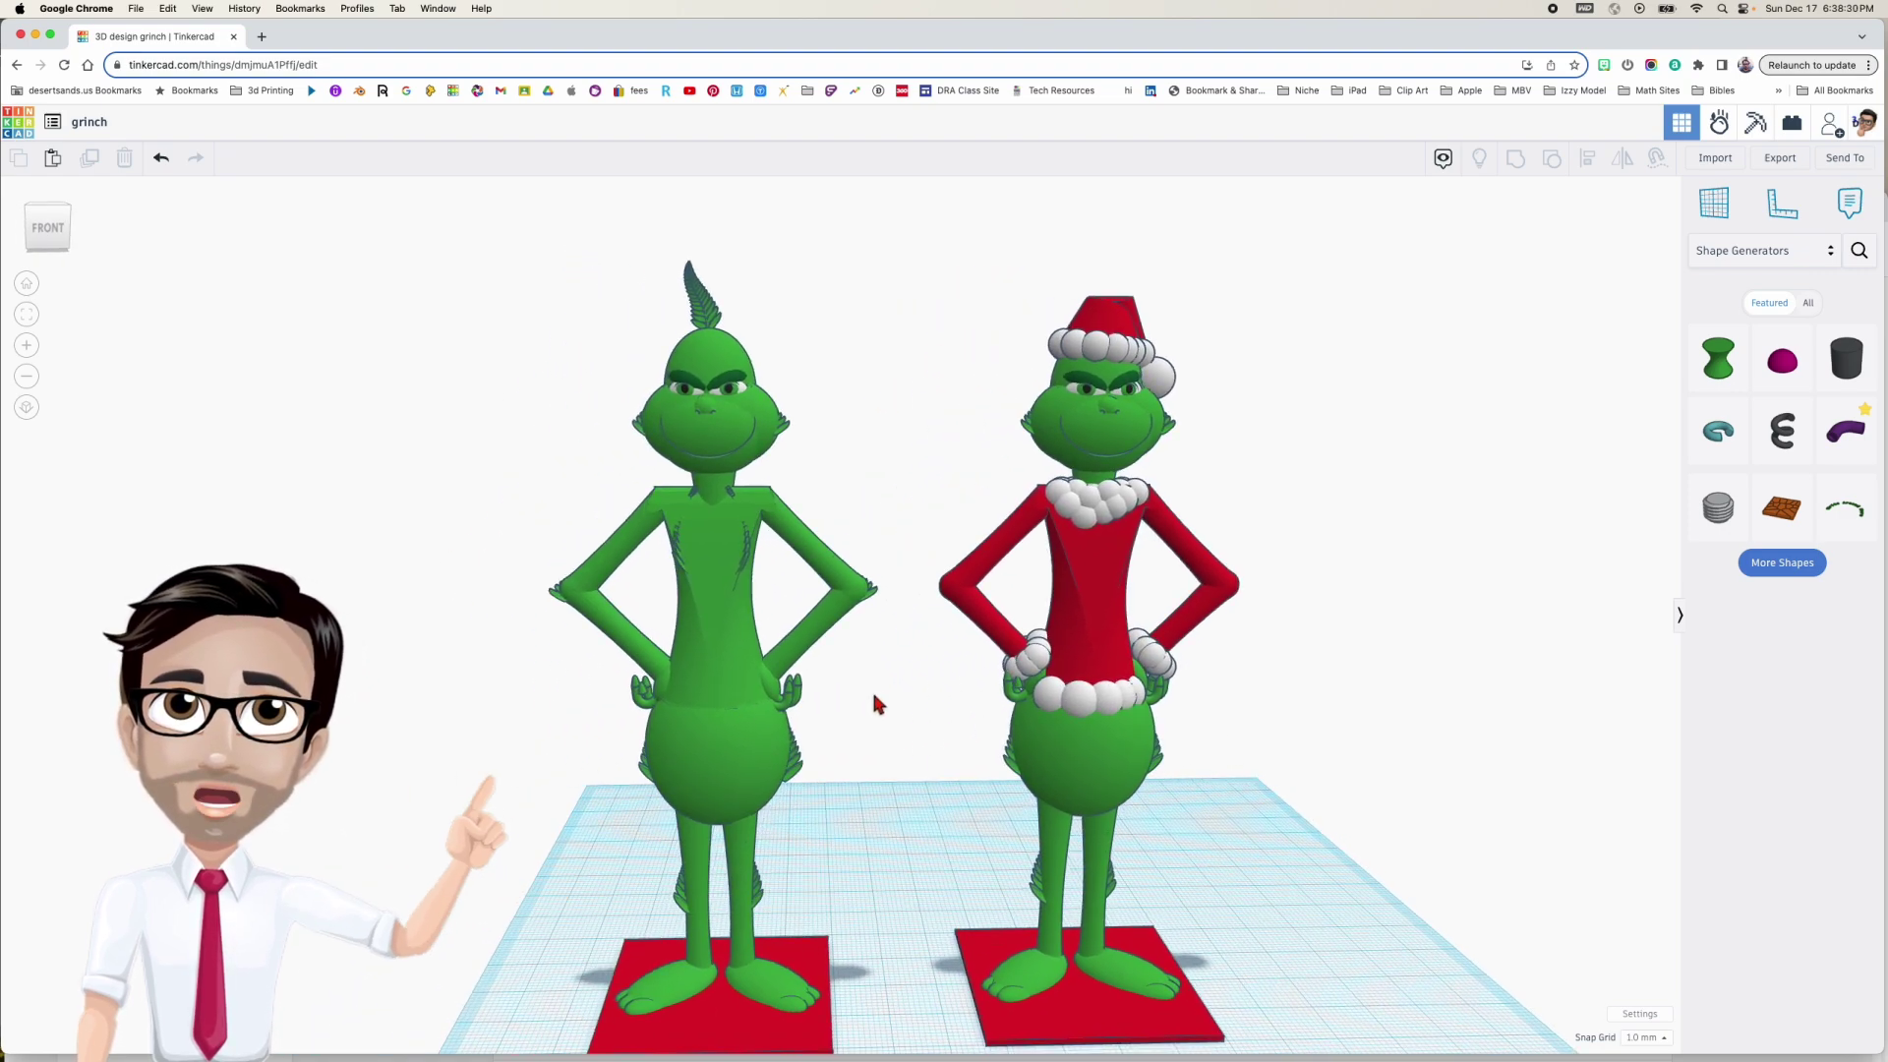
left_click(826, 632)
scroll(889, 621, "up", 6)
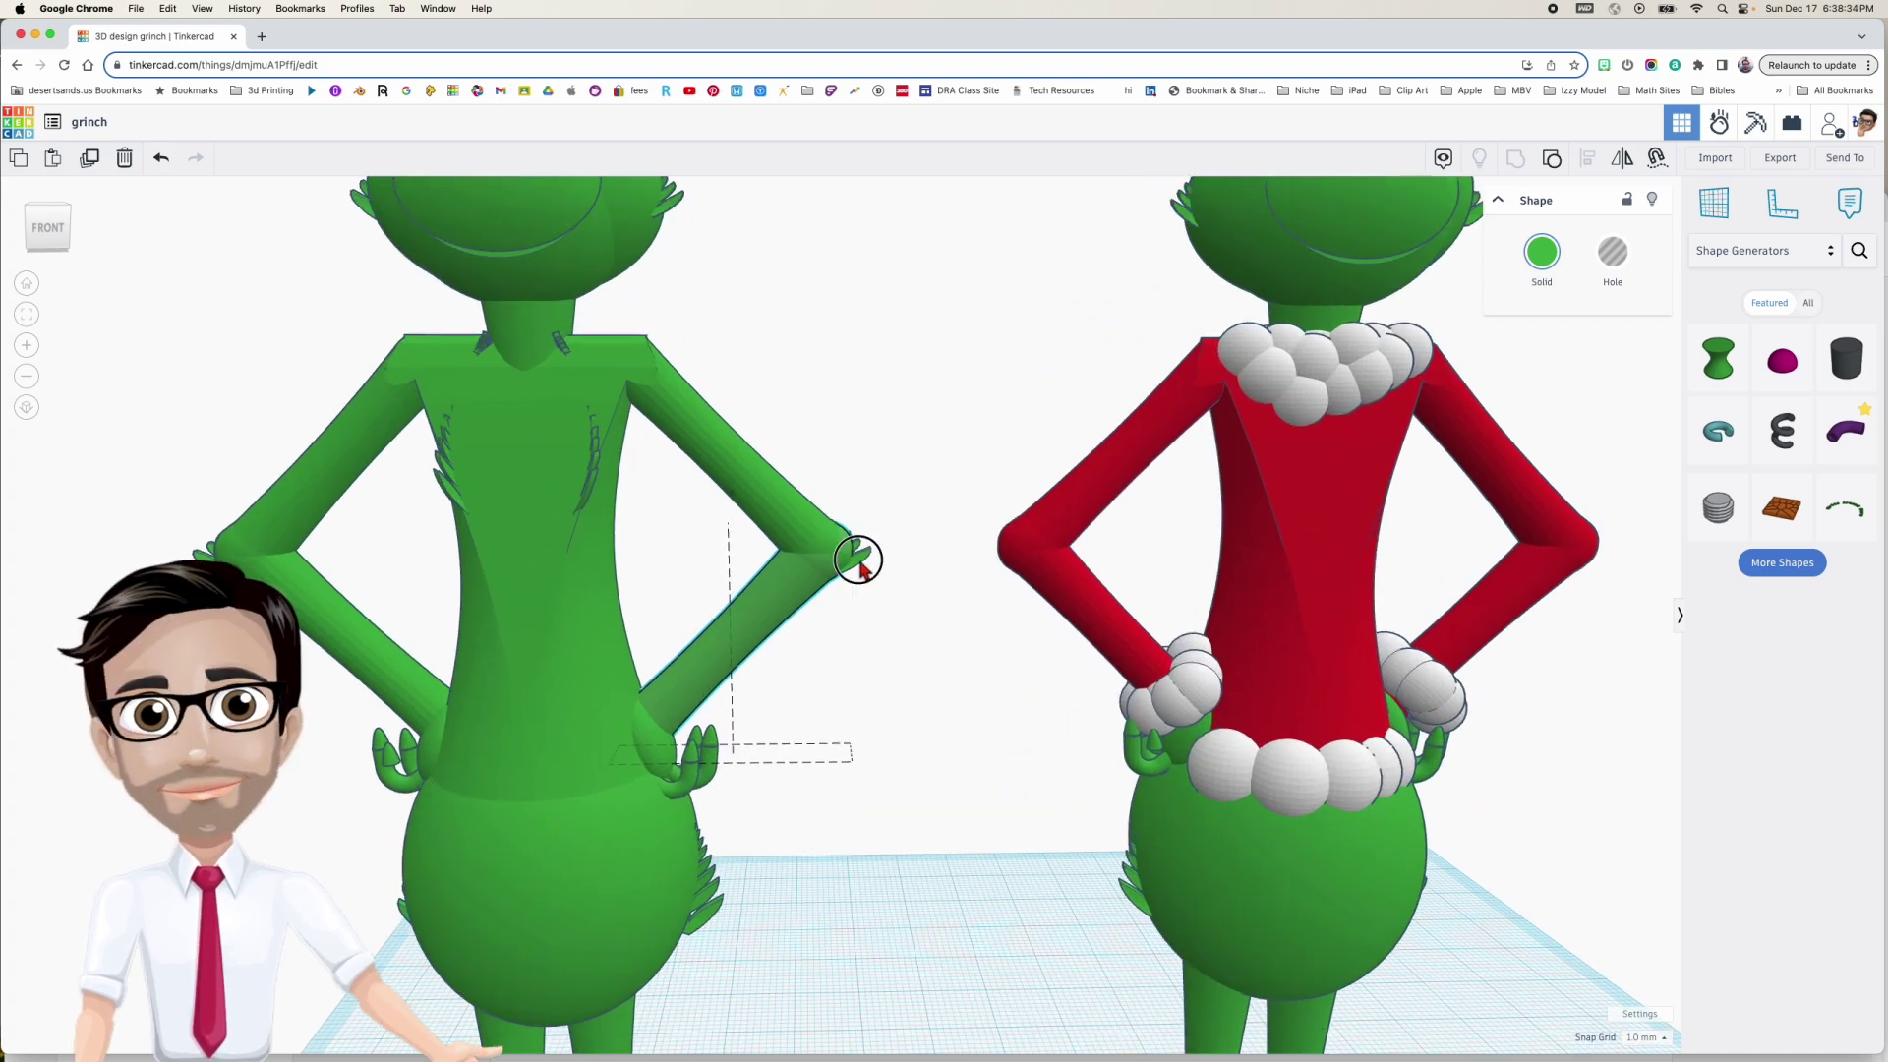
left_click(864, 568)
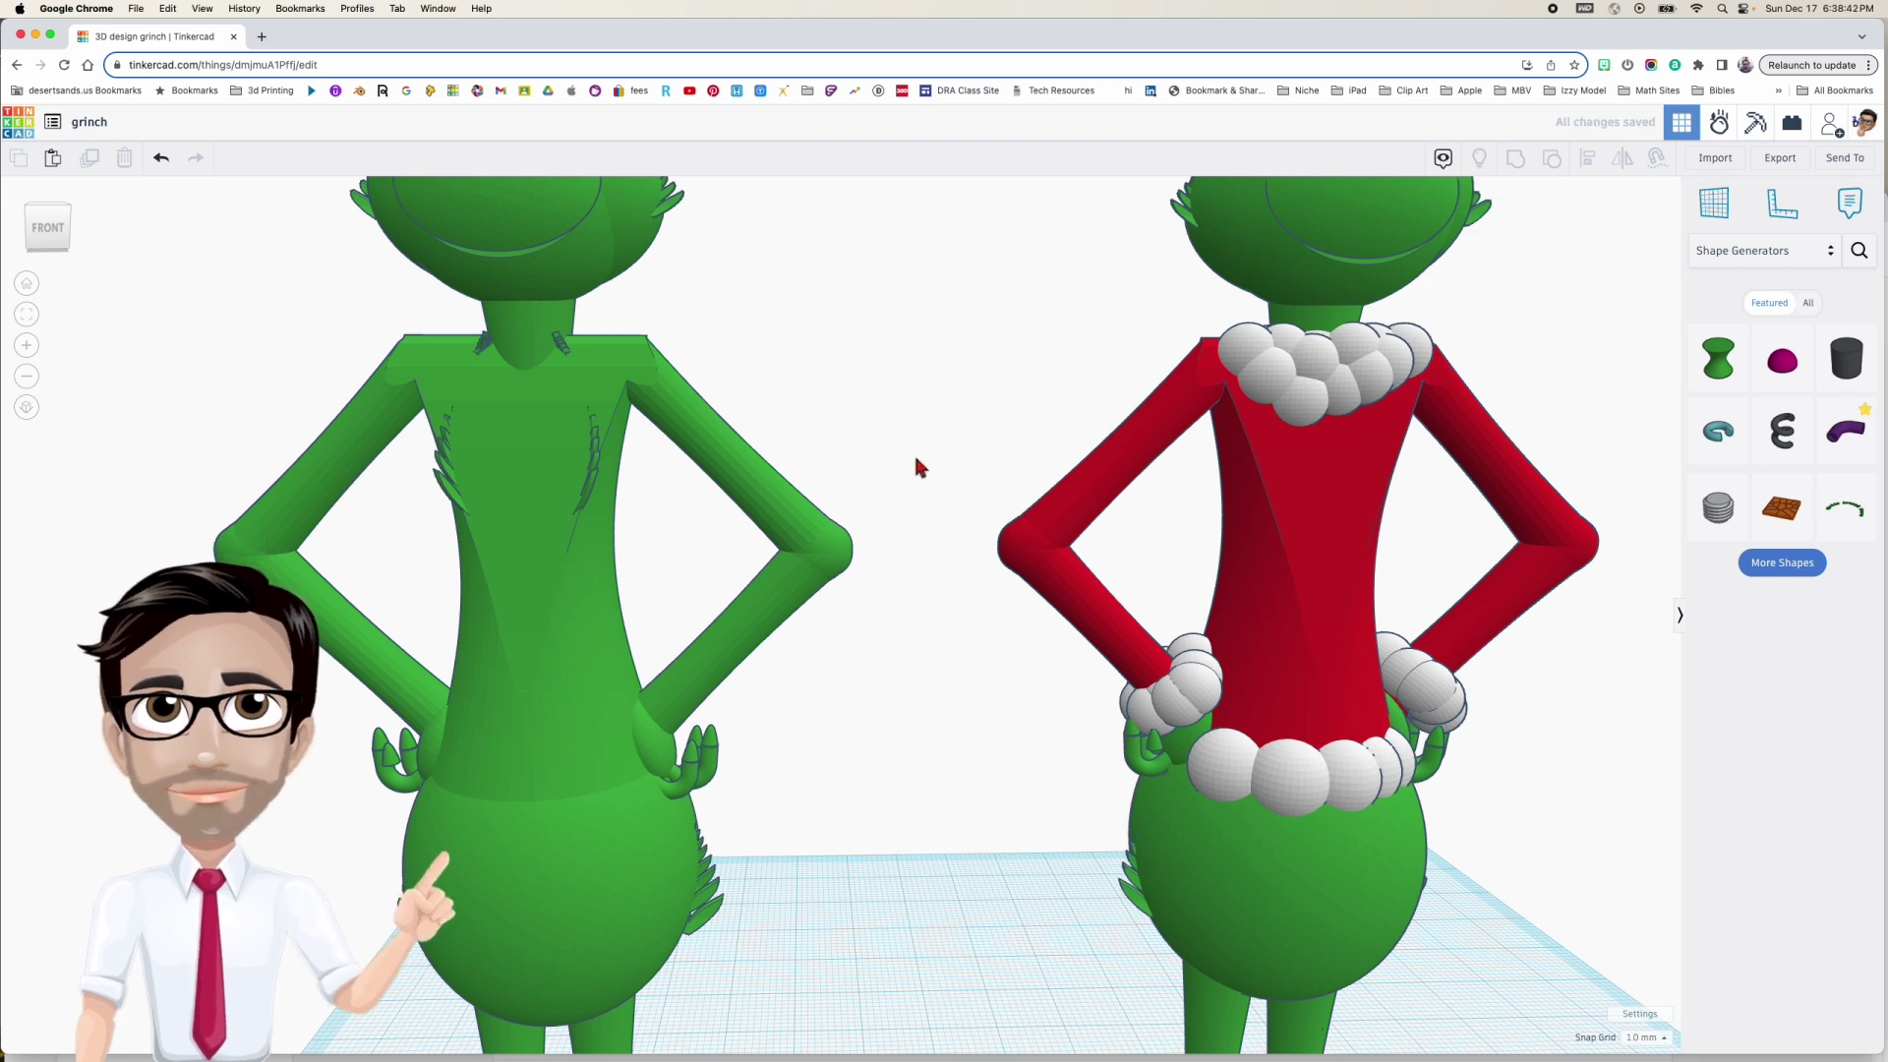
Step: Colour the hatless Grinch's torso and both arms red and remove the fur tufts from the chest
left_click_drag(788, 620, 788, 620)
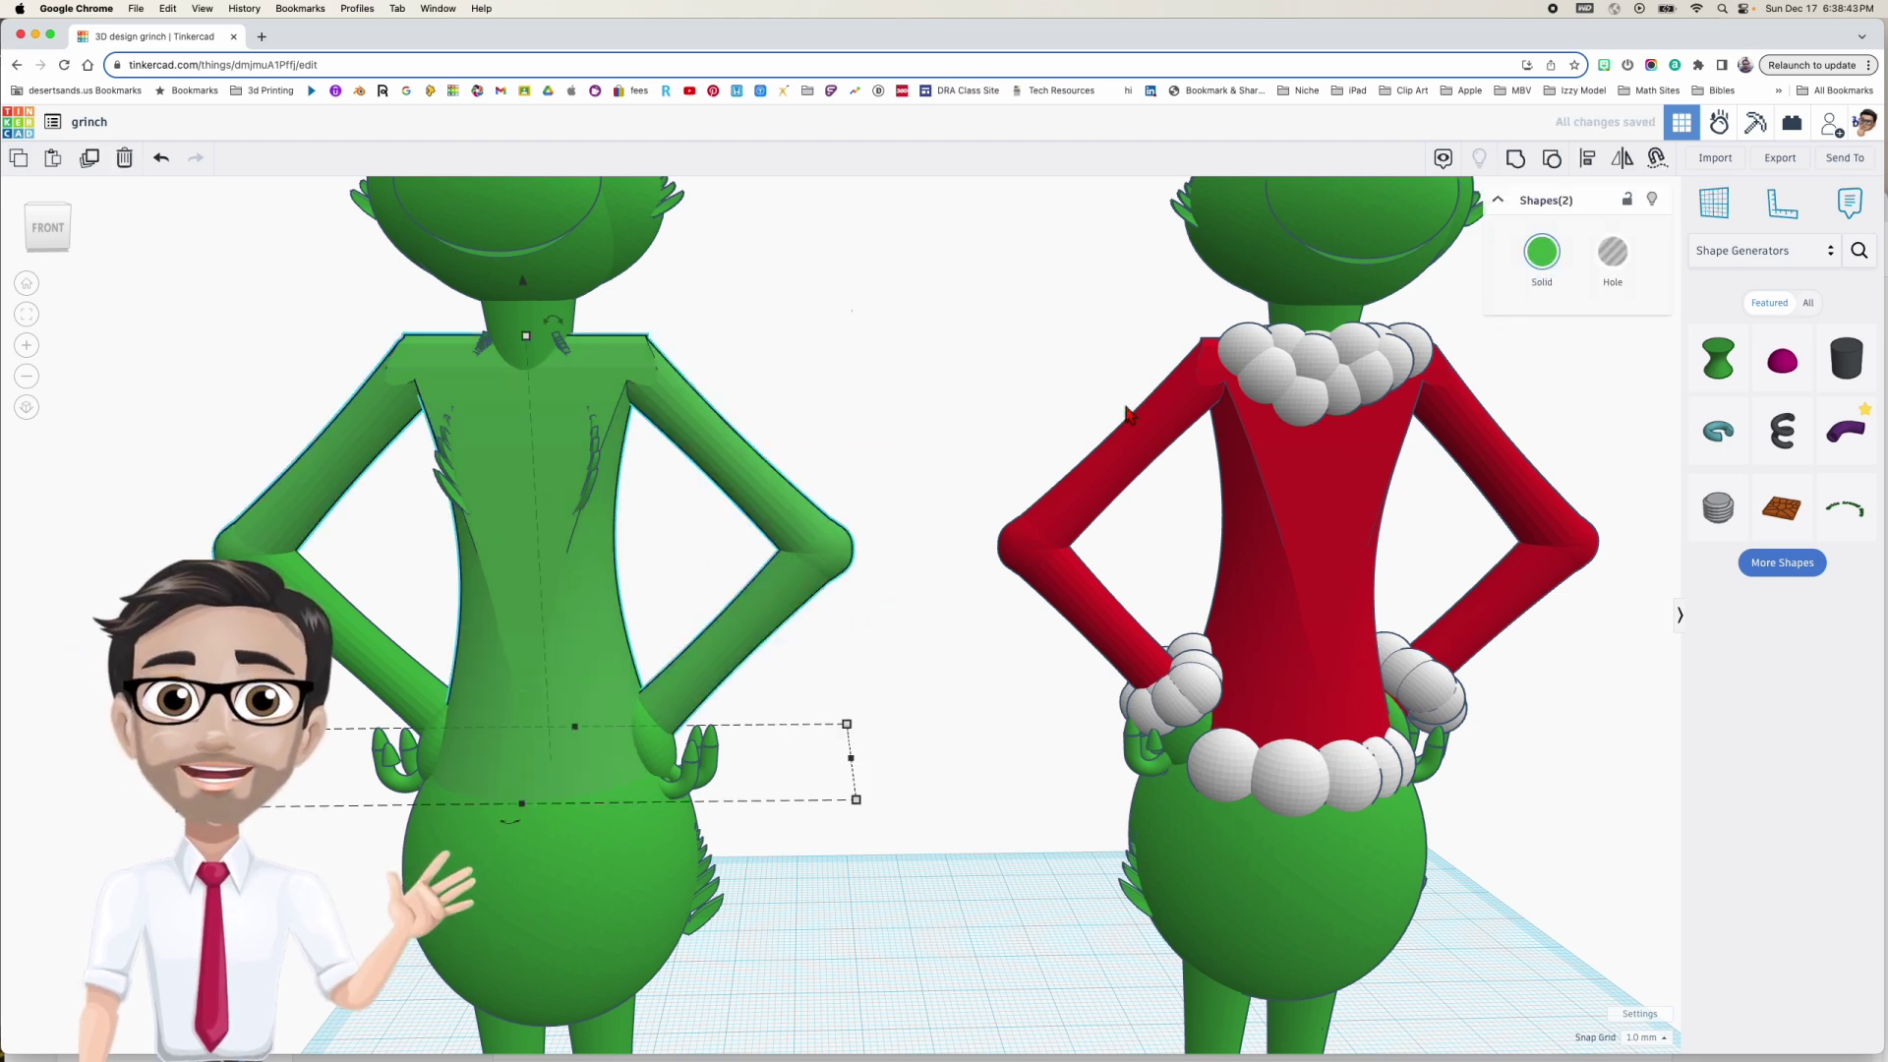
left_click(1563, 268)
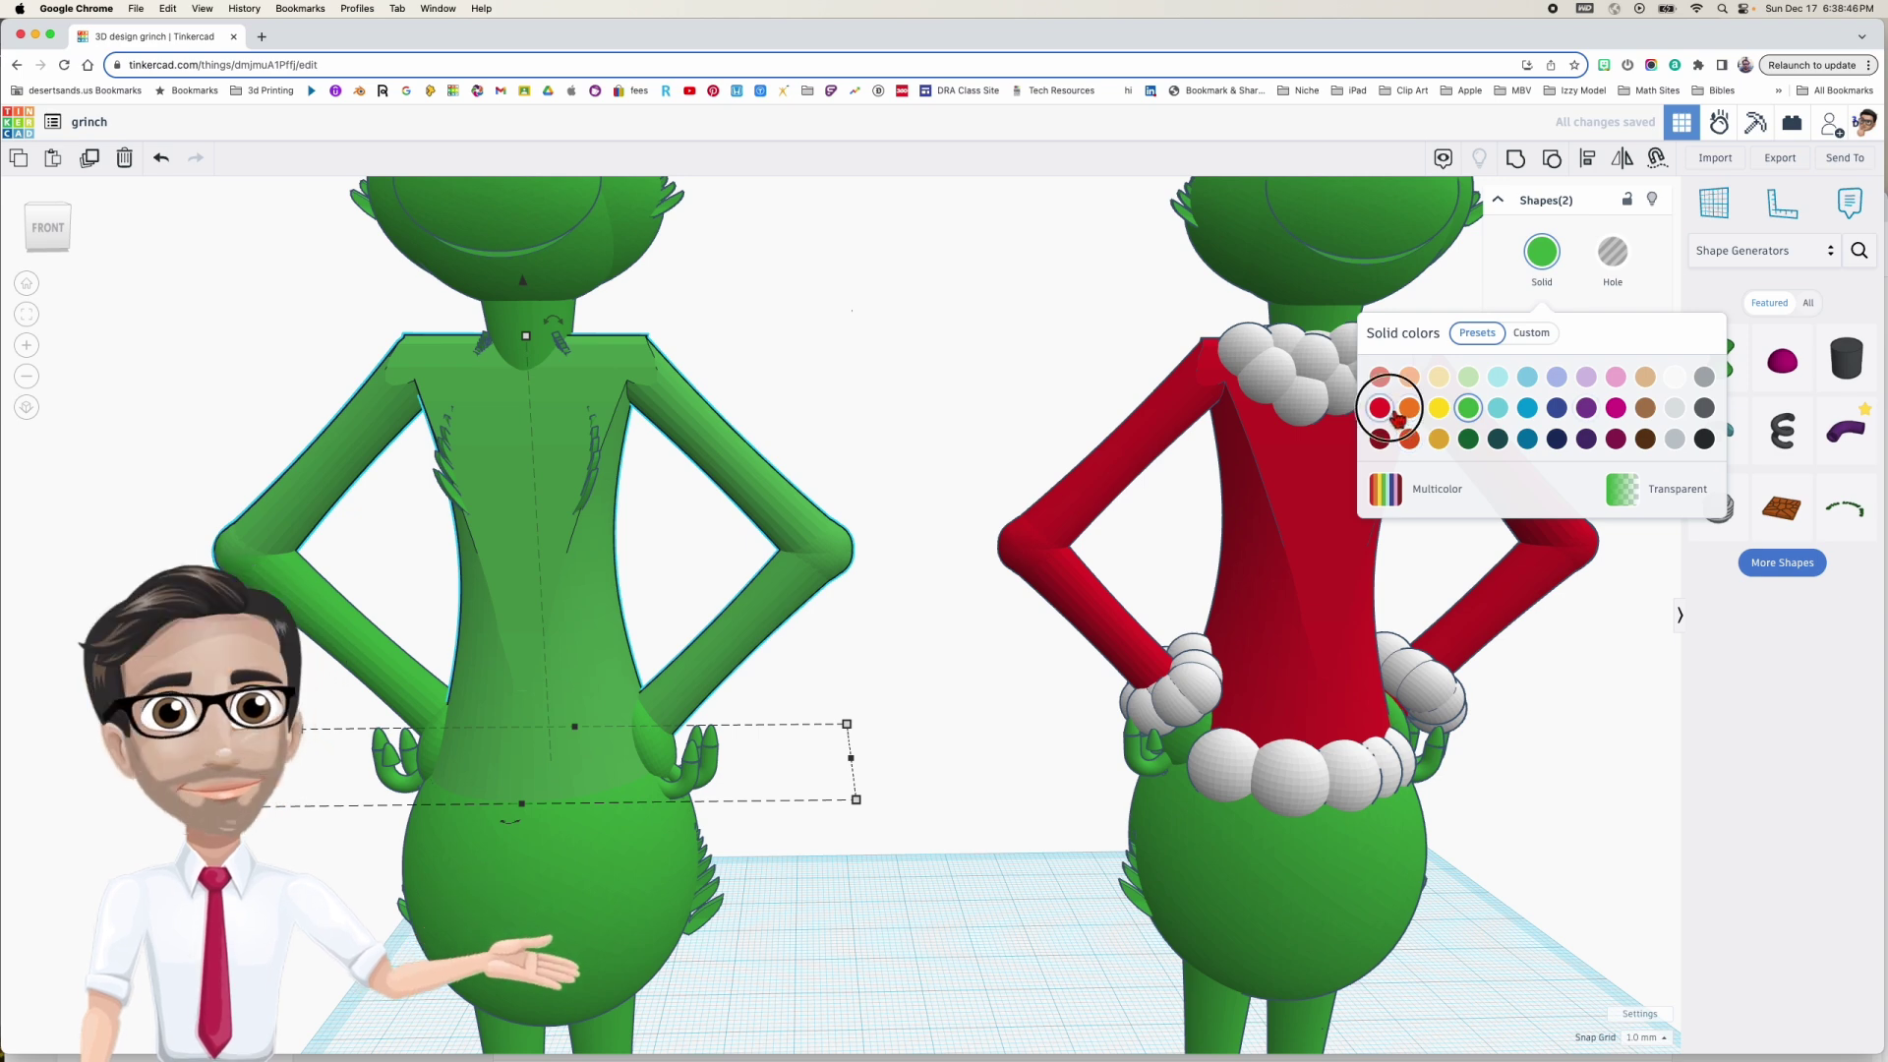
left_click(1380, 409)
left_click(850, 594)
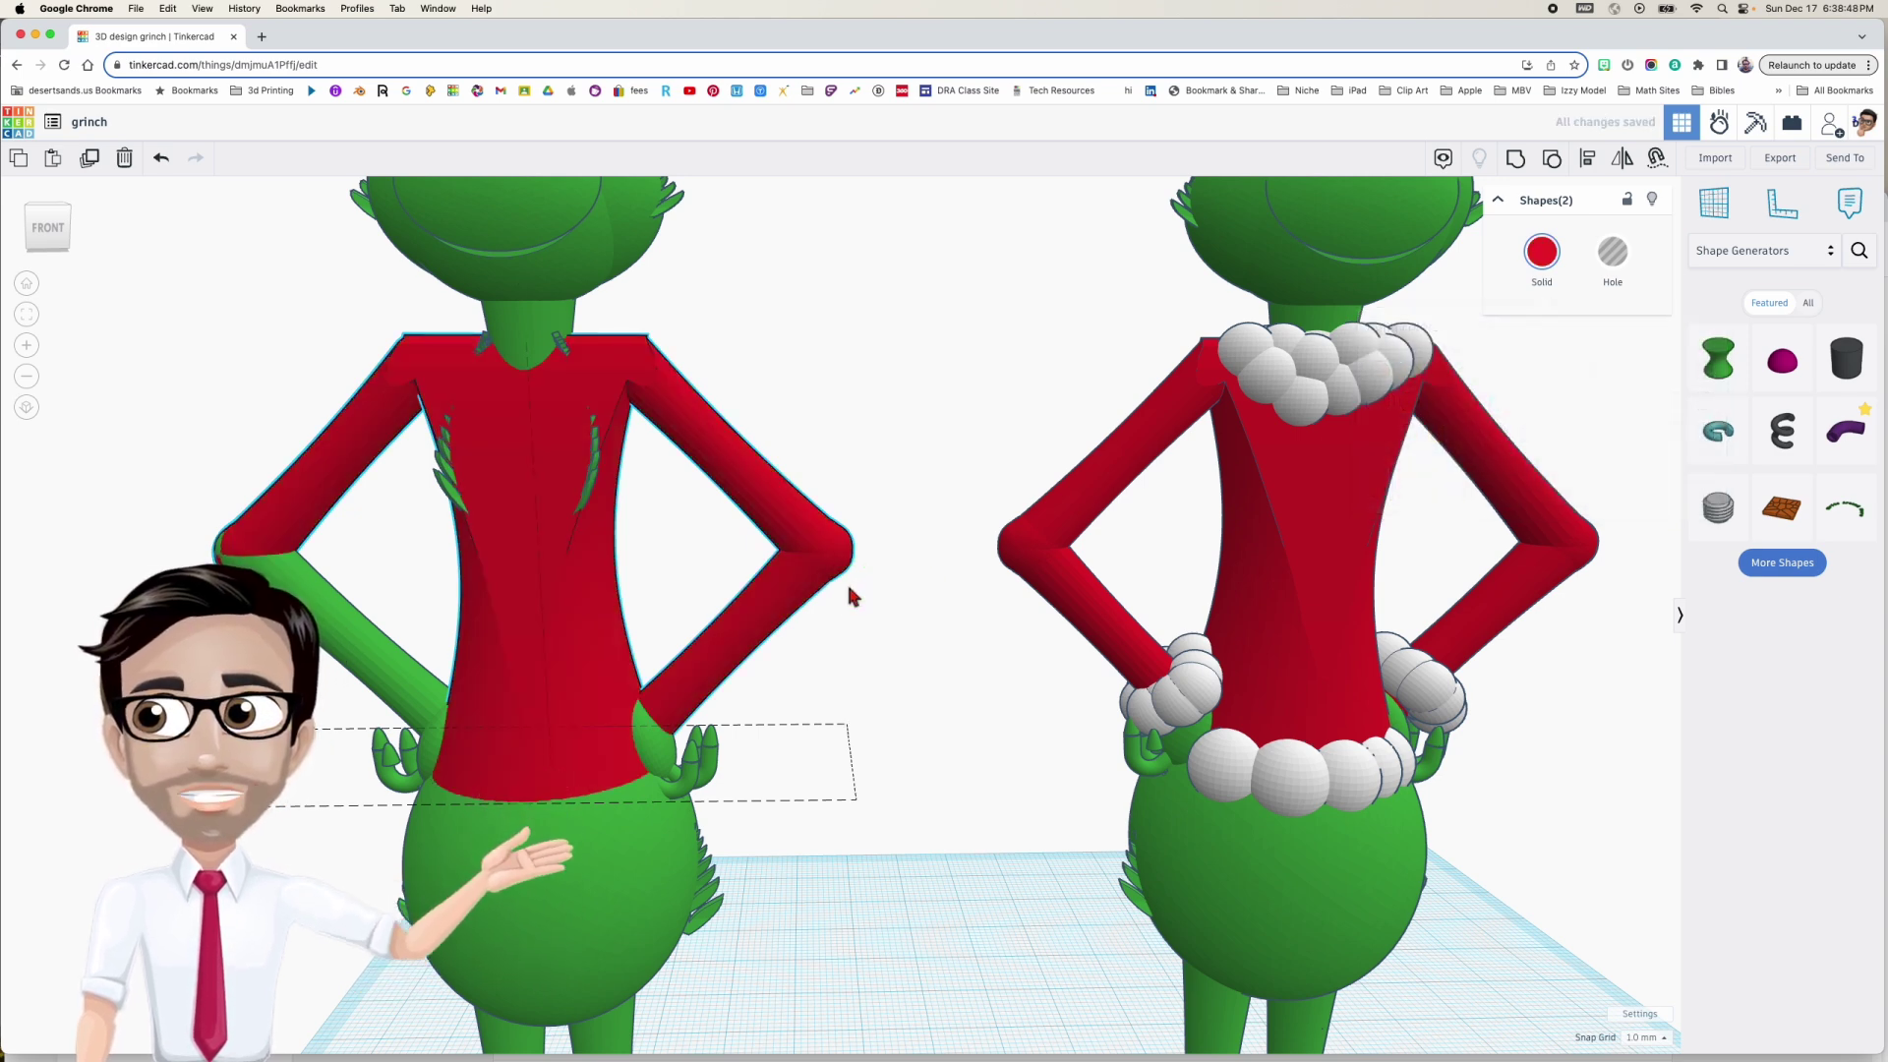
left_click(339, 631)
left_click(1542, 256)
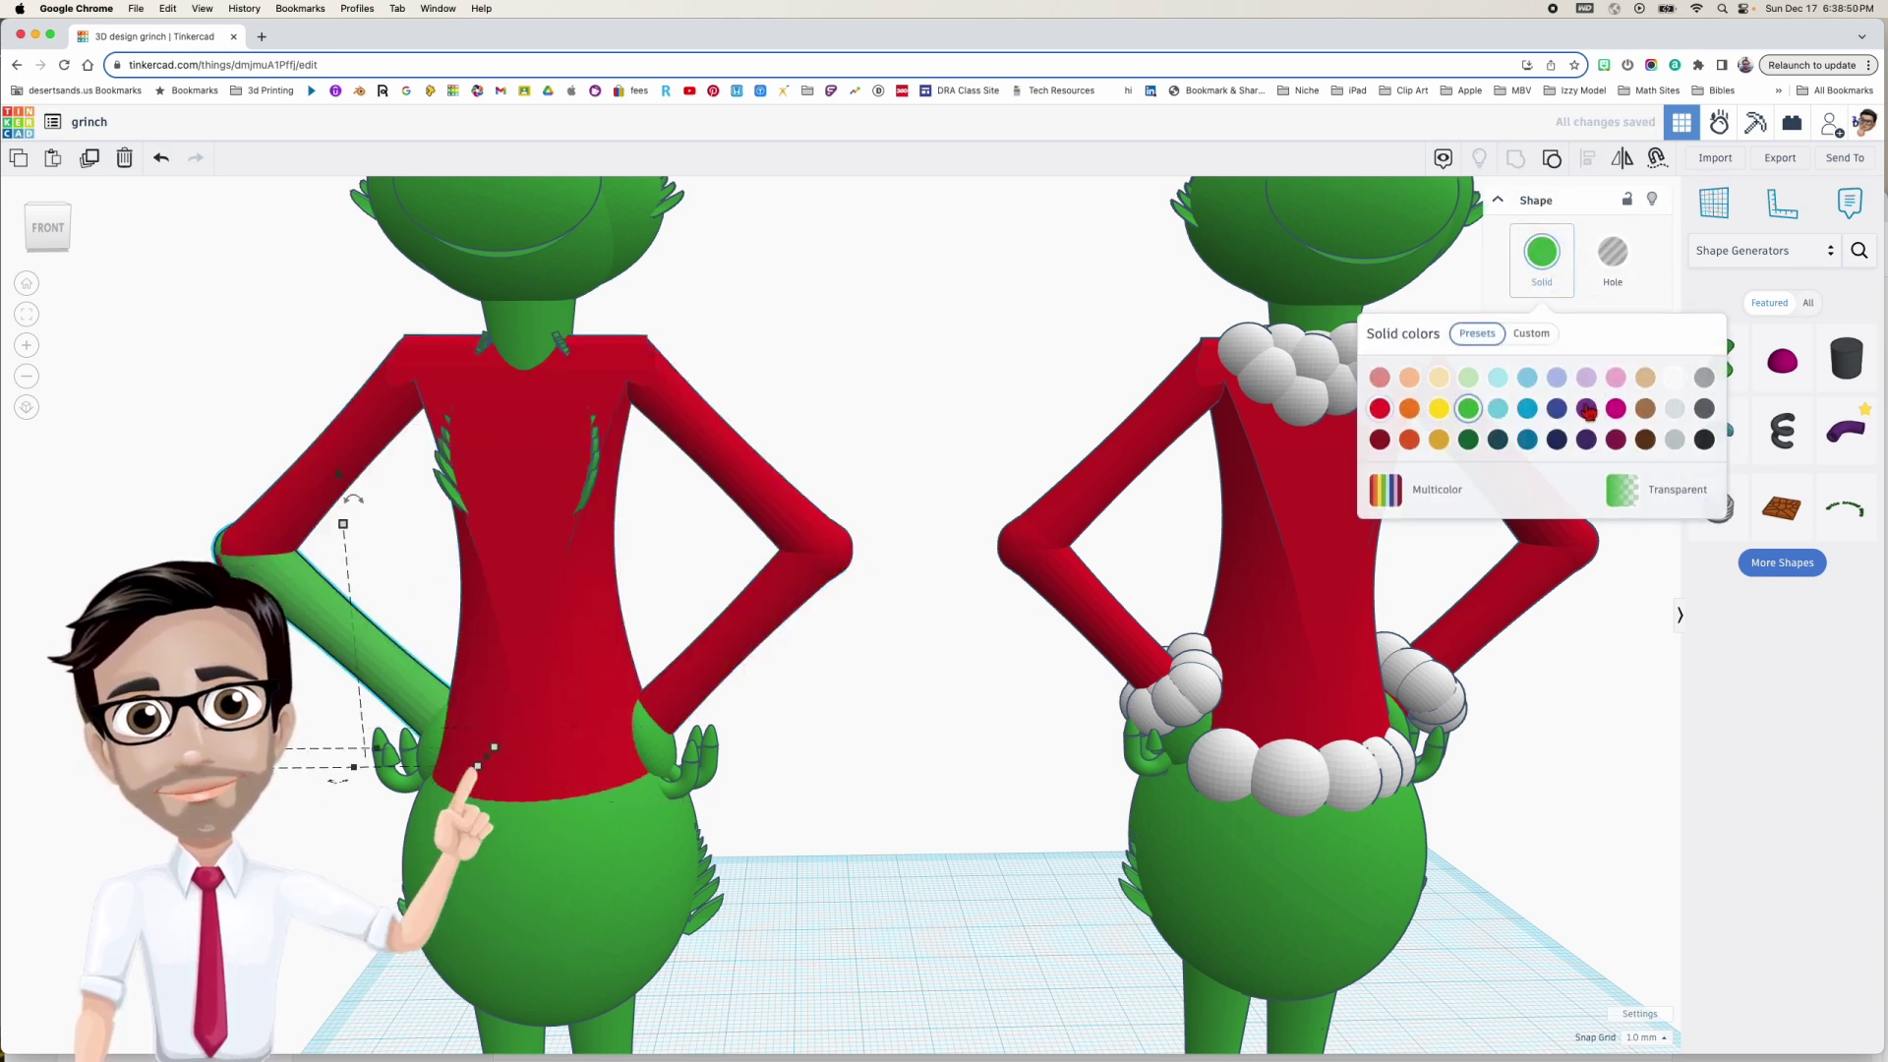
right_click_drag(797, 467, 679, 462)
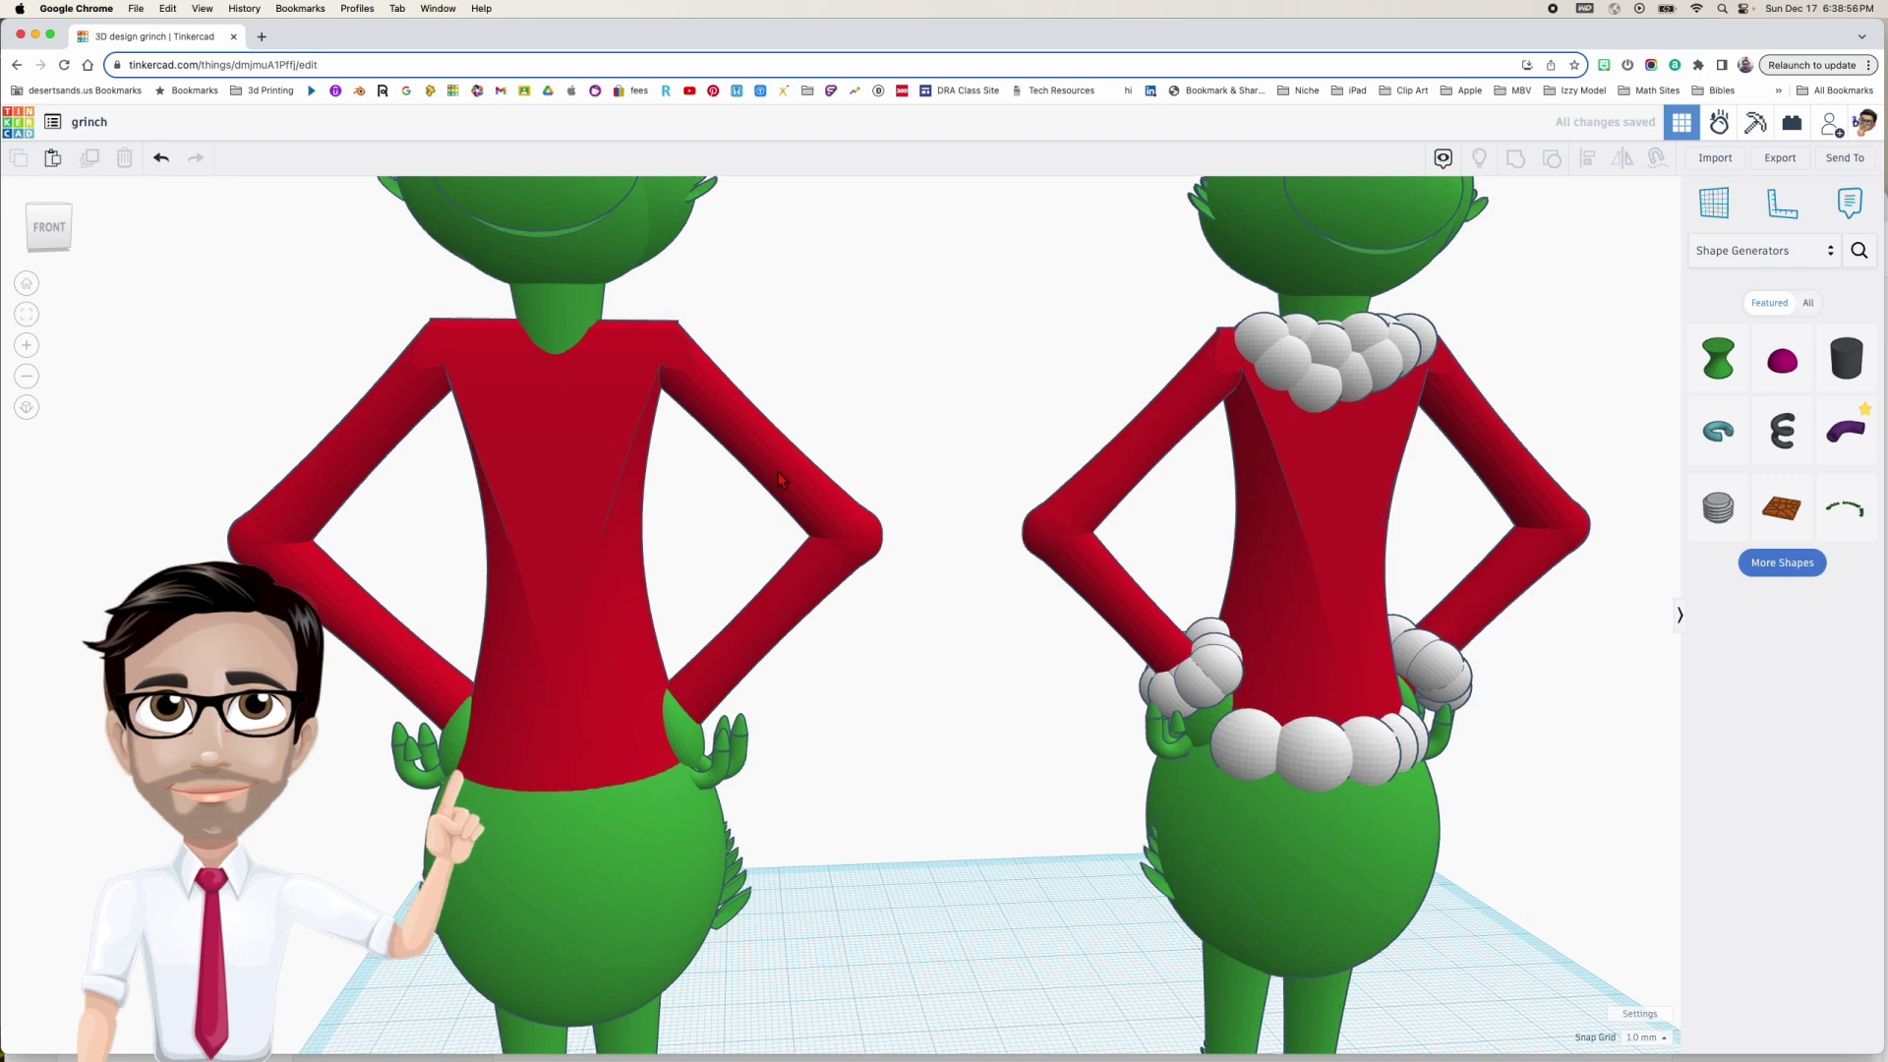
Step: Place a sphere from the Basic Shapes collection on the workplane beside the Grinch with the Santa hat
middle_click_drag(799, 499, 760, 433)
scroll(866, 617, "down", 5)
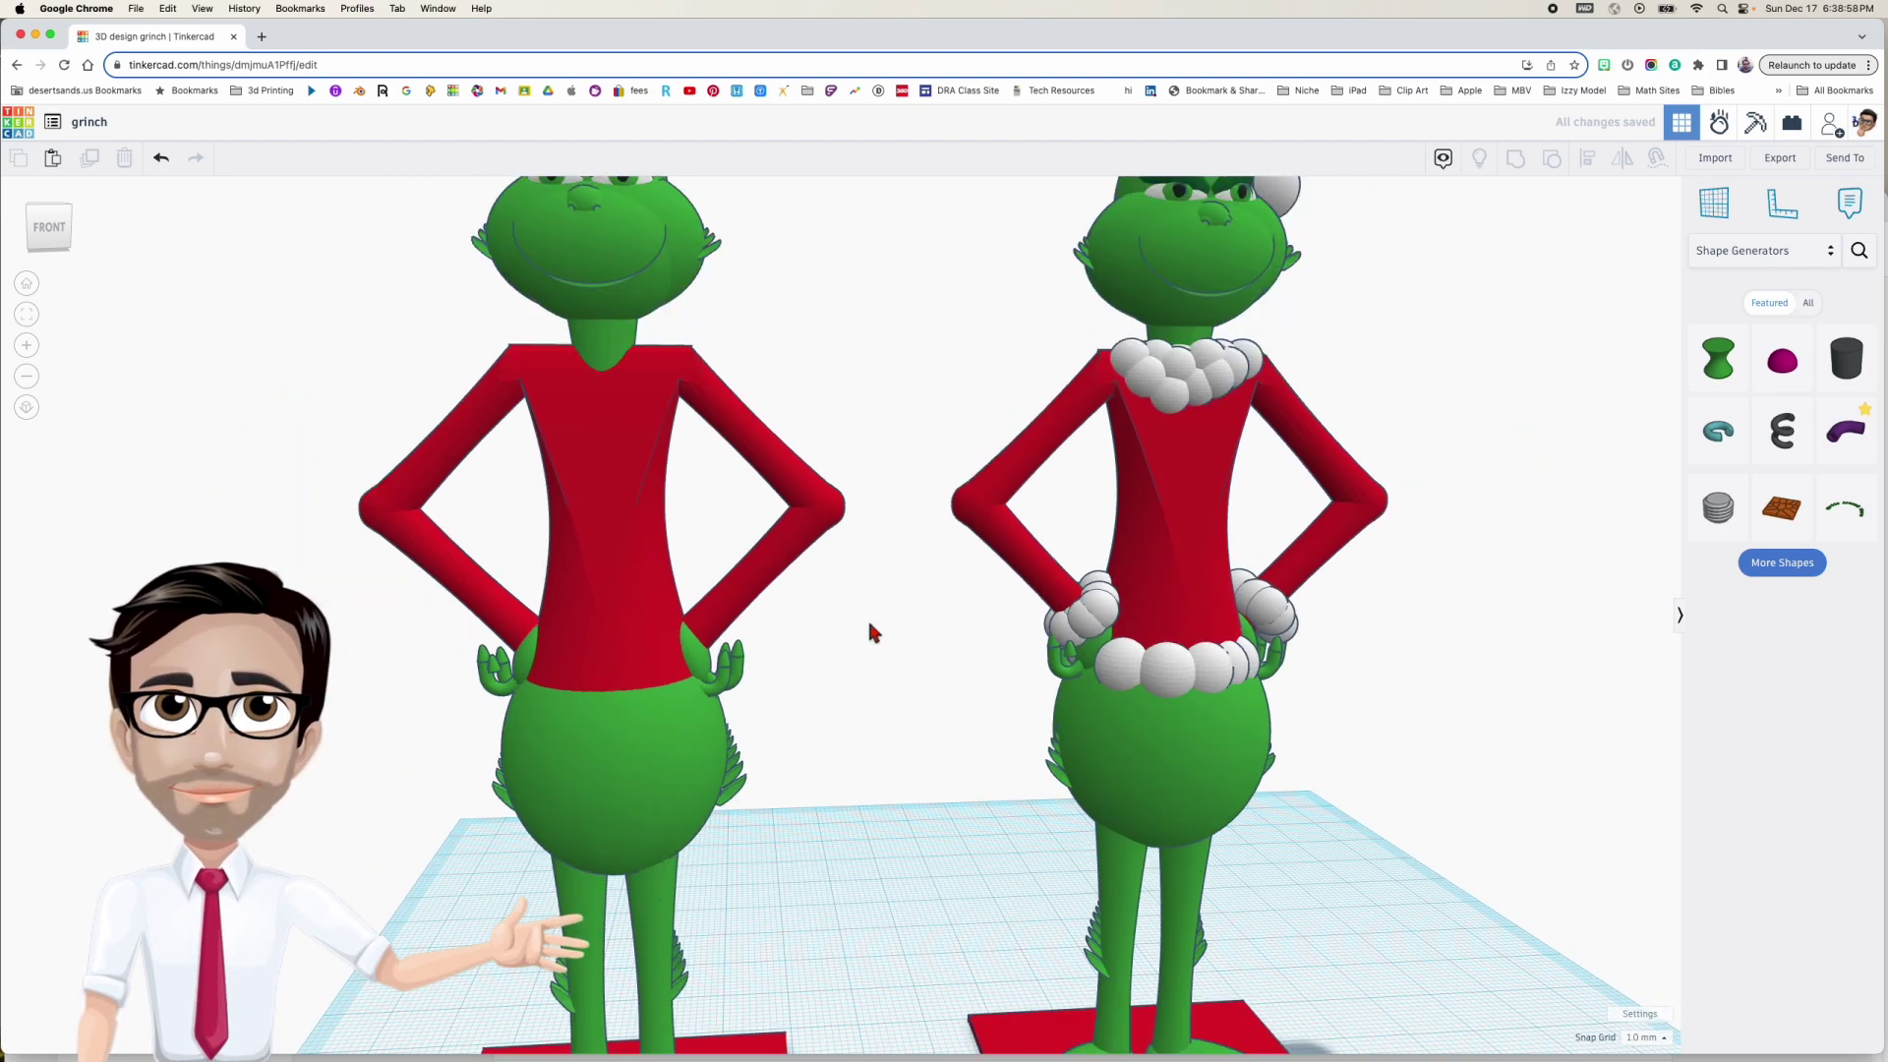
left_click(787, 637)
right_click_drag(788, 632, 747, 637)
right_click_drag(1513, 617, 1370, 617)
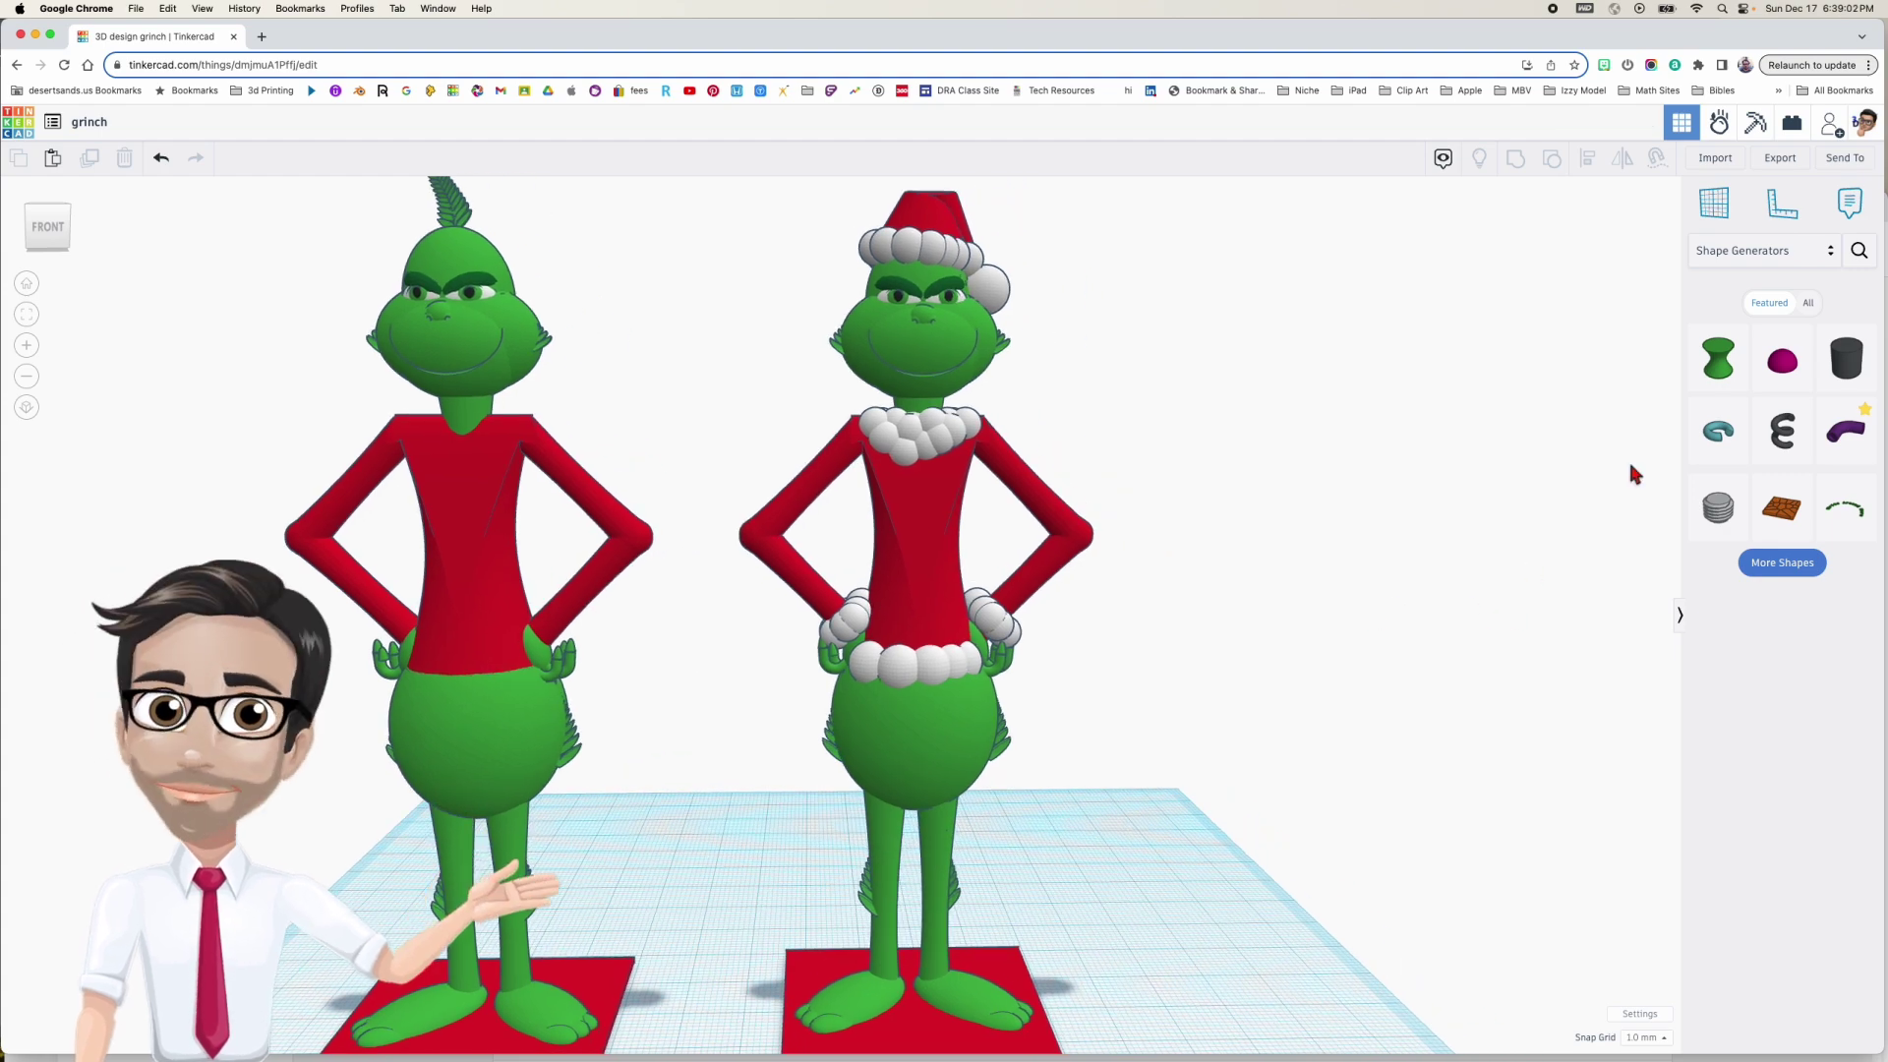
left_click(1847, 258)
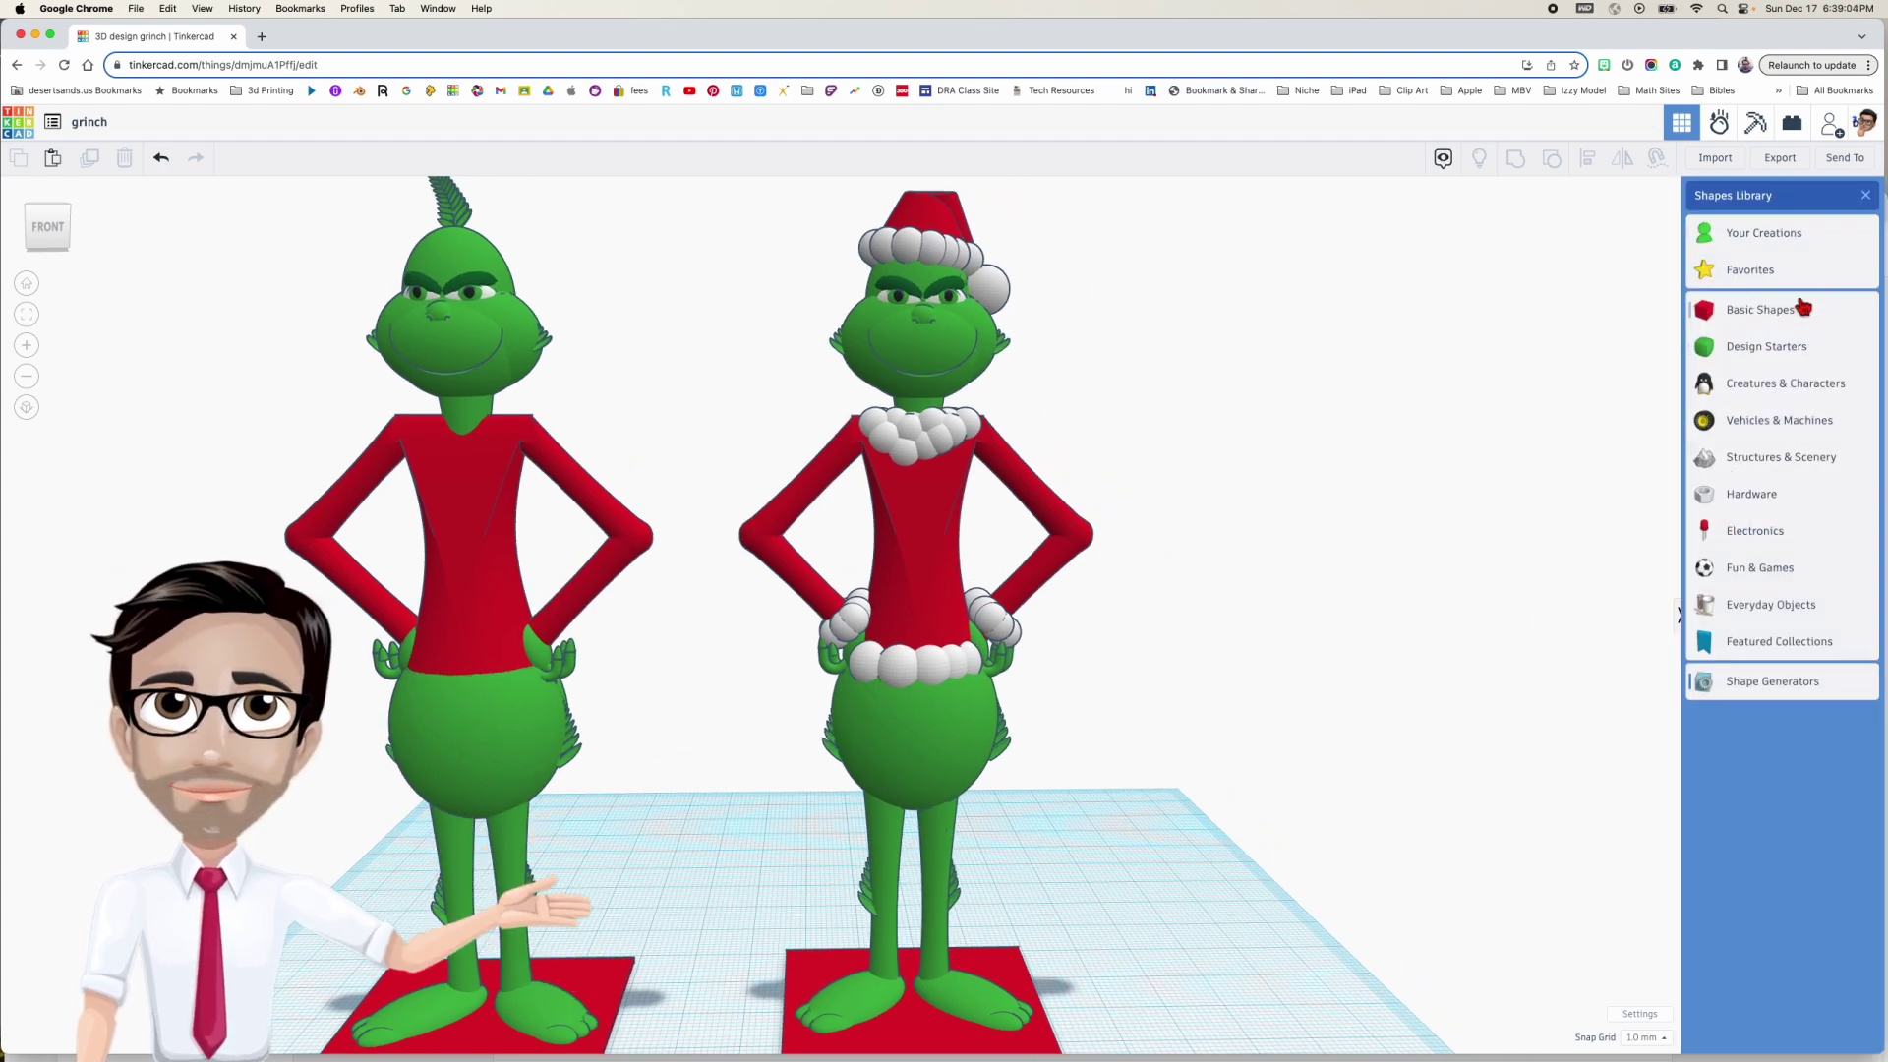
left_click(1760, 310)
left_click_drag(1792, 413, 1022, 824)
scroll(1022, 824, "up", 5)
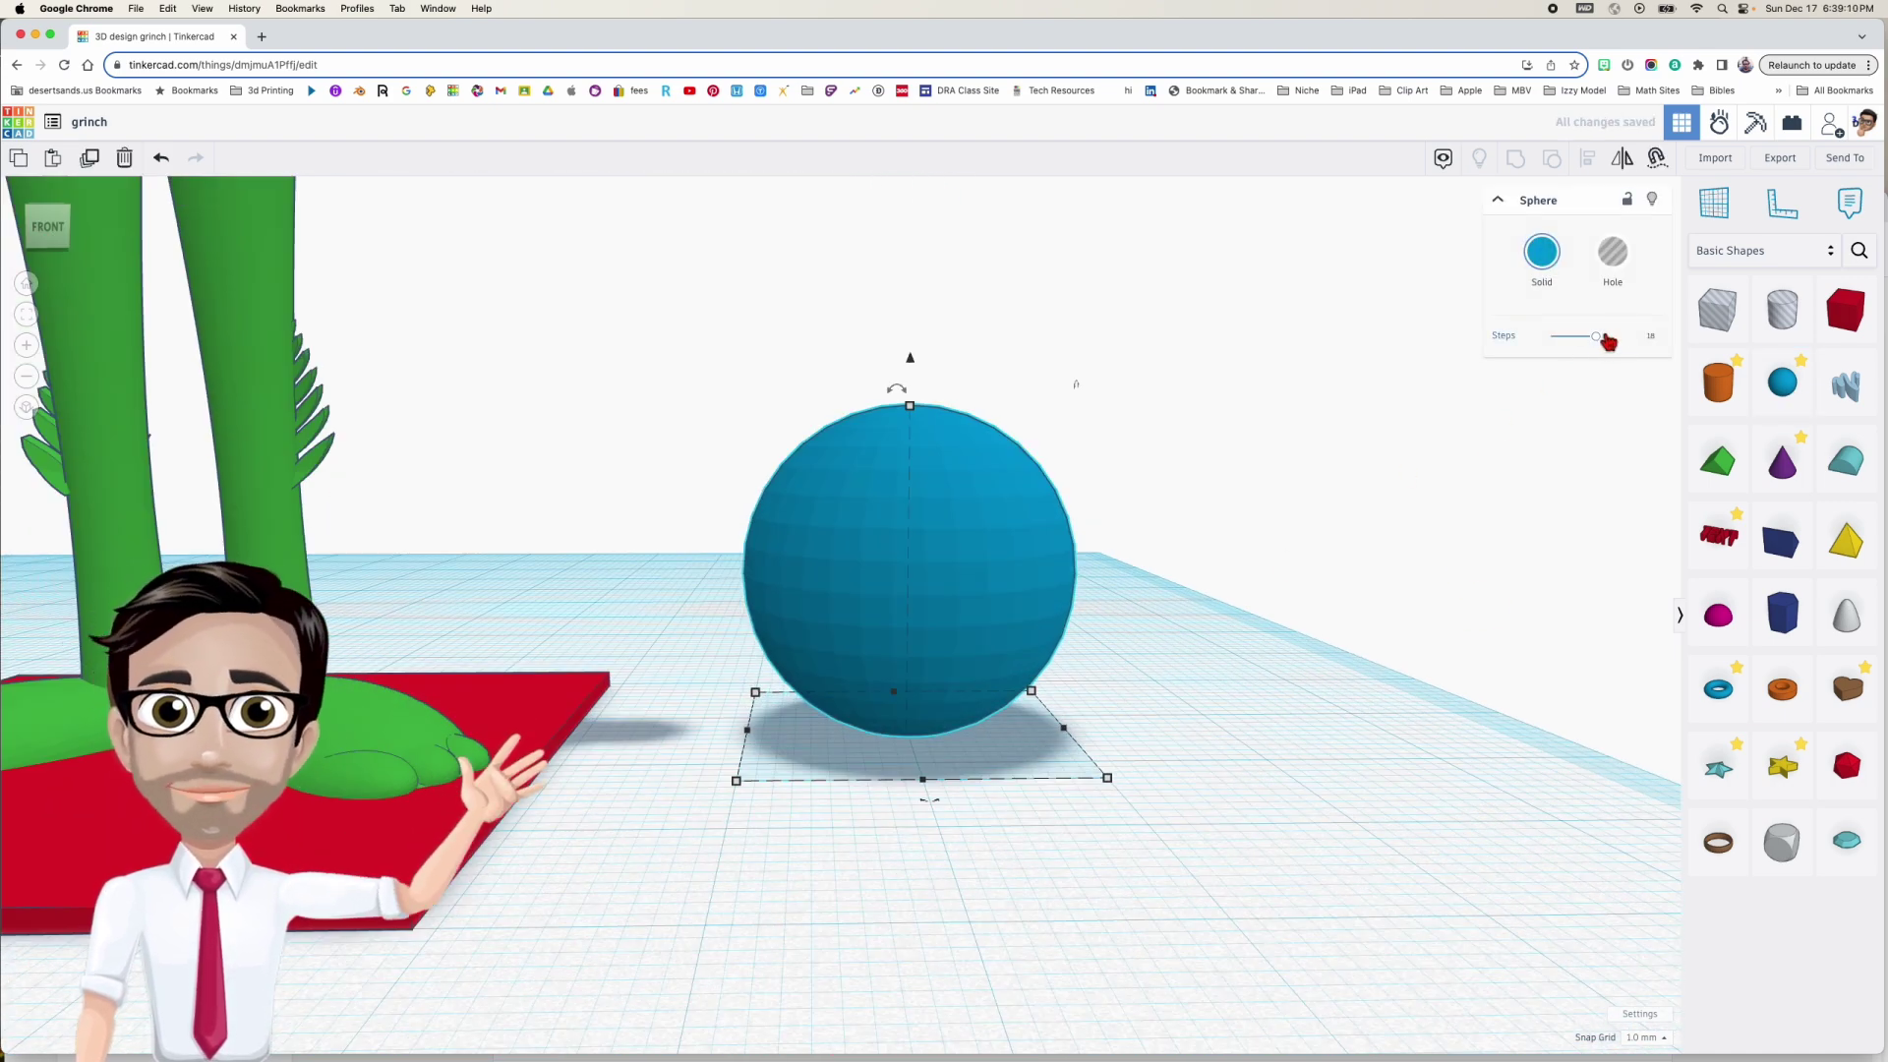
Step: Raise the sphere's step count to the maximum and colour the sphere white
left_click(1541, 256)
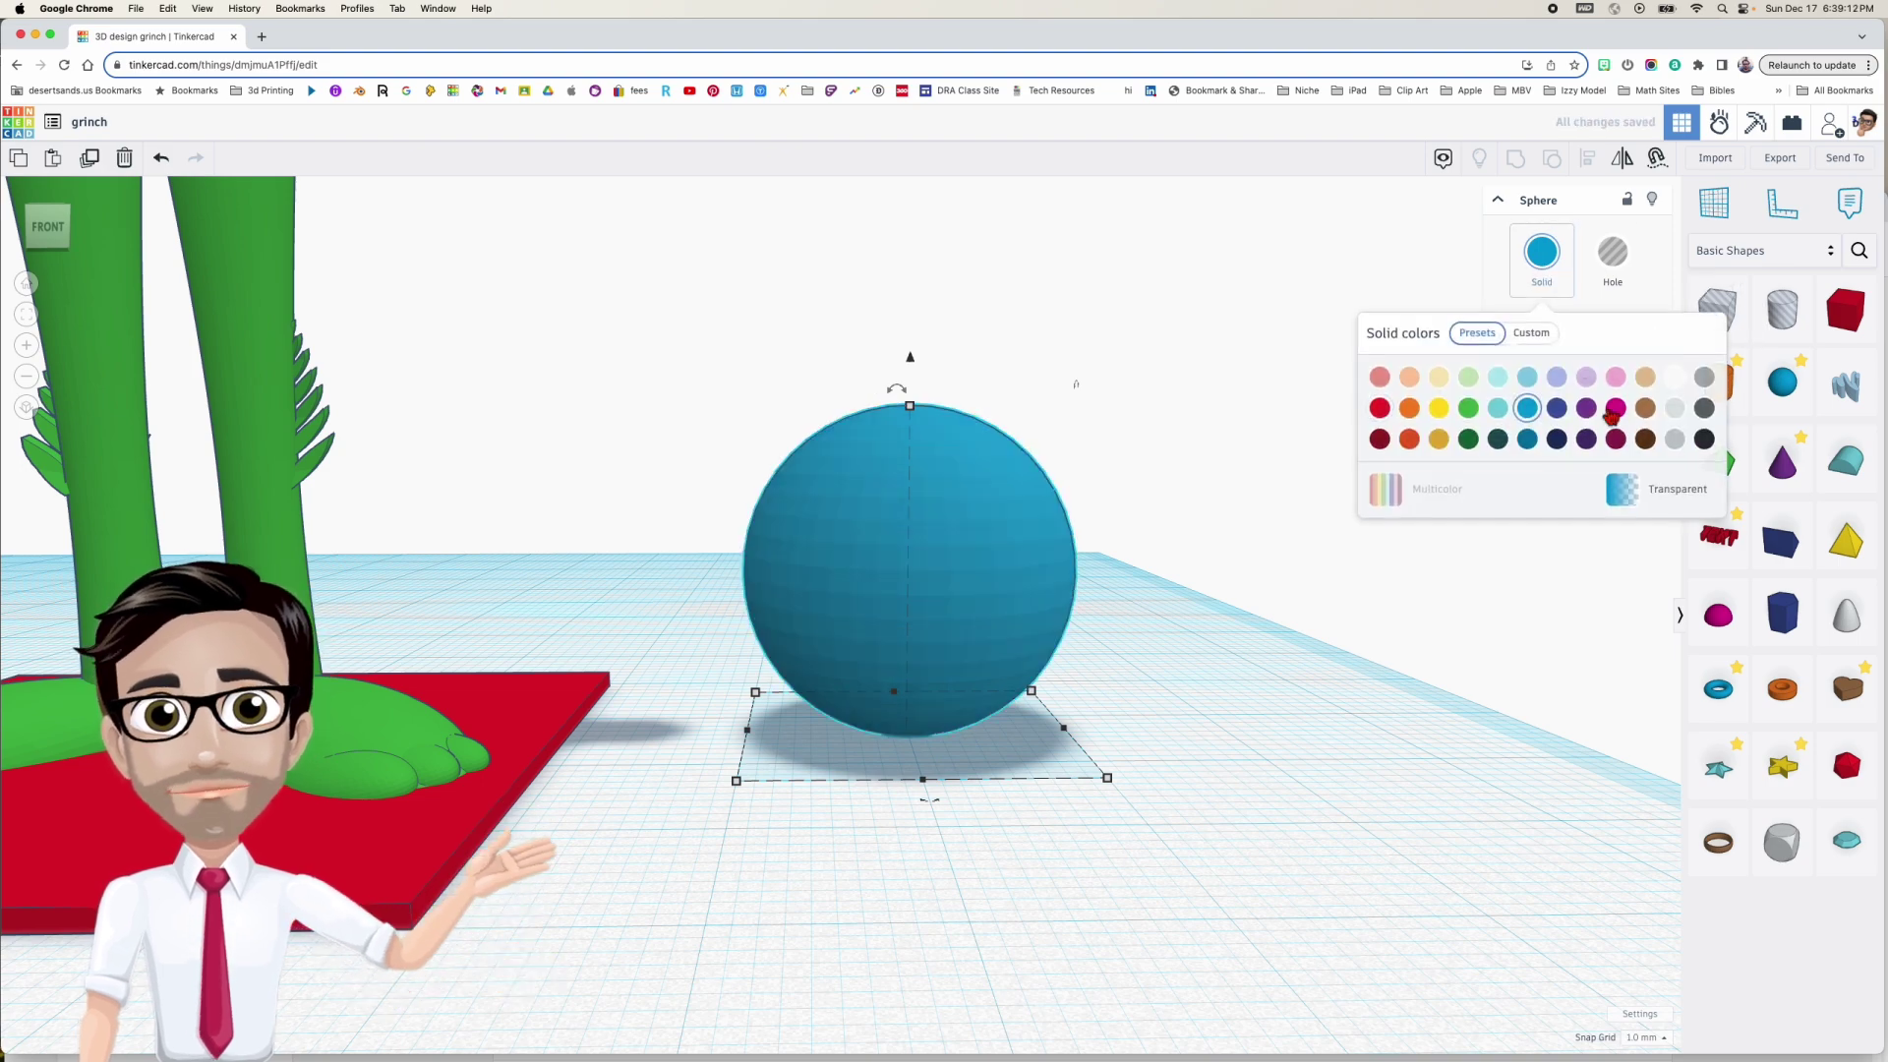
left_click(1682, 380)
right_click_drag(1111, 578, 1171, 577)
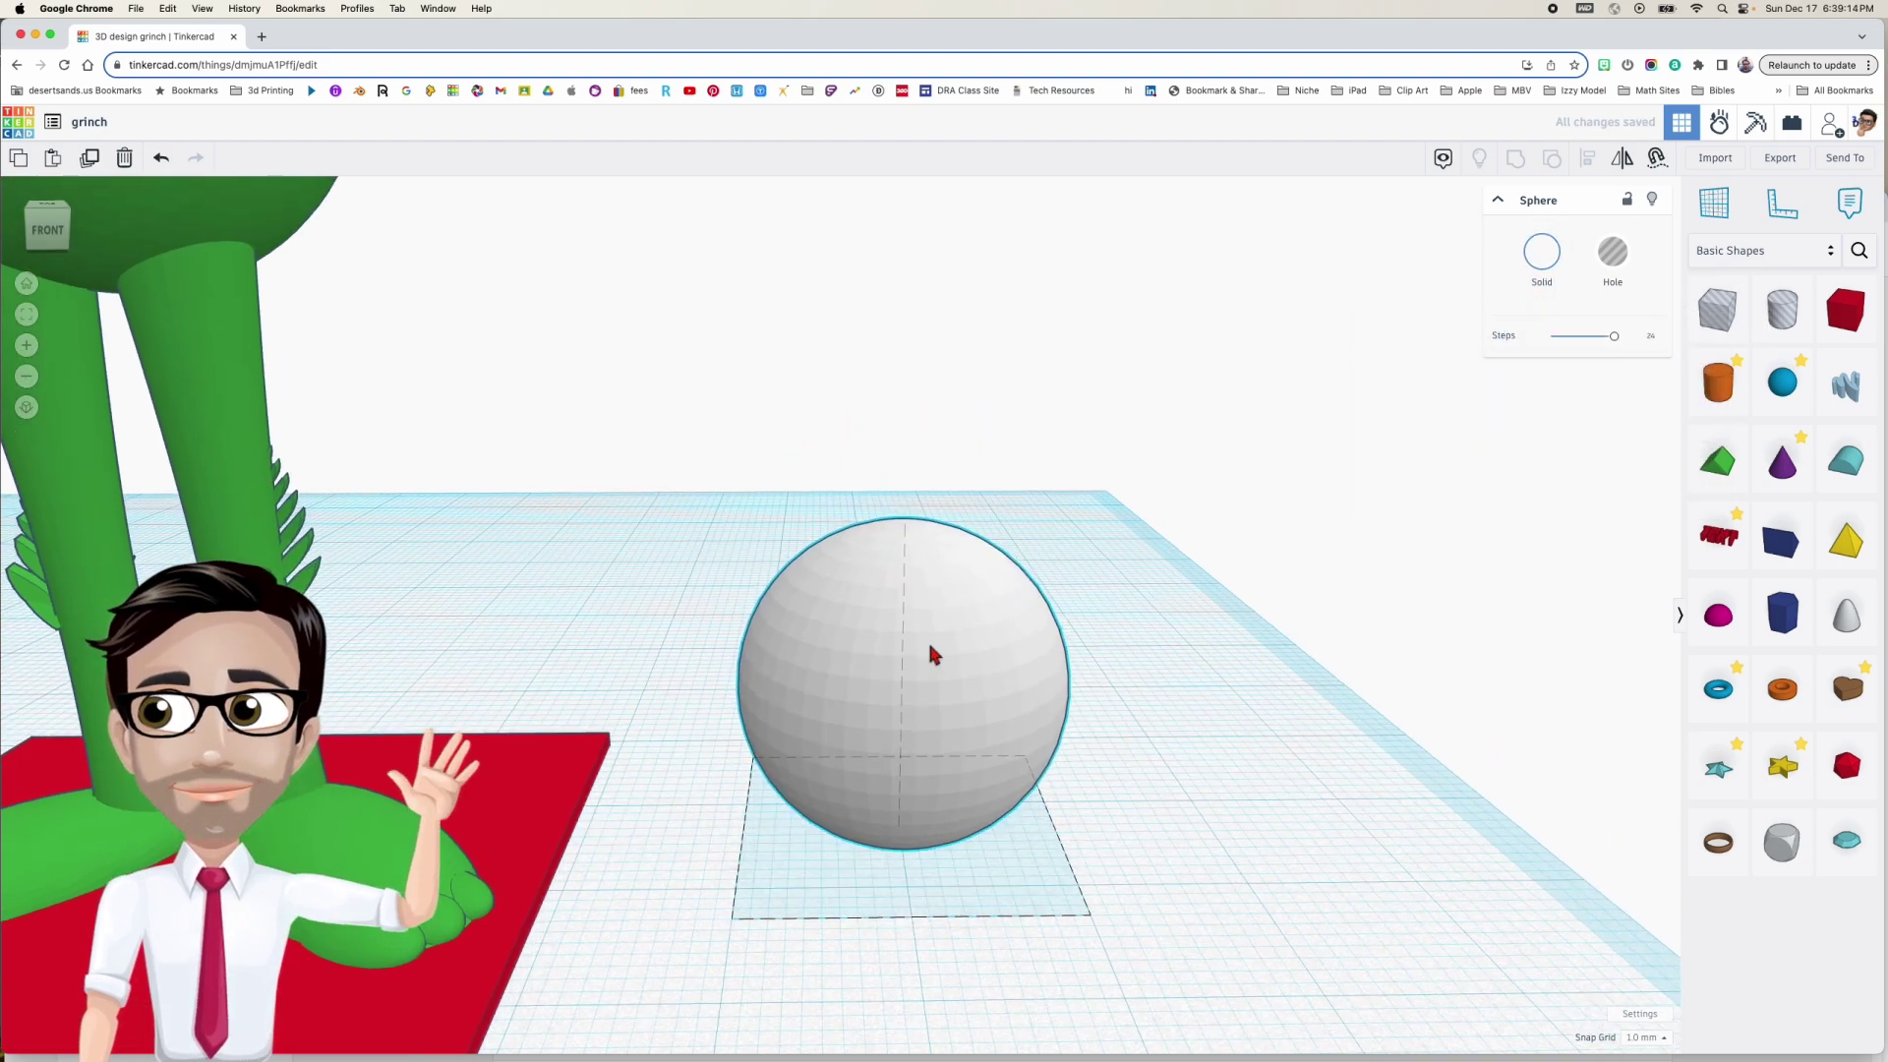
Step: Duplicate the white sphere repeatedly and arrange the copies as an overlapping cluster beside the Grinch
key("ctrl+d")
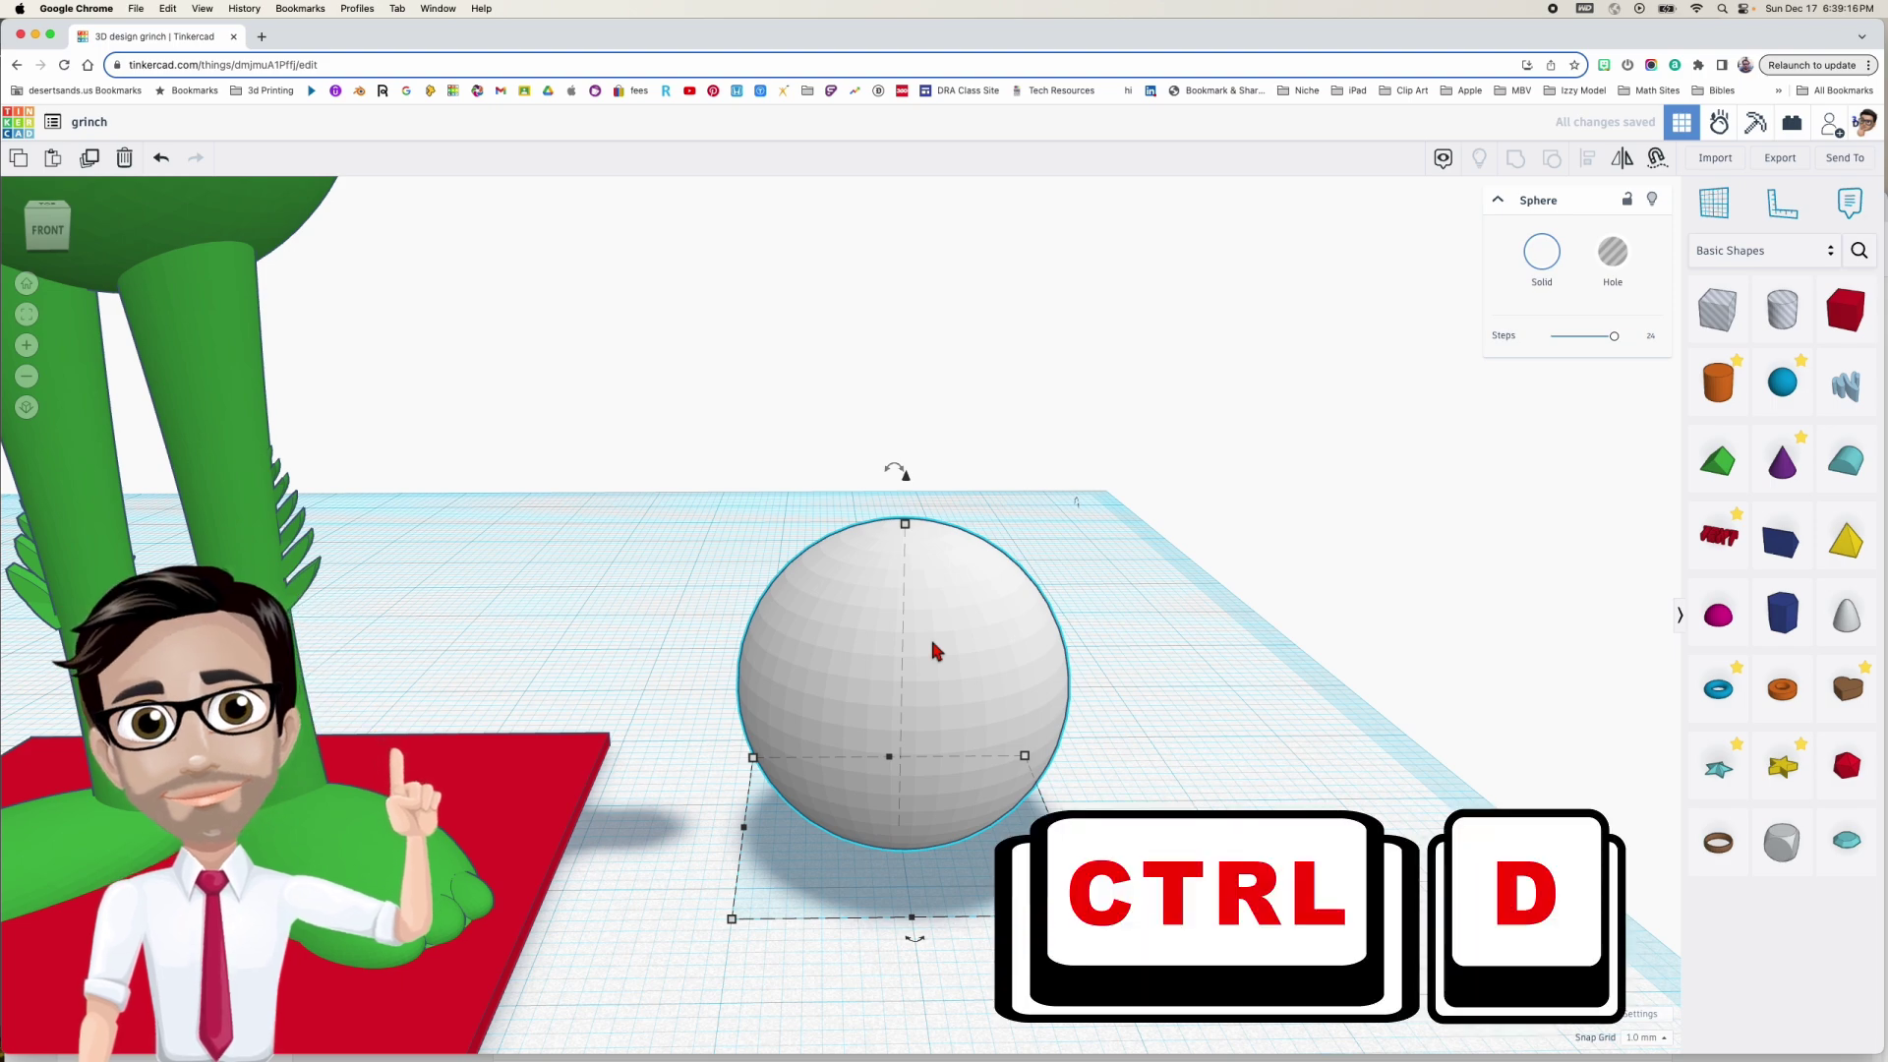
left_click_drag(933, 642, 1042, 636)
right_click_drag(1097, 672, 1076, 510)
key("ctrl+d")
left_click_drag(1076, 509, 950, 477)
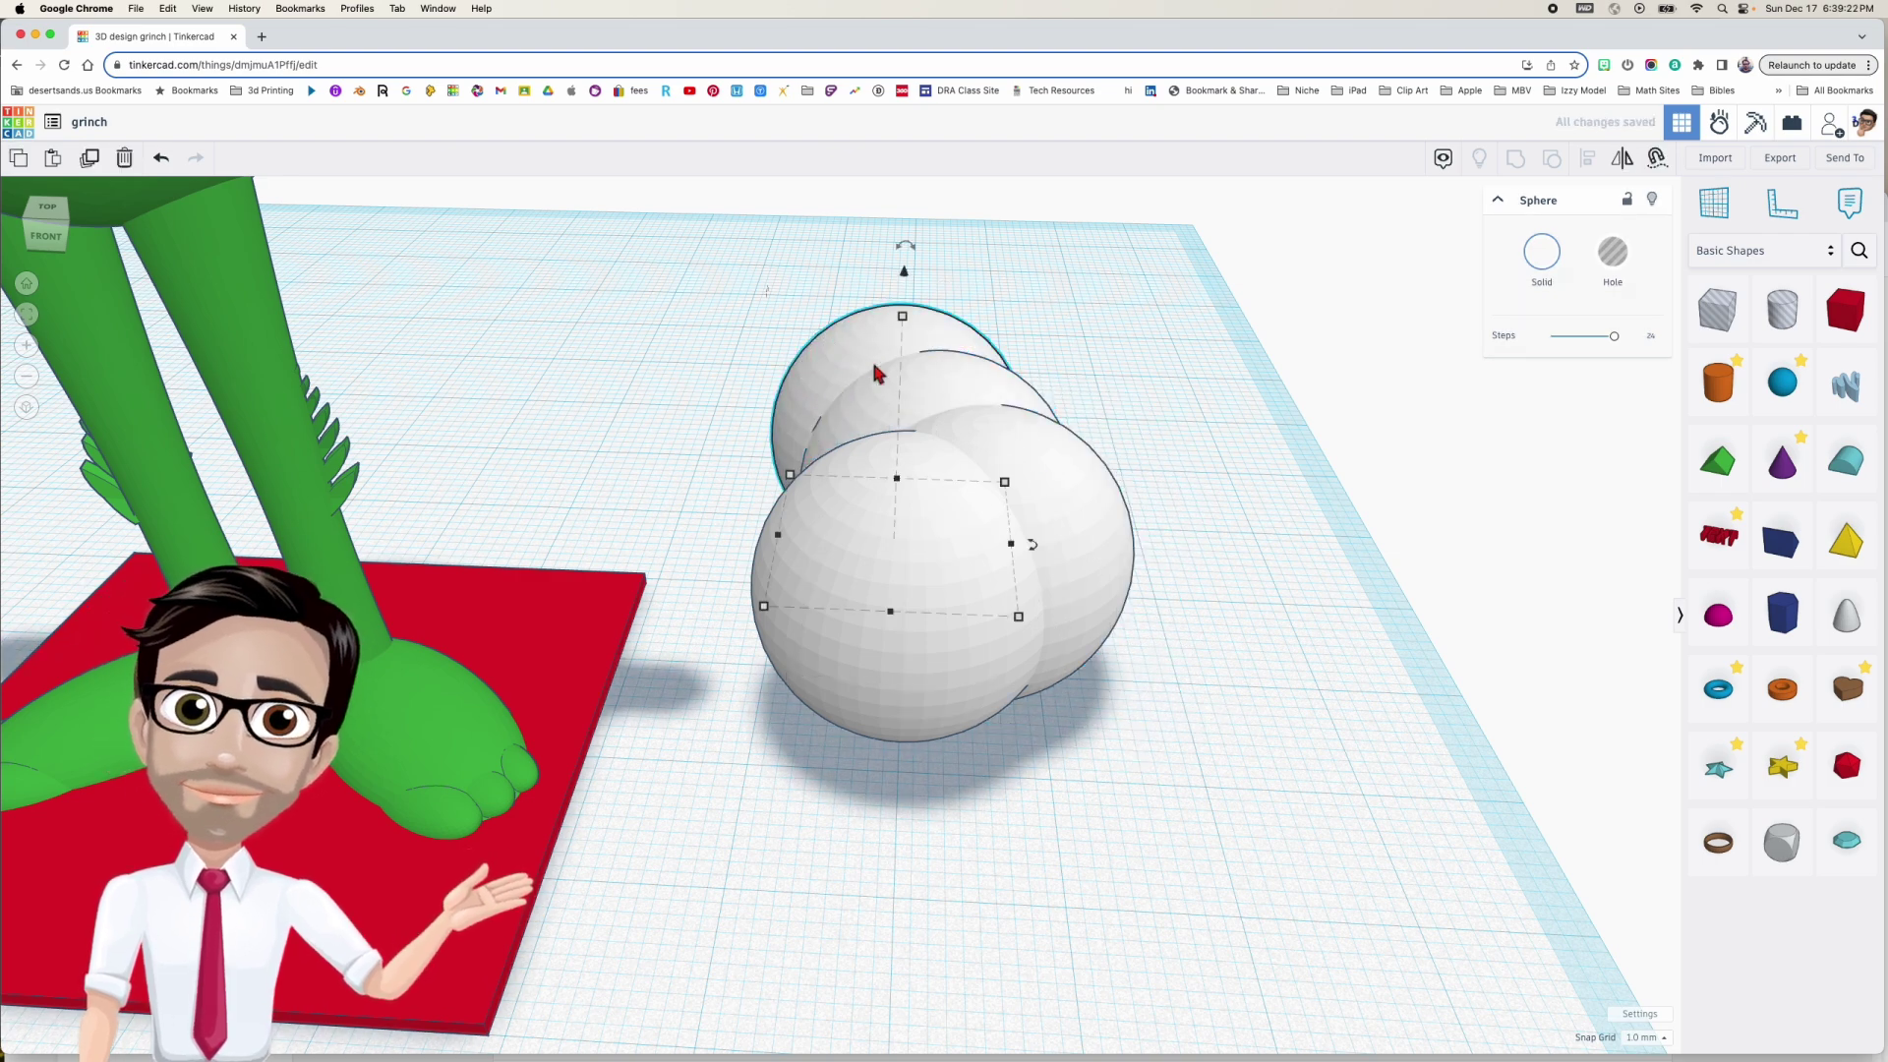
left_click_drag(879, 372, 841, 415)
right_click_drag(857, 471, 924, 621)
left_click_drag(974, 510, 1179, 507)
left_click_drag(1286, 559, 996, 330)
Step: Widen the cluster with more sphere duplicates overlapping its sides, front and back
key("super+d")
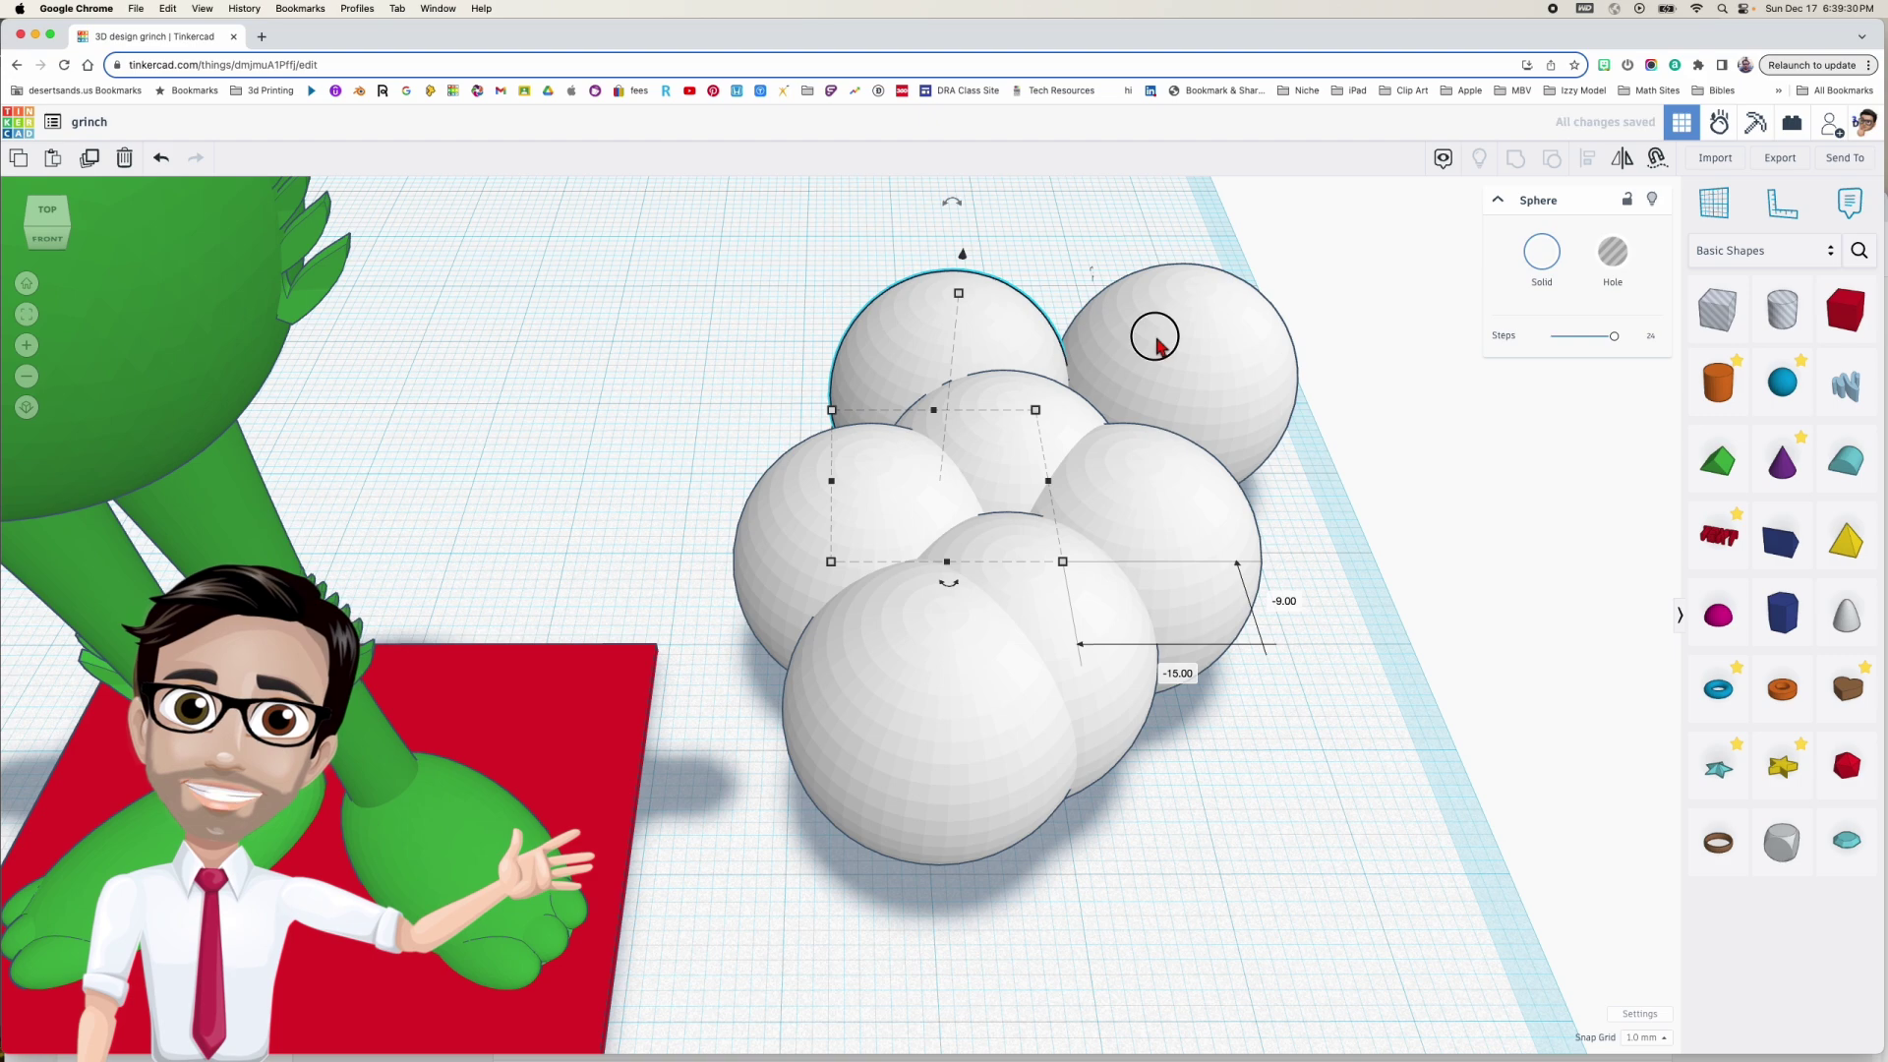
left_click_drag(1154, 337, 863, 414)
key("super+d")
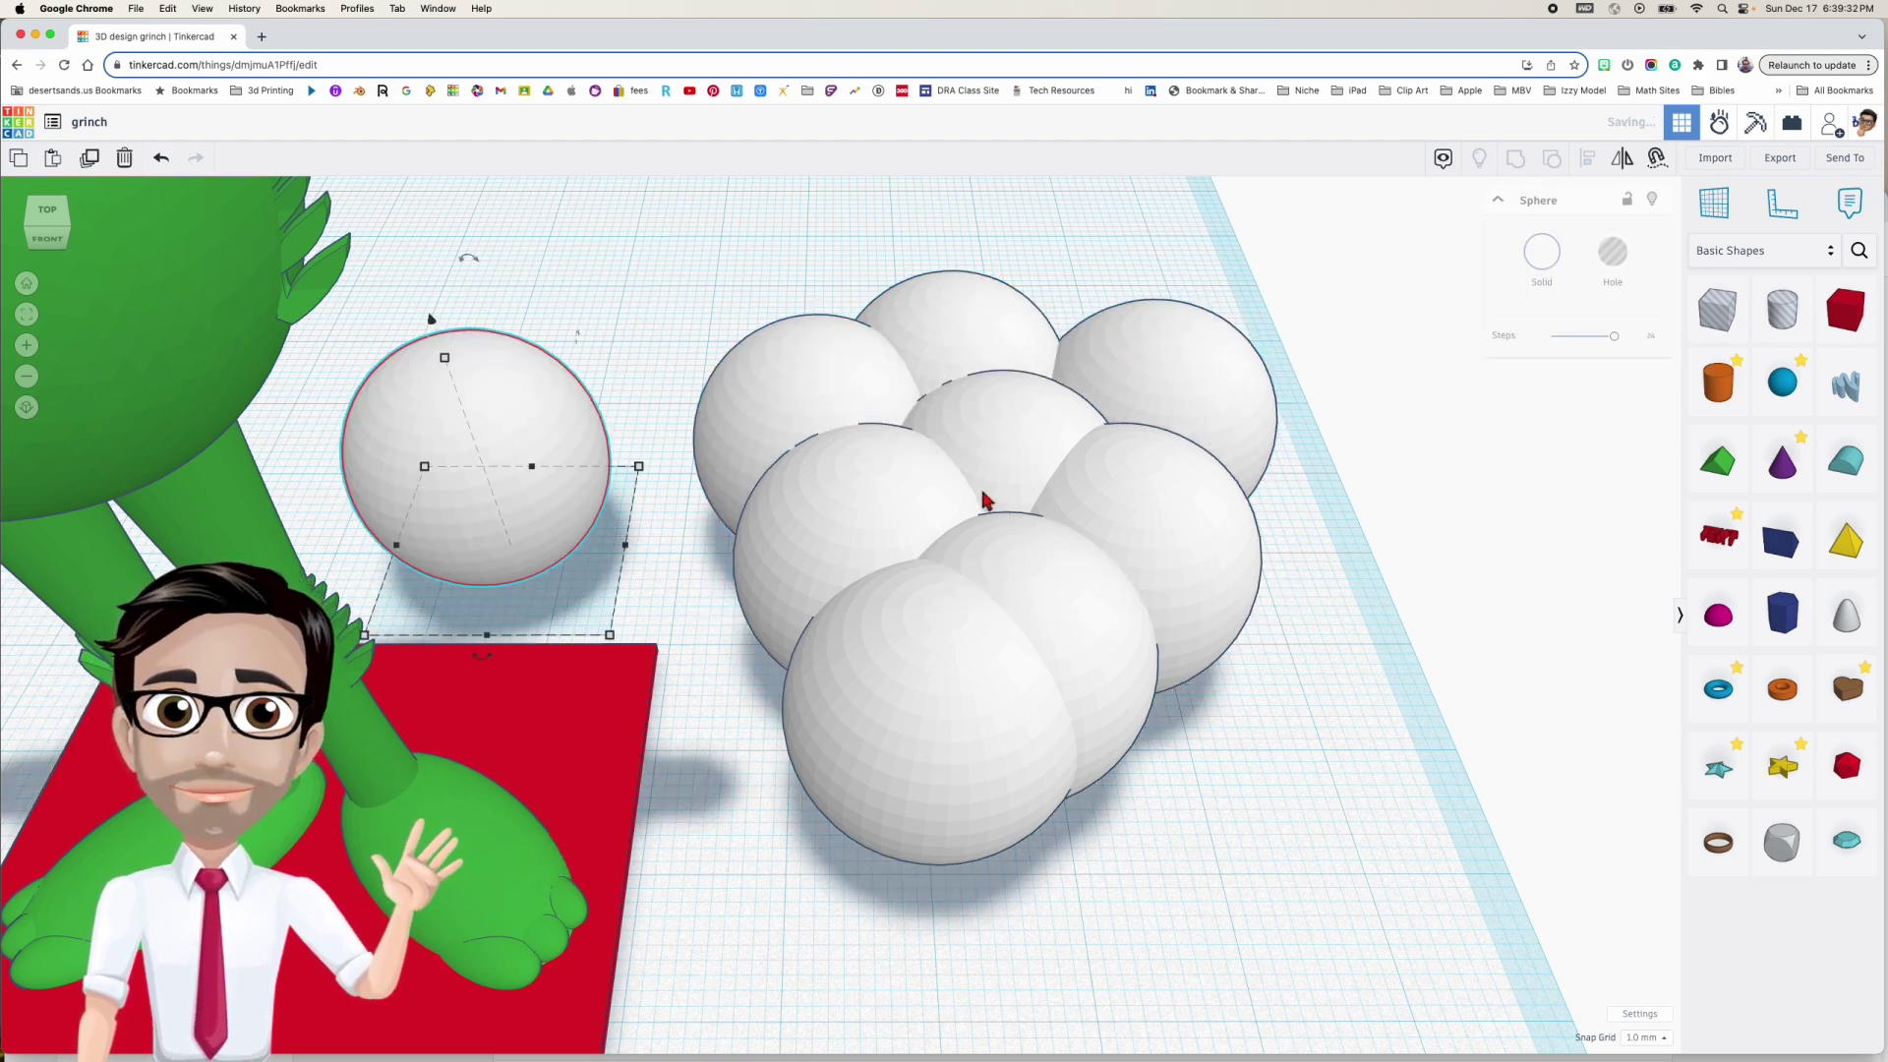
left_click_drag(534, 444, 777, 621)
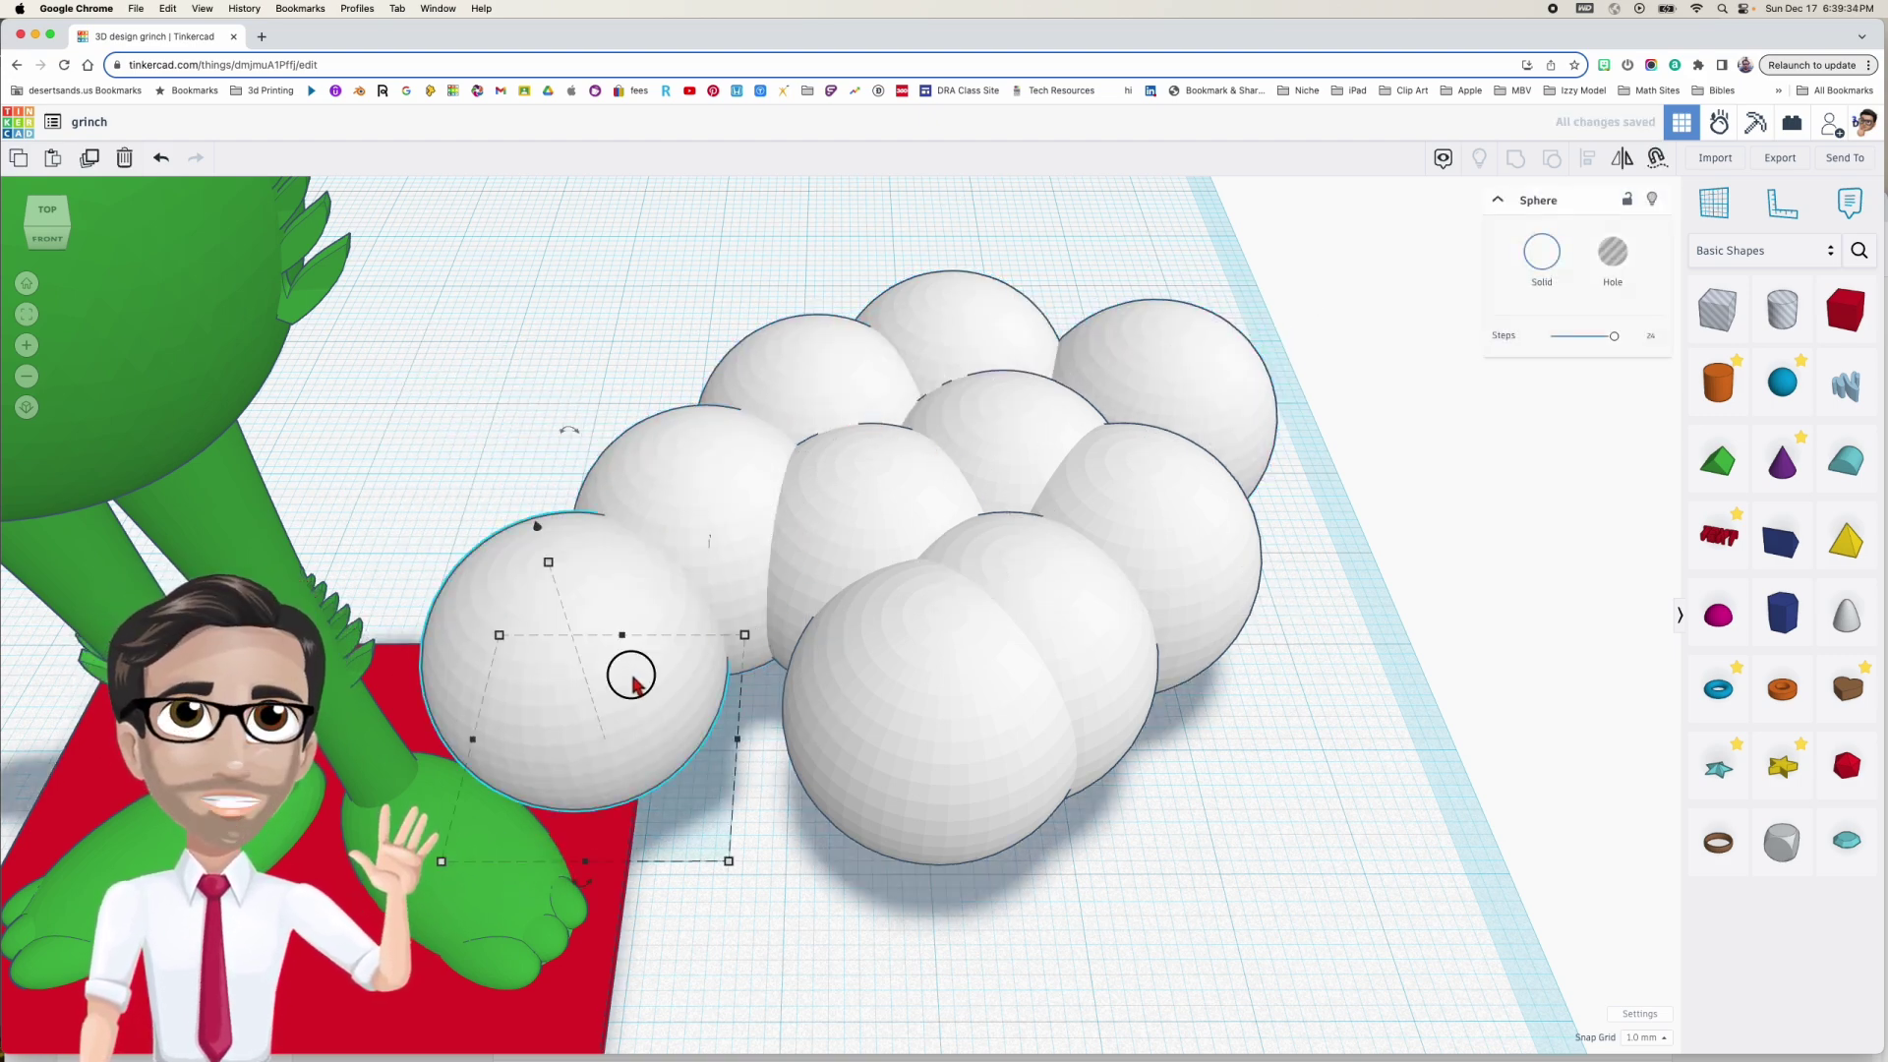
left_click_drag(632, 676, 785, 718)
key("super+d")
left_click_drag(822, 793, 1330, 489)
key("ctrl+v")
left_click_drag(1542, 358, 1002, 268)
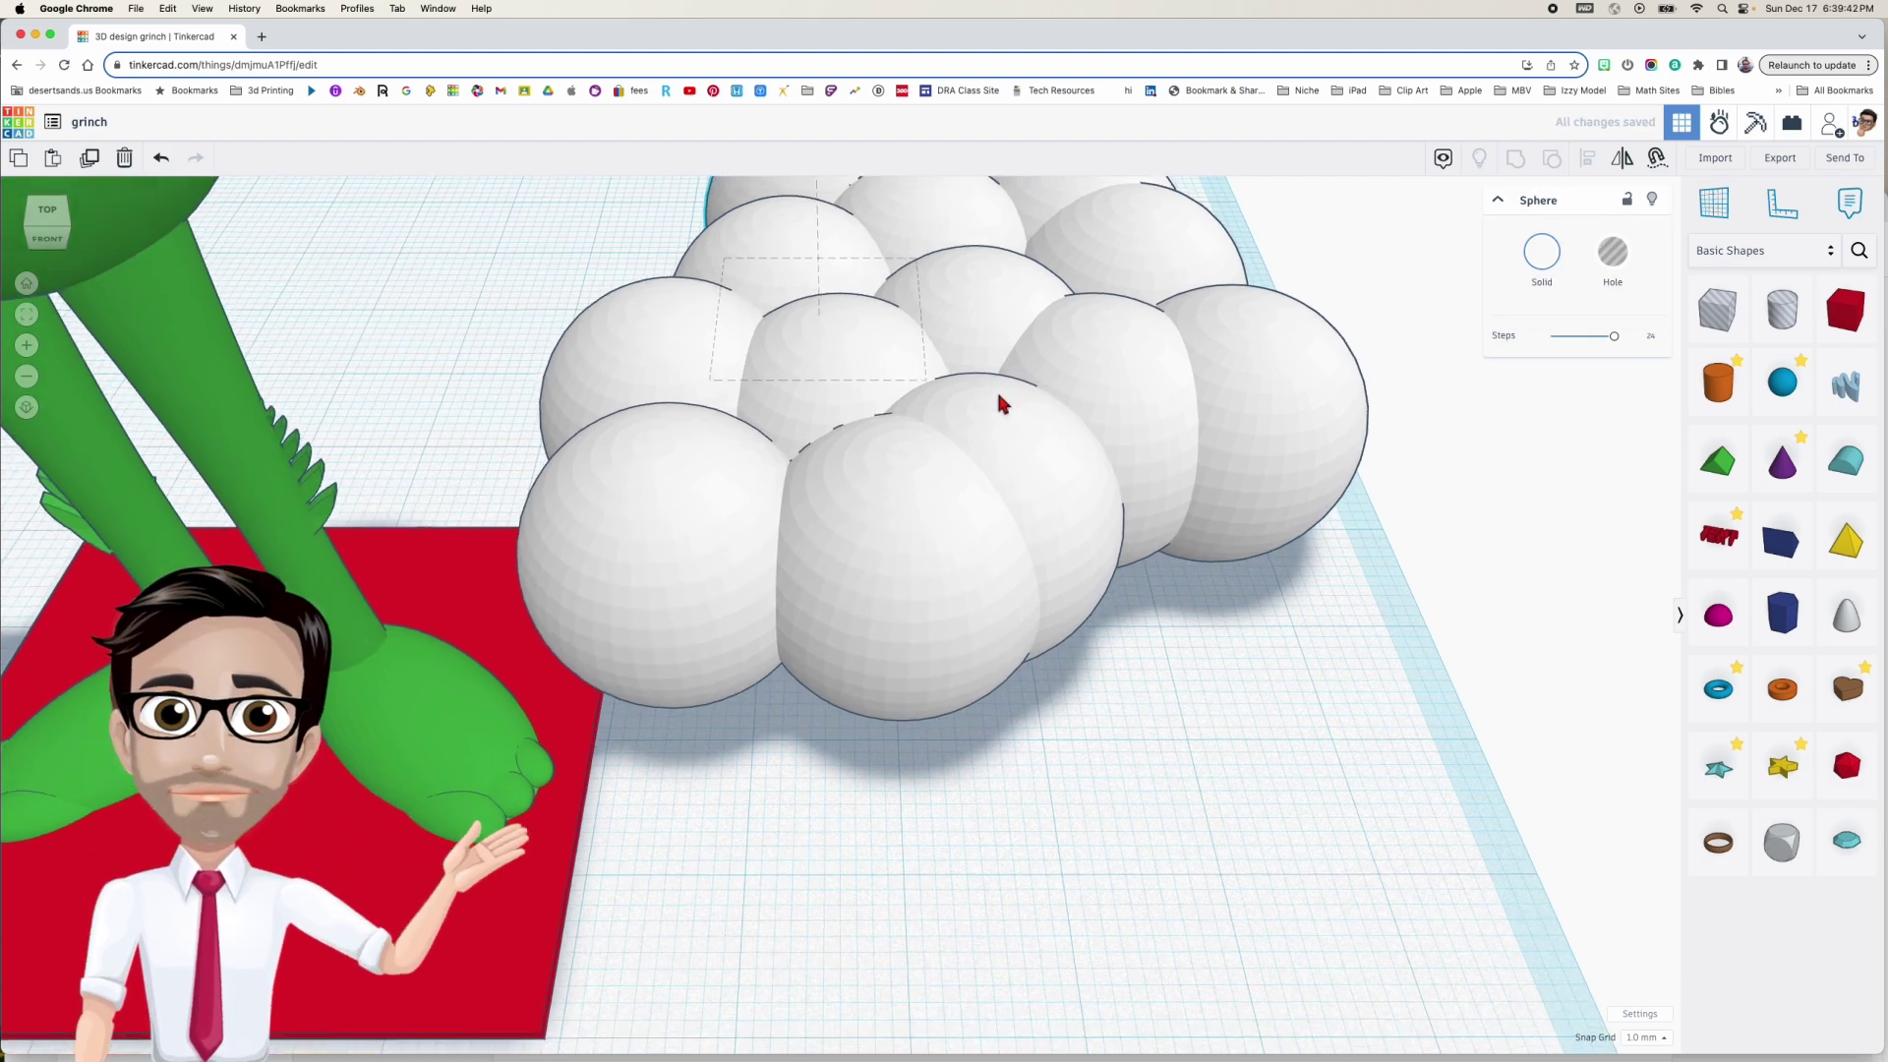
Step: Fill in the front and side edges of the cluster with extra spheres to form a rounded disc
scroll(993, 398, "down", 5)
right_click_drag(988, 418, 1031, 482)
left_click_drag(944, 435, 878, 753)
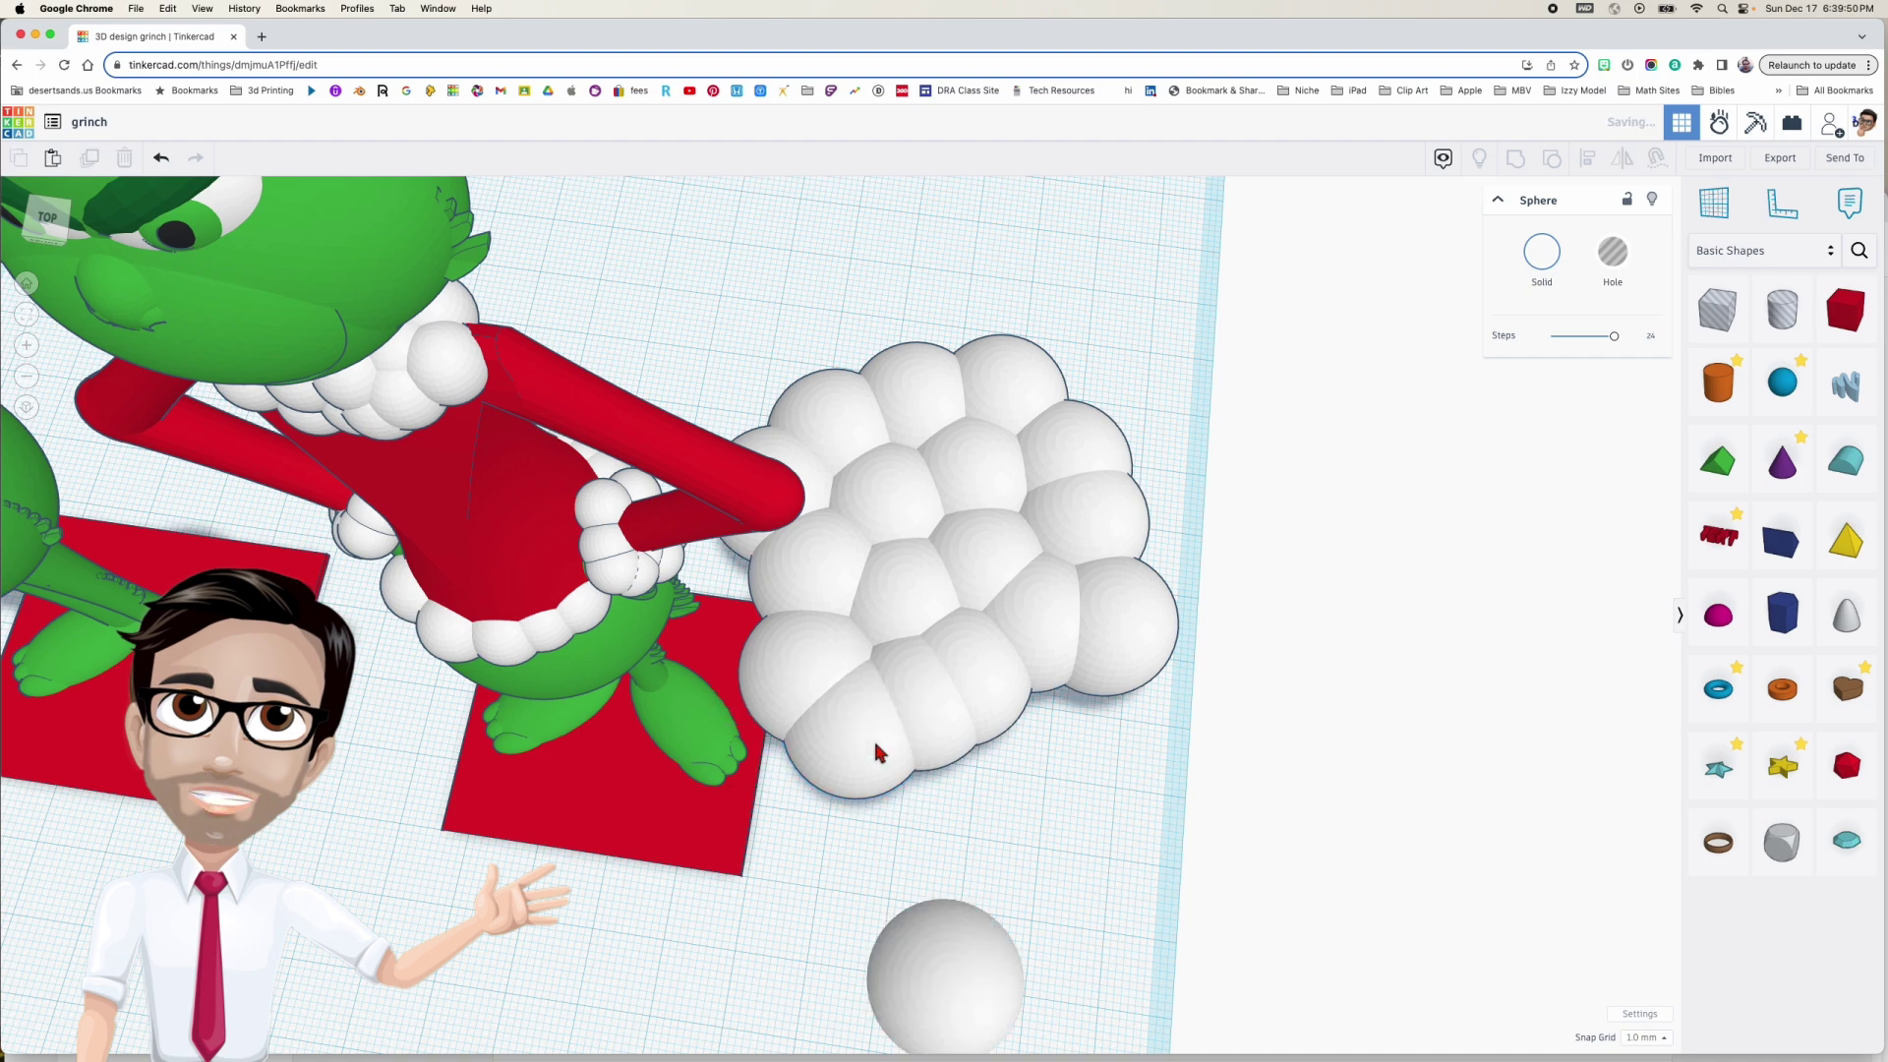
left_click_drag(978, 907, 980, 831)
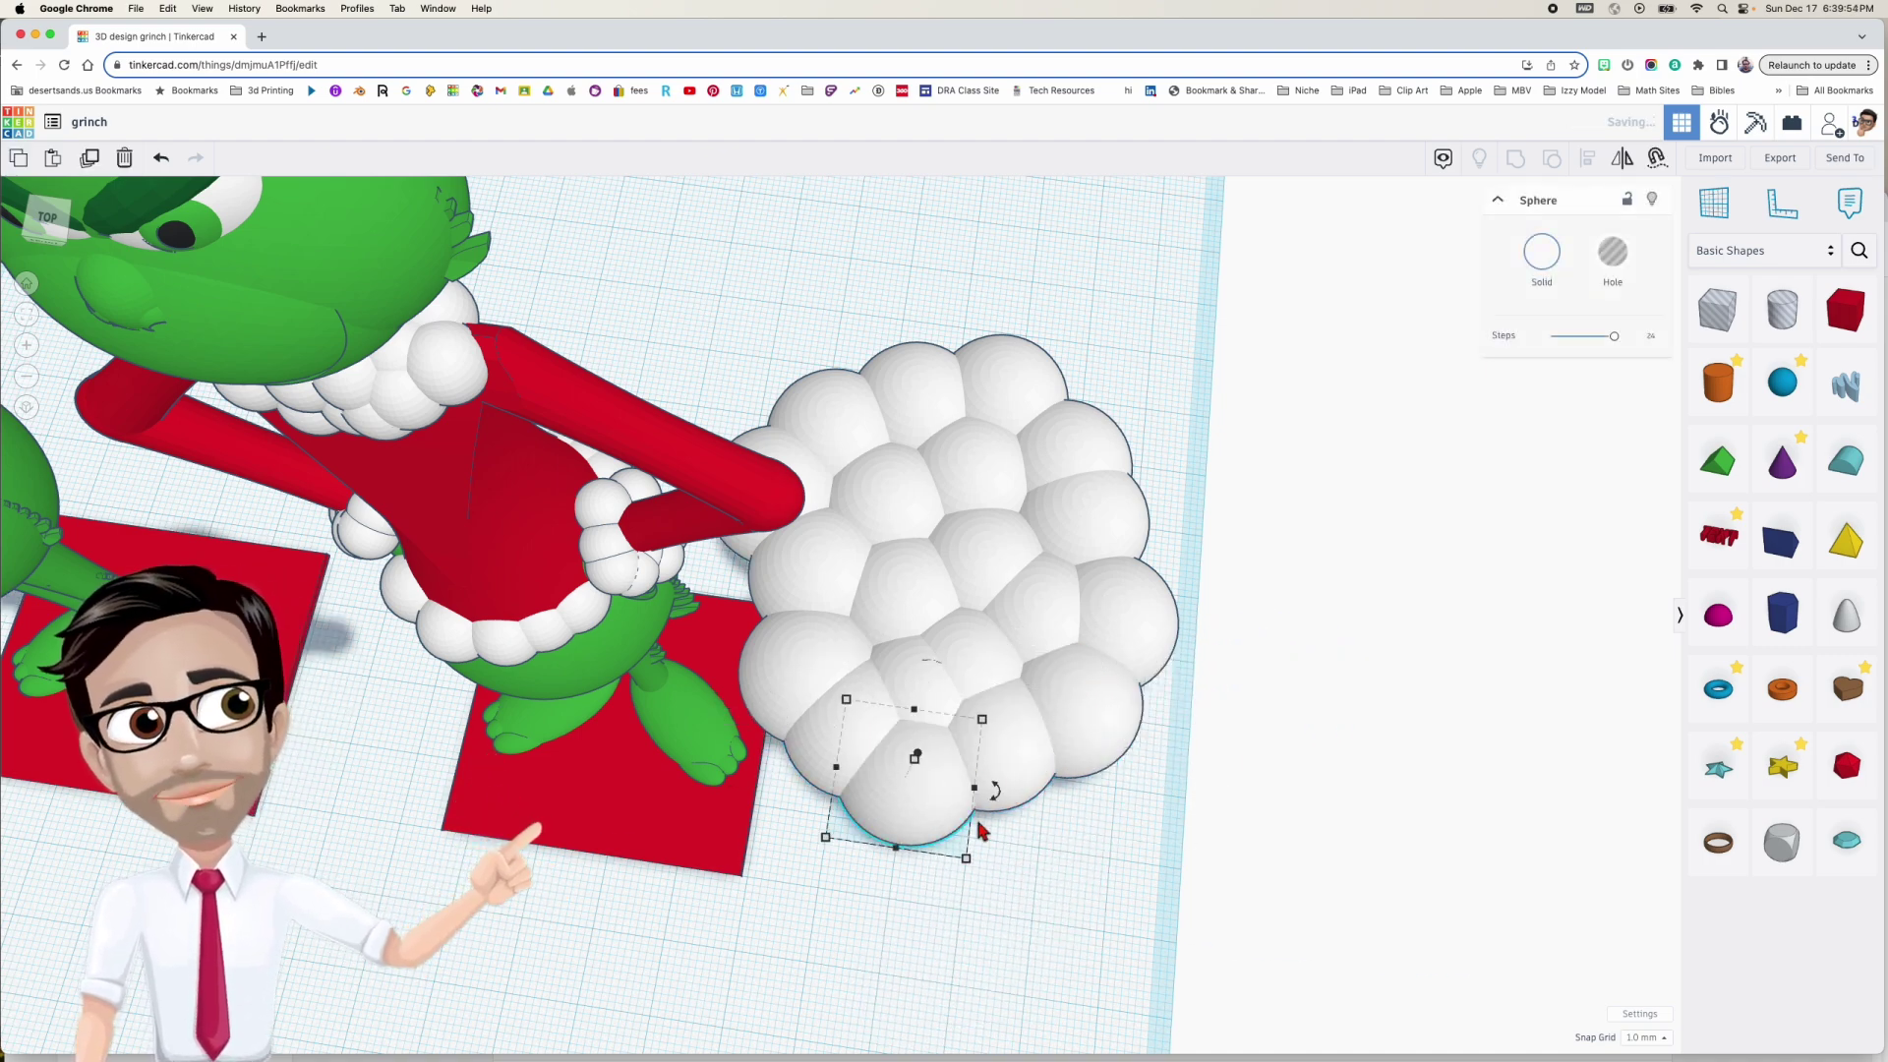
left_click_drag(888, 732, 787, 593)
Step: Select all the cluster's spheres without the red base plate, move them clear of the Grinch and group them
right_click_drag(888, 602, 798, 500)
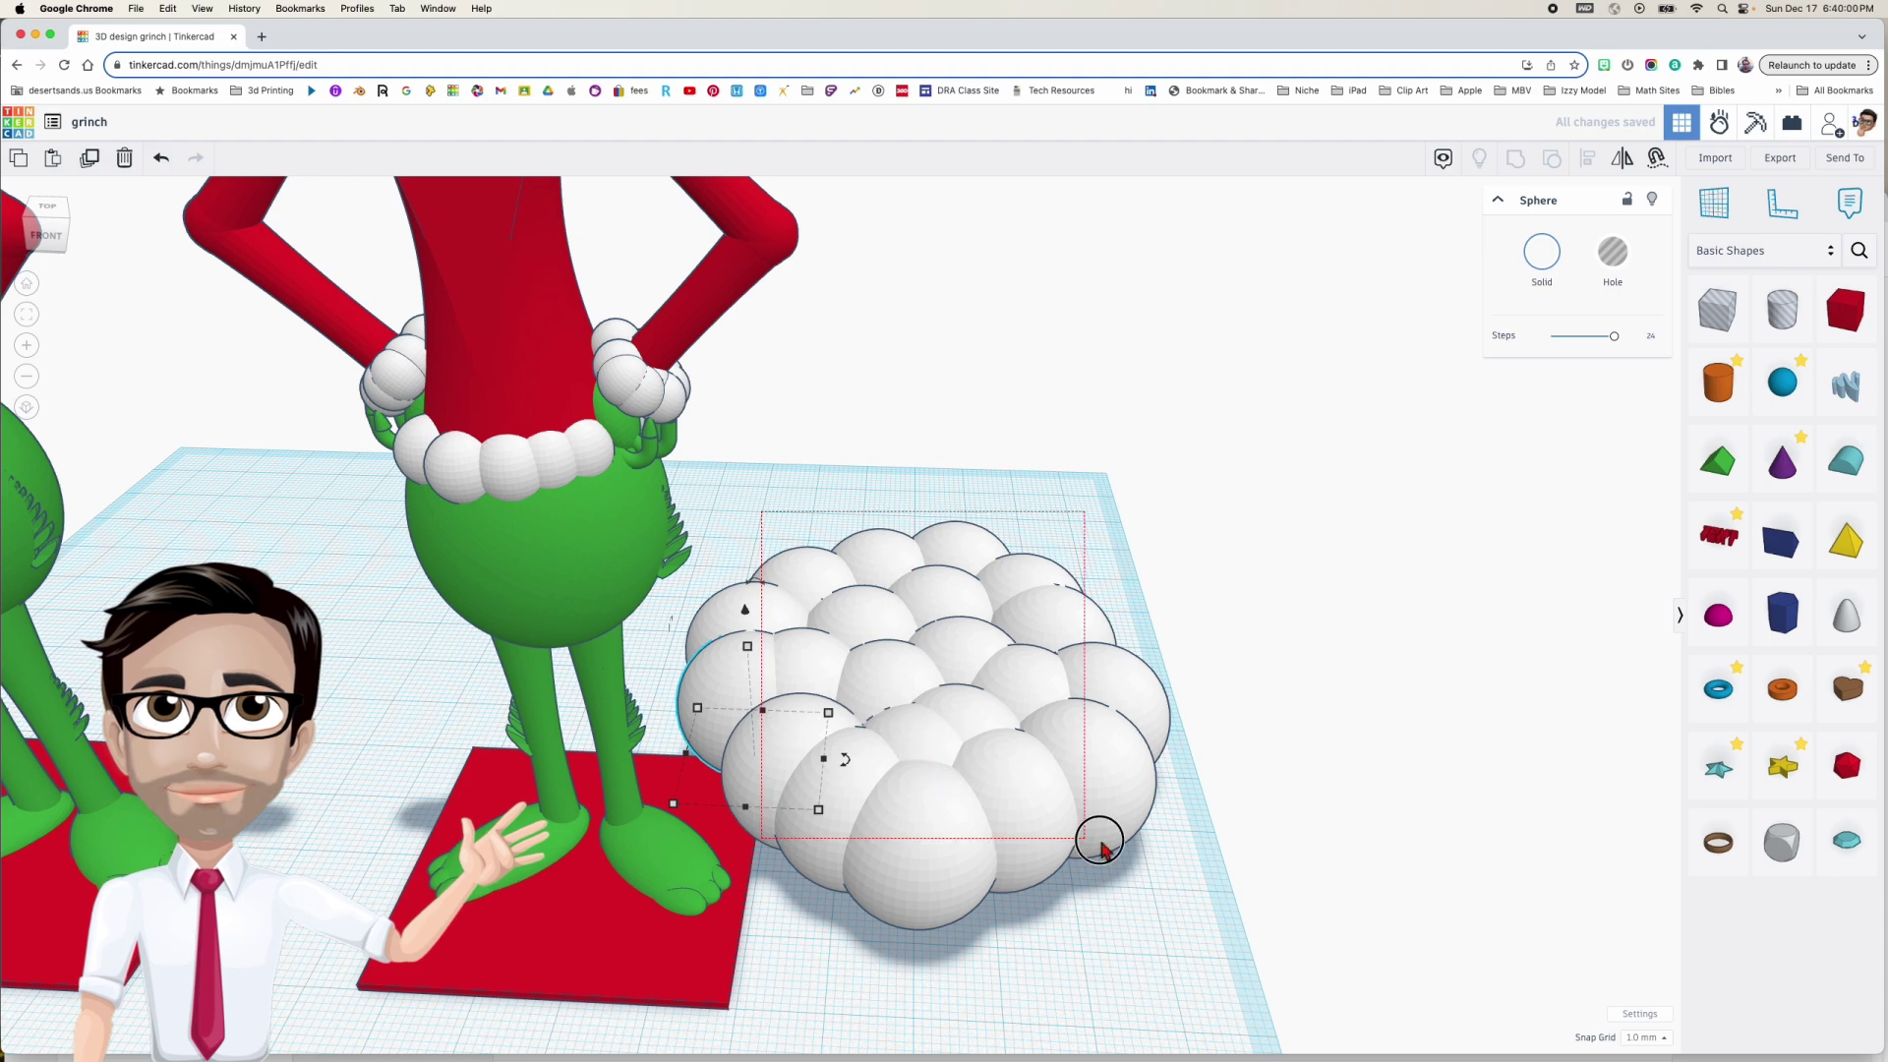
left_click_drag(1099, 844, 1101, 844)
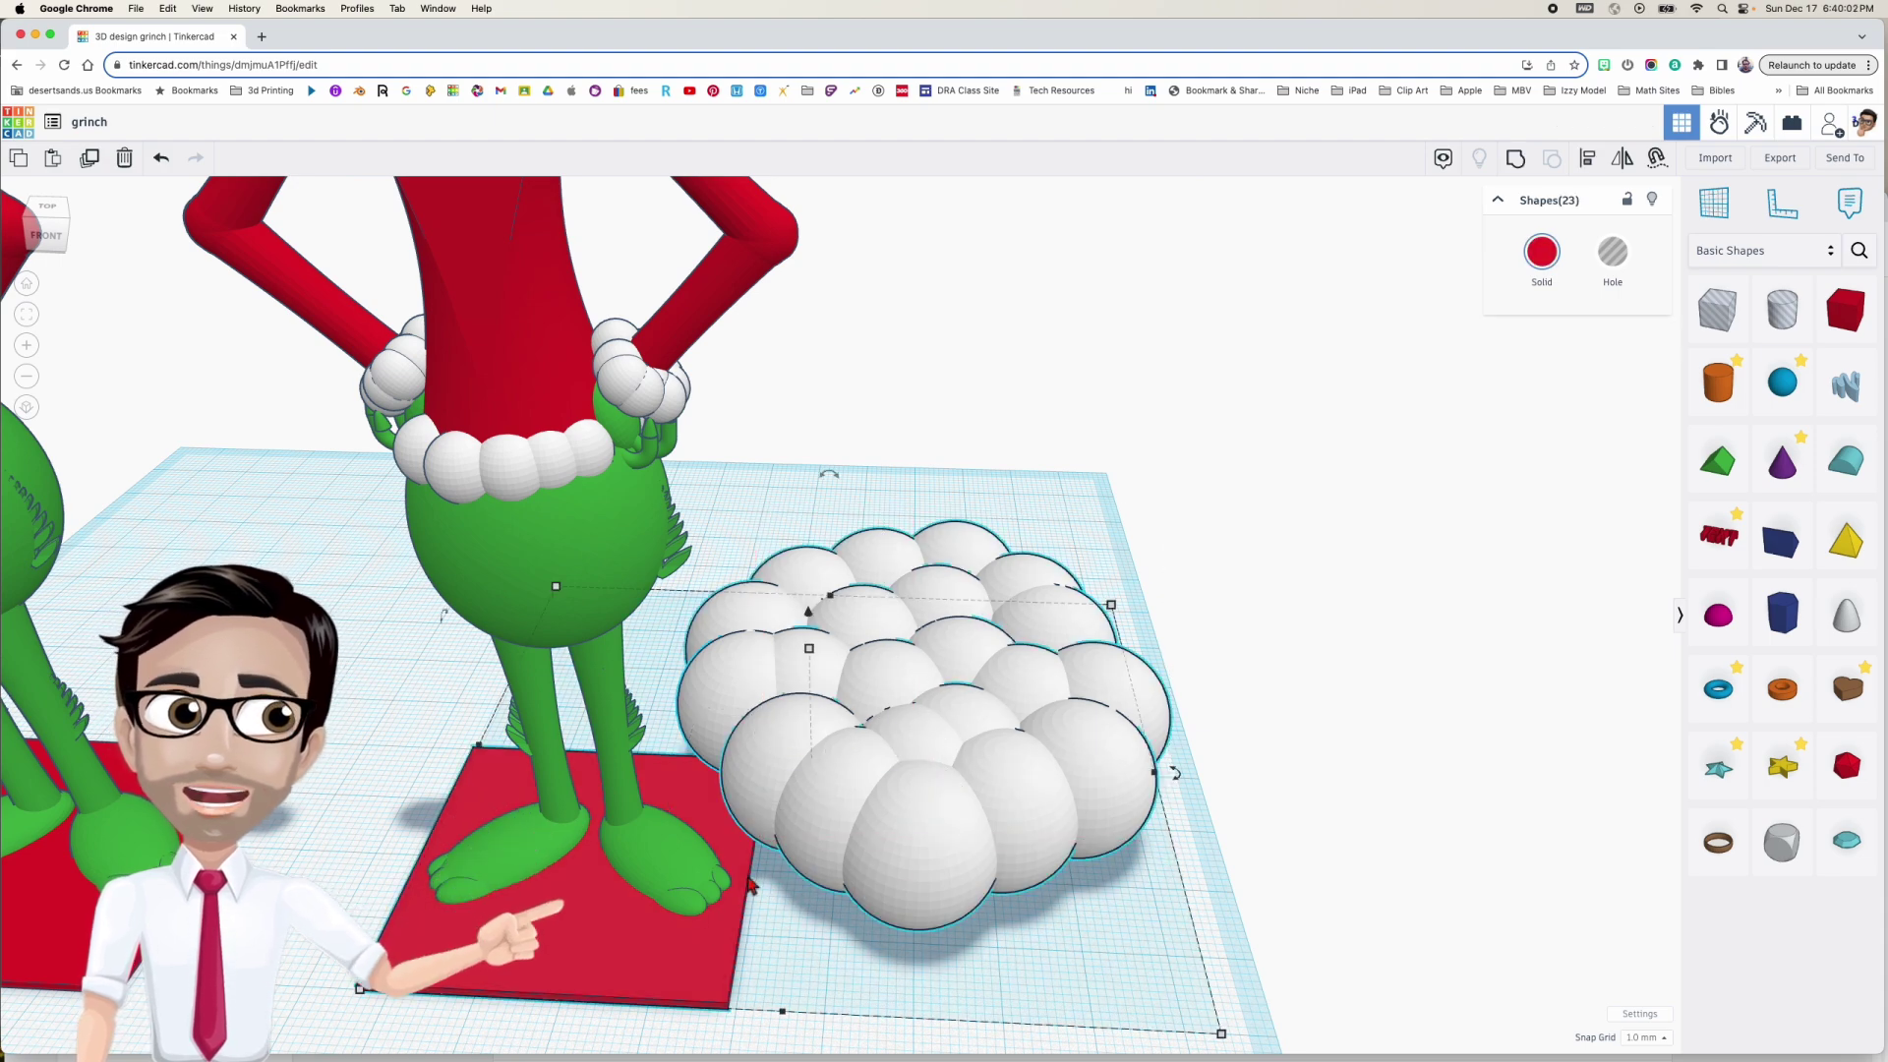
left_click(610, 962, "shift")
left_click_drag(1016, 900, 1126, 783)
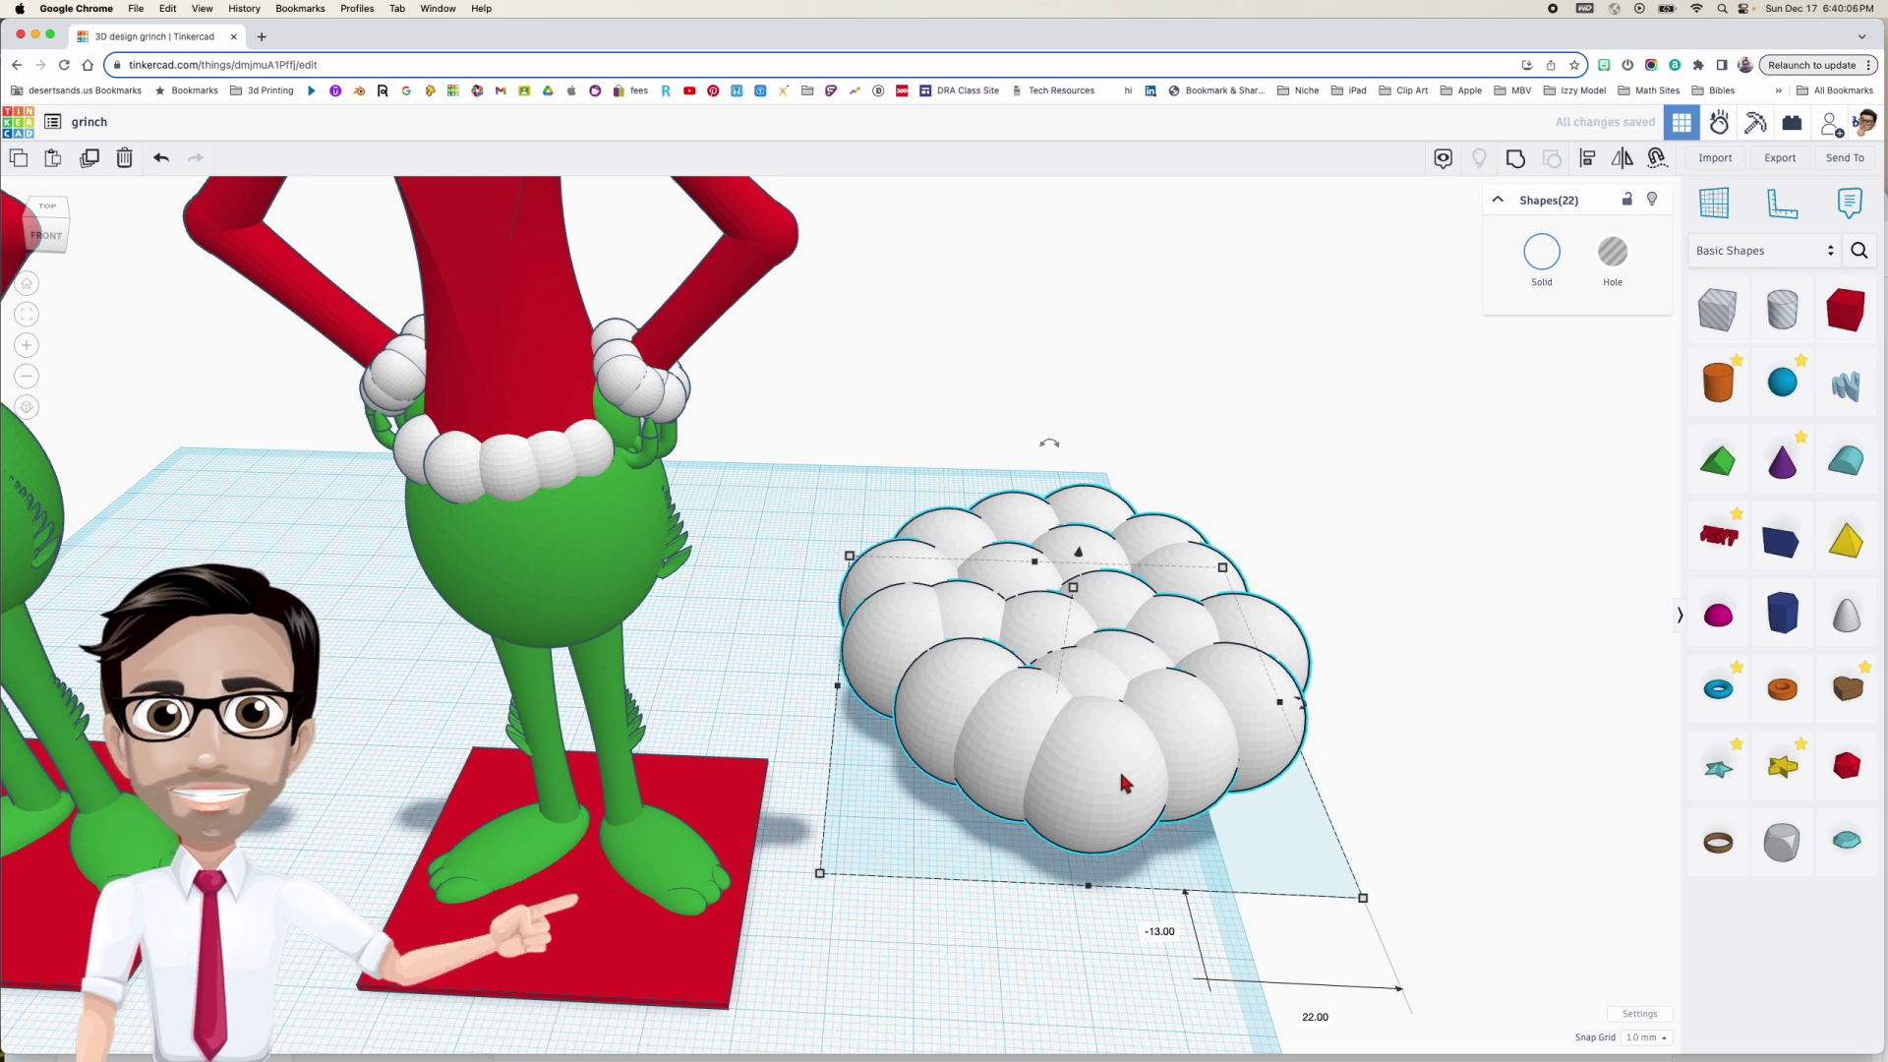
key("ctrl+g")
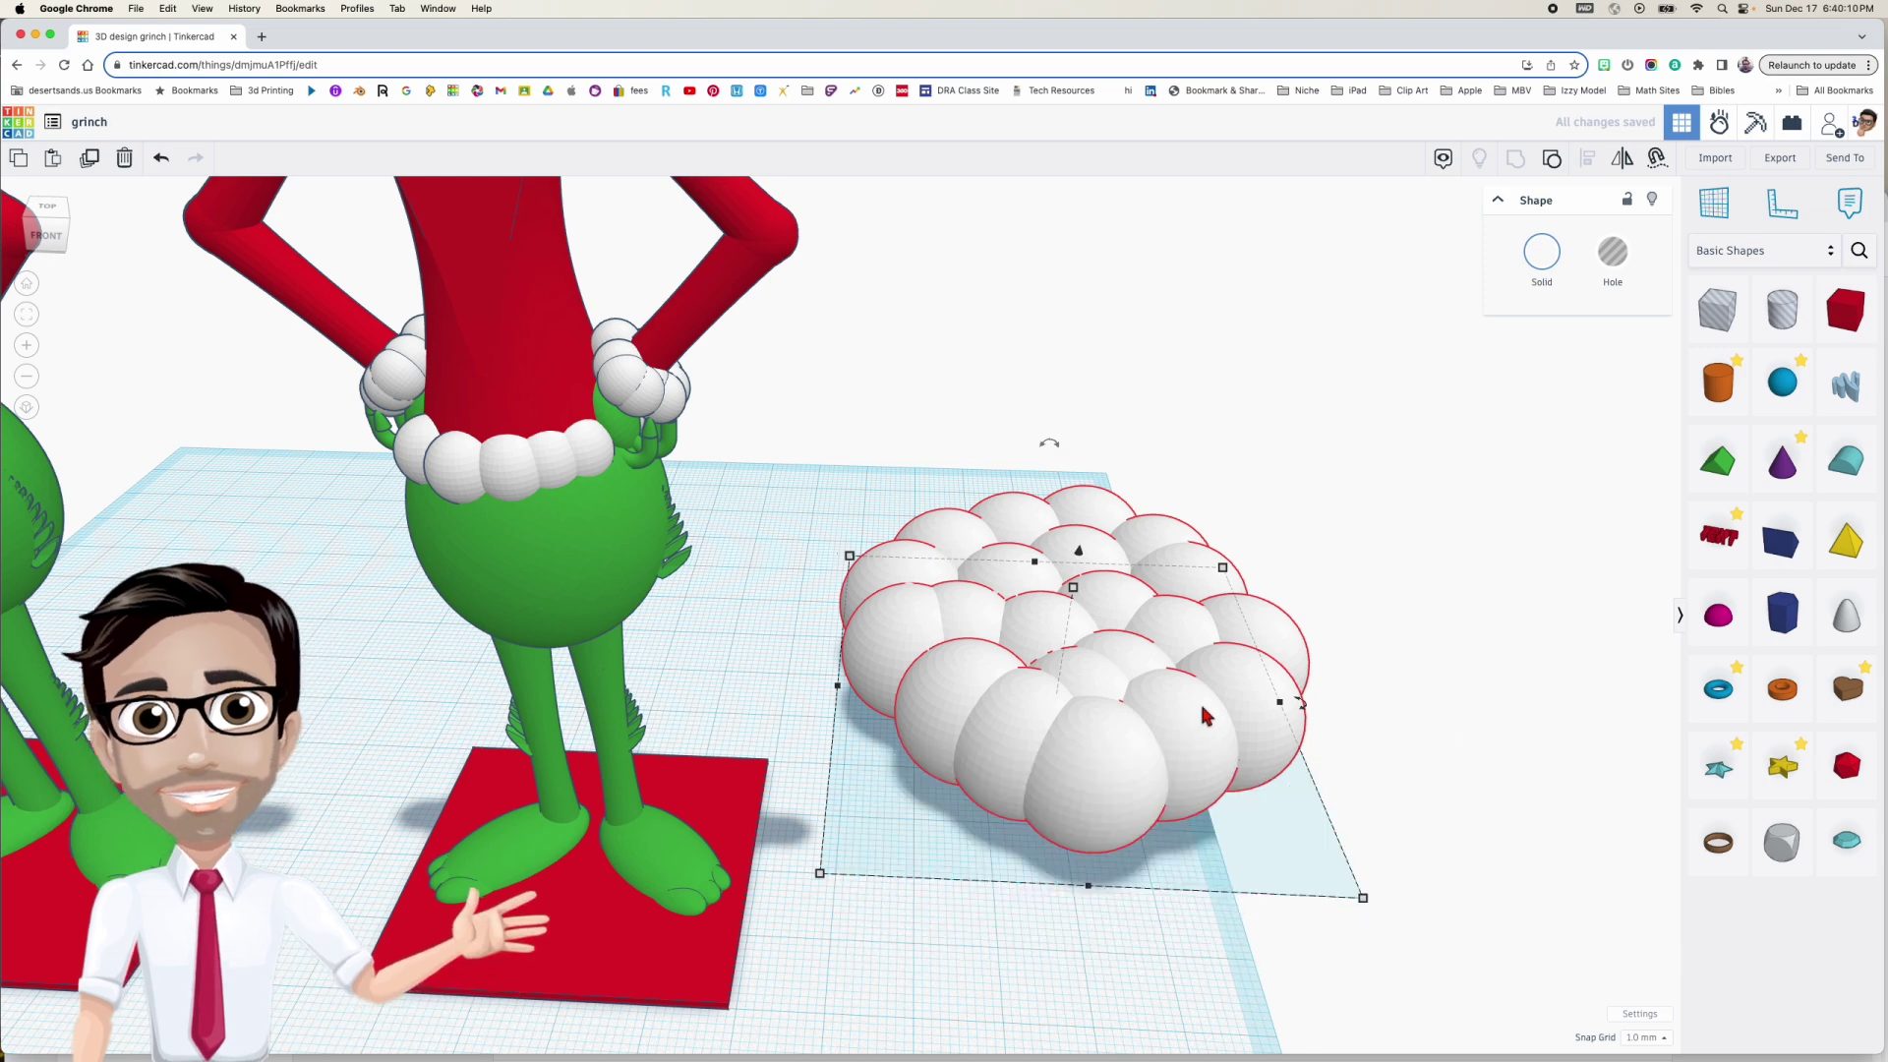
Step: Move the grouped sphere cluster over to the hatless Grinch and raise it around the figure's body
middle_click_drag(1201, 711, 1209, 656)
left_click_drag(1212, 663, 379, 783)
middle_click_drag(403, 780, 1414, 769)
left_click_drag(1116, 796, 649, 172)
key("f")
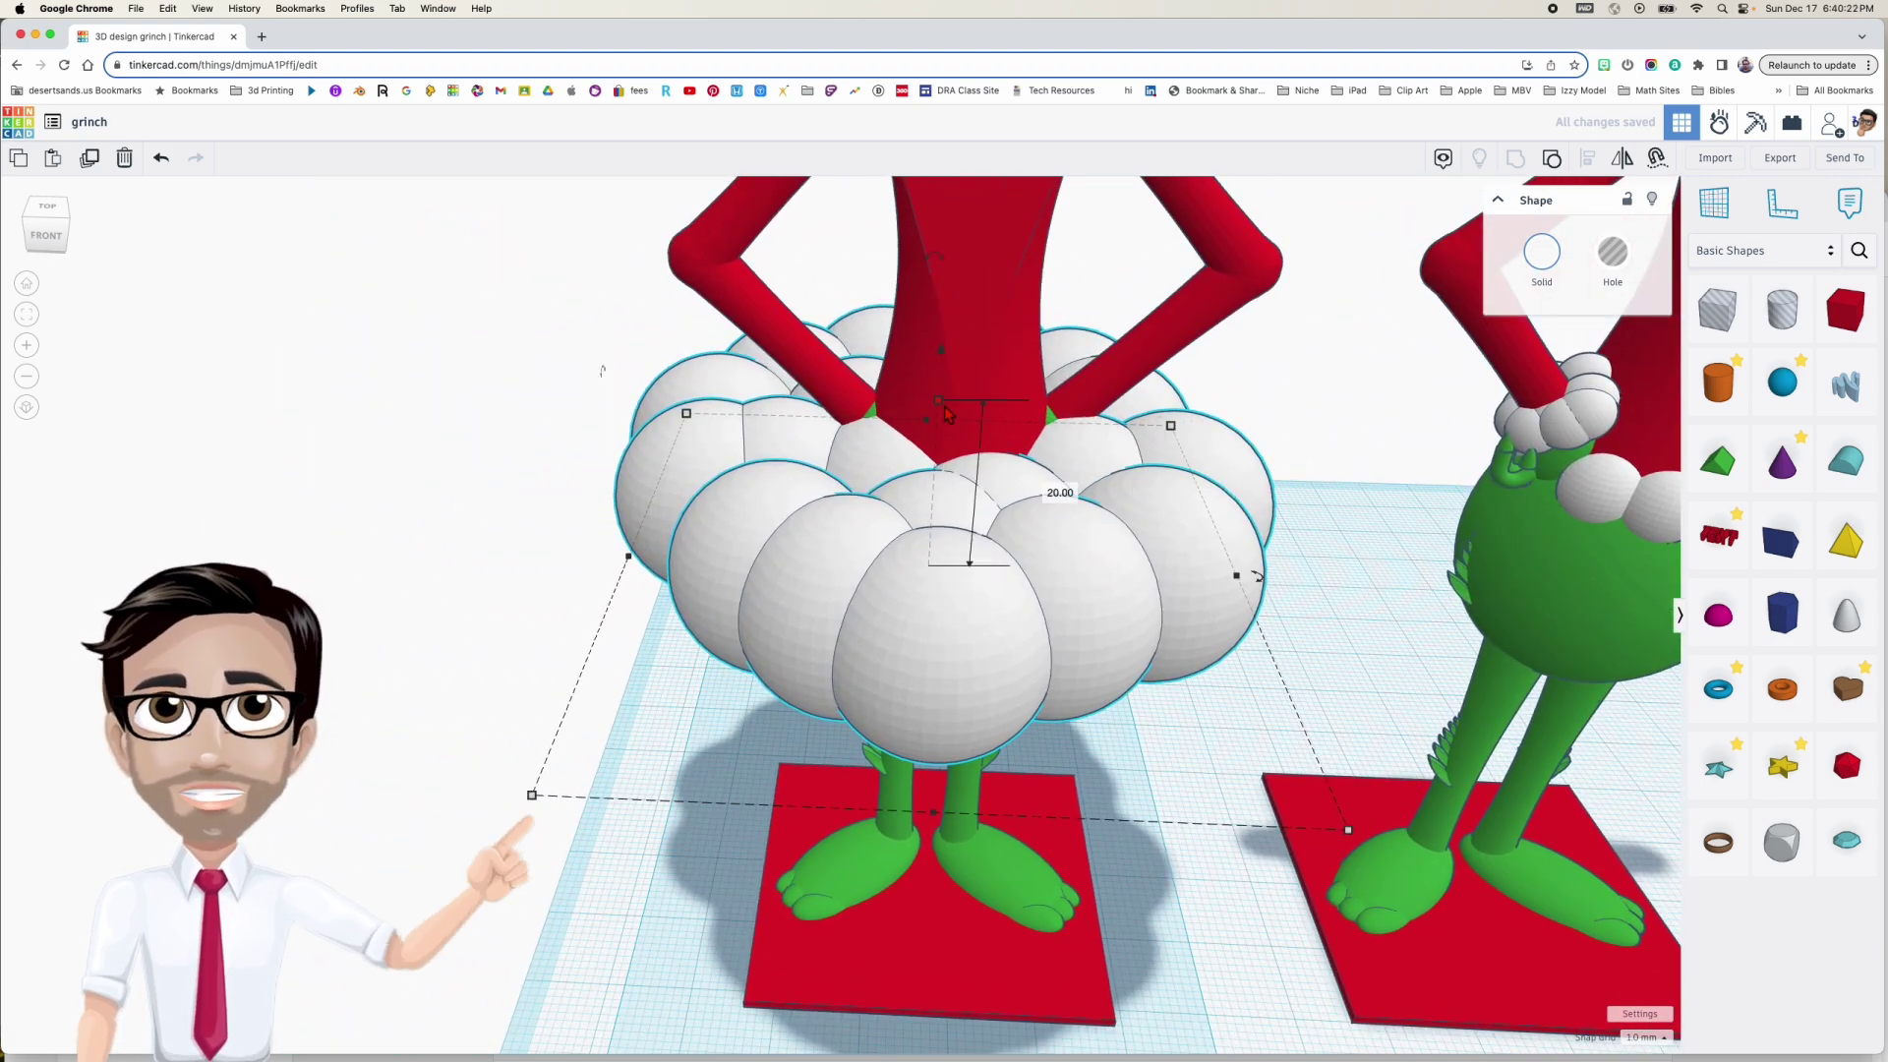
Step: Shrink the sphere group proportionally to belt size and lift it to the hem of the Grinch's red suit
mouse_move(940, 410)
left_mouse_down("shift")
mouse_move(946, 503)
mouse_move(947, 384)
left_mouse_up("shift")
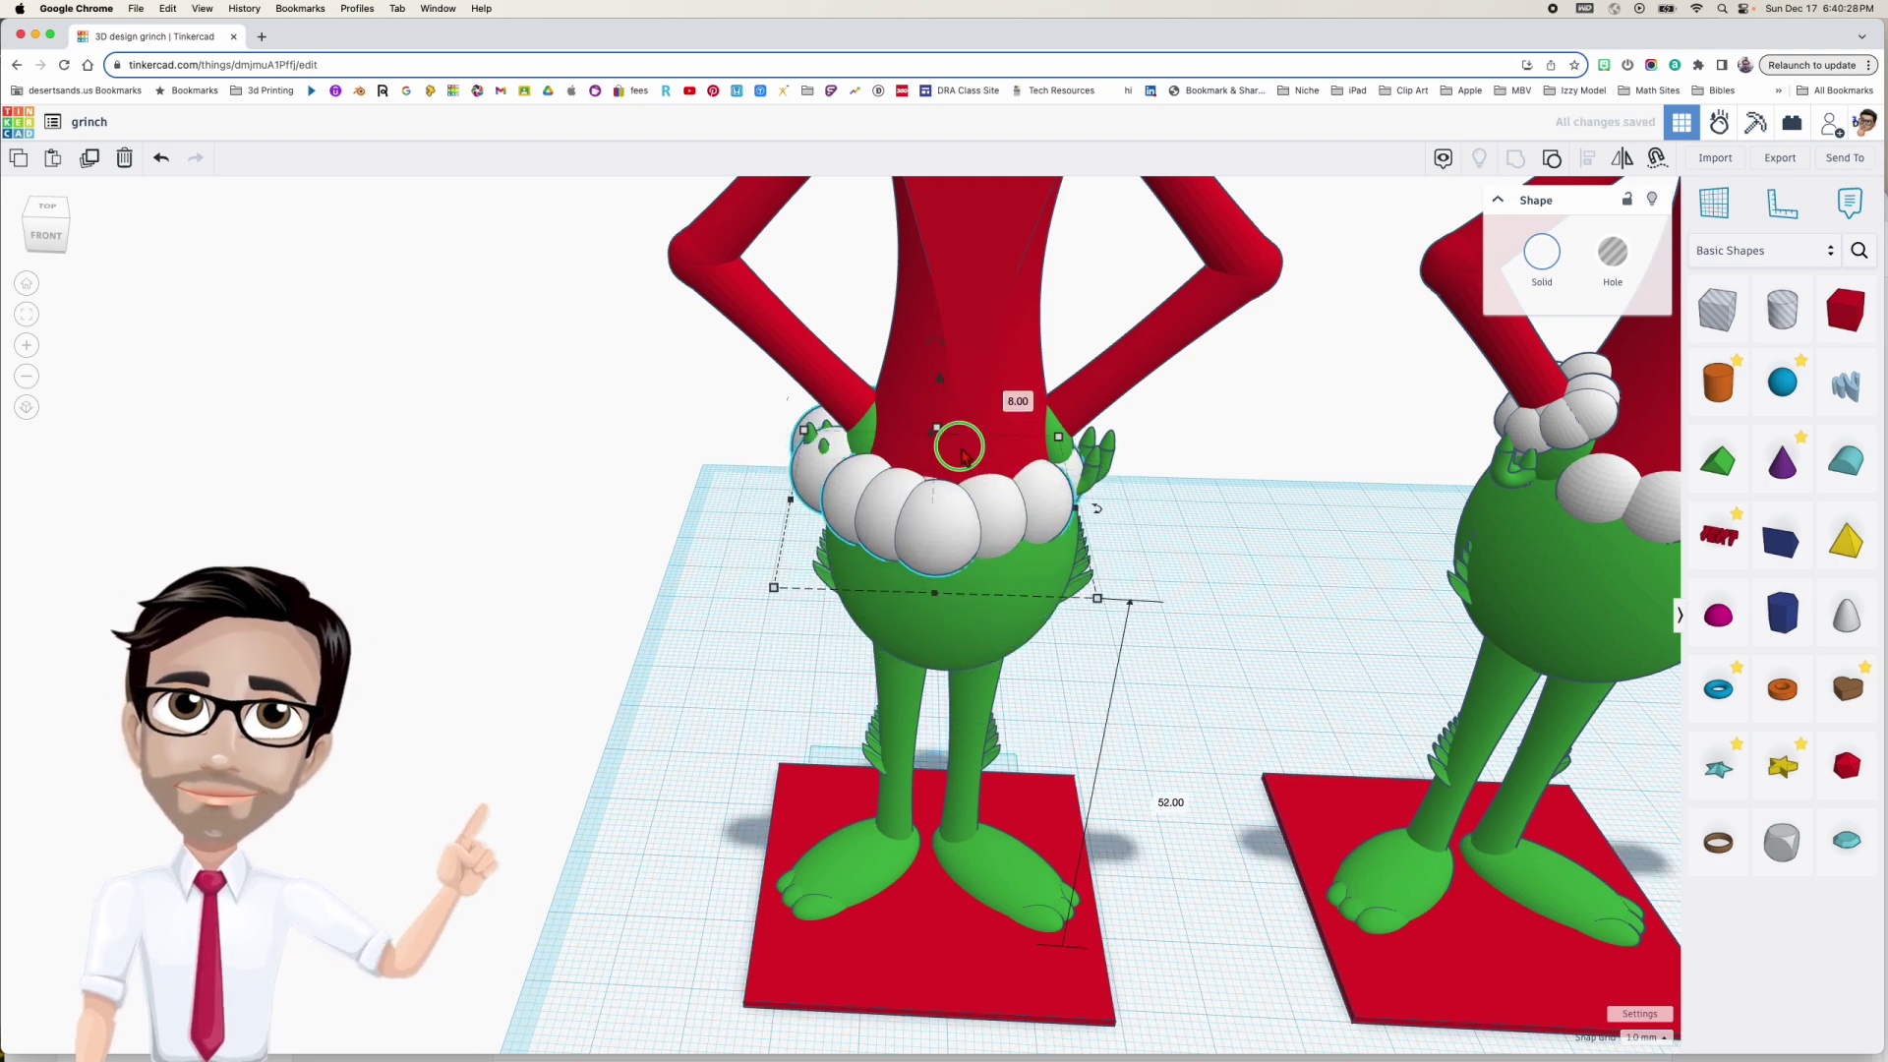
right_click_drag(961, 450, 942, 421)
left_click_drag(939, 381, 951, 380)
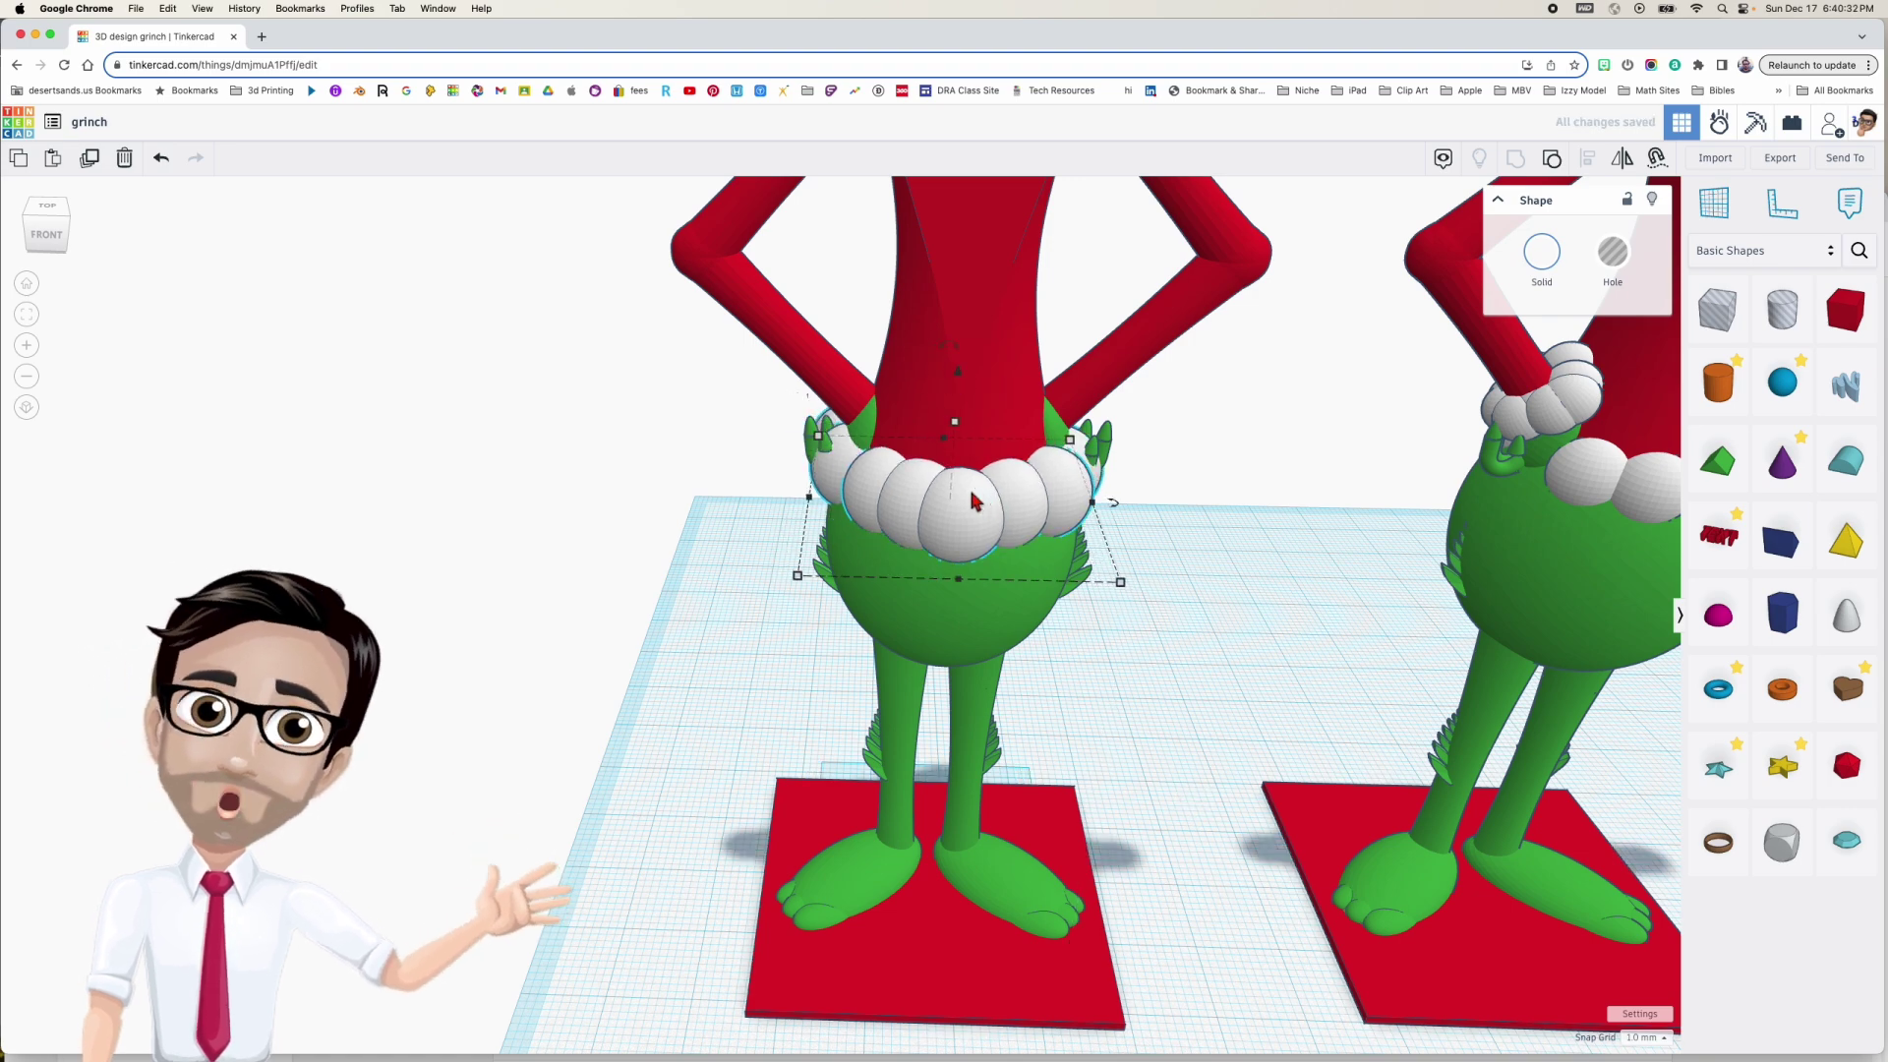
Step: Check the sphere belt's fit around the waist and scale it proportionally to a height of 8 mm
right_click_drag(970, 484, 855, 364)
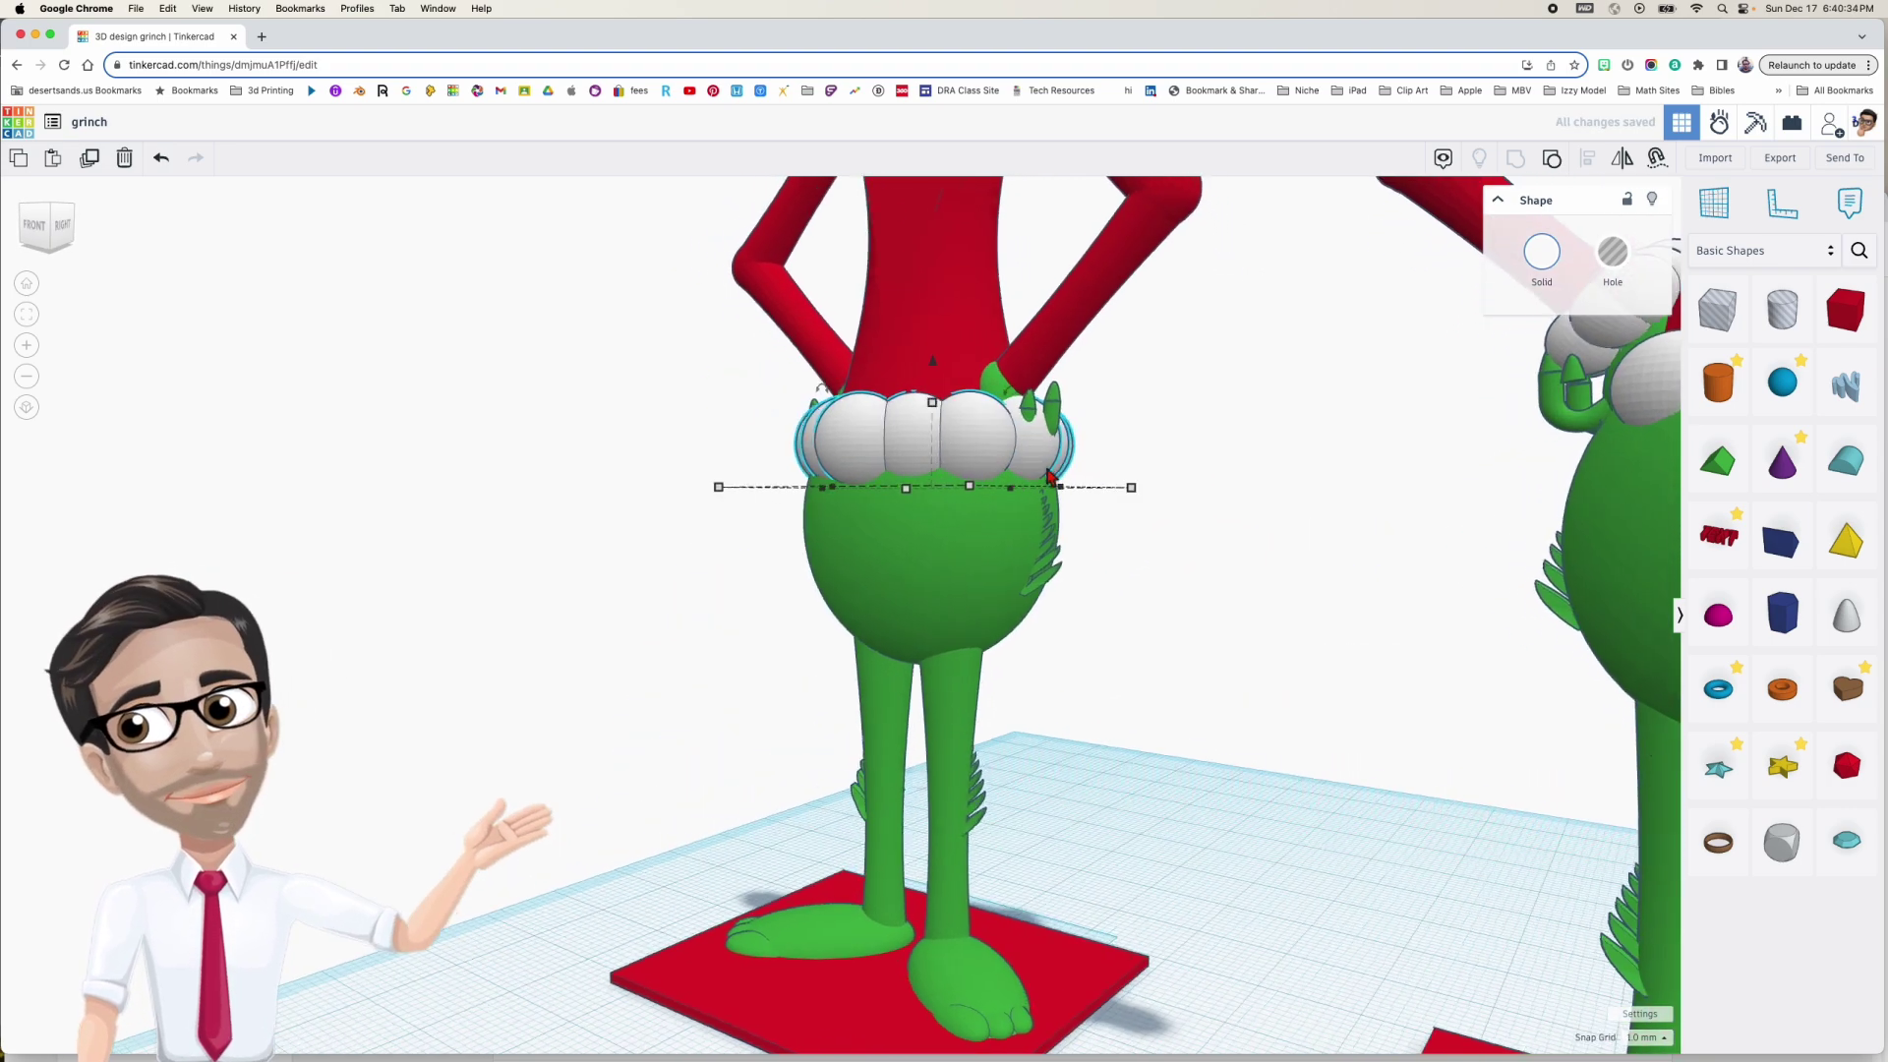
right_click_drag(1051, 474, 959, 570)
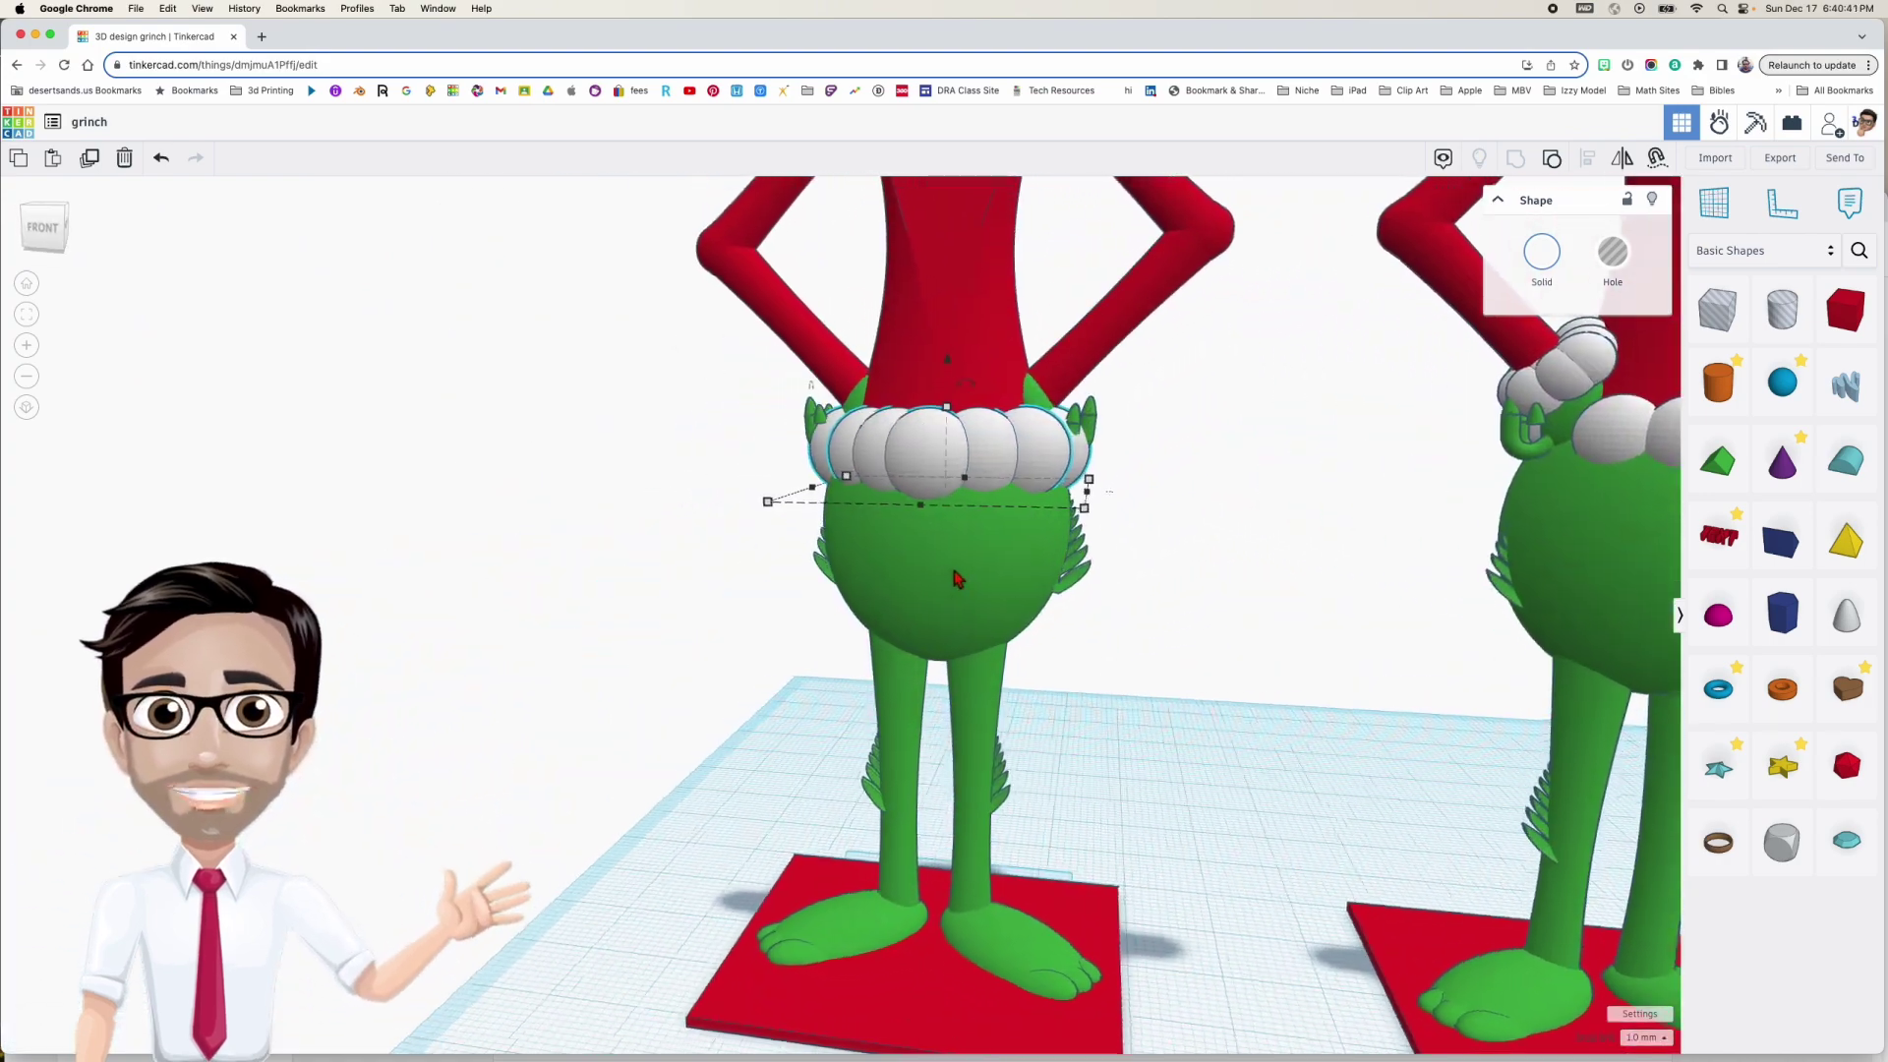
left_click(950, 411)
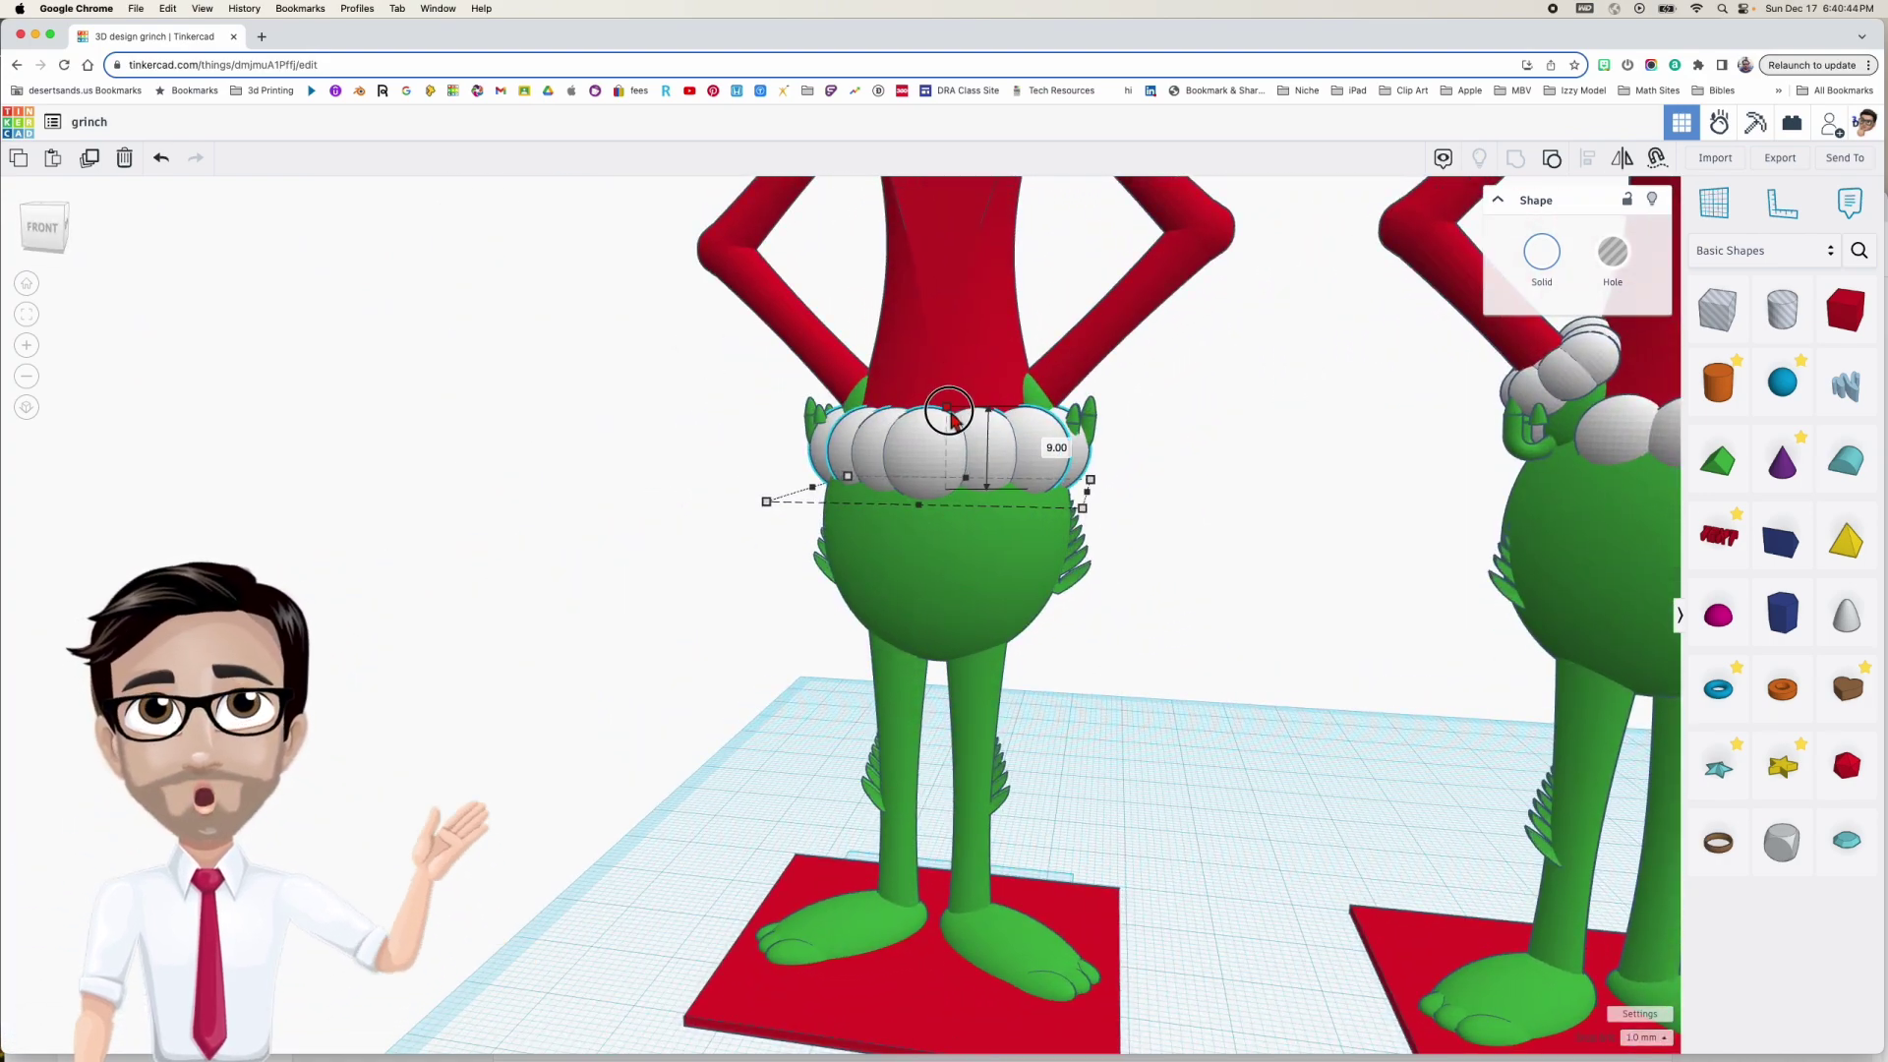
left_click_drag(950, 411, 949, 414, "shift")
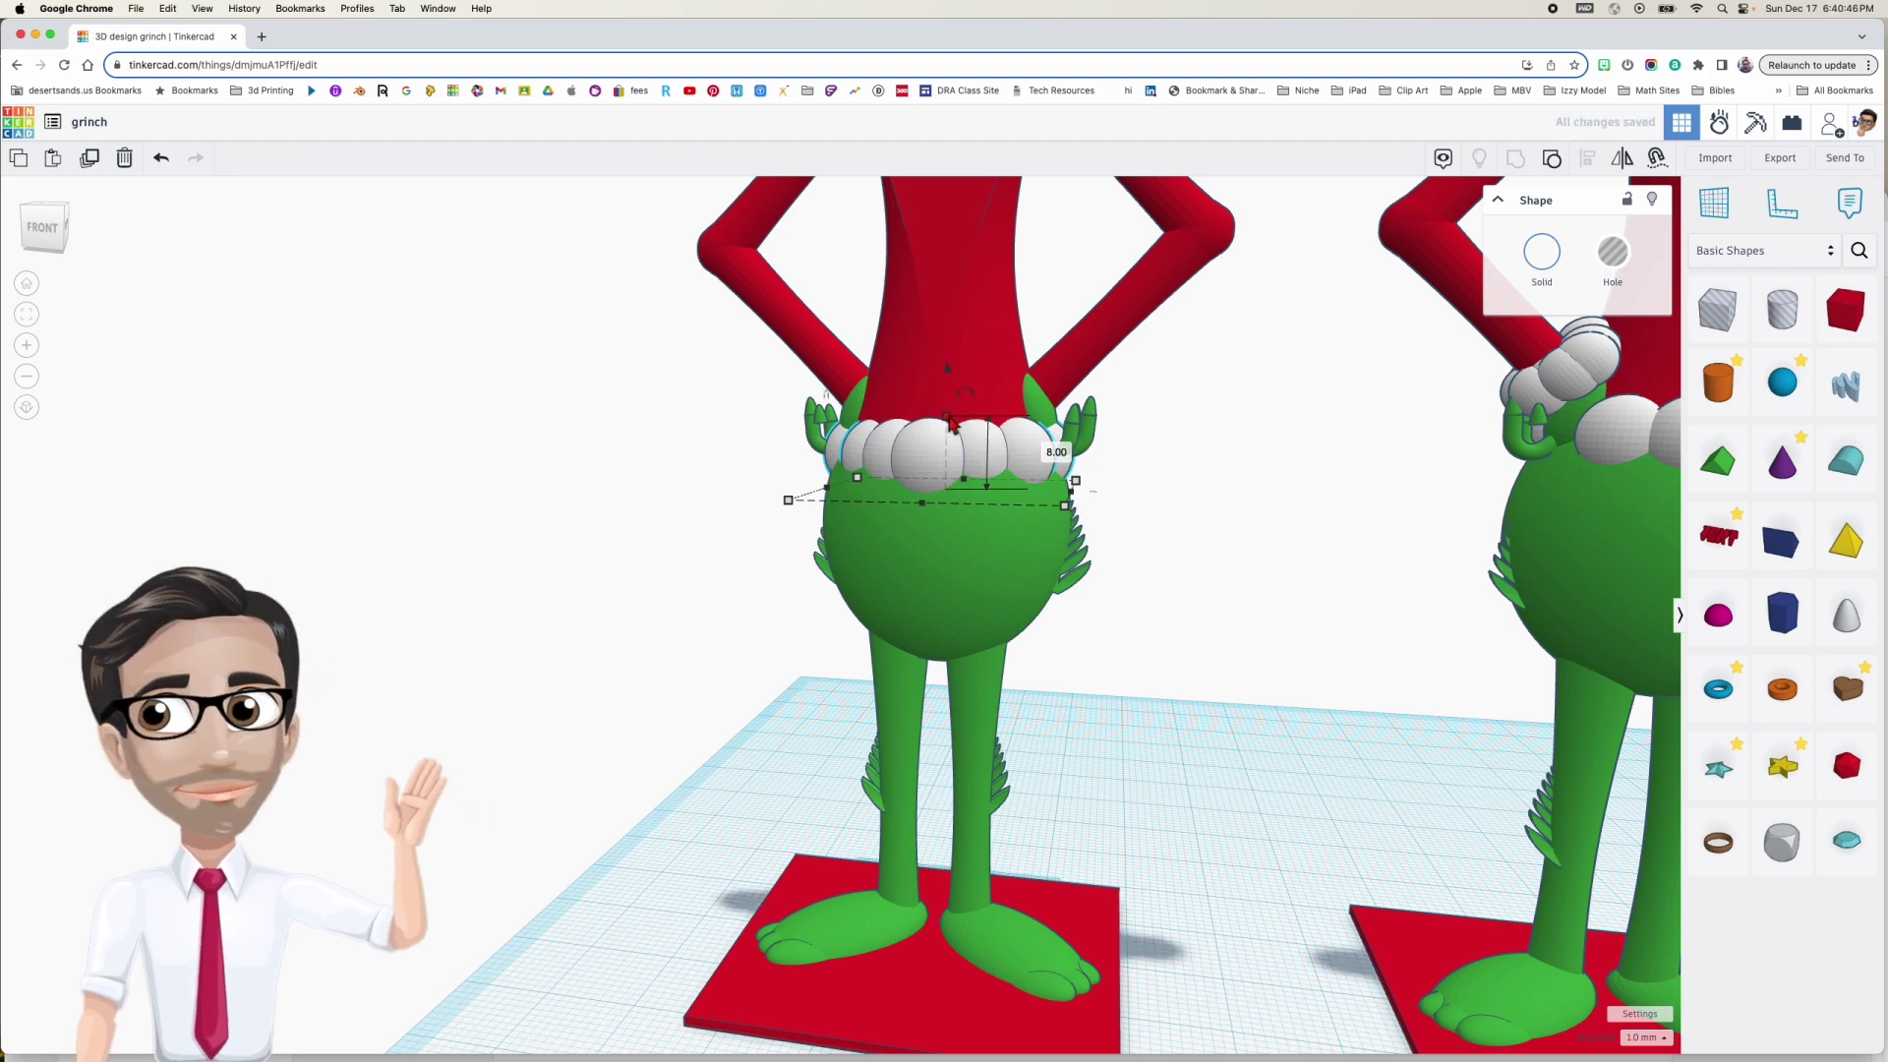
Step: Finish fitting the sphere belt at the waist and ungroup it into individual spheres
left_click_drag(950, 421, 950, 423, "shift")
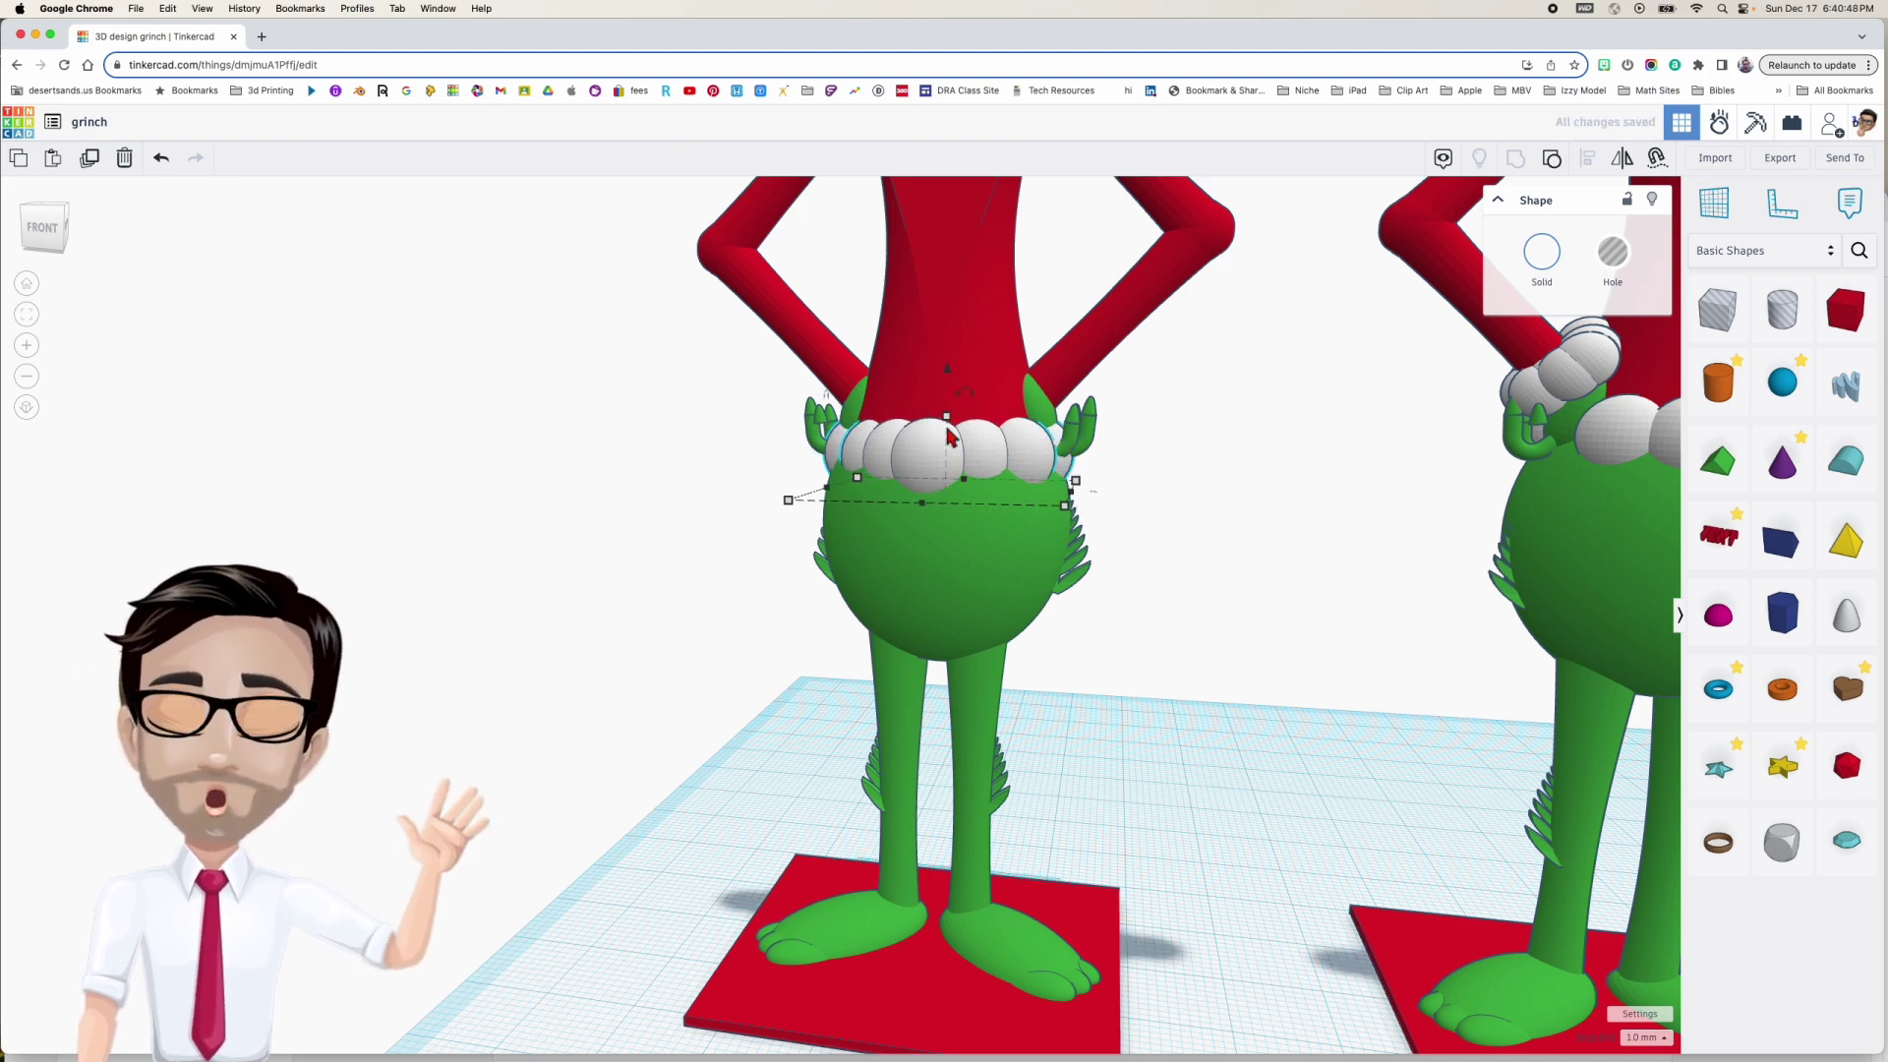
right_click_drag(950, 422, 639, 477)
left_click(639, 471)
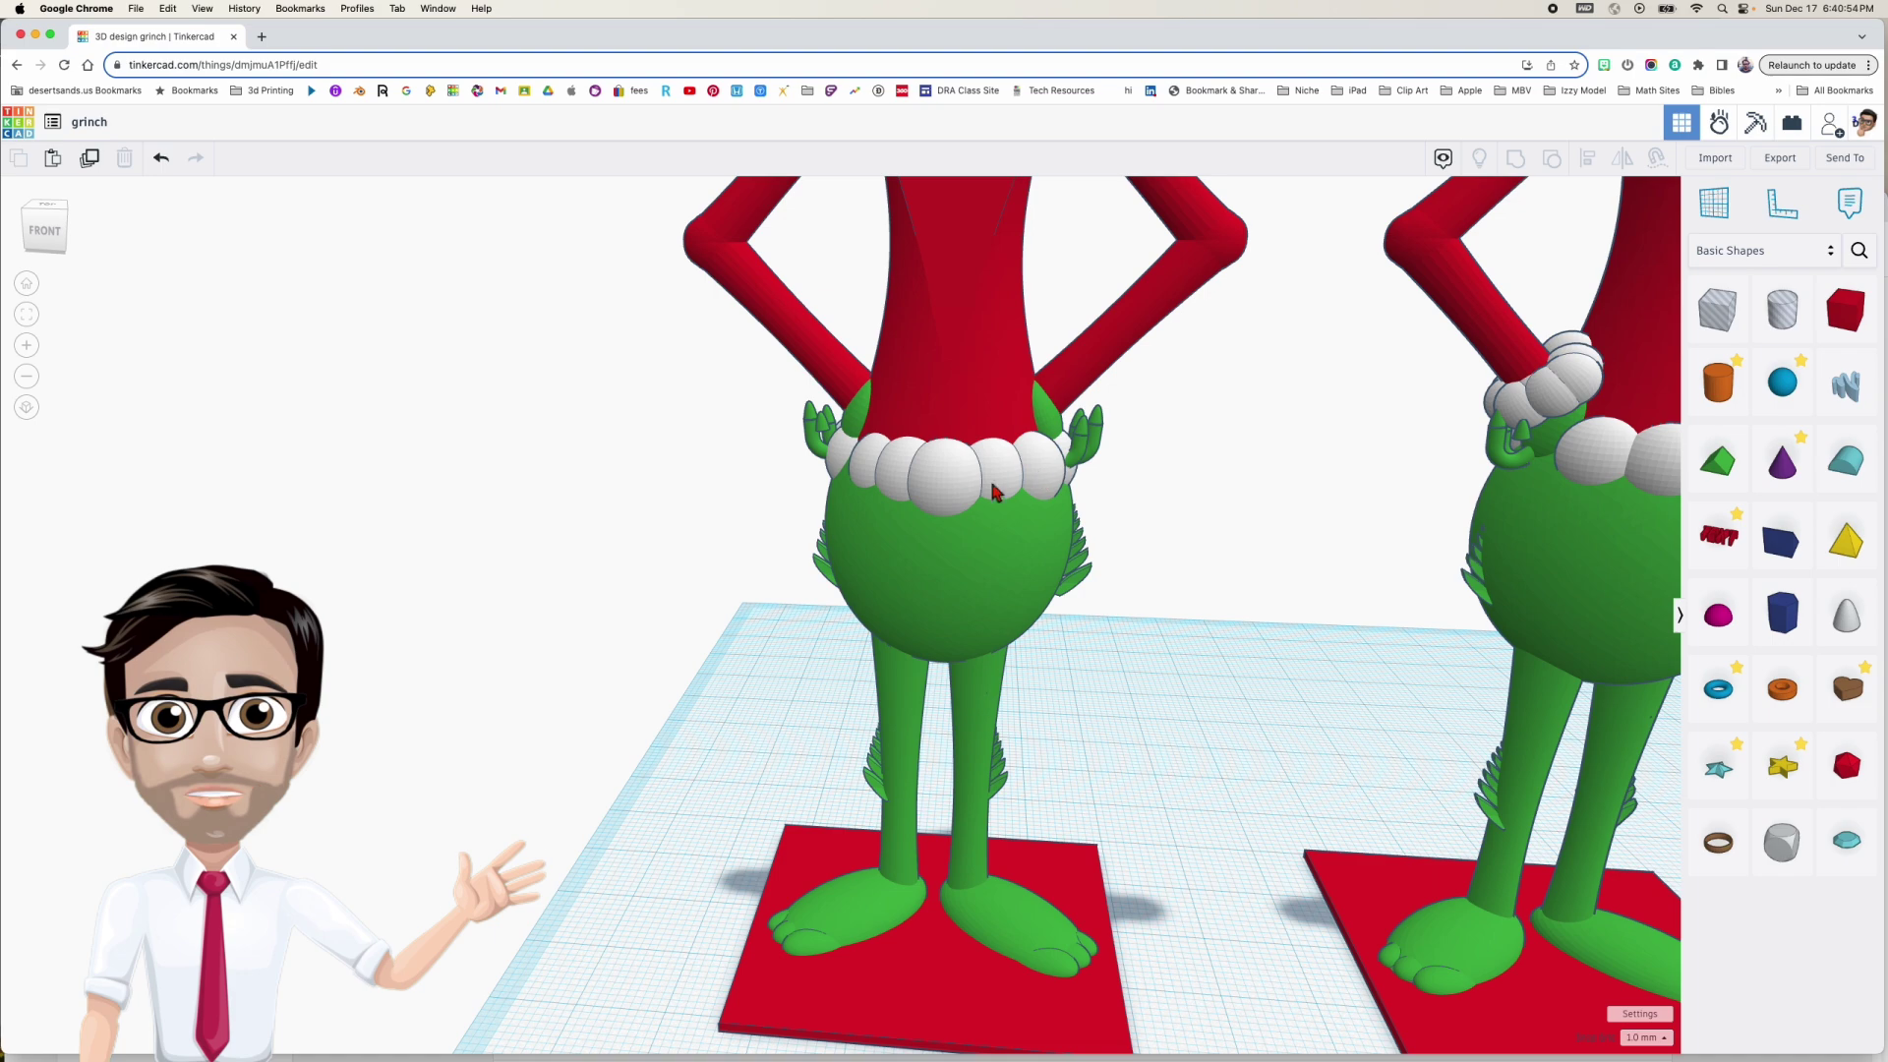
left_click(946, 476)
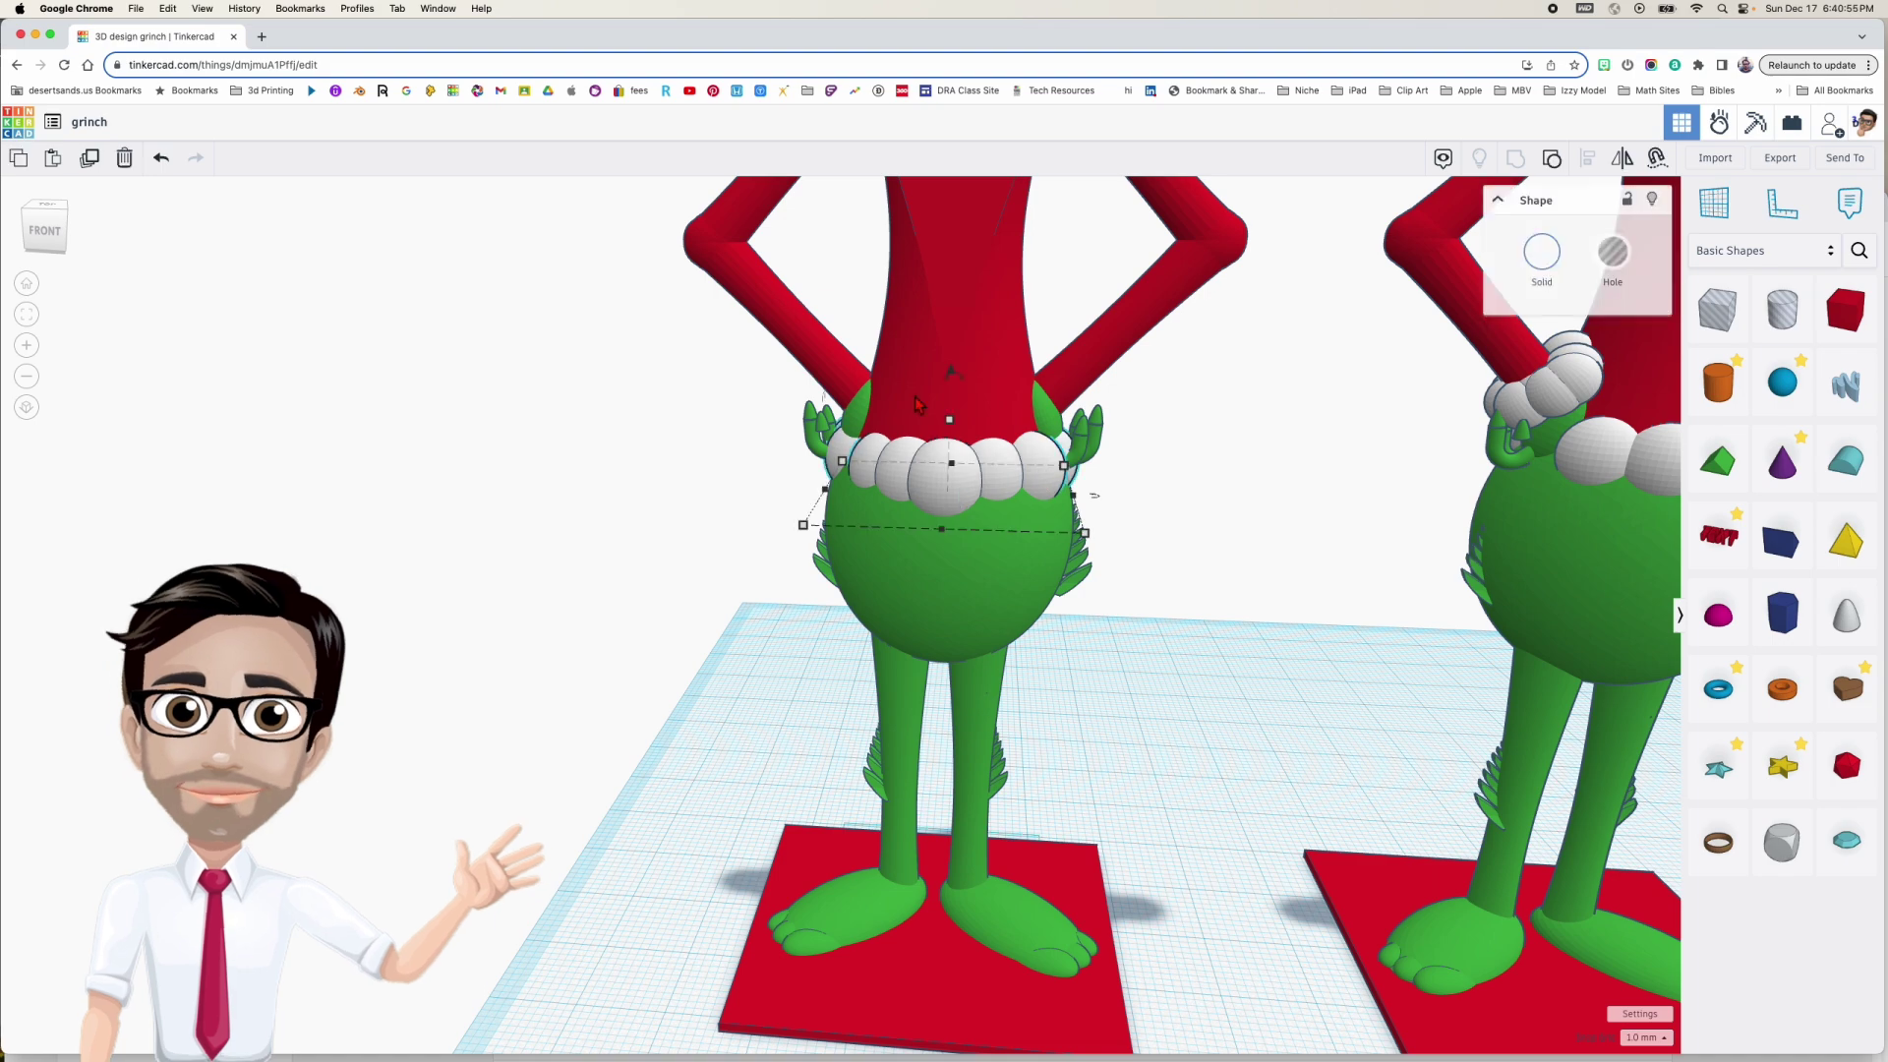
left_click(1560, 161)
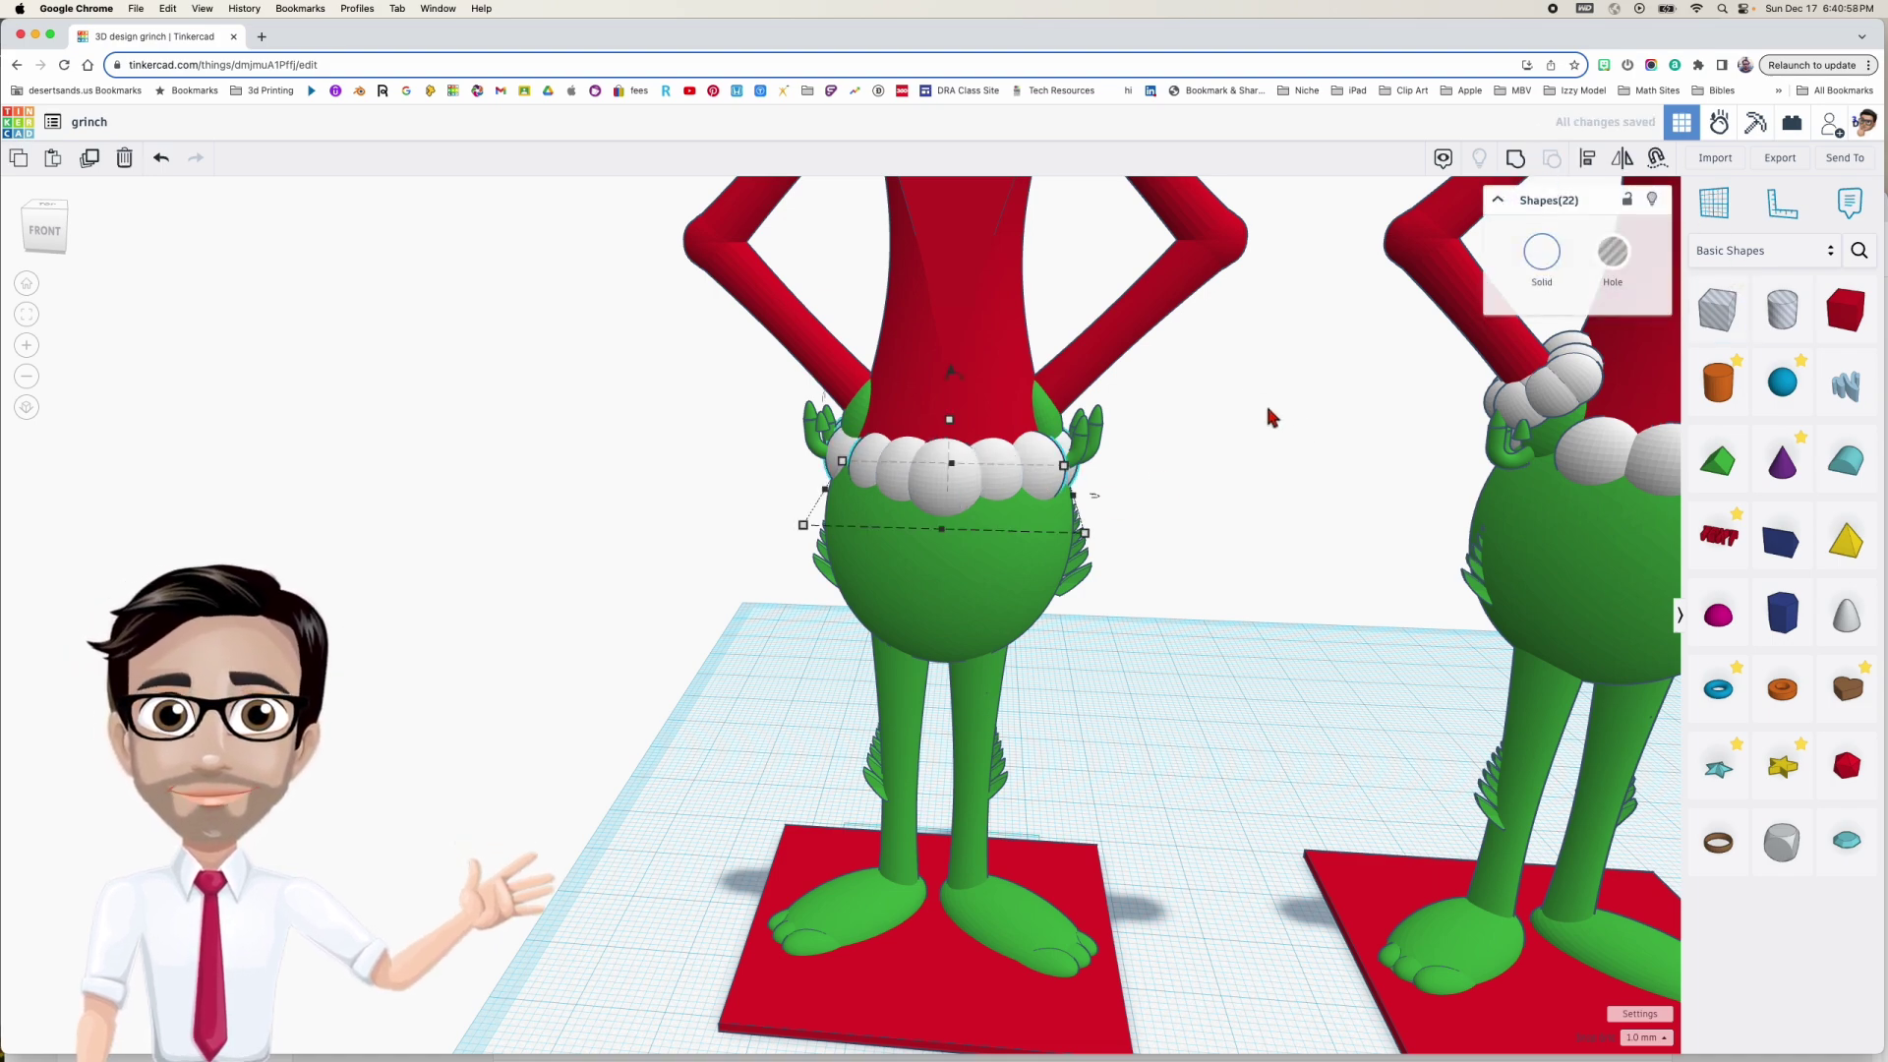
left_click(1231, 420)
Step: Nudge the belt sphere behind the Grinch's right hand towards the front to close the gap to the next sphere
right_click_drag(806, 443, 873, 470)
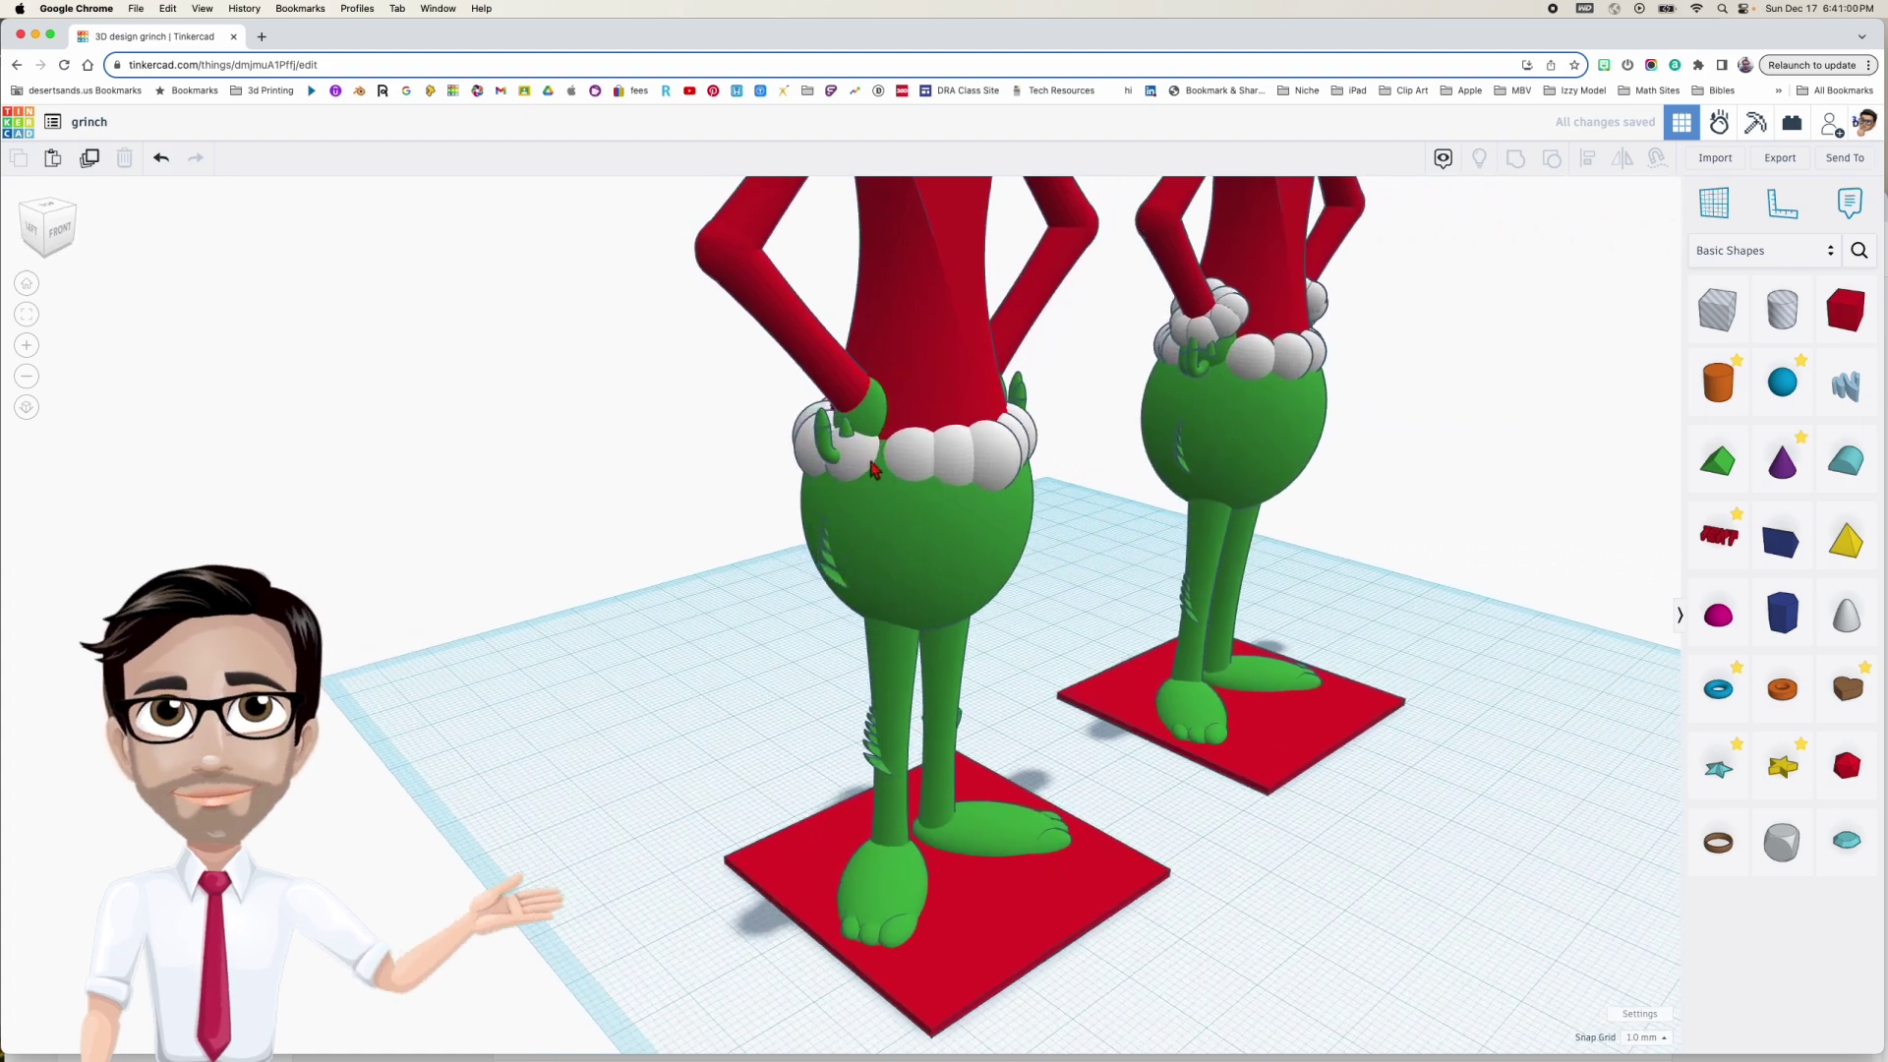
scroll(866, 462, "up", 5)
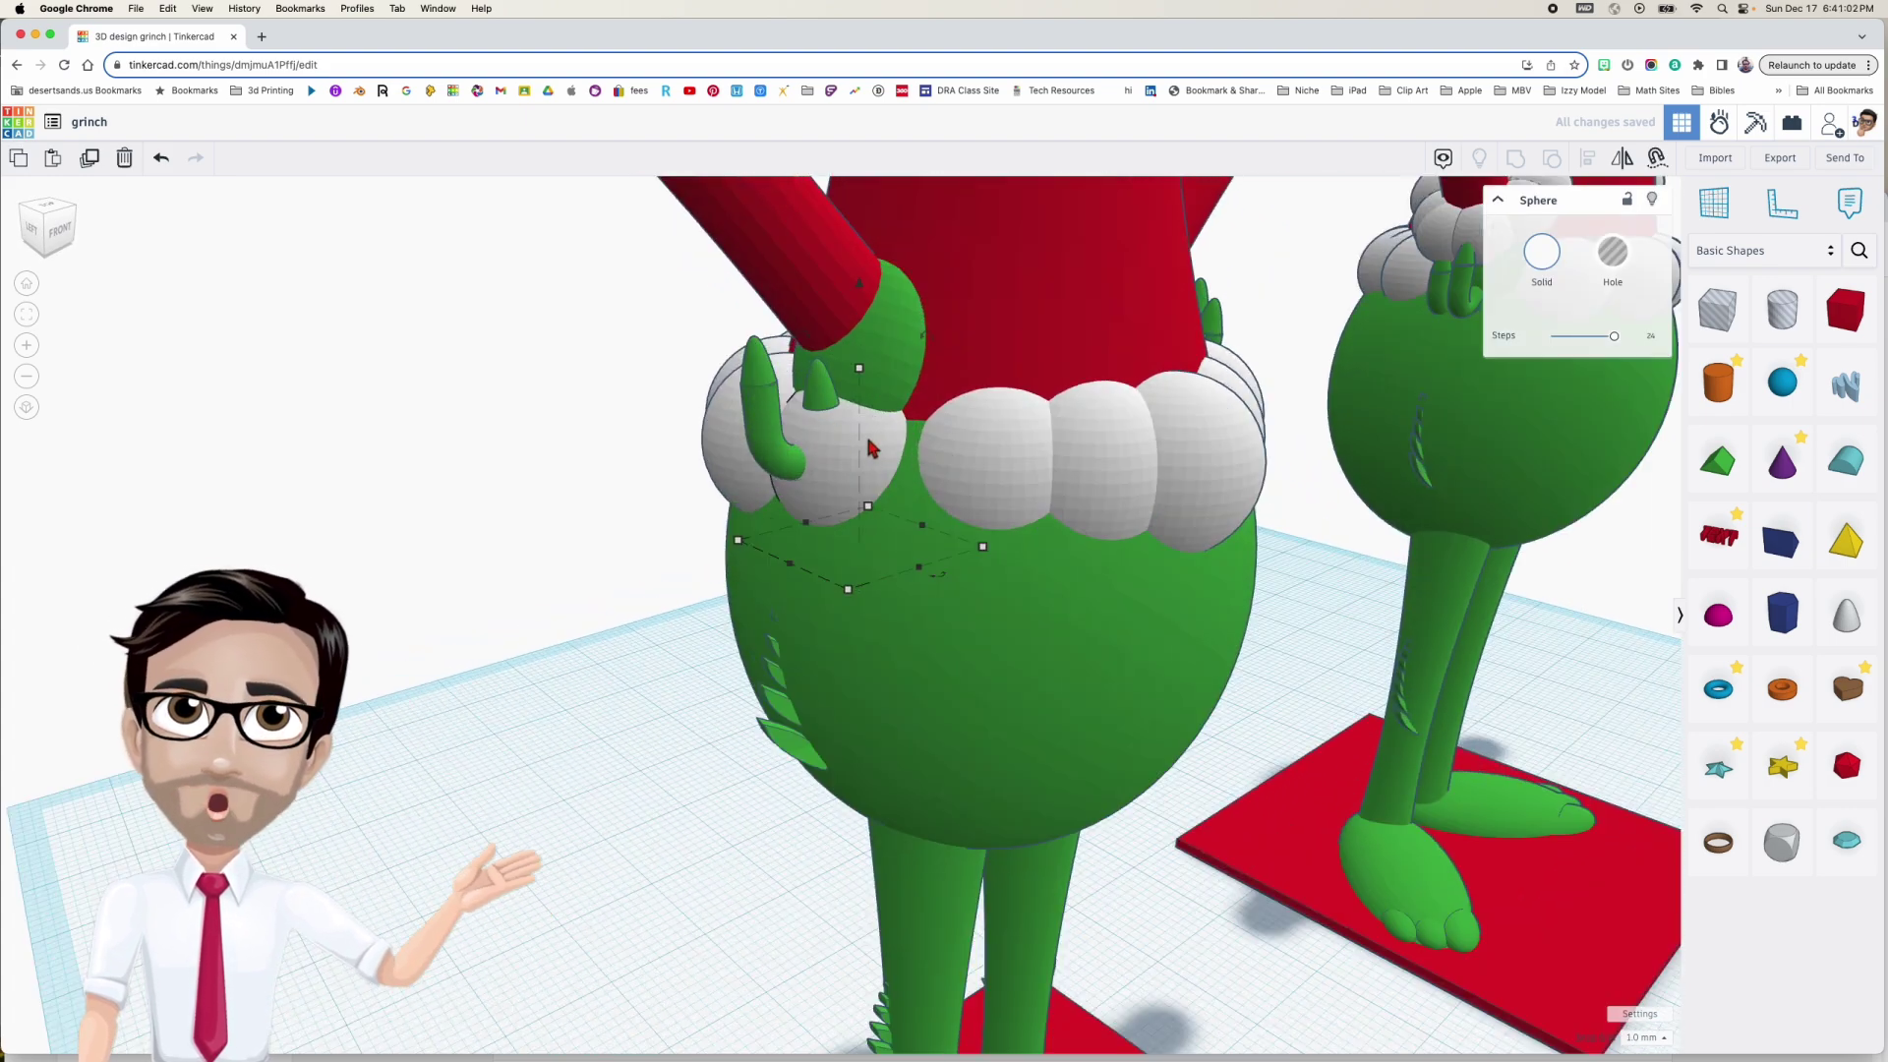
key("Right")
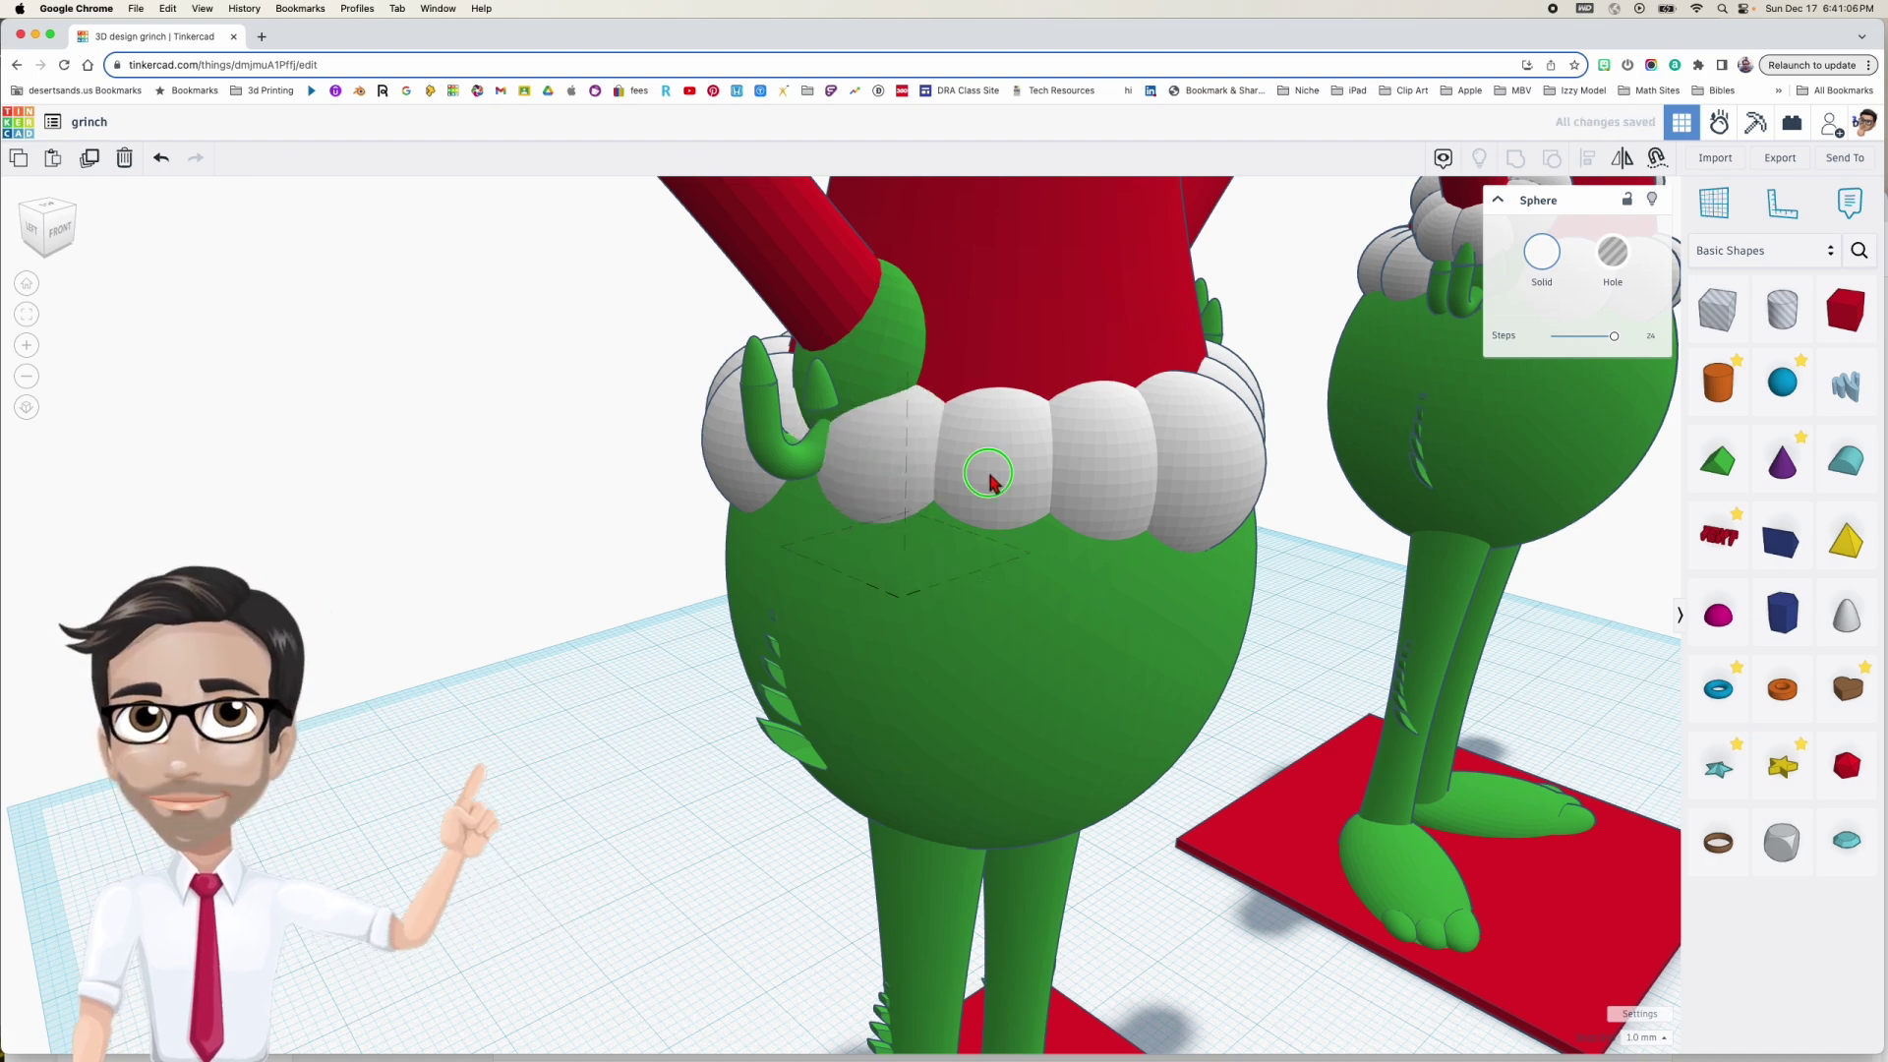
right_click_drag(988, 477, 1394, 499)
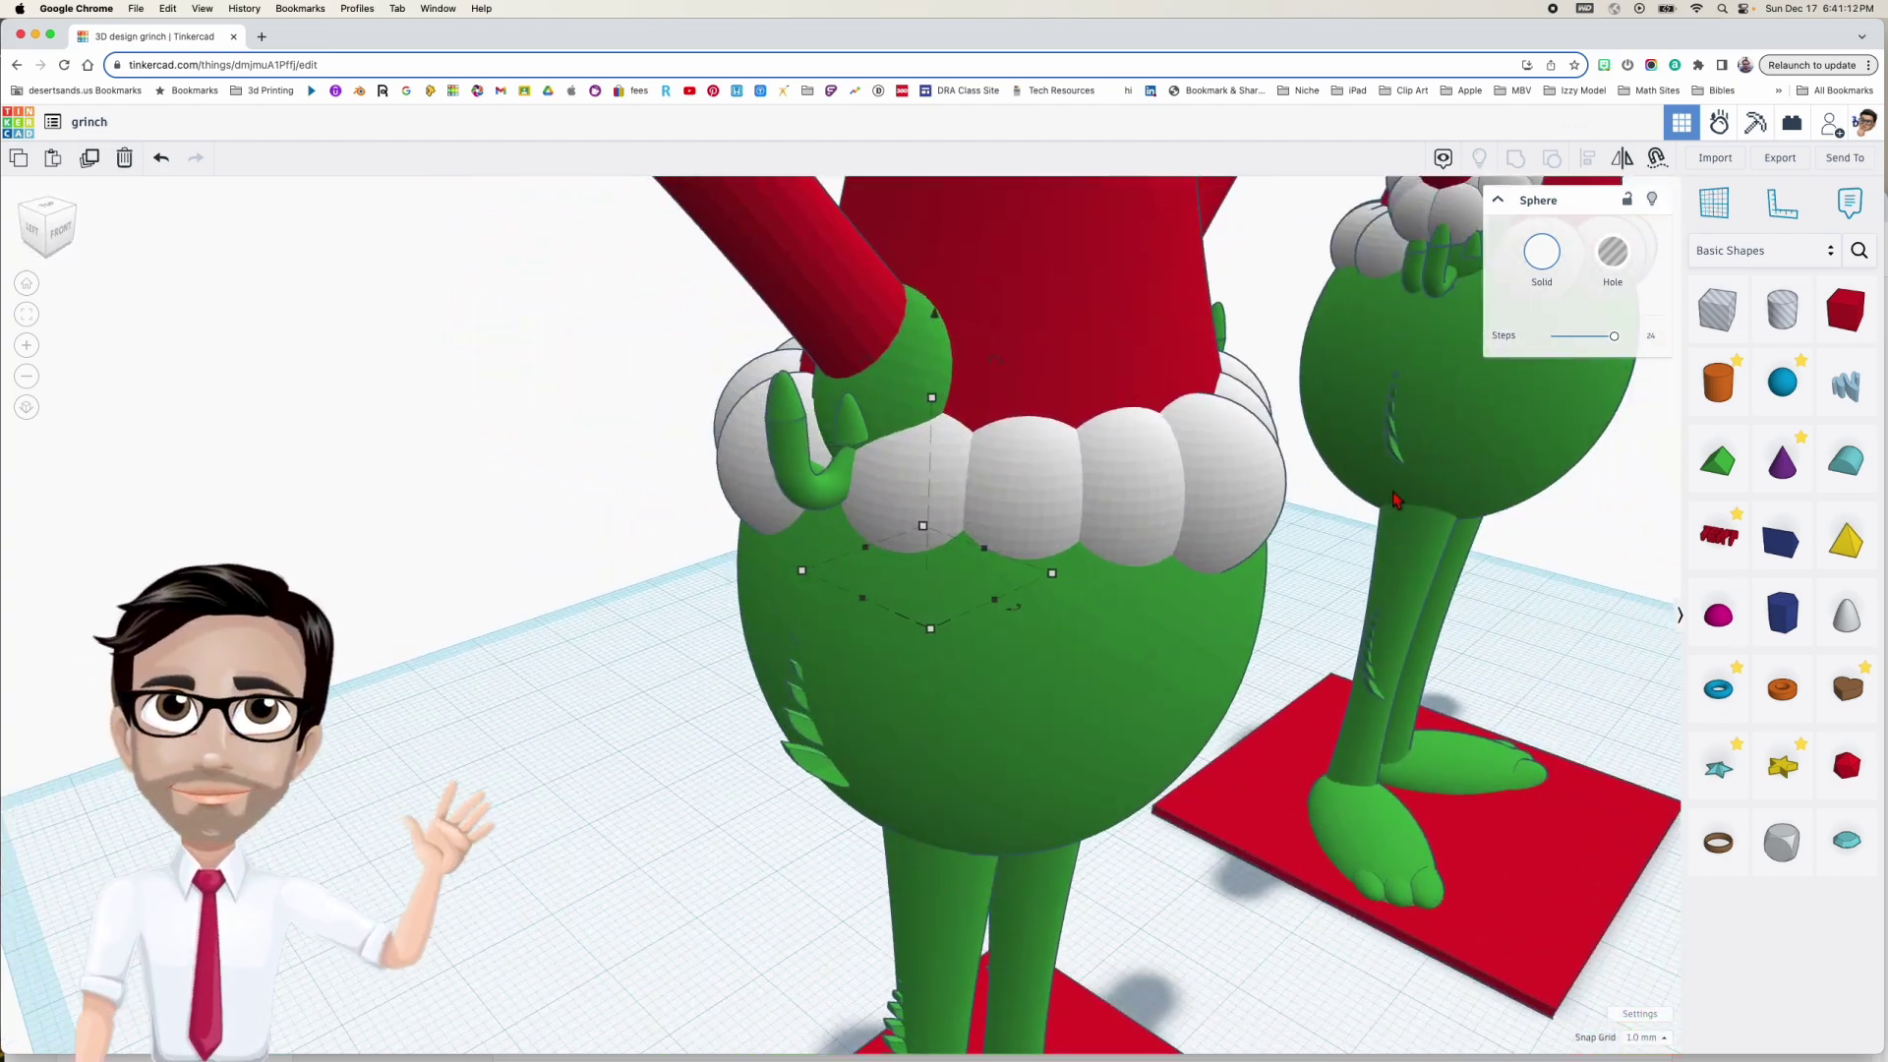
left_click(808, 493)
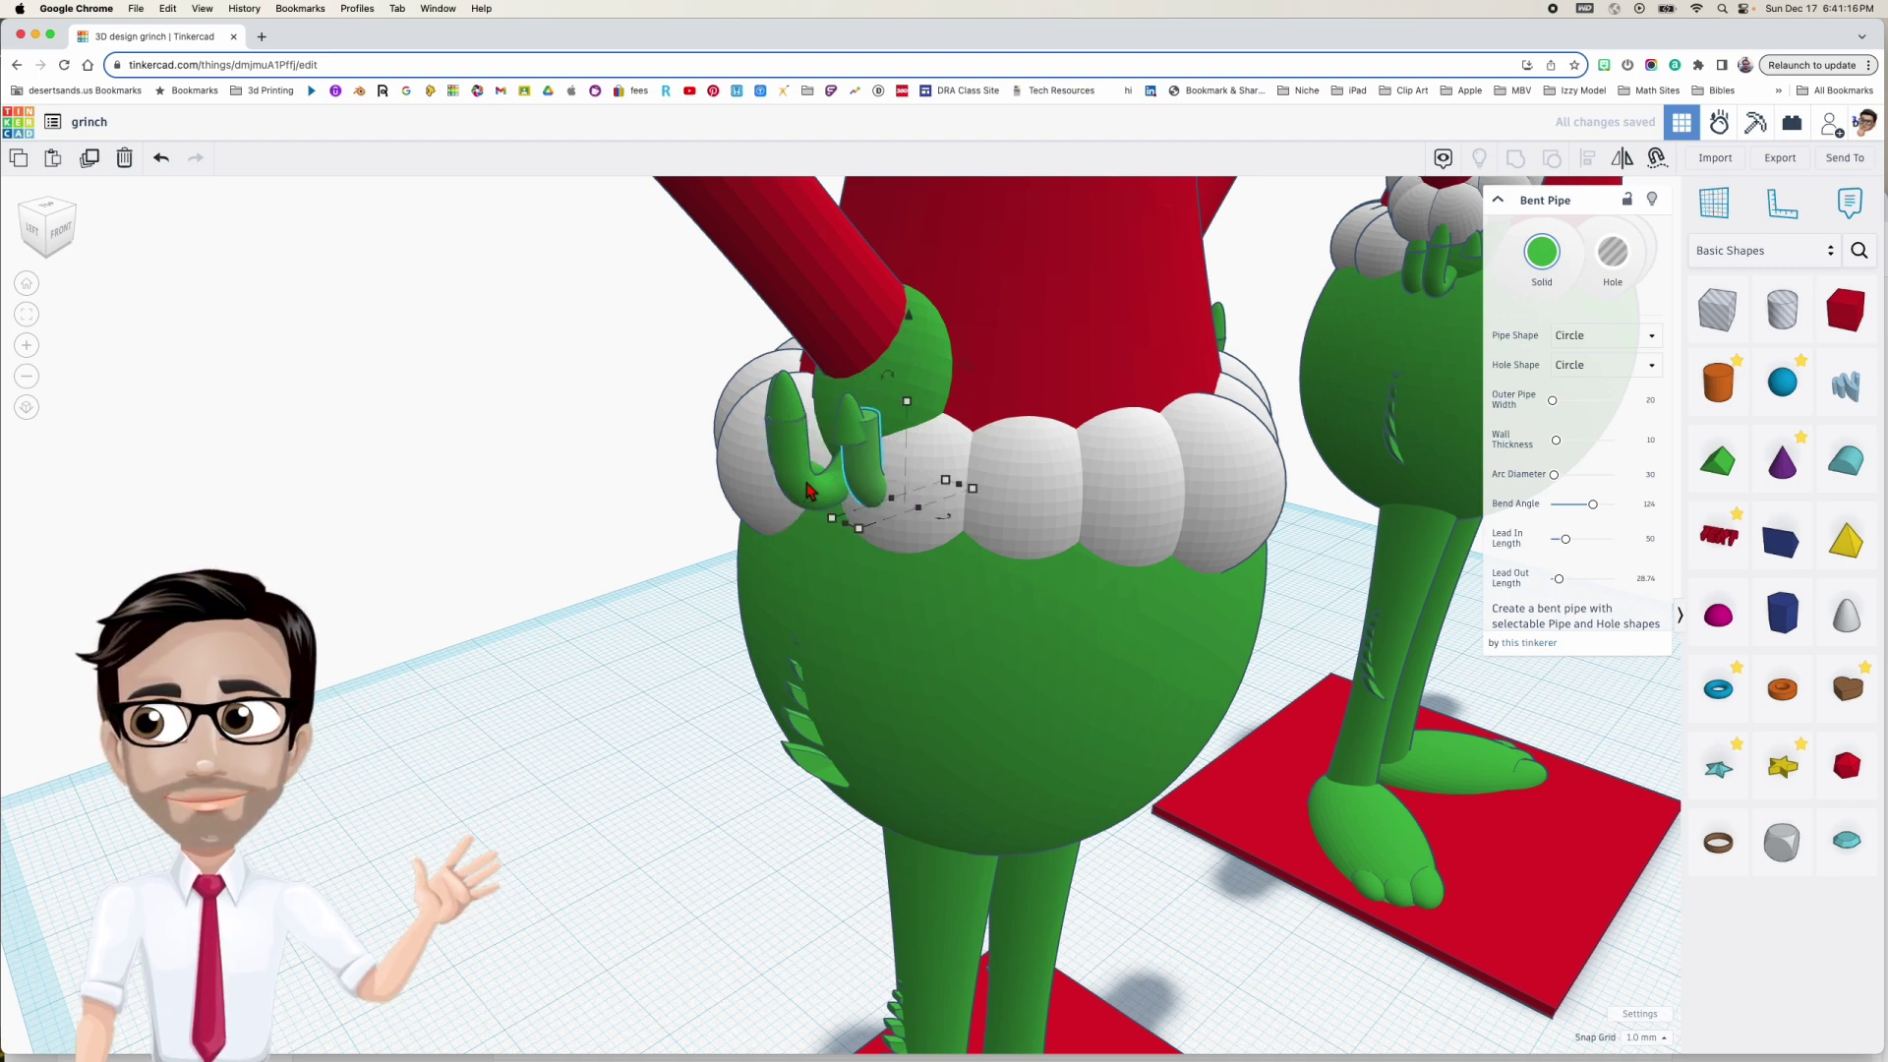
right_click_drag(808, 491, 934, 457)
right_click_drag(1080, 470, 972, 462)
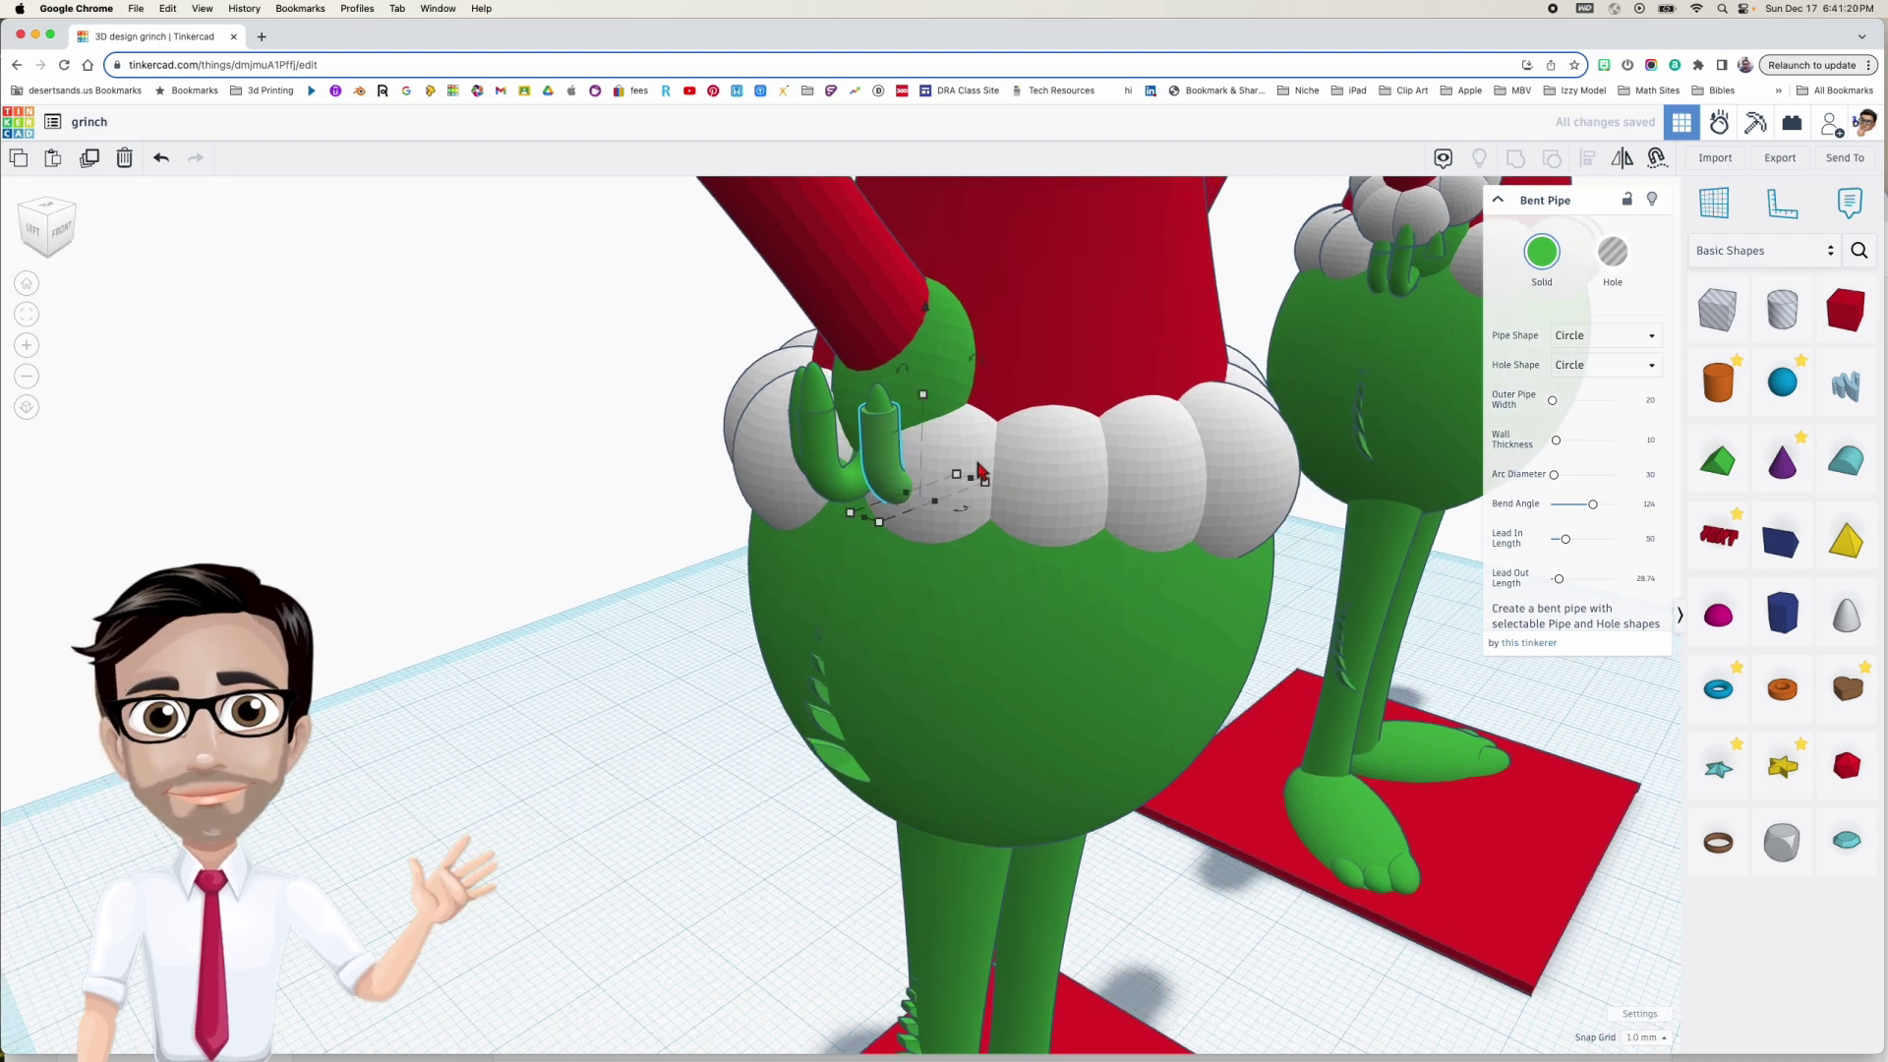
left_click(879, 403)
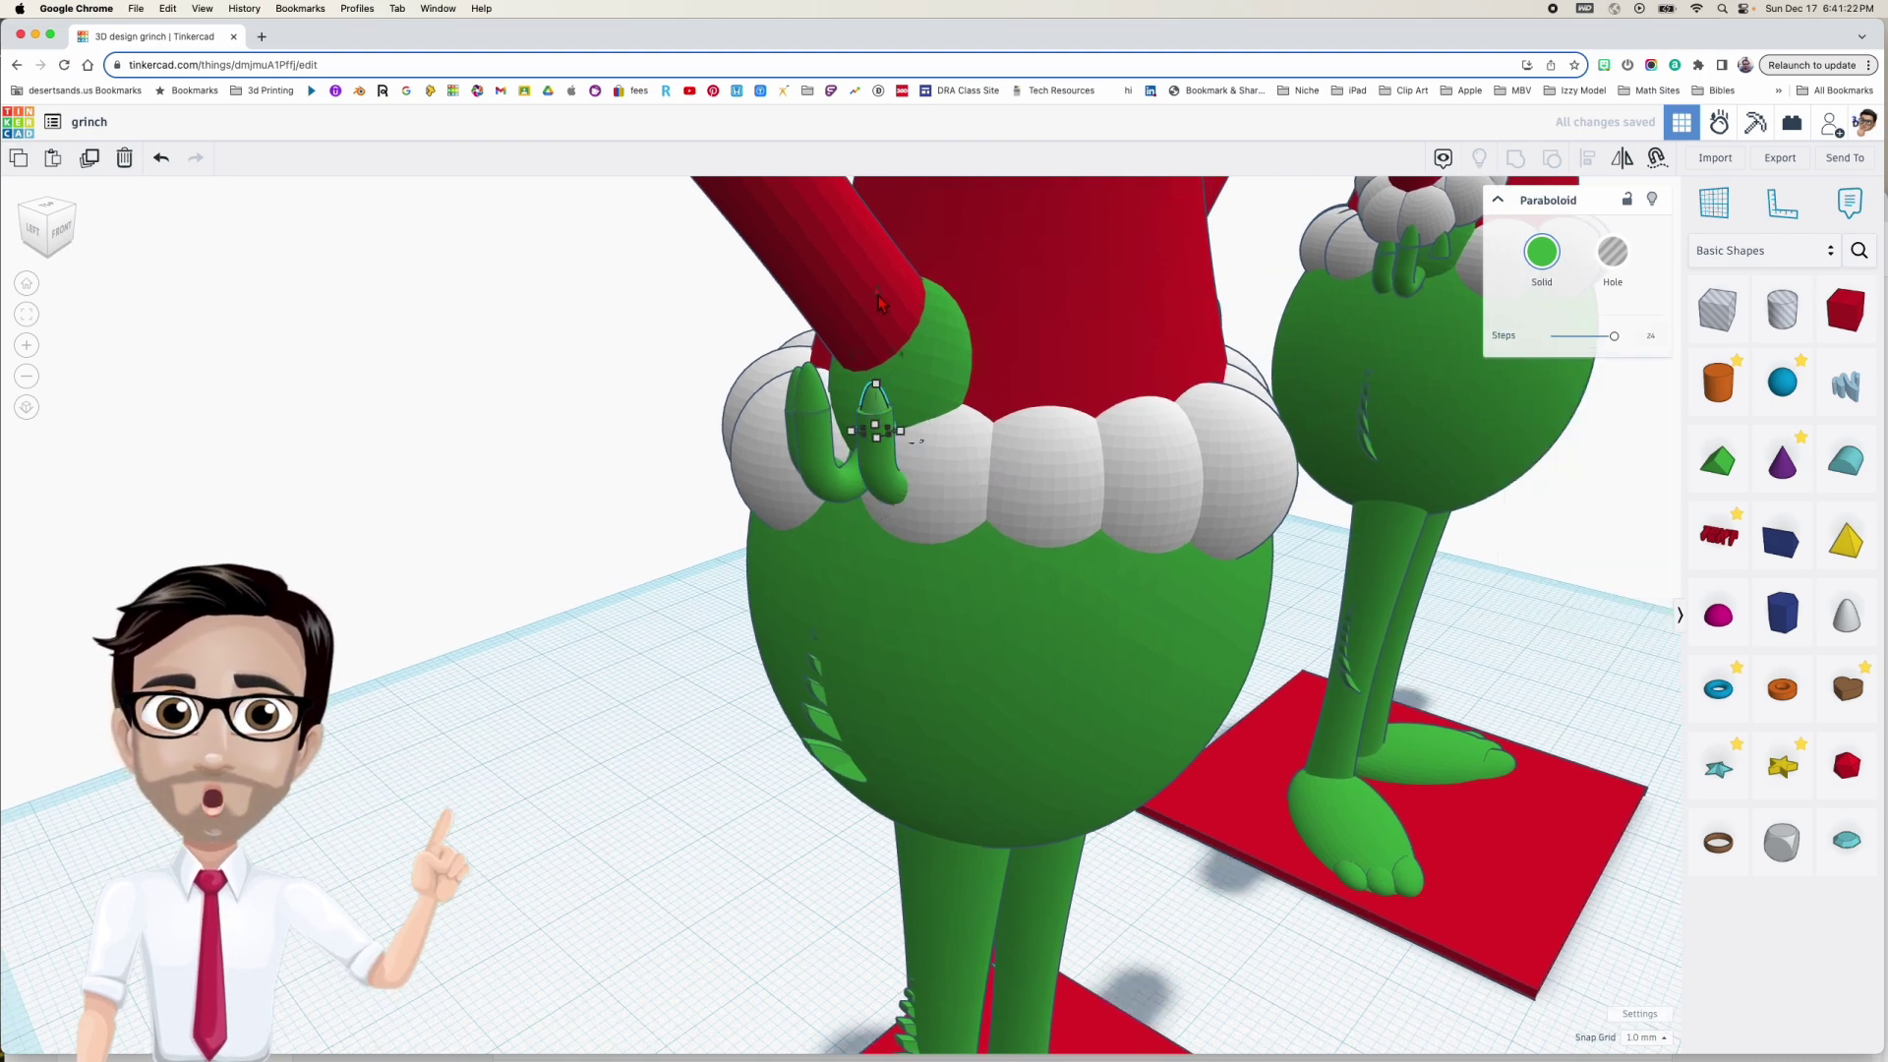
Step: Move the belt sphere behind the Grinch's left hand backwards and add another sphere behind the fingers to fill the gap
right_click_drag(872, 286, 649, 506)
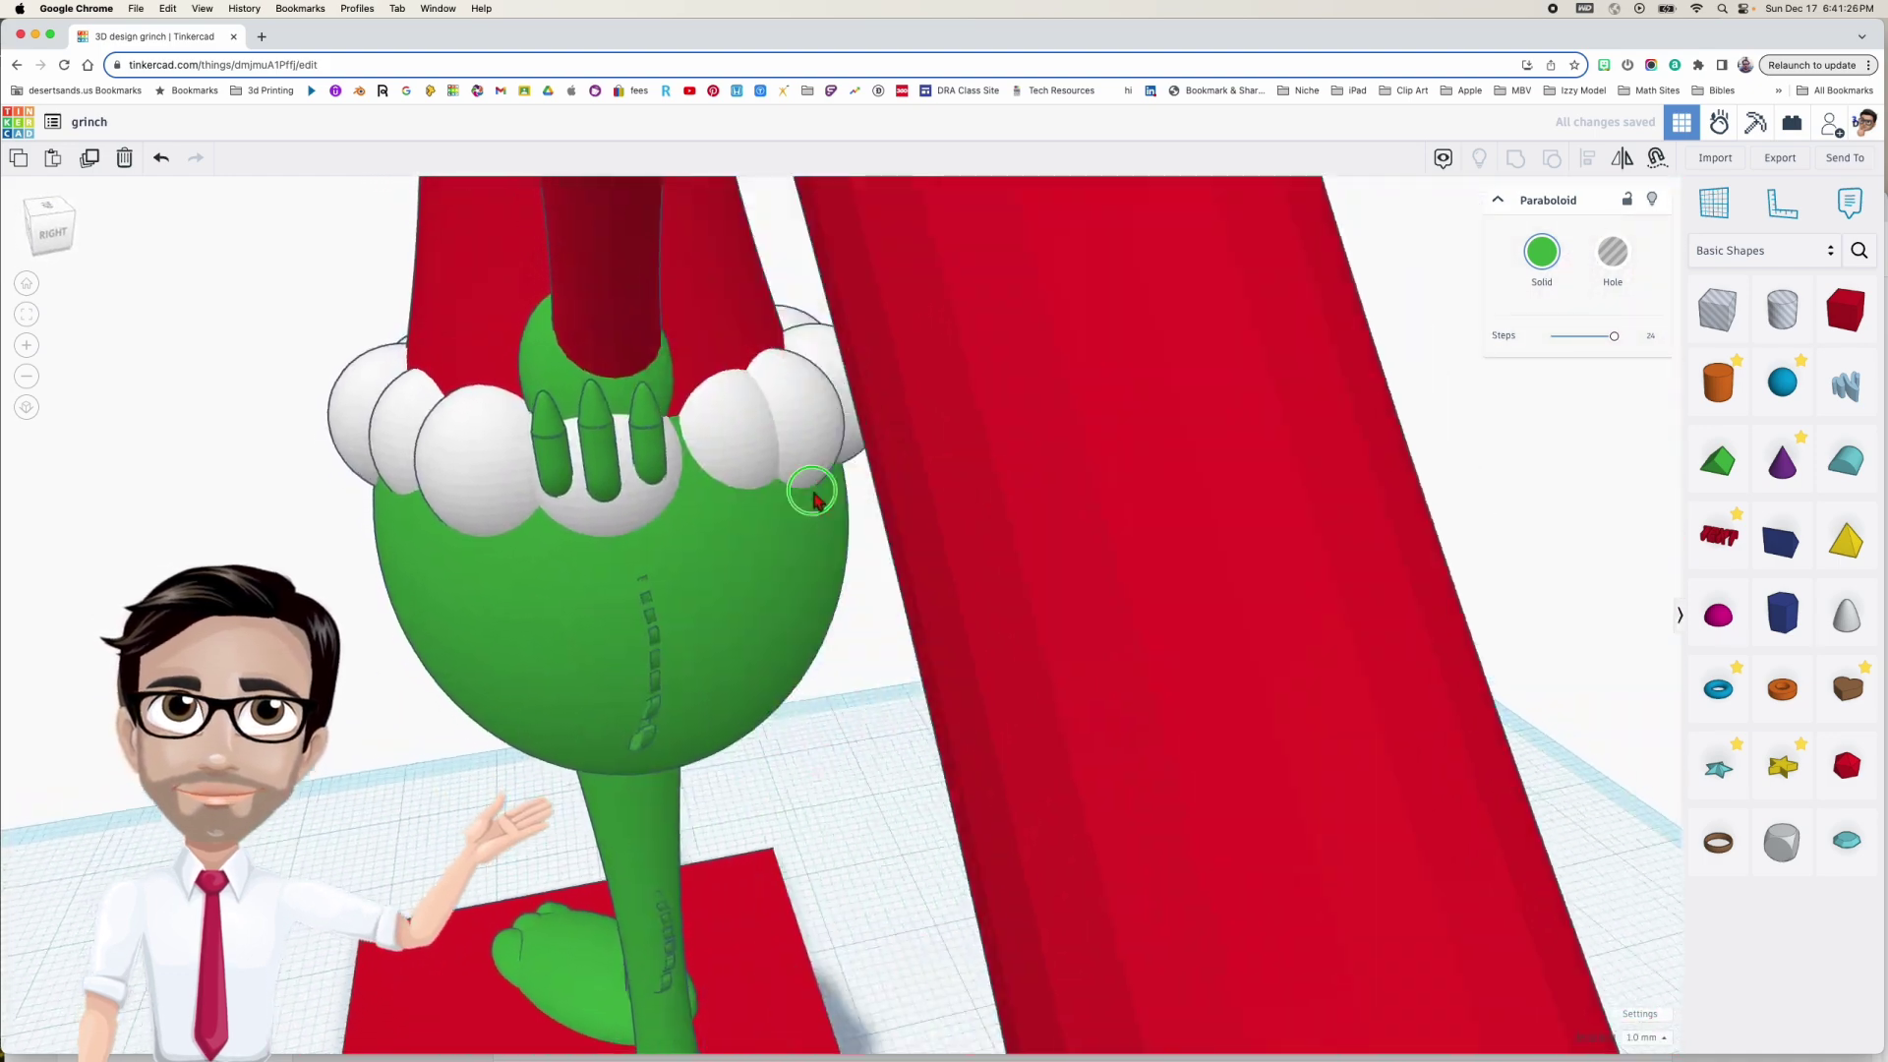
right_click_drag(813, 499, 691, 504)
left_click_drag(672, 499, 745, 505)
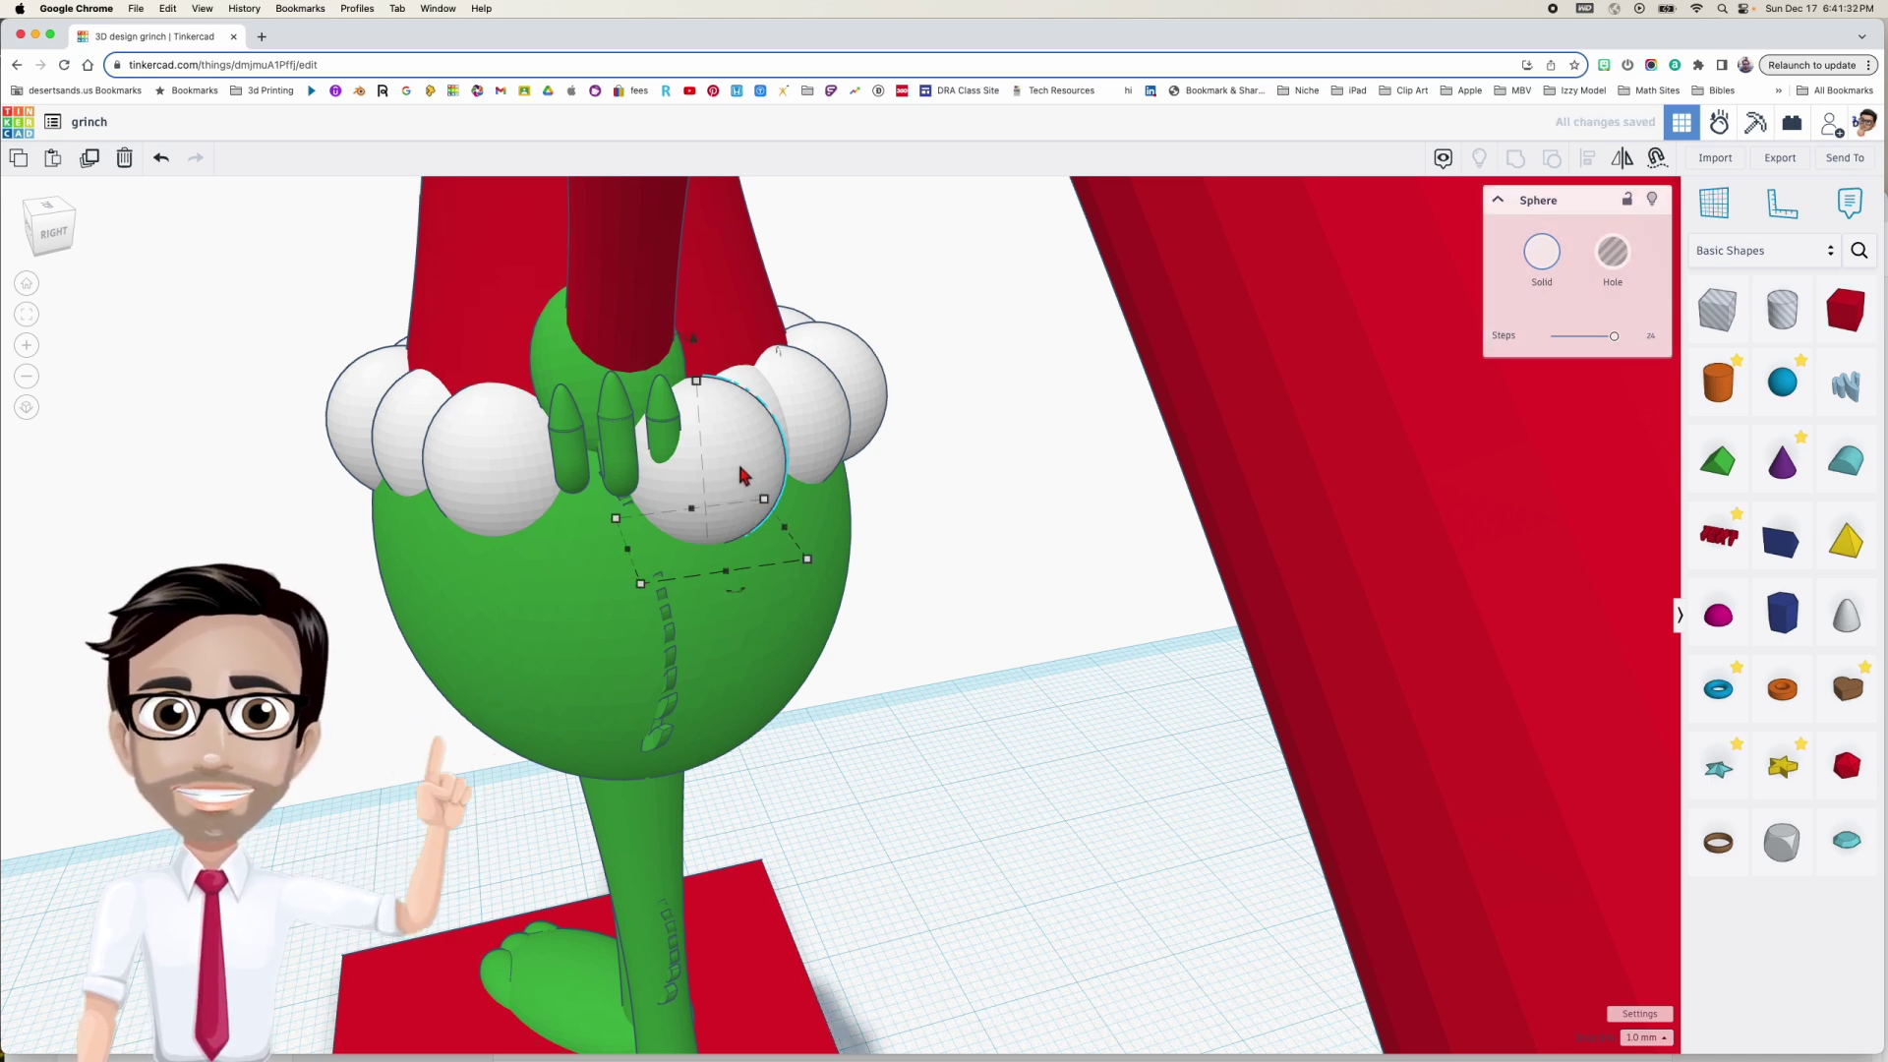
left_click_drag(740, 473, 629, 472)
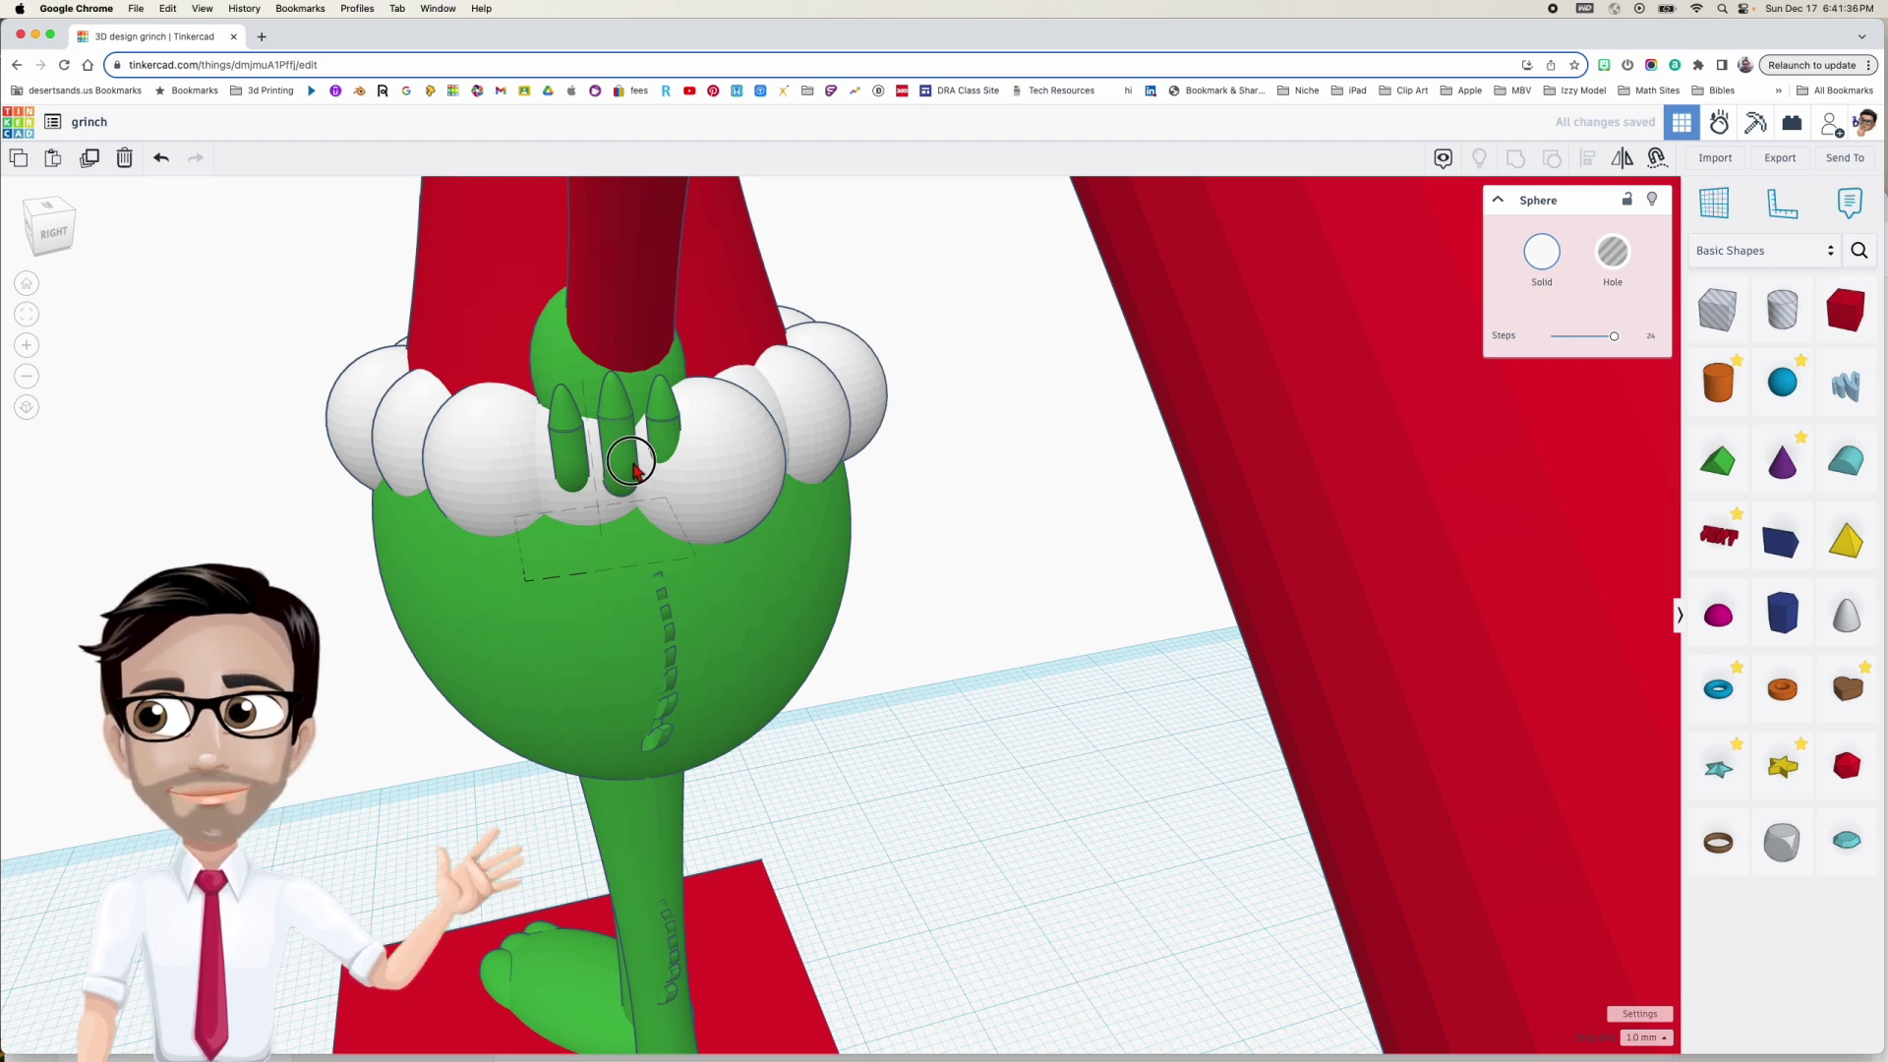
Step: Set the snap grid to 0.25 mm and check the sphere belt from the front
left_click(1652, 1039)
left_click(1648, 904)
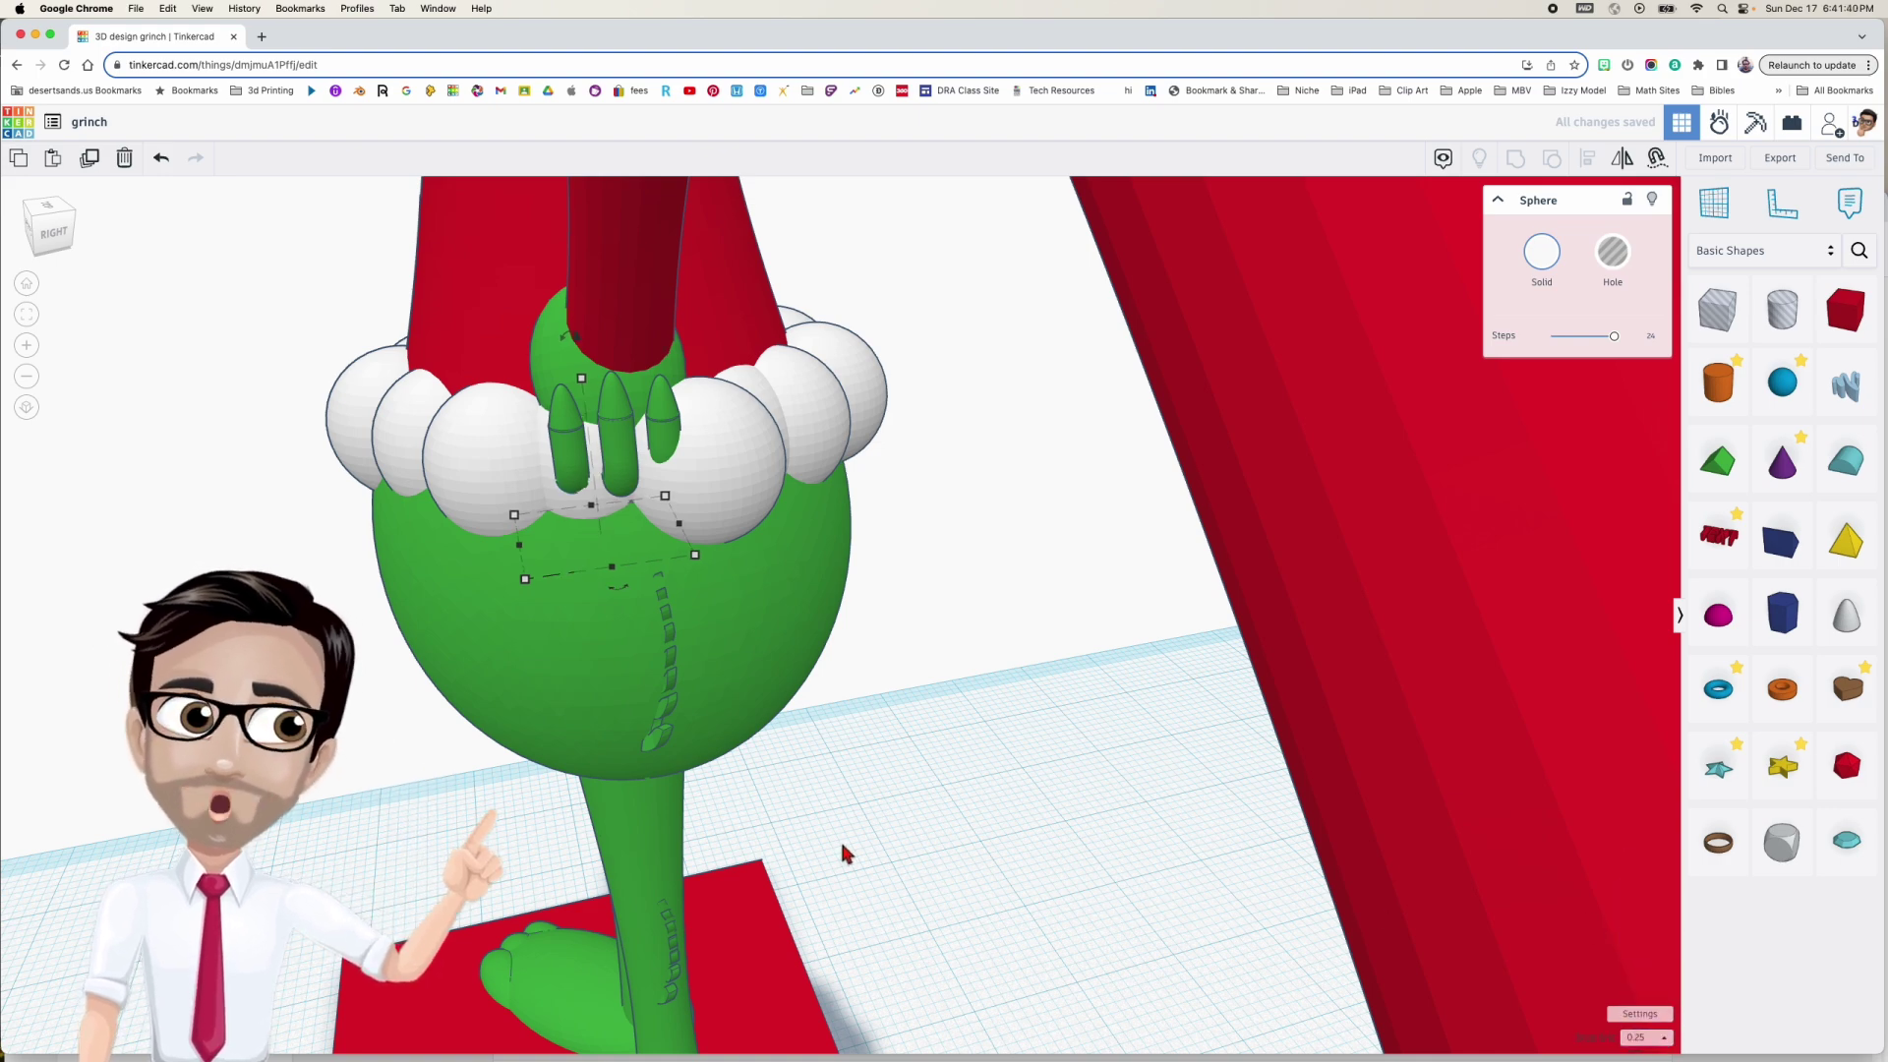
right_click_drag(814, 788, 1123, 609)
left_click(929, 482)
right_click_drag(1230, 536, 1097, 576)
left_click(1099, 567)
scroll(1068, 602, "down", 5)
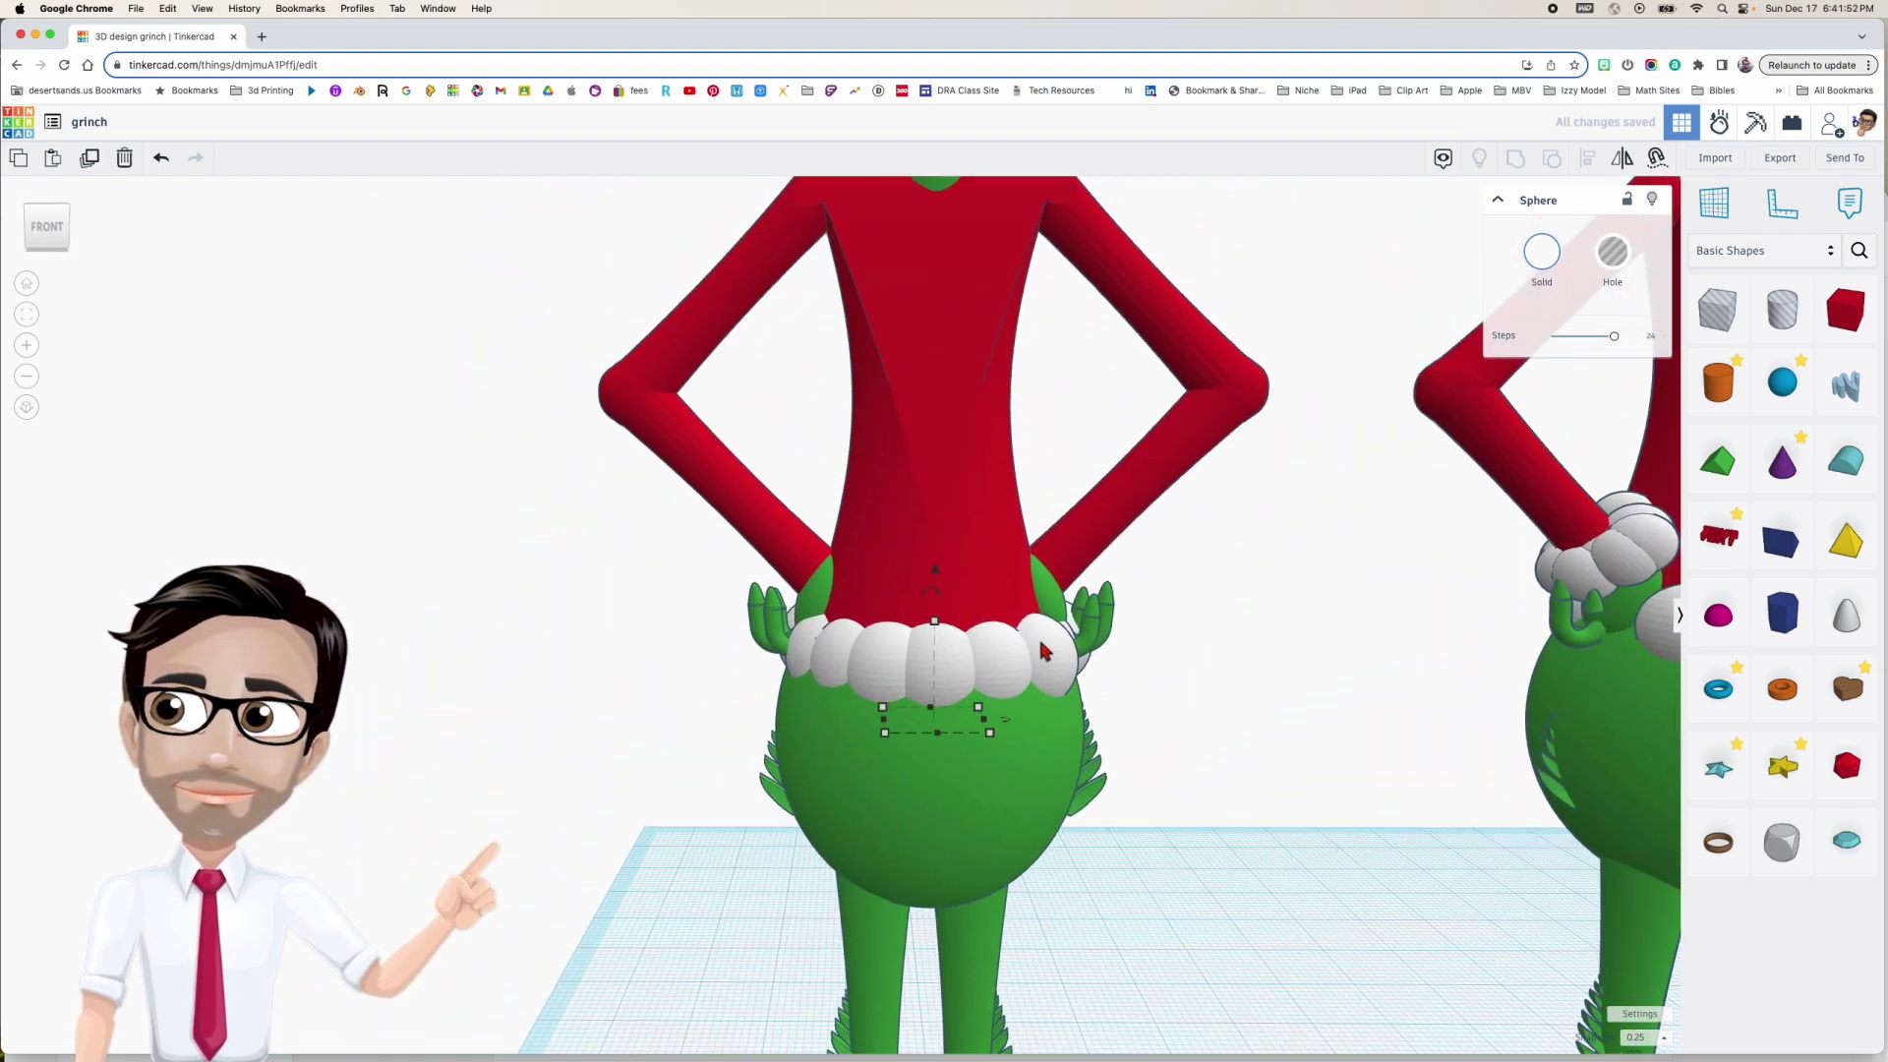
scroll(1041, 643, "up", 5)
Step: Add a new sphere on the workplane beside the finished Grinch, colour it white and raise its Steps to the maximum
scroll(1044, 644, "down", 10)
mouse_move(1030, 686)
middle_mouse_down()
mouse_move(837, 623)
mouse_move(629, 624)
middle_mouse_up()
middle_click_drag(783, 643, 641, 609)
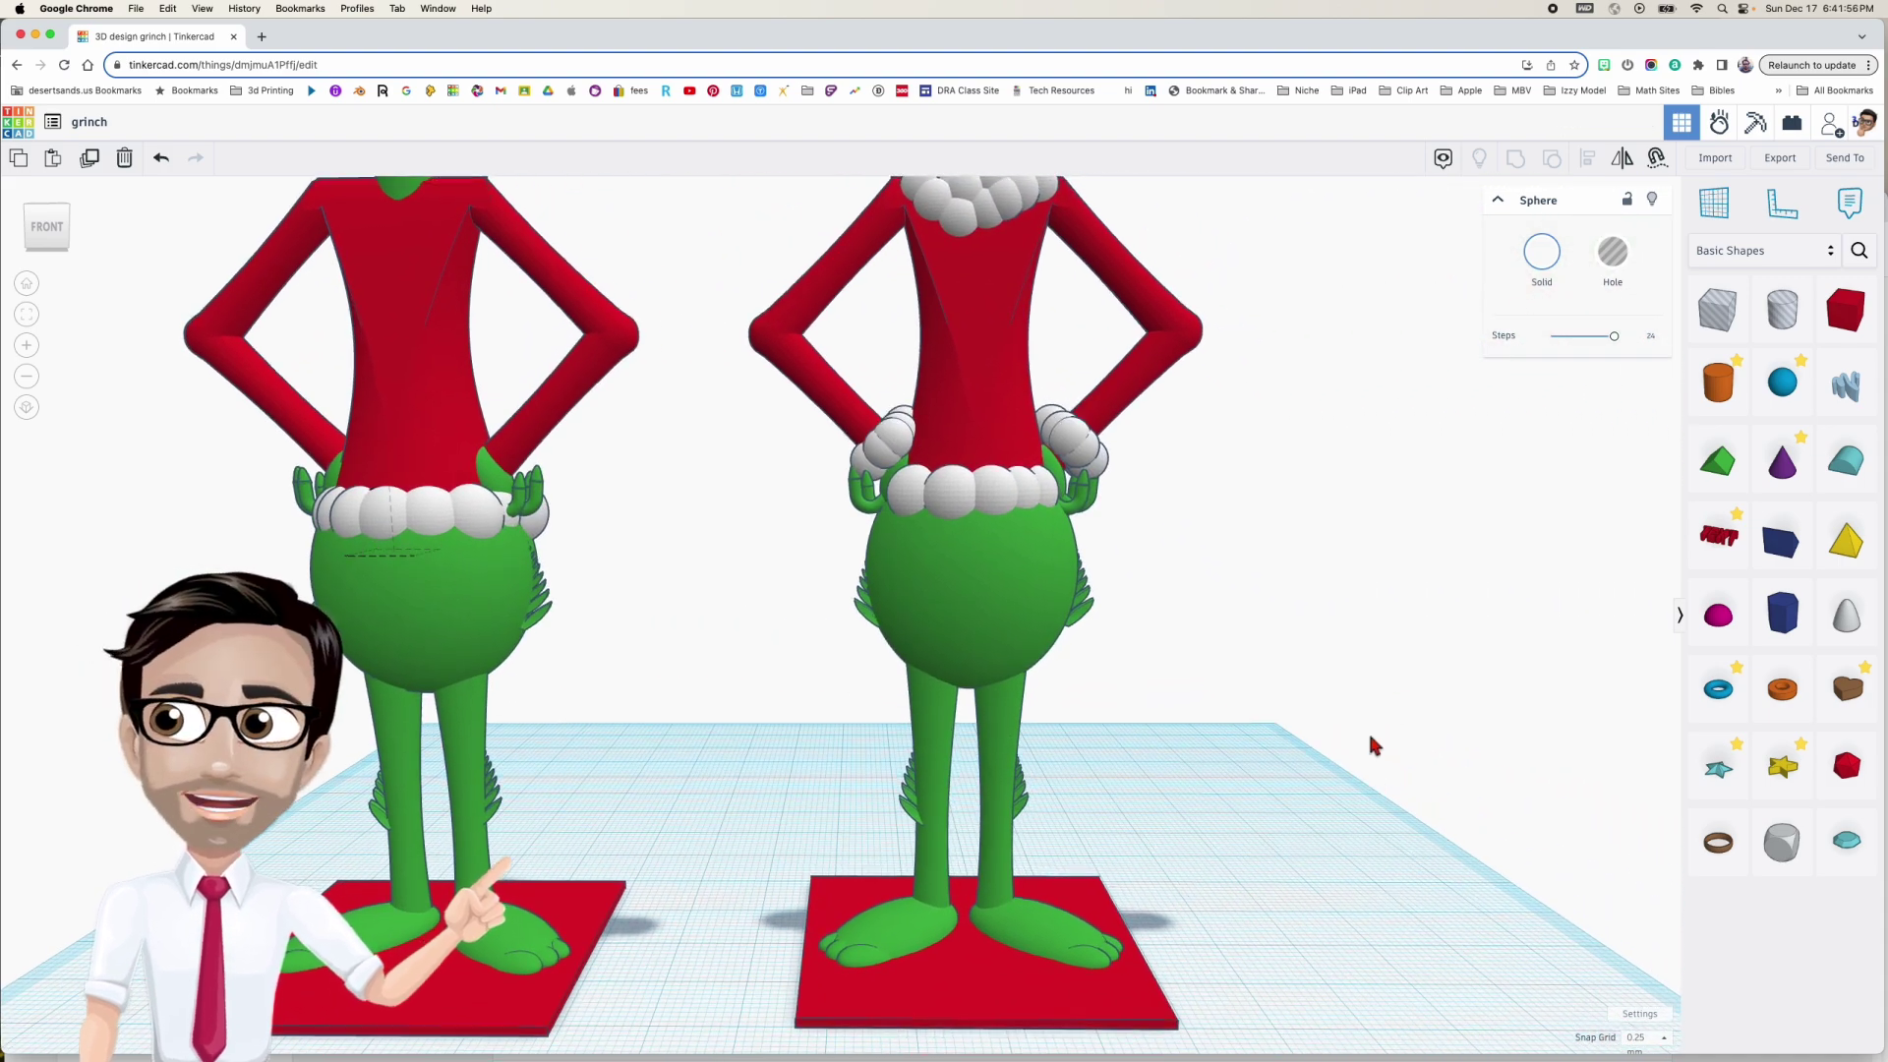
left_click_drag(1756, 390, 1254, 900)
left_click(1542, 252)
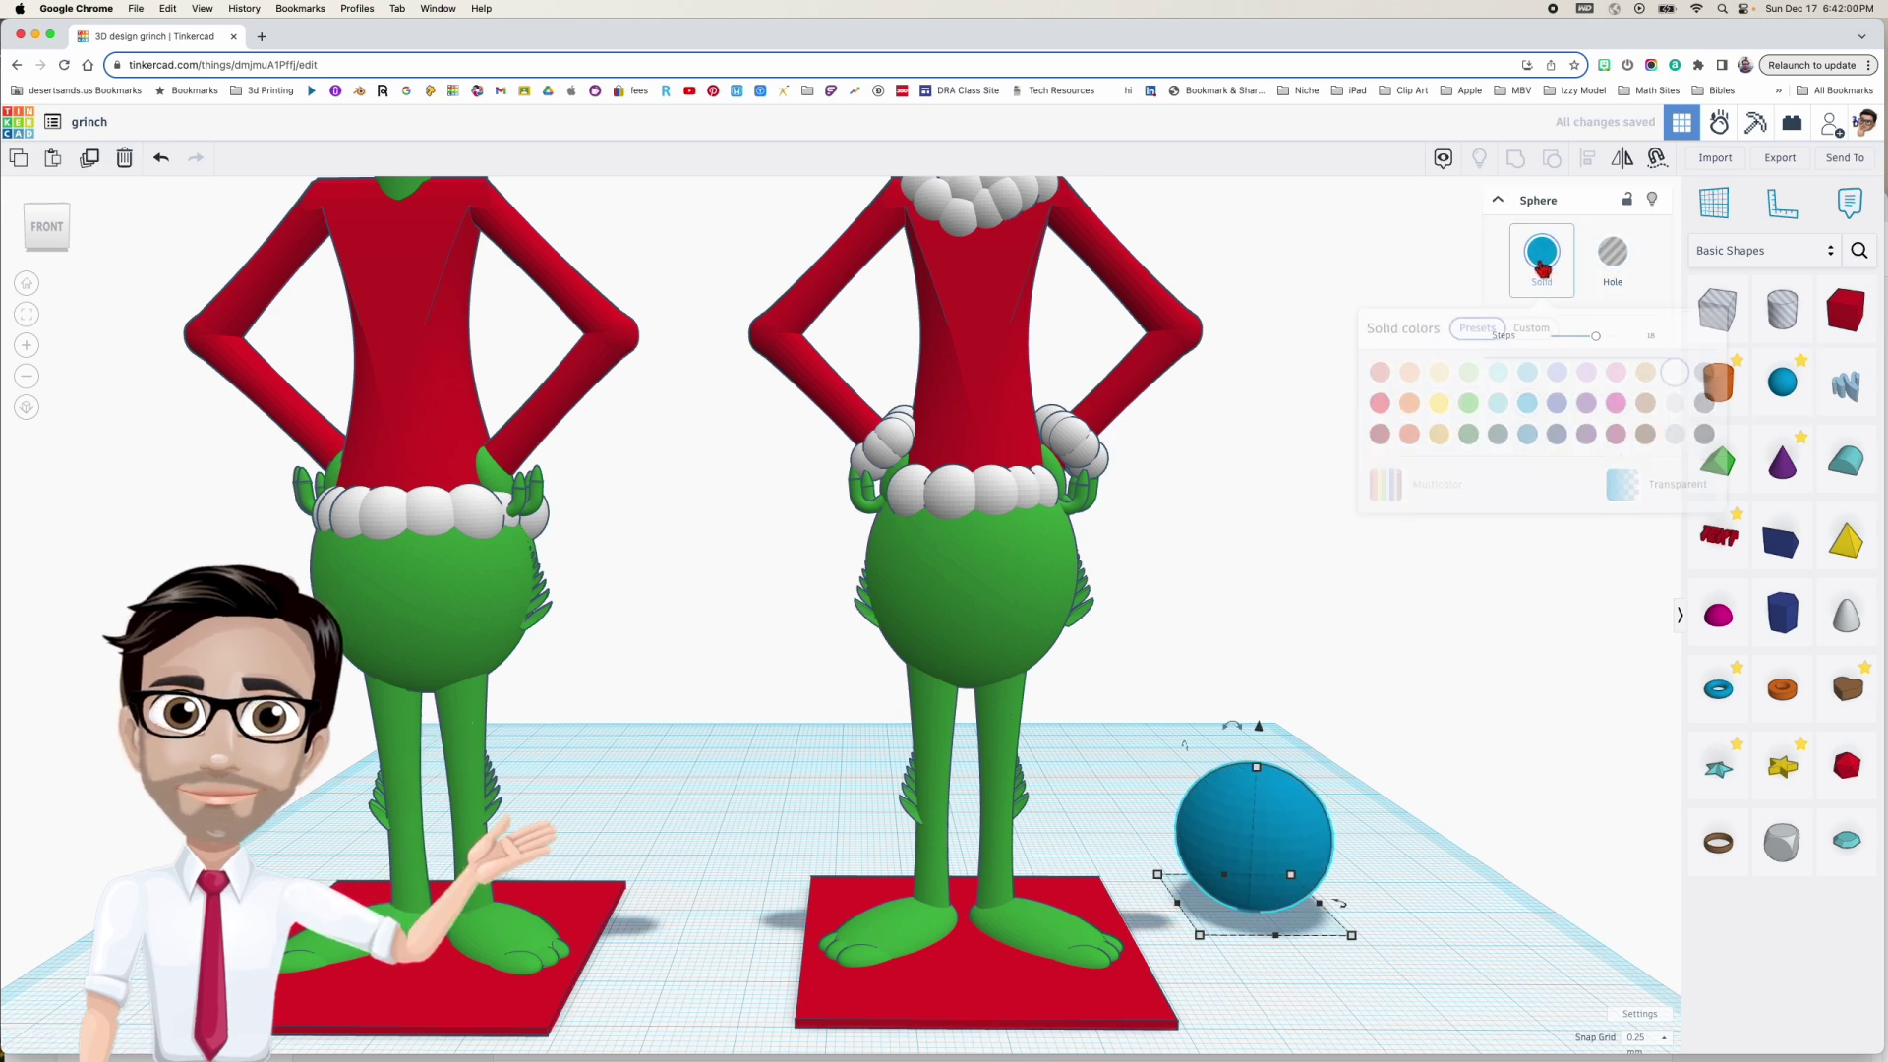
left_click(1675, 376)
left_click(1480, 291)
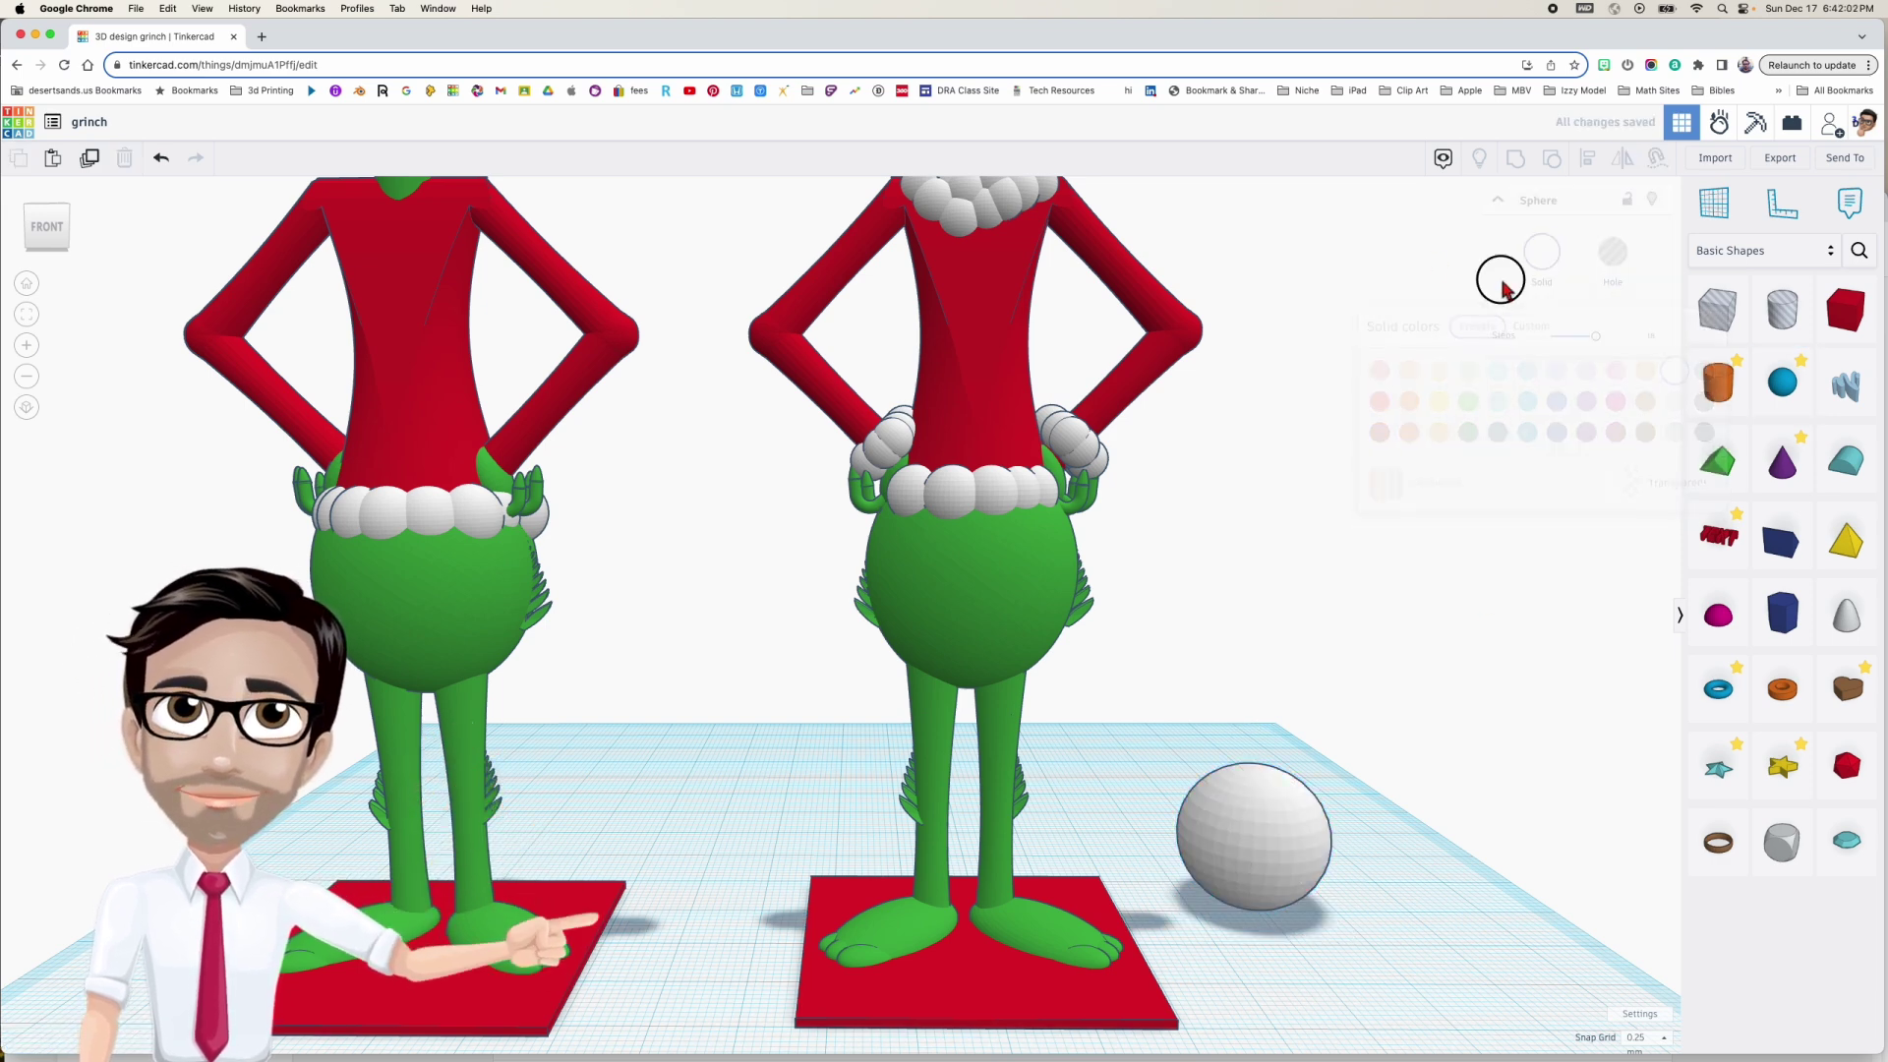
left_click(1263, 807)
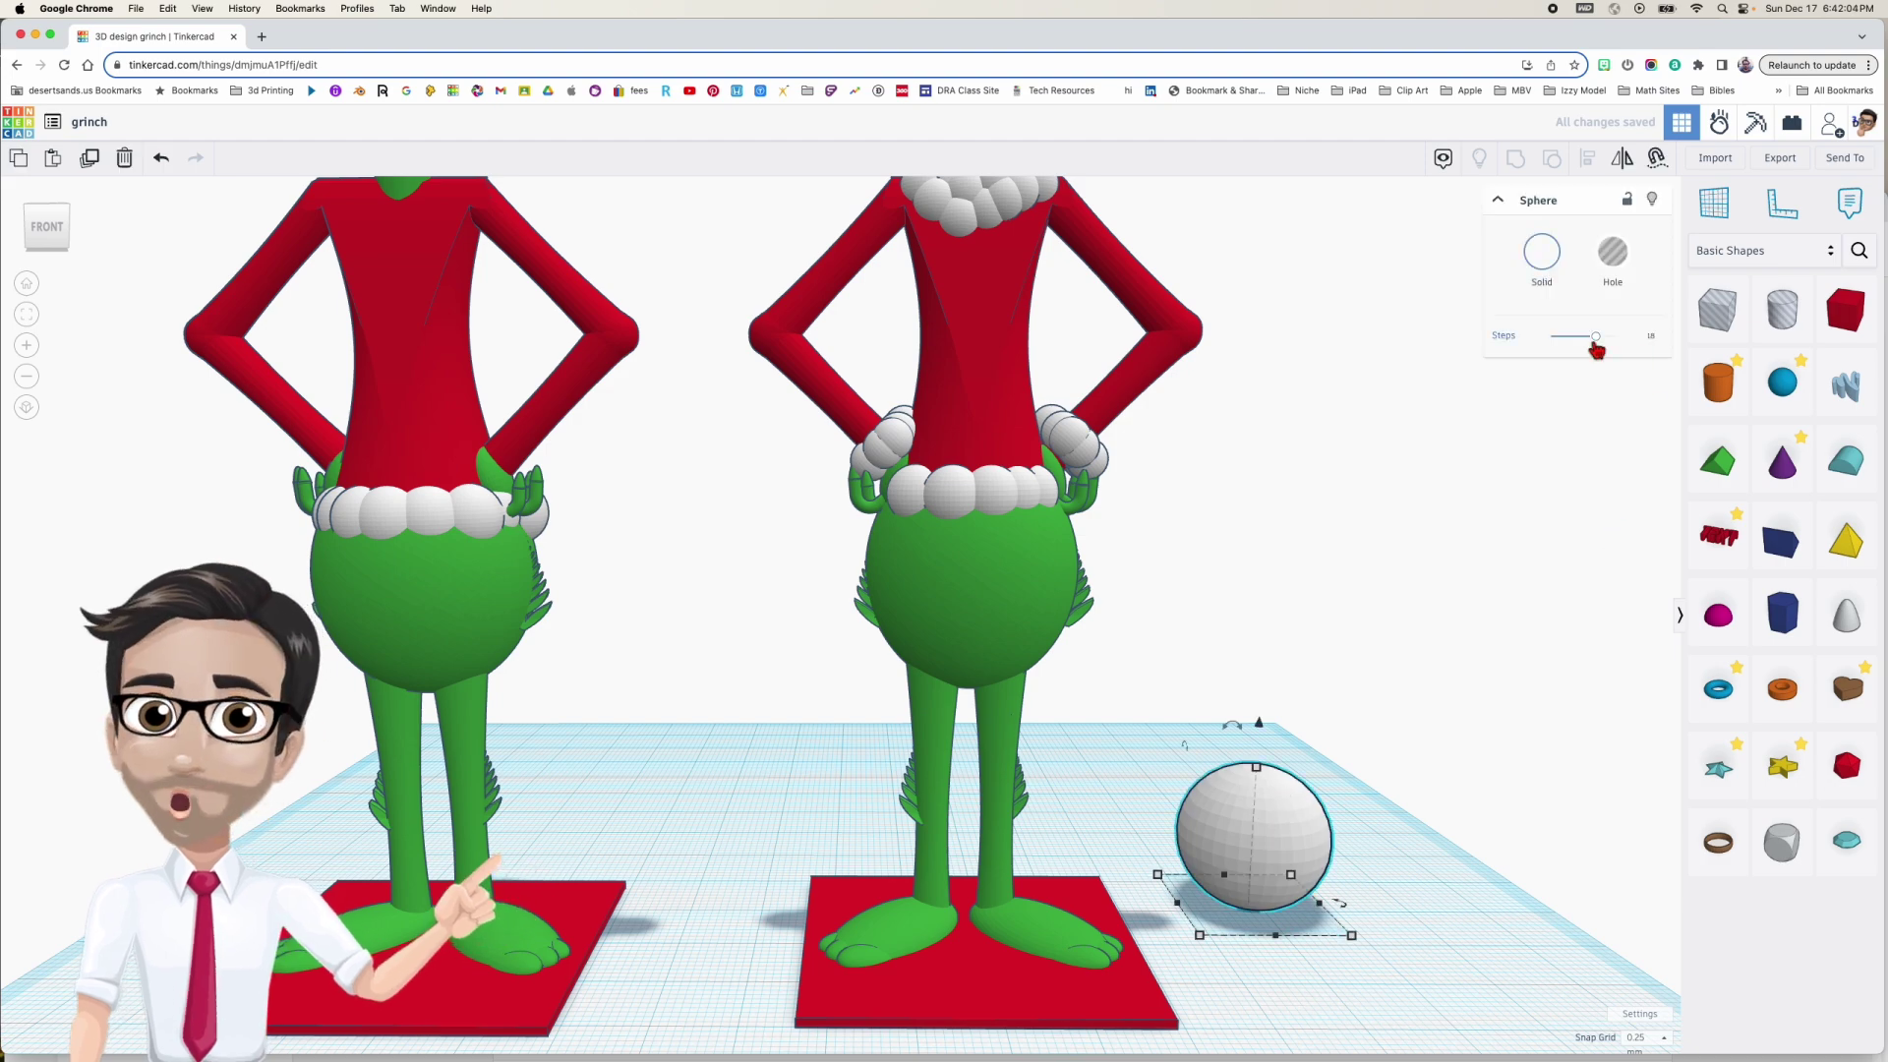
middle_click_drag(1300, 644, 1207, 561)
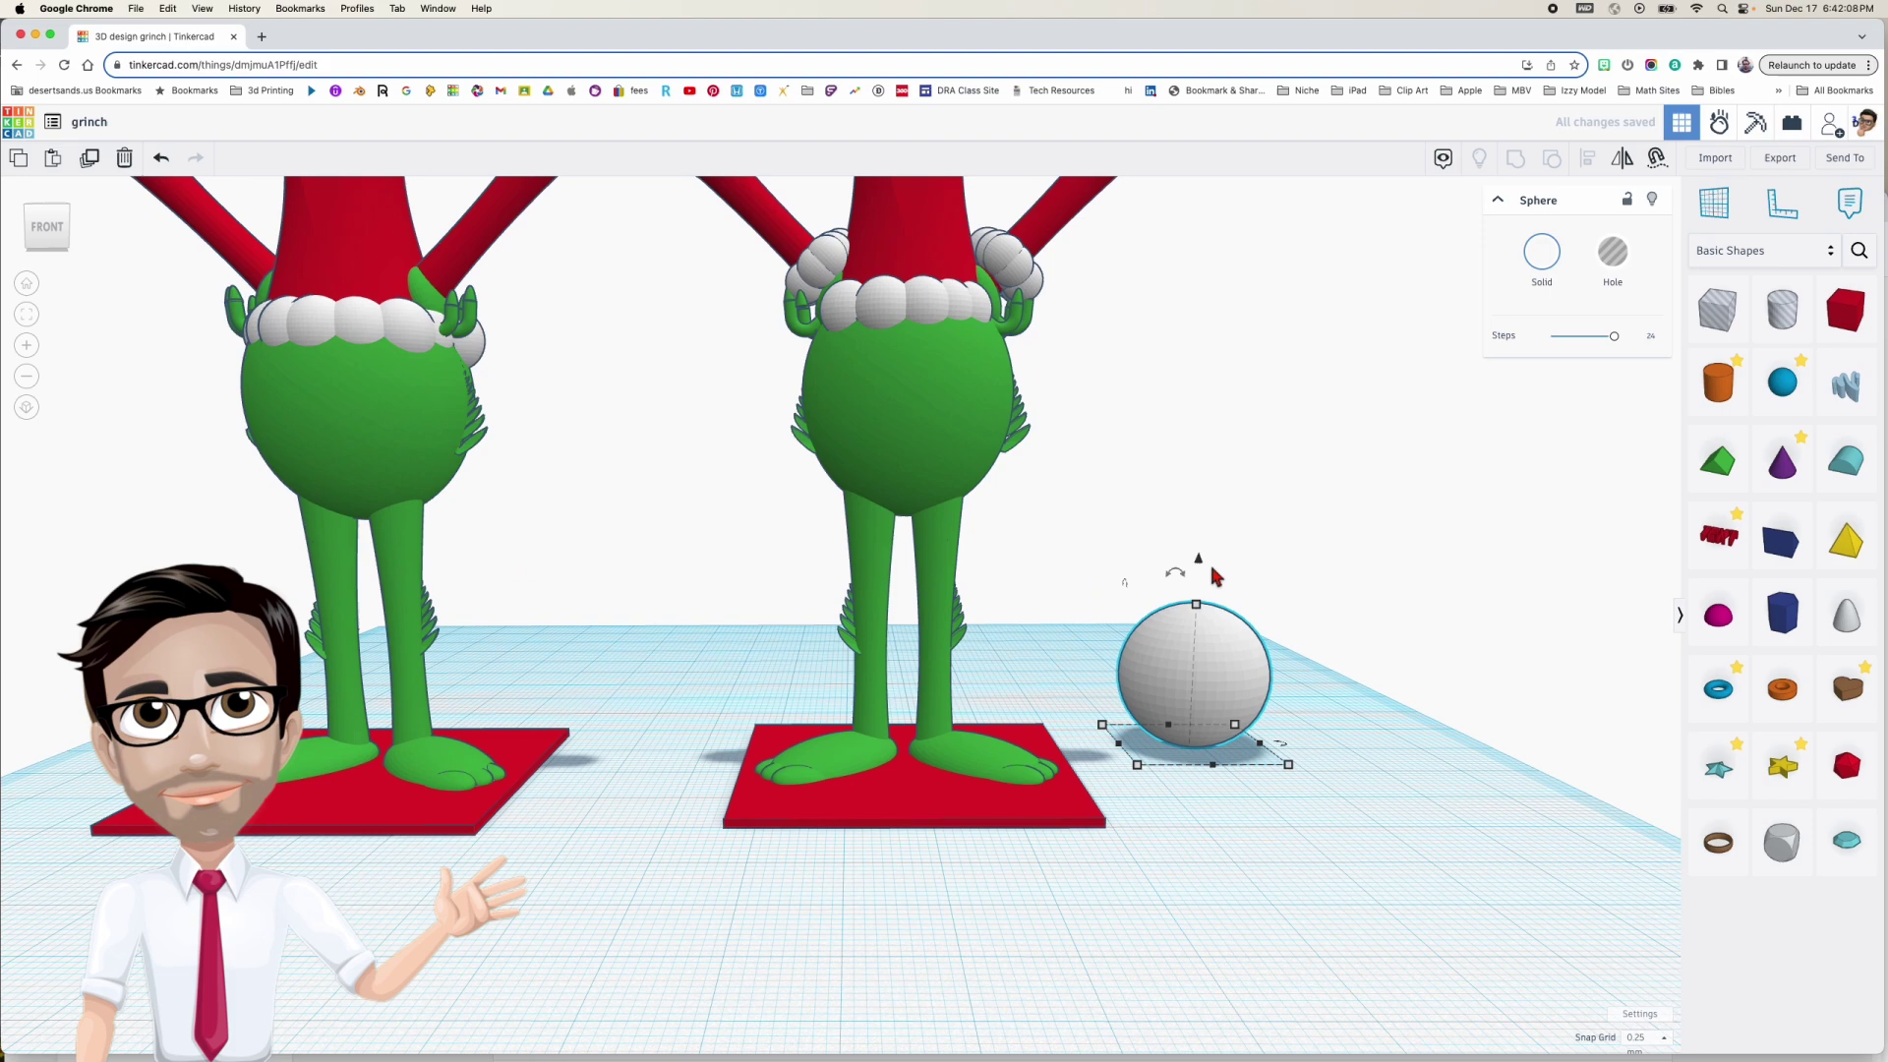
Step: Scale the new white sphere down proportionally to a small trim ball
scroll(1220, 658, "up", 3)
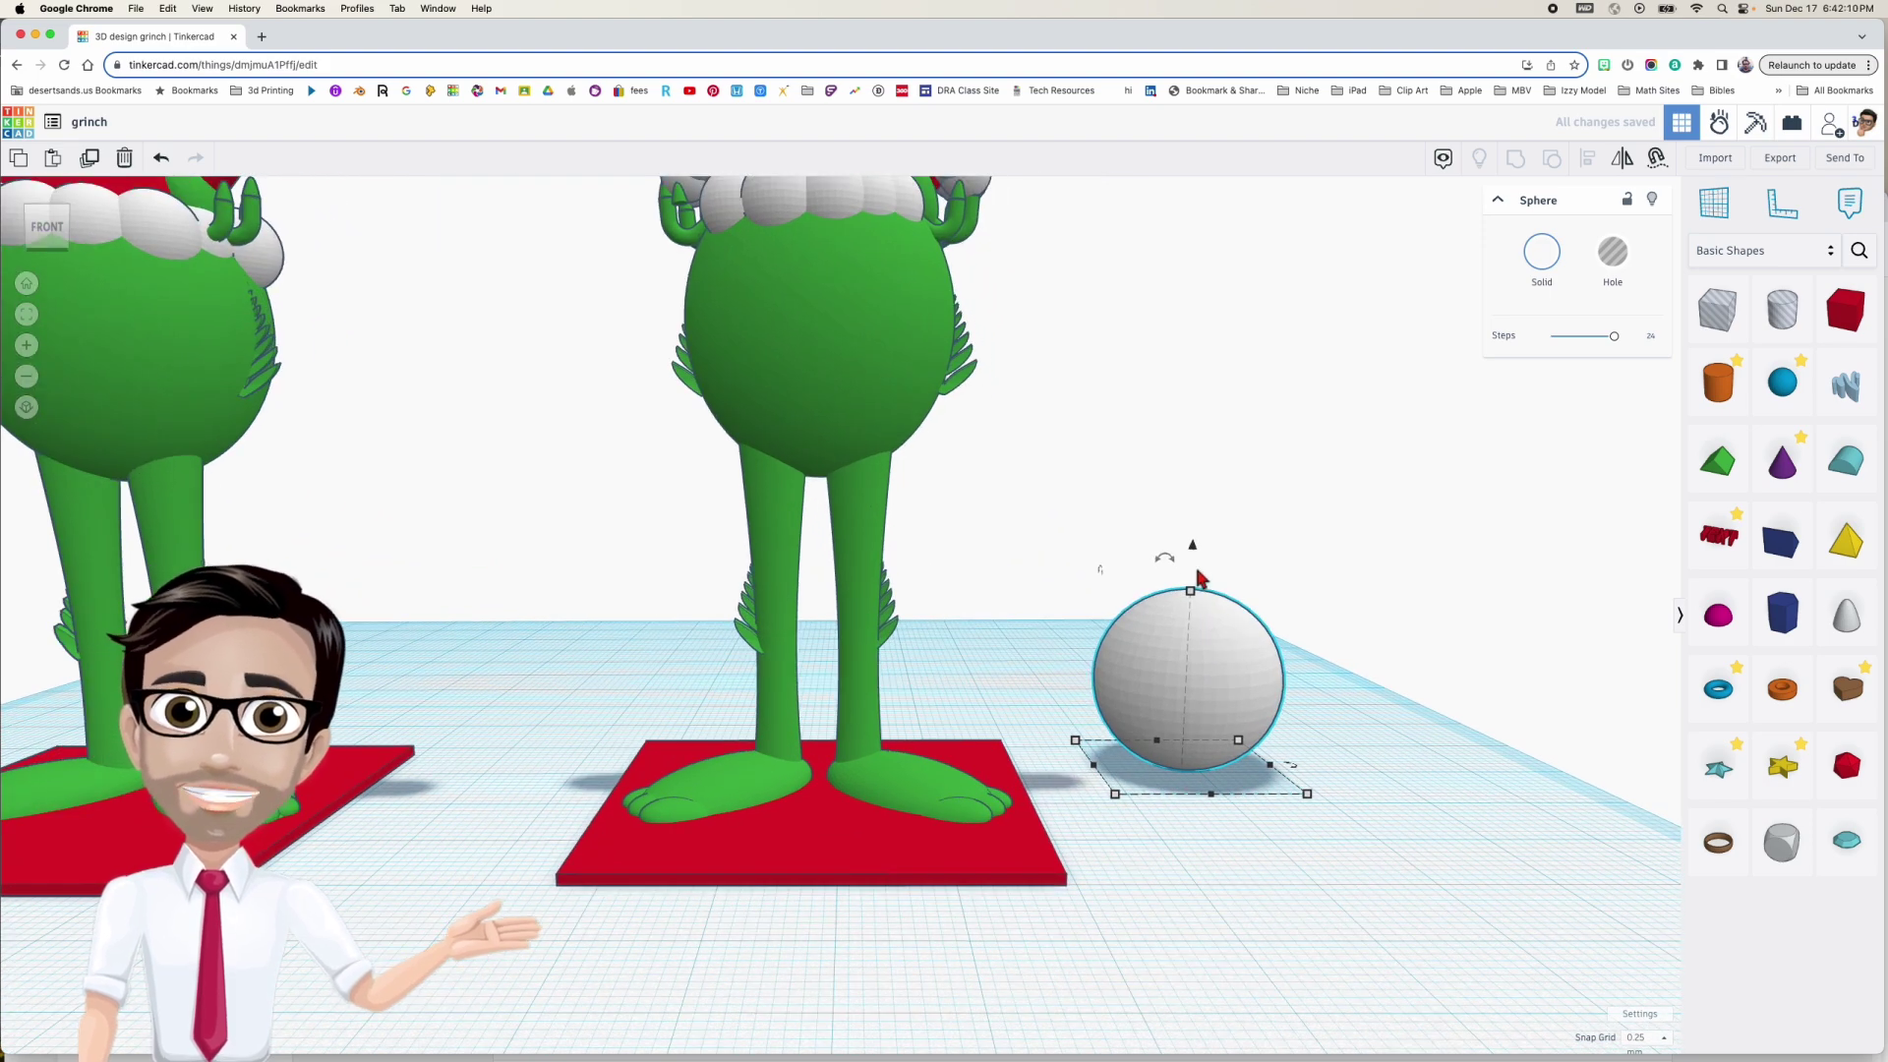
left_click_drag(1190, 591, 1181, 724)
scroll(1185, 723, "up", 5)
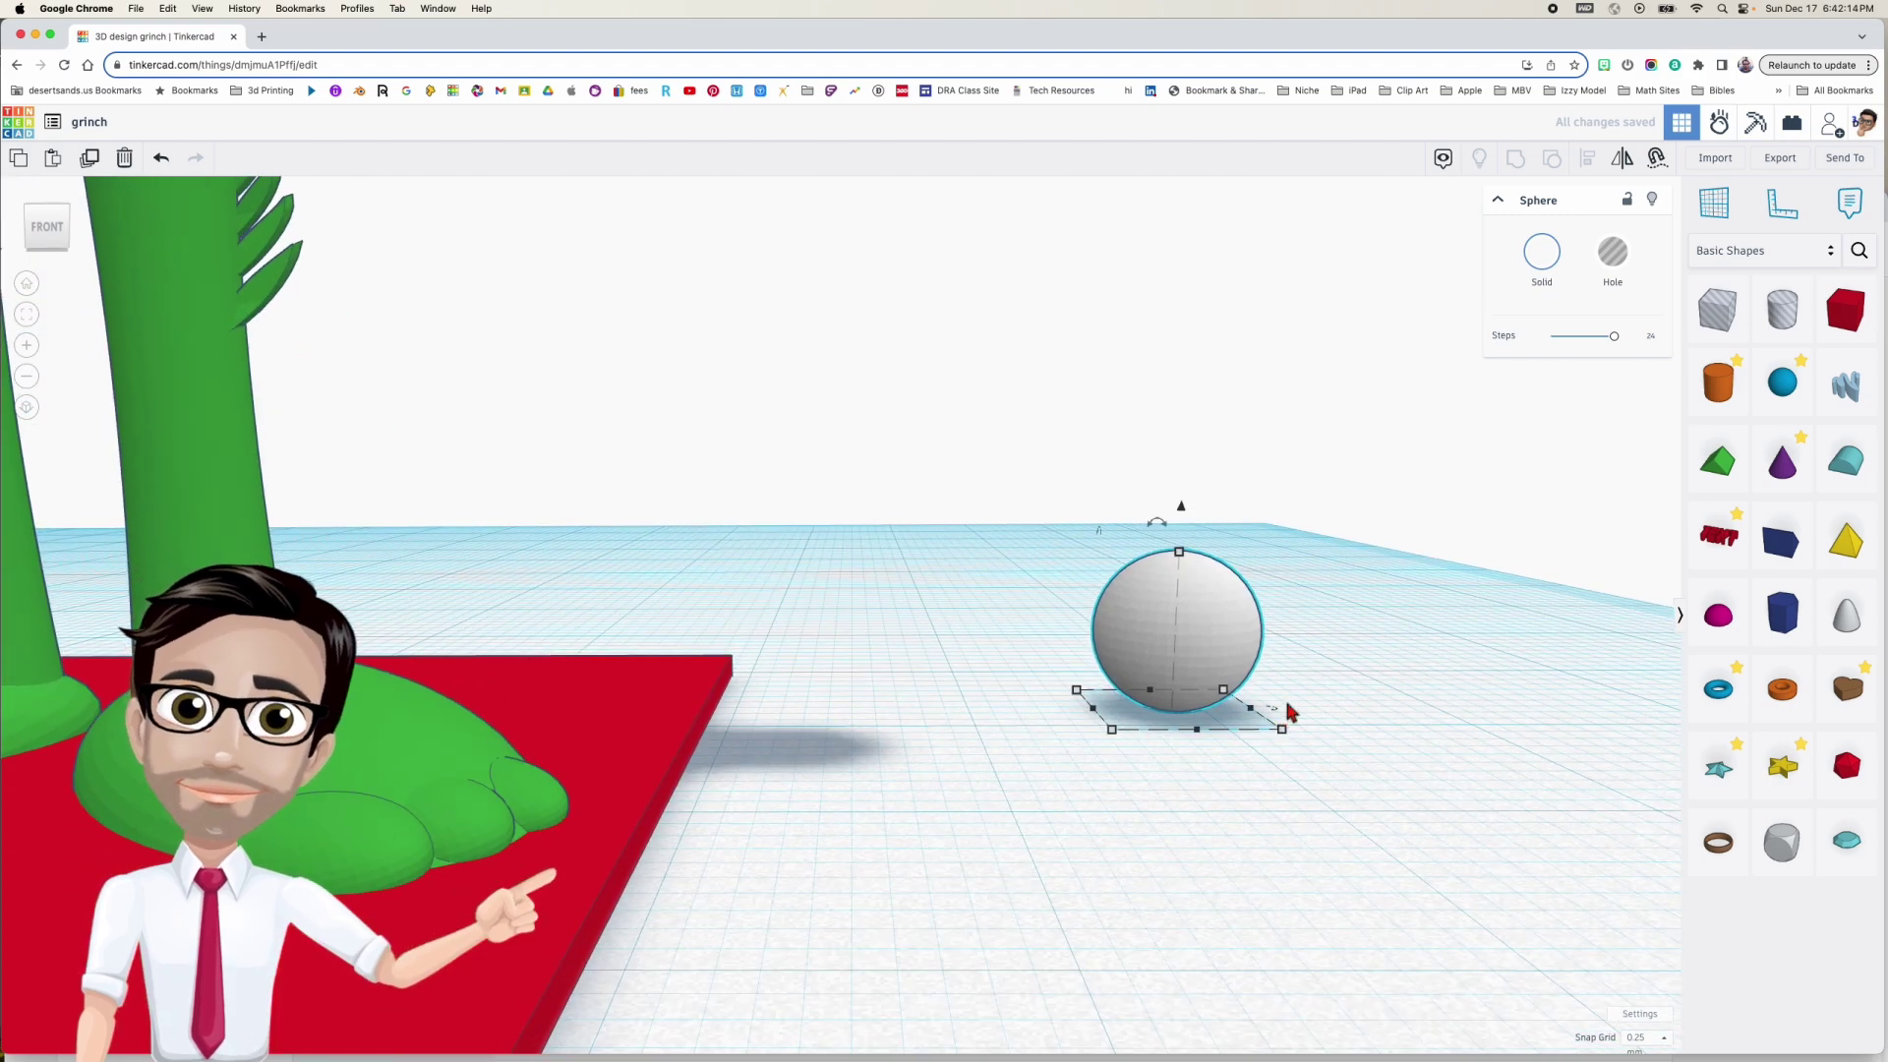
right_click_drag(1288, 711, 1232, 744)
Step: Duplicate the small white sphere repeatedly to build a flat, irregular cluster of overlapping balls
left_click_drag(1230, 733, 1055, 554, "alt")
key("super+d")
key("super+d")
key("super+d")
key("super+d")
key("super+d")
key("super+d")
key("super+d")
key("super+d")
key("super+d")
right_click_drag(1152, 604, 1141, 657)
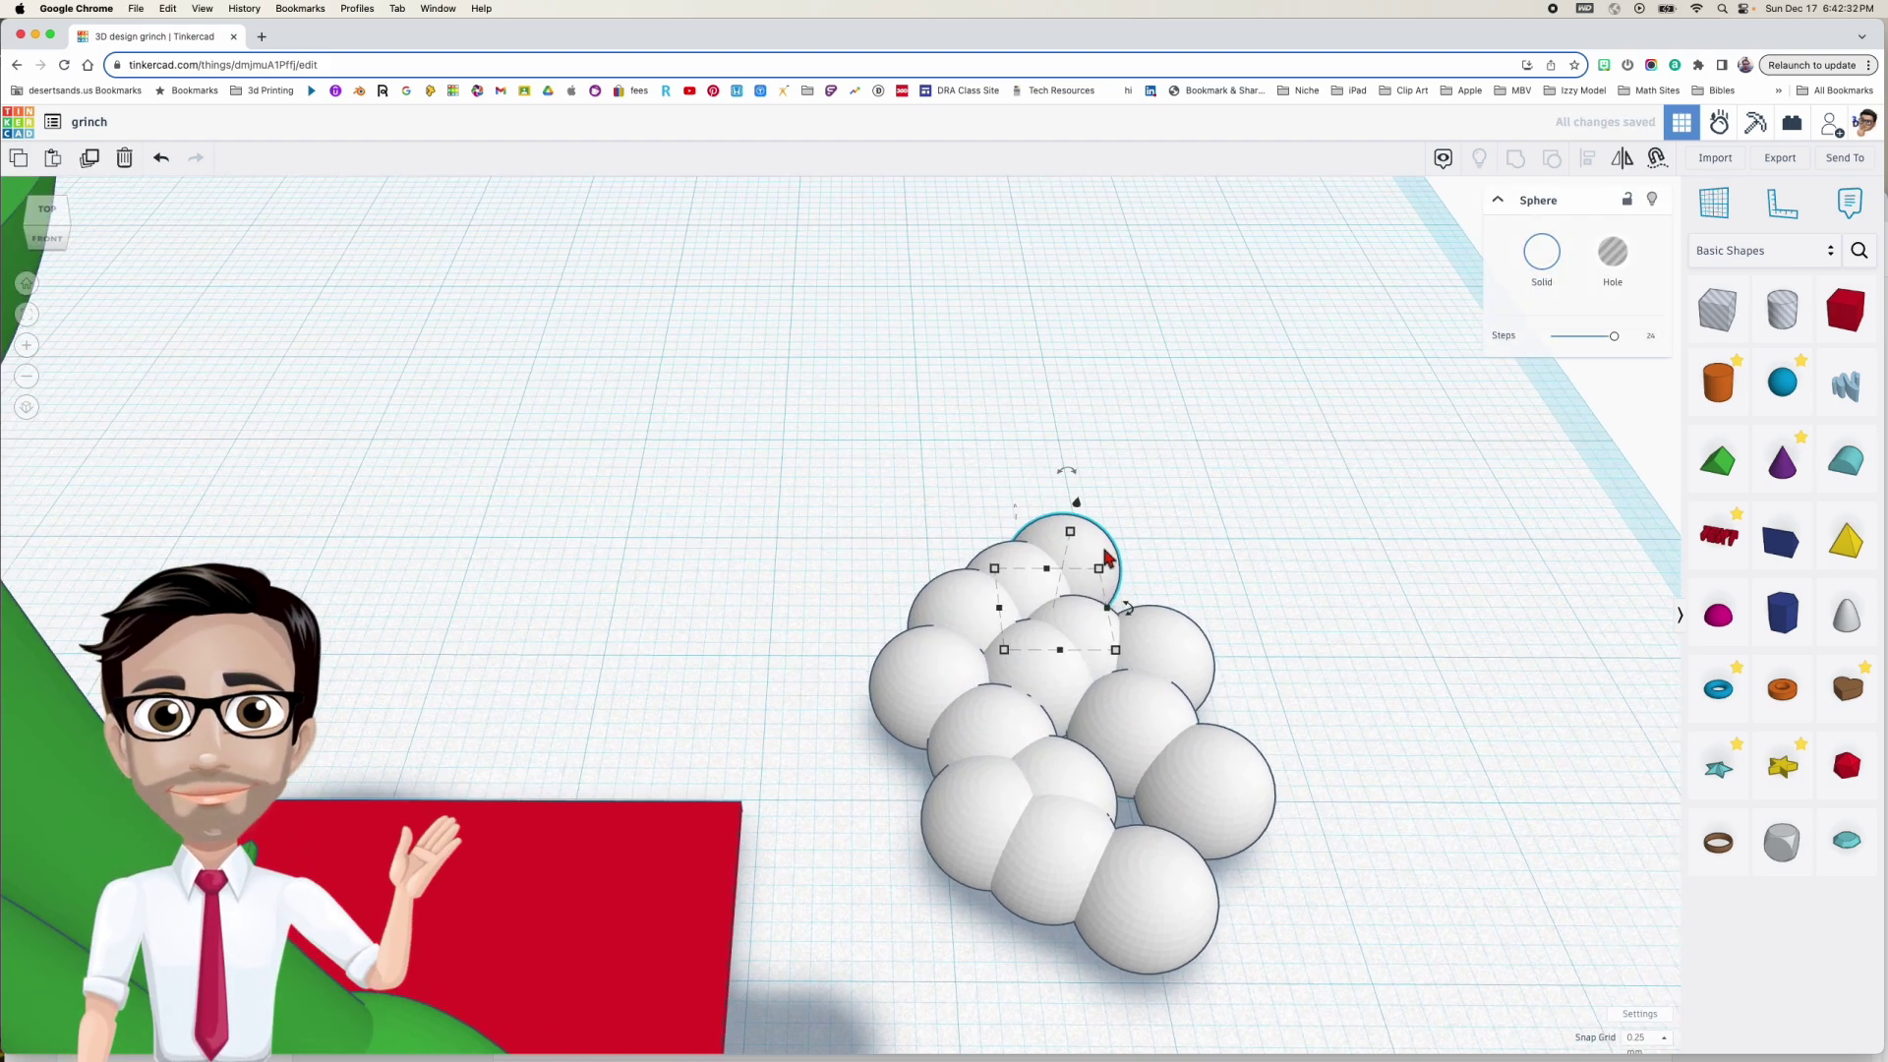
Step: Rearrange the spheres at the cluster's edges and add further copies to fill out its rounded outline
left_click_drag(1104, 554, 901, 766)
mouse_move(1093, 886)
left_mouse_down()
mouse_move(1226, 885)
mouse_move(1068, 907)
left_mouse_up()
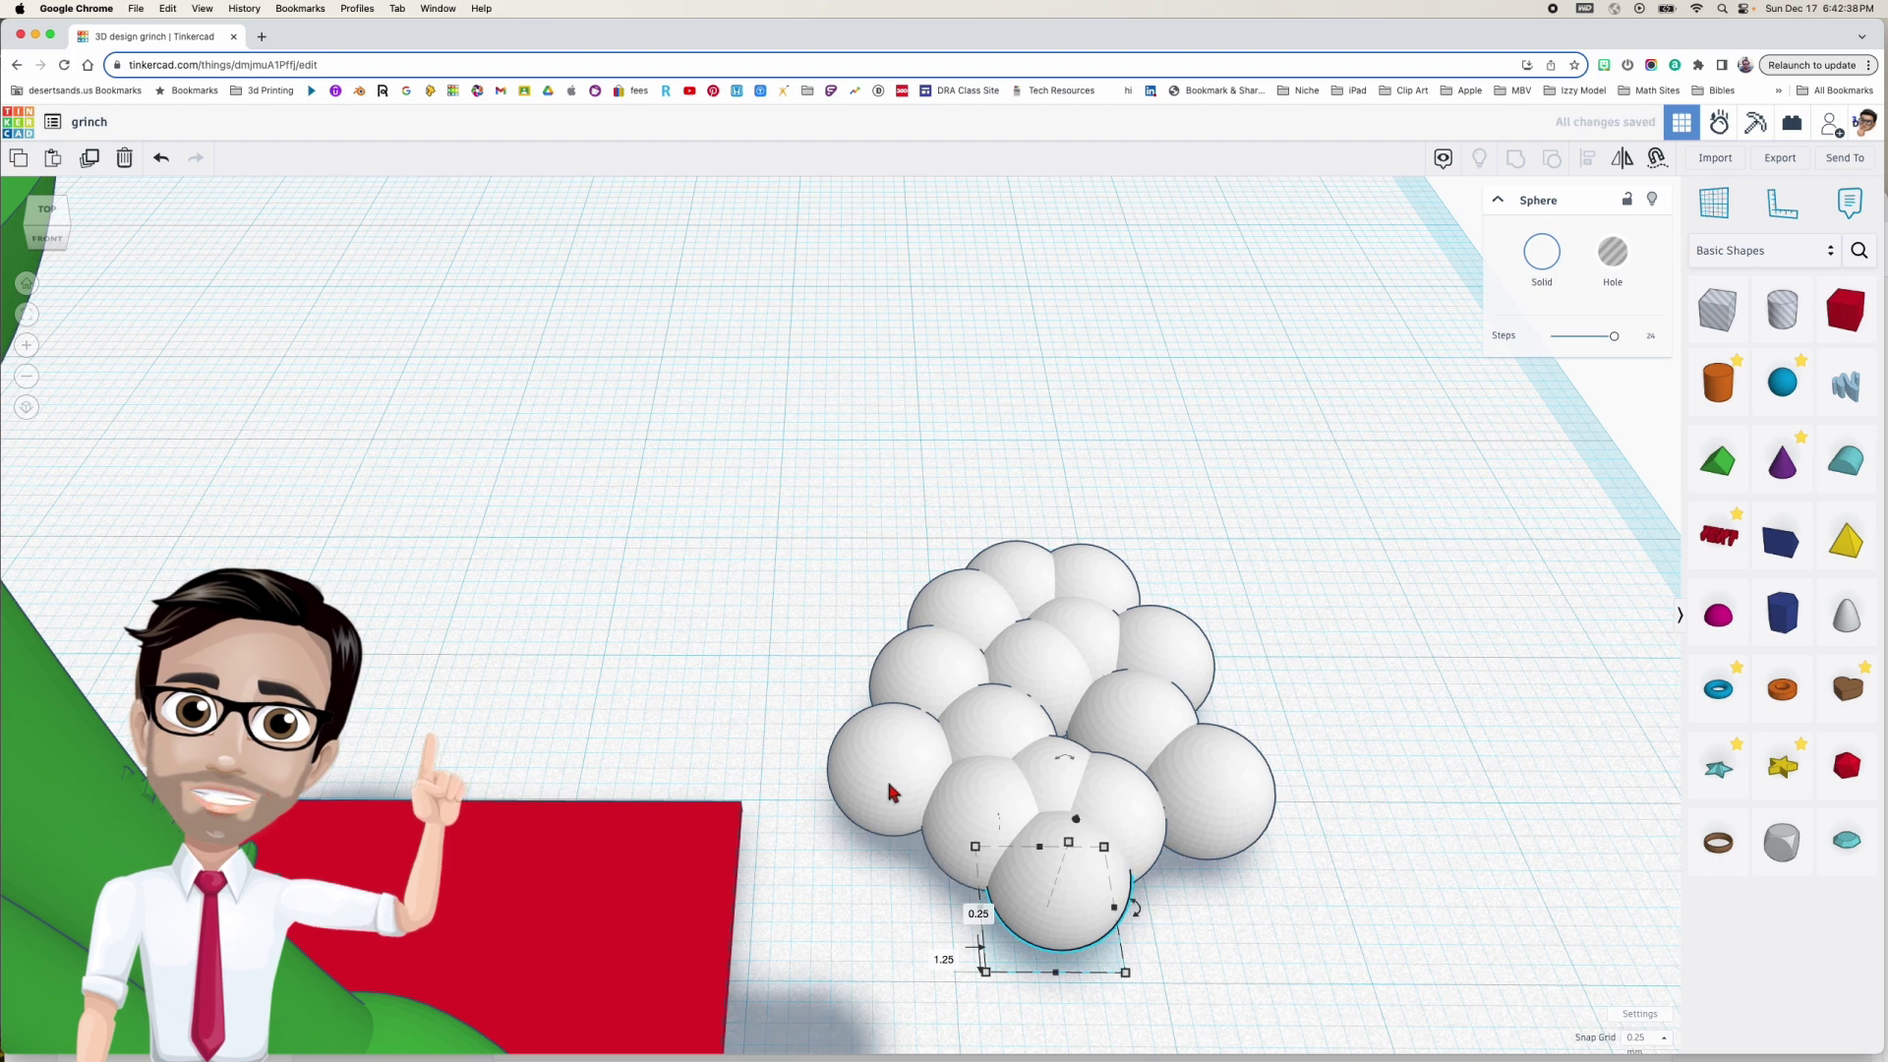
left_click_drag(891, 780, 1189, 858, "alt")
key("super+d")
left_click_drag(1059, 1031, 1168, 588)
left_click_drag(901, 758, 1047, 798)
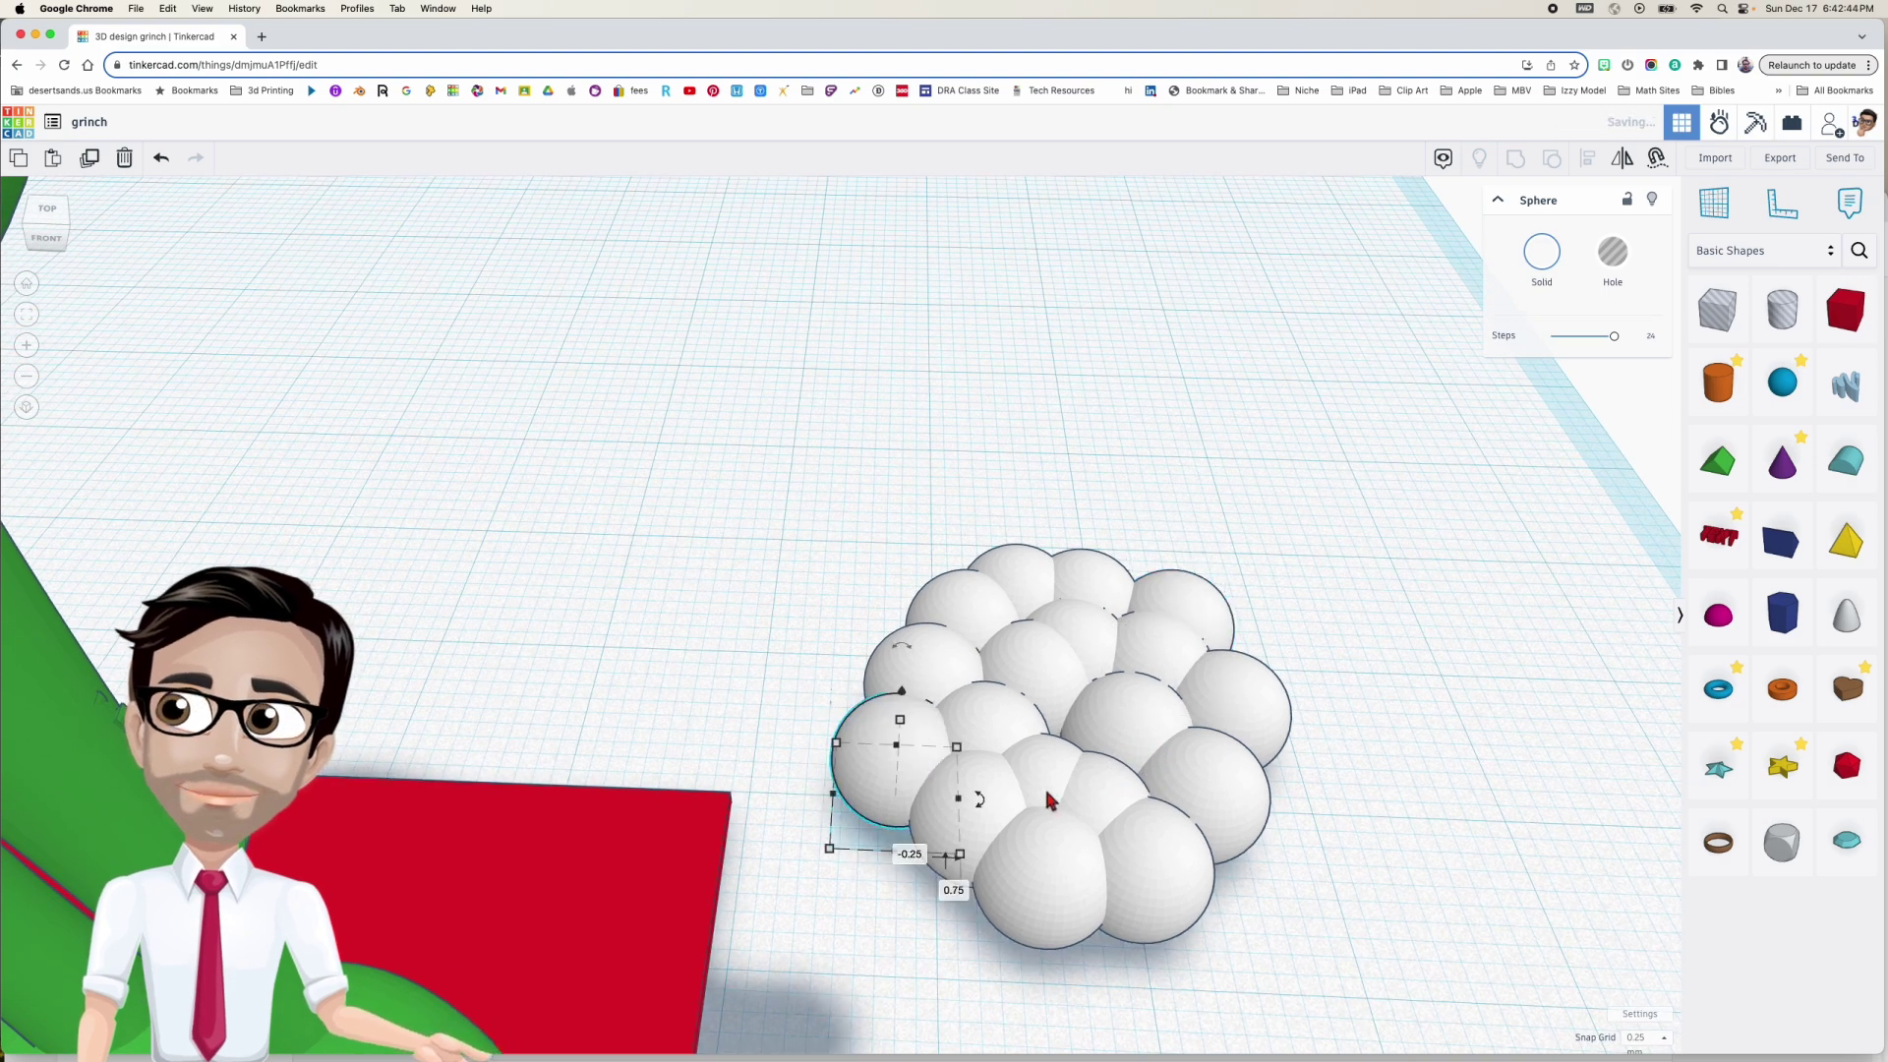
Step: Group all 18 spheres of the cluster and move the group over to the hatless Grinch's torso
left_click_drag(1334, 915, 1333, 917)
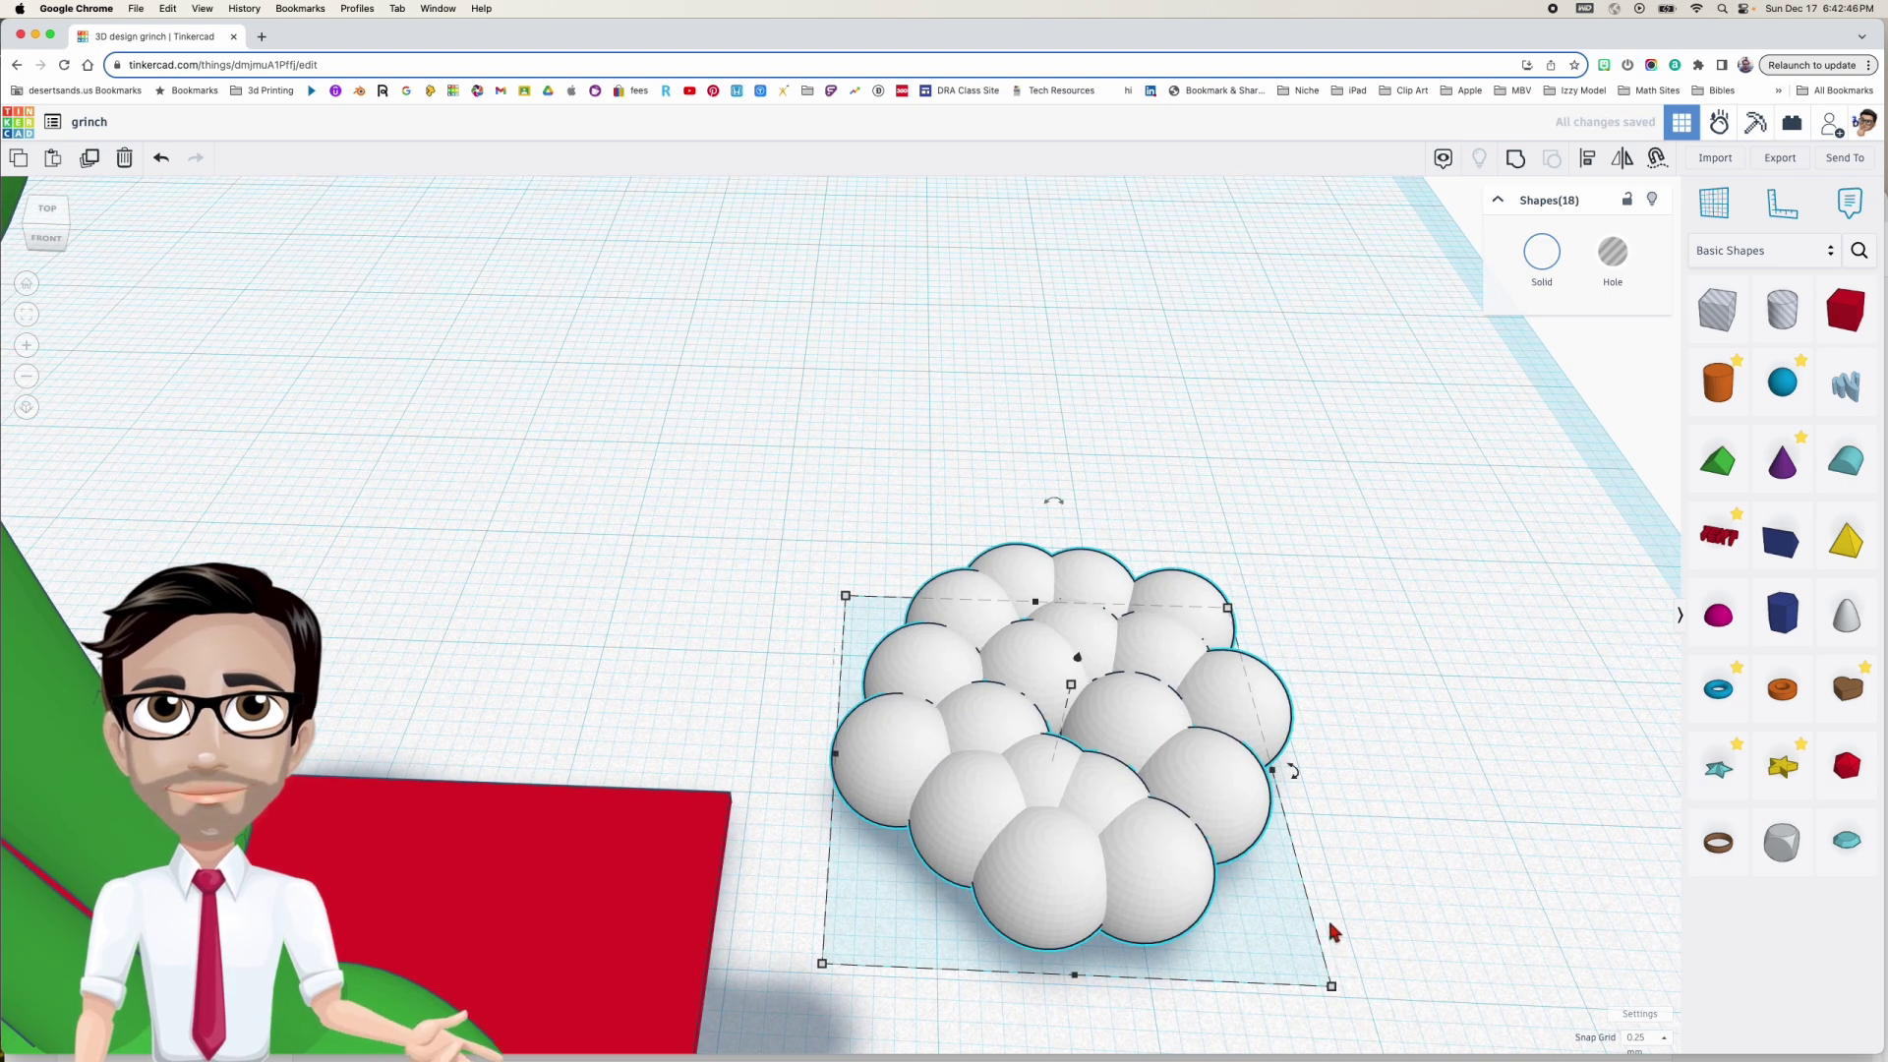
key("ctrl+g")
scroll(1377, 761, "down", 10)
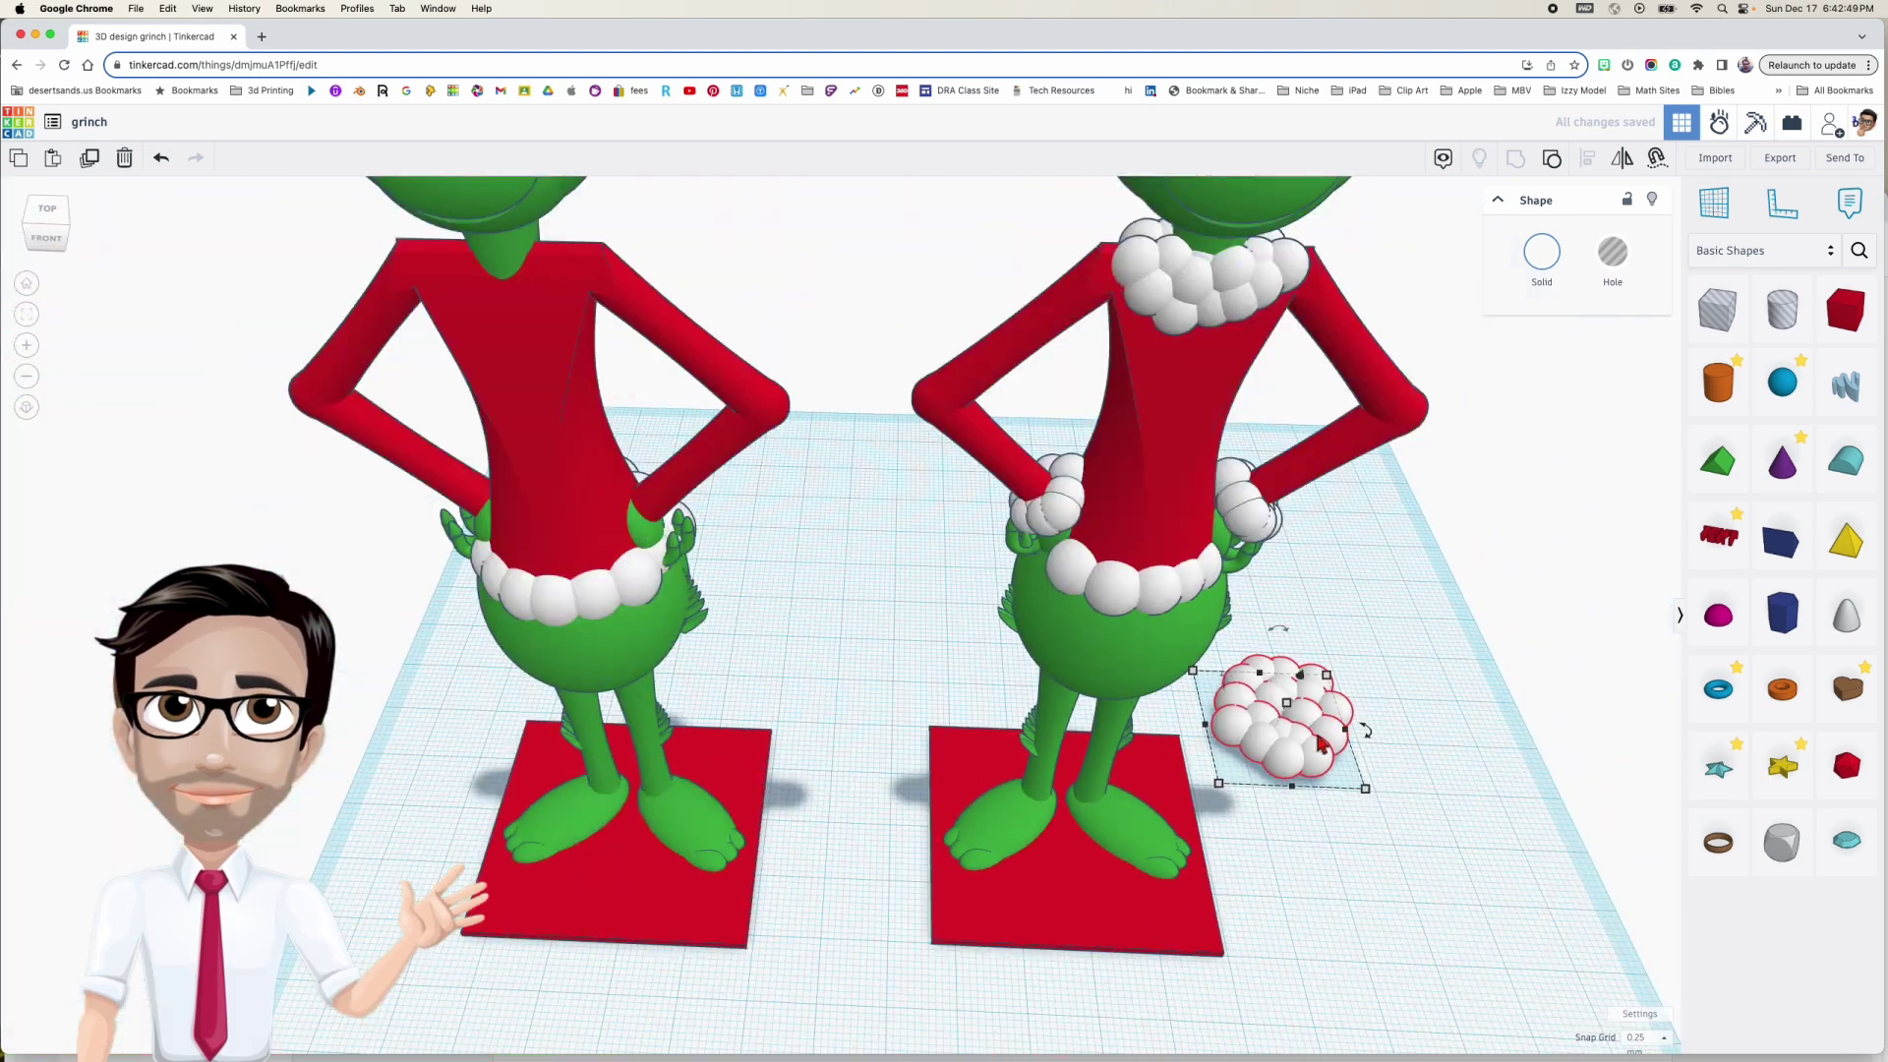
left_click_drag(1320, 745, 678, 385)
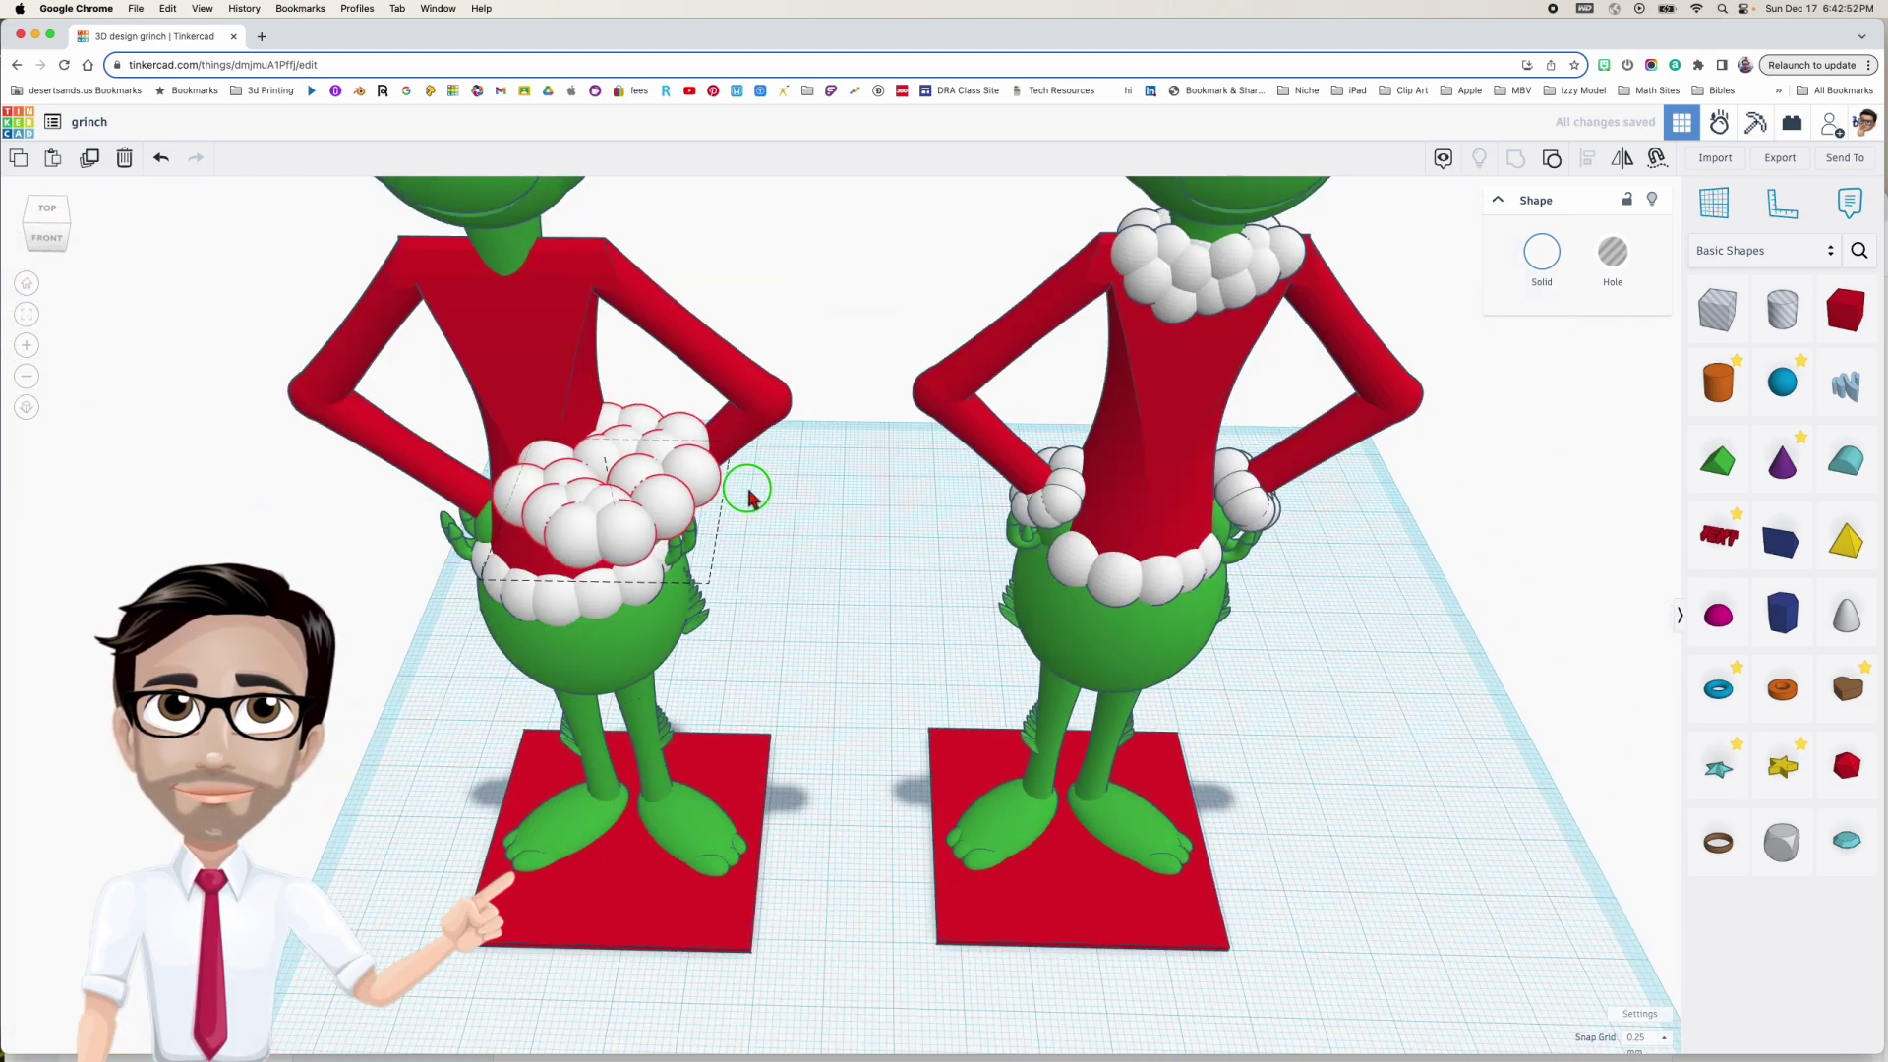
scroll(763, 472, "up", 5)
middle_click_drag(764, 487, 1058, 591)
scroll(927, 622, "up", 10)
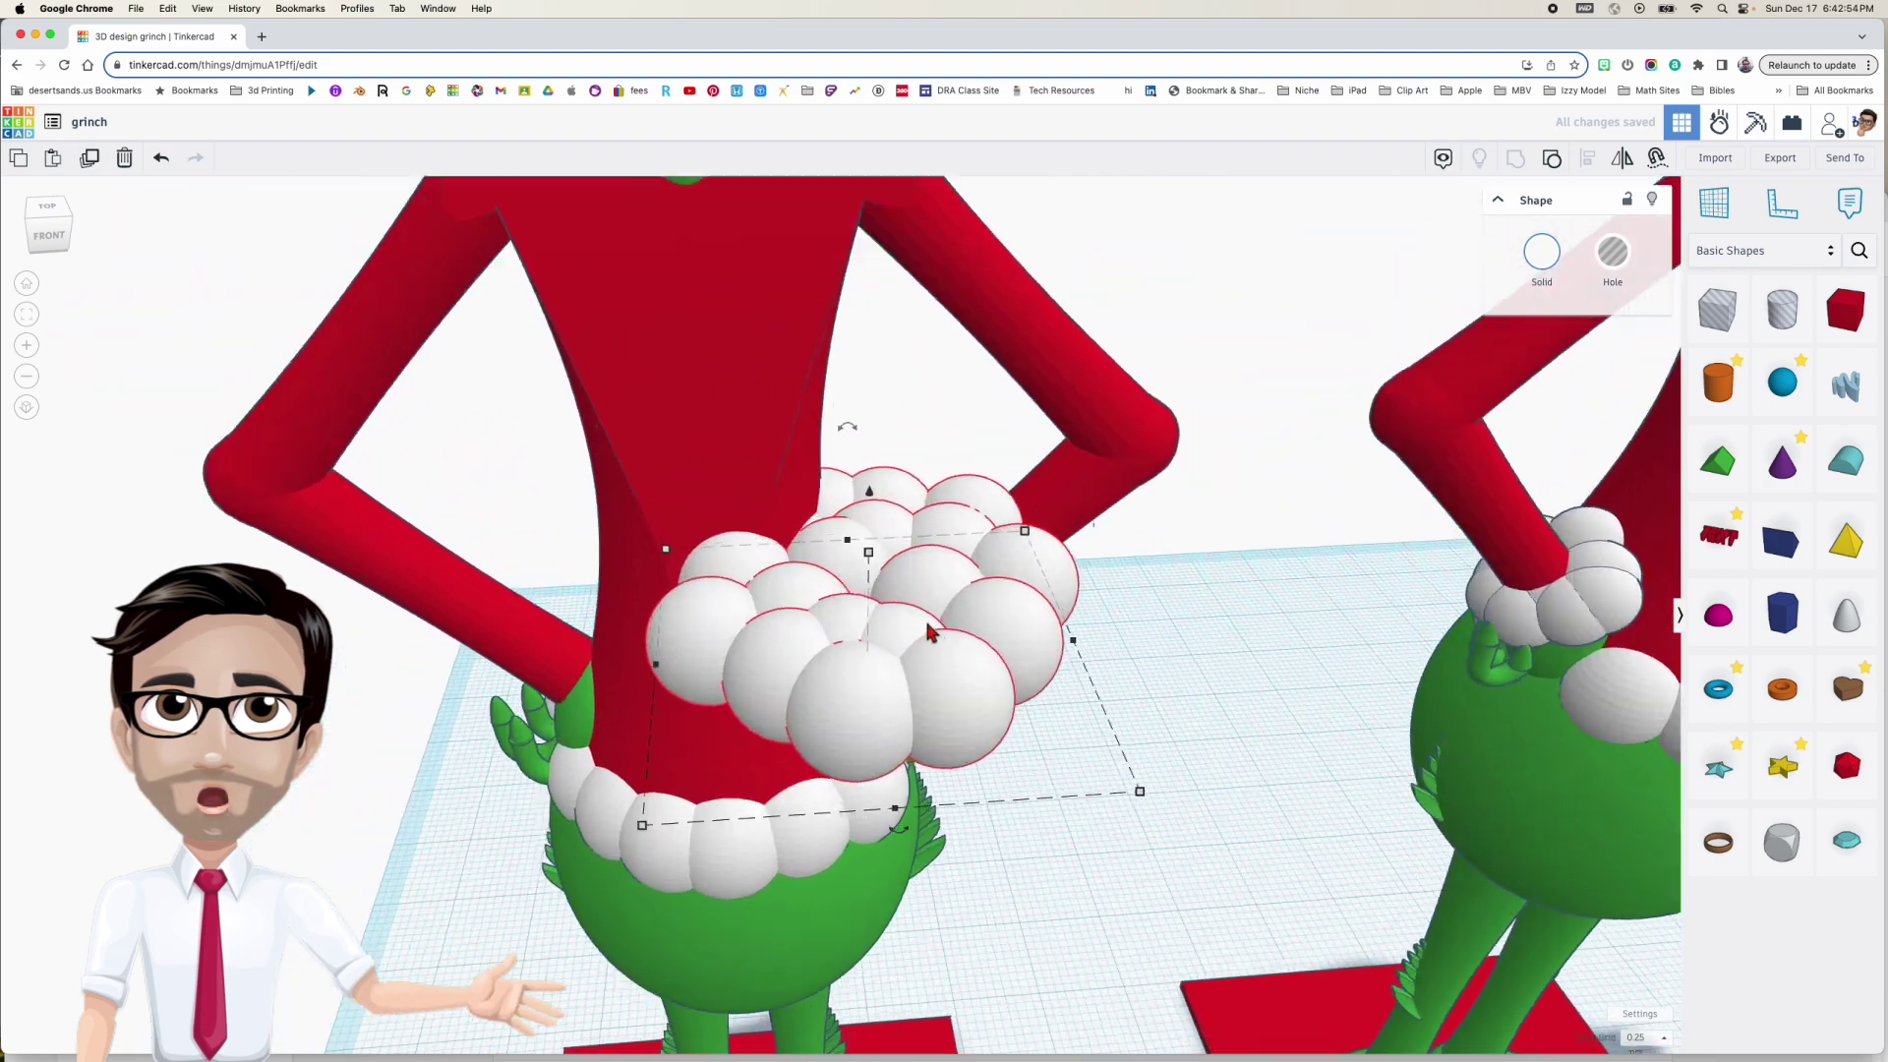
scroll(927, 622, "down", 7)
mouse_move(927, 627)
right_mouse_down()
mouse_move(931, 611)
mouse_move(995, 624)
mouse_move(994, 581)
mouse_move(995, 662)
mouse_move(1007, 647)
mouse_move(931, 624)
mouse_move(805, 717)
right_mouse_up()
scroll(914, 737, "down", 3)
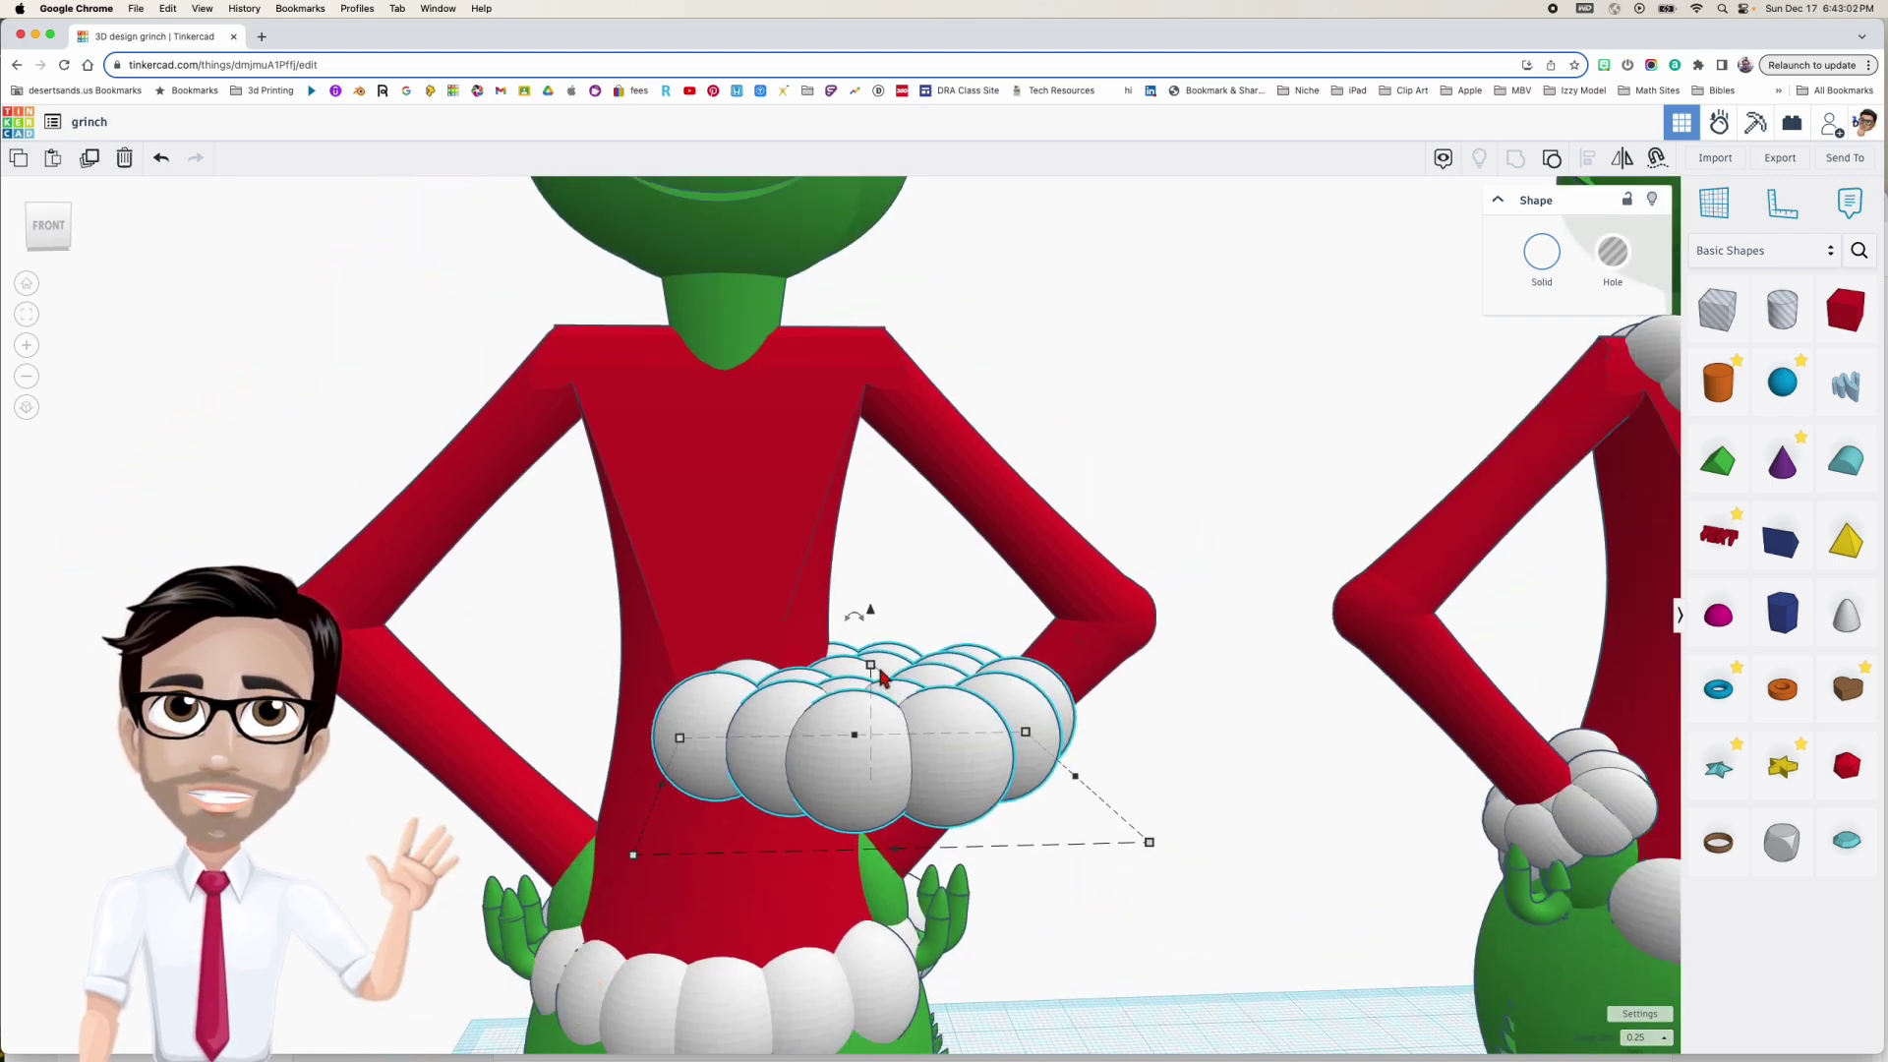
Step: Shrink the sphere group proportionally to cuff size and tilt it 67.5° towards the angle of the left forearm
left_click_drag(871, 668, 927, 782, "shift")
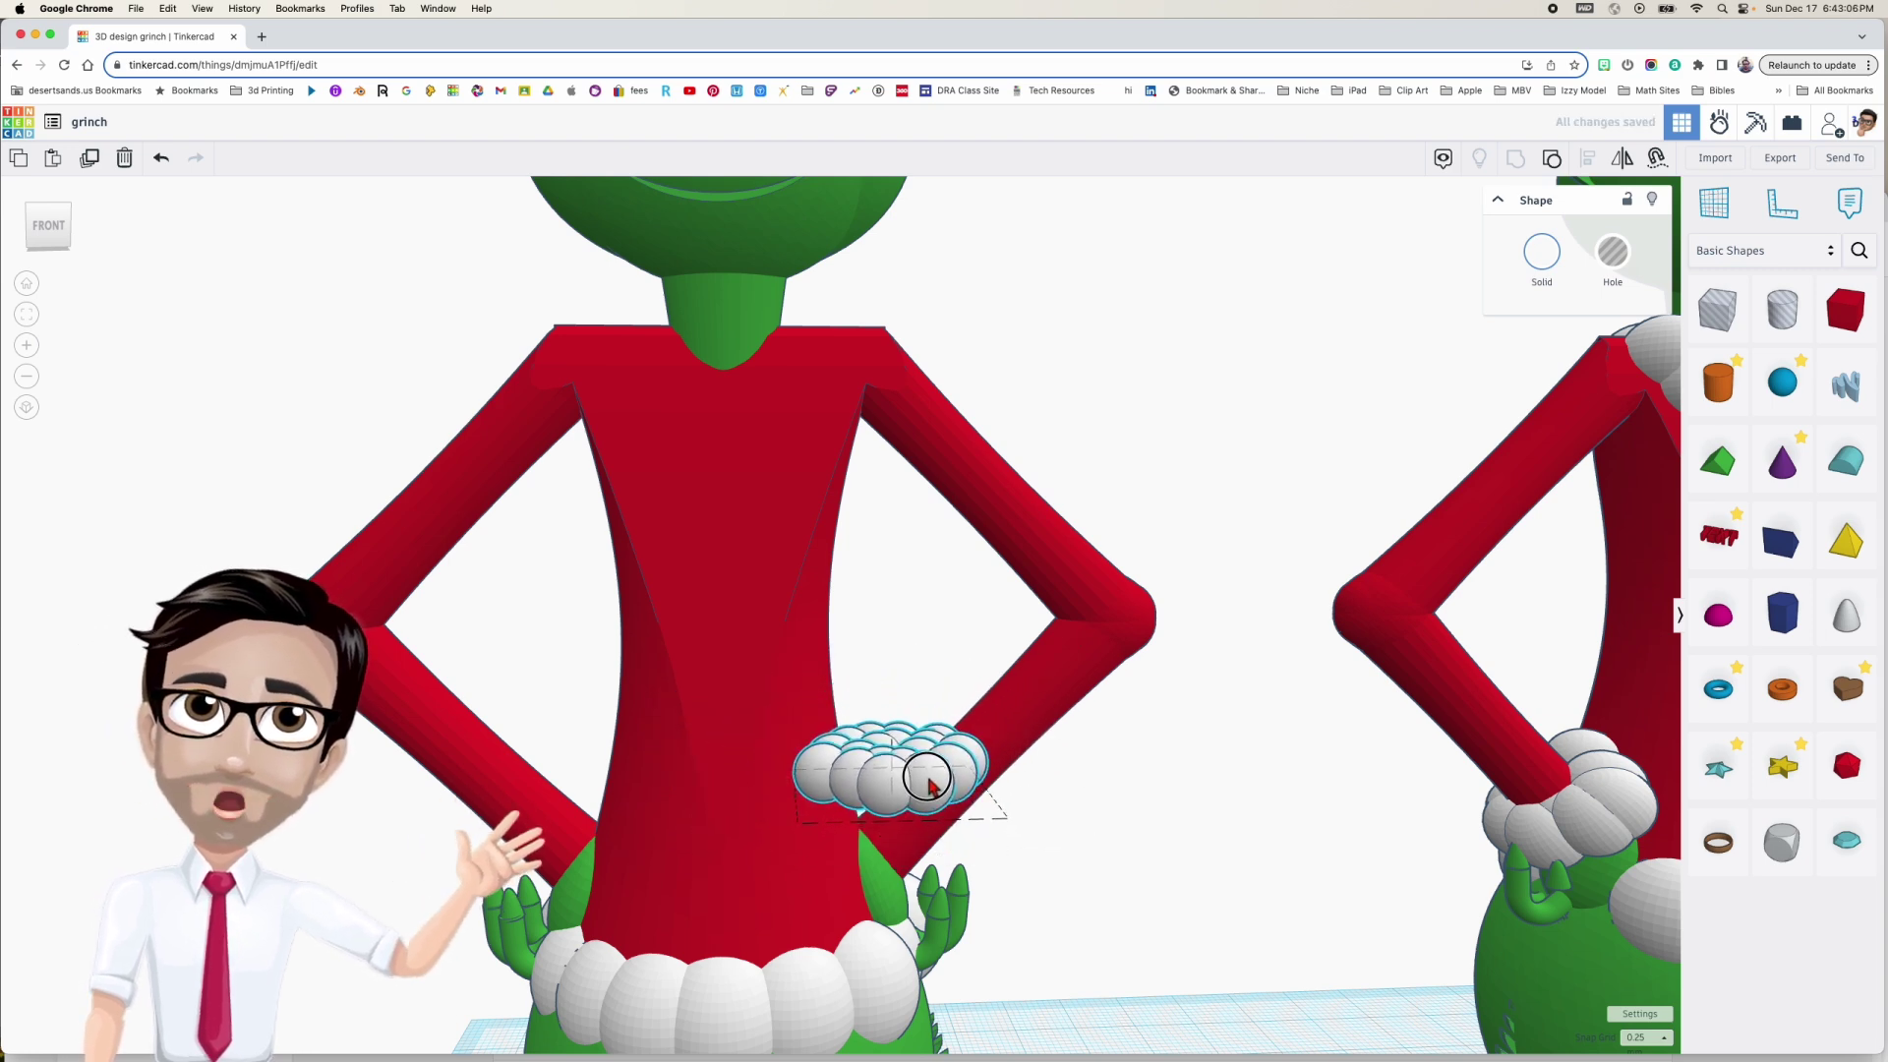
left_click_drag(882, 695, 936, 724)
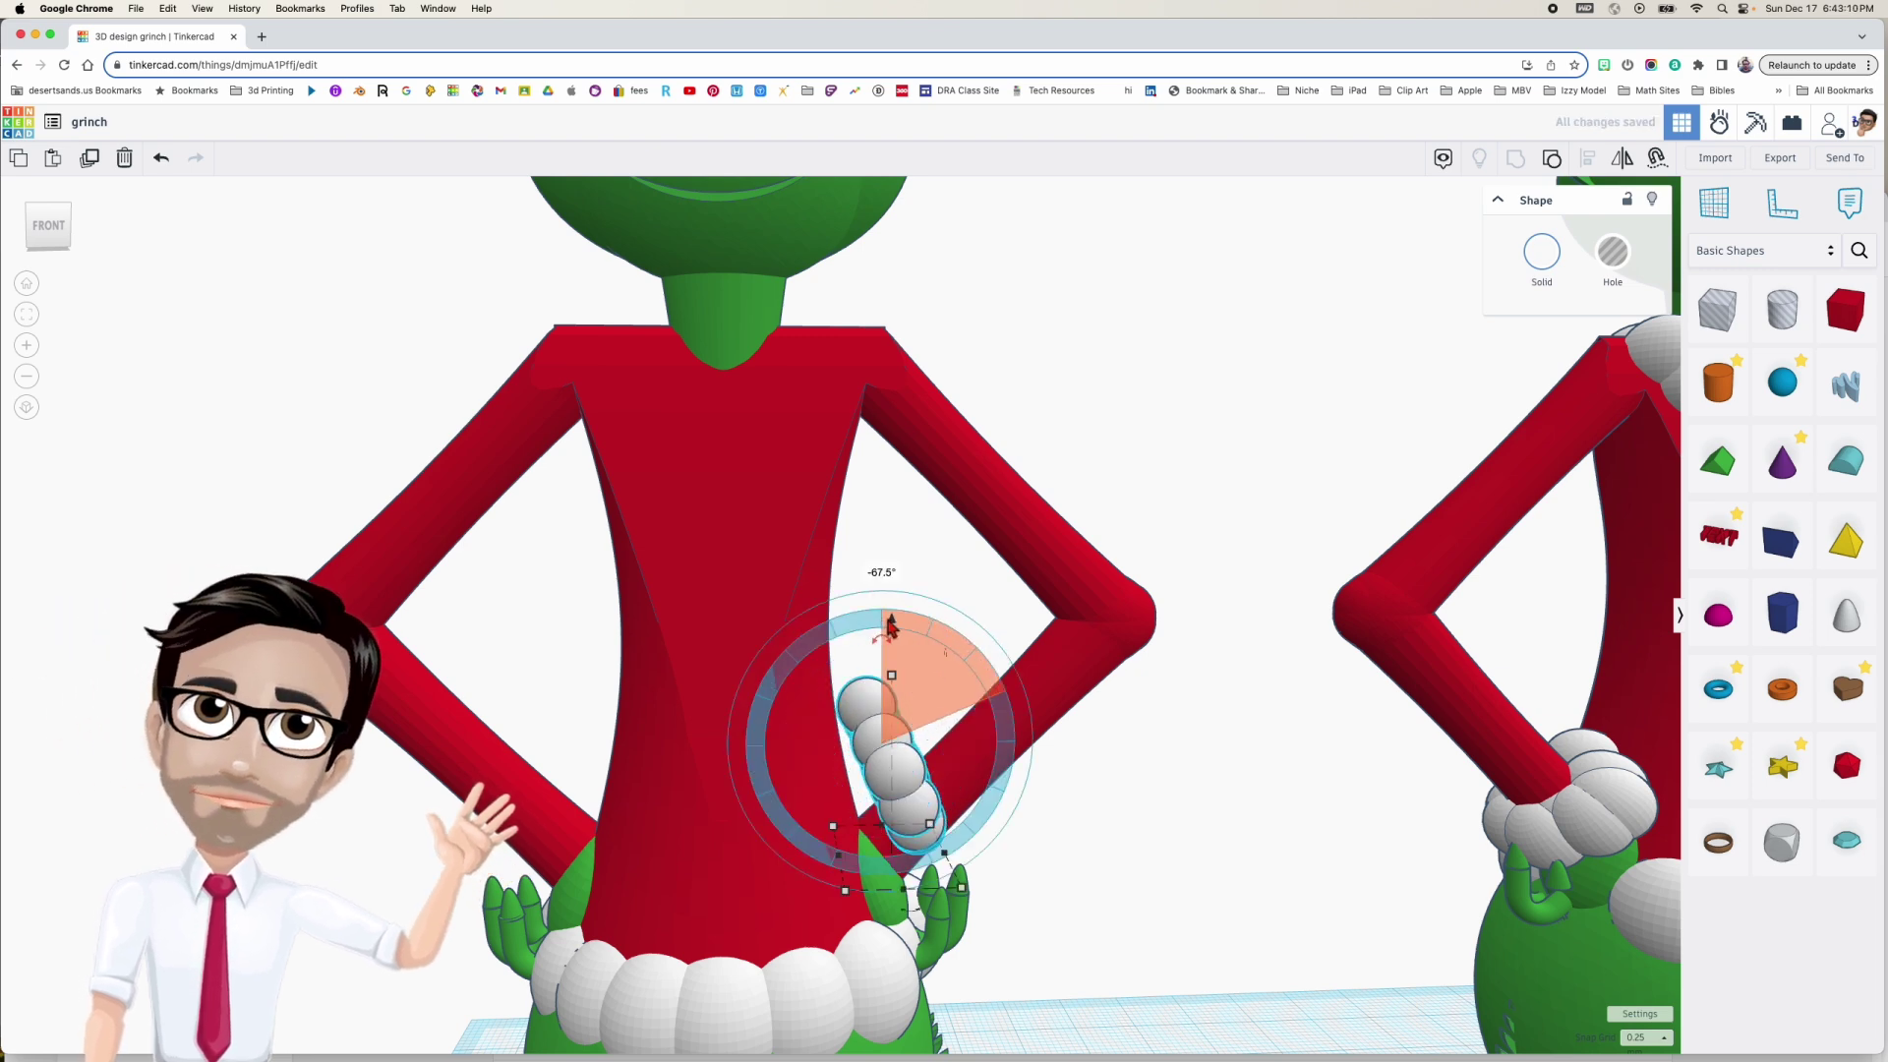
Step: Move the cuff group backwards onto the Grinch's left wrist, where the red sleeve meets the hand
right_click_drag(961, 732, 988, 808)
scroll(1071, 801, "down", 5)
middle_click_drag(1072, 809, 894, 680)
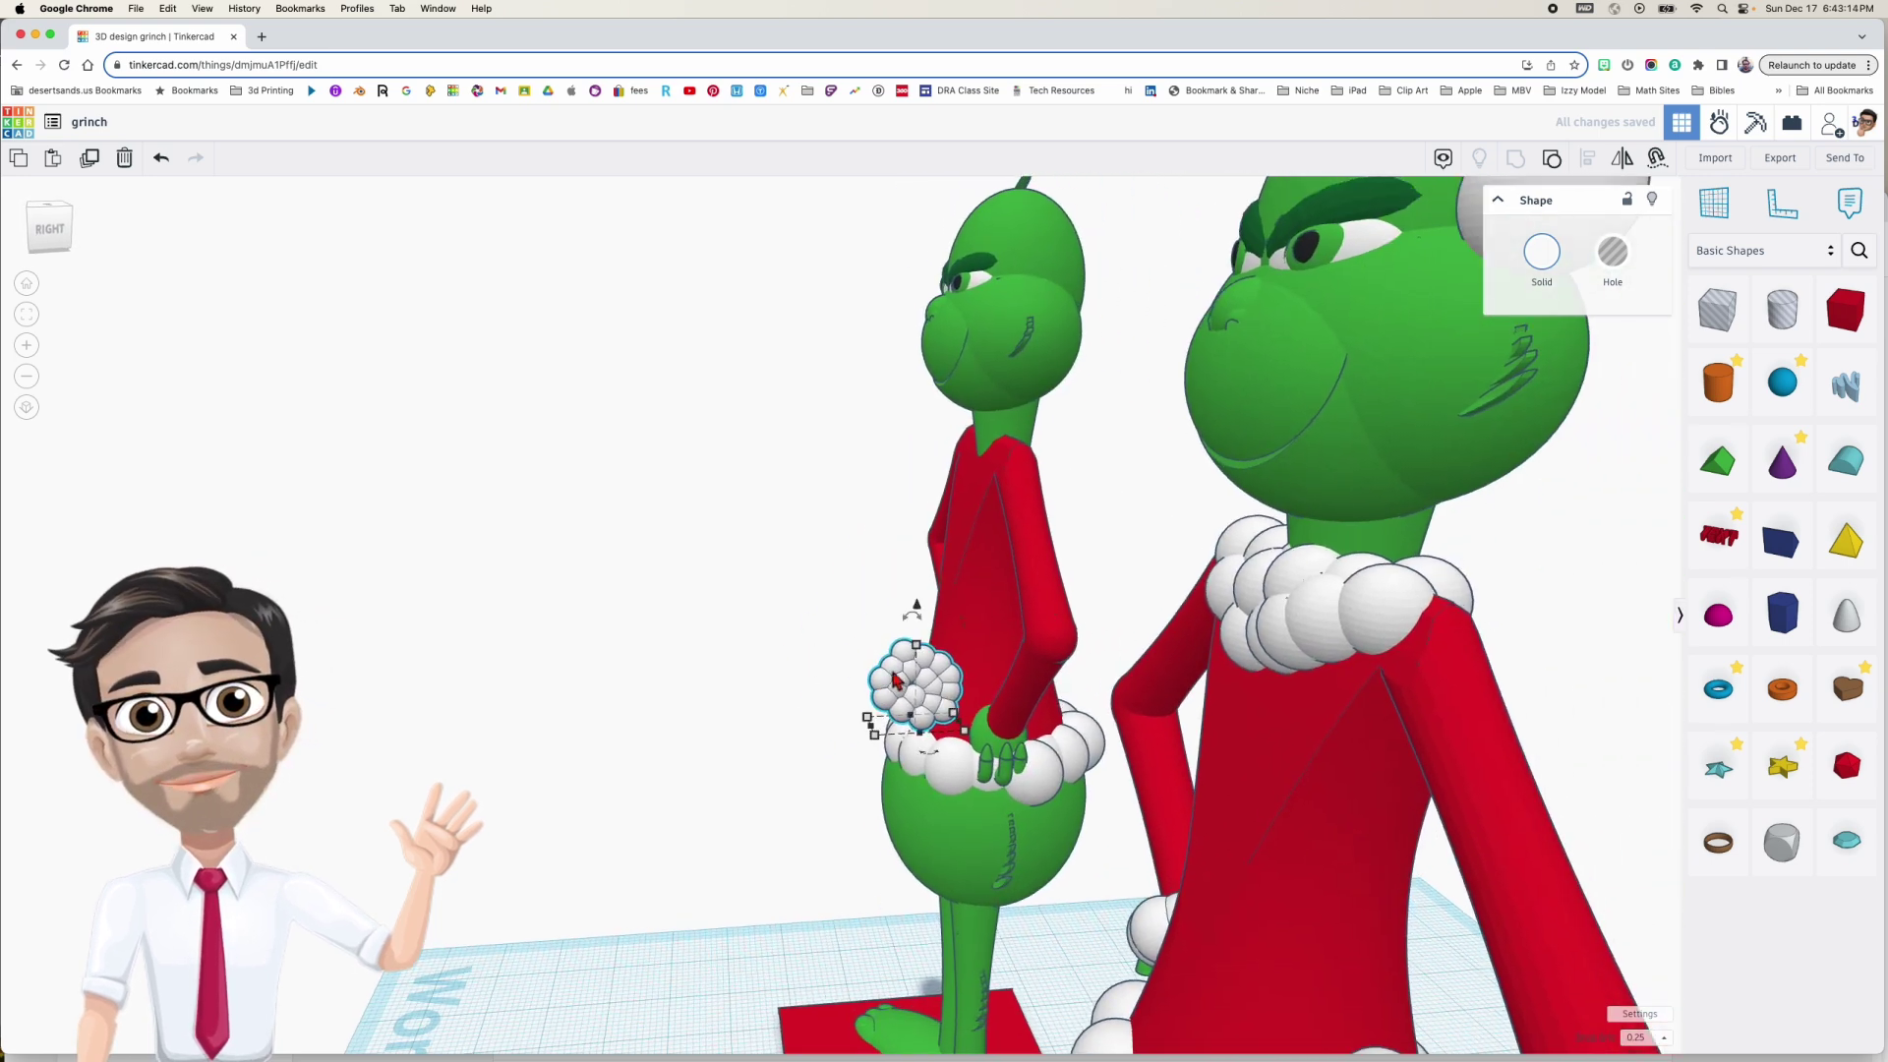
left_click_drag(924, 693, 1010, 696)
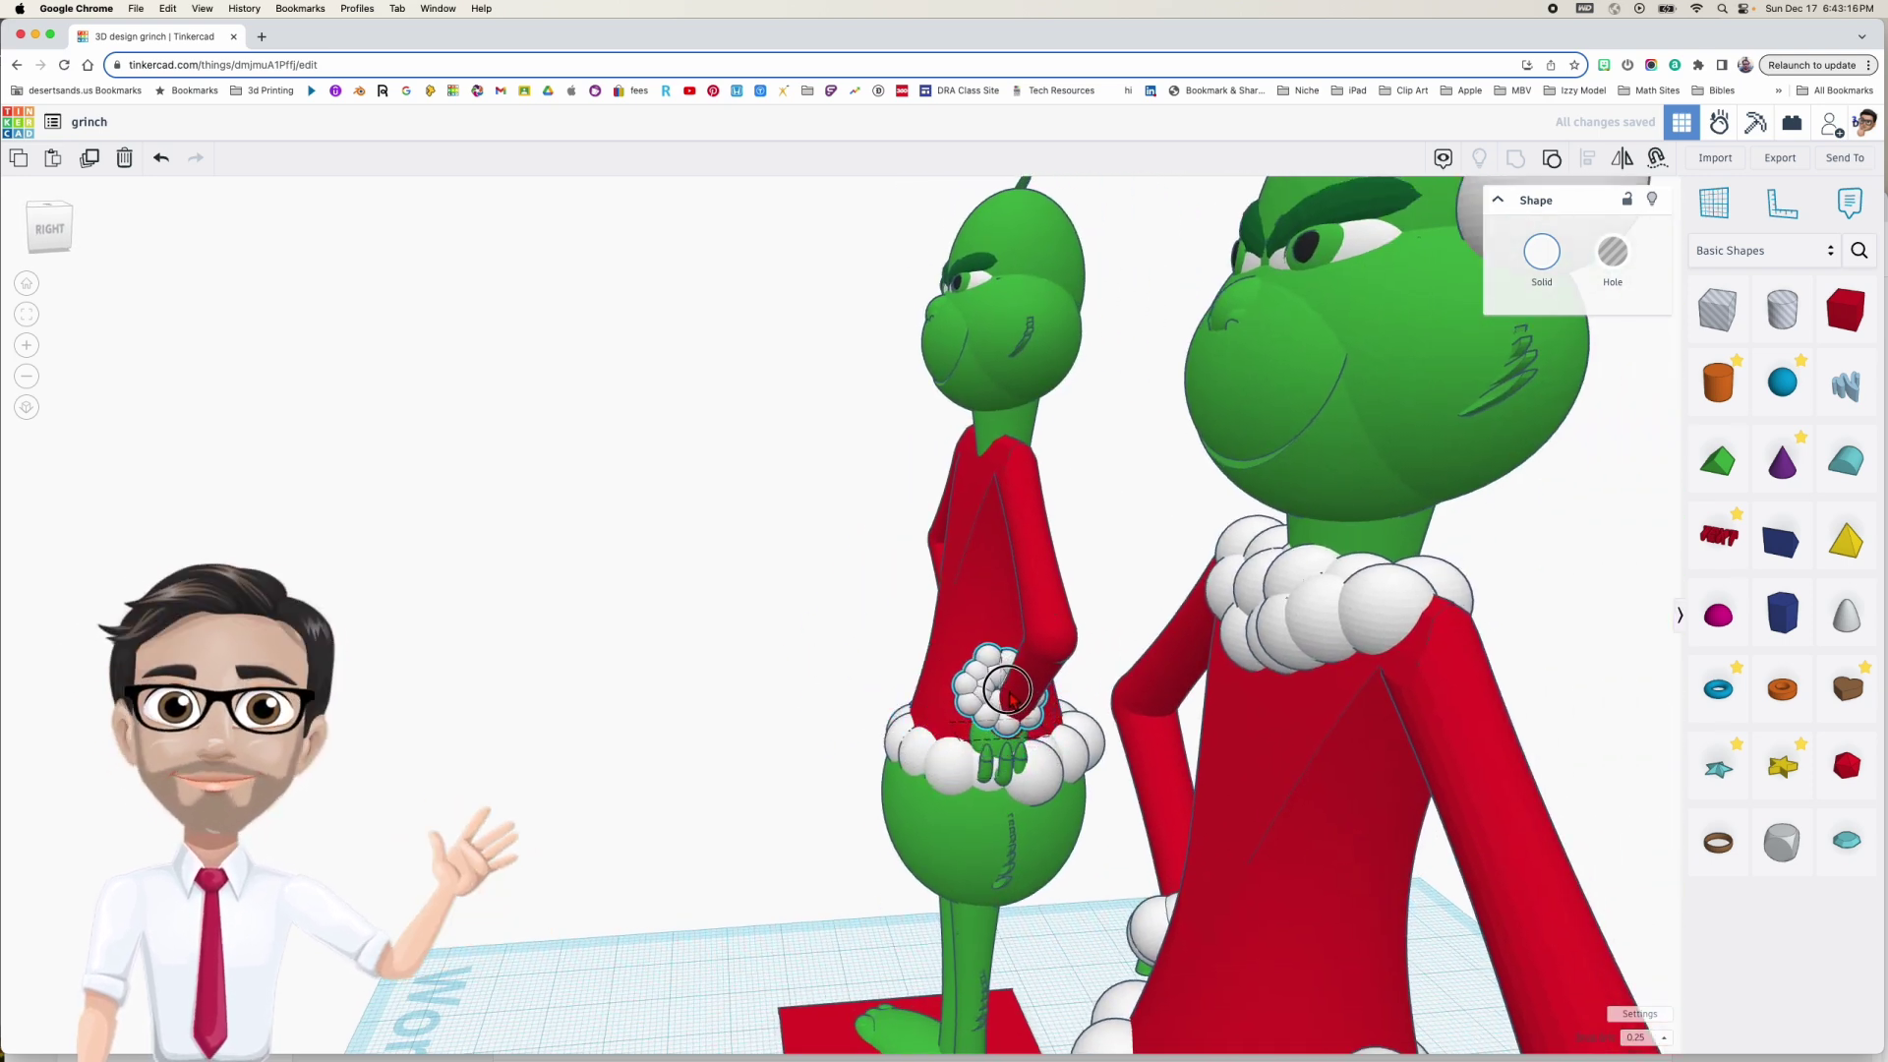
Step: Duplicate the cuff on the left wrist, mirror the copy left-to-right, and place it on the Grinch's right wrist
right_click_drag(1008, 688, 630, 677)
key("f")
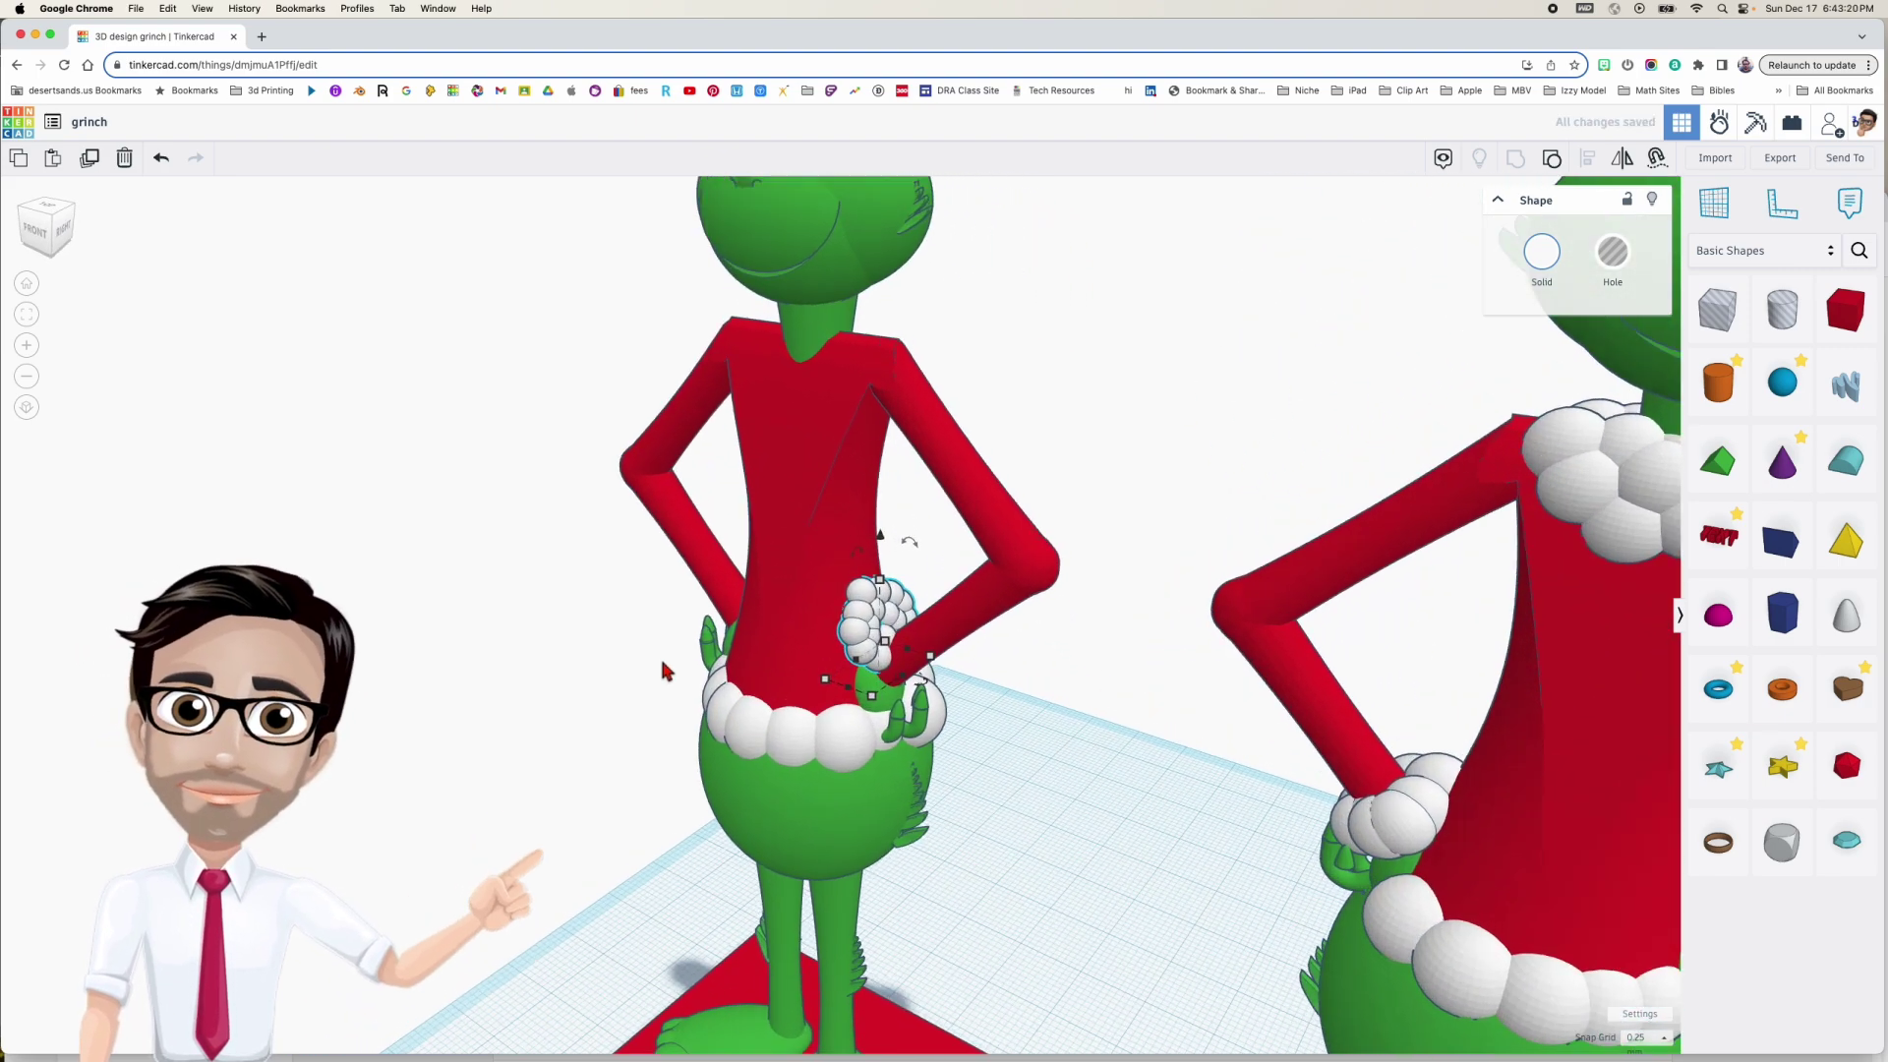
left_click_drag(843, 315, 868, 521)
right_click_drag(869, 523, 1077, 541)
scroll(989, 557, "down", 5)
scroll(991, 558, "down", 2)
scroll(988, 556, "down", 3)
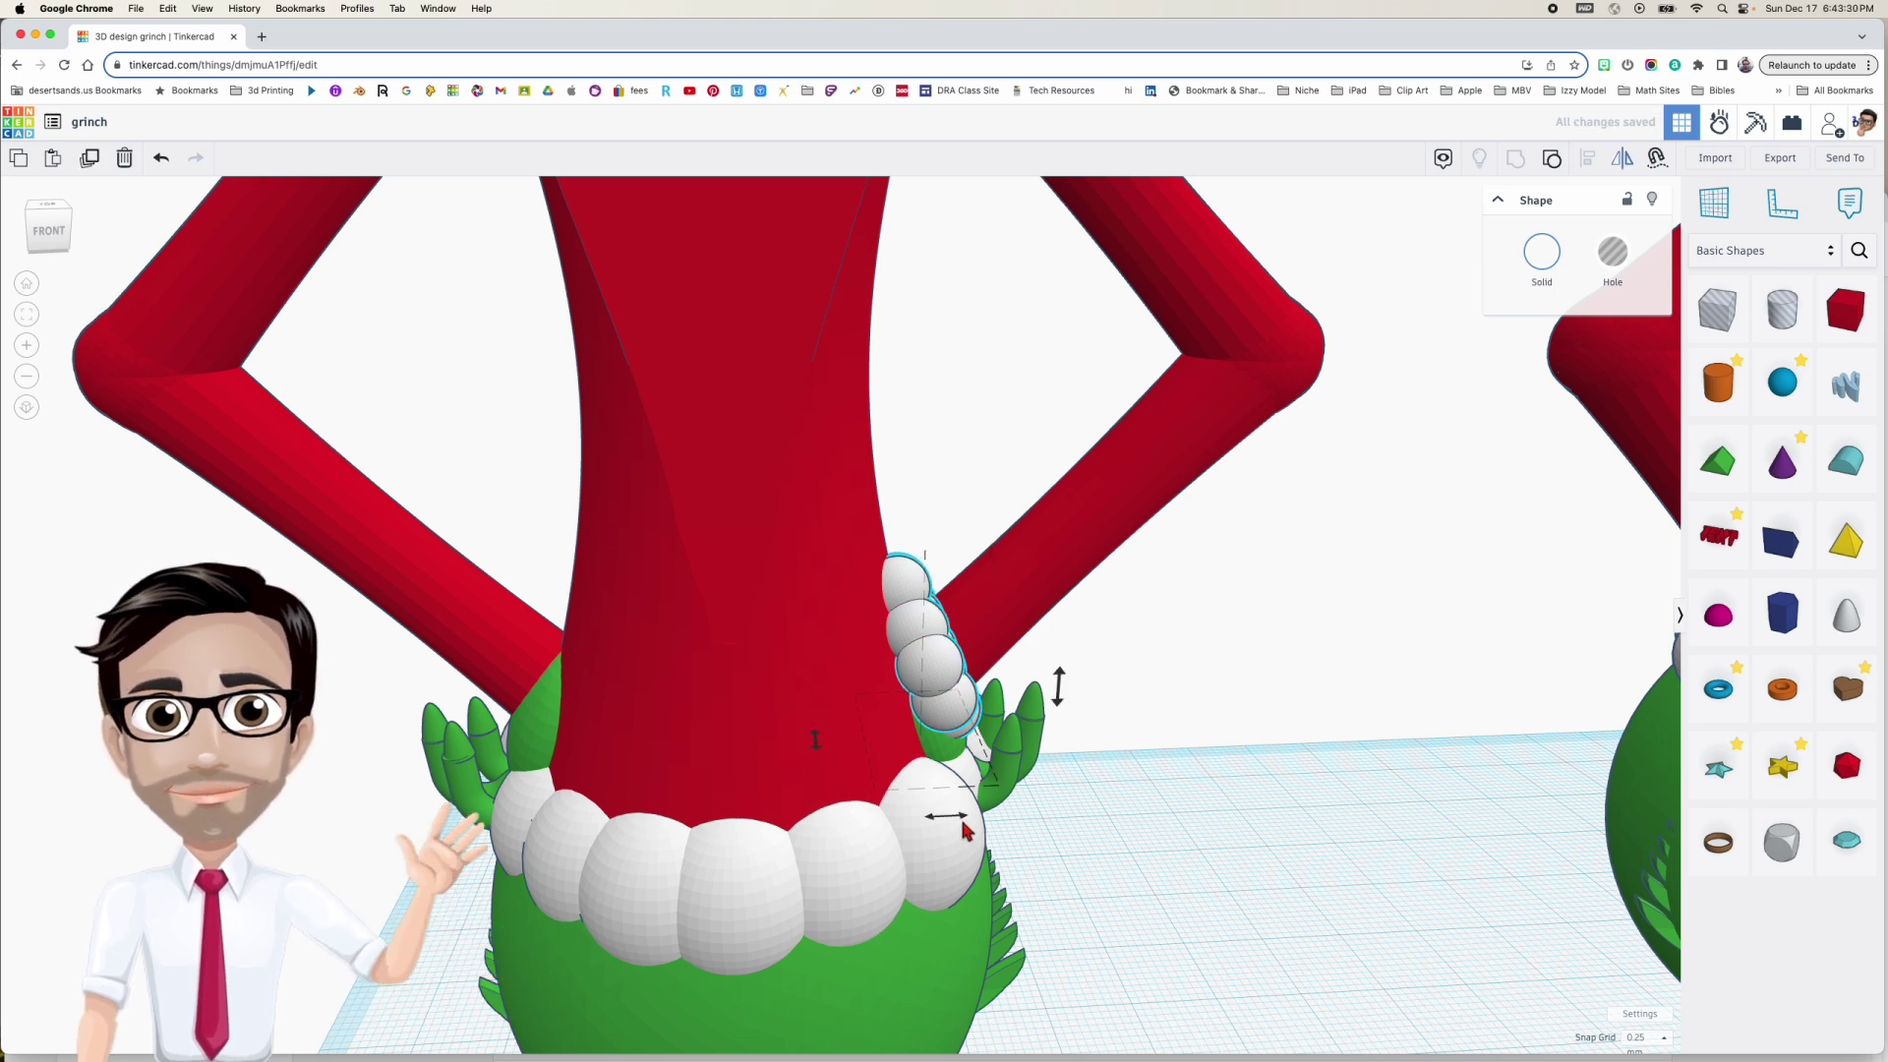
left_click(964, 826)
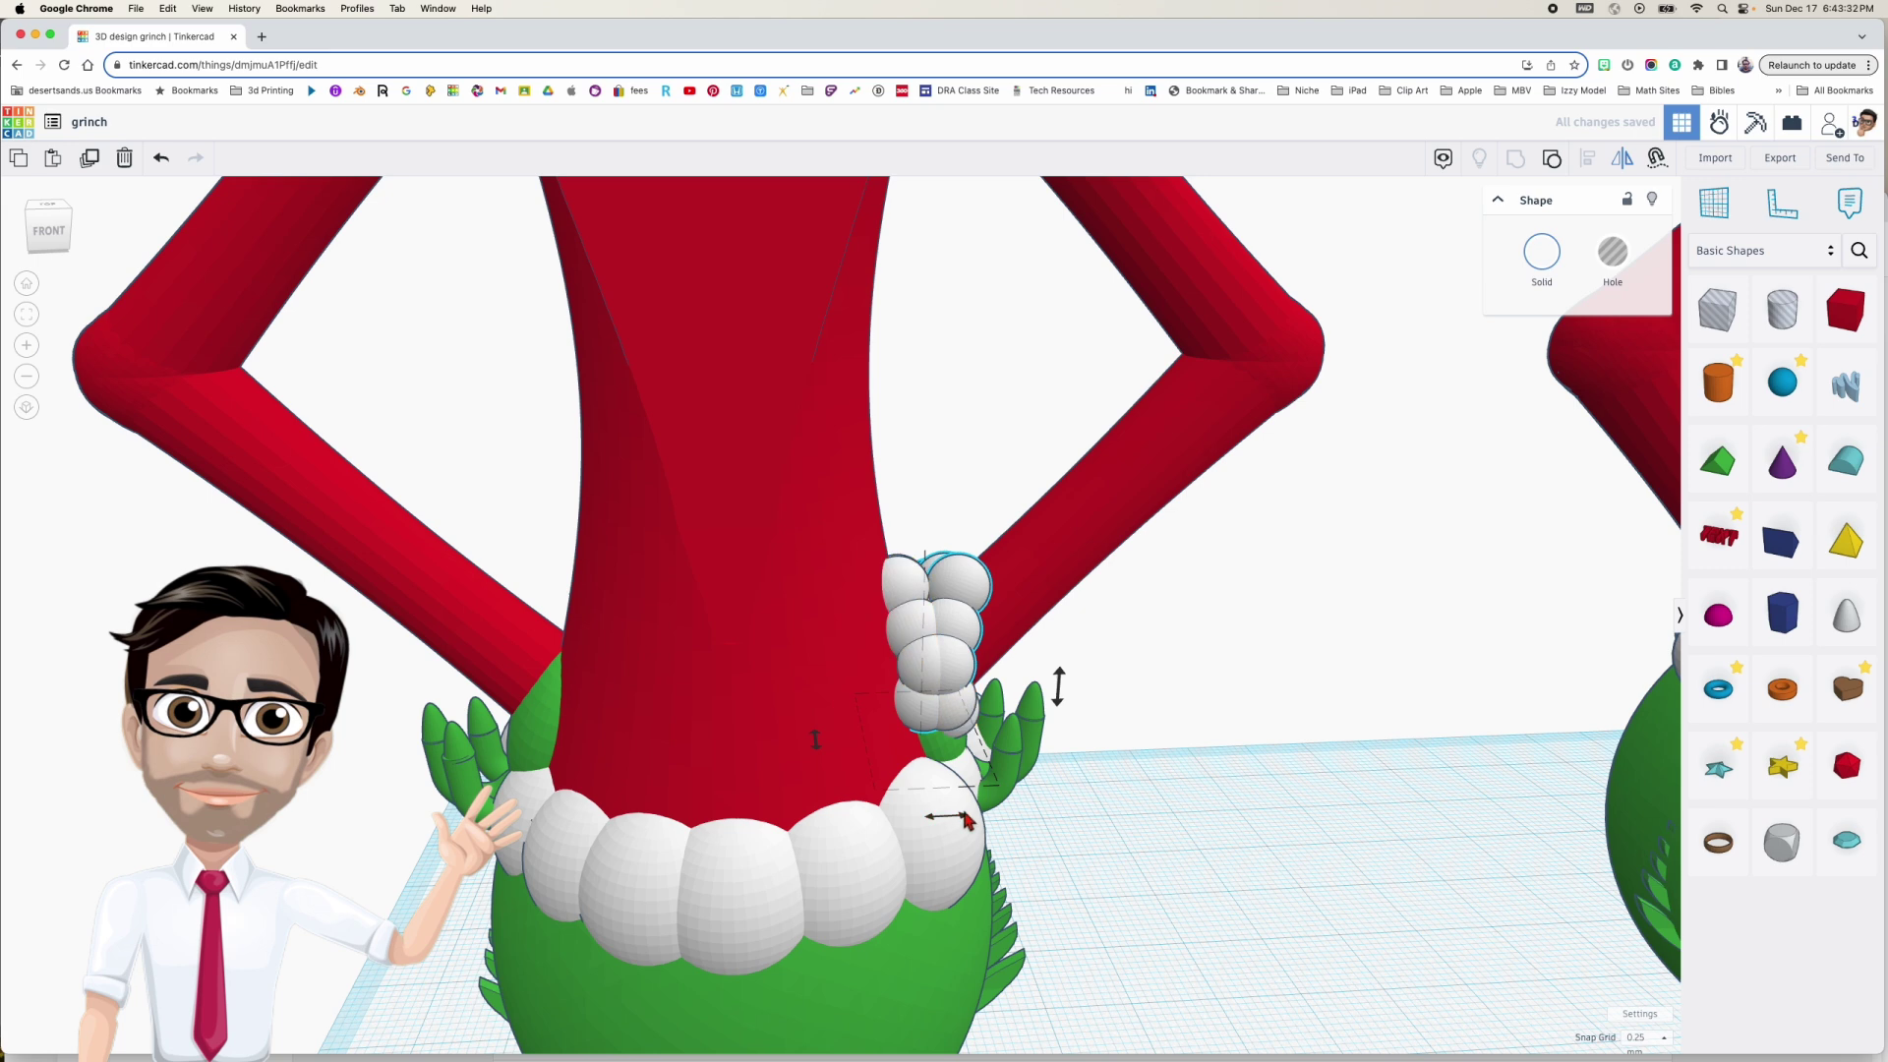
left_click(967, 817)
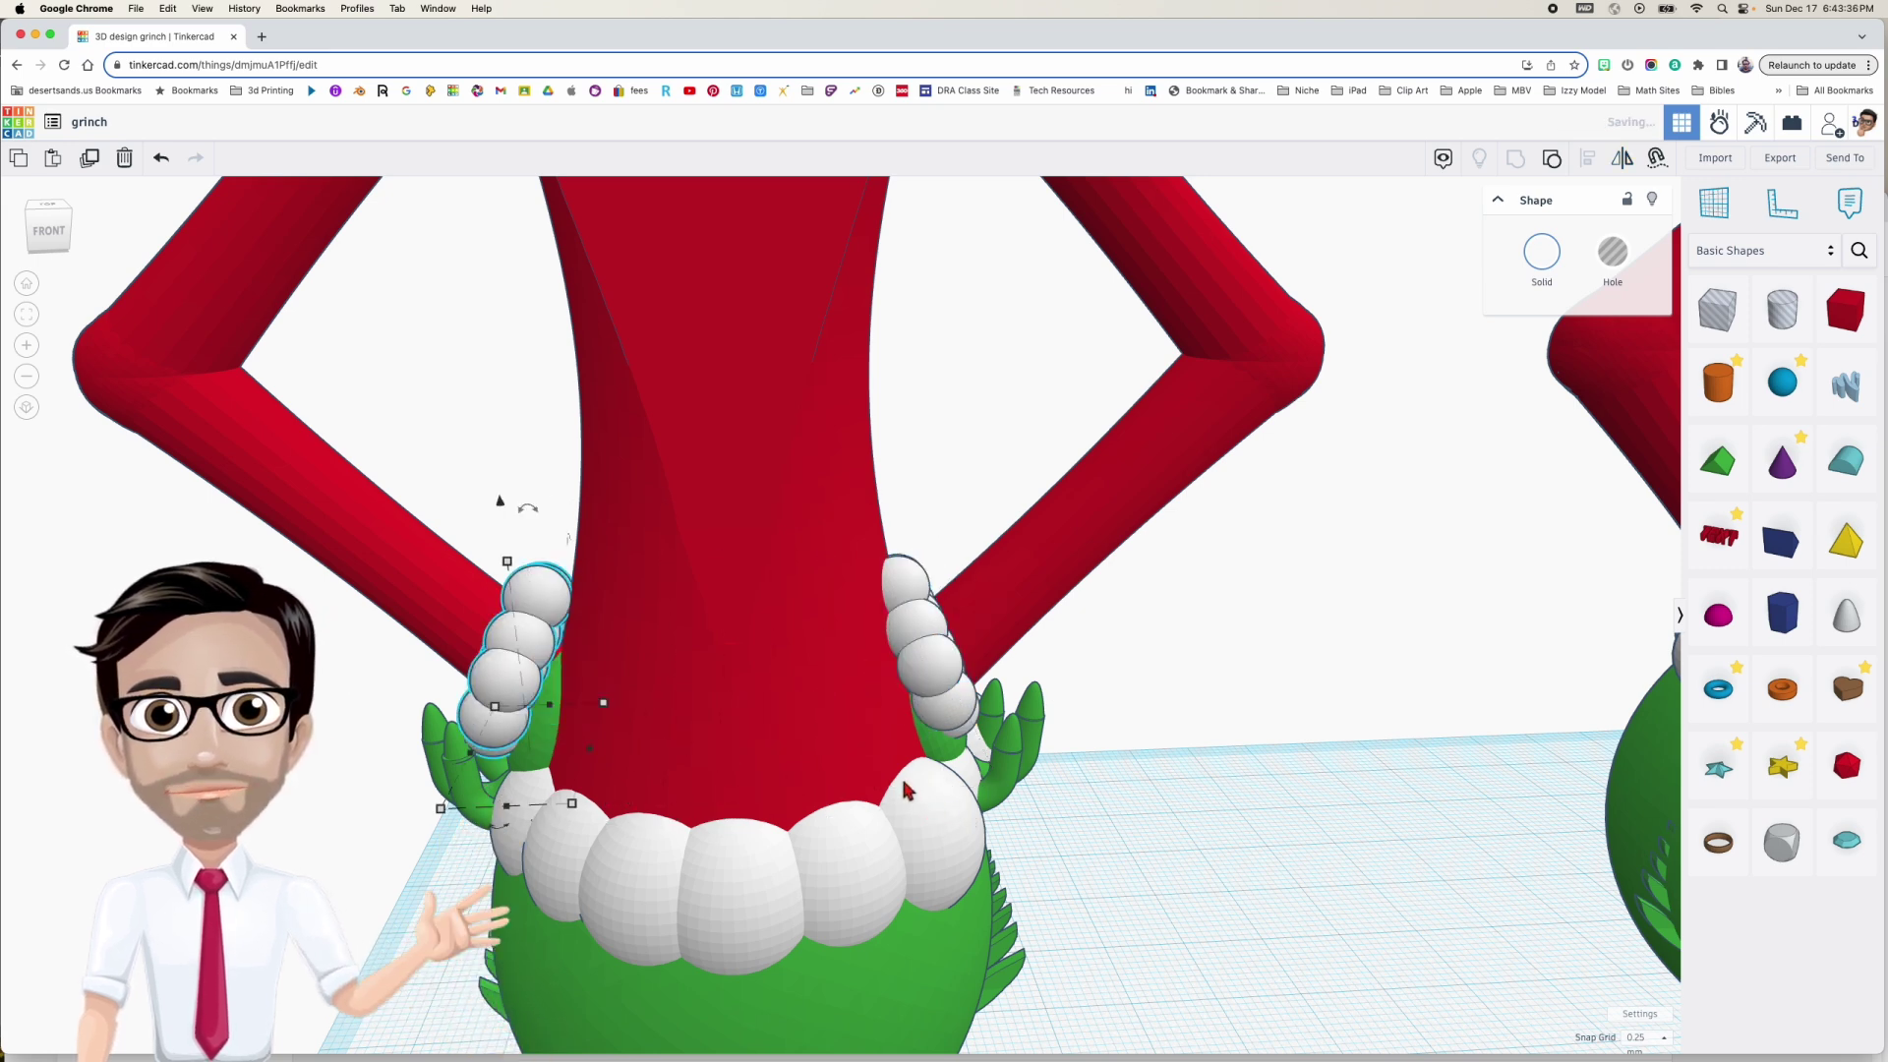
right_click_drag(903, 785, 784, 741)
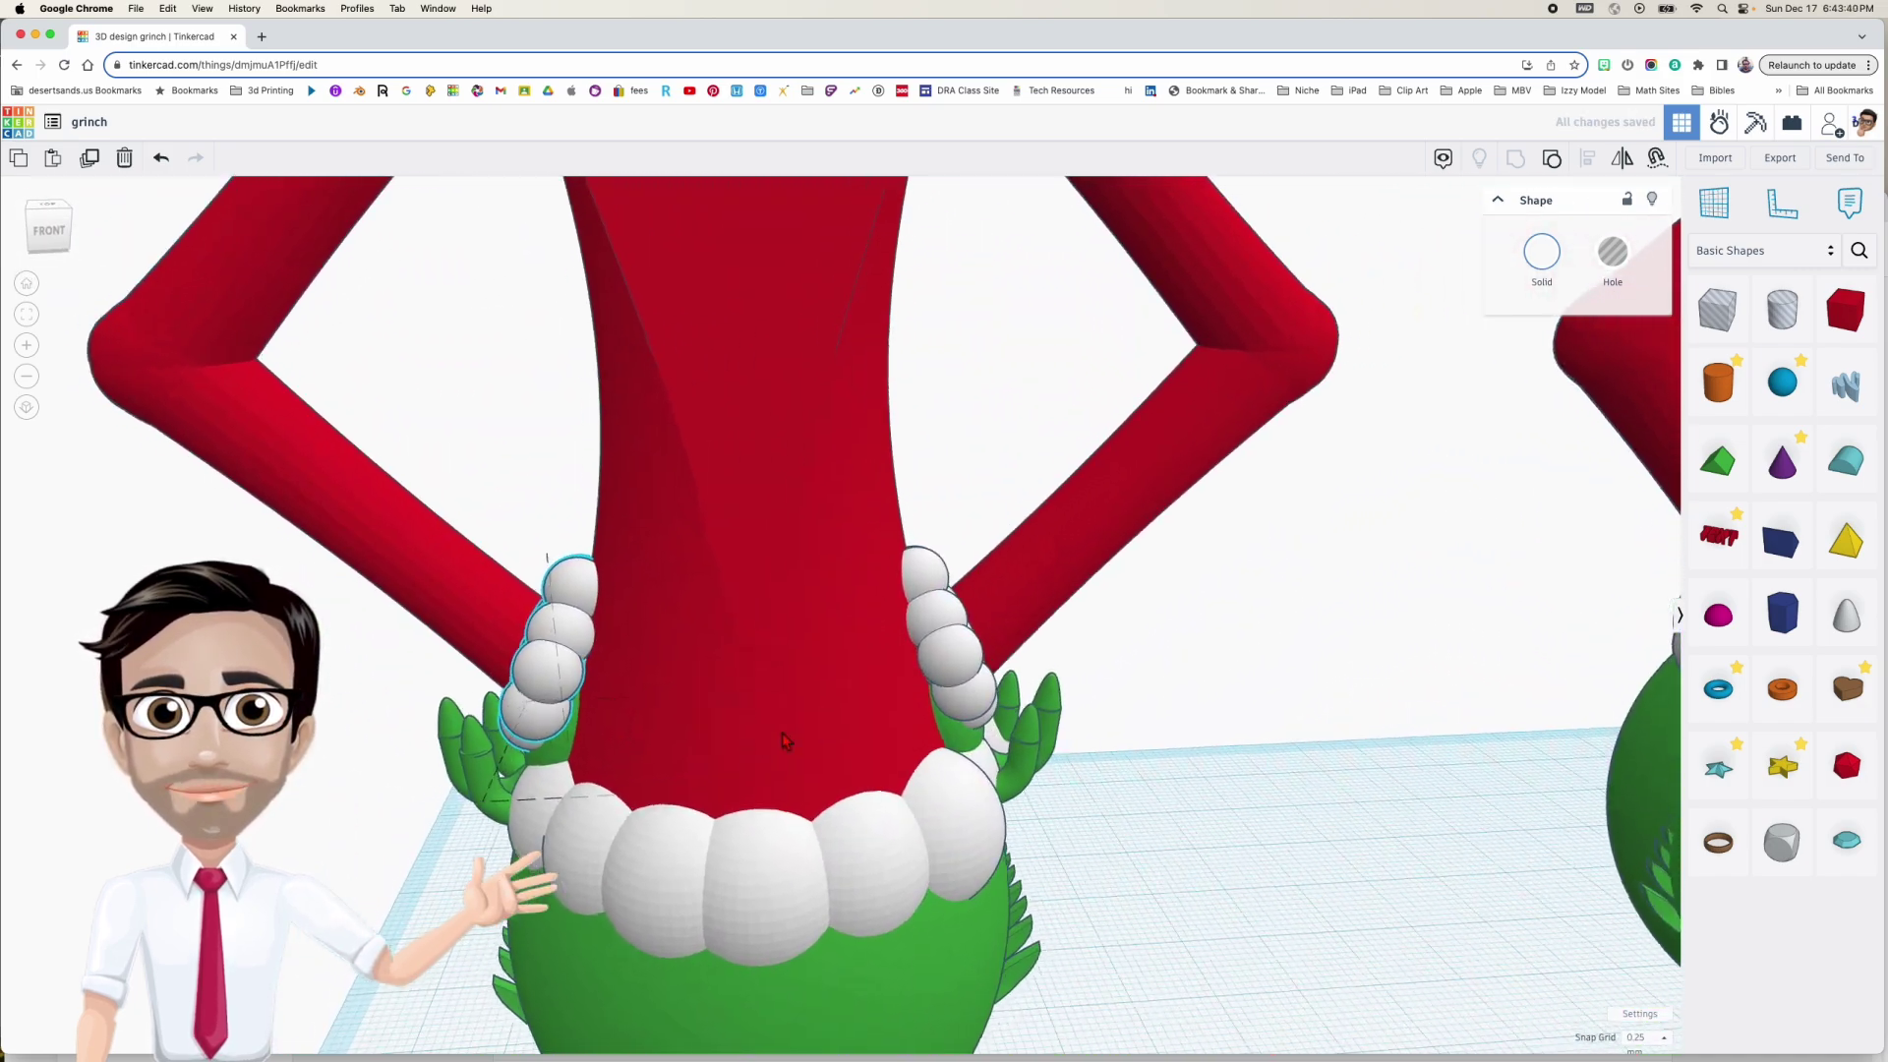
scroll(784, 740, "down", 5)
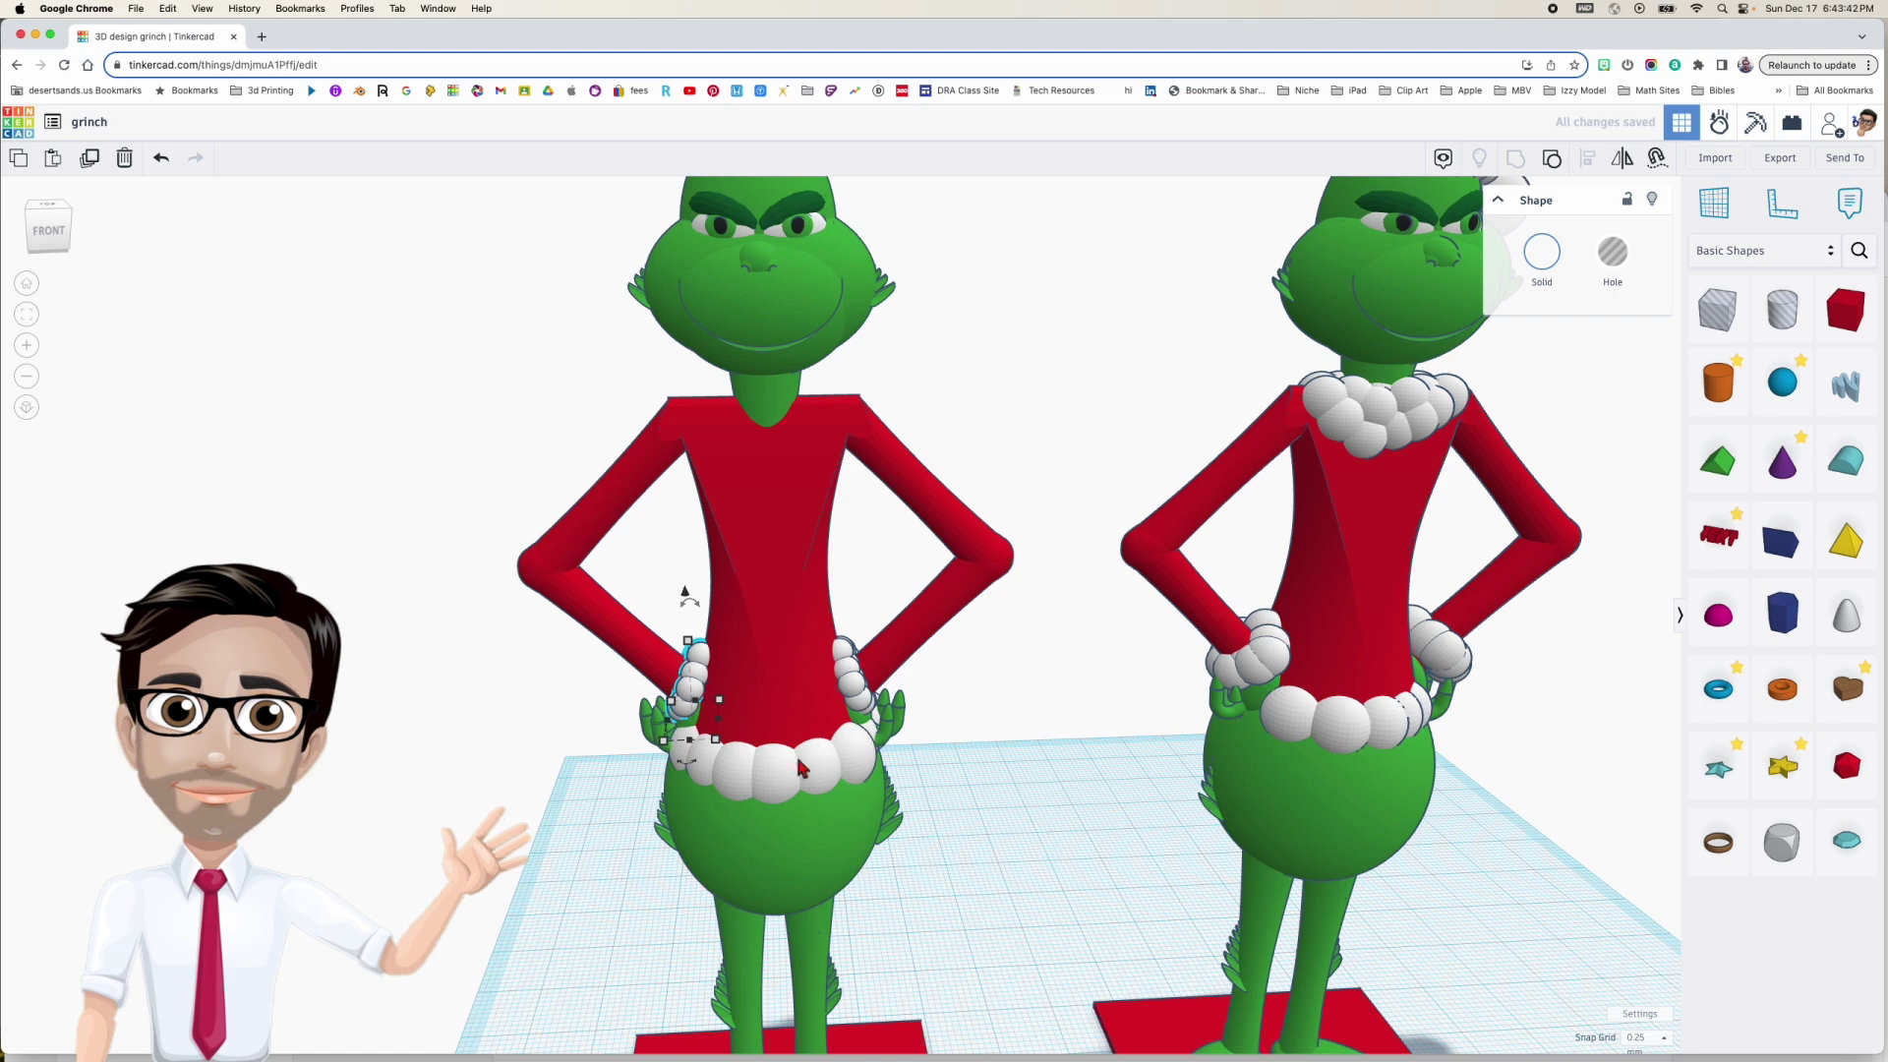
Step: Duplicate the right wrist cuff, raise the copy to neck height, and rotate it to lie flat
left_click(816, 771)
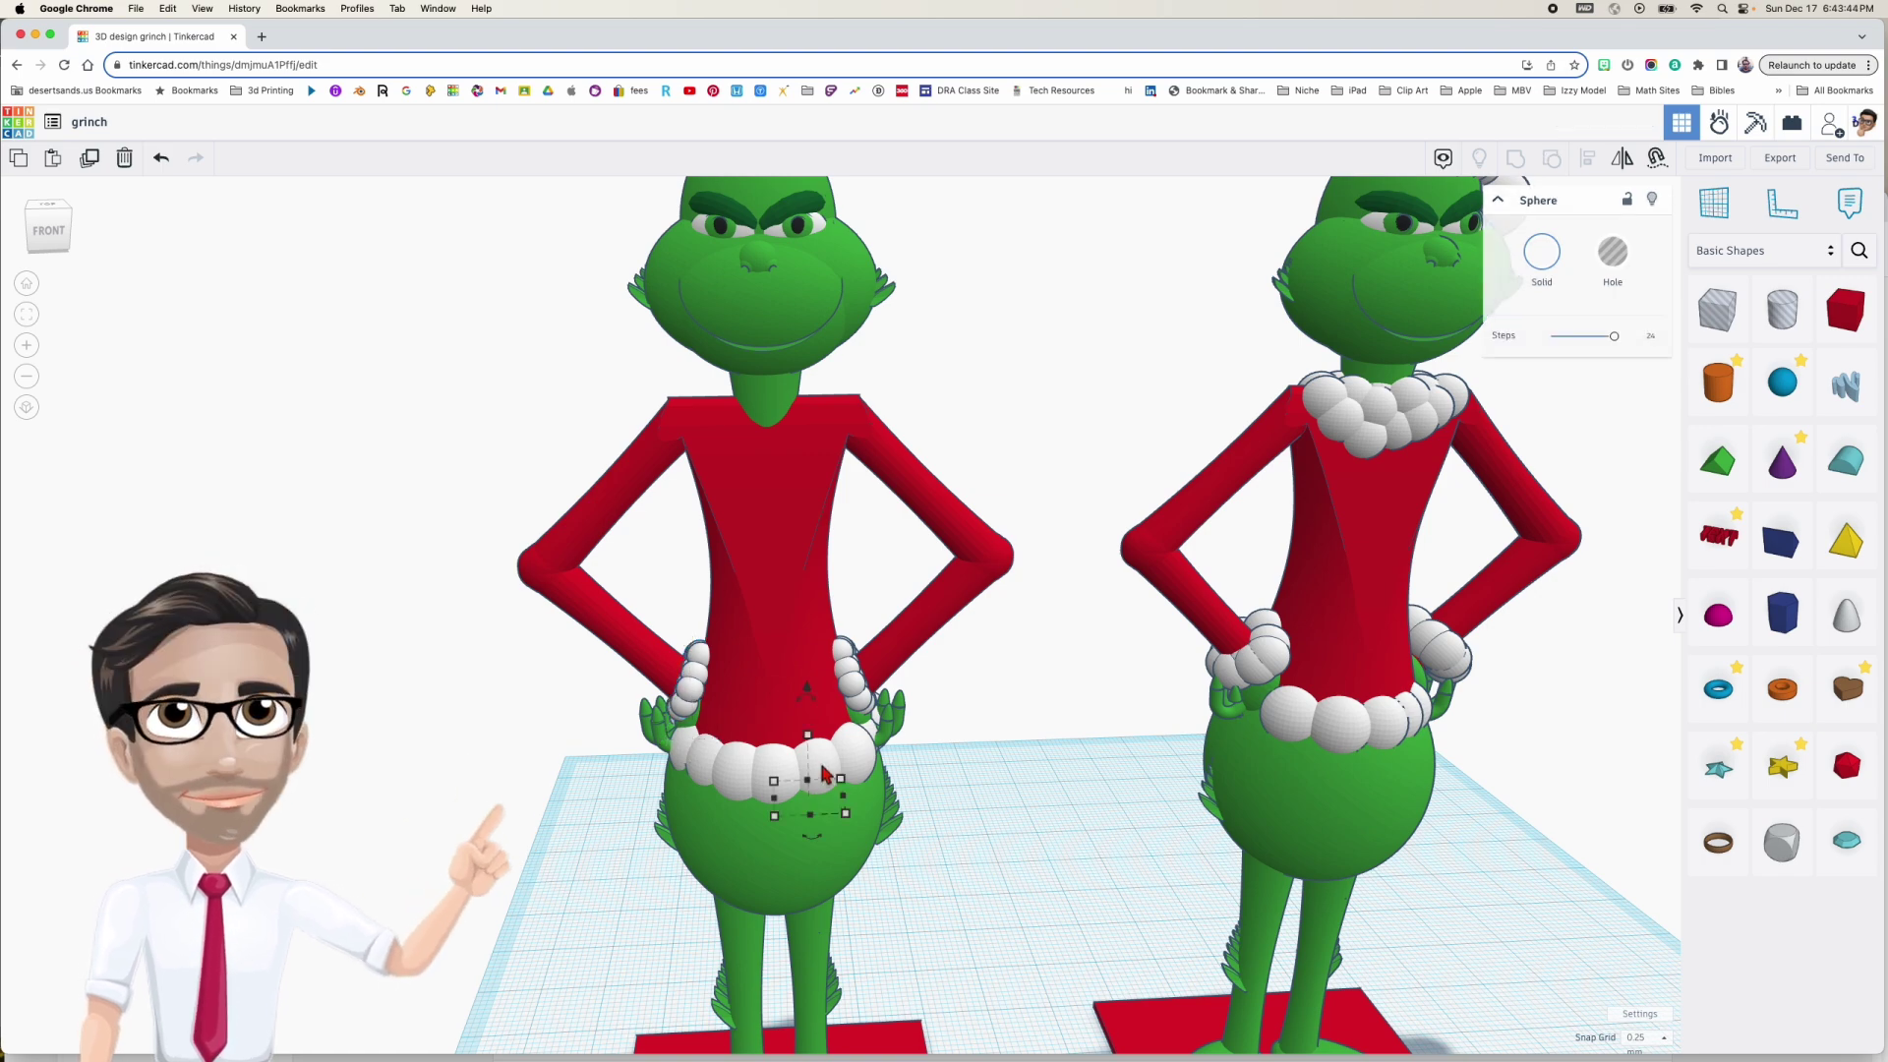
scroll(826, 747, "up", 4)
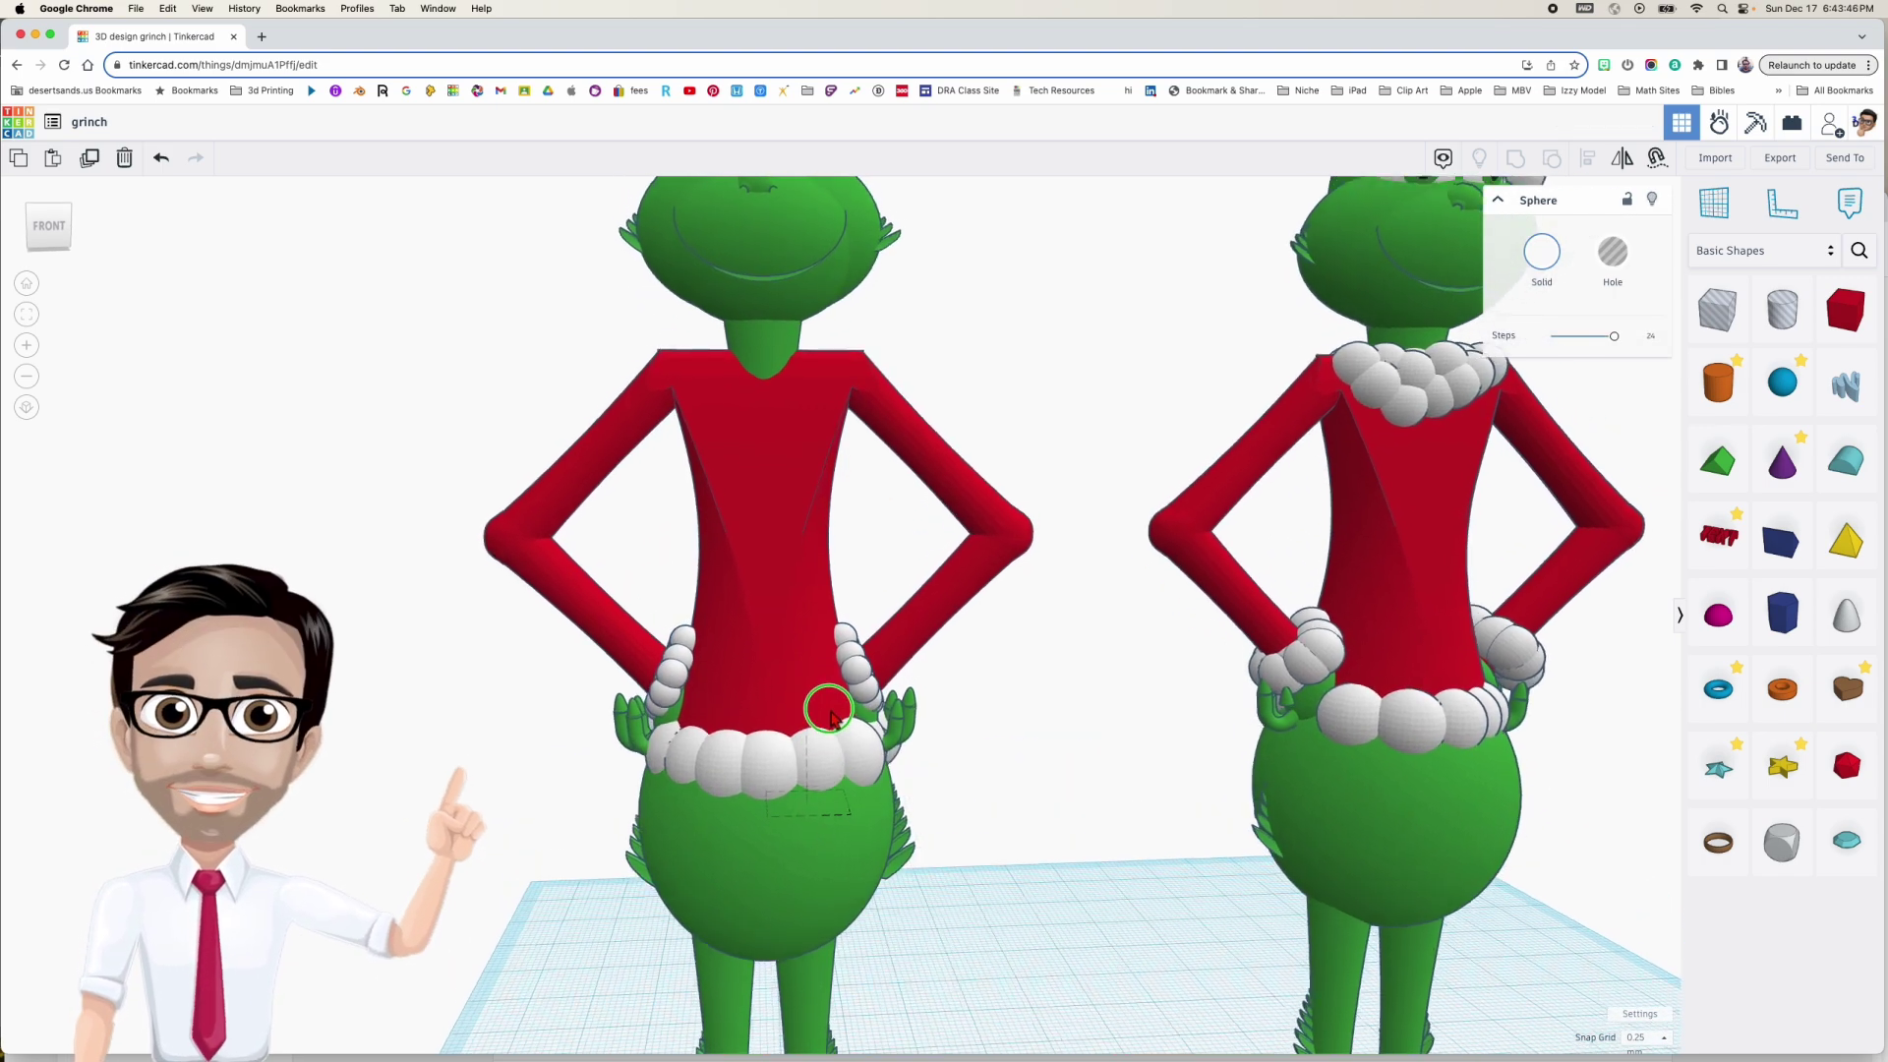
right_click_drag(831, 718, 837, 758)
scroll(850, 762, "down", 3)
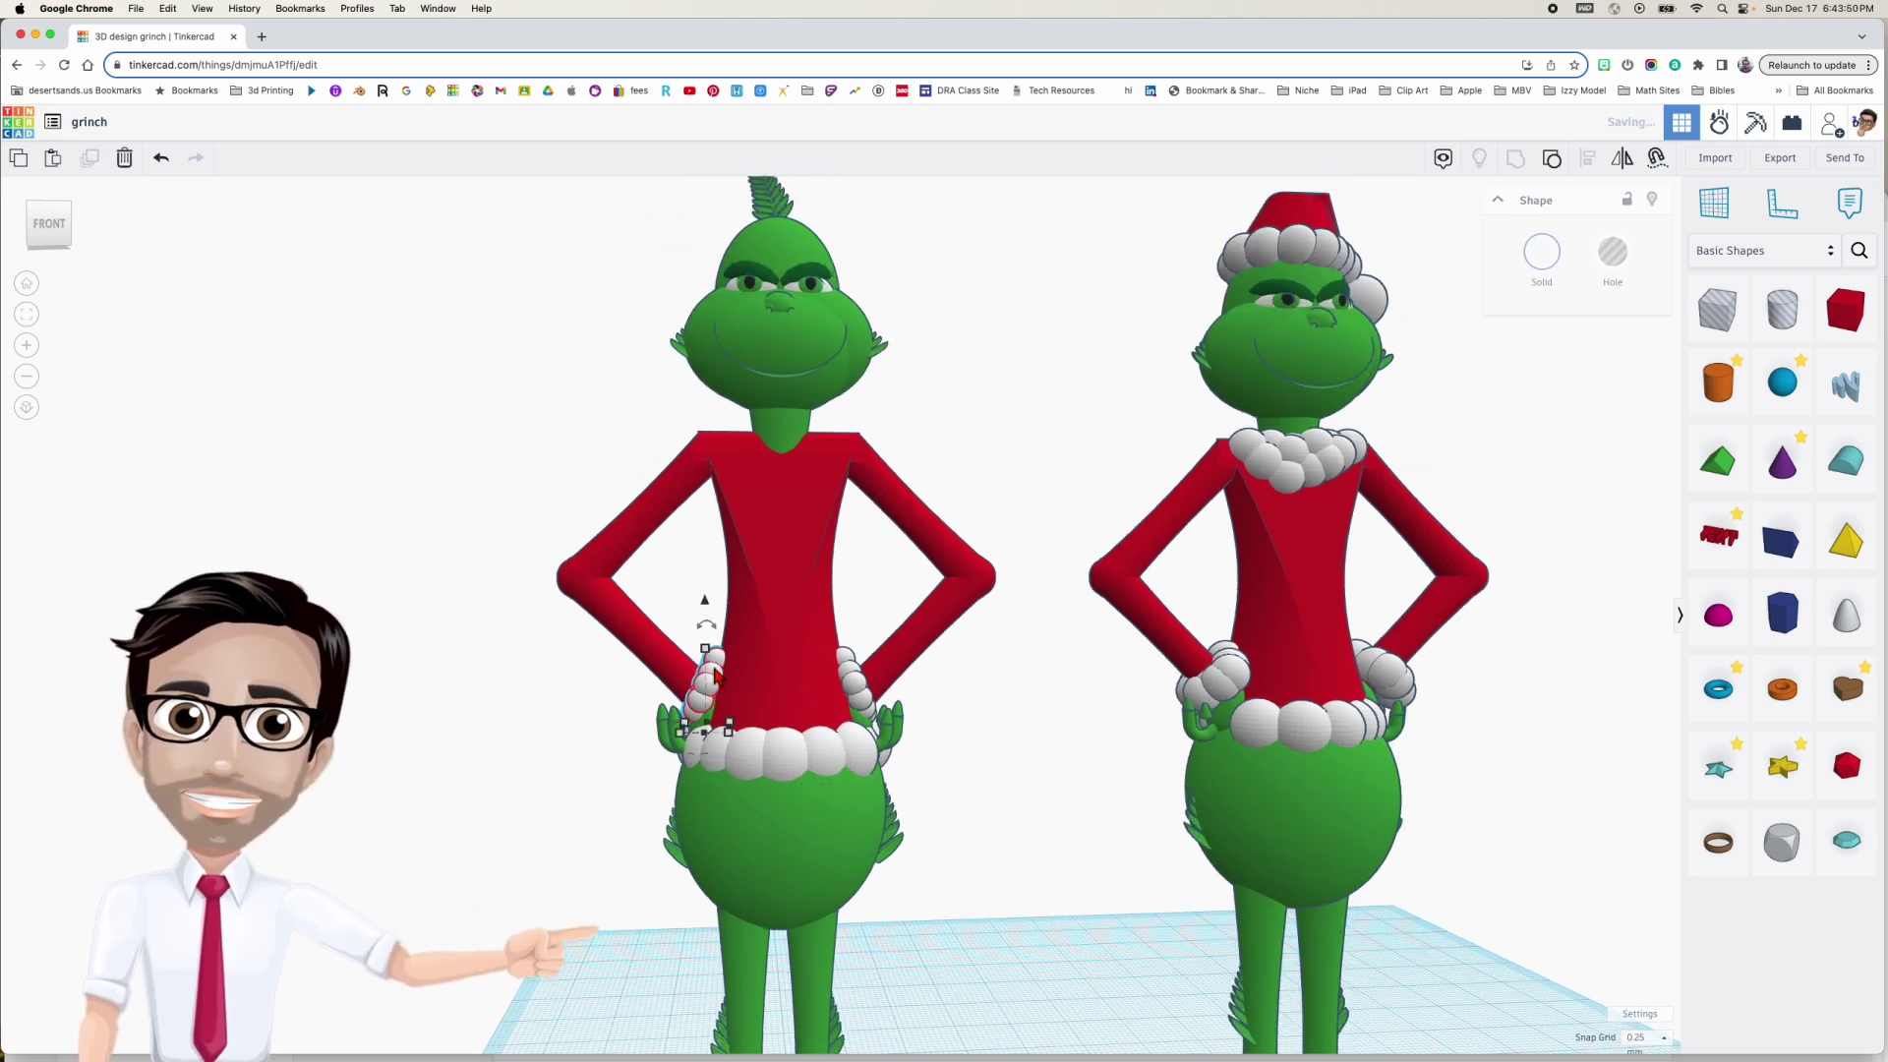
left_click(714, 678)
left_click_drag(705, 578, 705, 392)
right_click_drag(746, 433, 761, 461)
left_click_drag(714, 411, 739, 465)
right_click_drag(710, 519, 742, 547)
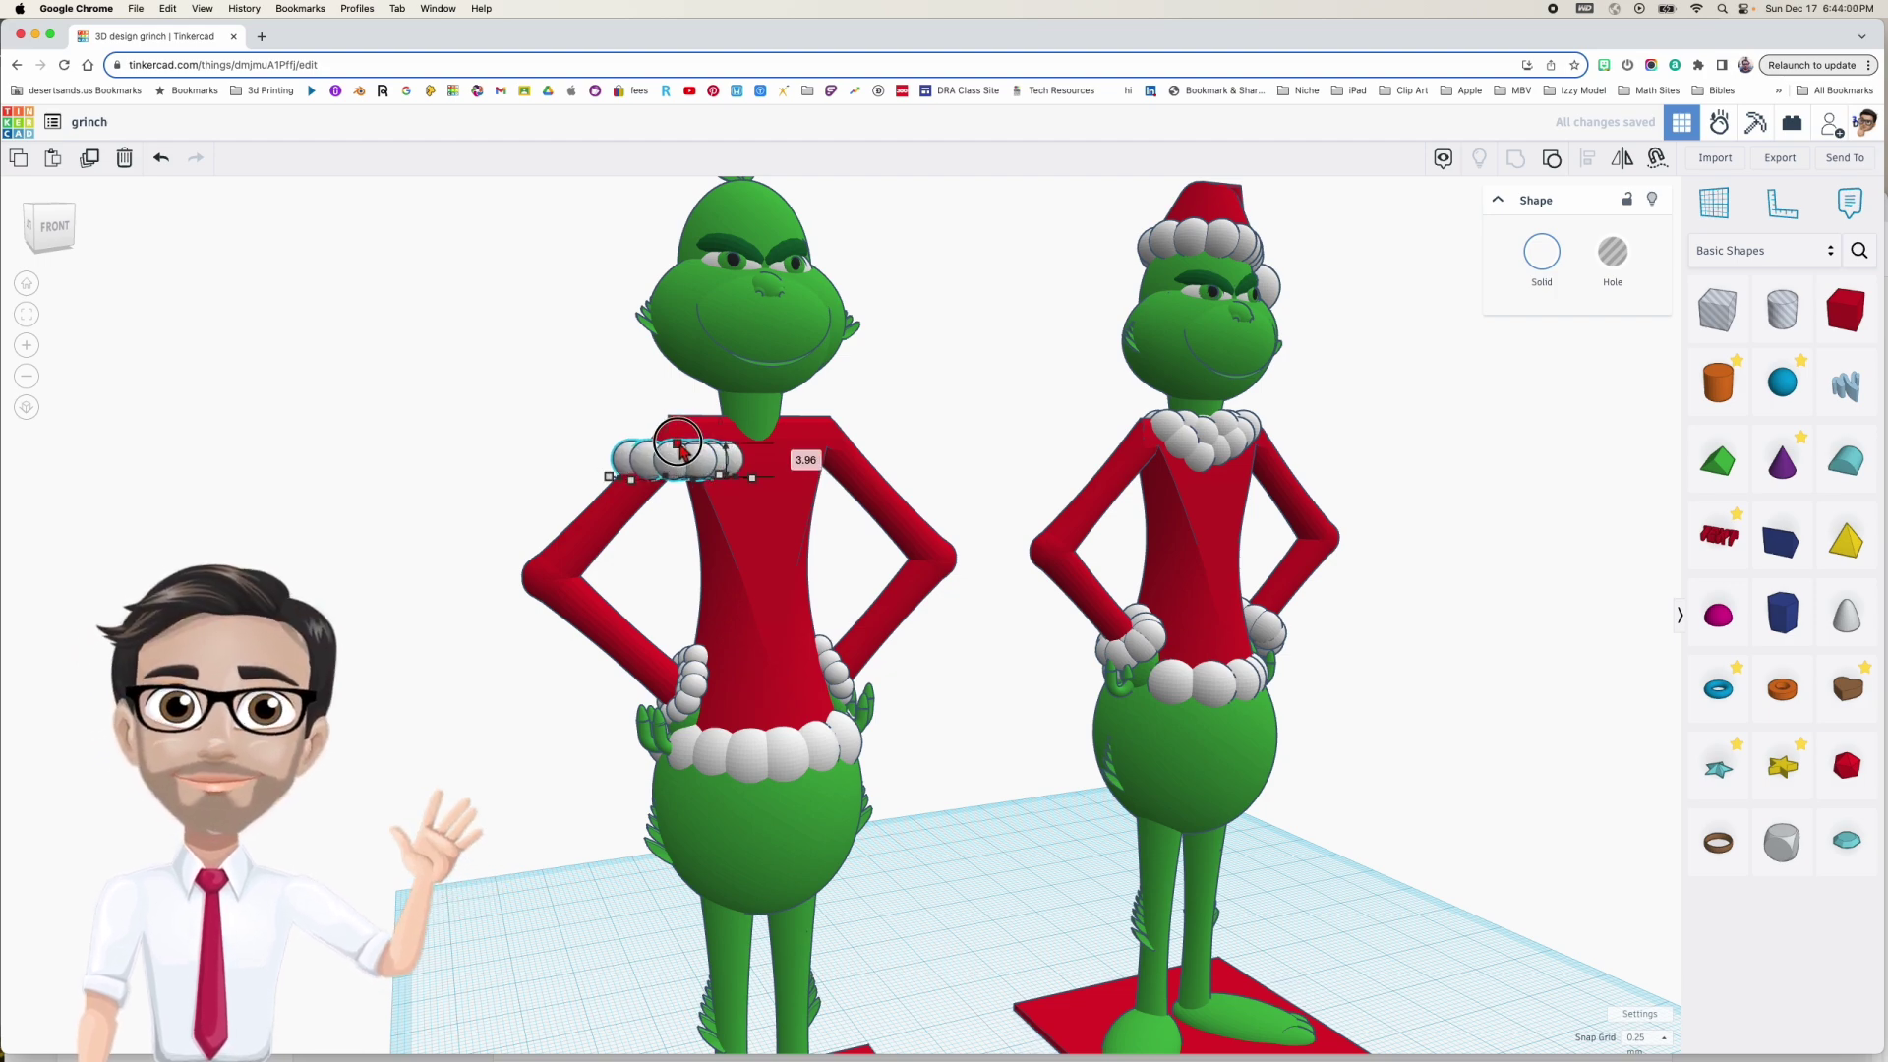
Step: Fit the flat sphere ring around the hatless Grinch's neck as a collar and ungroup it into separate spheres
right_click_drag(708, 460, 770, 477)
scroll(770, 477, "up", 3)
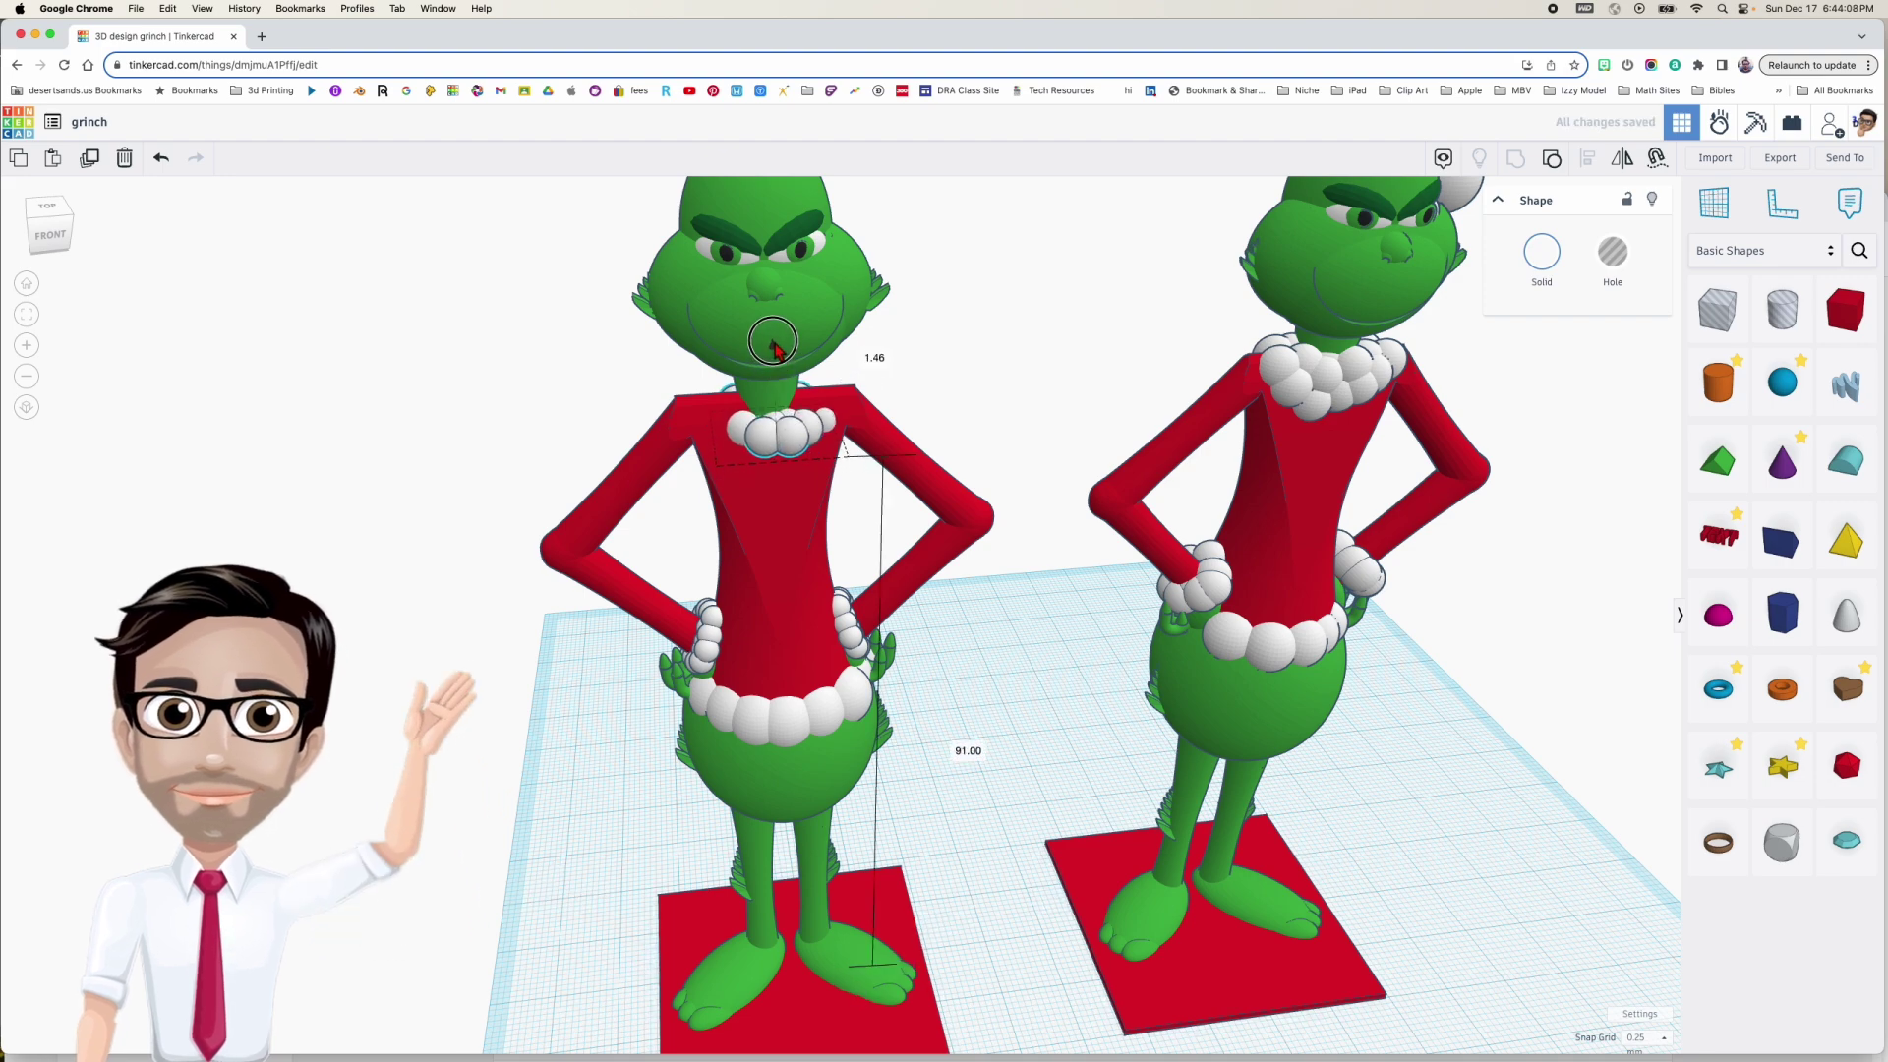
right_click_drag(777, 374, 733, 675)
scroll(728, 532, "up", 1)
left_click(1016, 686)
left_click(733, 674)
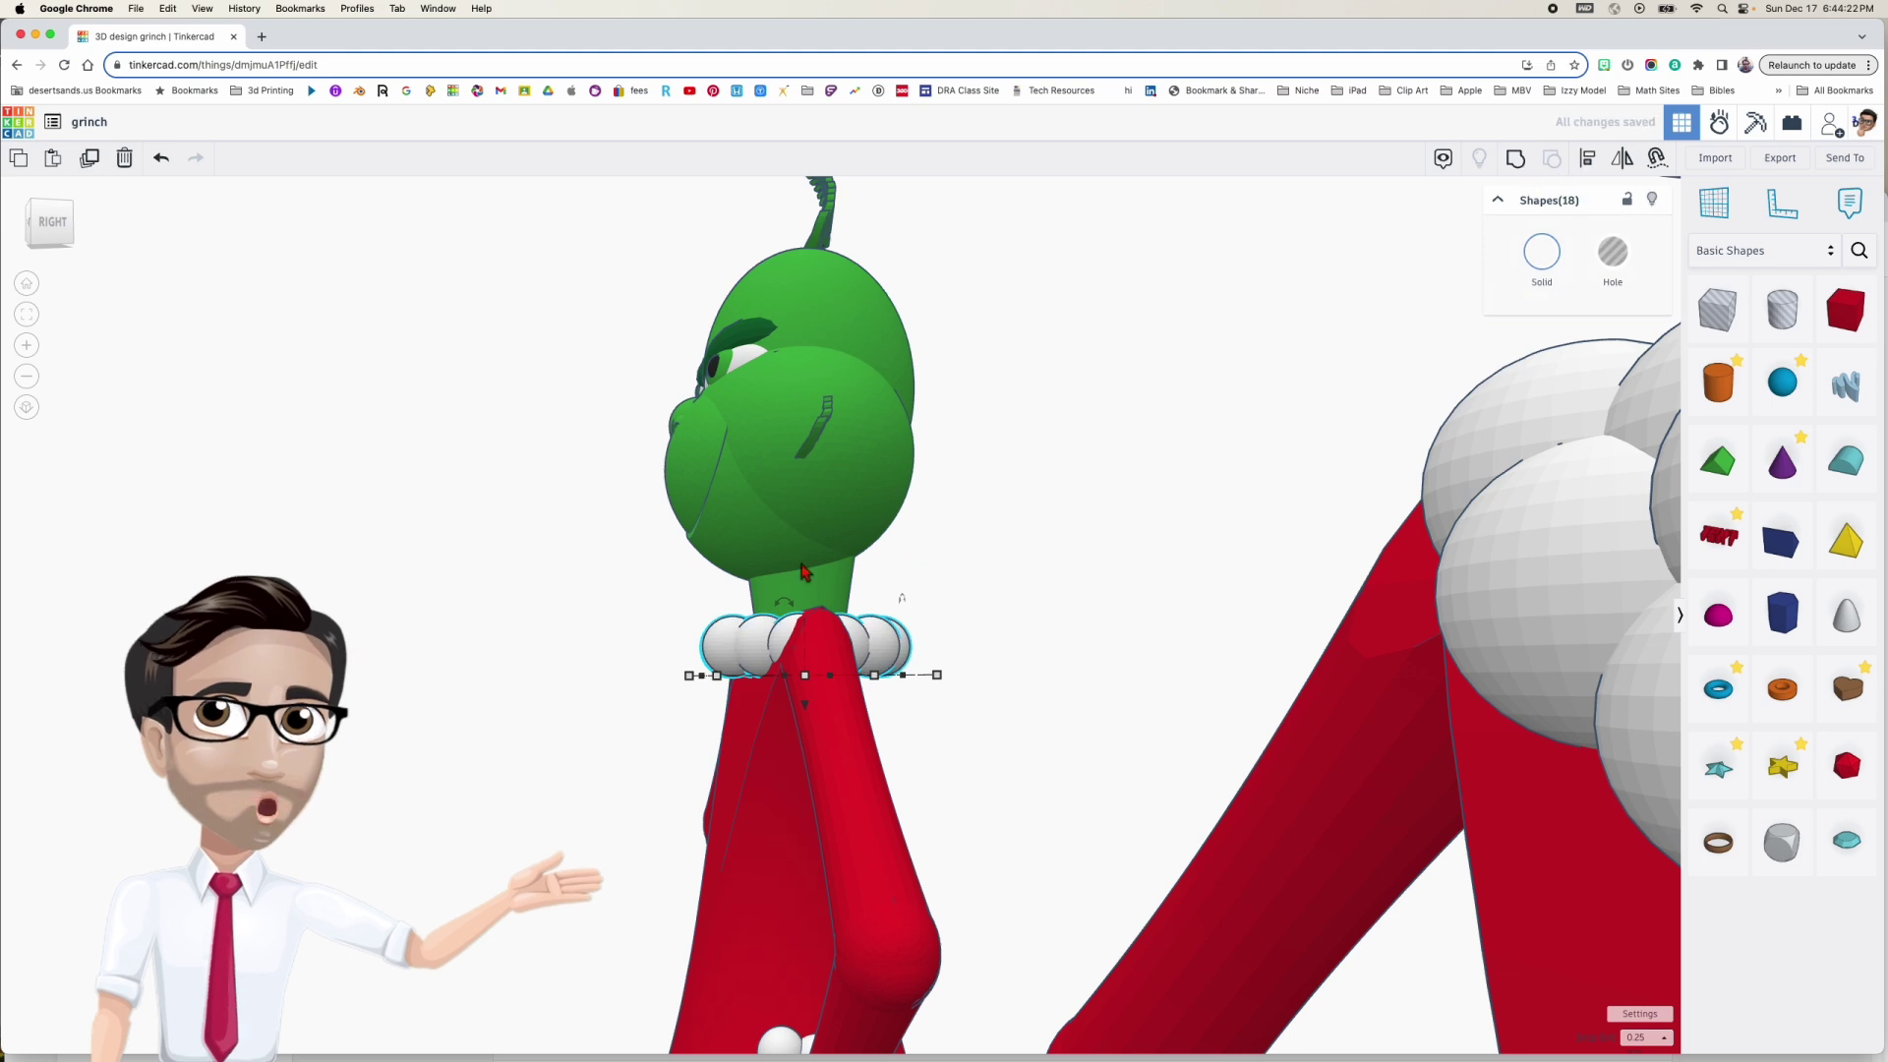
Step: Move the protruding front collar spheres back until they rest against the red chest
scroll(803, 570, "up", 10)
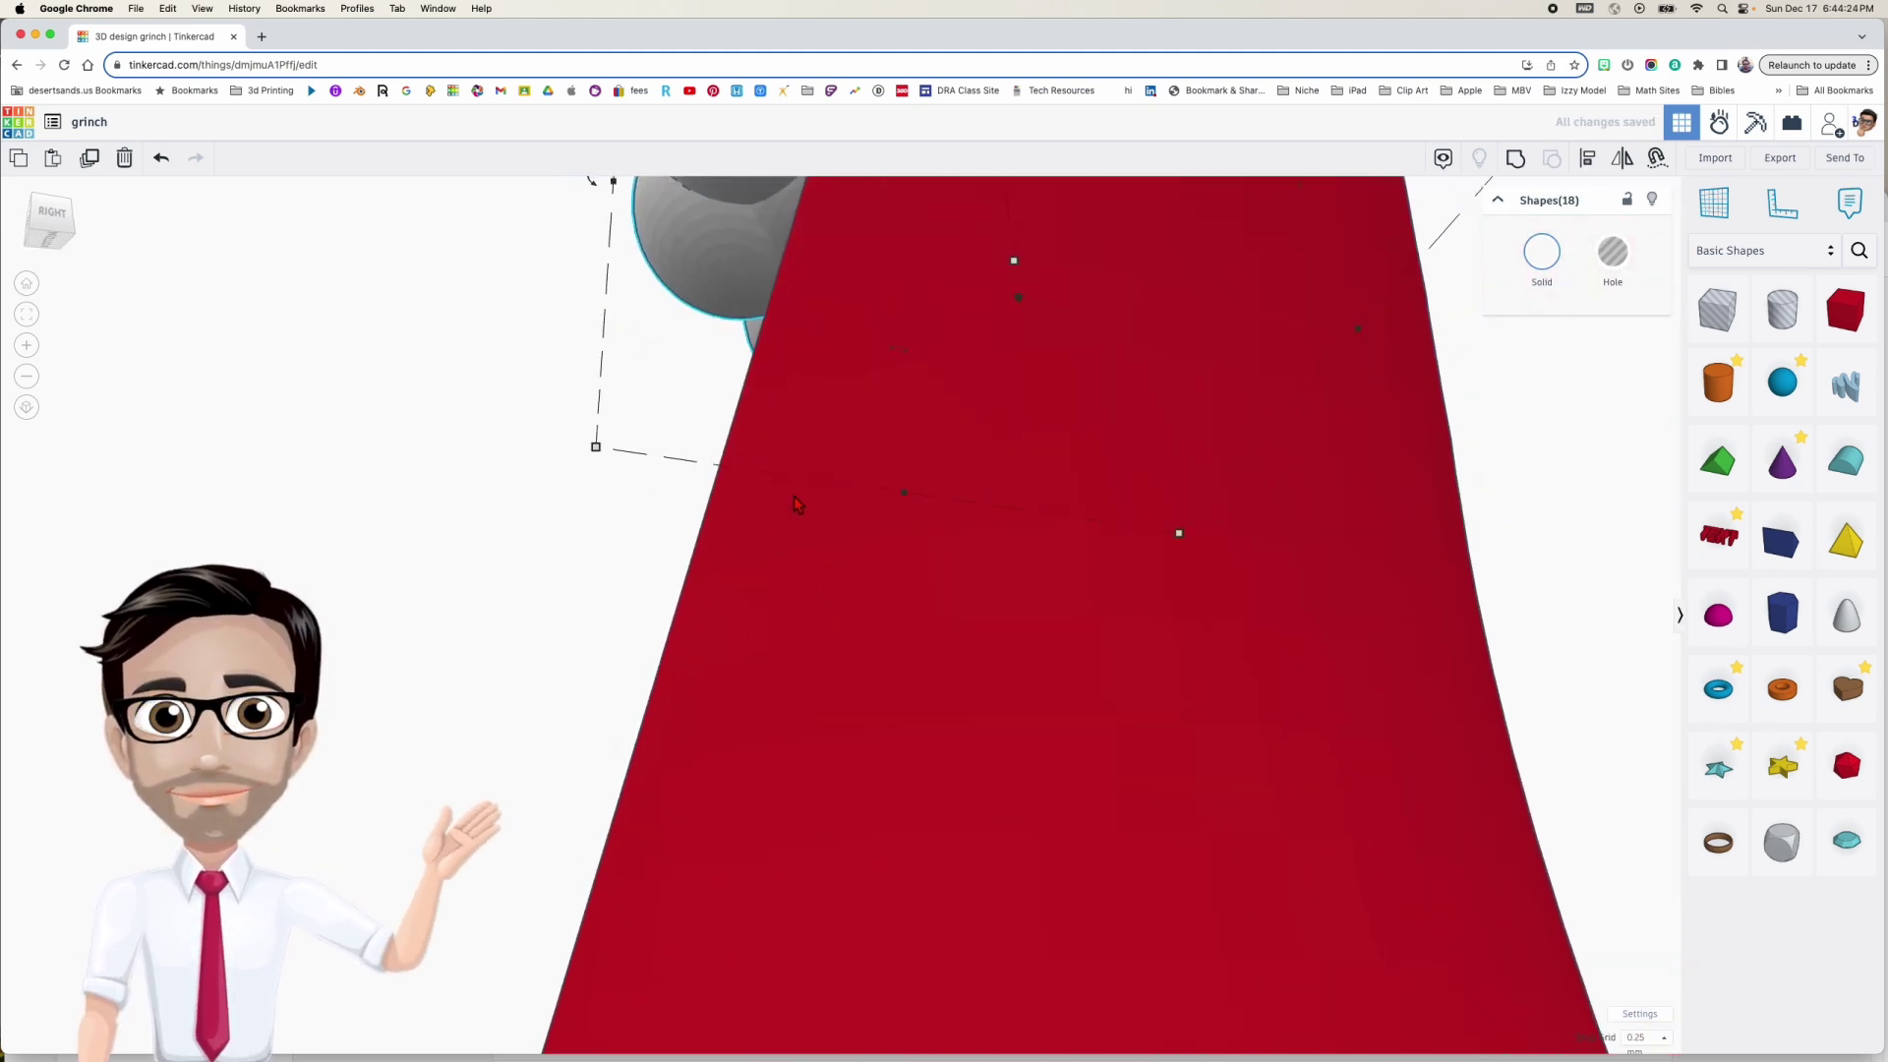
right_click_drag(793, 497, 879, 536)
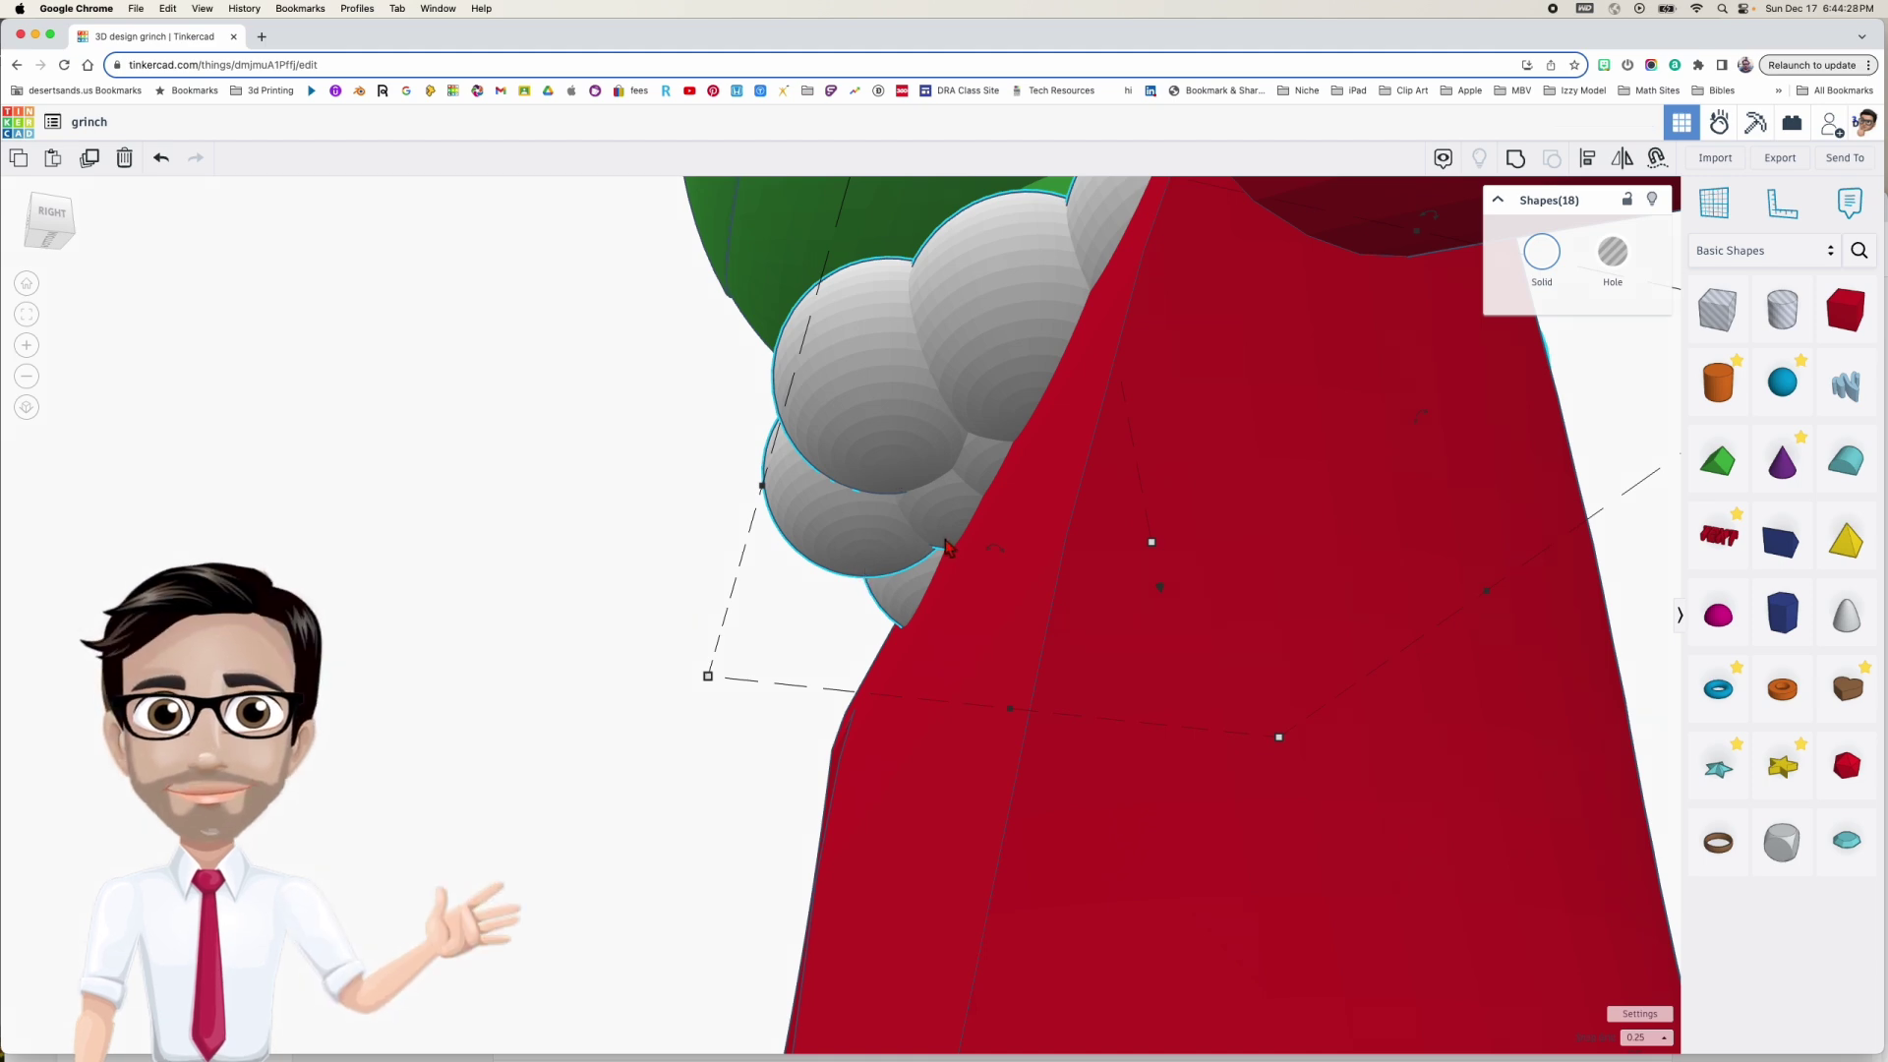
left_click(692, 448)
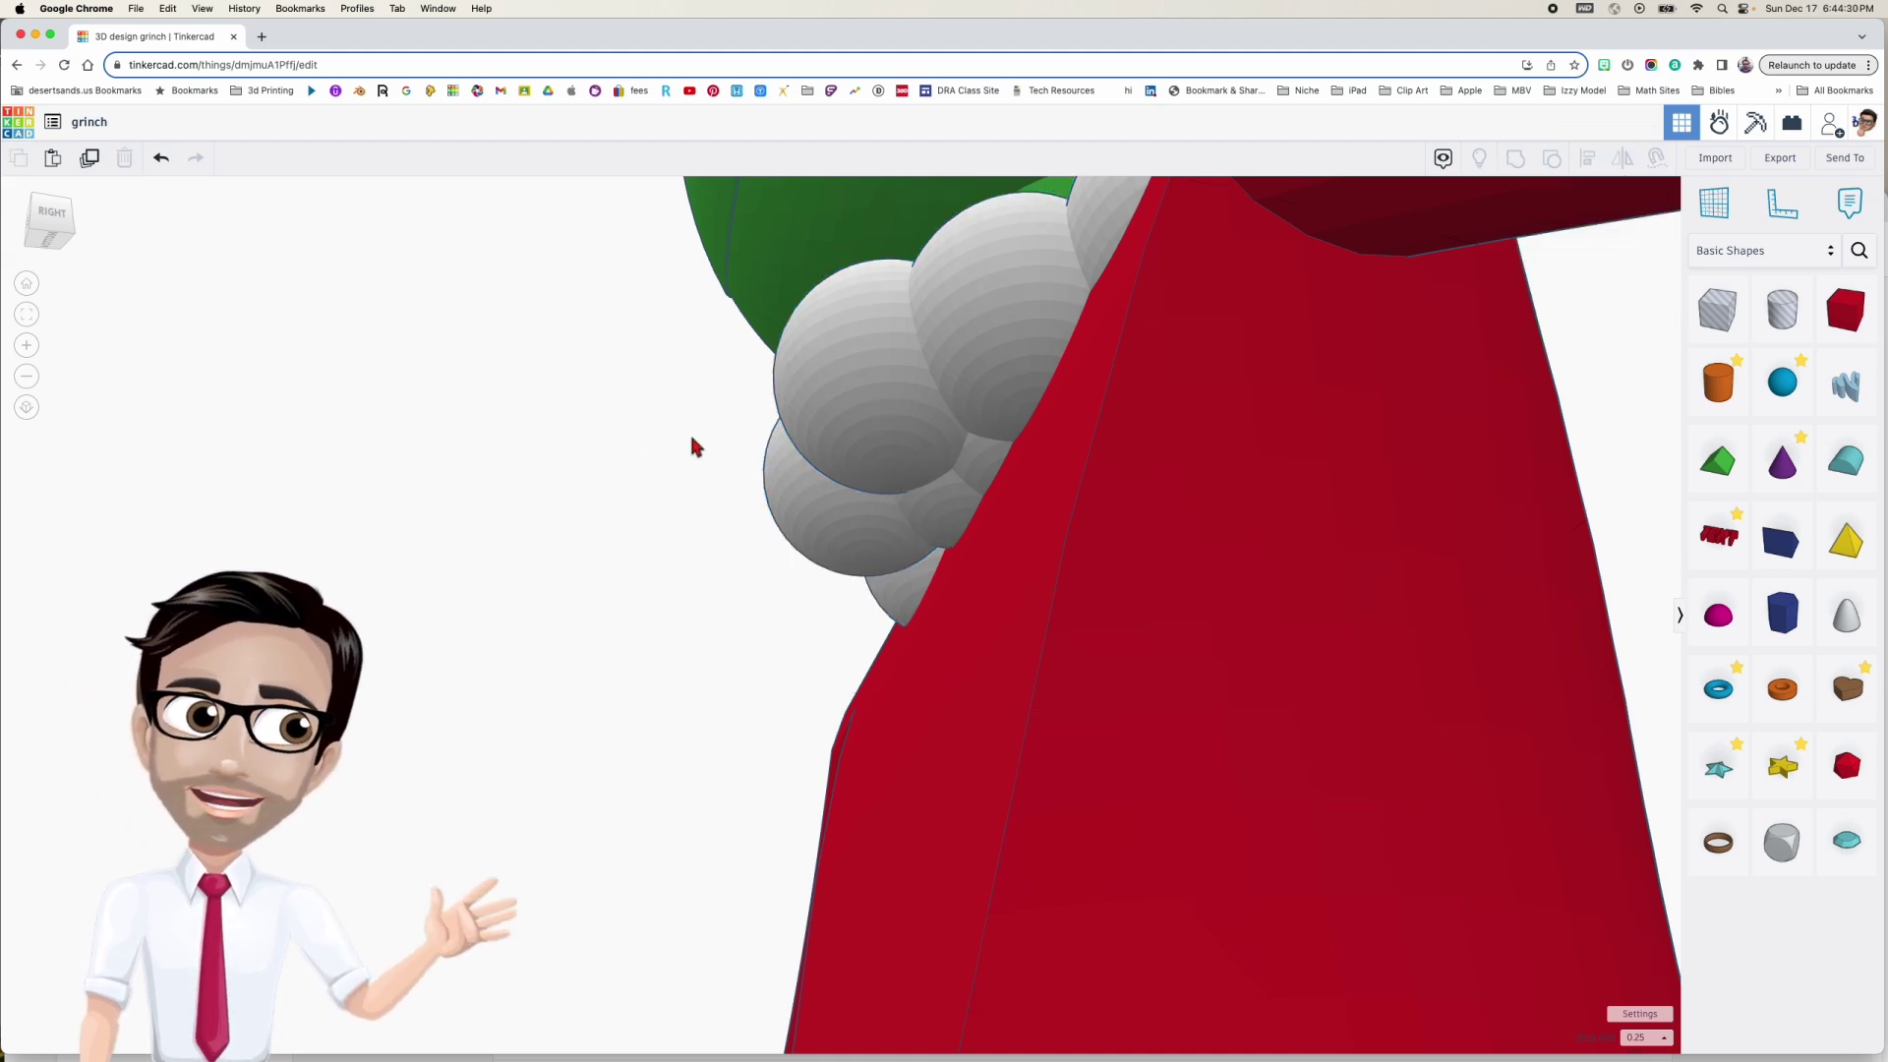
left_click(866, 437)
key("Right")
key("Right")
key("Right")
key("Right")
key("Right")
key("Right")
key("Right")
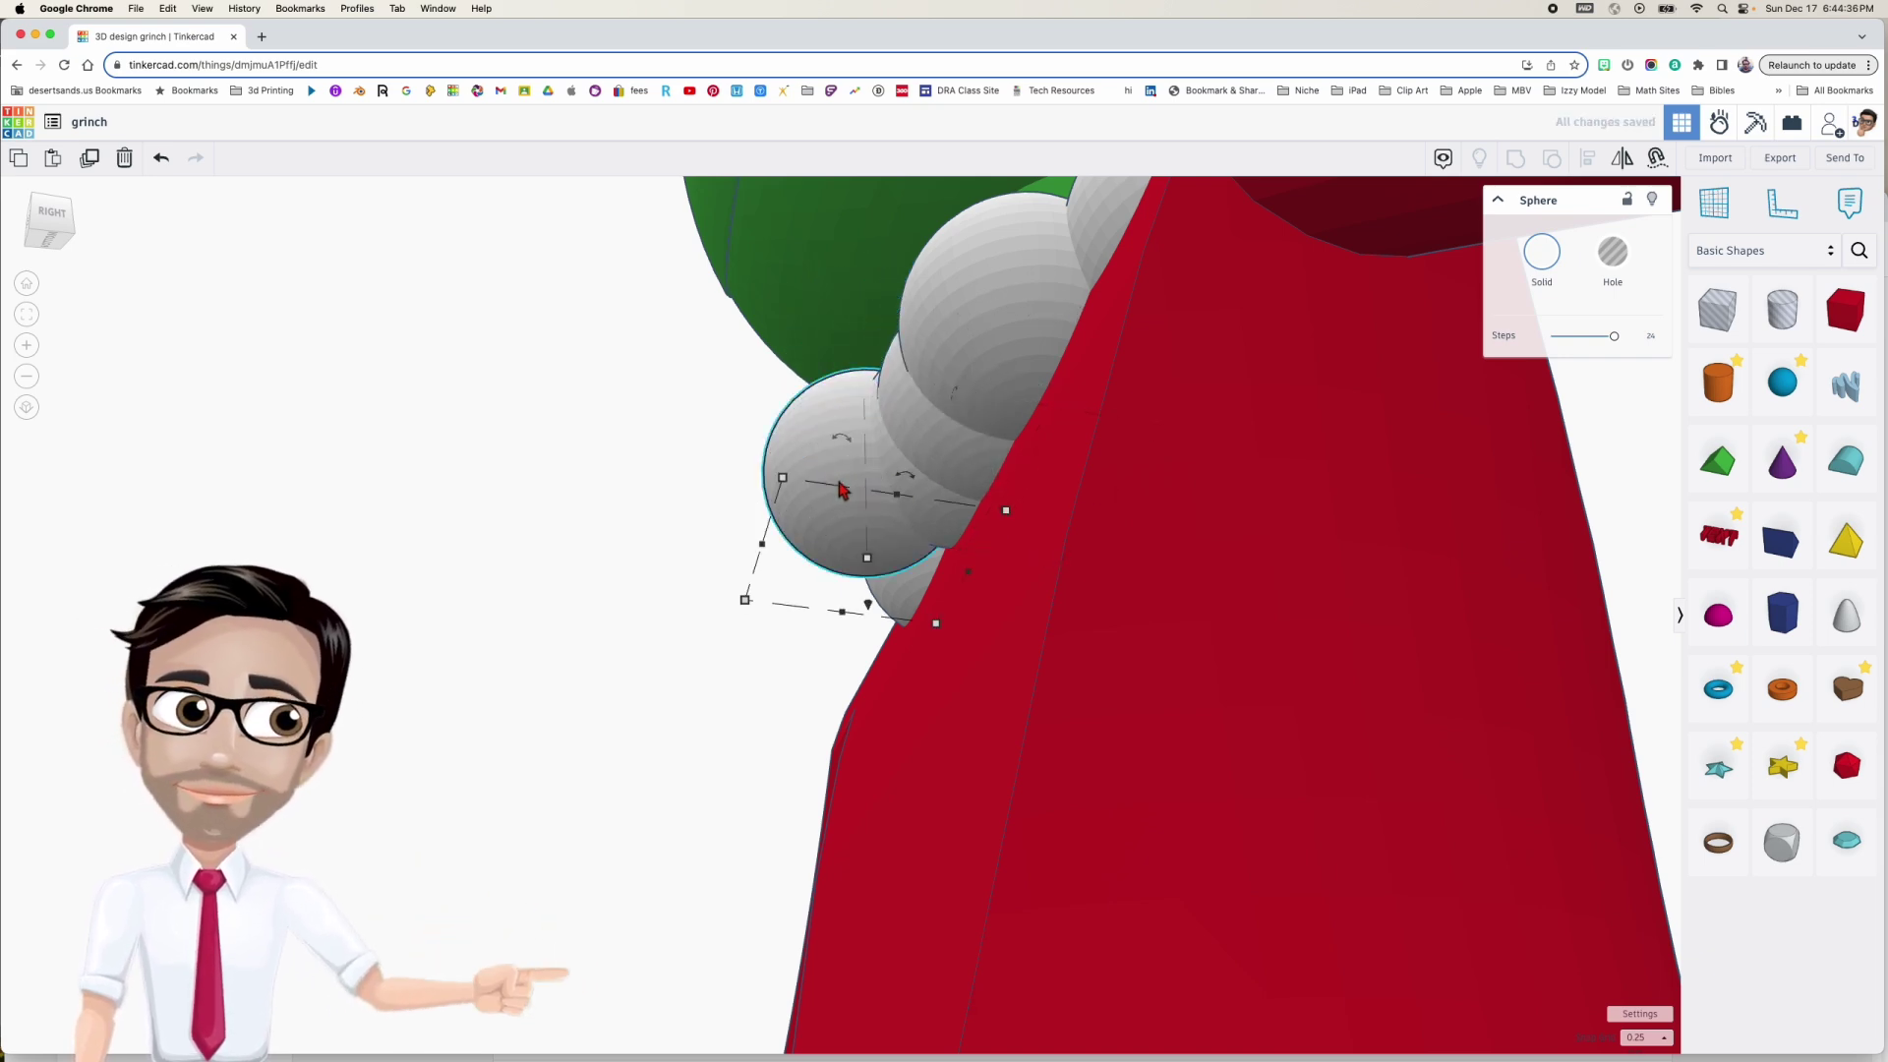
key("Right")
key("Right")
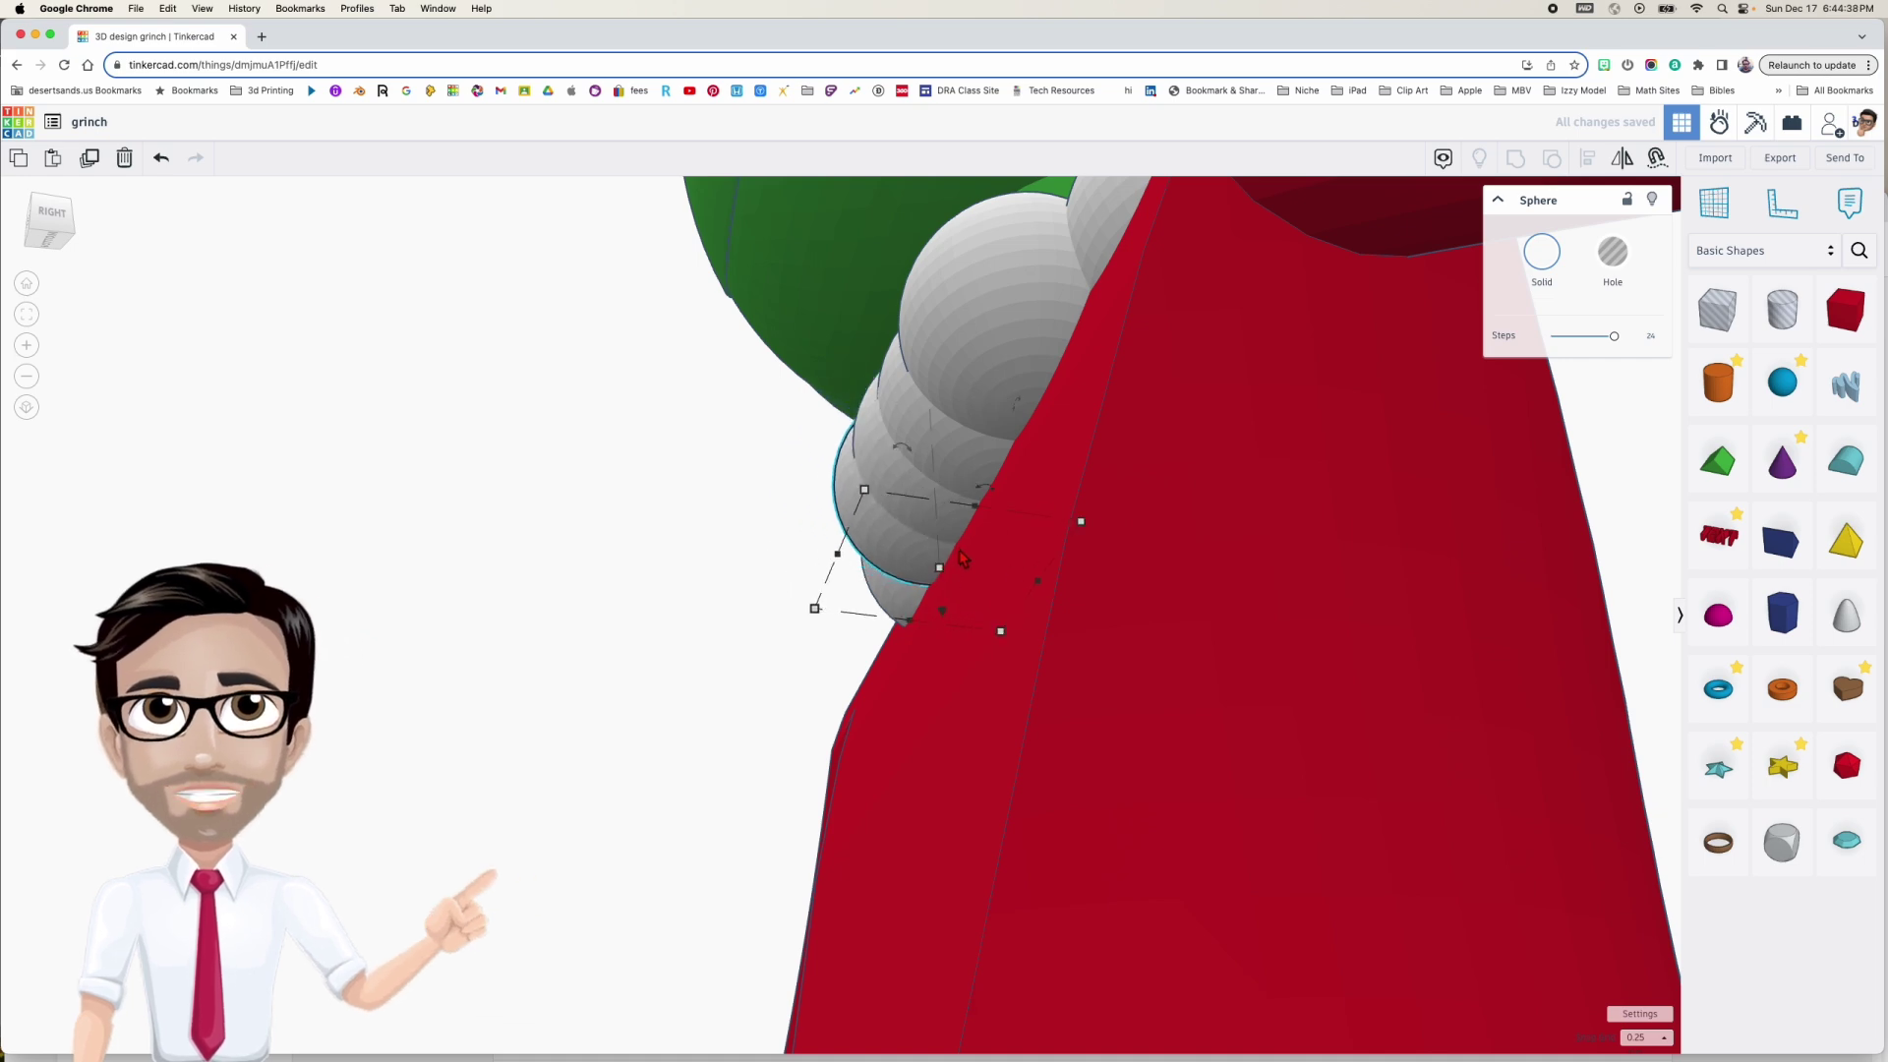
Step: Lower two of the front collar spheres onto the chest and shift the neighbouring sphere sideways for an uneven edge
right_click_drag(1030, 423, 1404, 677)
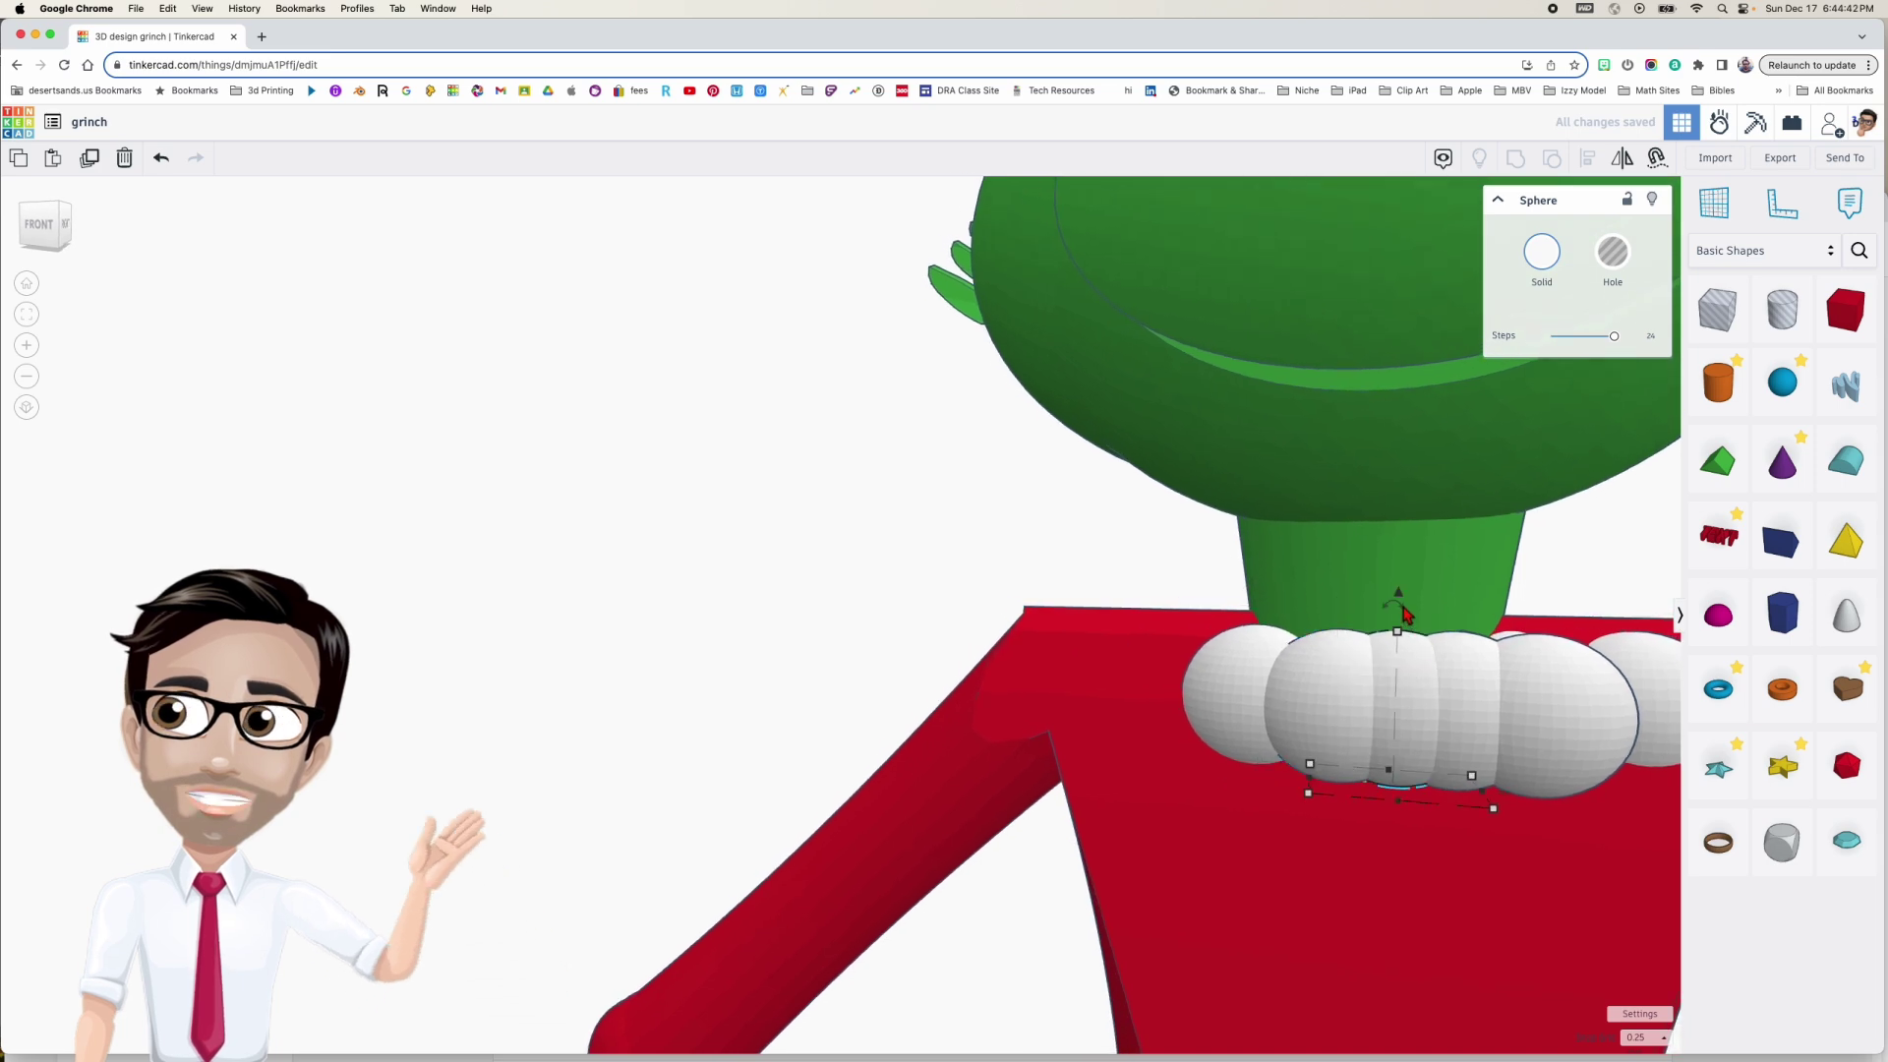
left_click_drag(1401, 605, 1415, 646)
left_click(1335, 679)
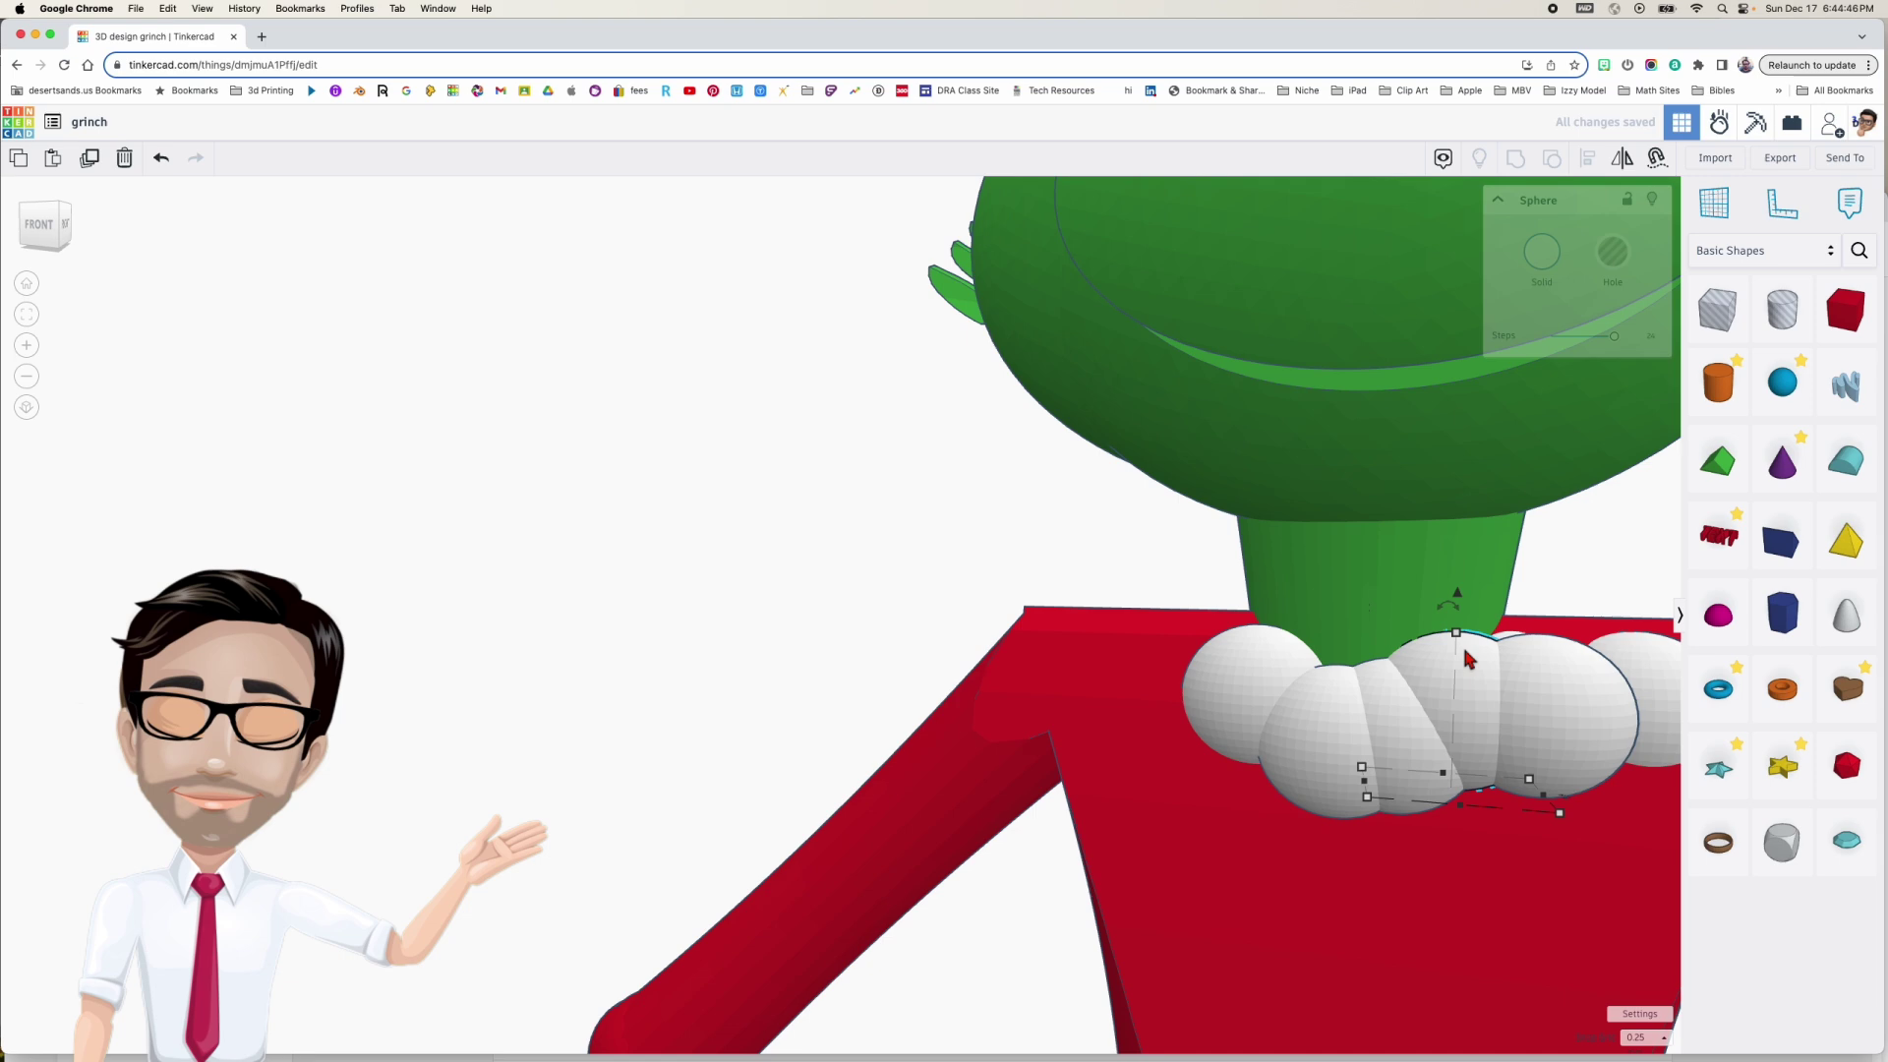
left_click_drag(1459, 595, 1462, 627)
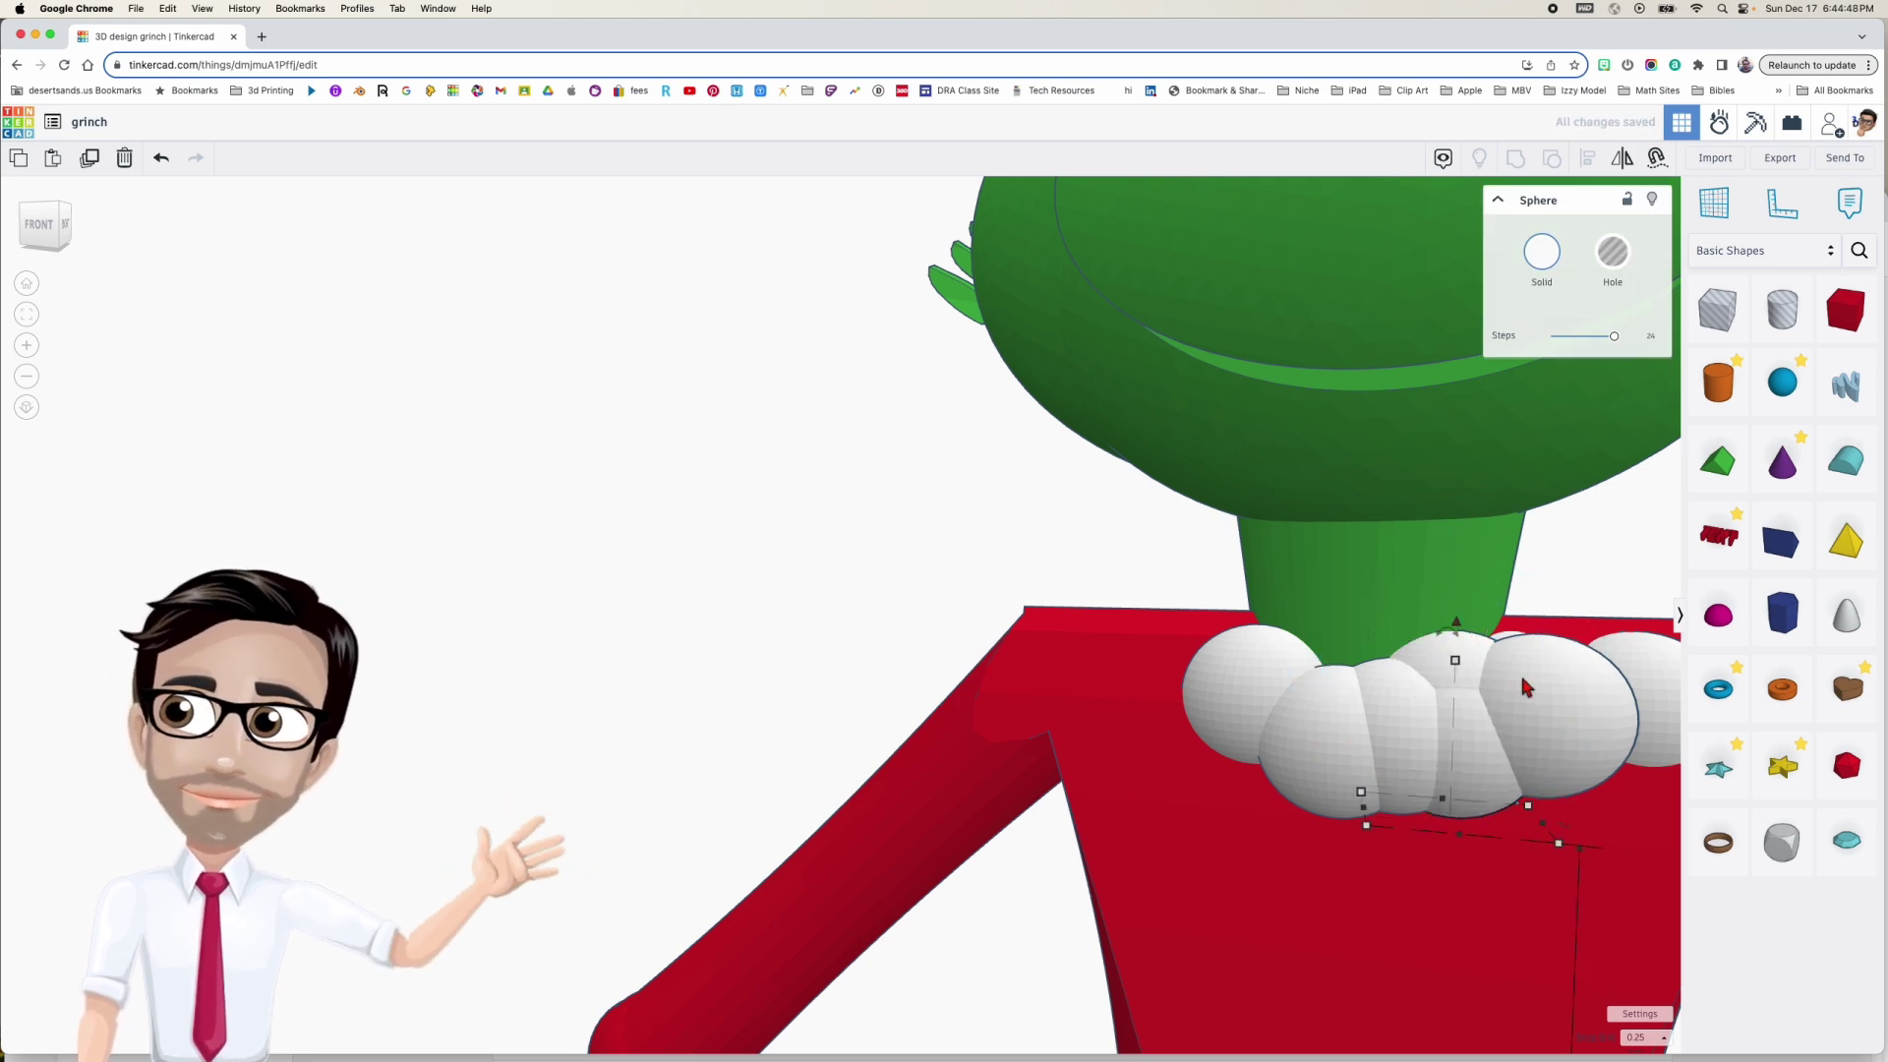
left_click_drag(1523, 686, 1582, 678)
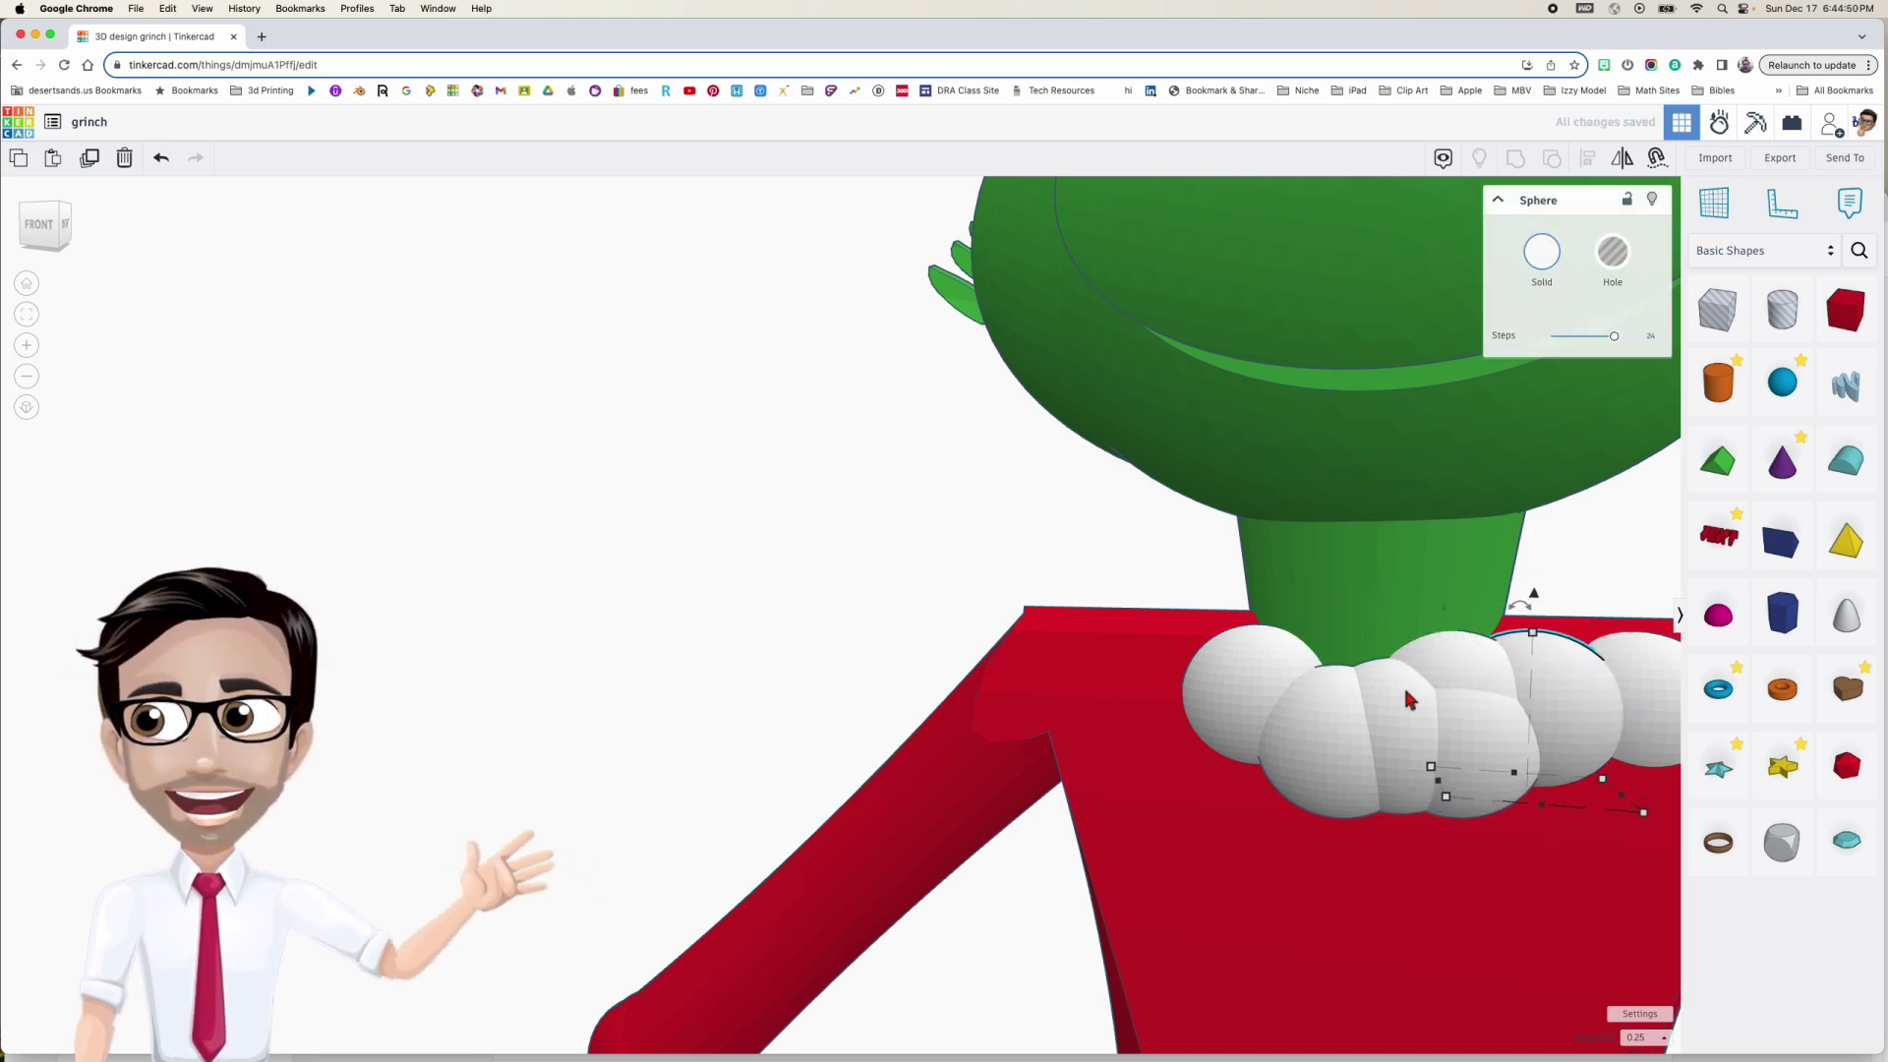
Step: Pick the collar sphere by the right shoulder and raise it by 1.00
left_click(1269, 678)
left_click(1241, 673)
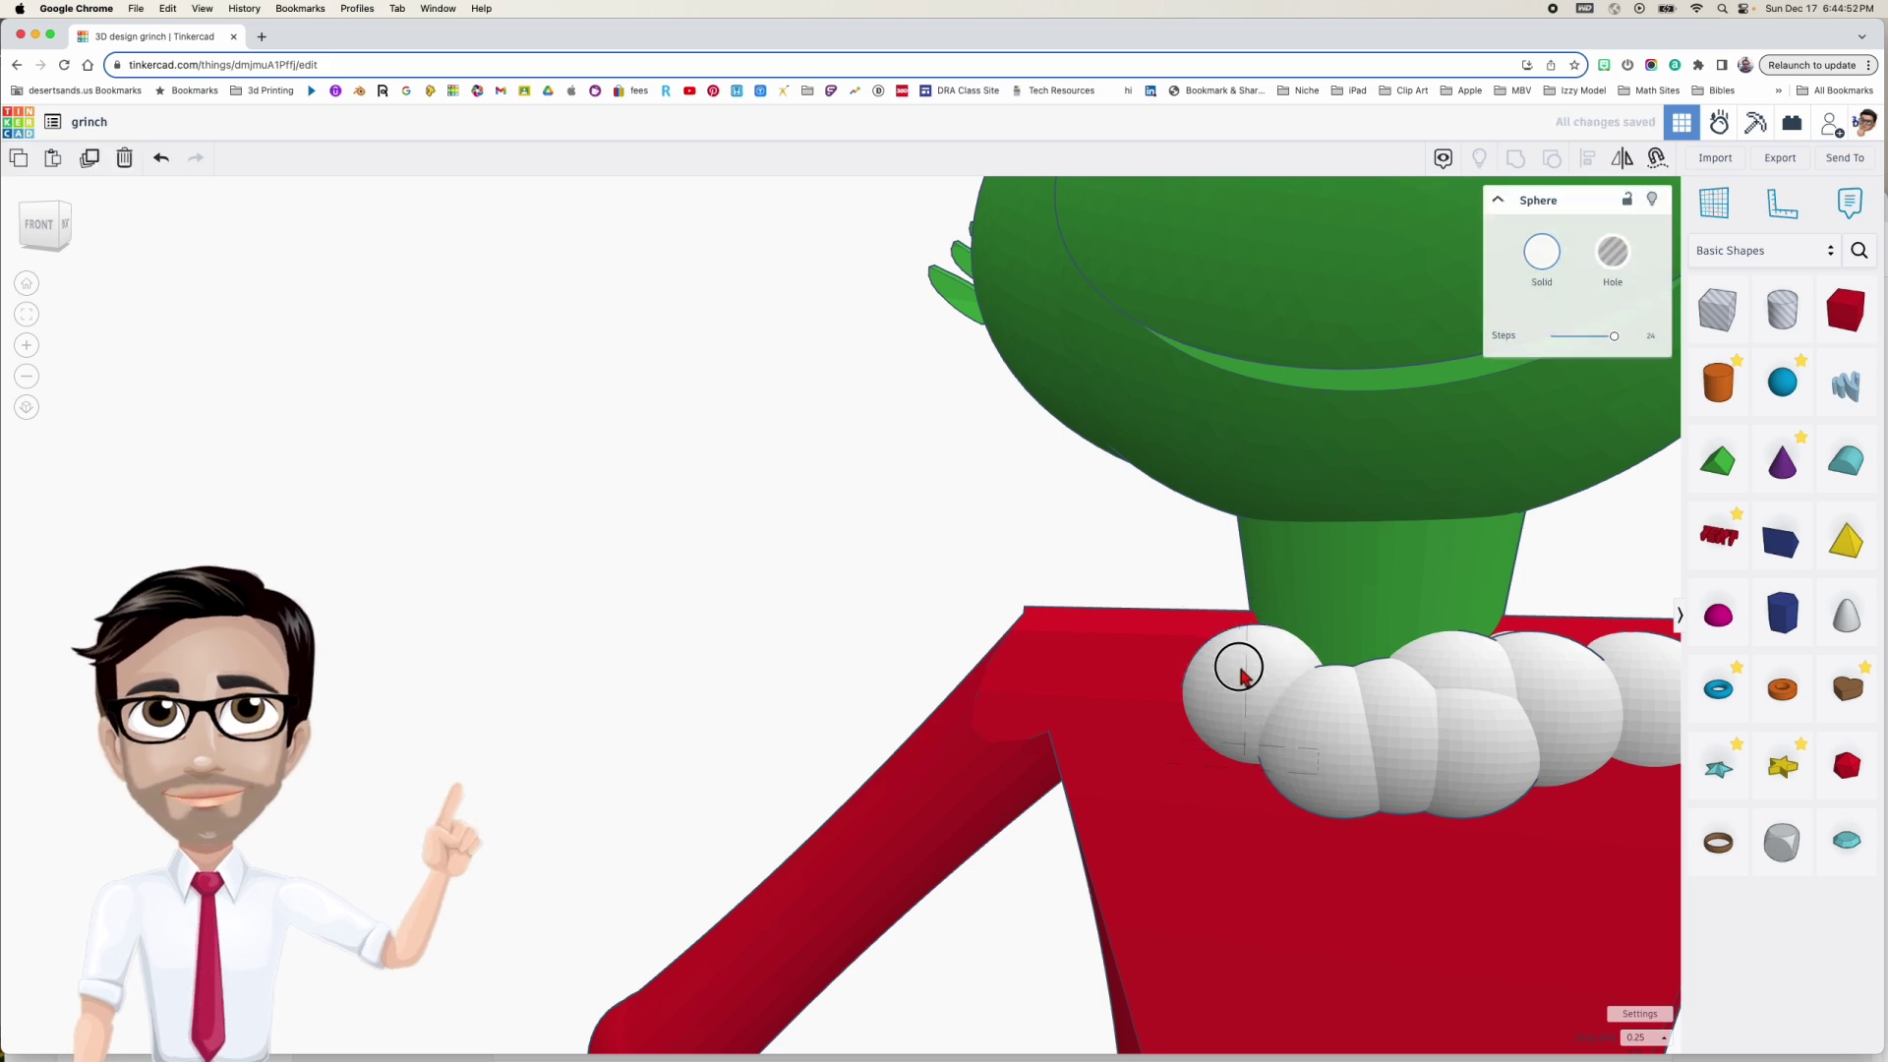
left_click_drag(1223, 585, 1222, 554)
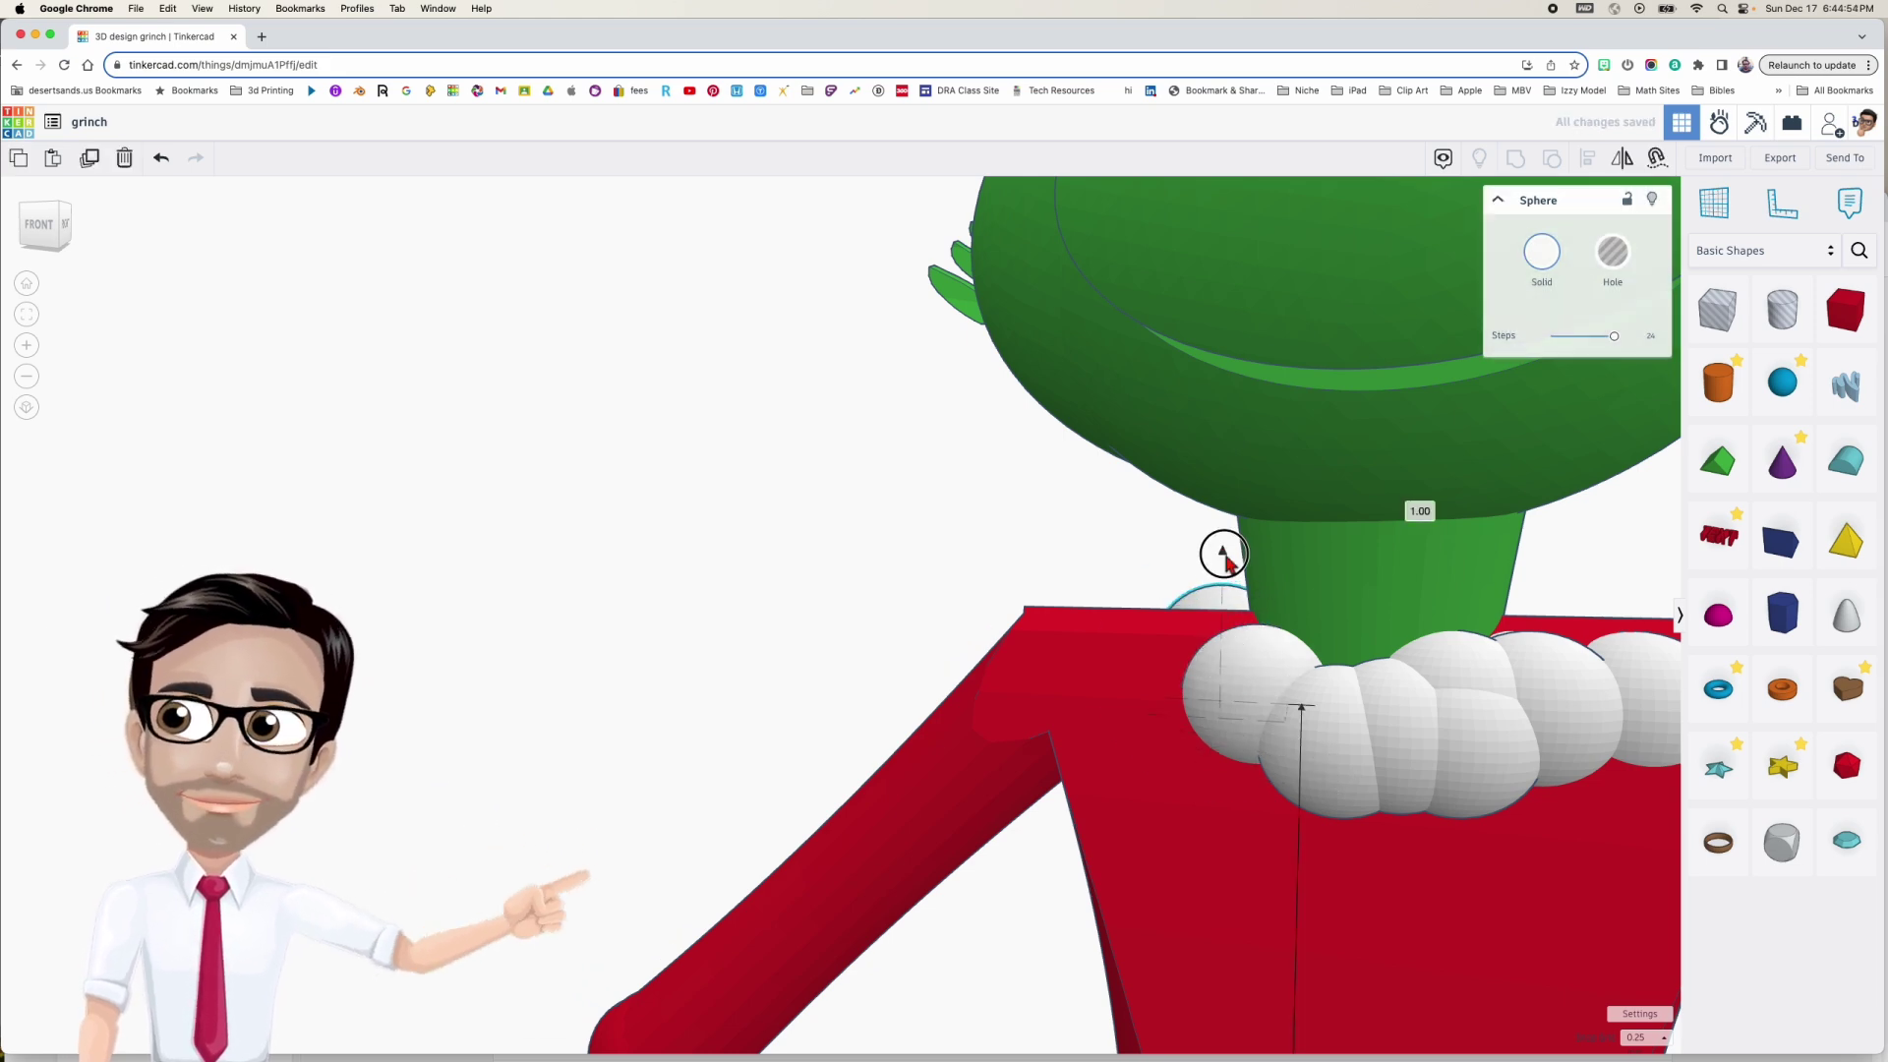
Step: Duplicate the shoulder sphere and shift and lower the copy to cover the collar's gap over the right shoulder
right_click_drag(1257, 649, 1224, 669)
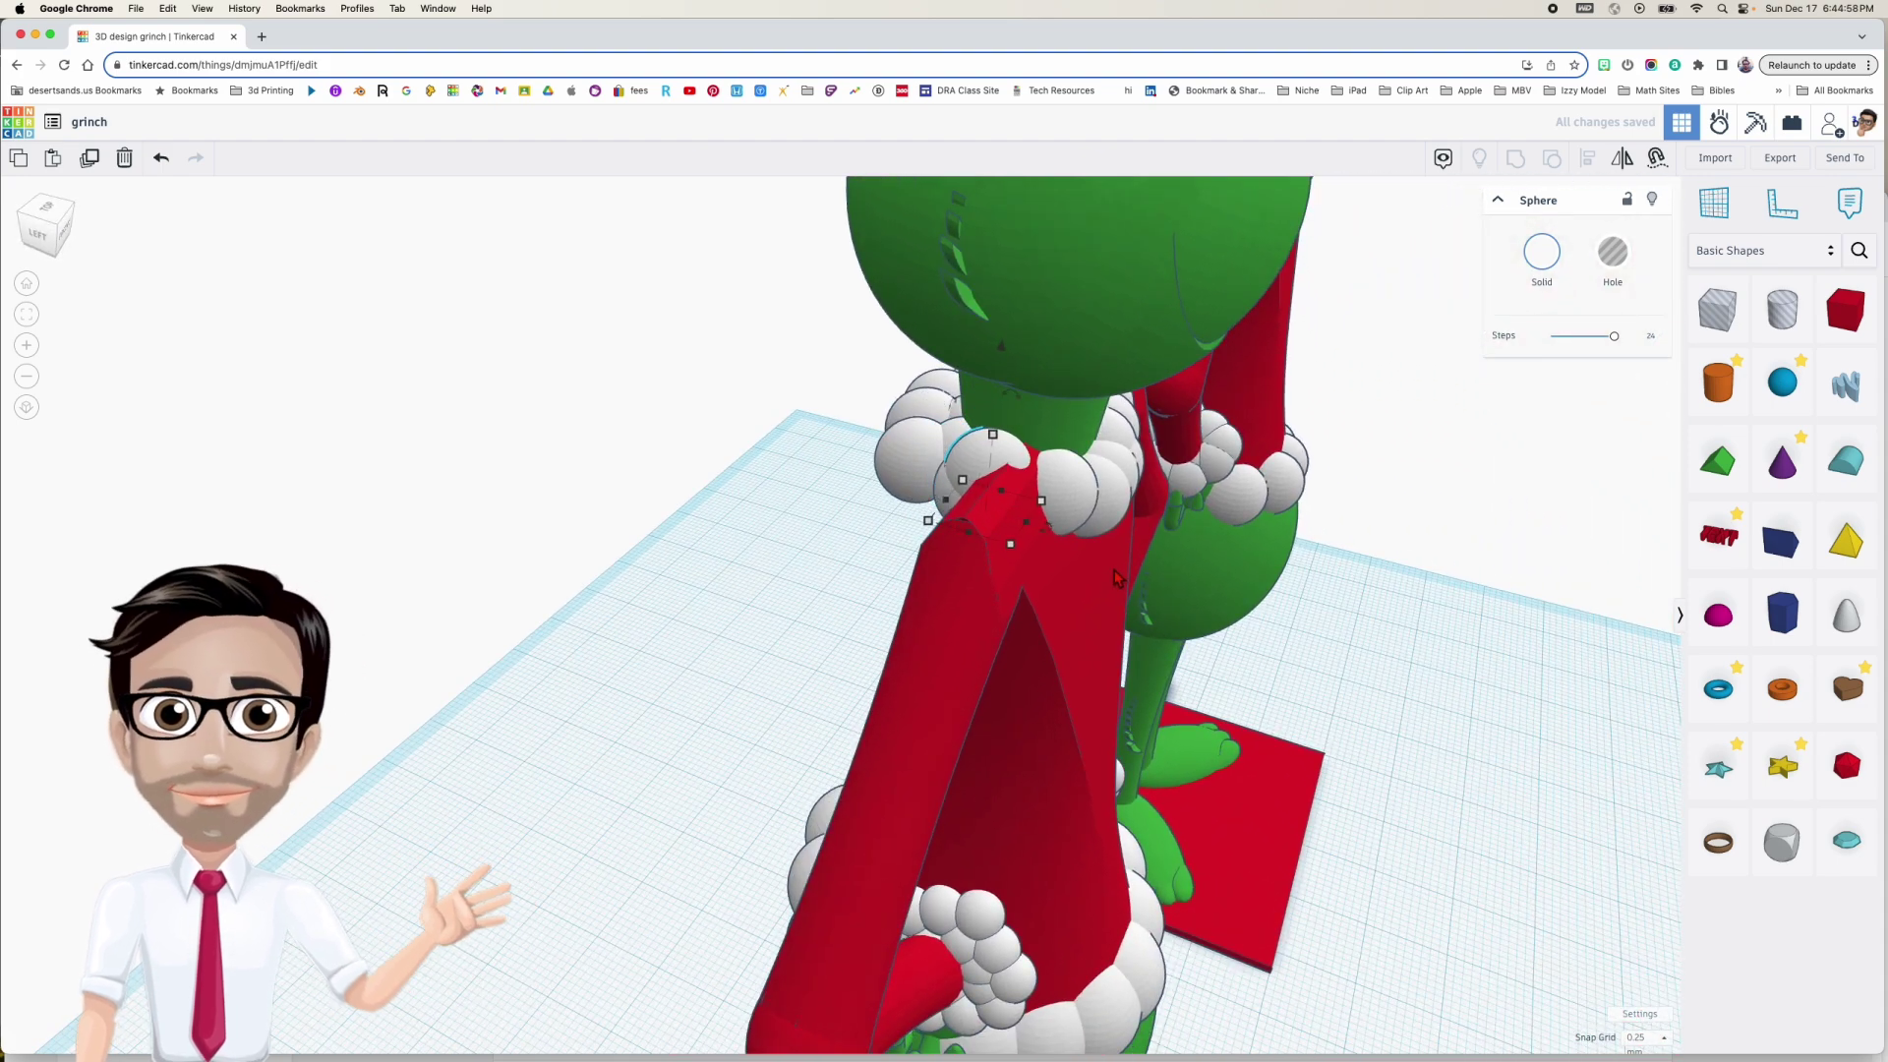
key("super+d")
key("shift+Left")
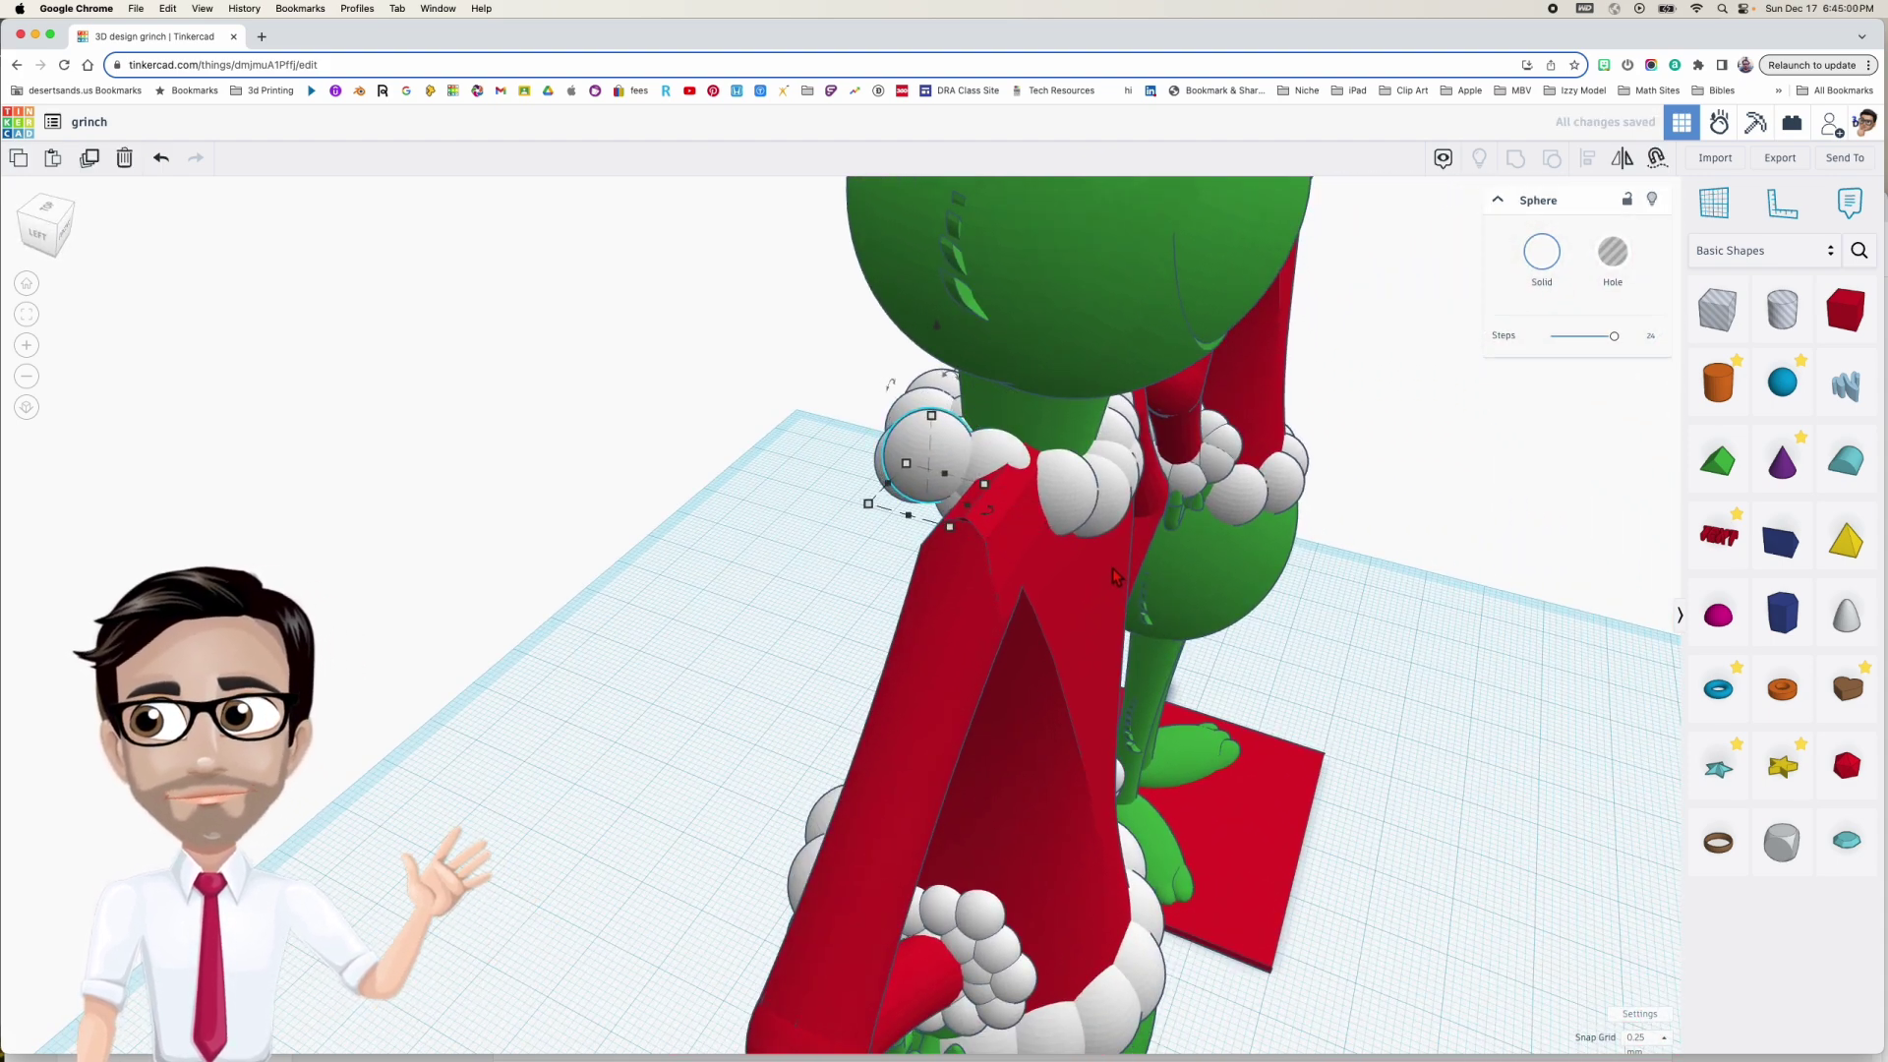
key("Right")
key("Right")
key("Right")
key("Right")
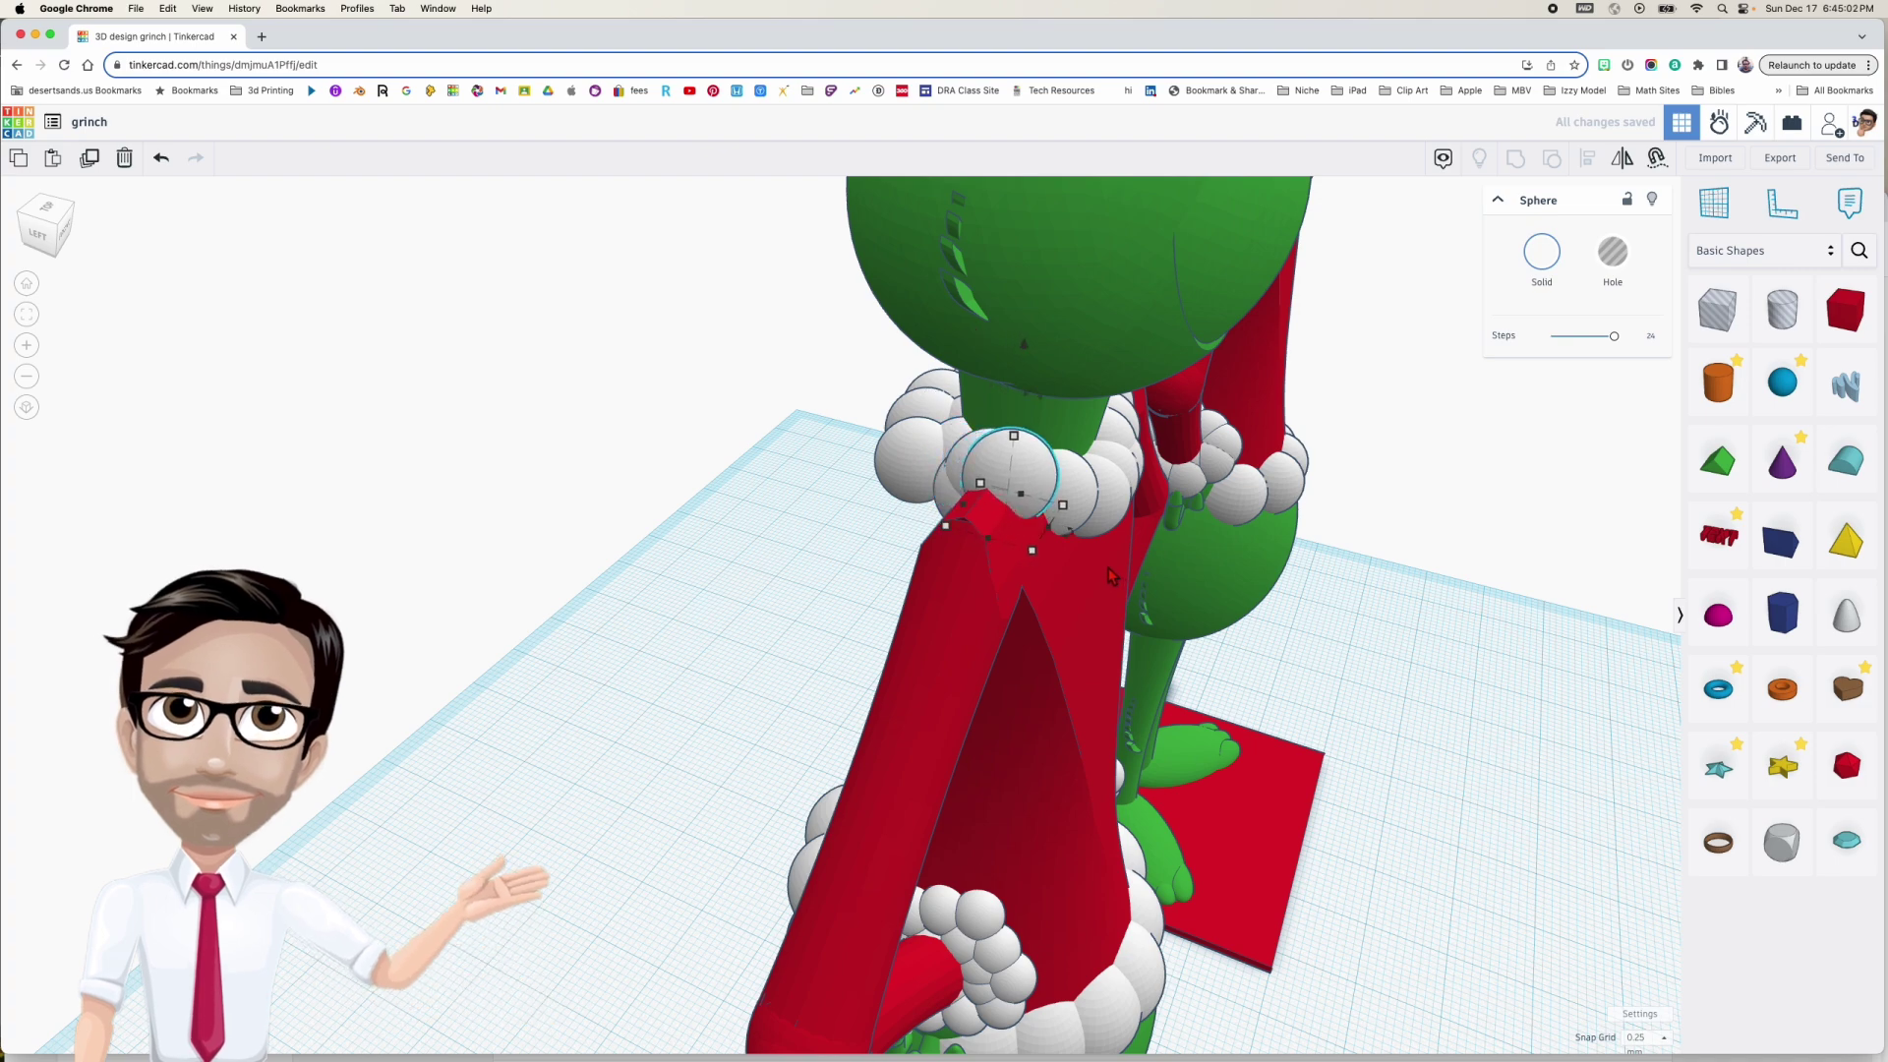
left_click_drag(1028, 349, 1029, 362)
Step: Move the central collar sphere behind the neck forward against the Grinch's back
right_click_drag(1029, 499, 826, 717)
key("Down")
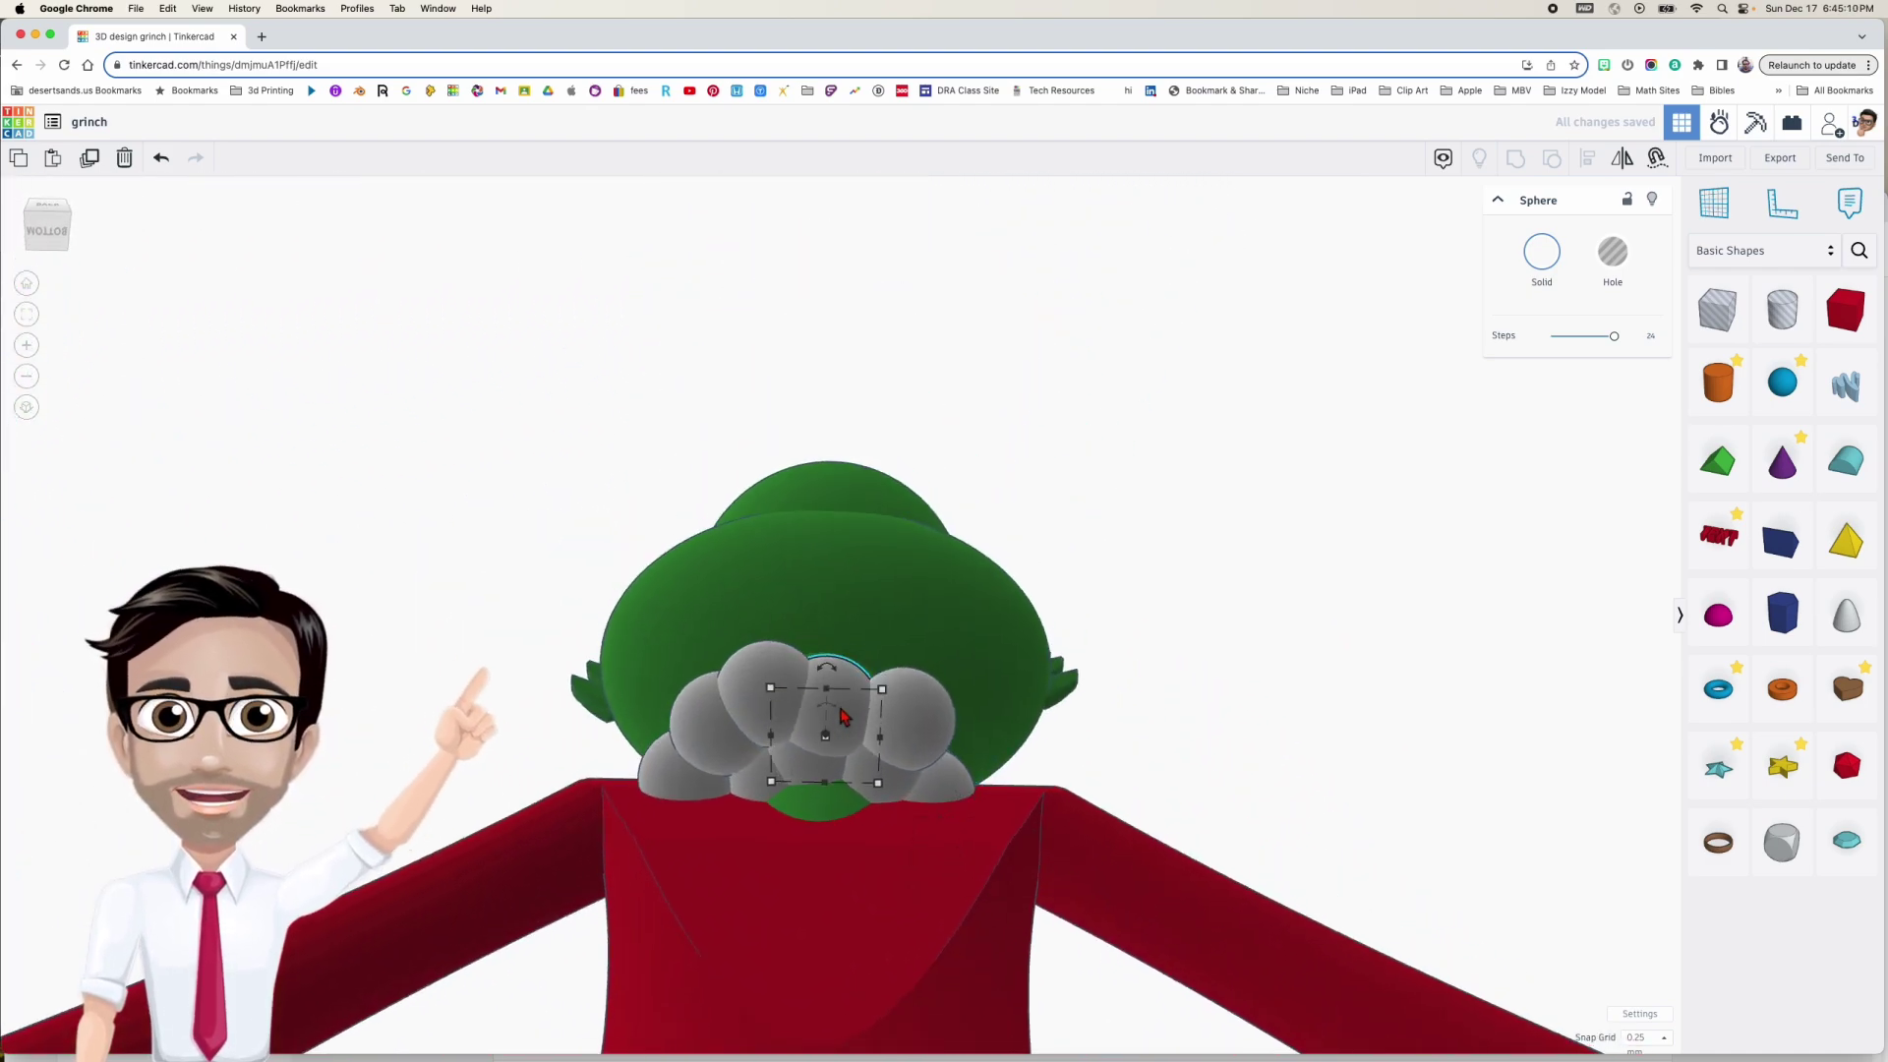
key("Down")
key("Down")
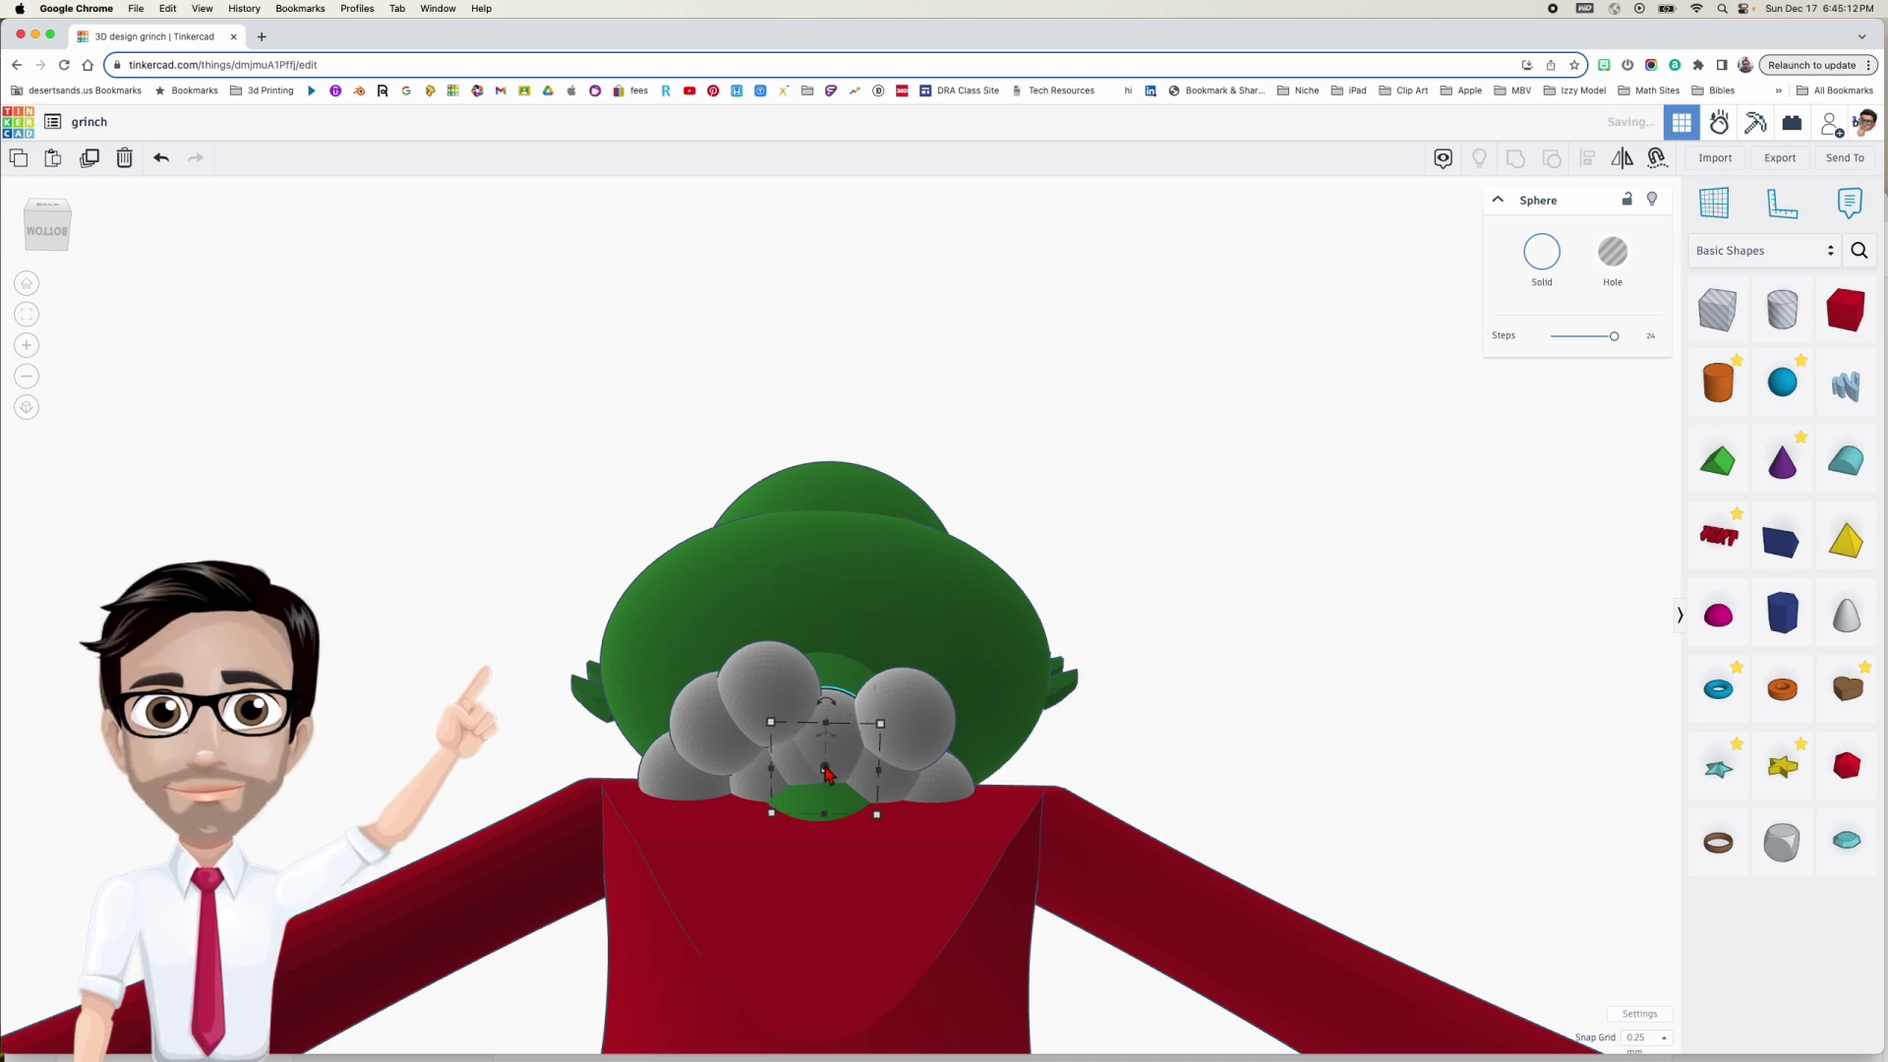
right_click_drag(826, 772, 831, 775)
Step: Move the protruding collar spheres on both sides of the nape in against the Grinch's back
left_click(774, 729)
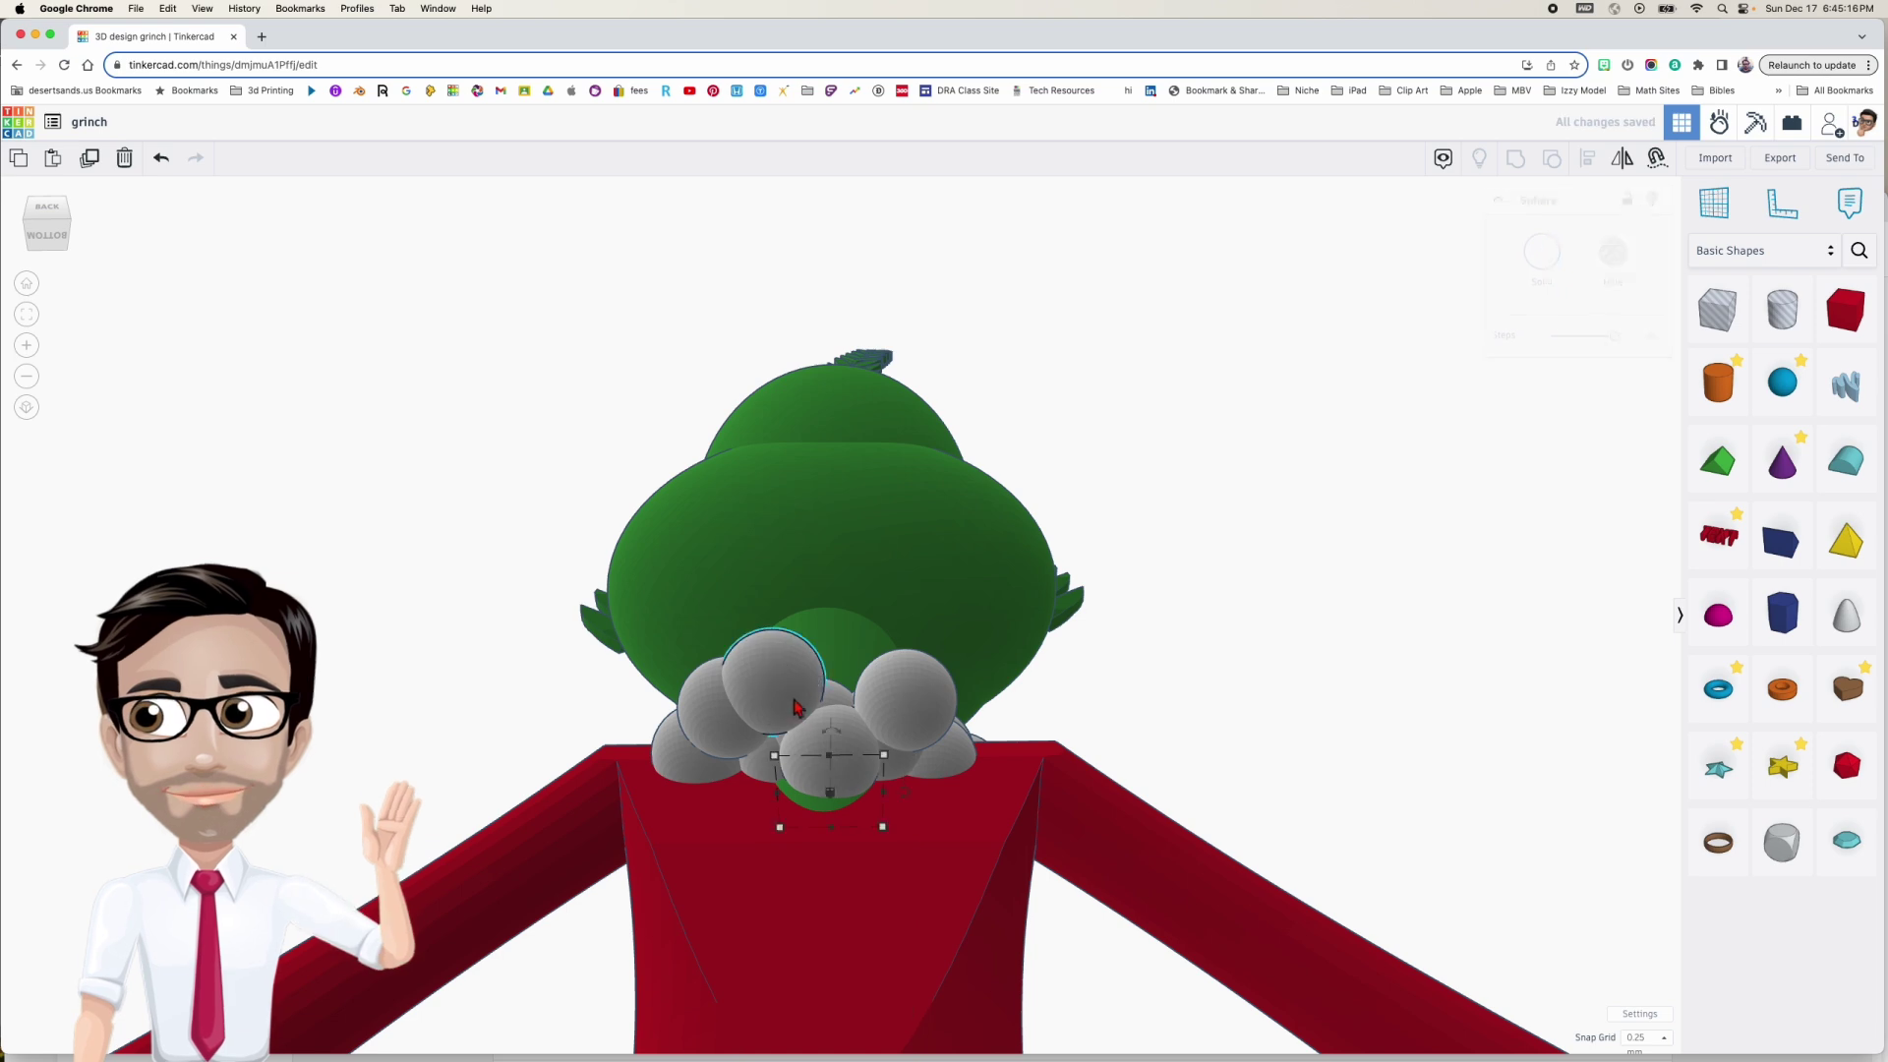
left_click_drag(772, 732, 792, 764)
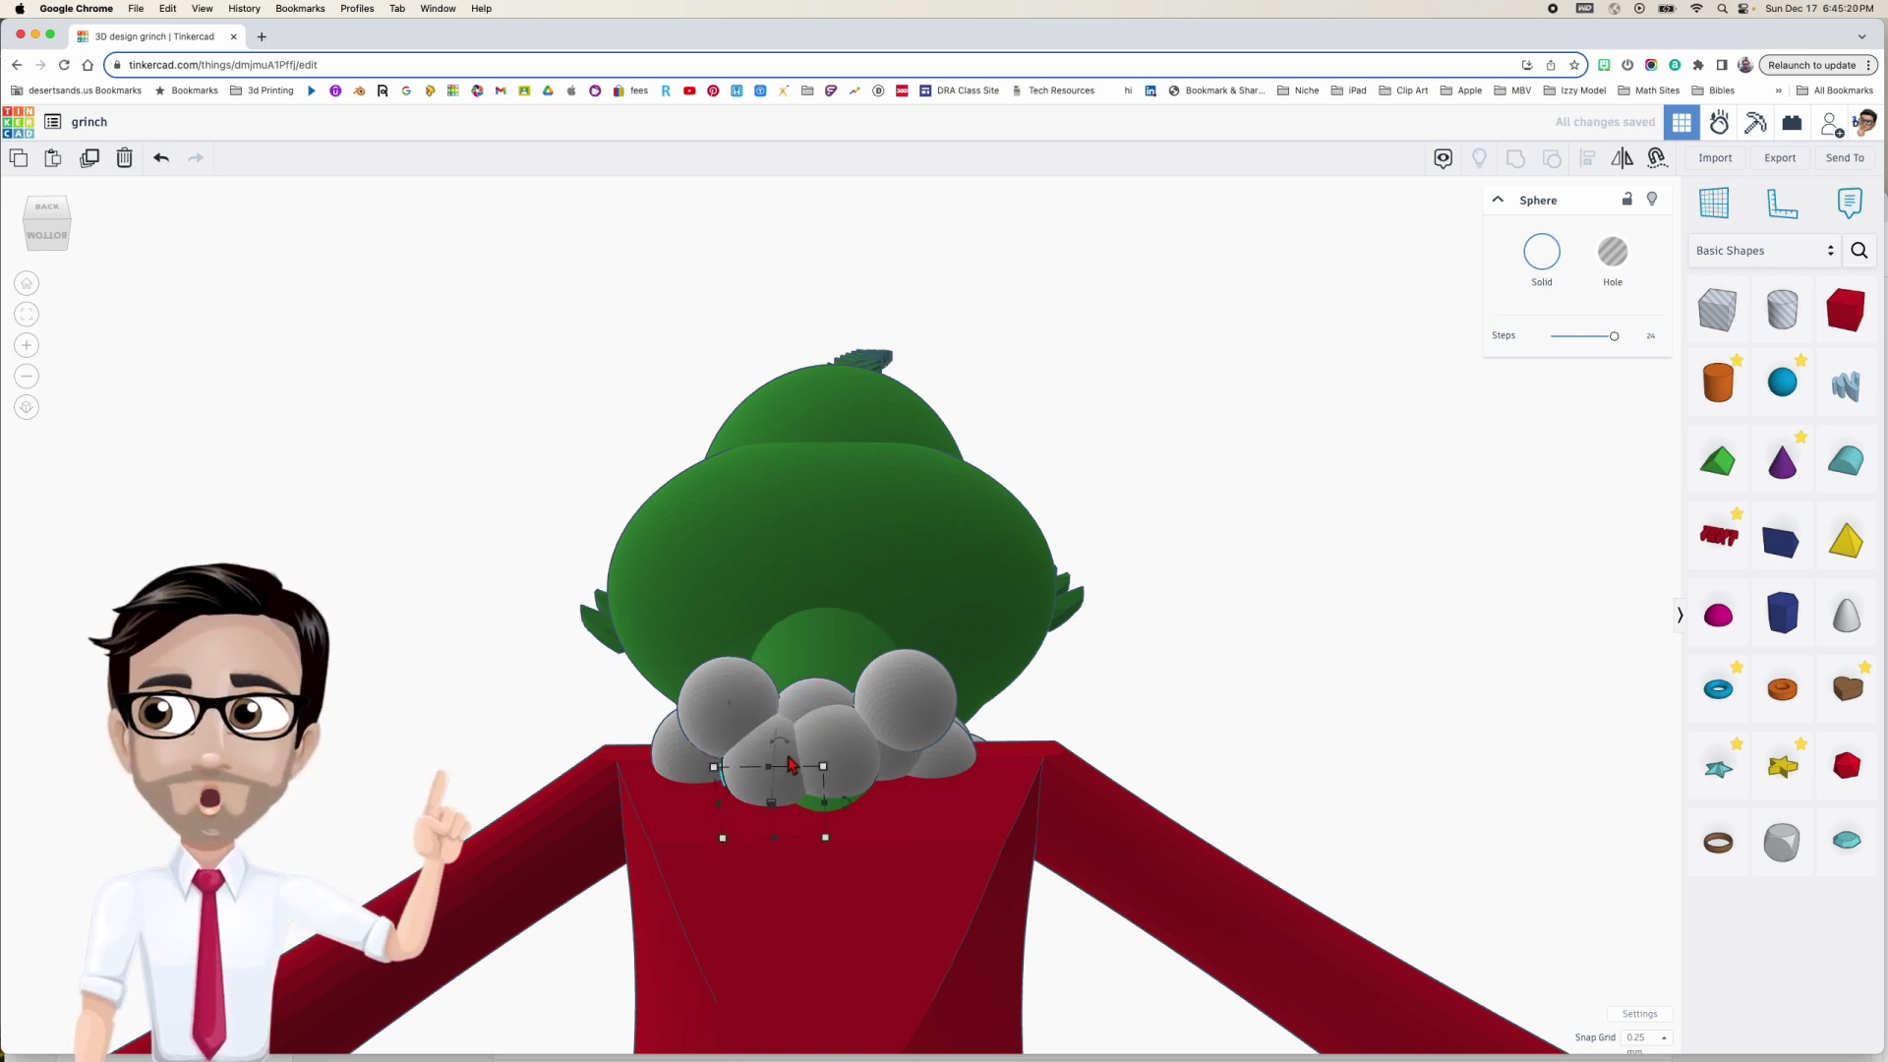
left_click(726, 710)
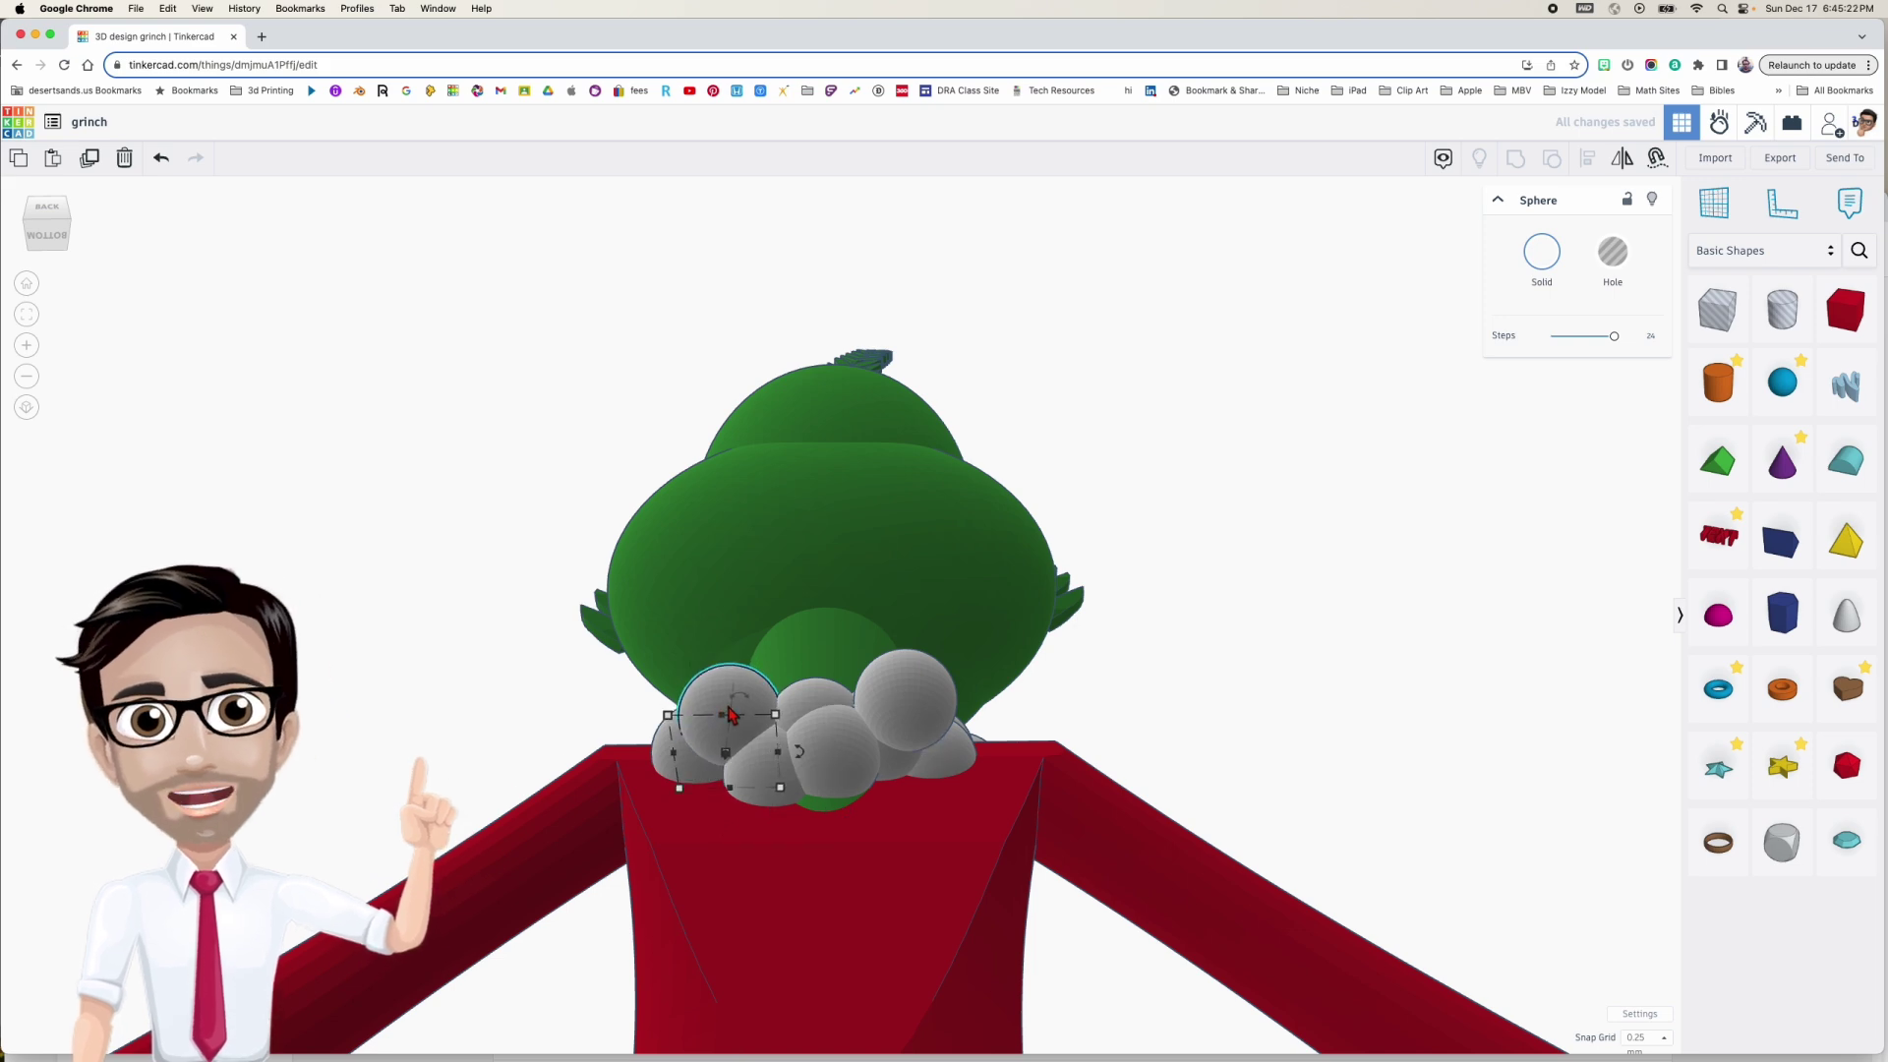
left_click_drag(729, 714, 736, 715)
left_click(914, 724)
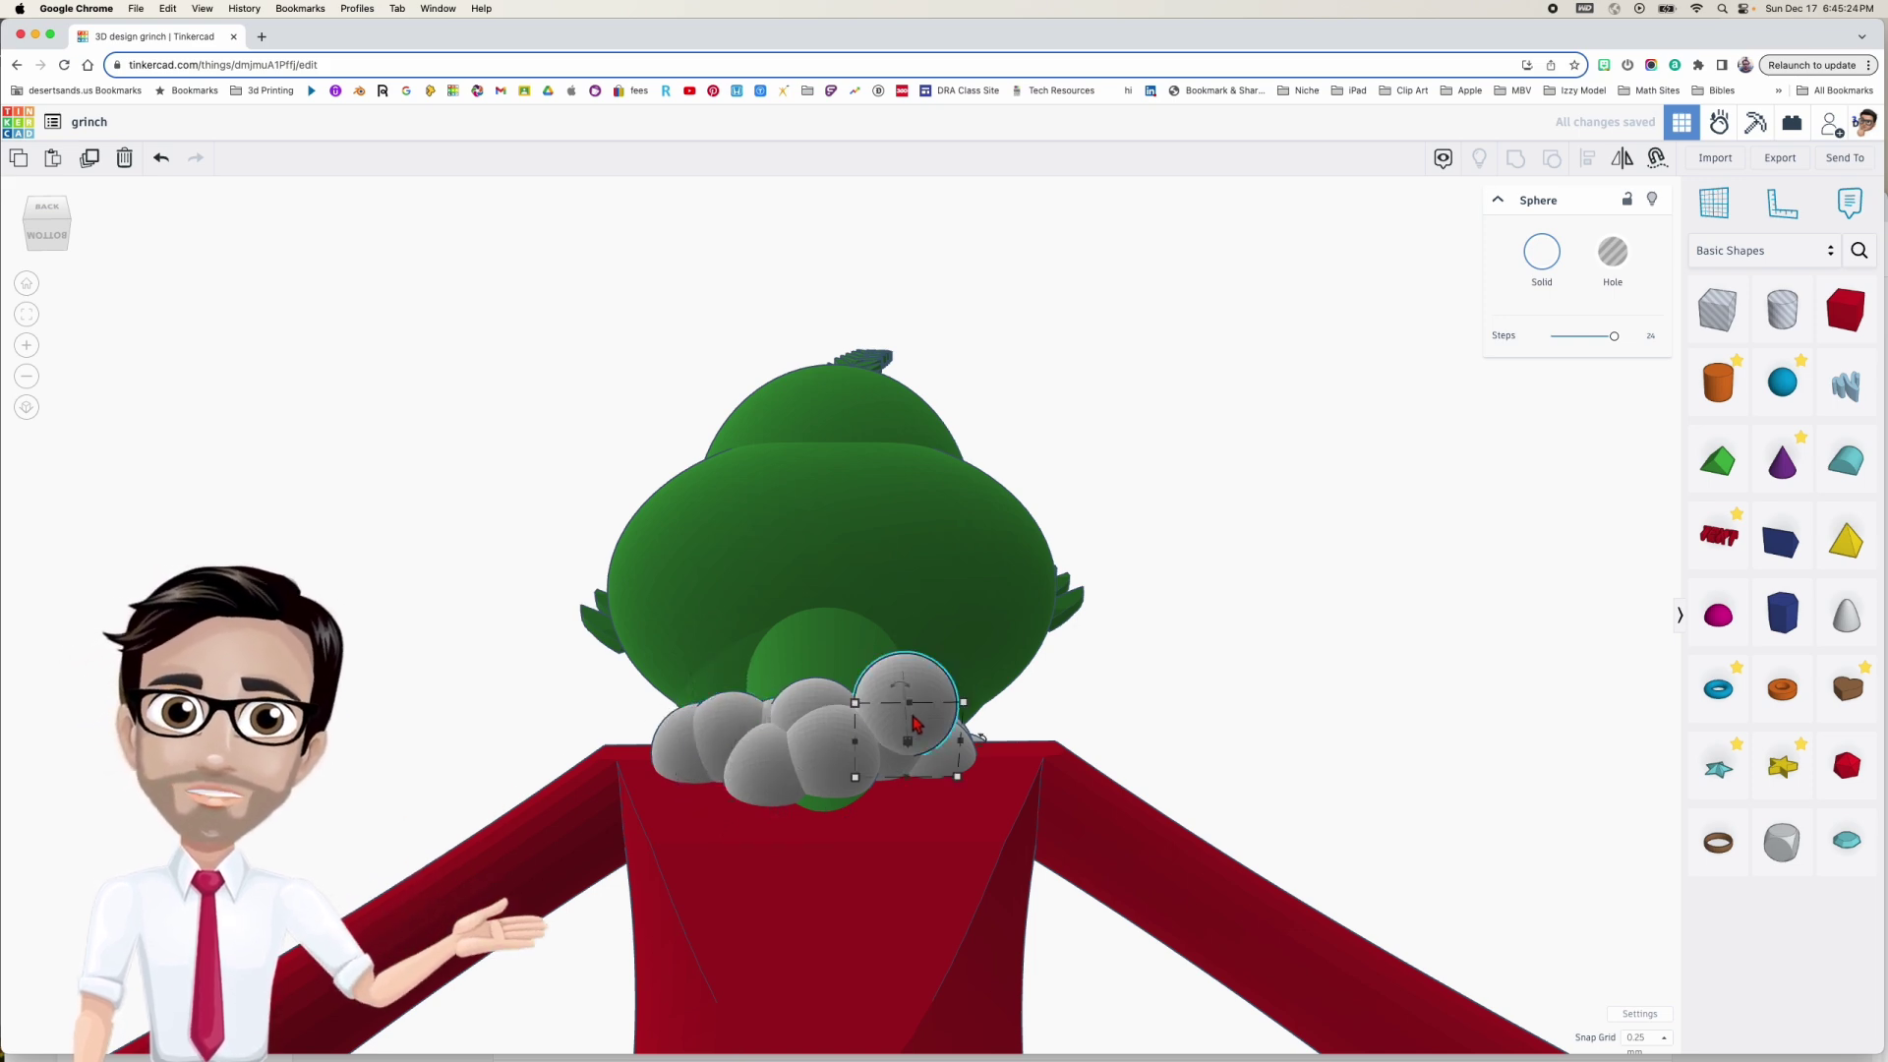
key("Up")
key("Up")
key("Up")
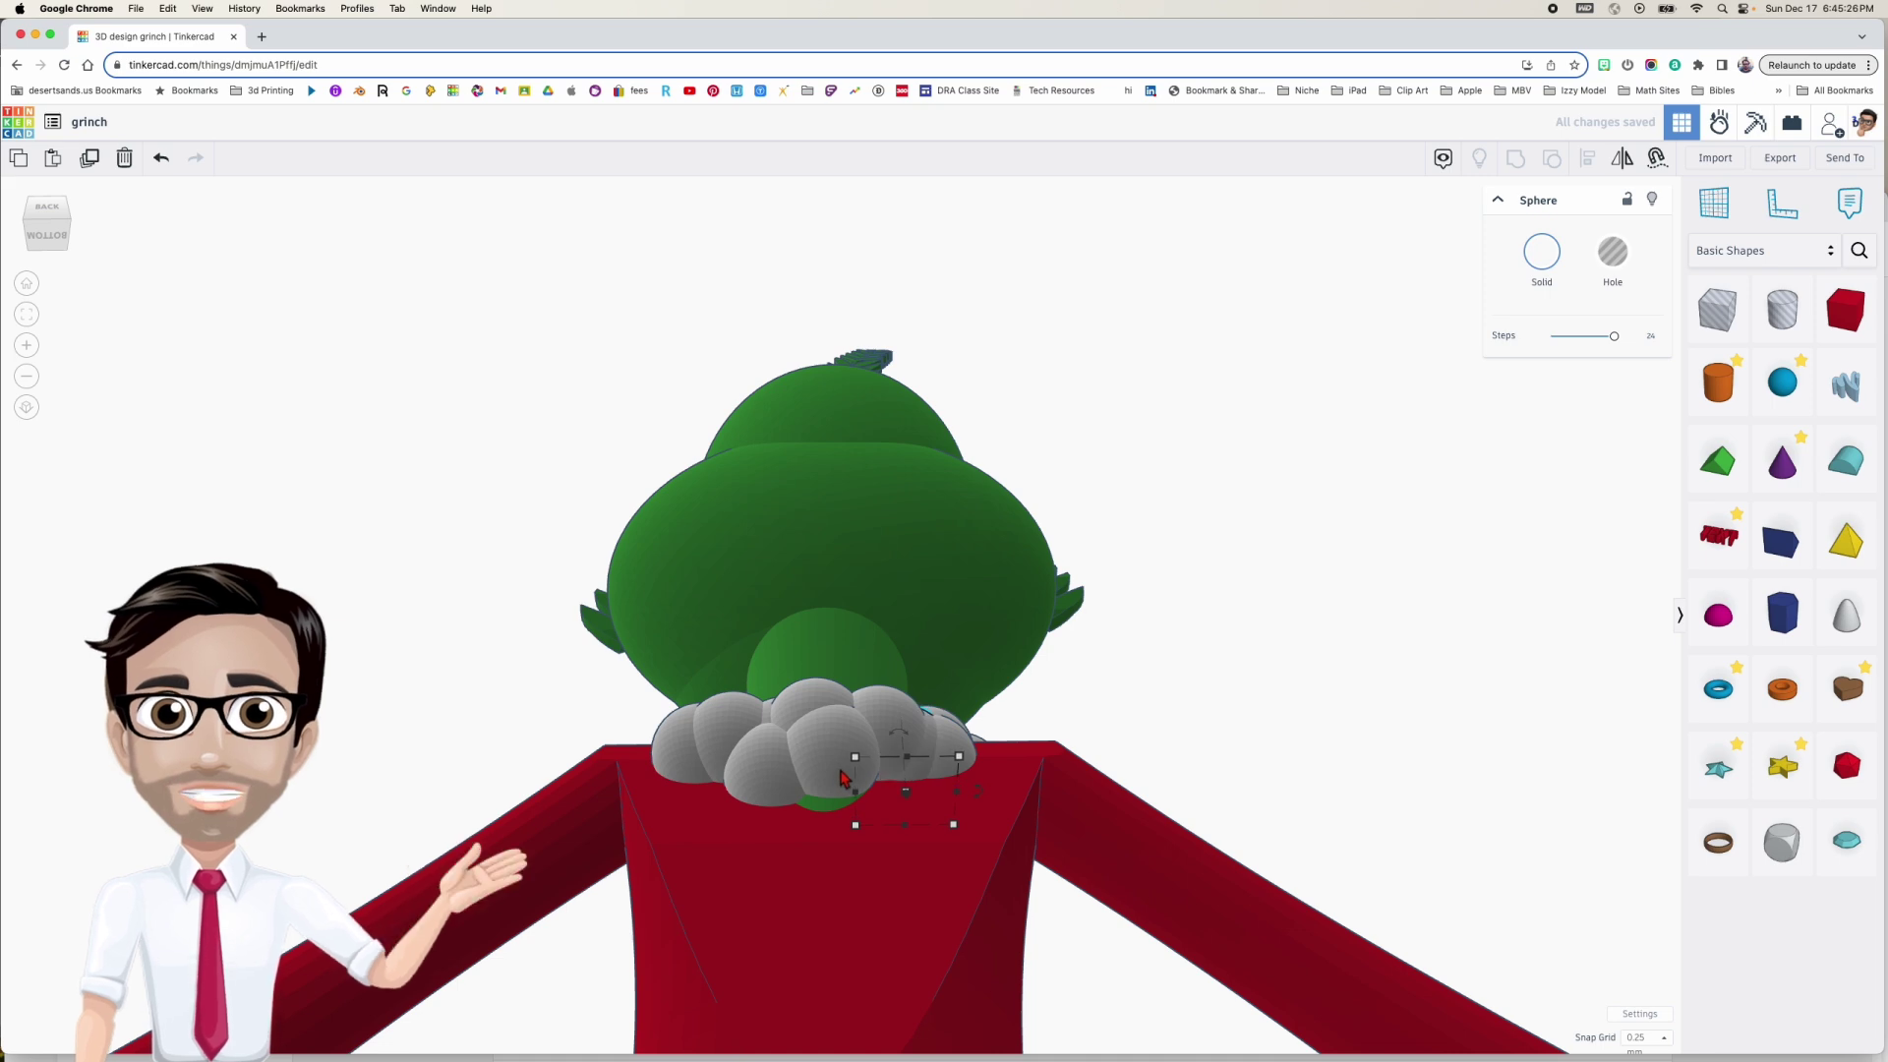
Step: Reposition the central back collar sphere so it stands out from the red upper back
right_click_drag(826, 777, 836, 718)
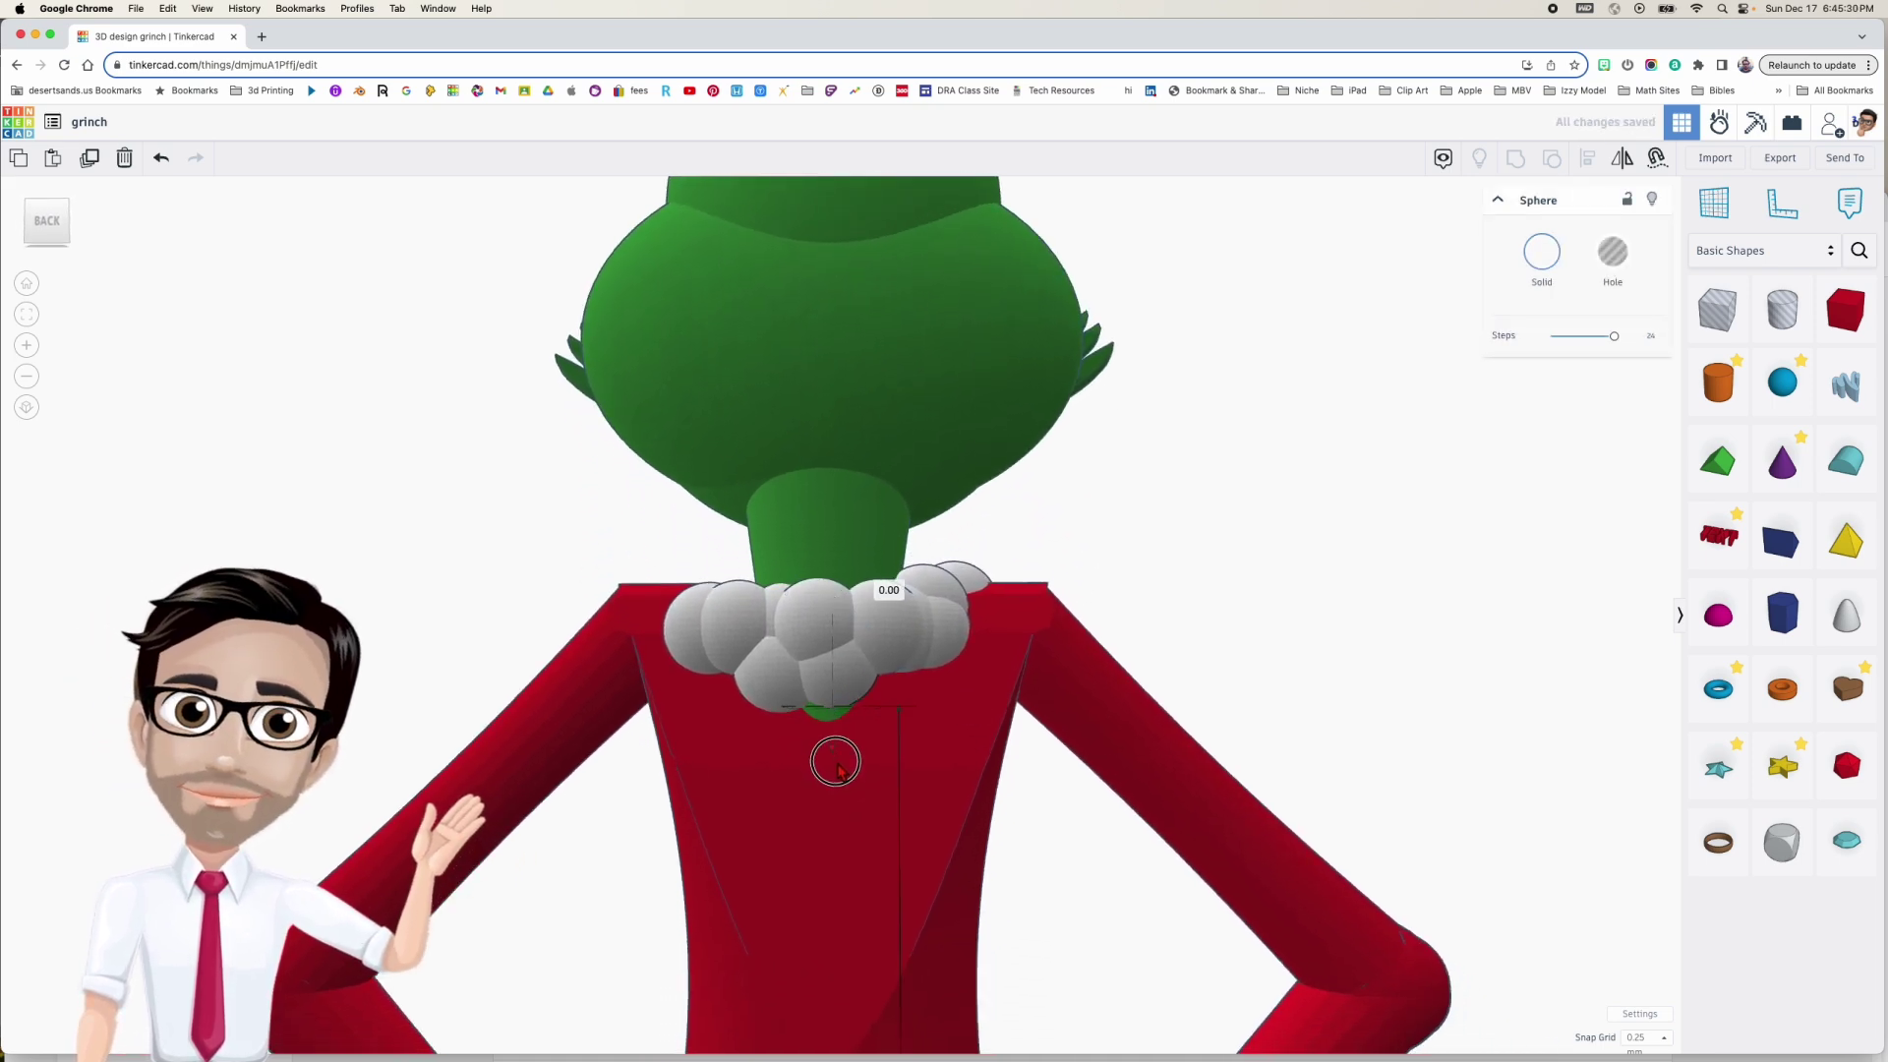
left_click_drag(837, 764, 835, 785)
right_click_drag(851, 749, 865, 652)
scroll(818, 821, "up", 4)
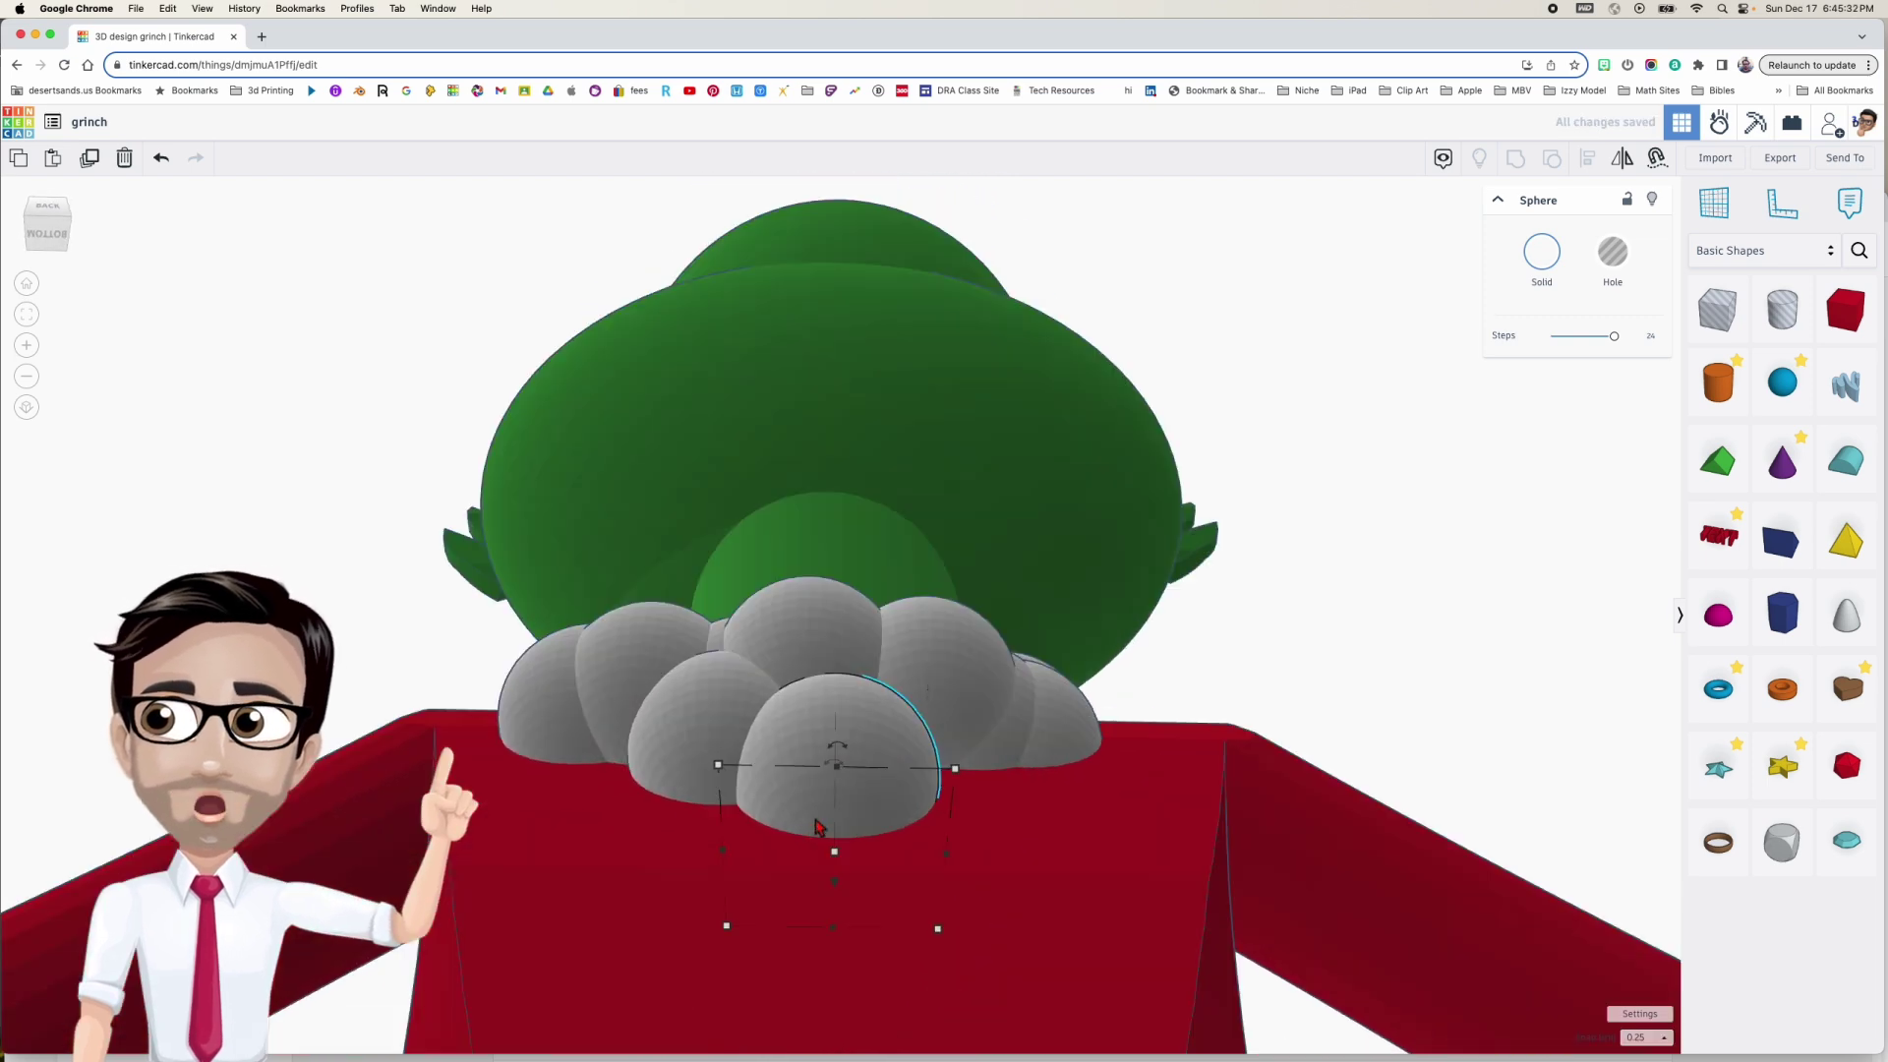
Step: Nudge the central collar sphere behind the neck and the lower sphere beside it forward against the Grinch's back
scroll(816, 828, "up", 2)
left_click(835, 592)
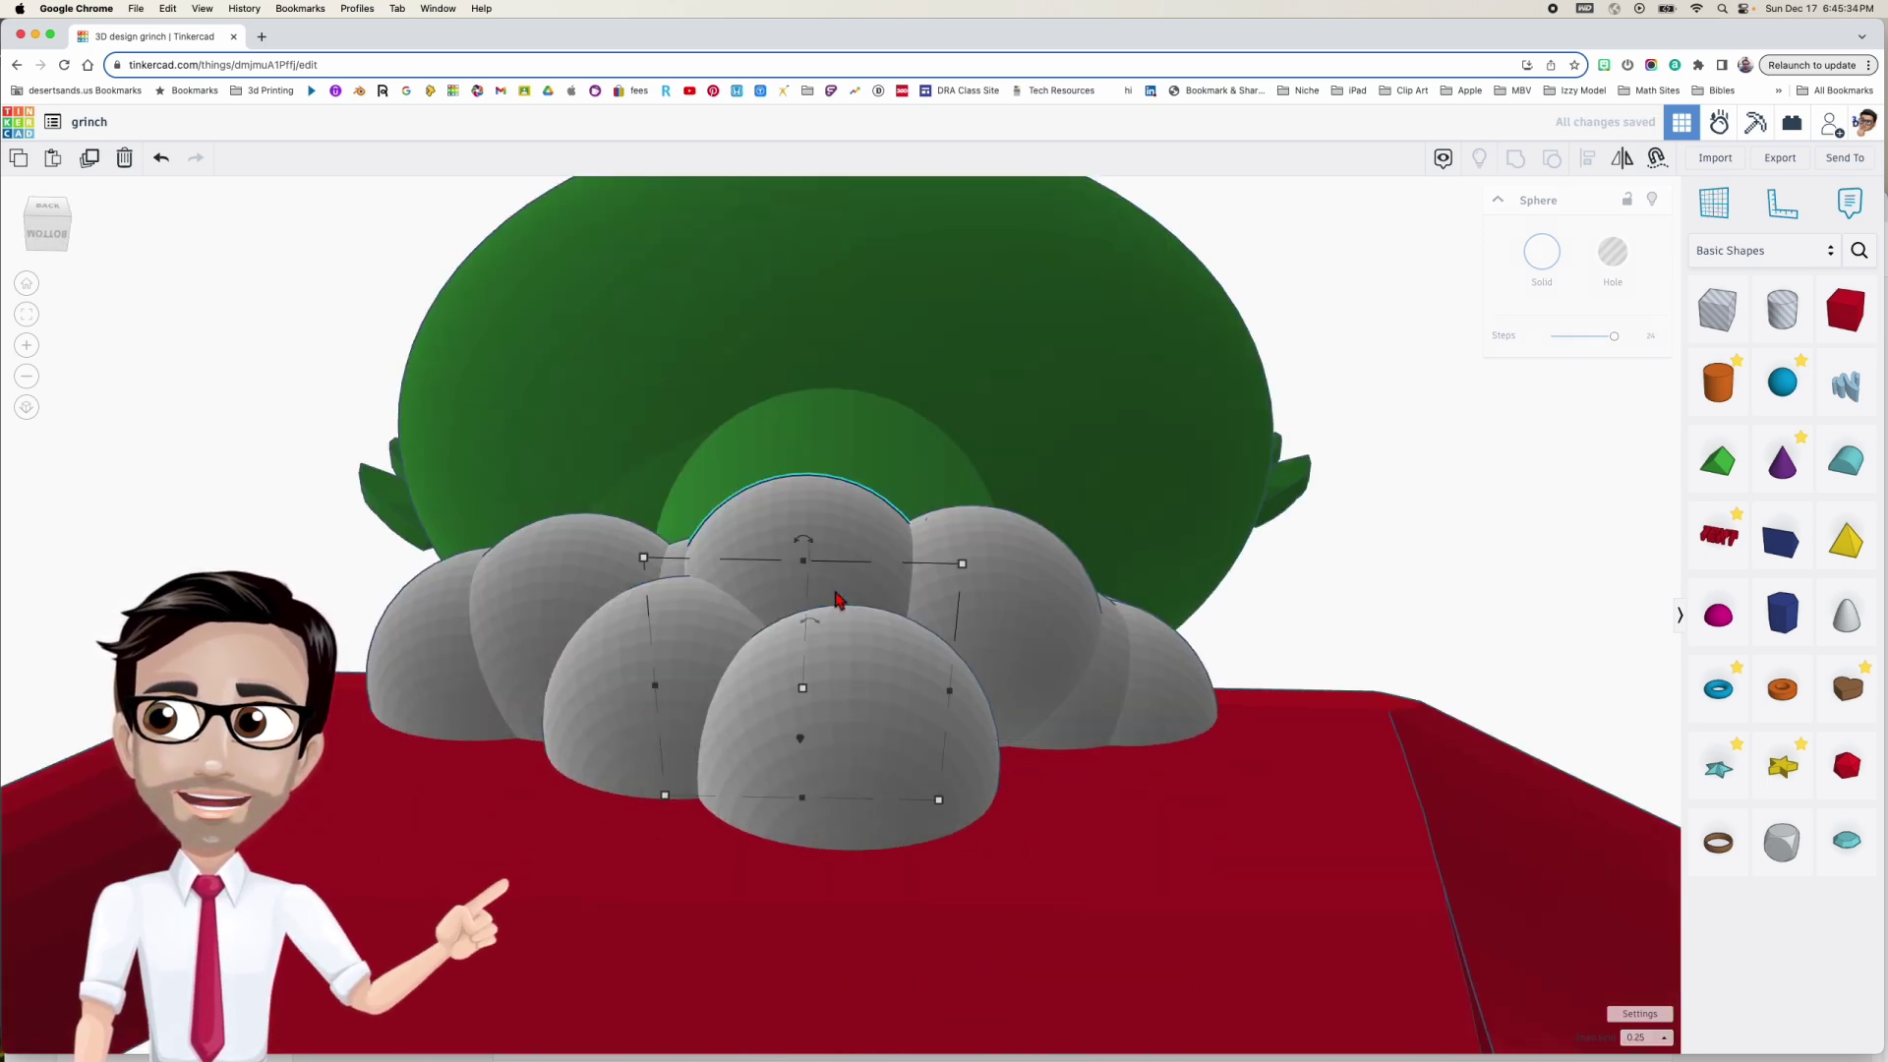
key("Up")
key("Up")
left_click(692, 664)
key("Up")
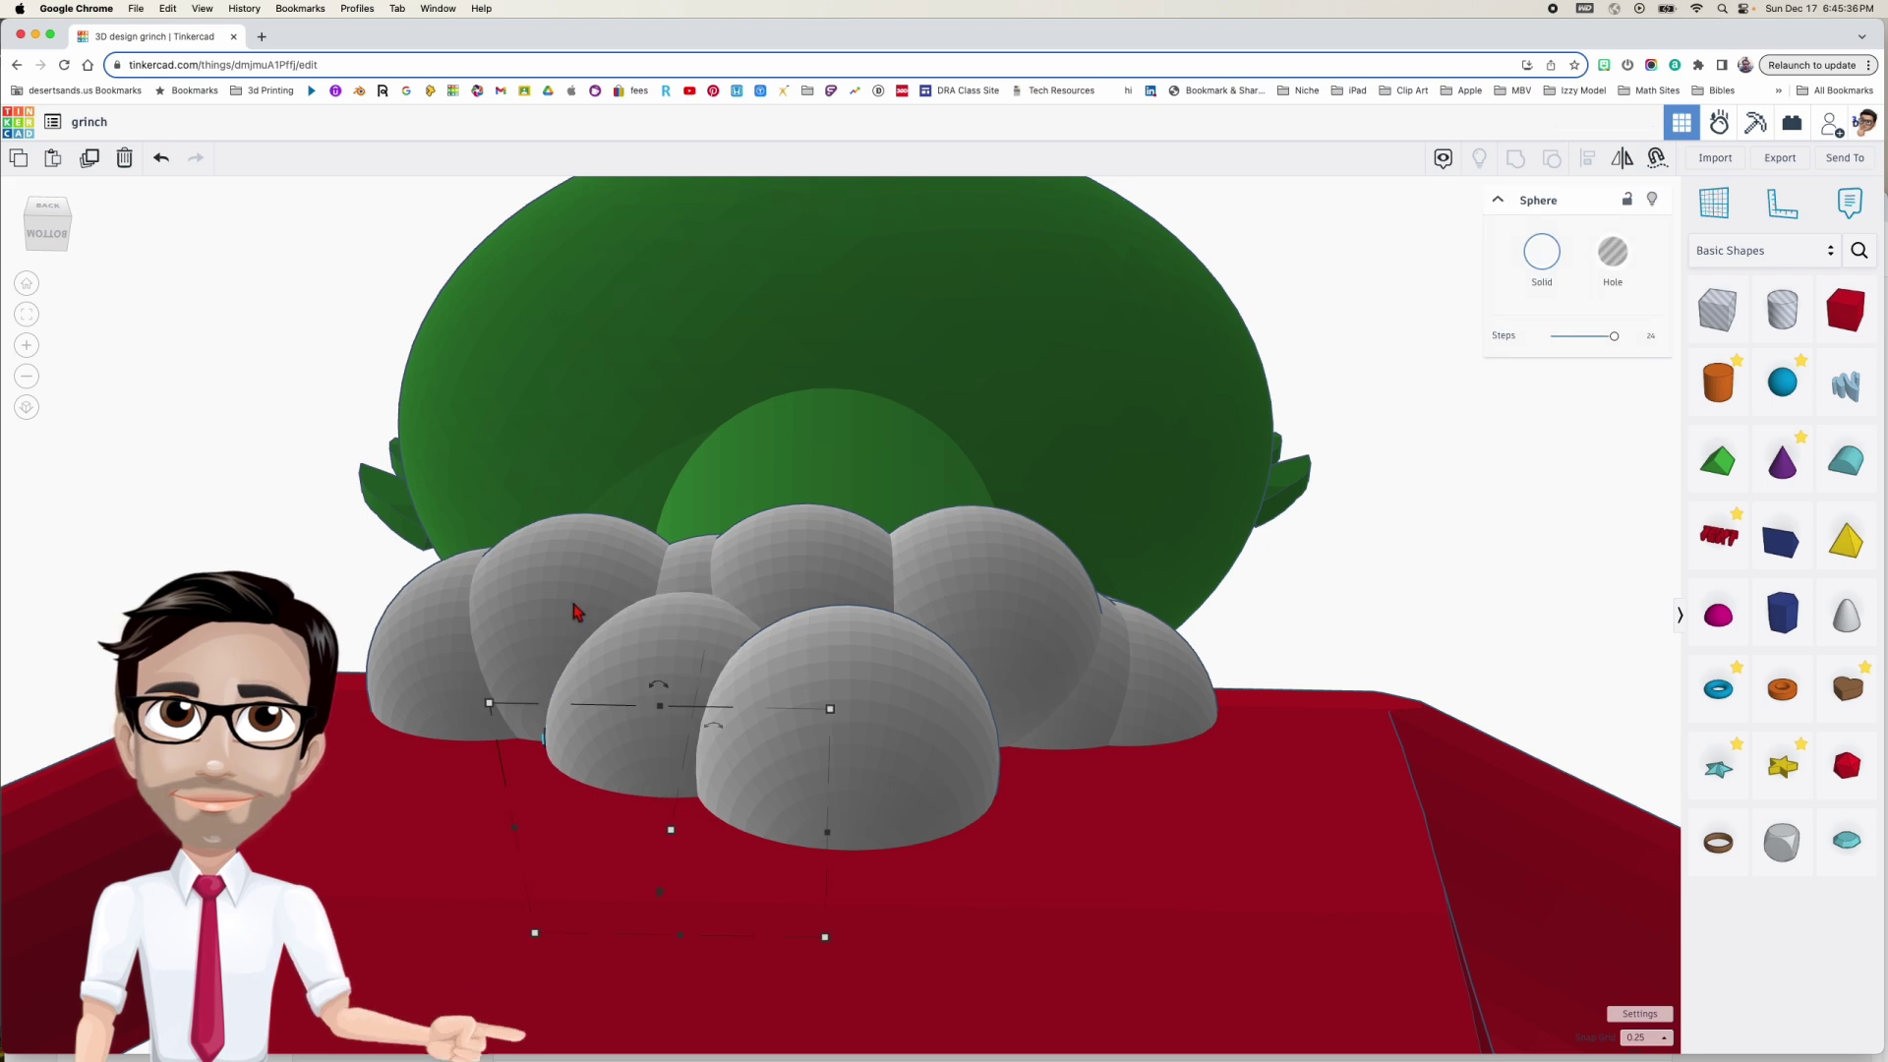
Step: Move a collar sphere across the neck to the left side, as seen from behind, and shift it in close to the neck
left_click(577, 612)
left_click(1015, 634)
right_click_drag(1015, 635, 997, 782)
scroll(994, 769, "down", 3)
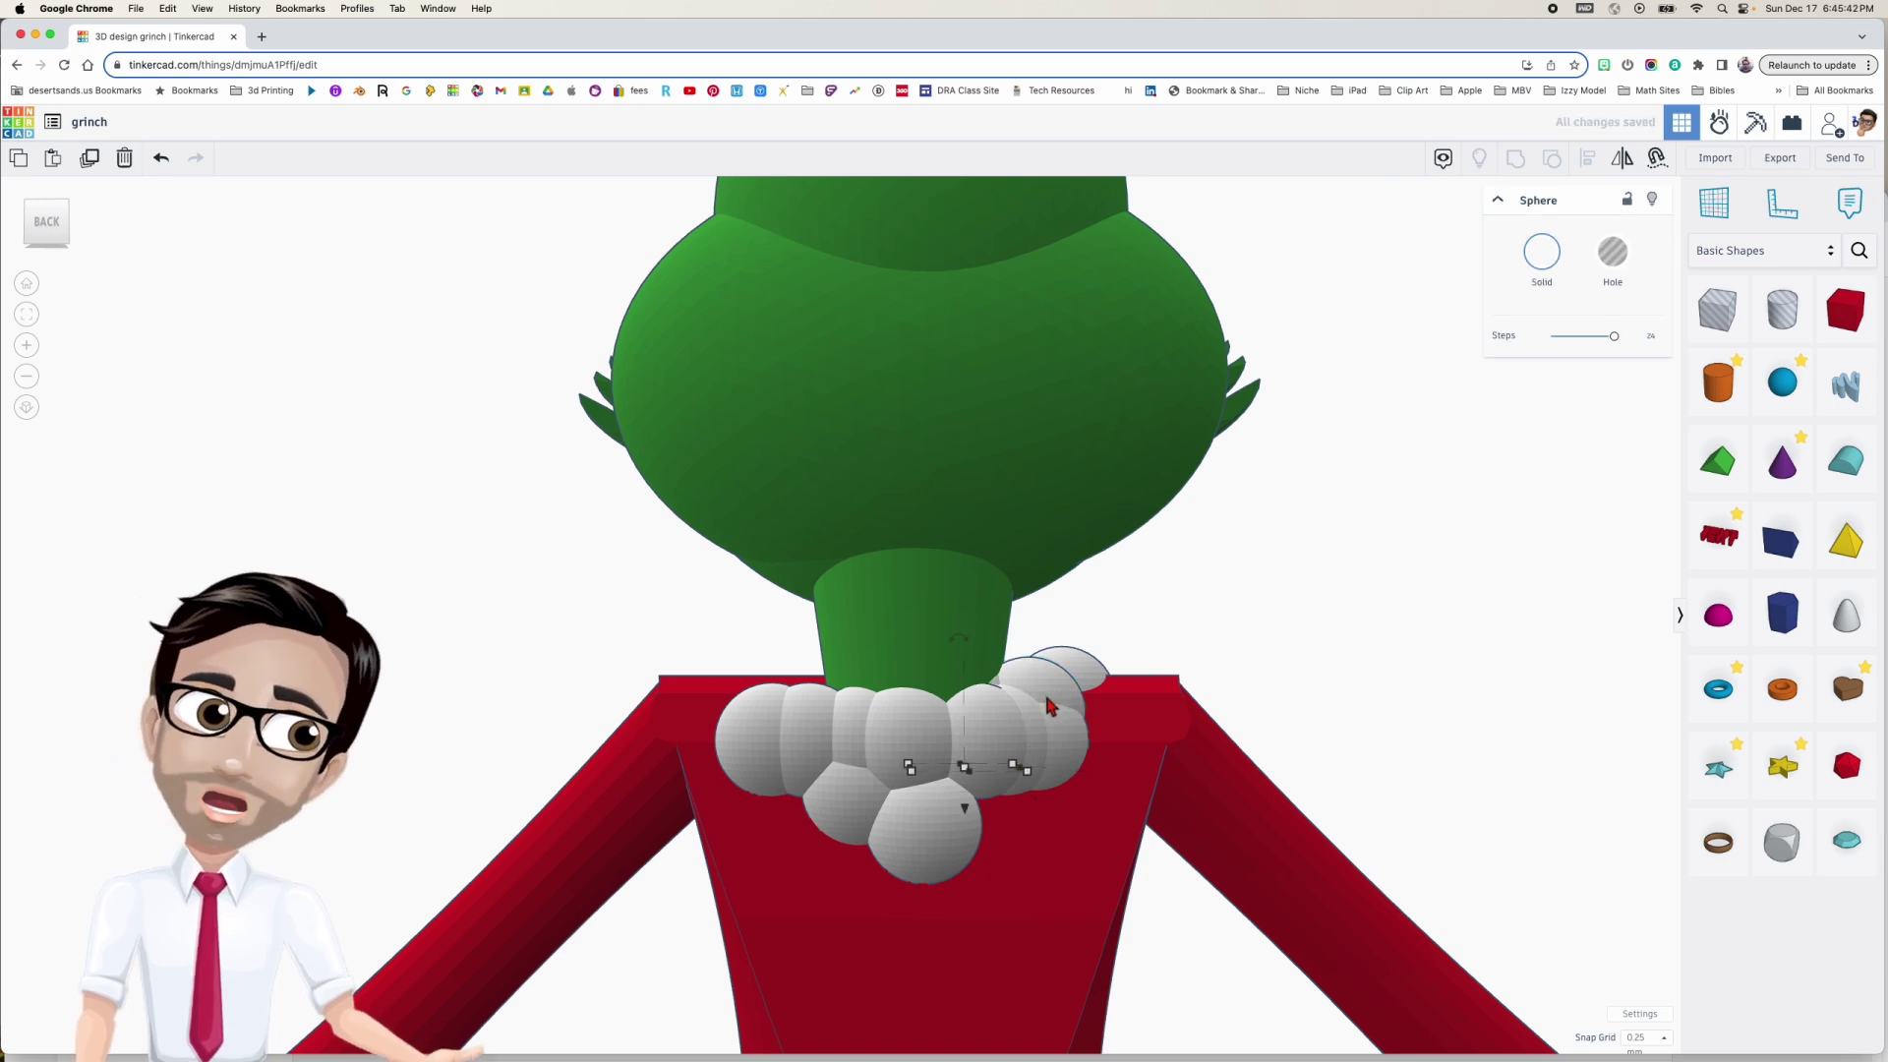
key("shift+Left")
key("shift+Left")
key("shift+Left")
key("Right")
key("Right")
key("Right")
key("Right")
key("Right")
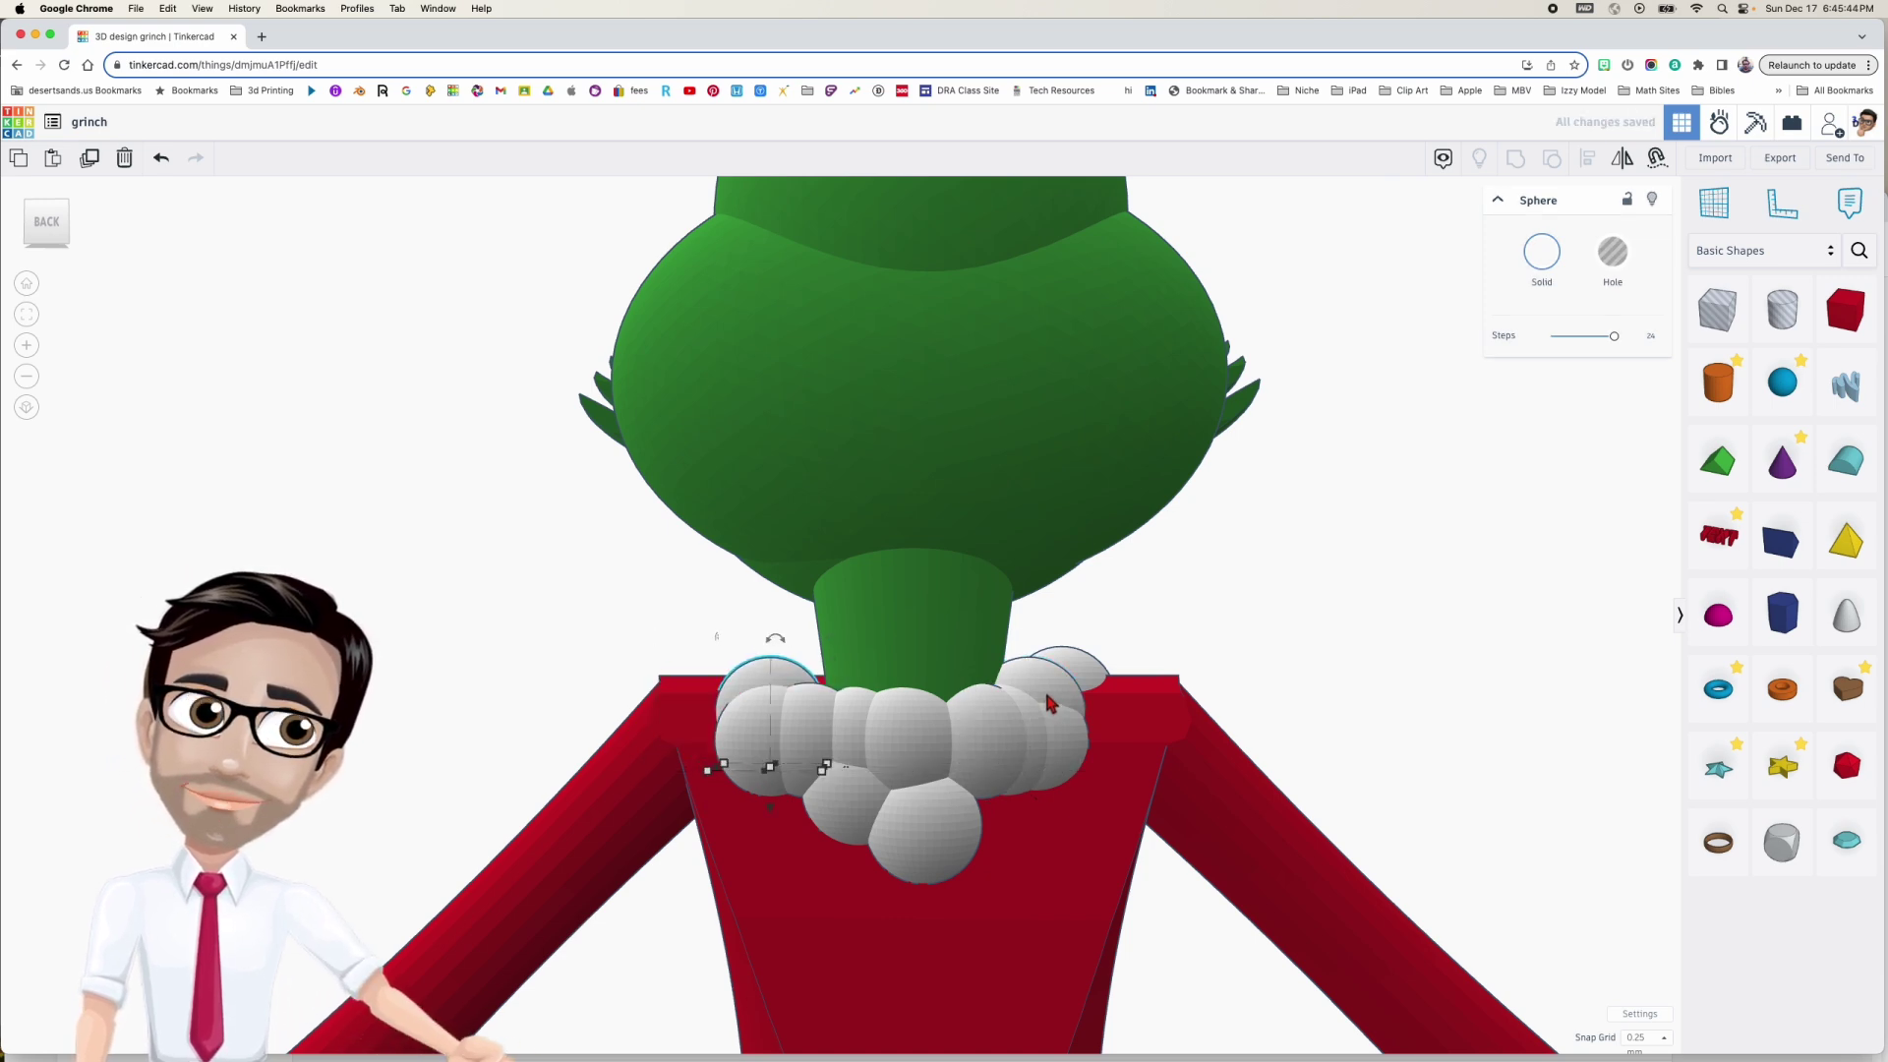
Step: Move the outermost collar sphere on the right shoulder, as seen from behind, across to the front of the neck
left_click(1077, 678)
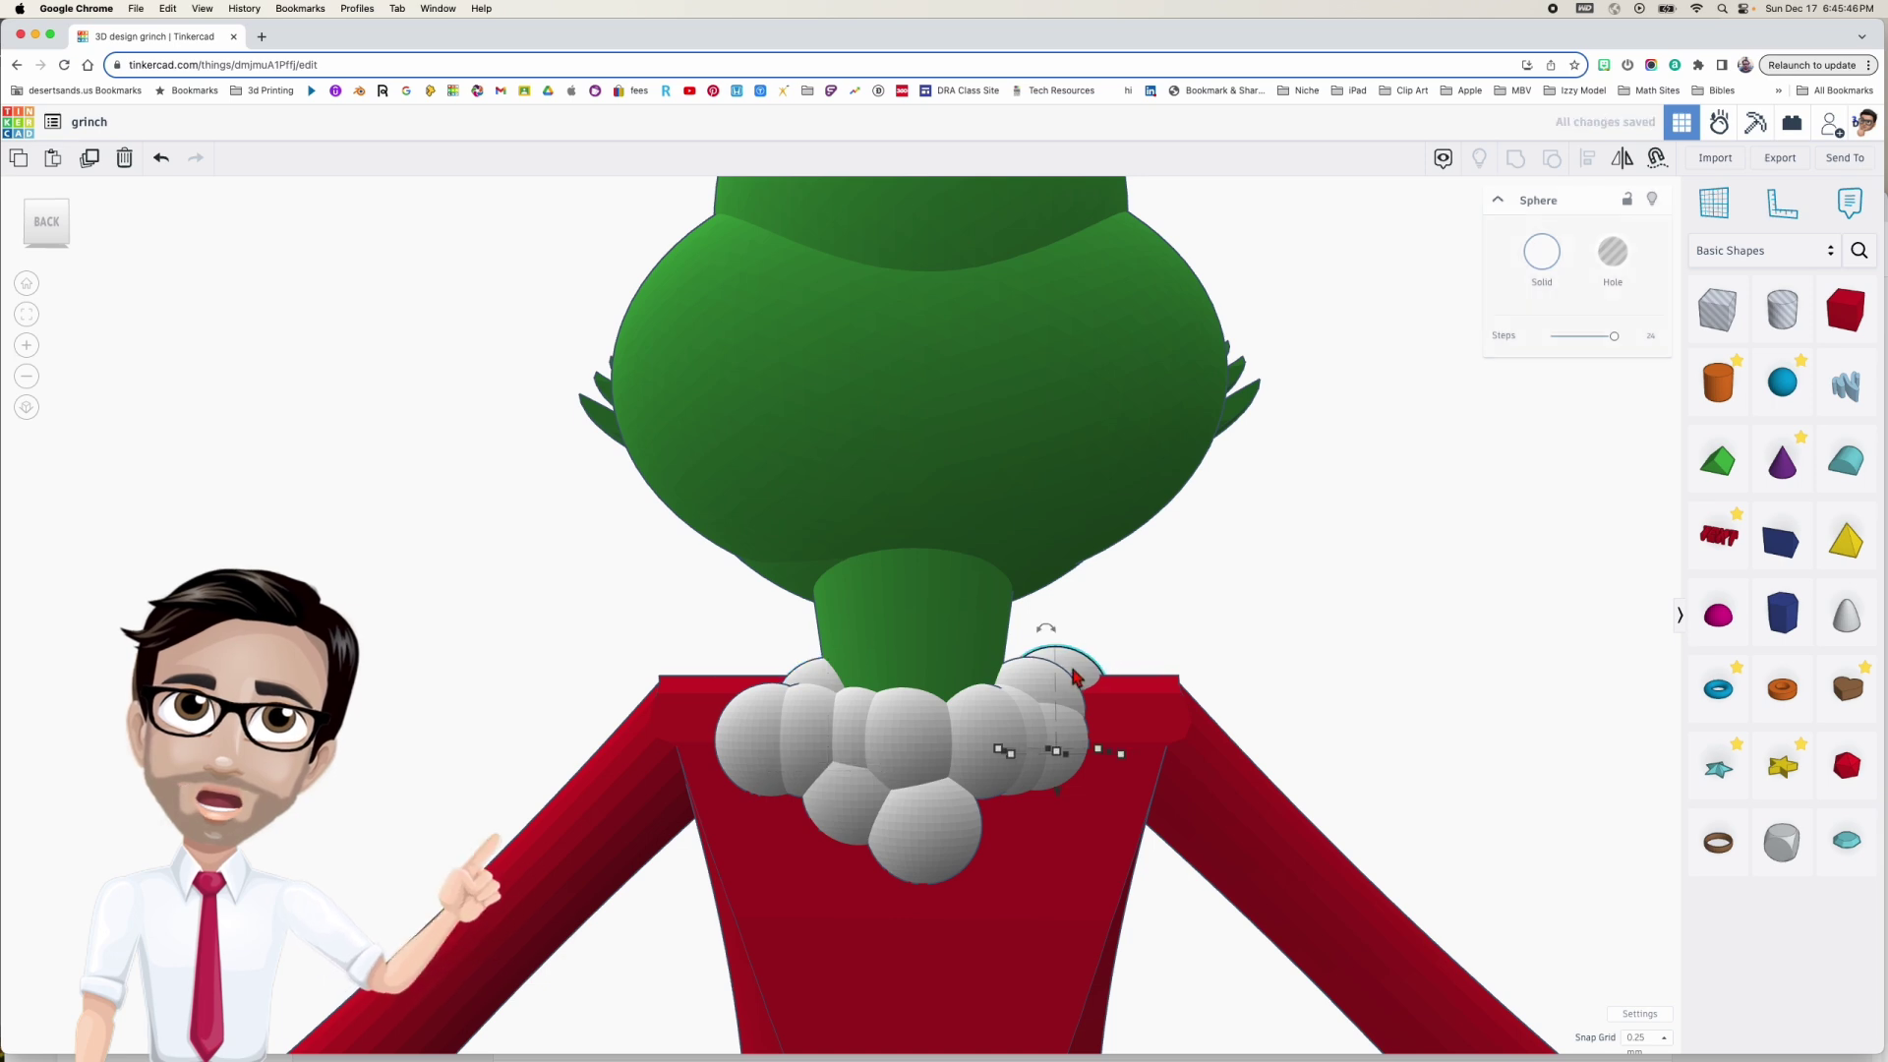
key("Left")
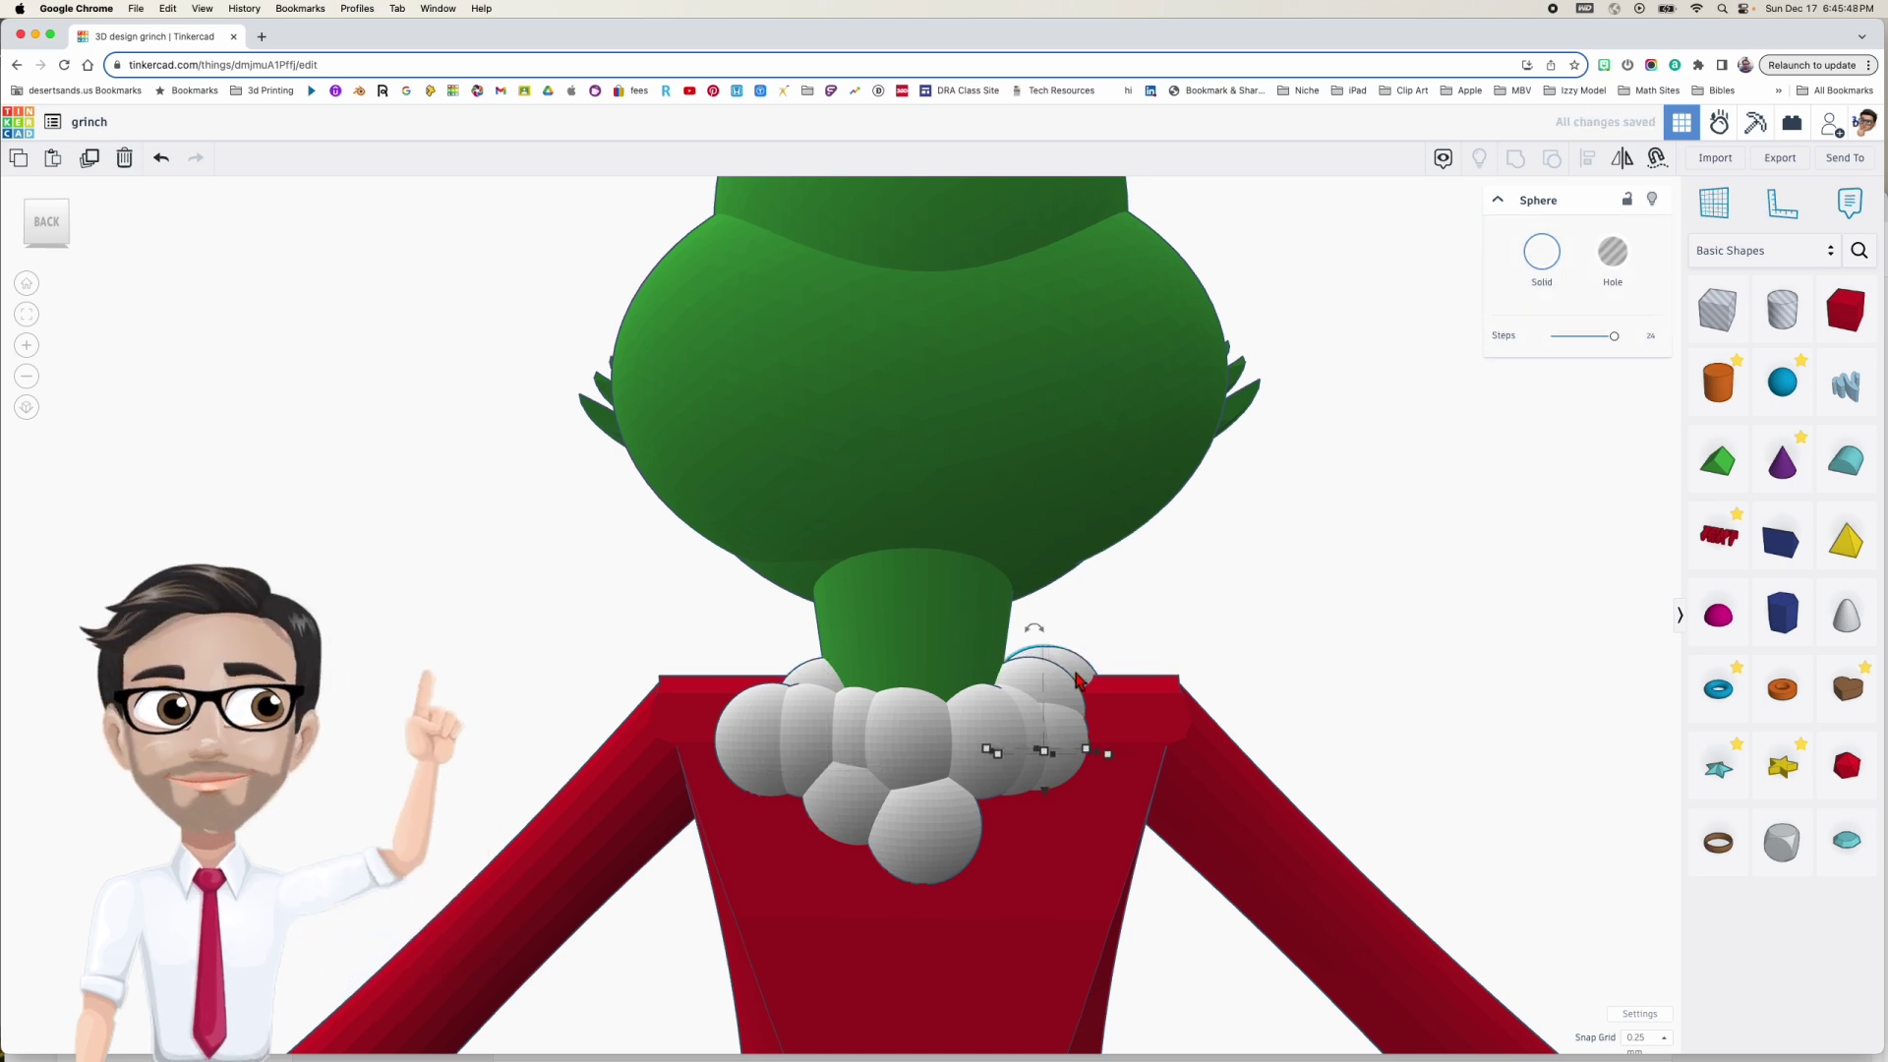
left_click_drag(1077, 677, 890, 679)
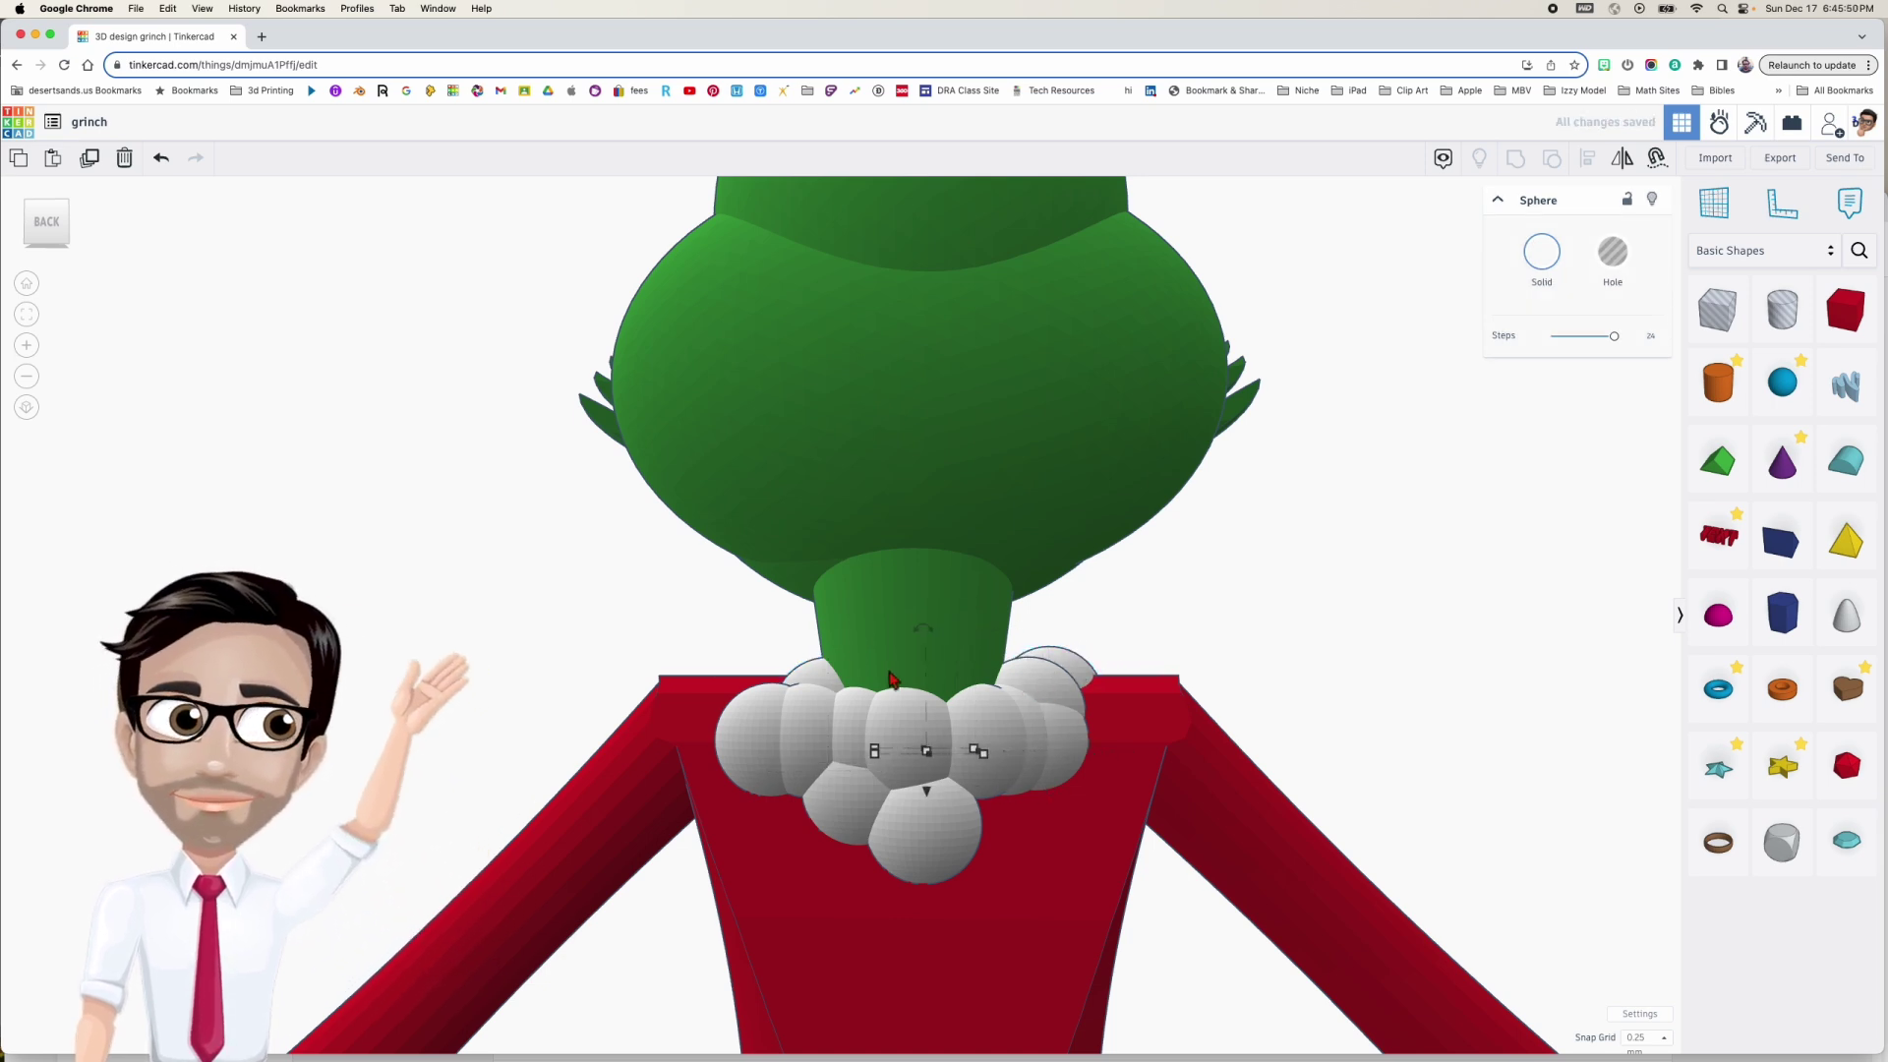
right_click_drag(890, 678, 1151, 654)
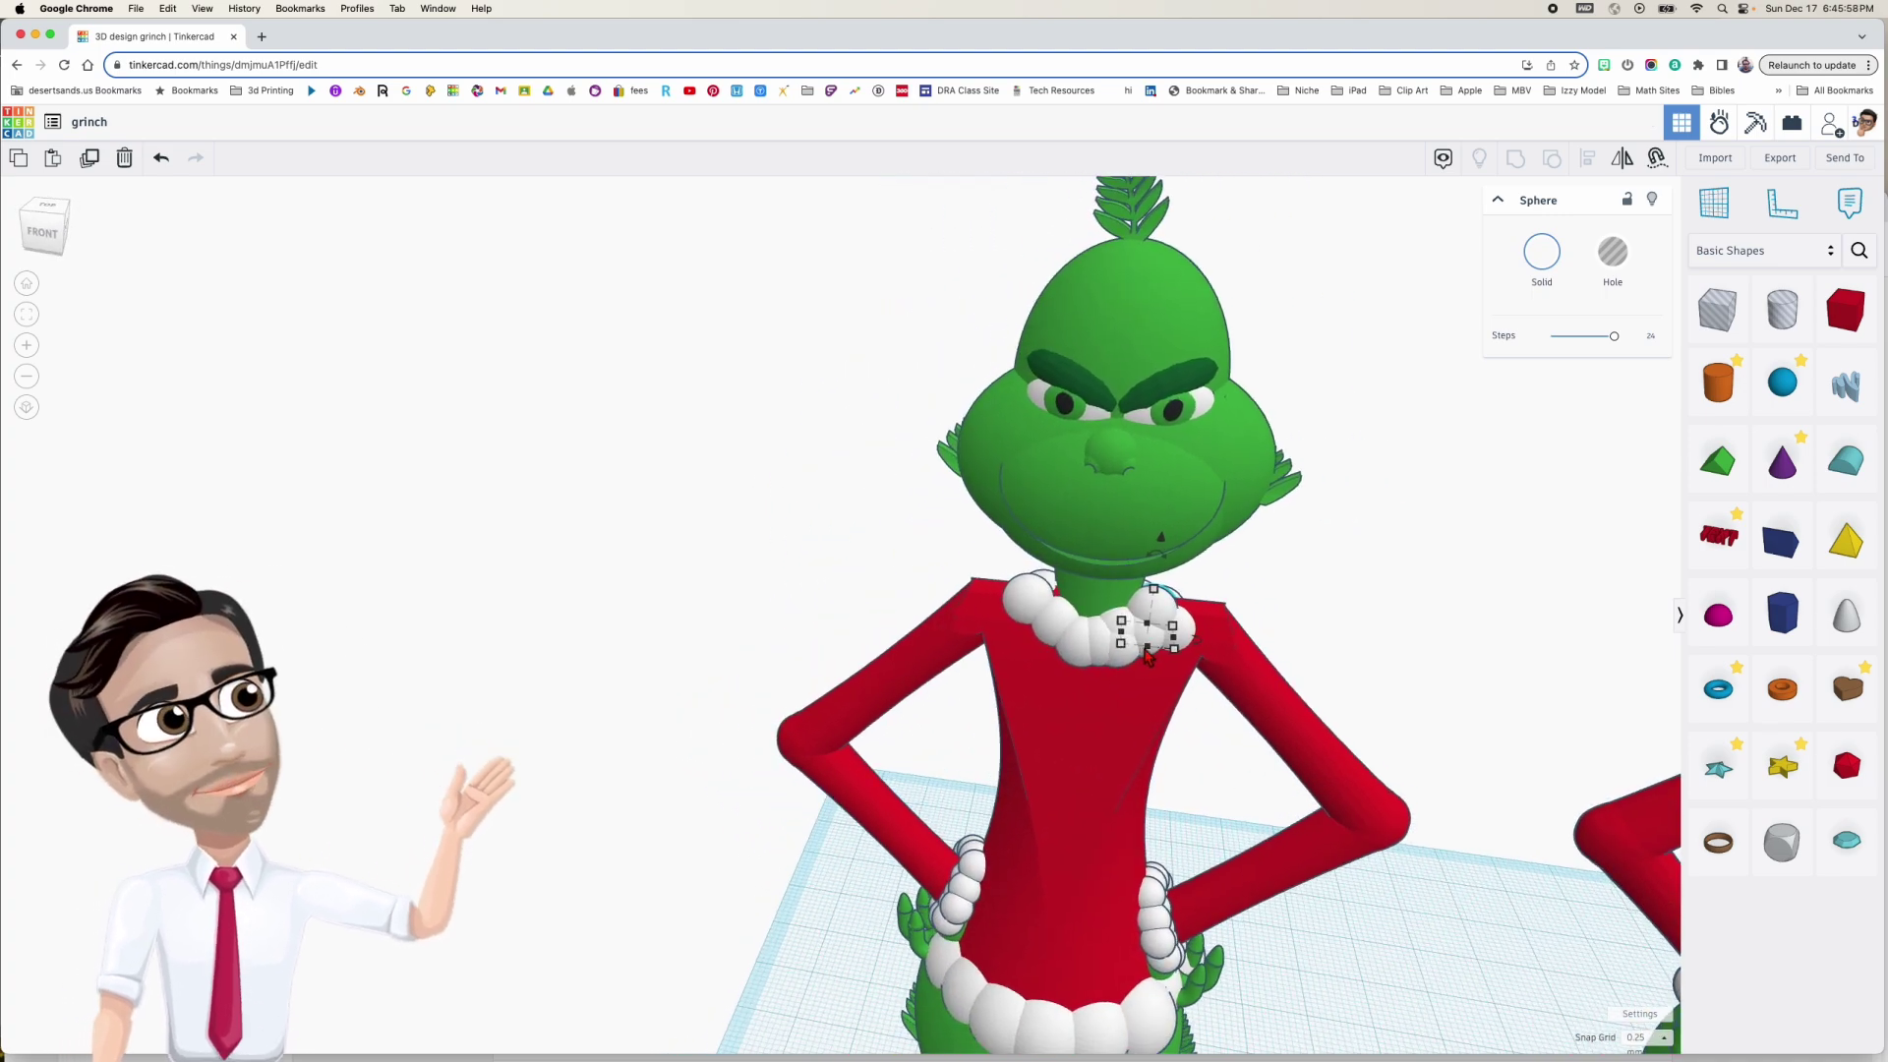
Step: Push the moved sphere back beside the neck, shift it slightly outward and lower it into the collar's shoulder gap
key("f")
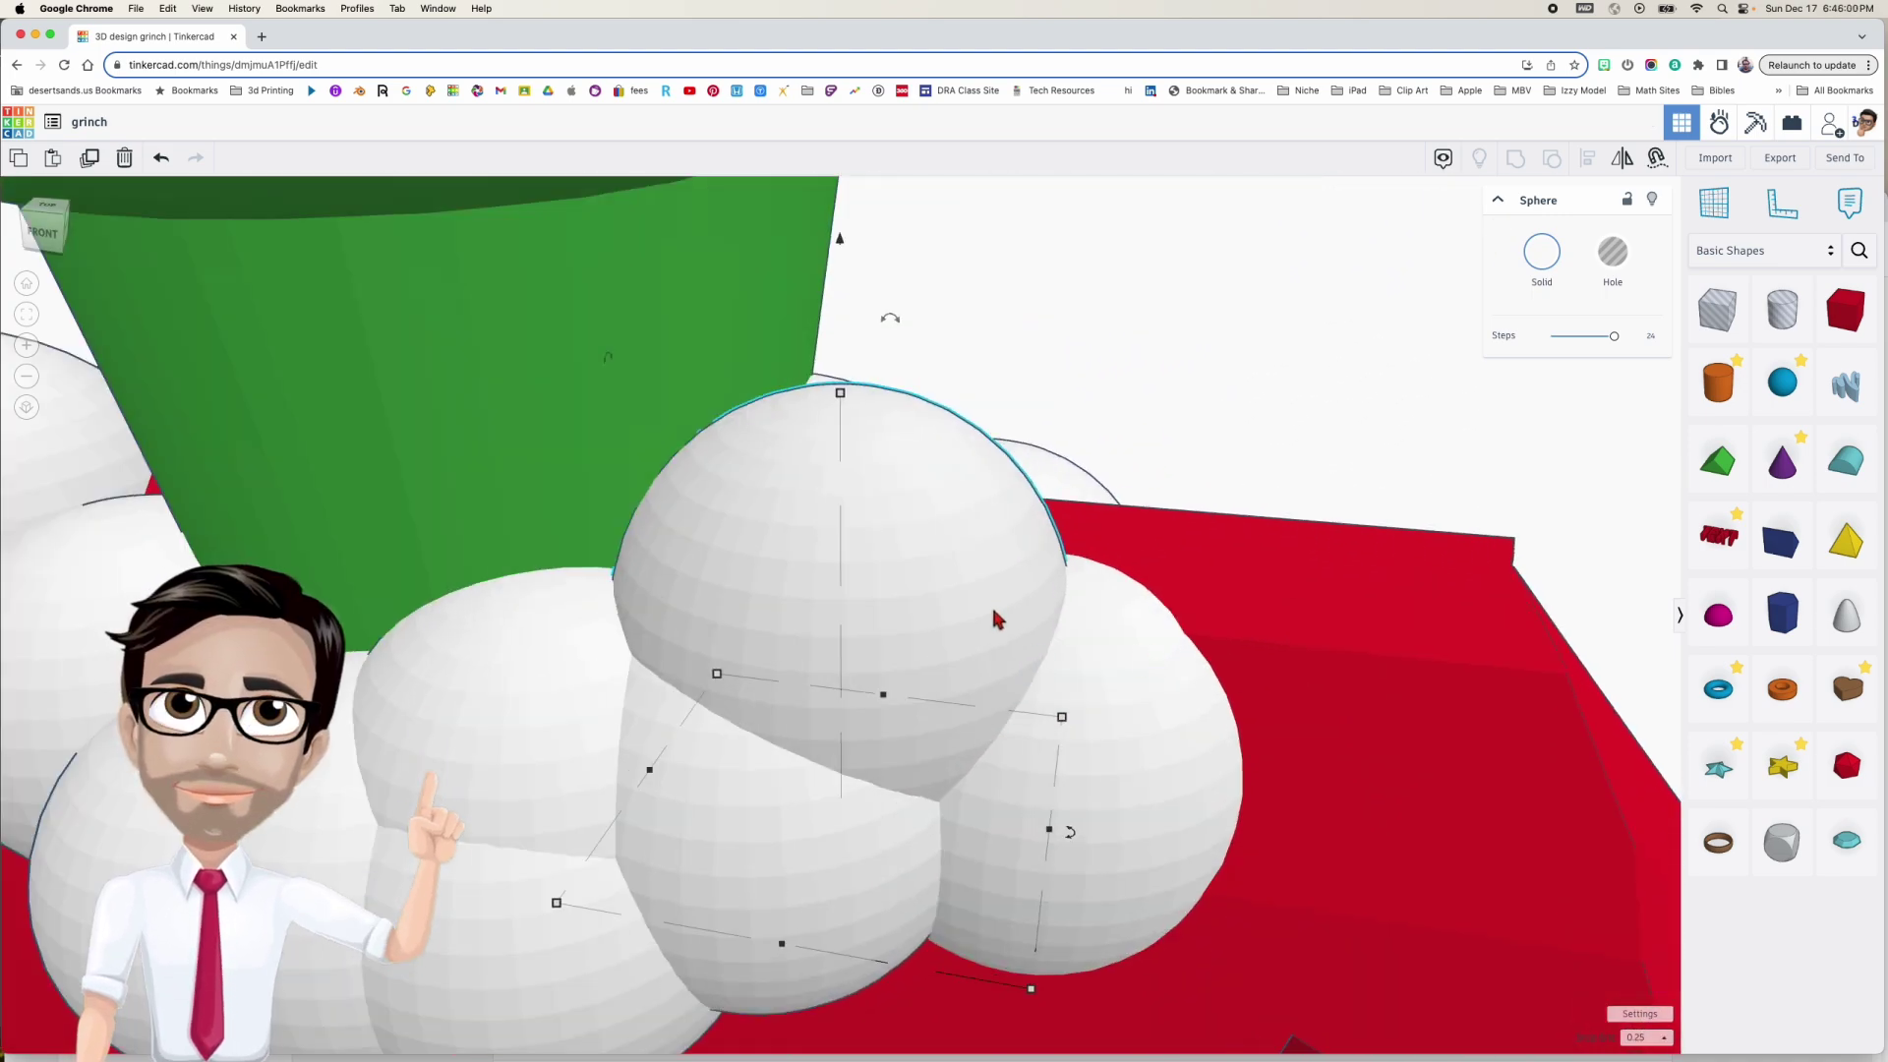
key("Up")
key("Up")
key("Up")
key("Up")
key("Up")
key("Up")
key("Up")
key("Up")
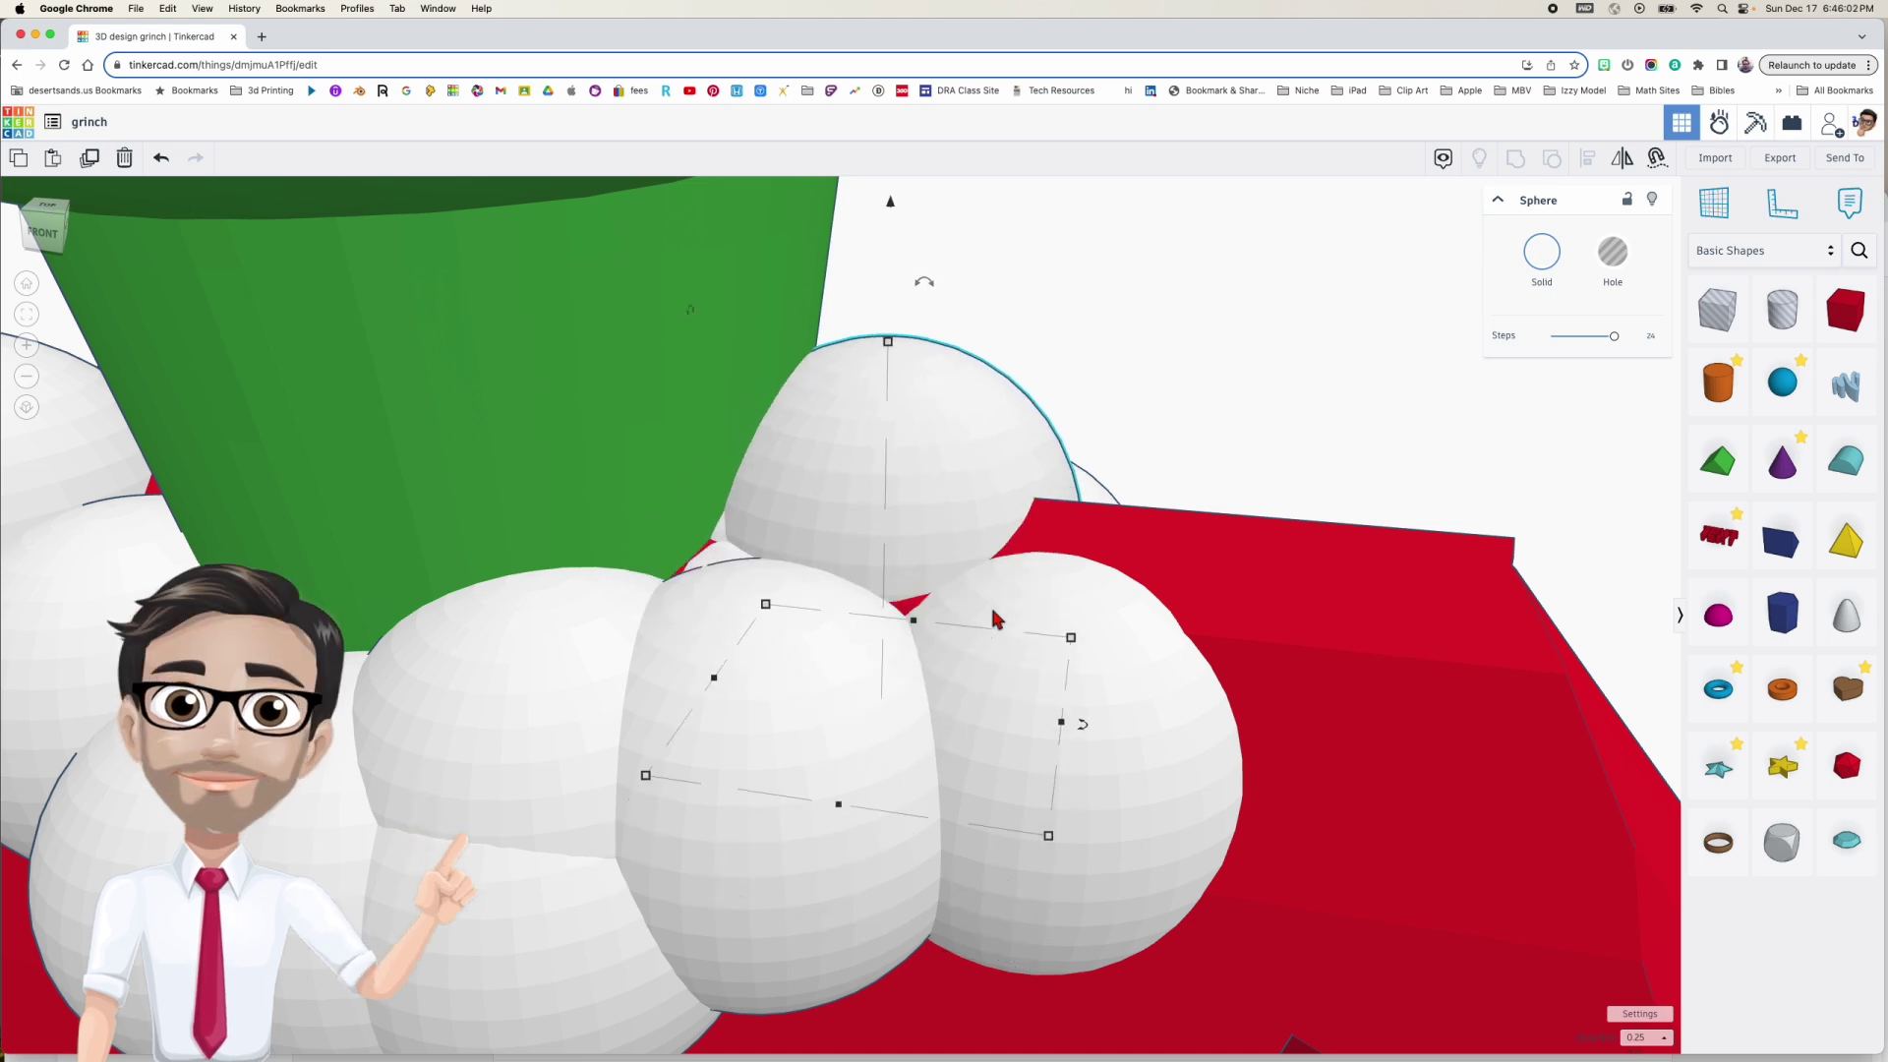
key("Right")
key("Right")
left_click_drag(917, 211, 916, 247)
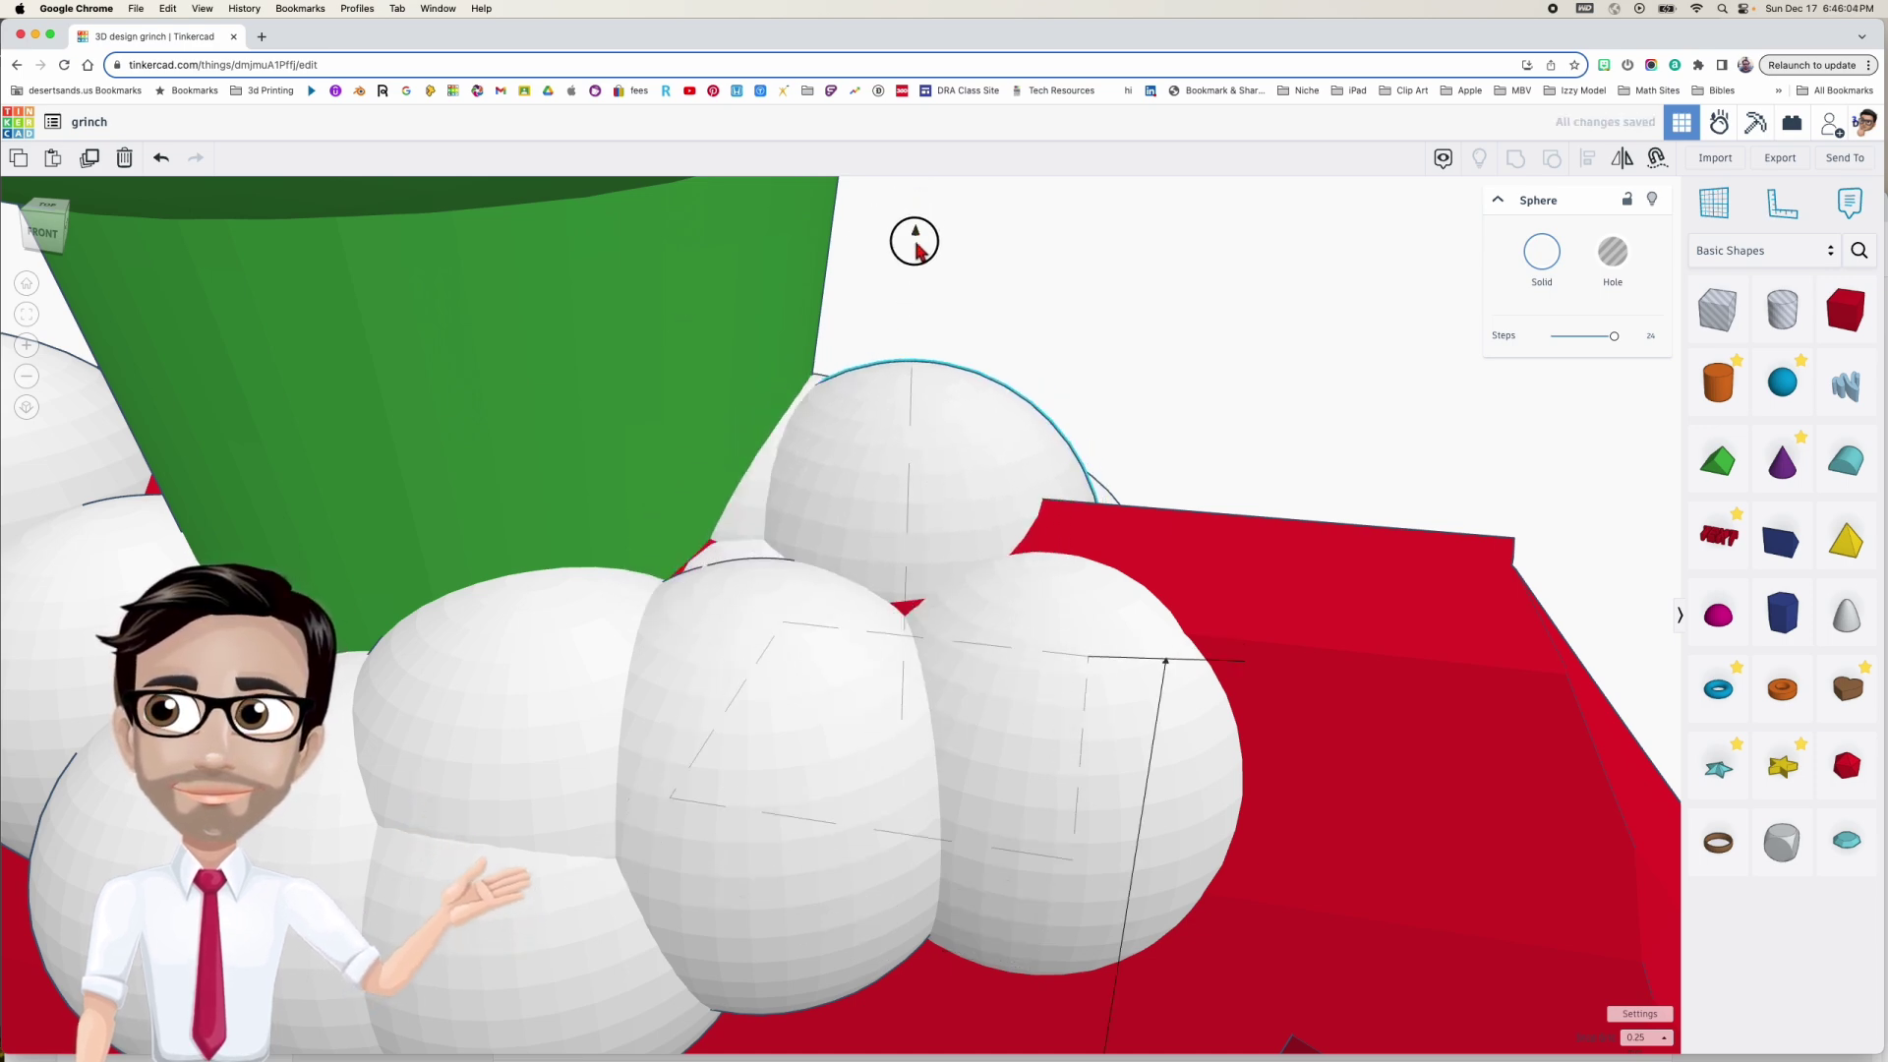
Step: Duplicate the wrist cuff, raise the copy beside the head to a height of 117.5 mm and rotate it 67.5° to lie level
scroll(935, 438, "down", 10)
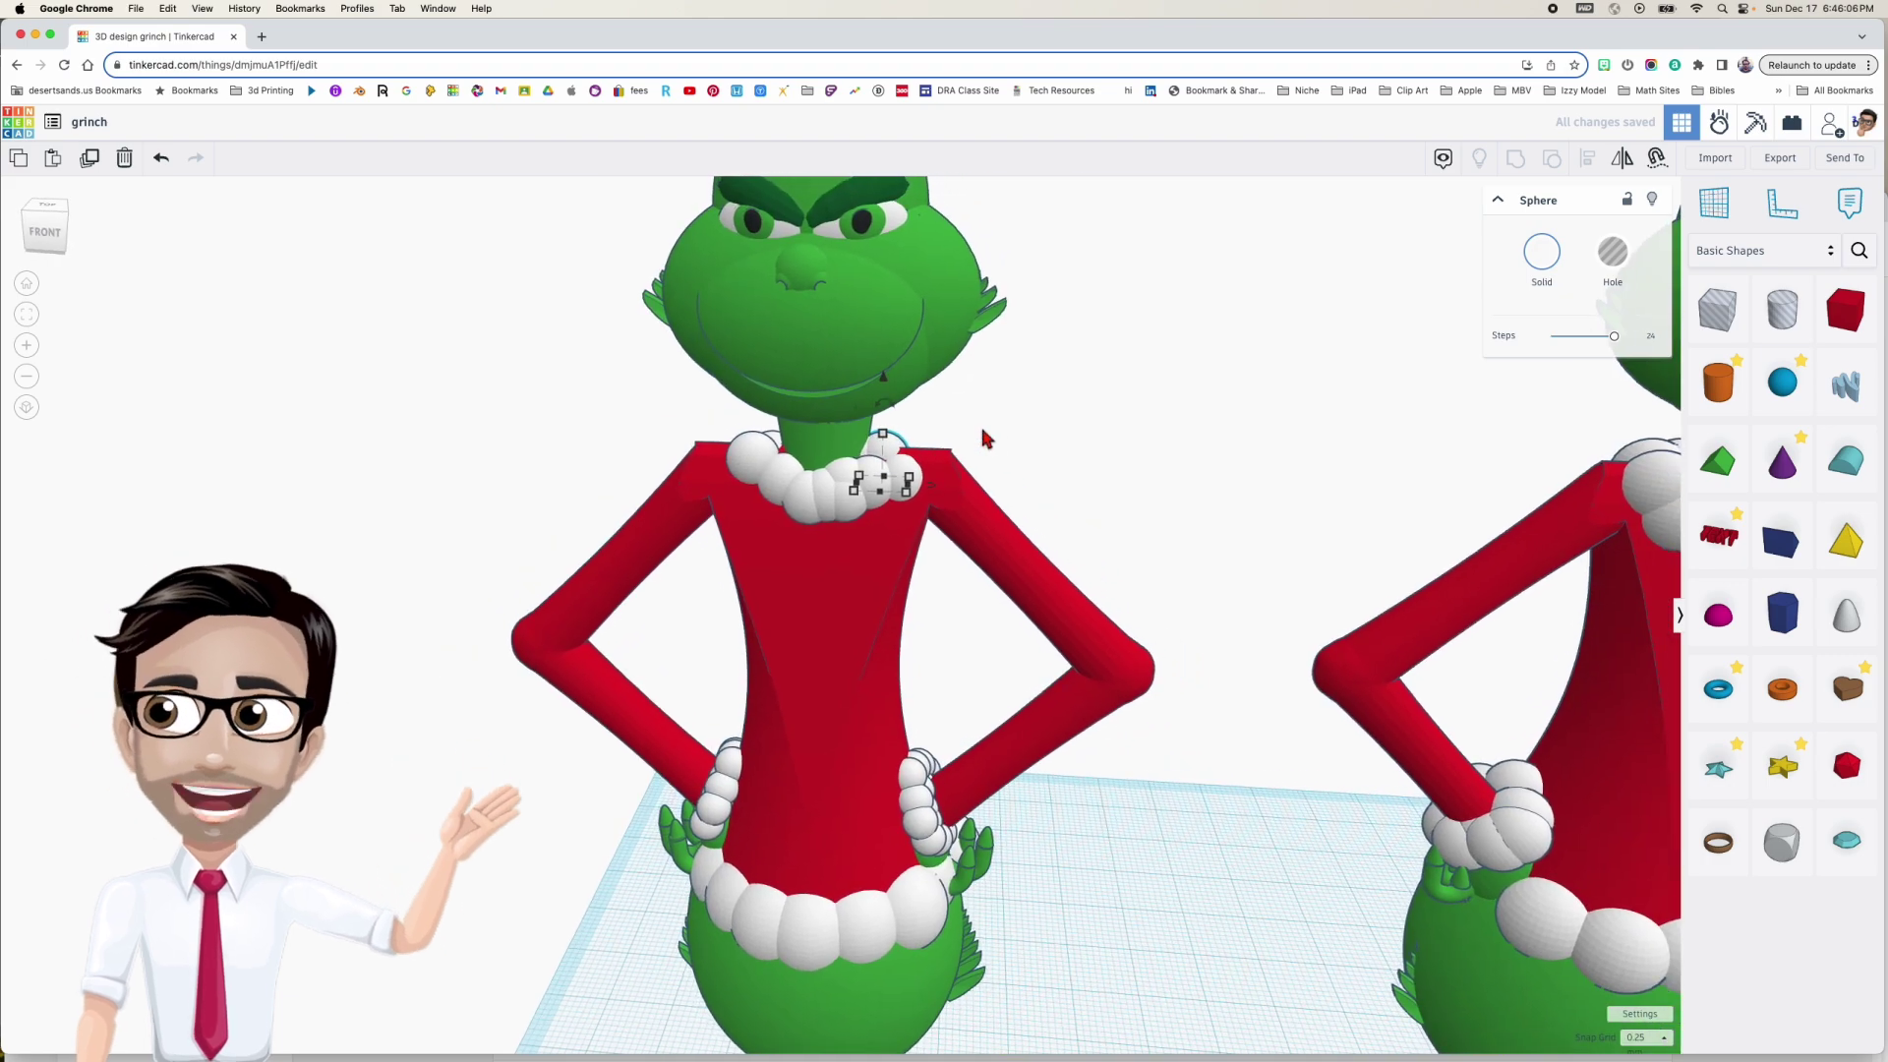
scroll(976, 422, "down", 3)
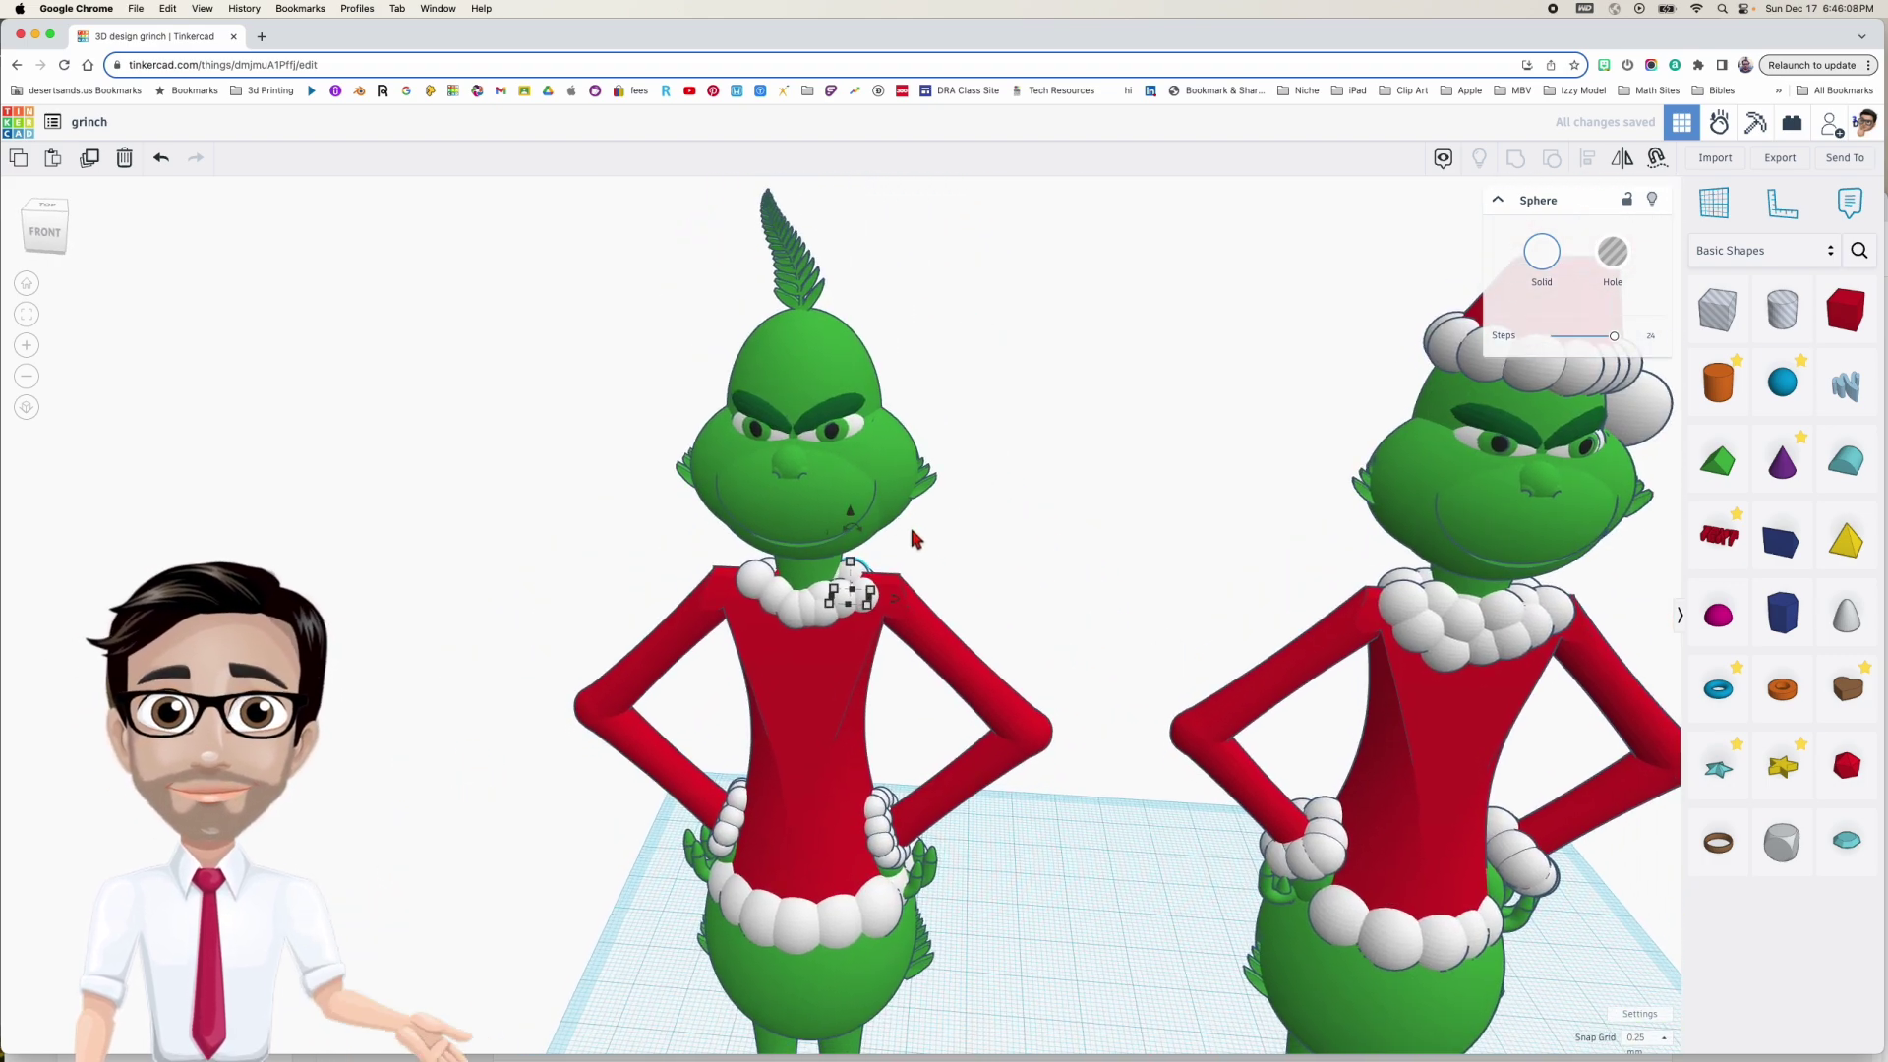
left_click(723, 841)
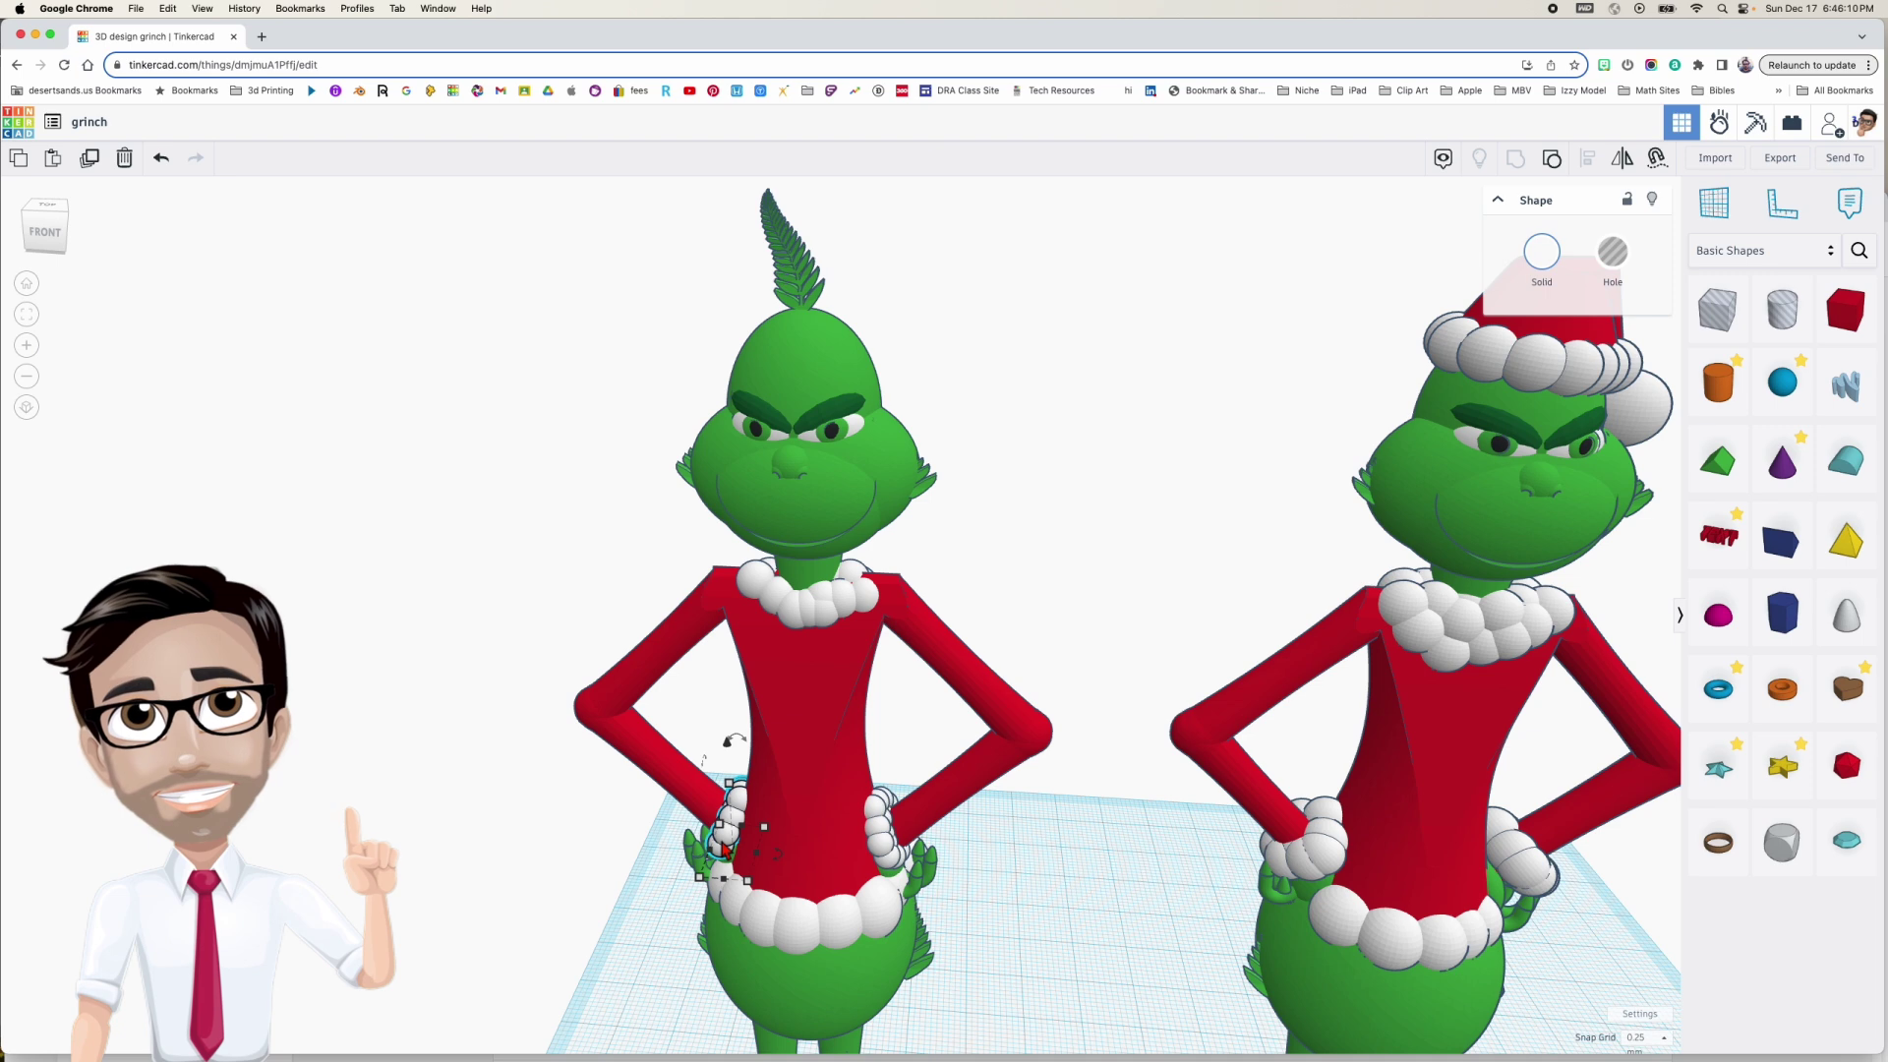
left_click_drag(733, 796, 774, 320)
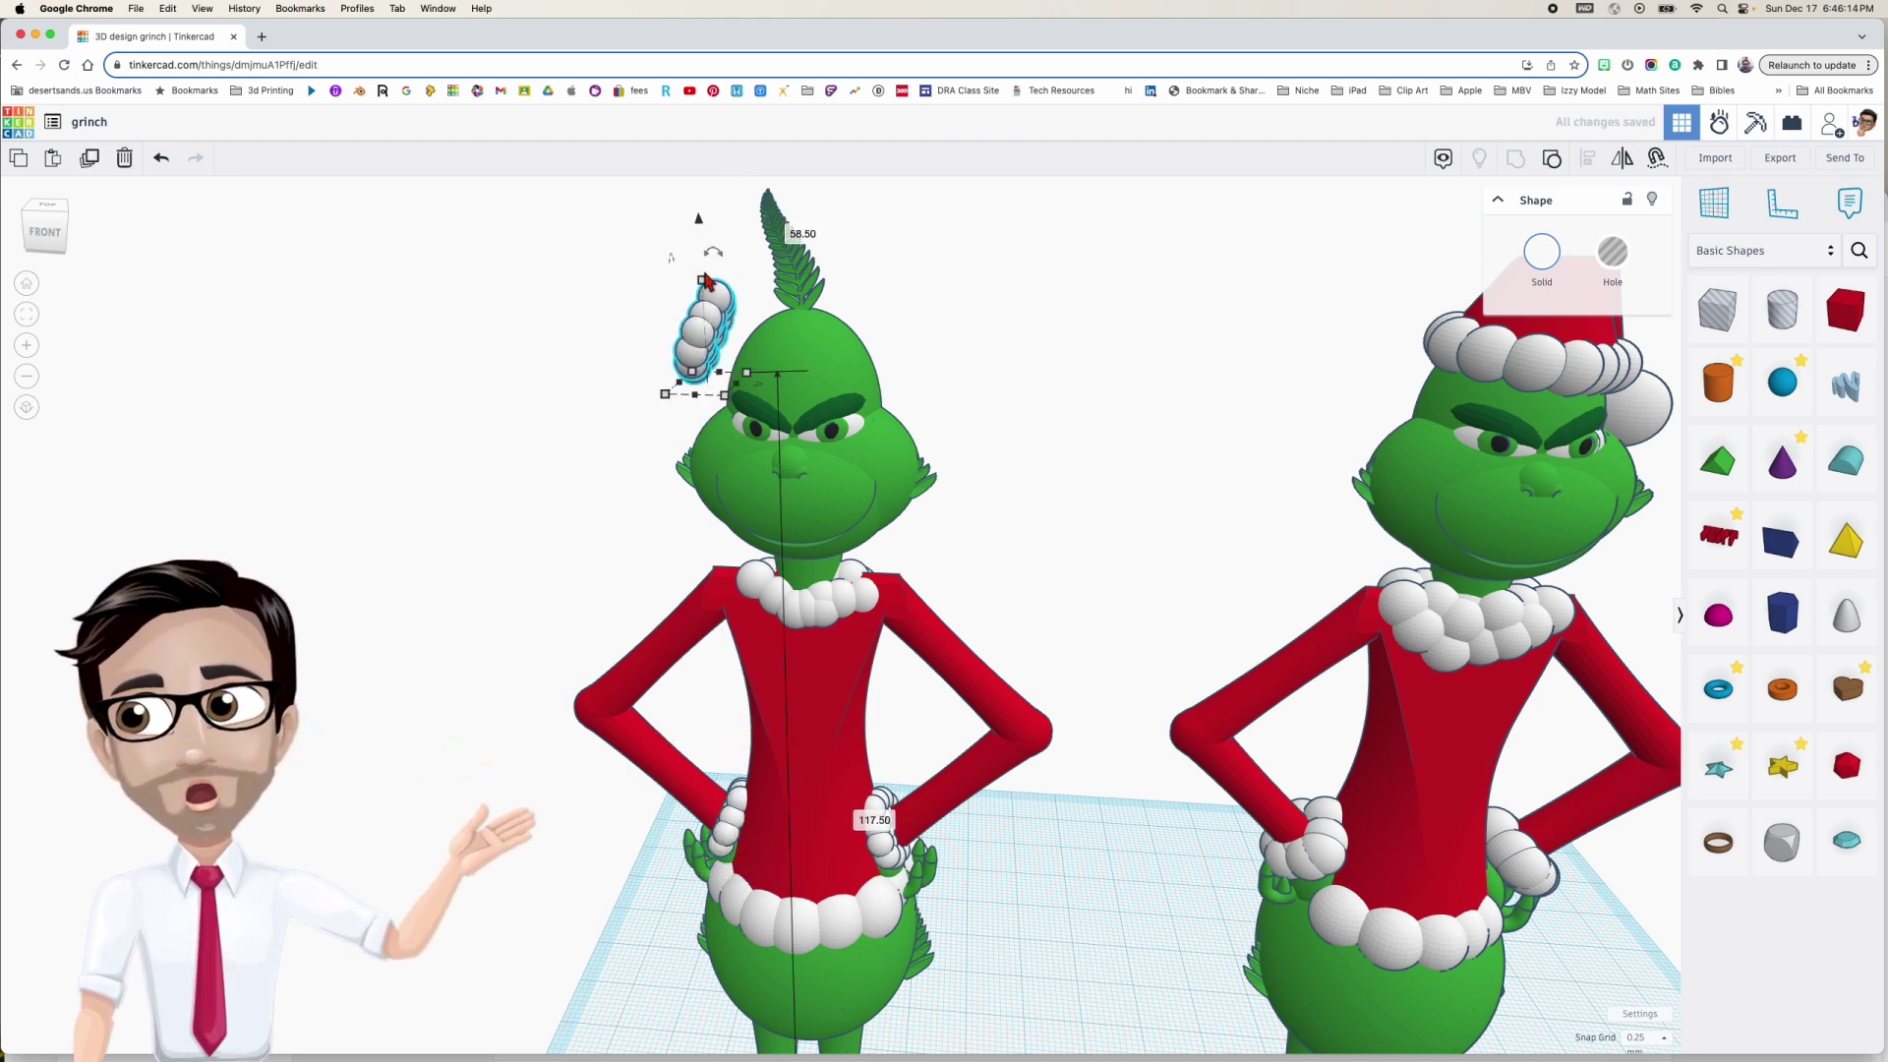
left_click_drag(713, 254, 712, 375)
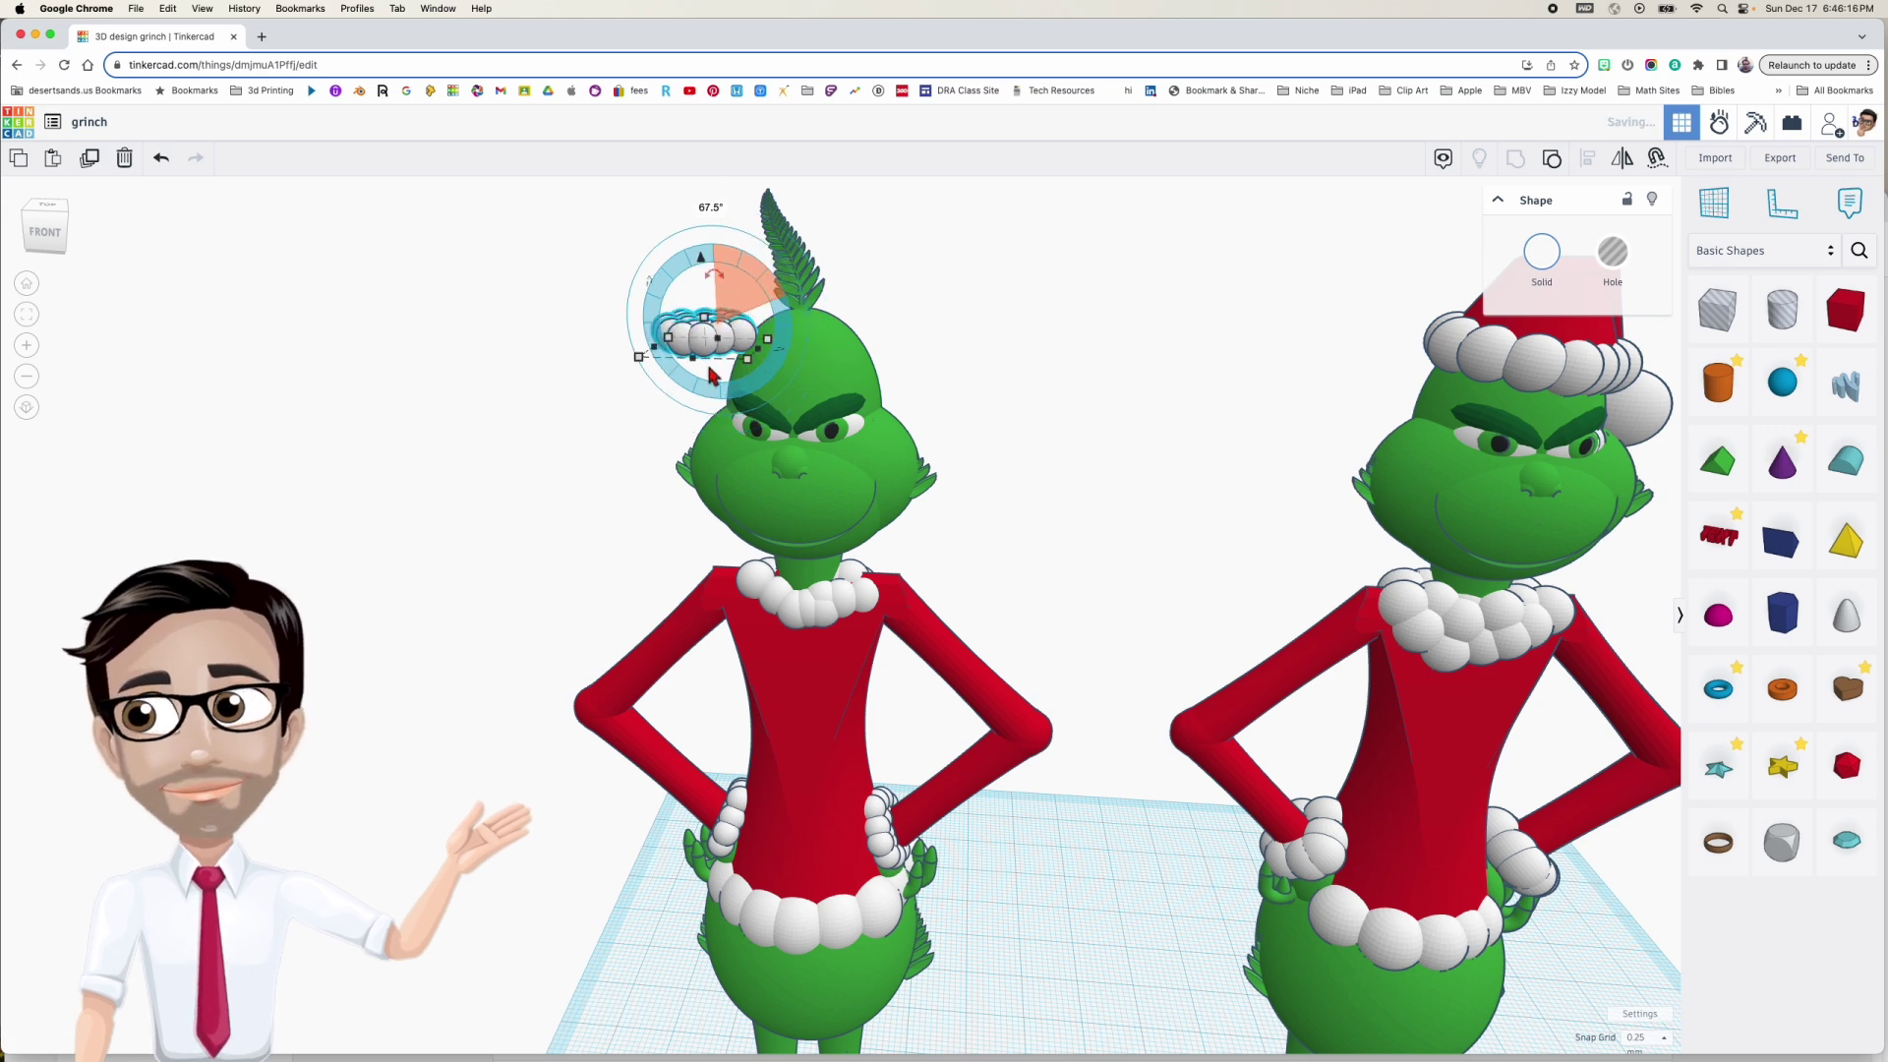
Step: Place the levelled ring of white spheres around the top of the Grinch's head as the hat brim
scroll(708, 344, "up", 2)
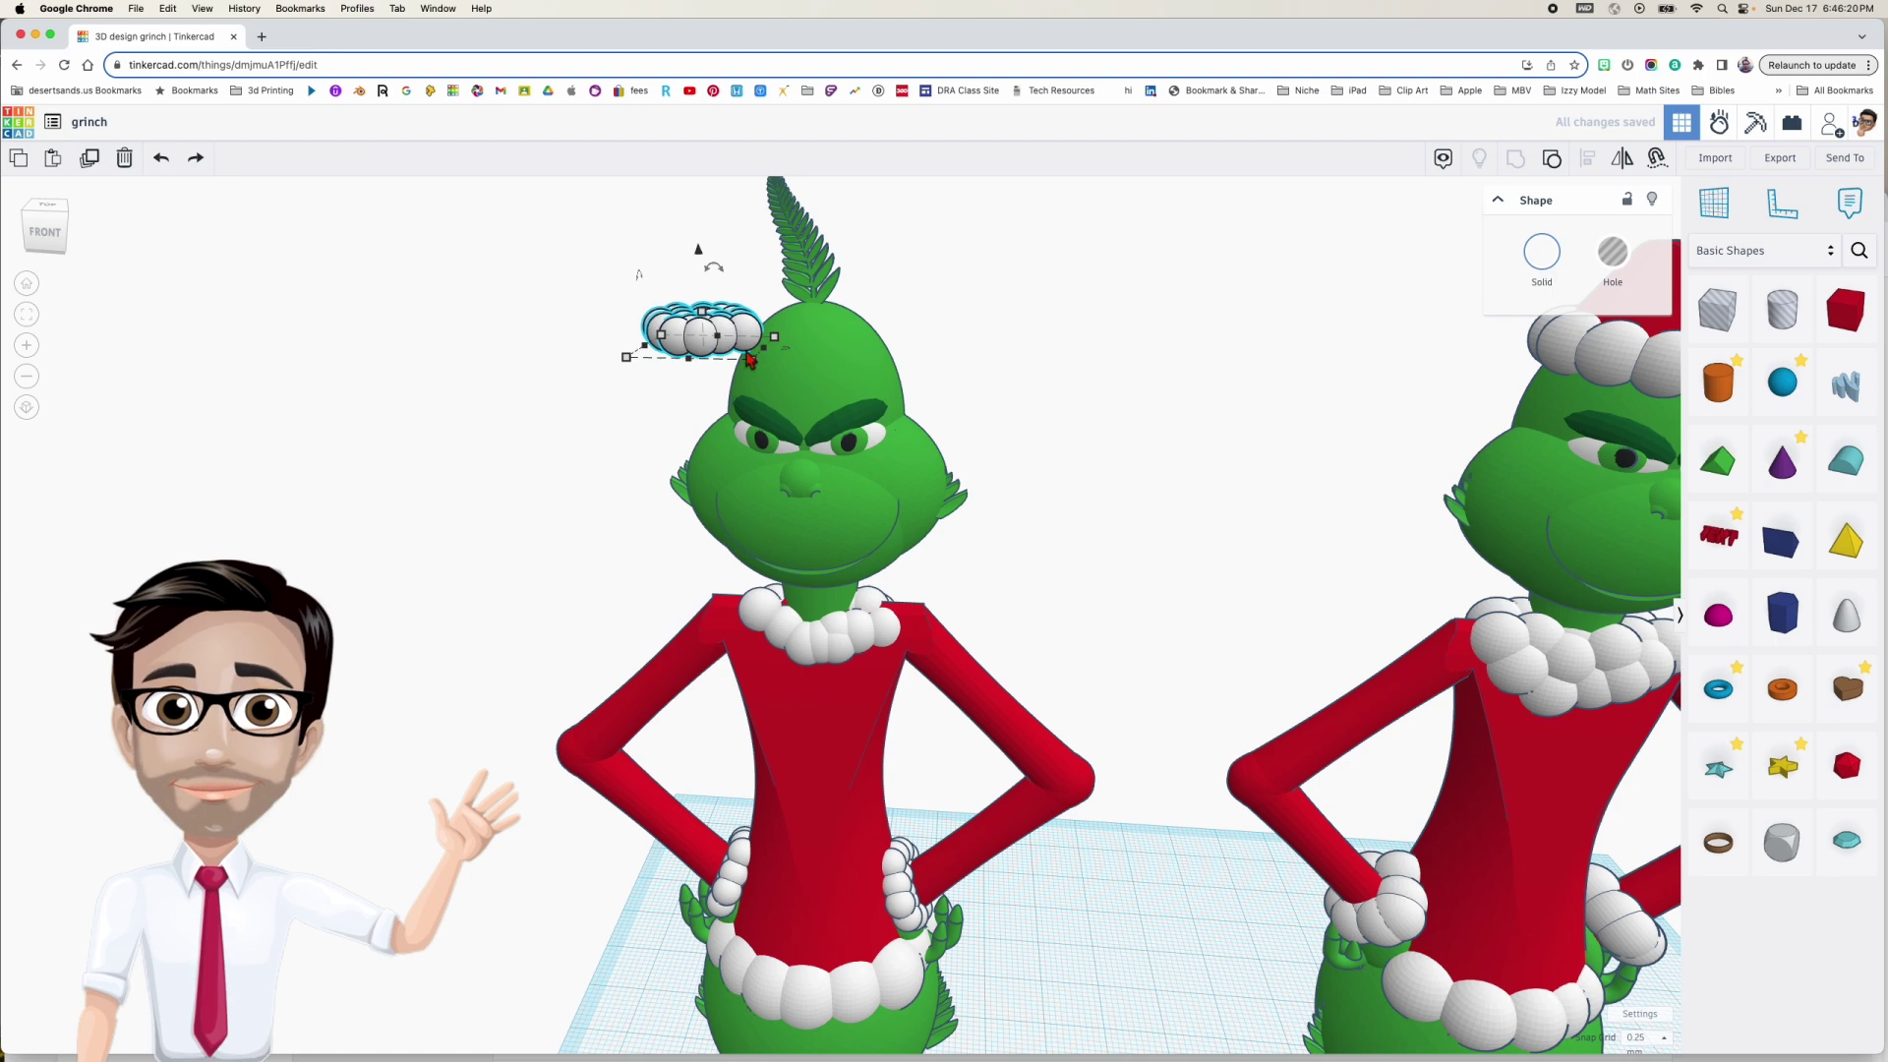
right_click_drag(845, 361, 795, 489)
left_click_drag(911, 696, 916, 653)
right_click_drag(941, 677, 931, 512)
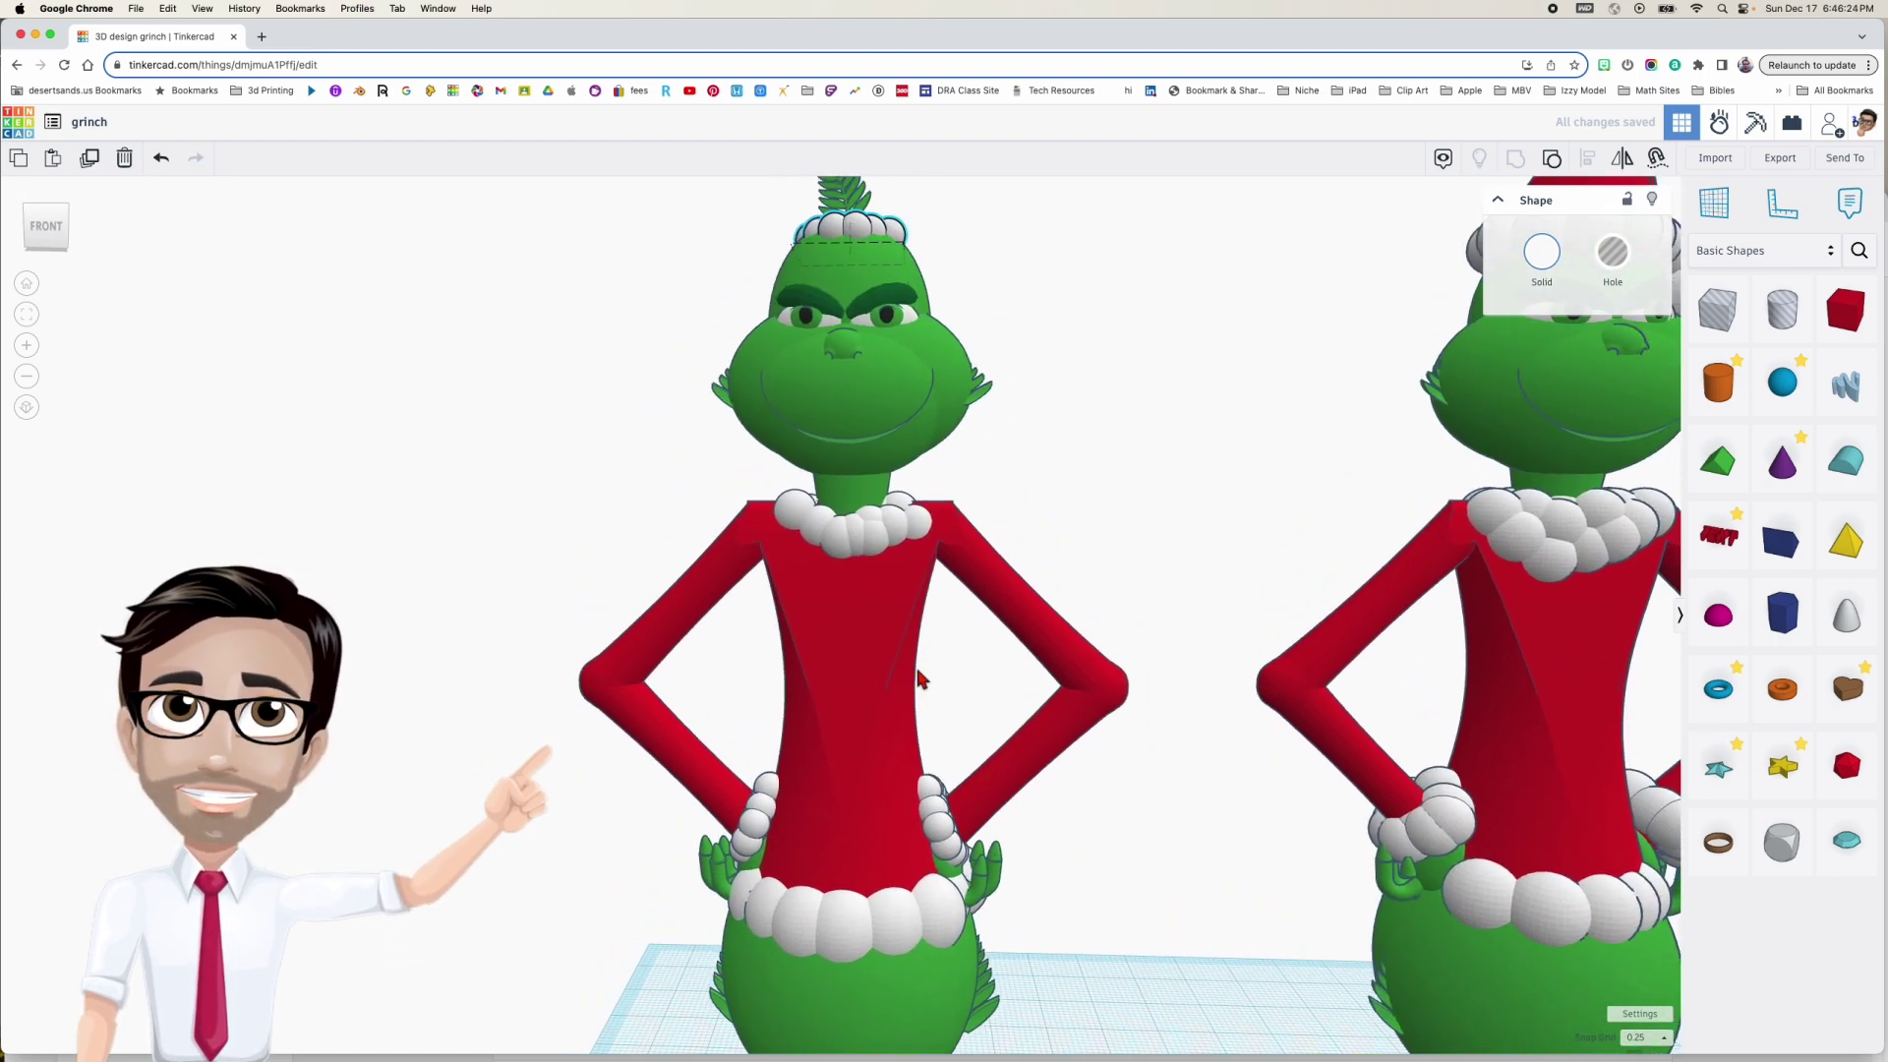
middle_click_drag(918, 679, 915, 876)
Step: Delete the green hair tuft on top of the head
left_click(835, 413)
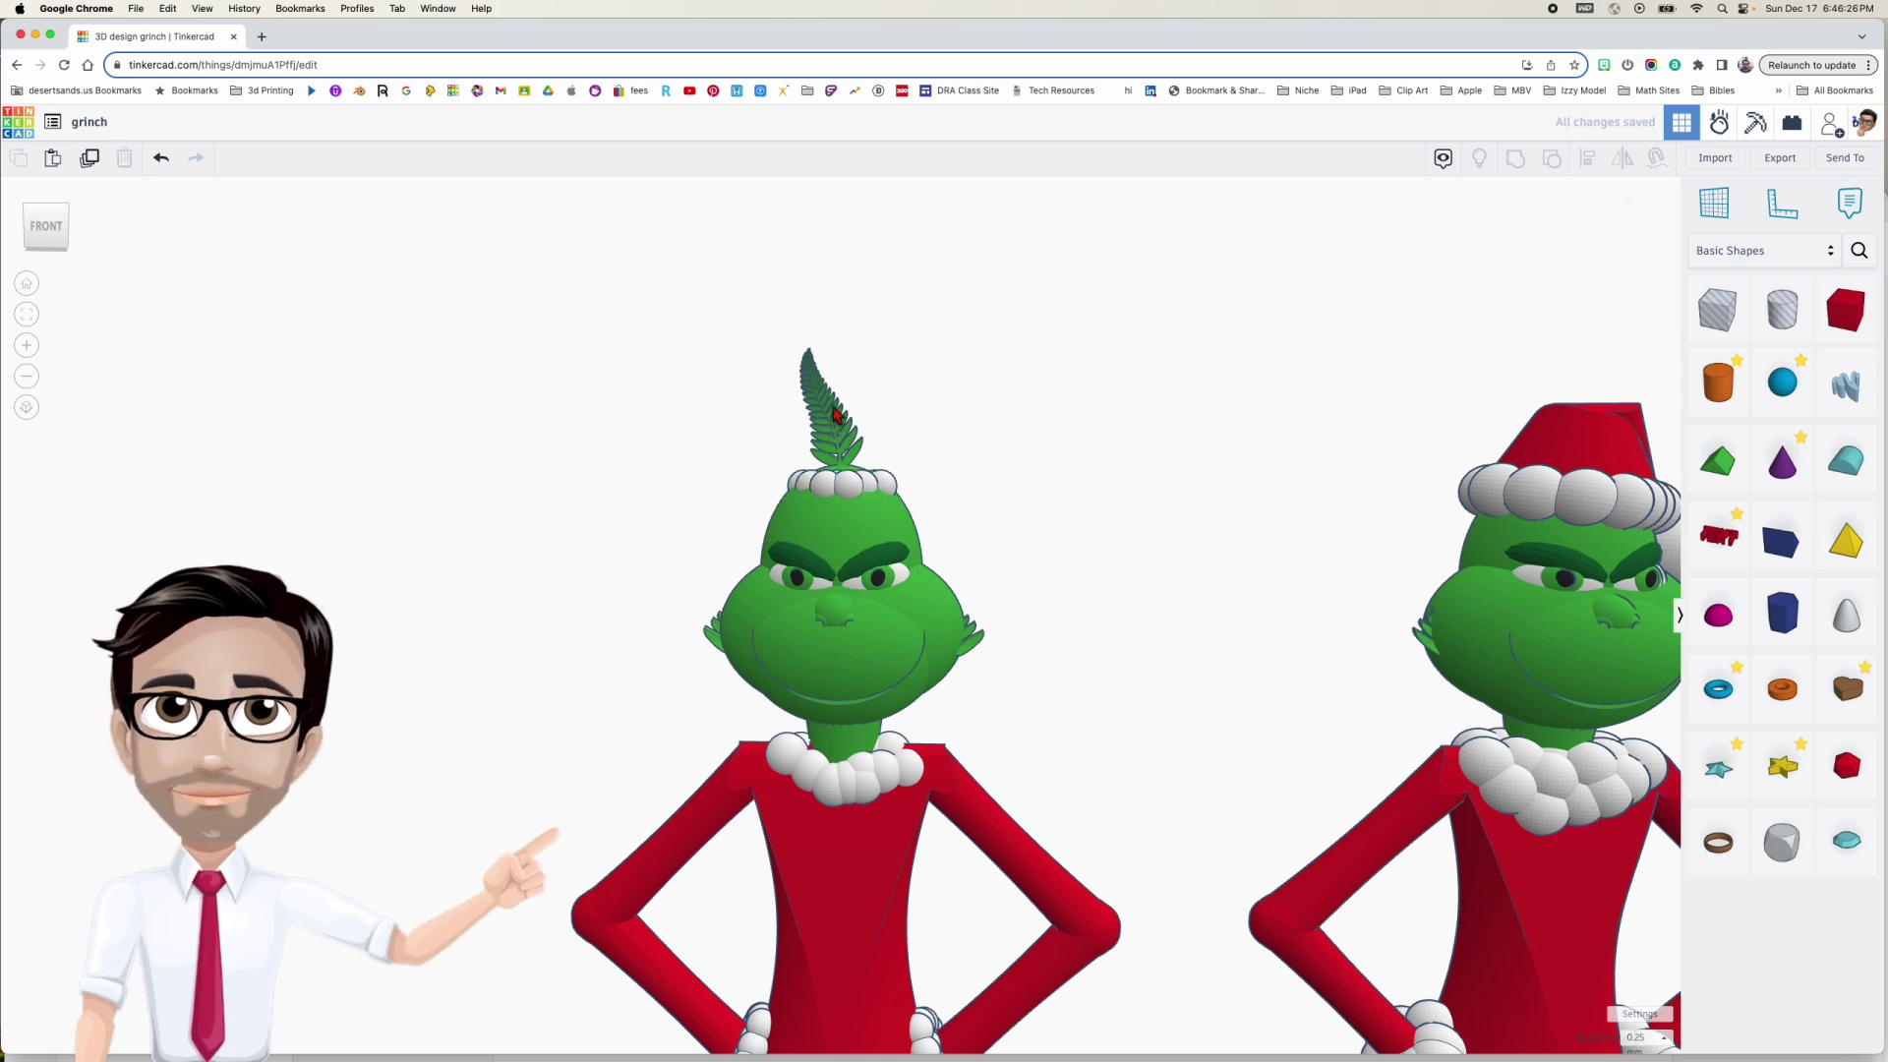
left_click(829, 413)
key("Delete")
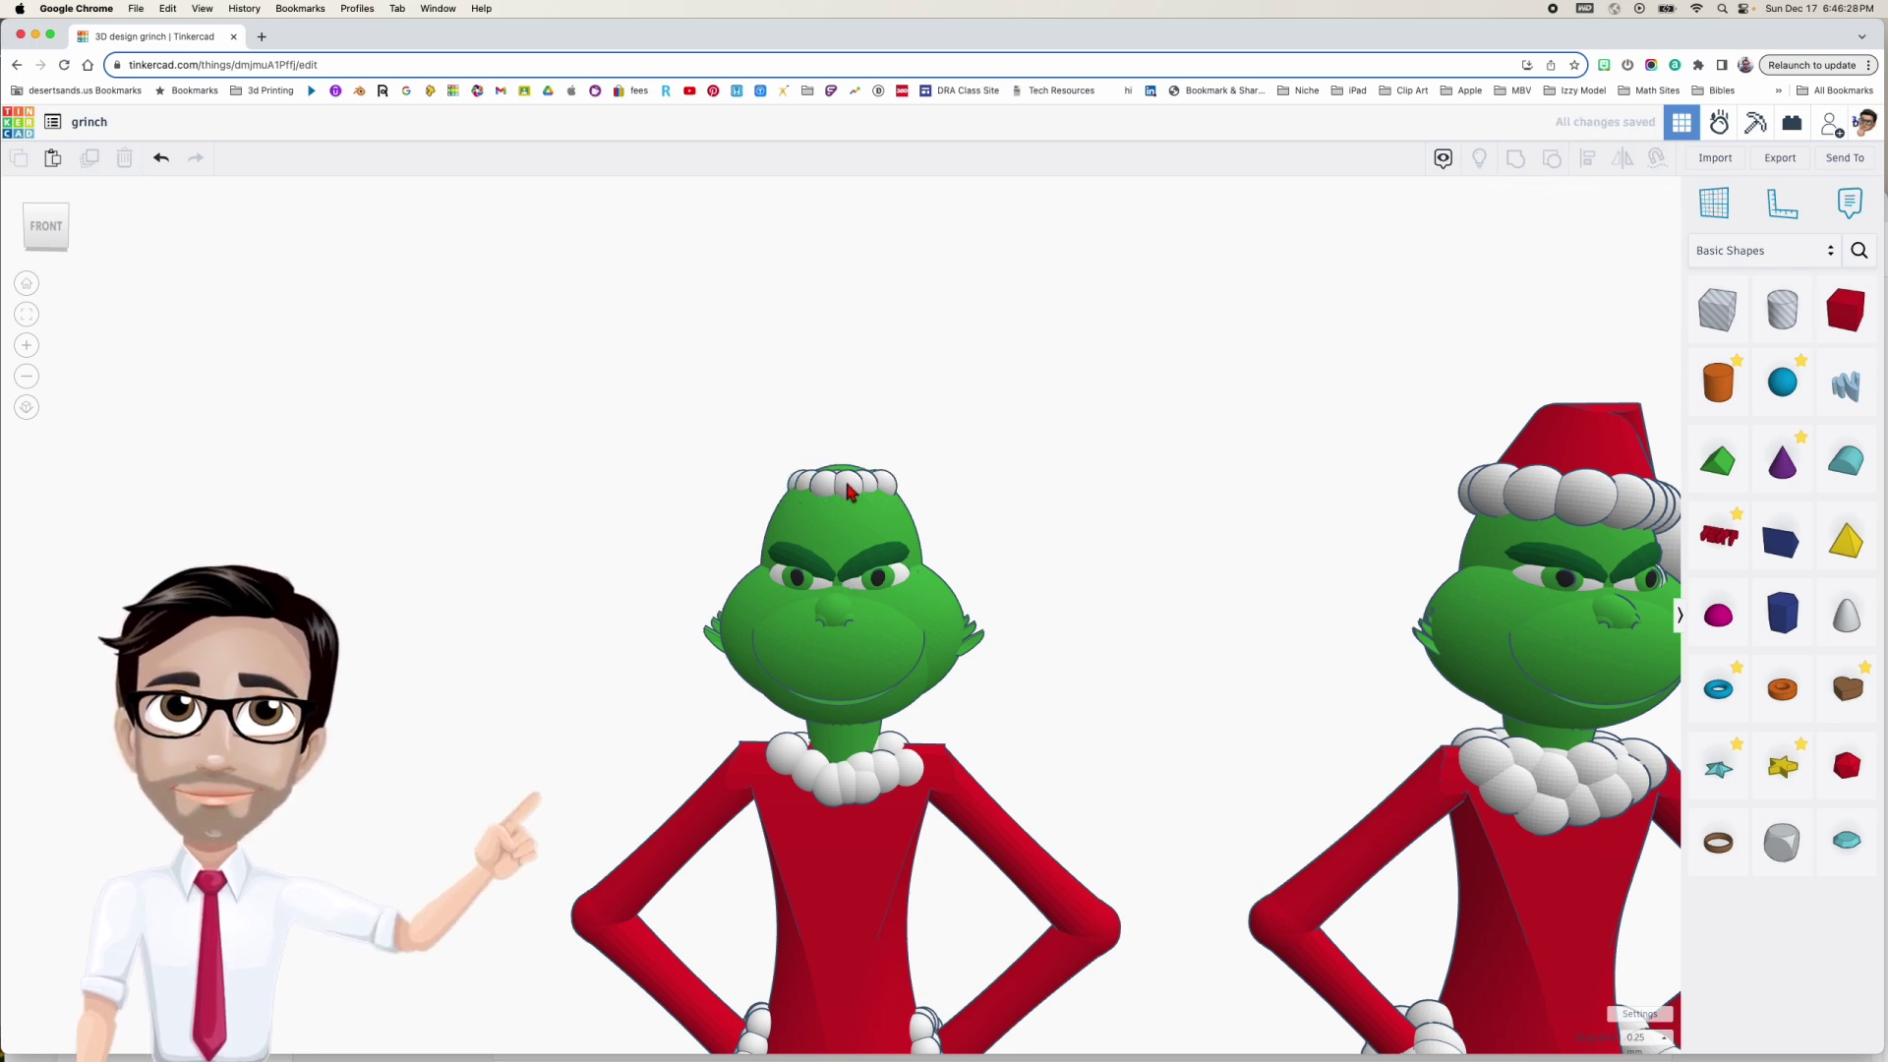
Step: Lower the brim ring on the head to a height of 118.5 mm and enlarge it proportionally to 5.25 mm tall
left_click(848, 492)
scroll(847, 459, "up", 4)
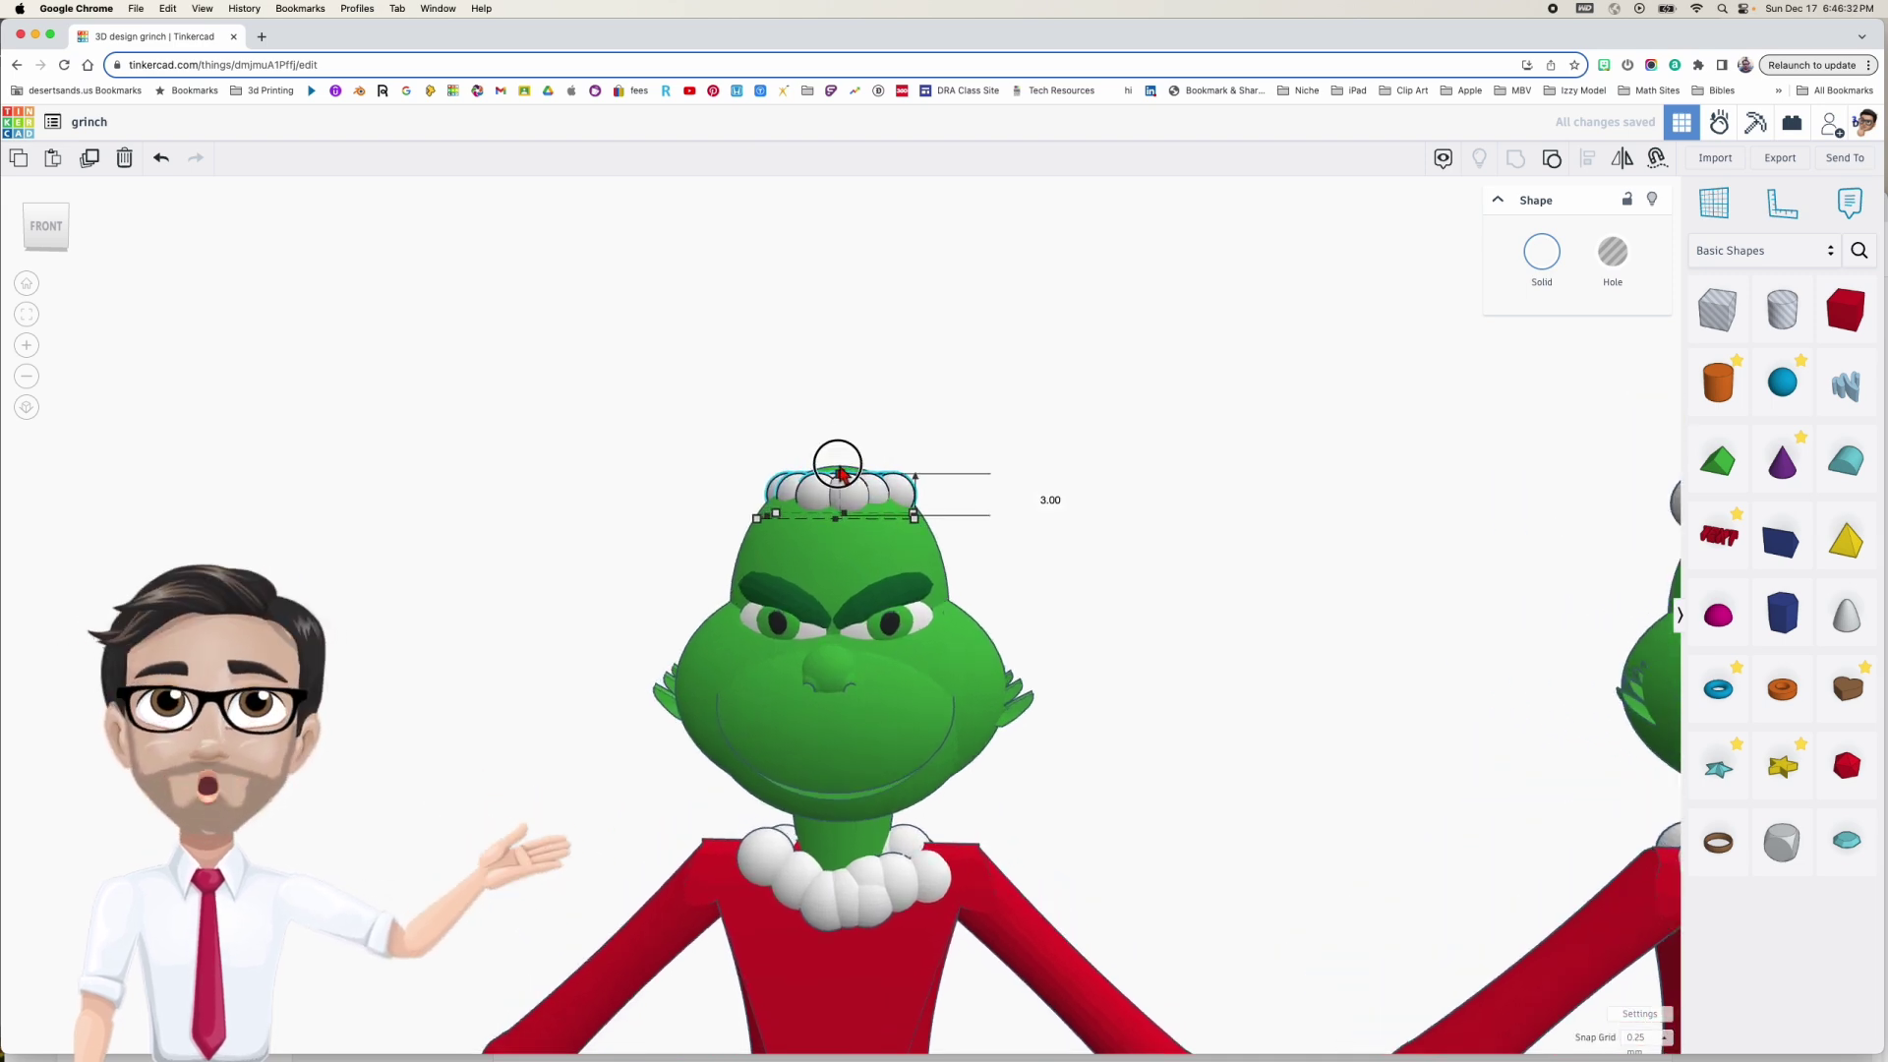
left_click_drag(839, 473, 839, 439, "shift")
scroll(974, 546, "down", 3)
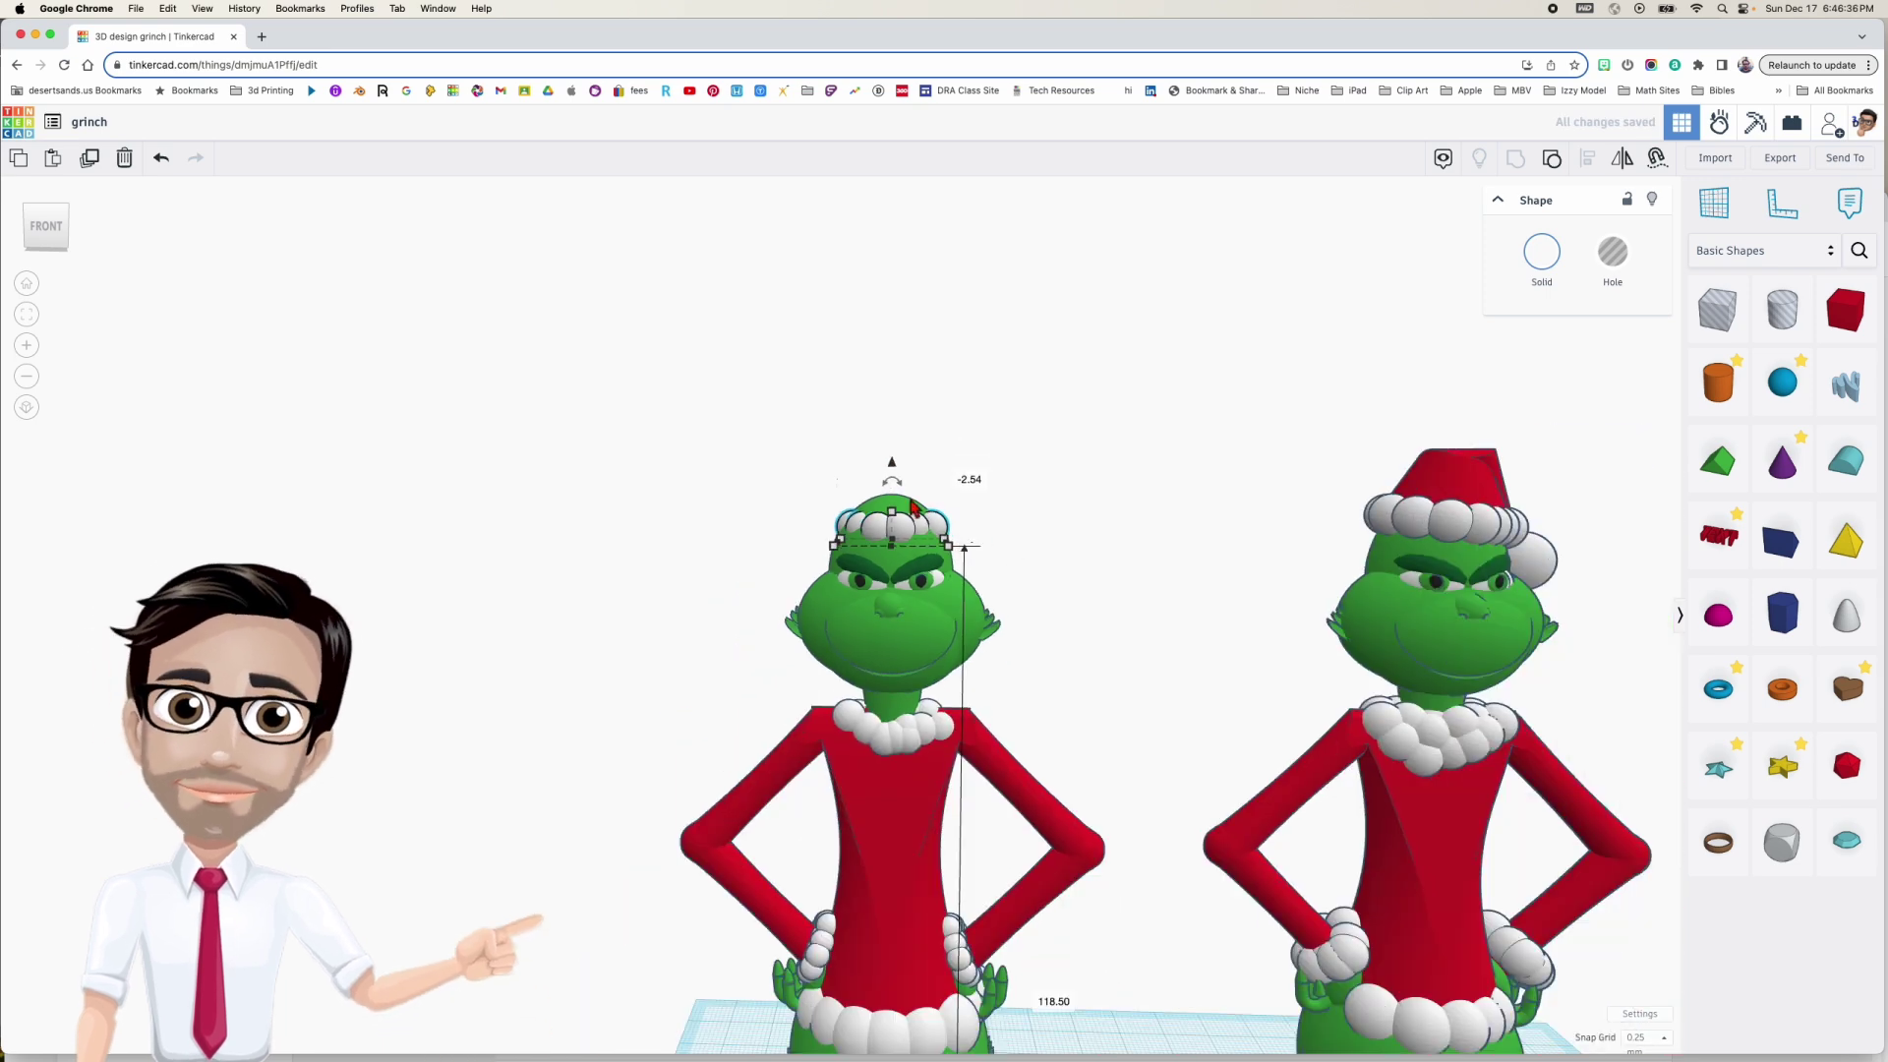
left_click_drag(893, 512, 893, 504, "shift")
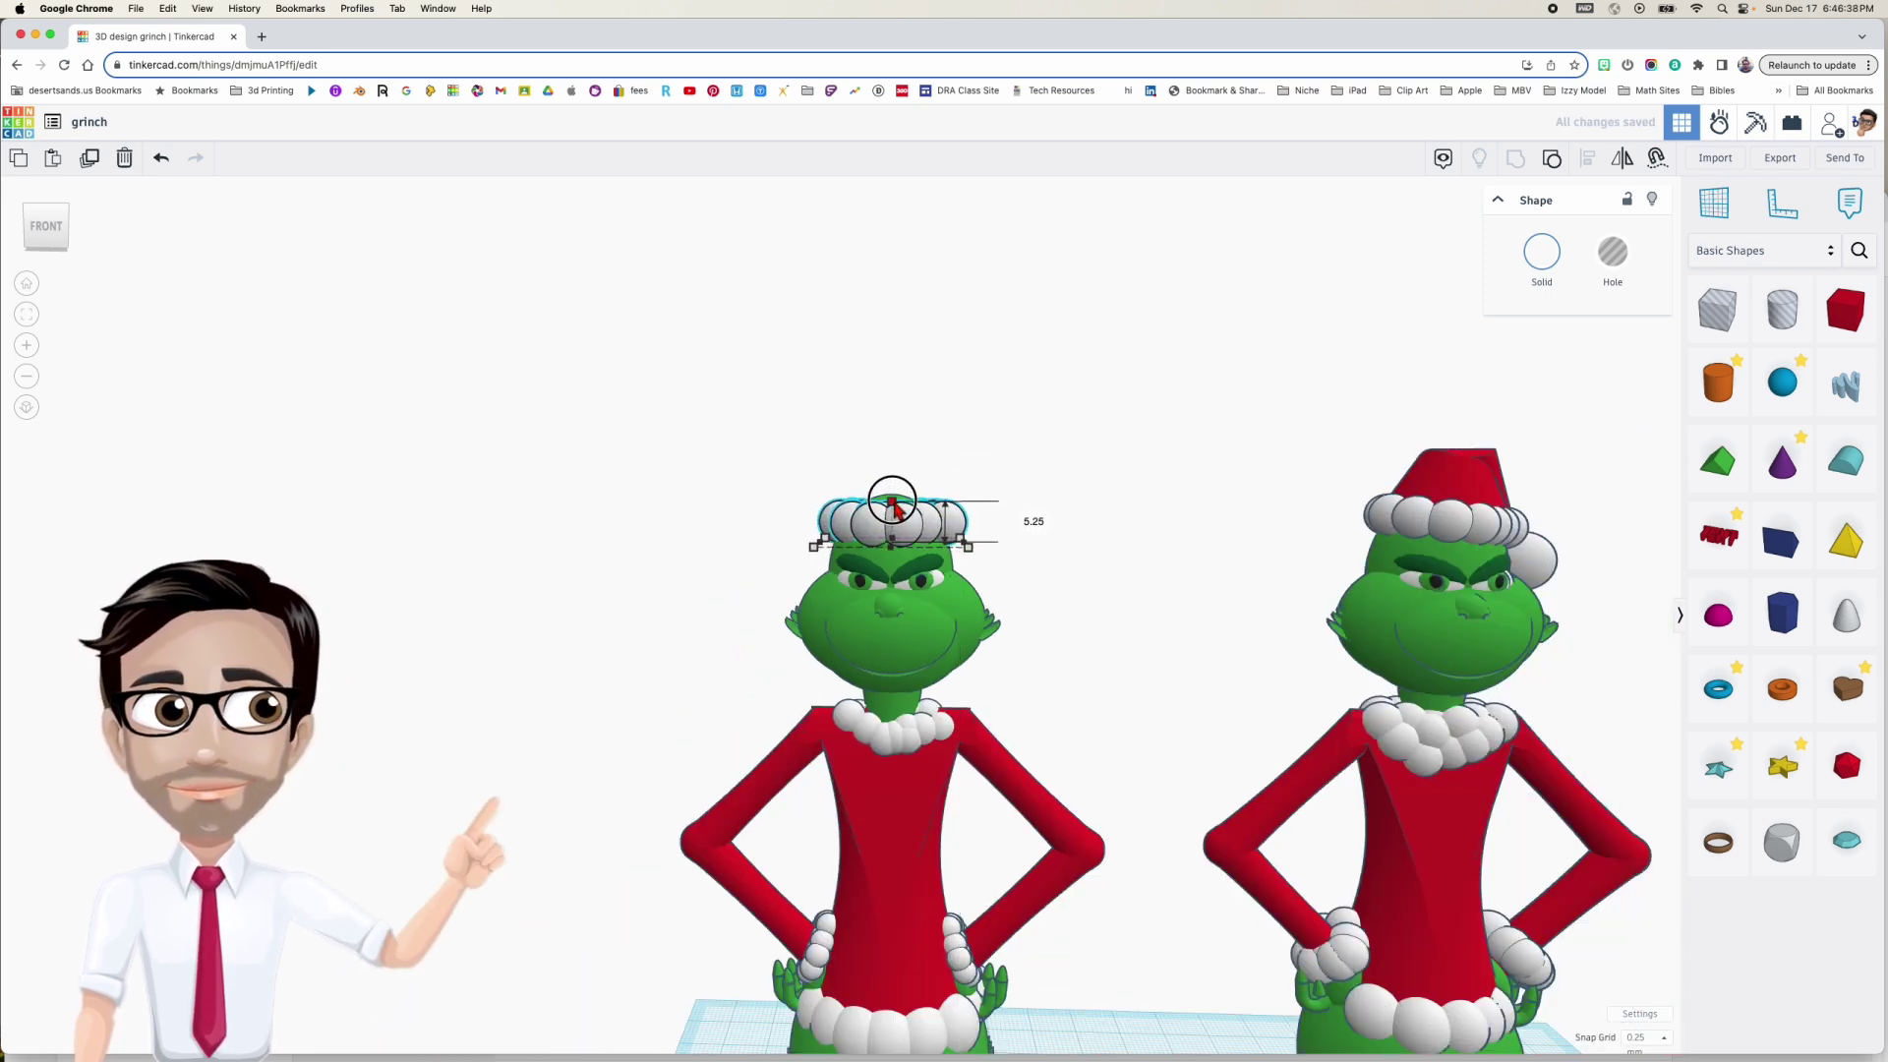
Step: Check the brim's fit from below and behind, scaling it proportionally to 5 mm tall
scroll(974, 549, "up", 5)
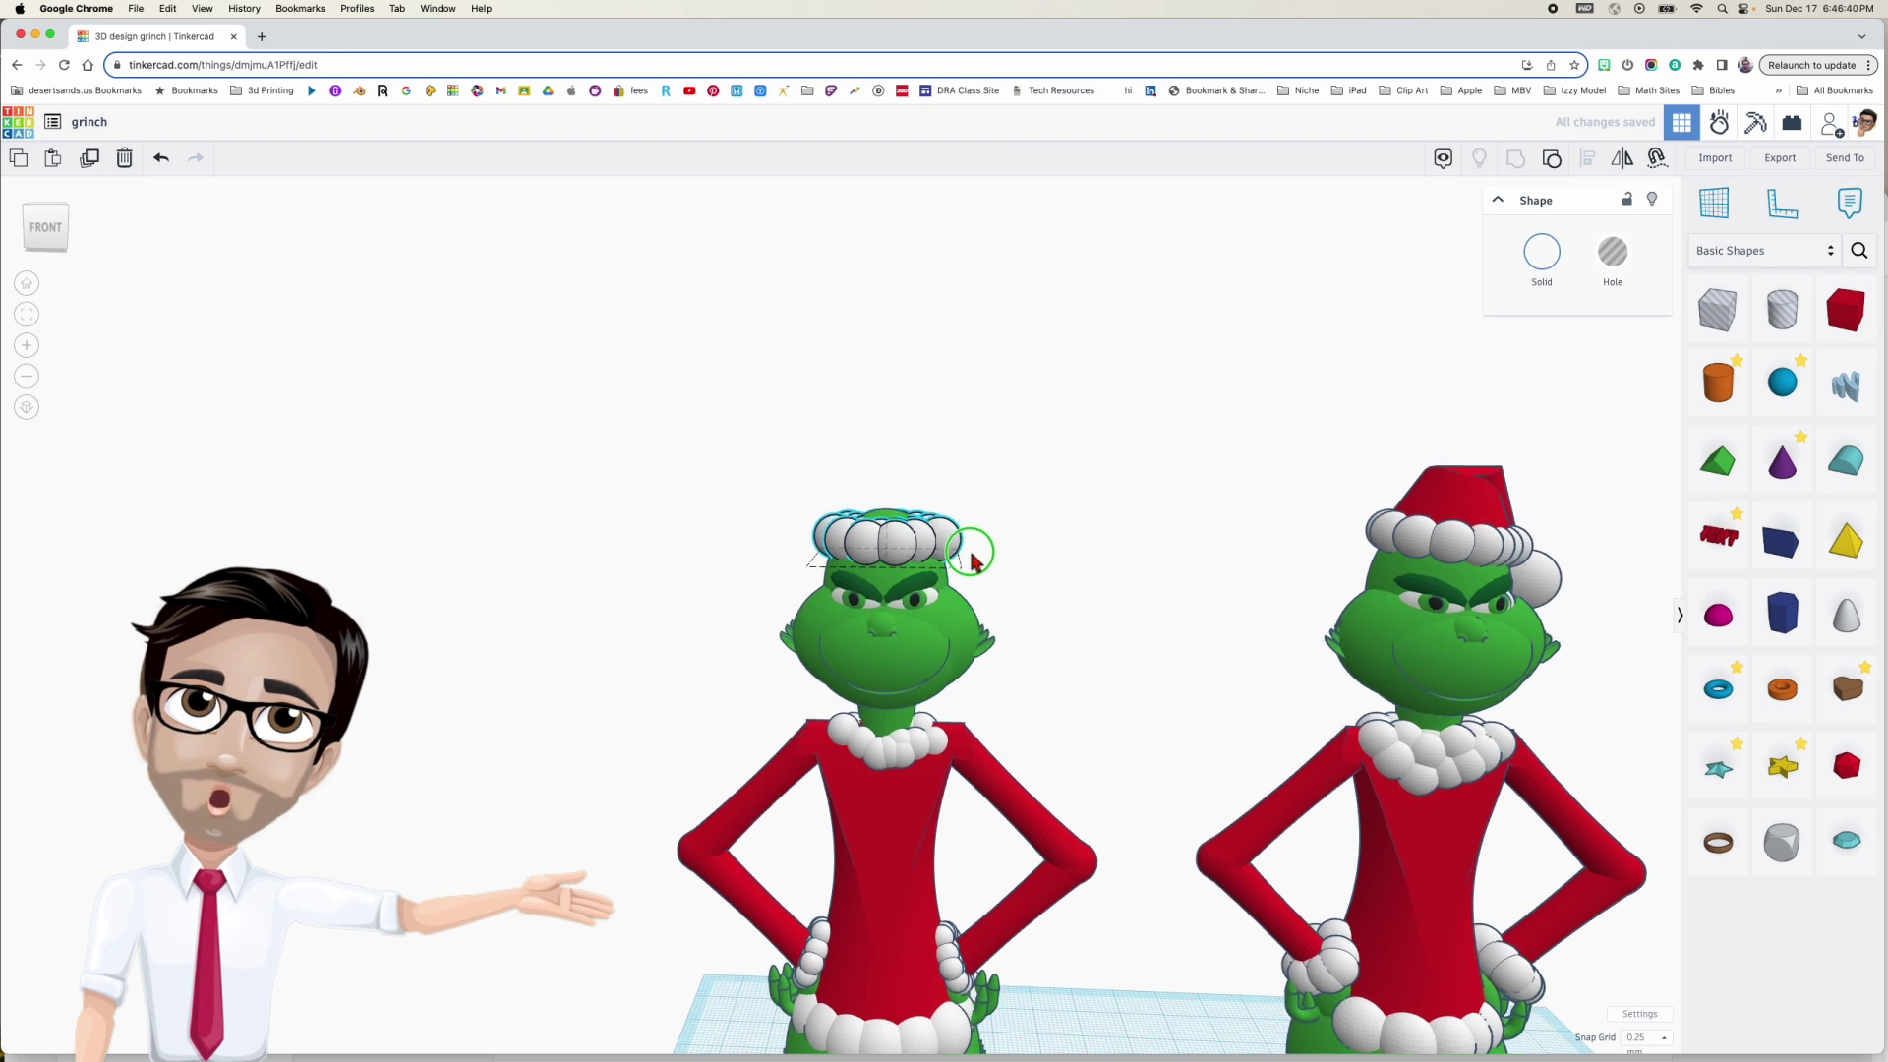
right_click_drag(844, 549, 916, 415)
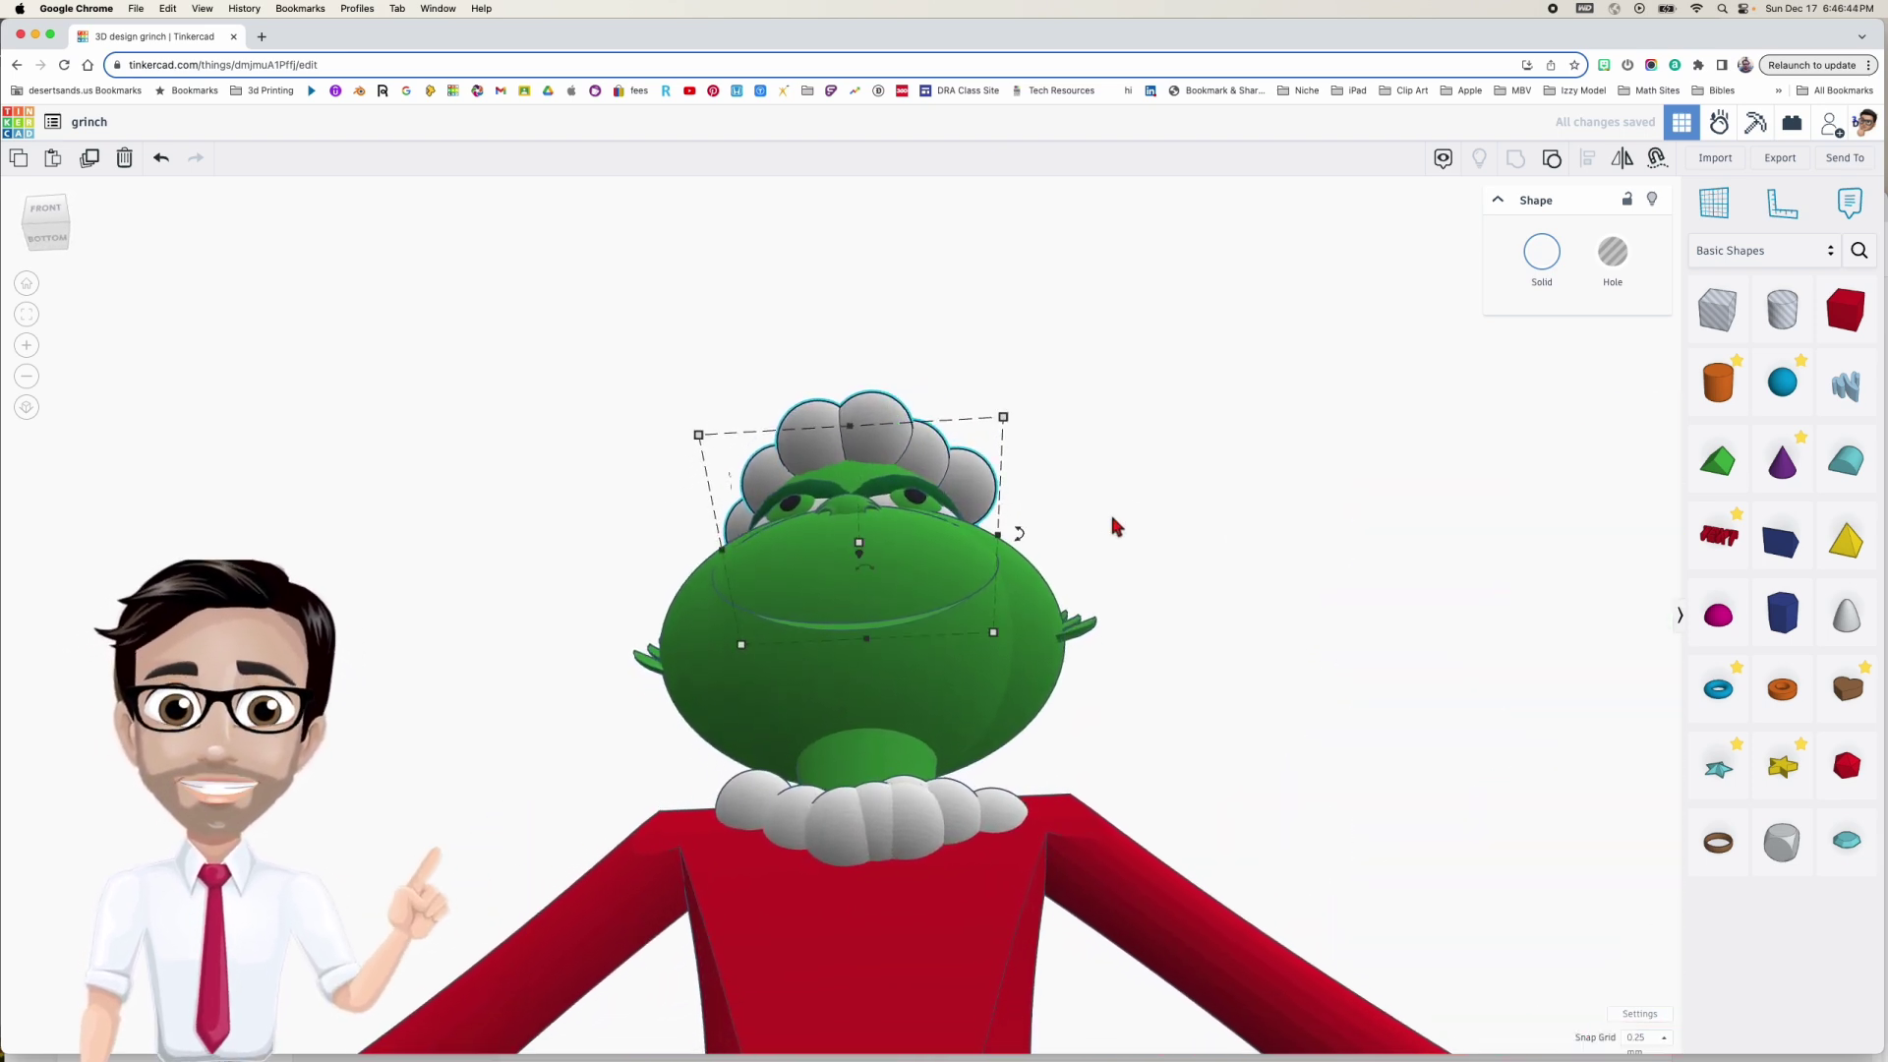
left_click(1110, 512)
left_click(870, 433)
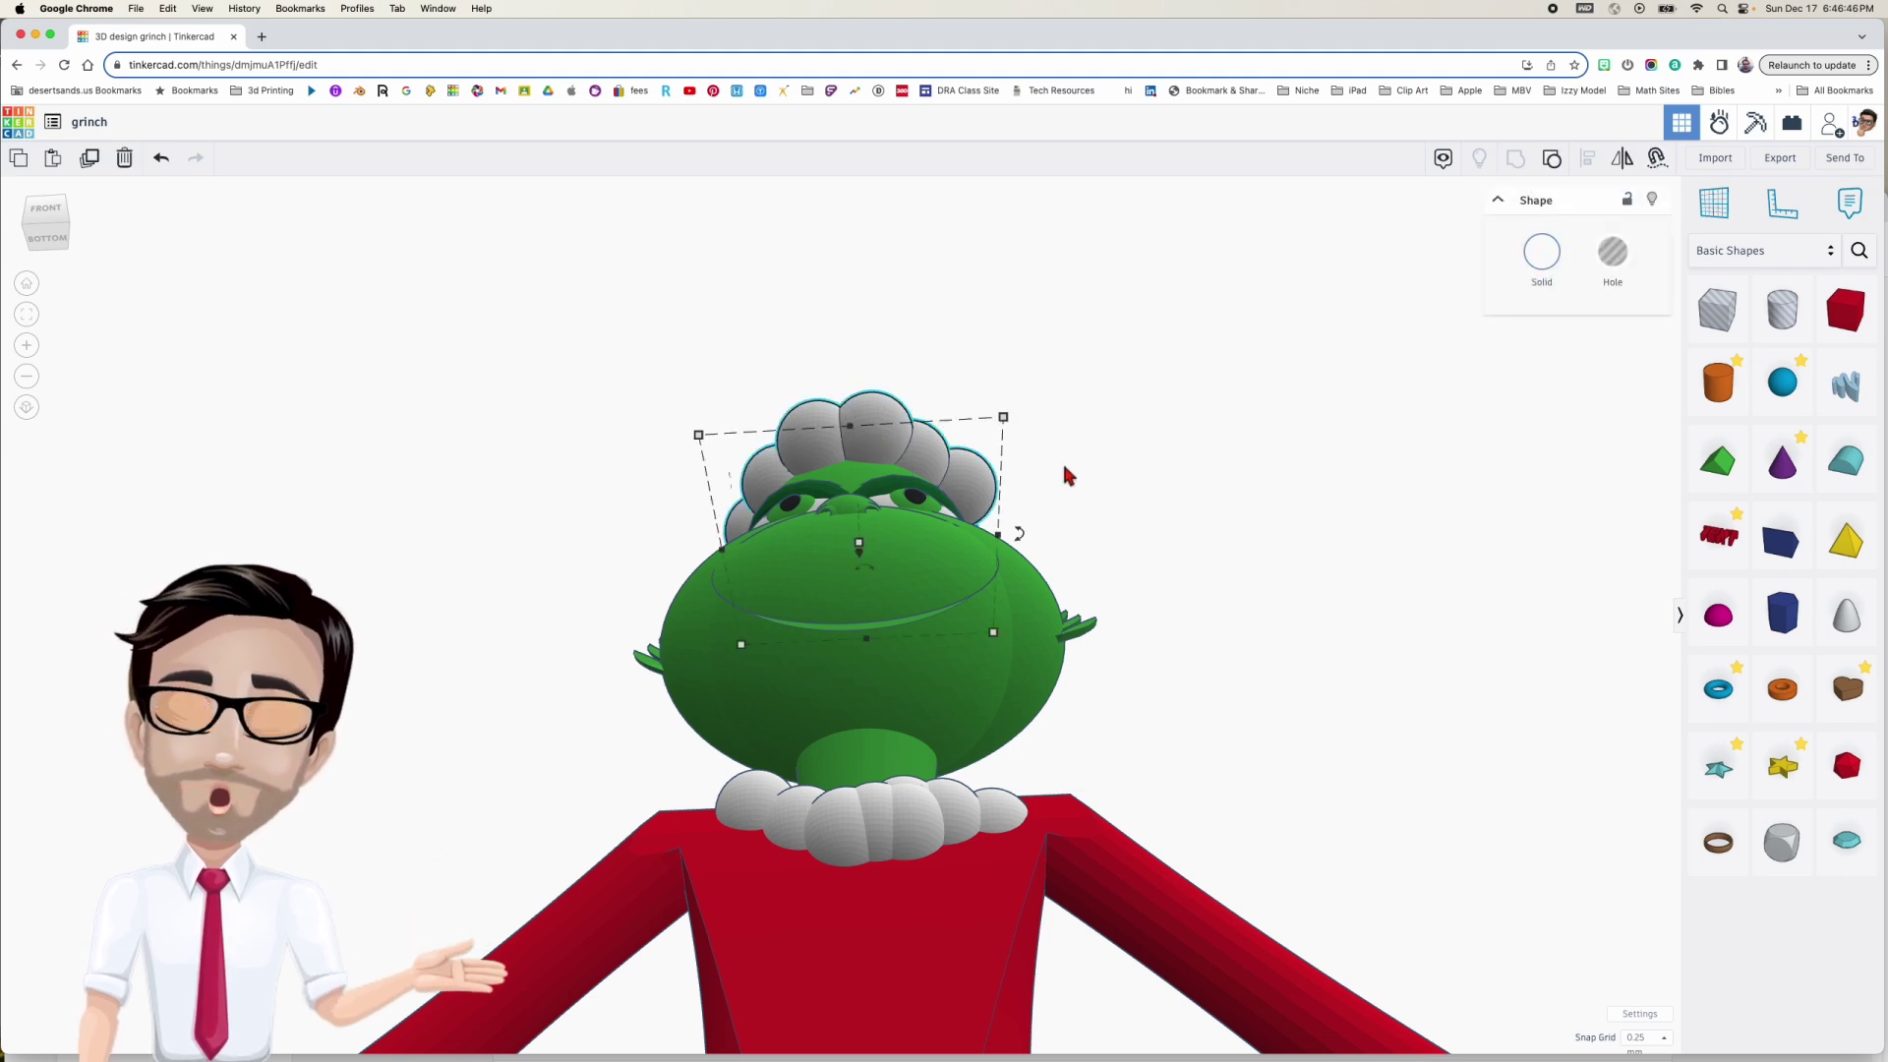
right_click_drag(1067, 475, 942, 571)
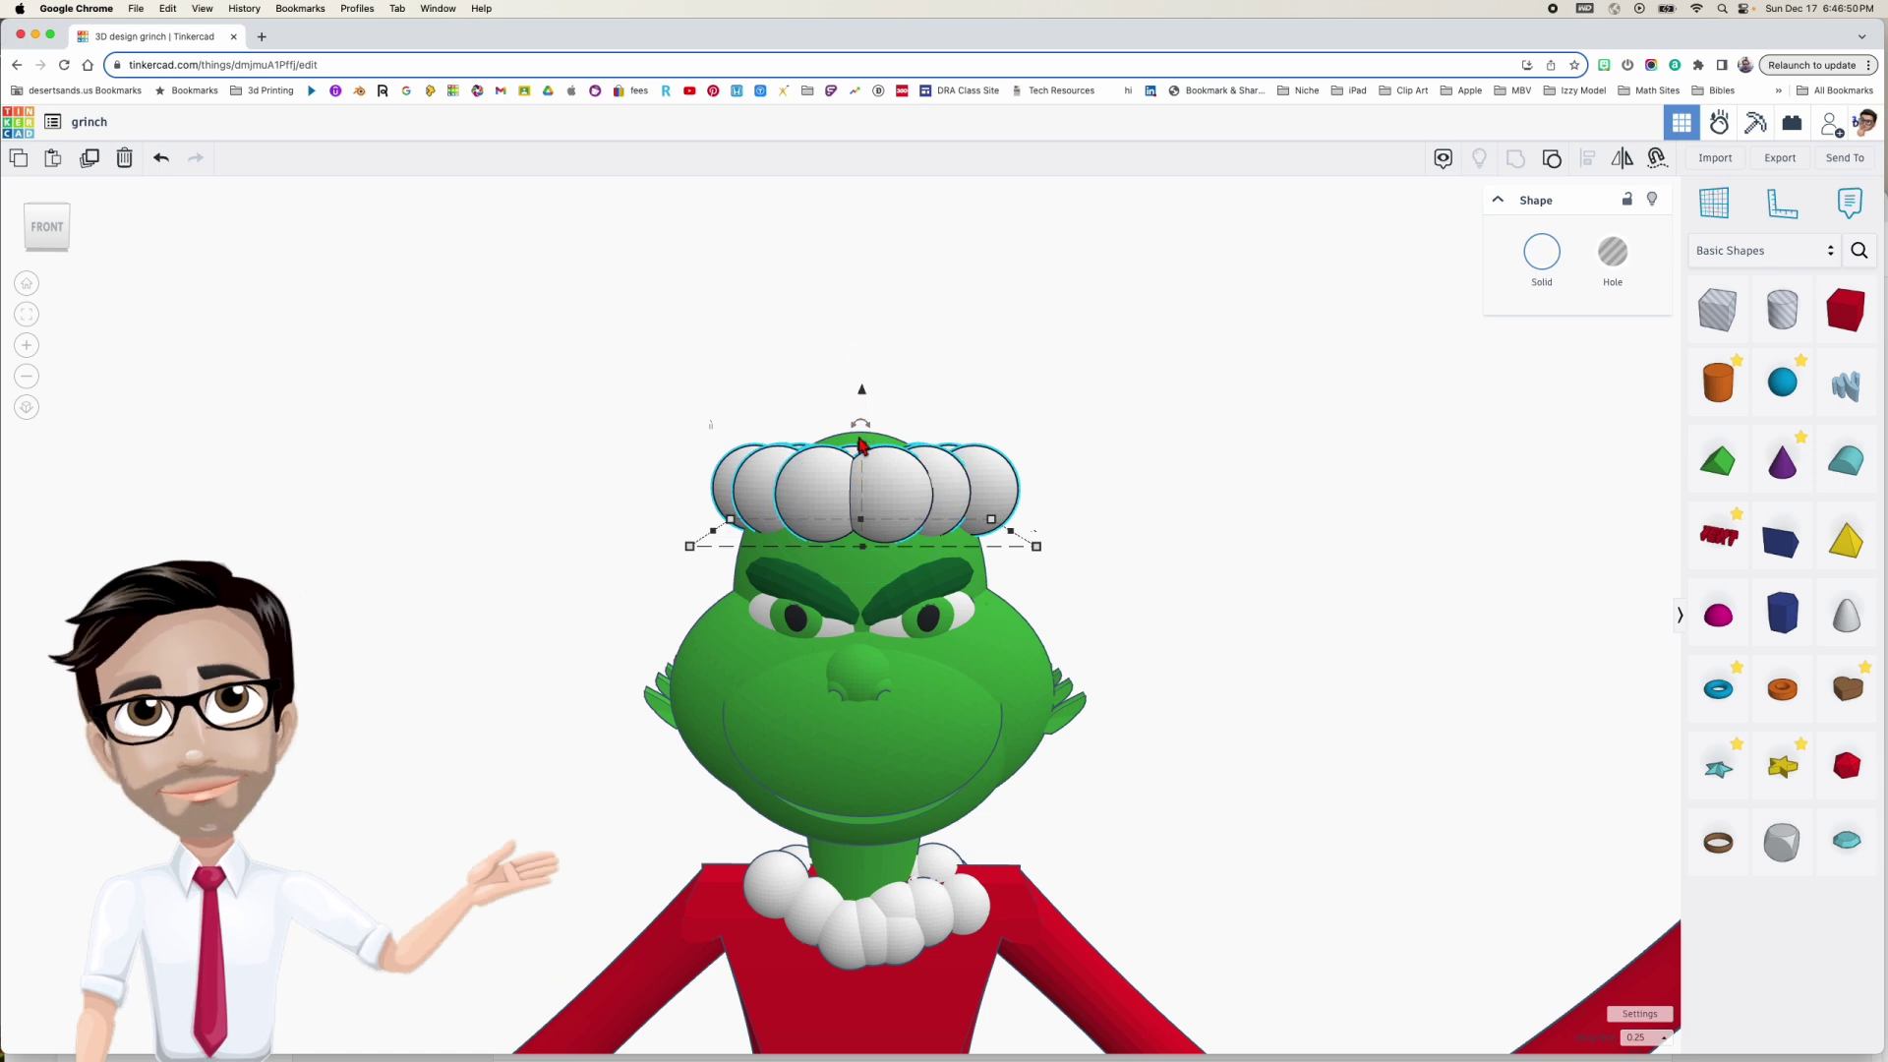
left_click_drag(862, 445, 862, 446, "shift")
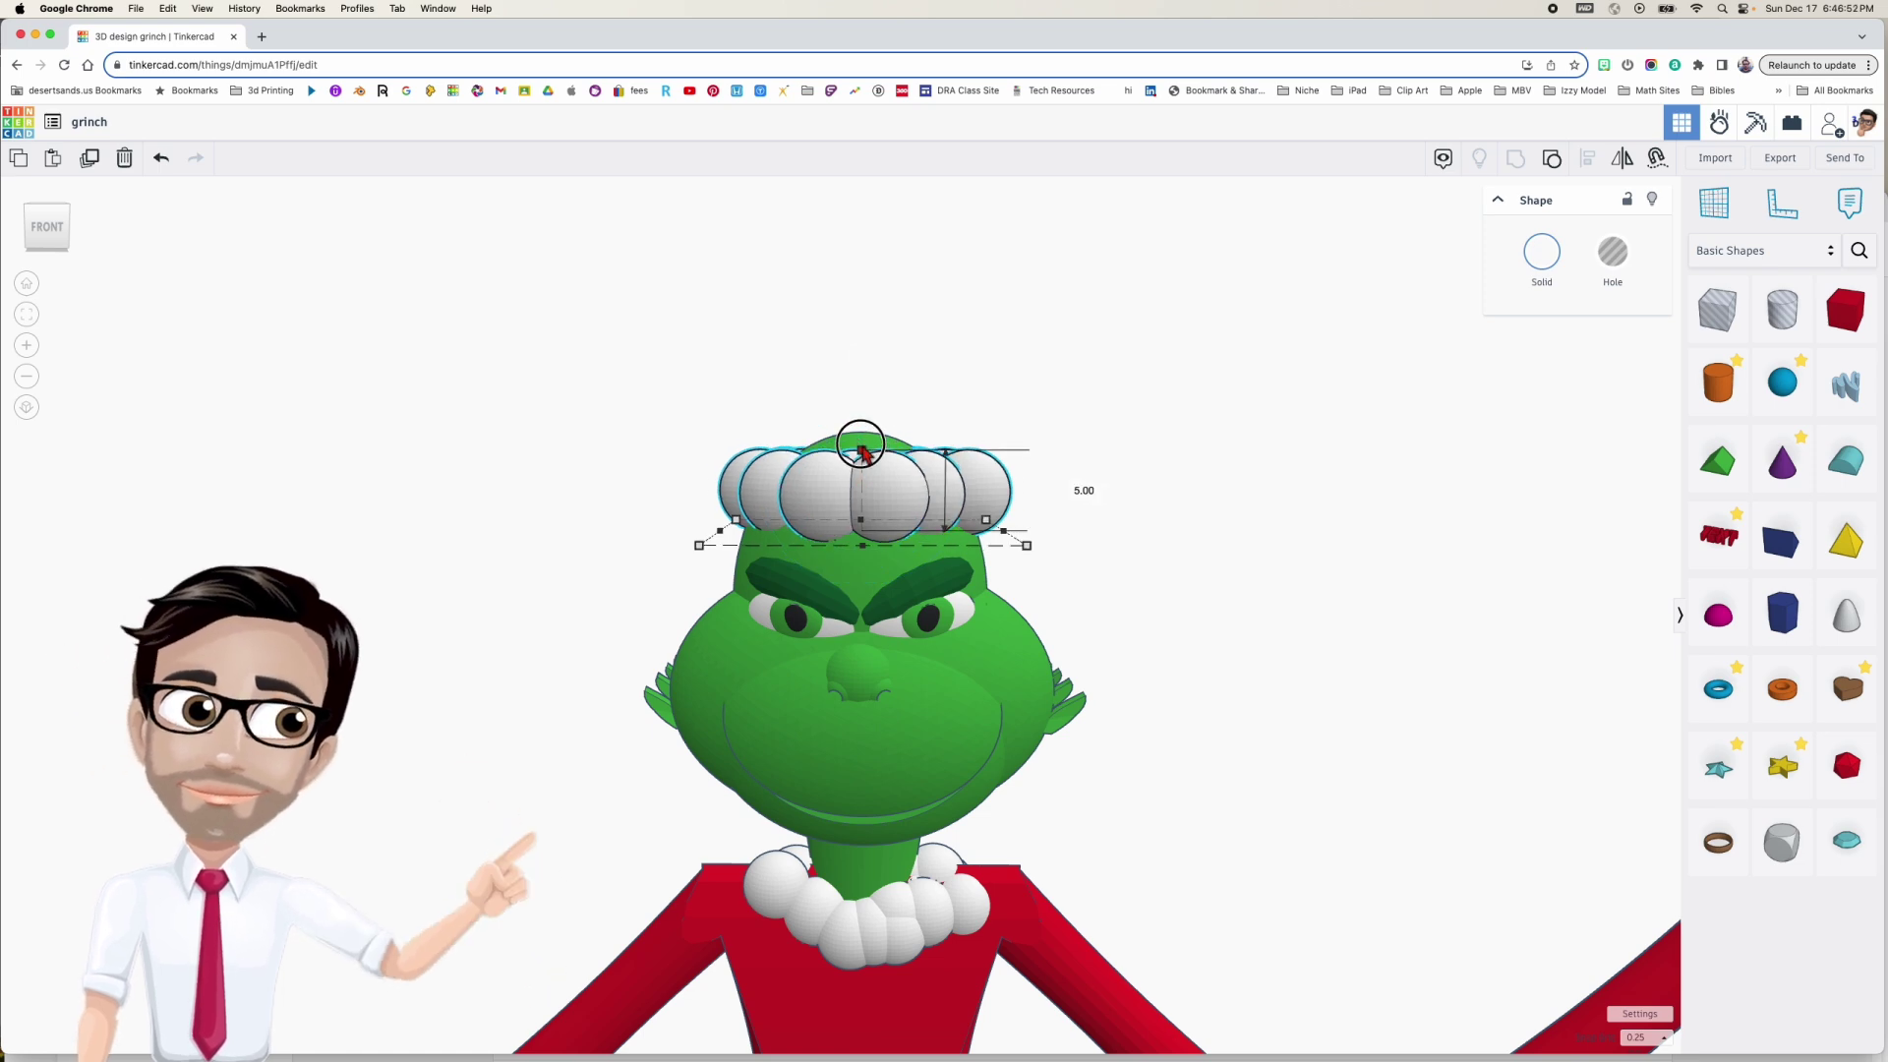
right_click_drag(862, 453, 841, 496)
scroll(841, 497, "up", 5)
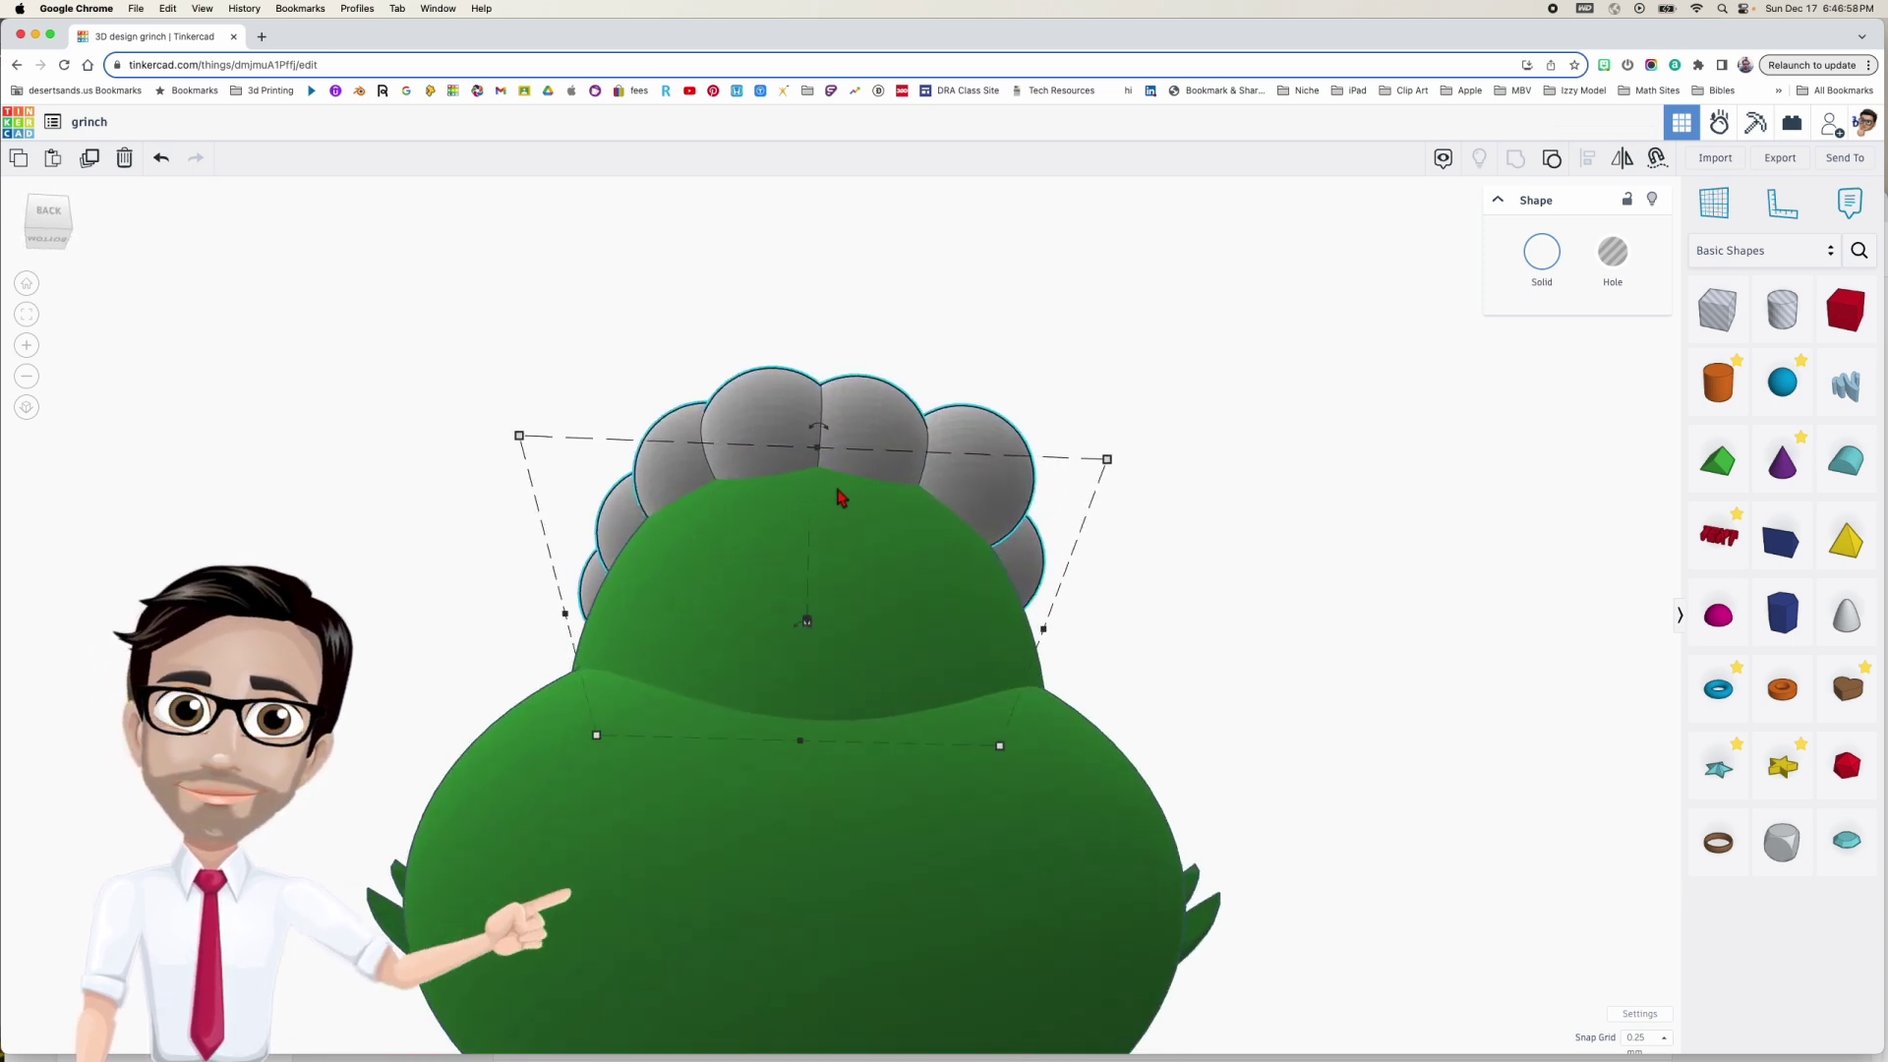
right_click_drag(834, 493, 784, 614)
scroll(787, 620, "down", 8)
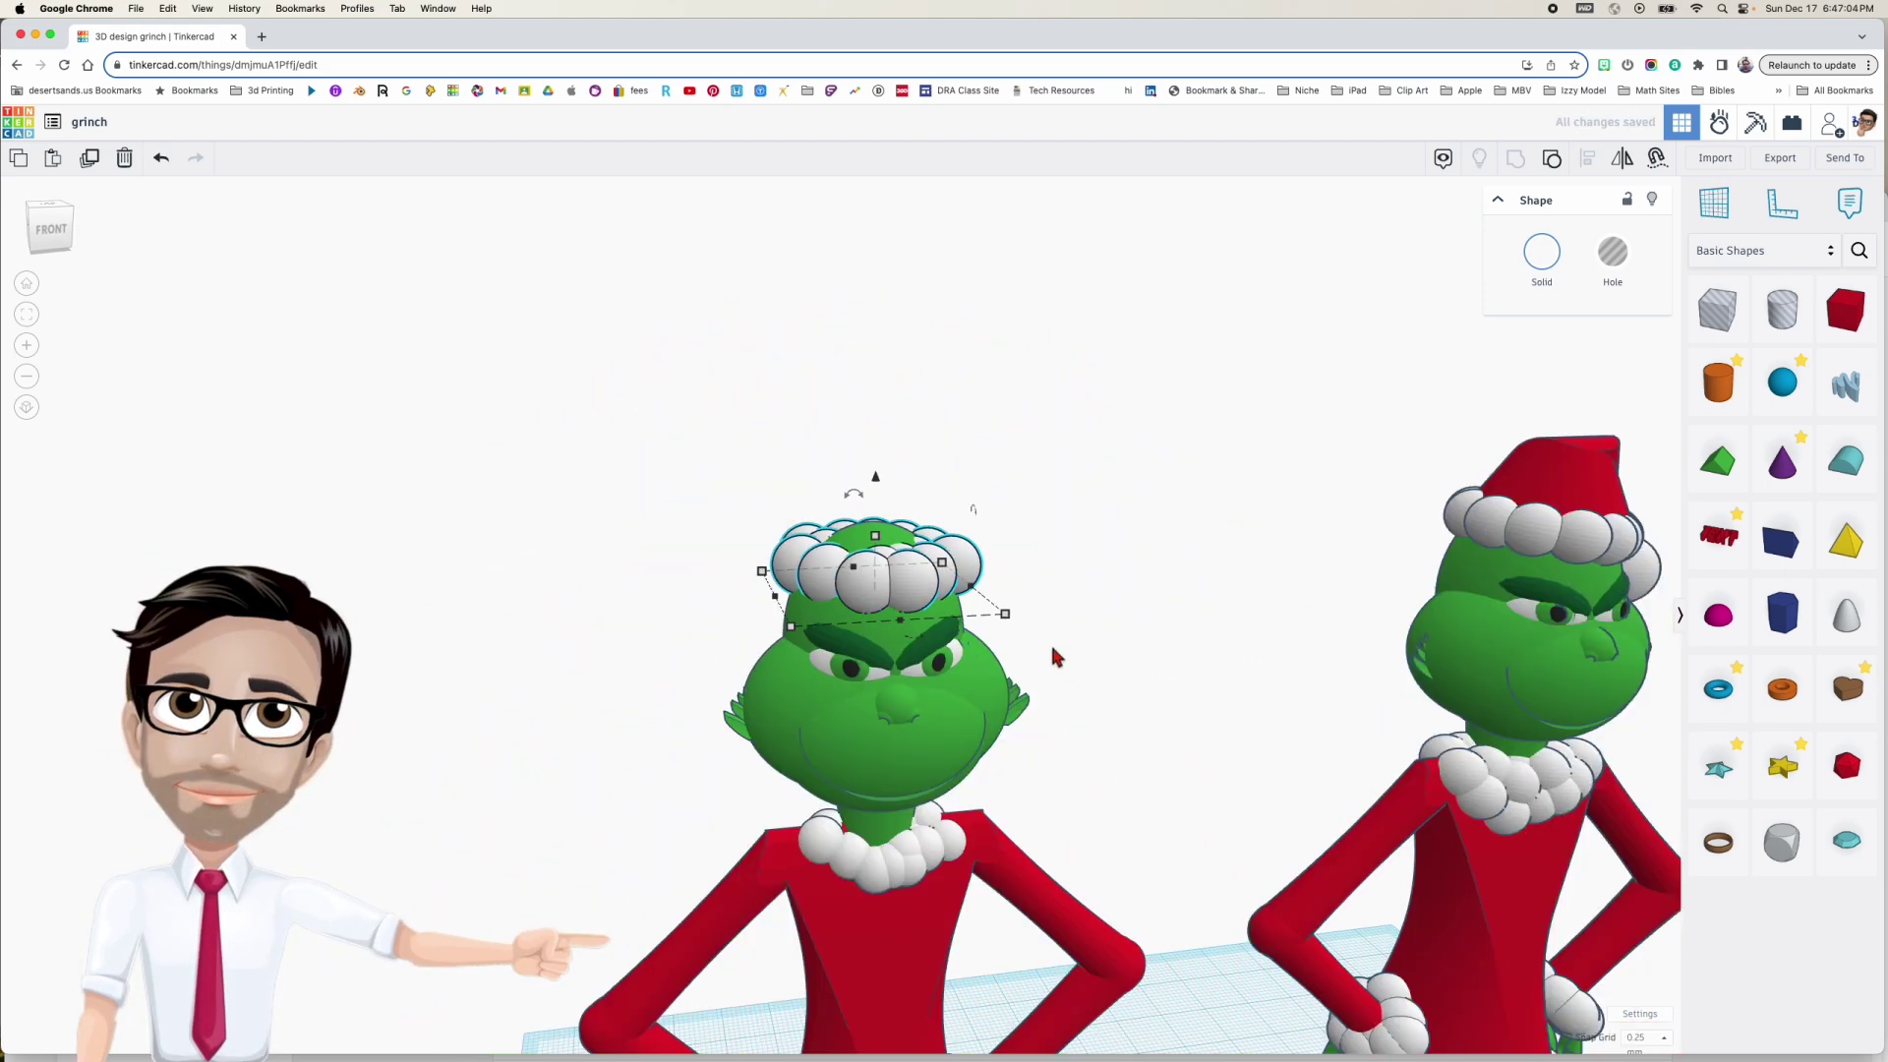
Step: Add a cone between the two figures and raise it to 119.25 mm above the workplane
right_click_drag(806, 681, 875, 654)
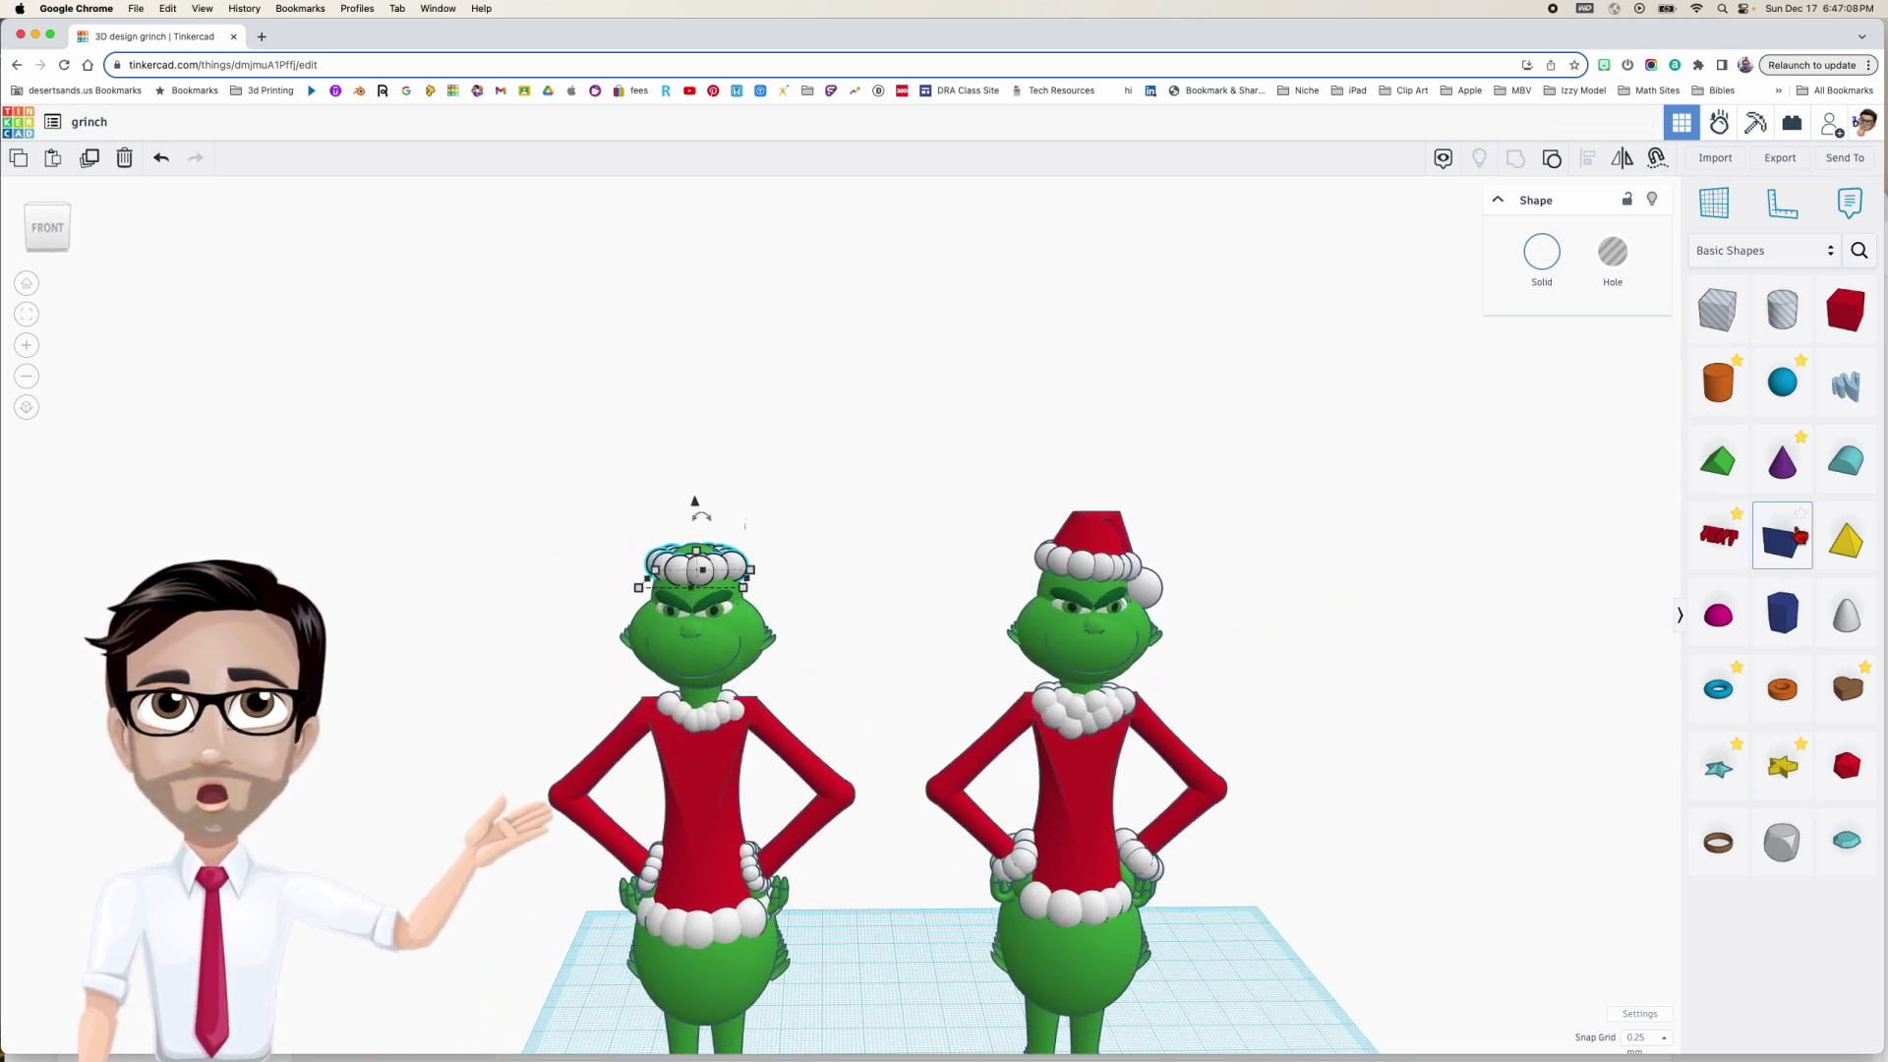
left_click_drag(1798, 480, 866, 978)
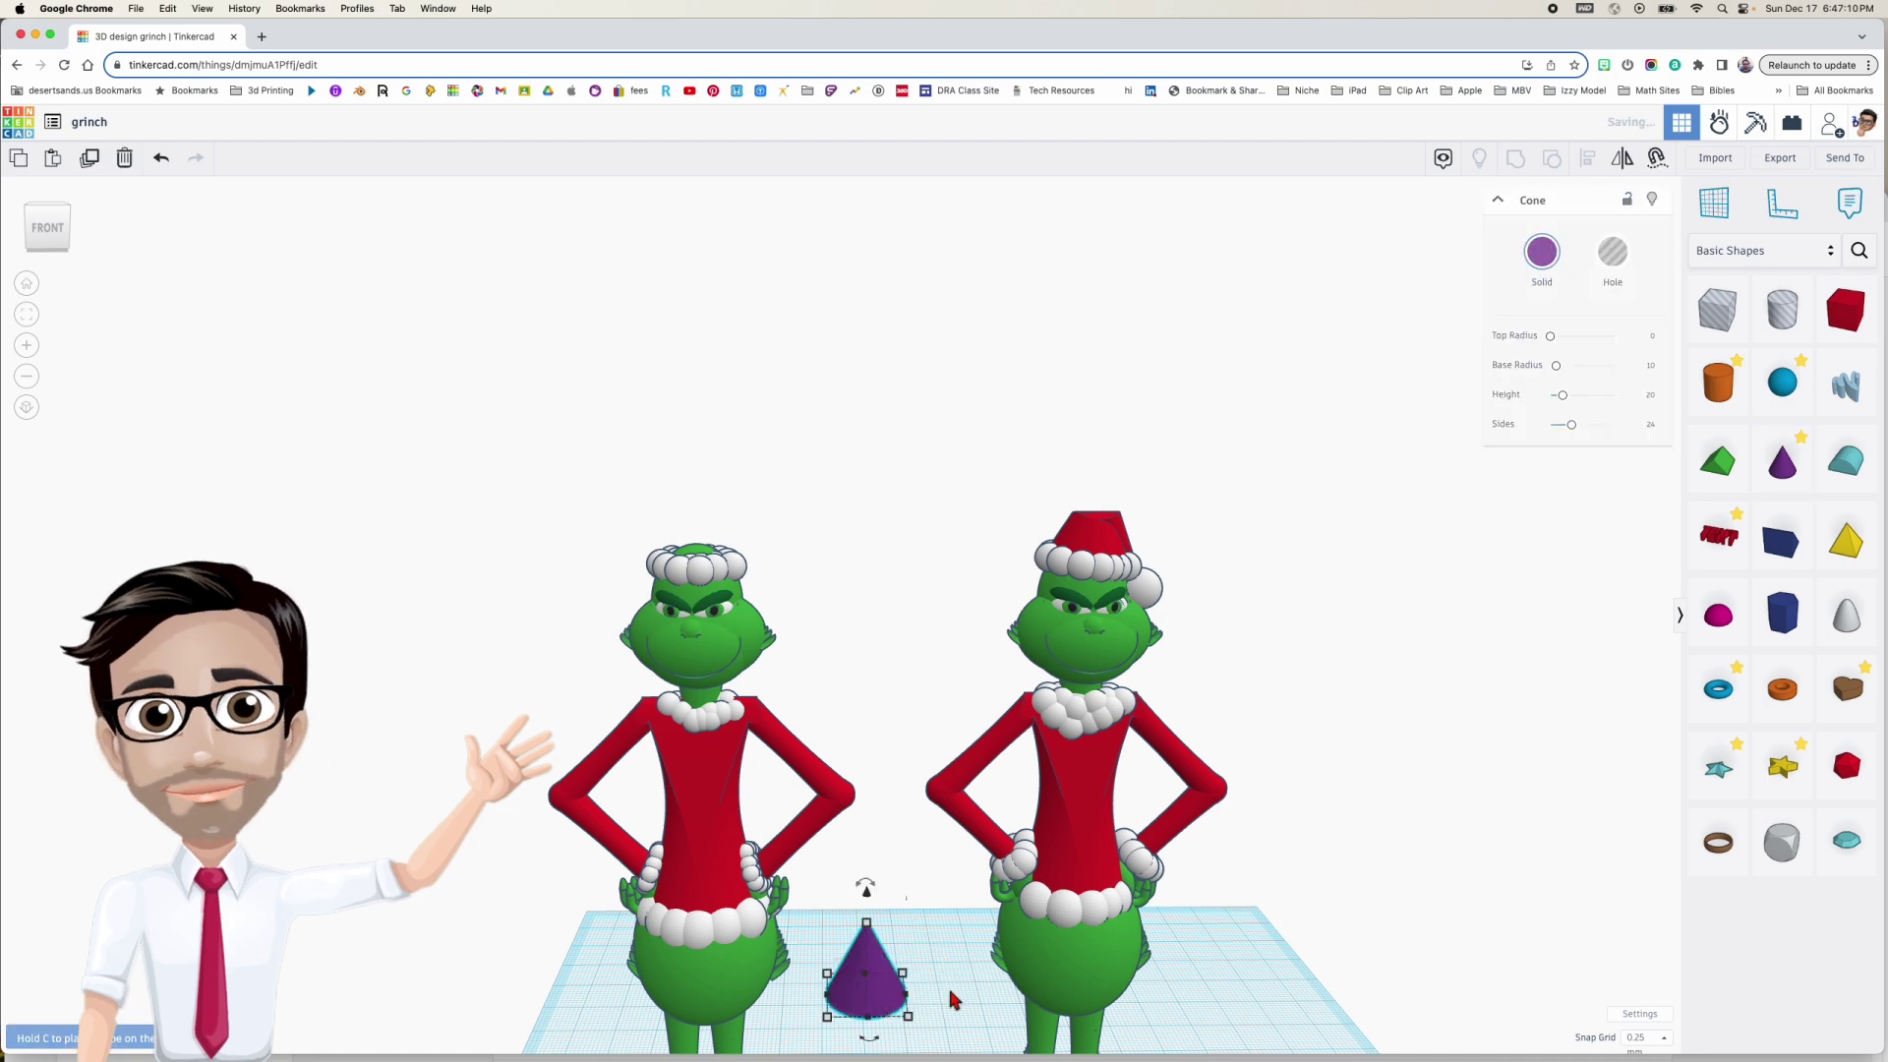
right_click_drag(944, 999, 1023, 772)
left_click_drag(895, 707, 885, 181)
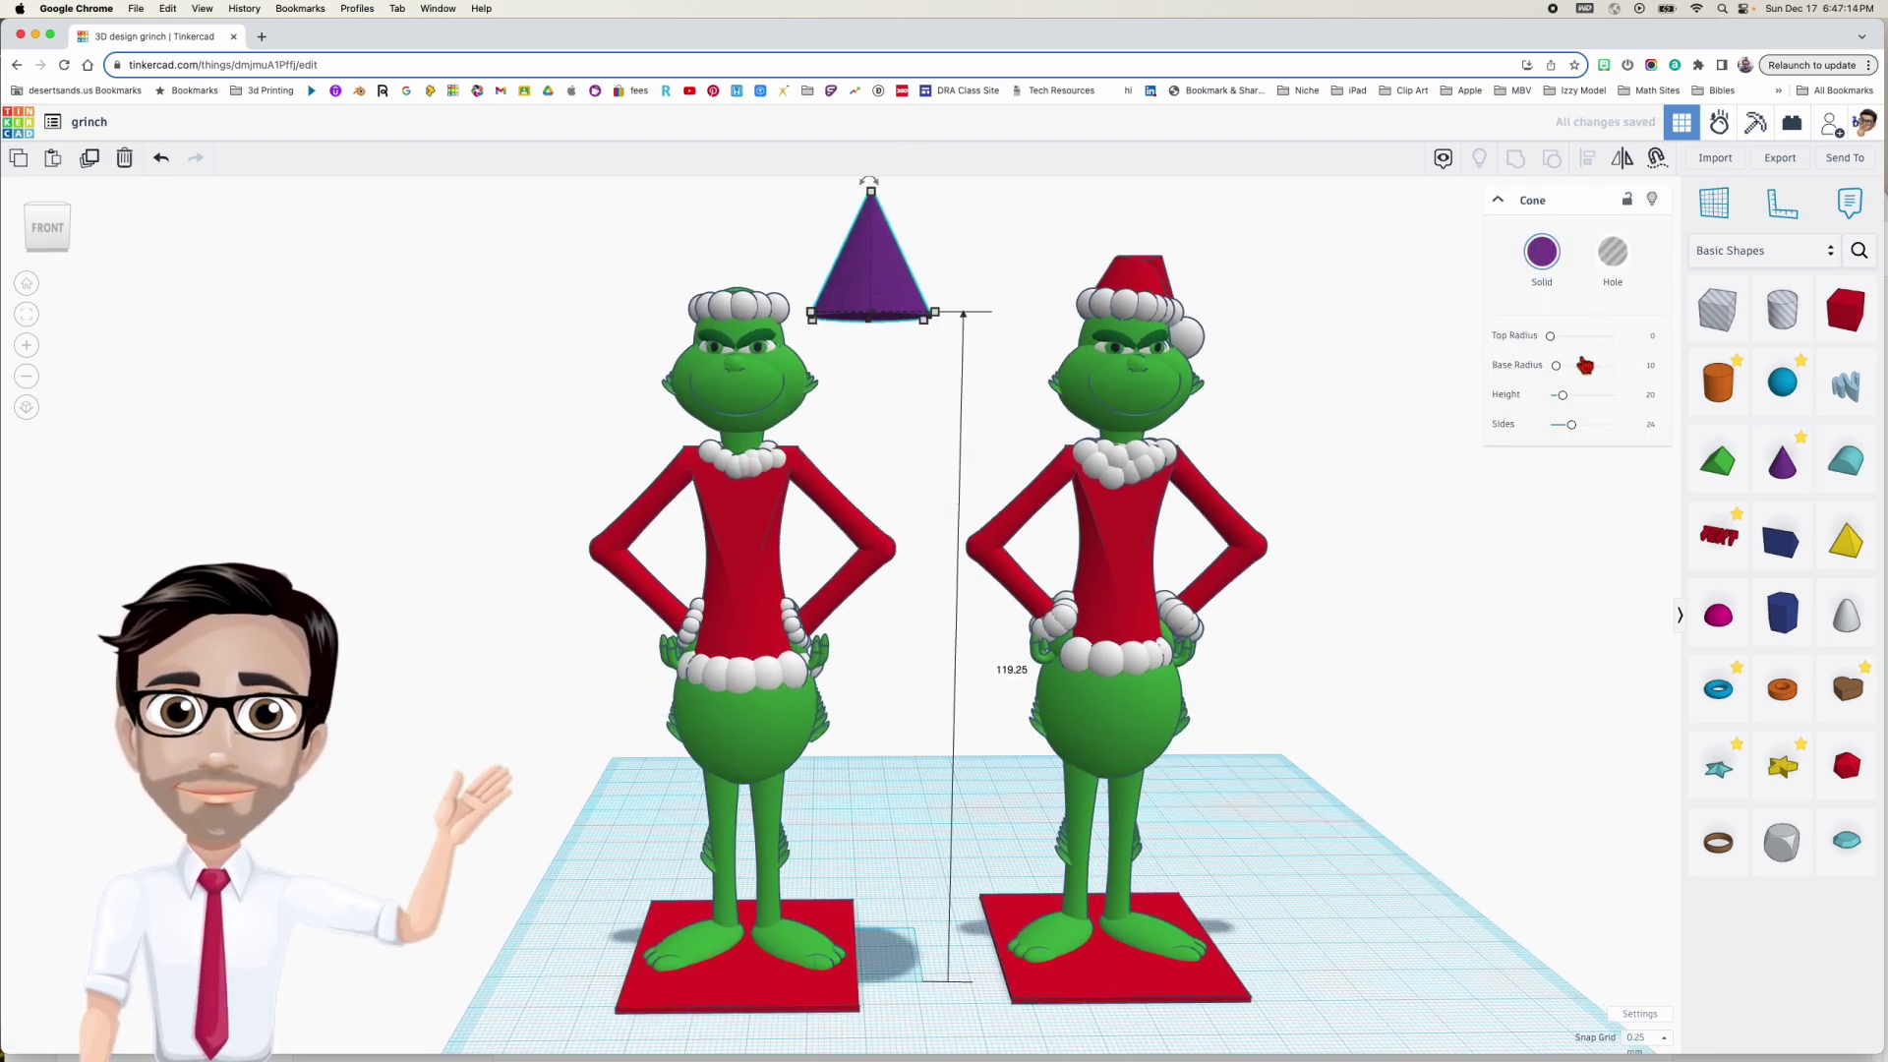
Step: Colour the cone red and move it onto the Grinch's head above the face as the Santa hat
left_click(1544, 253)
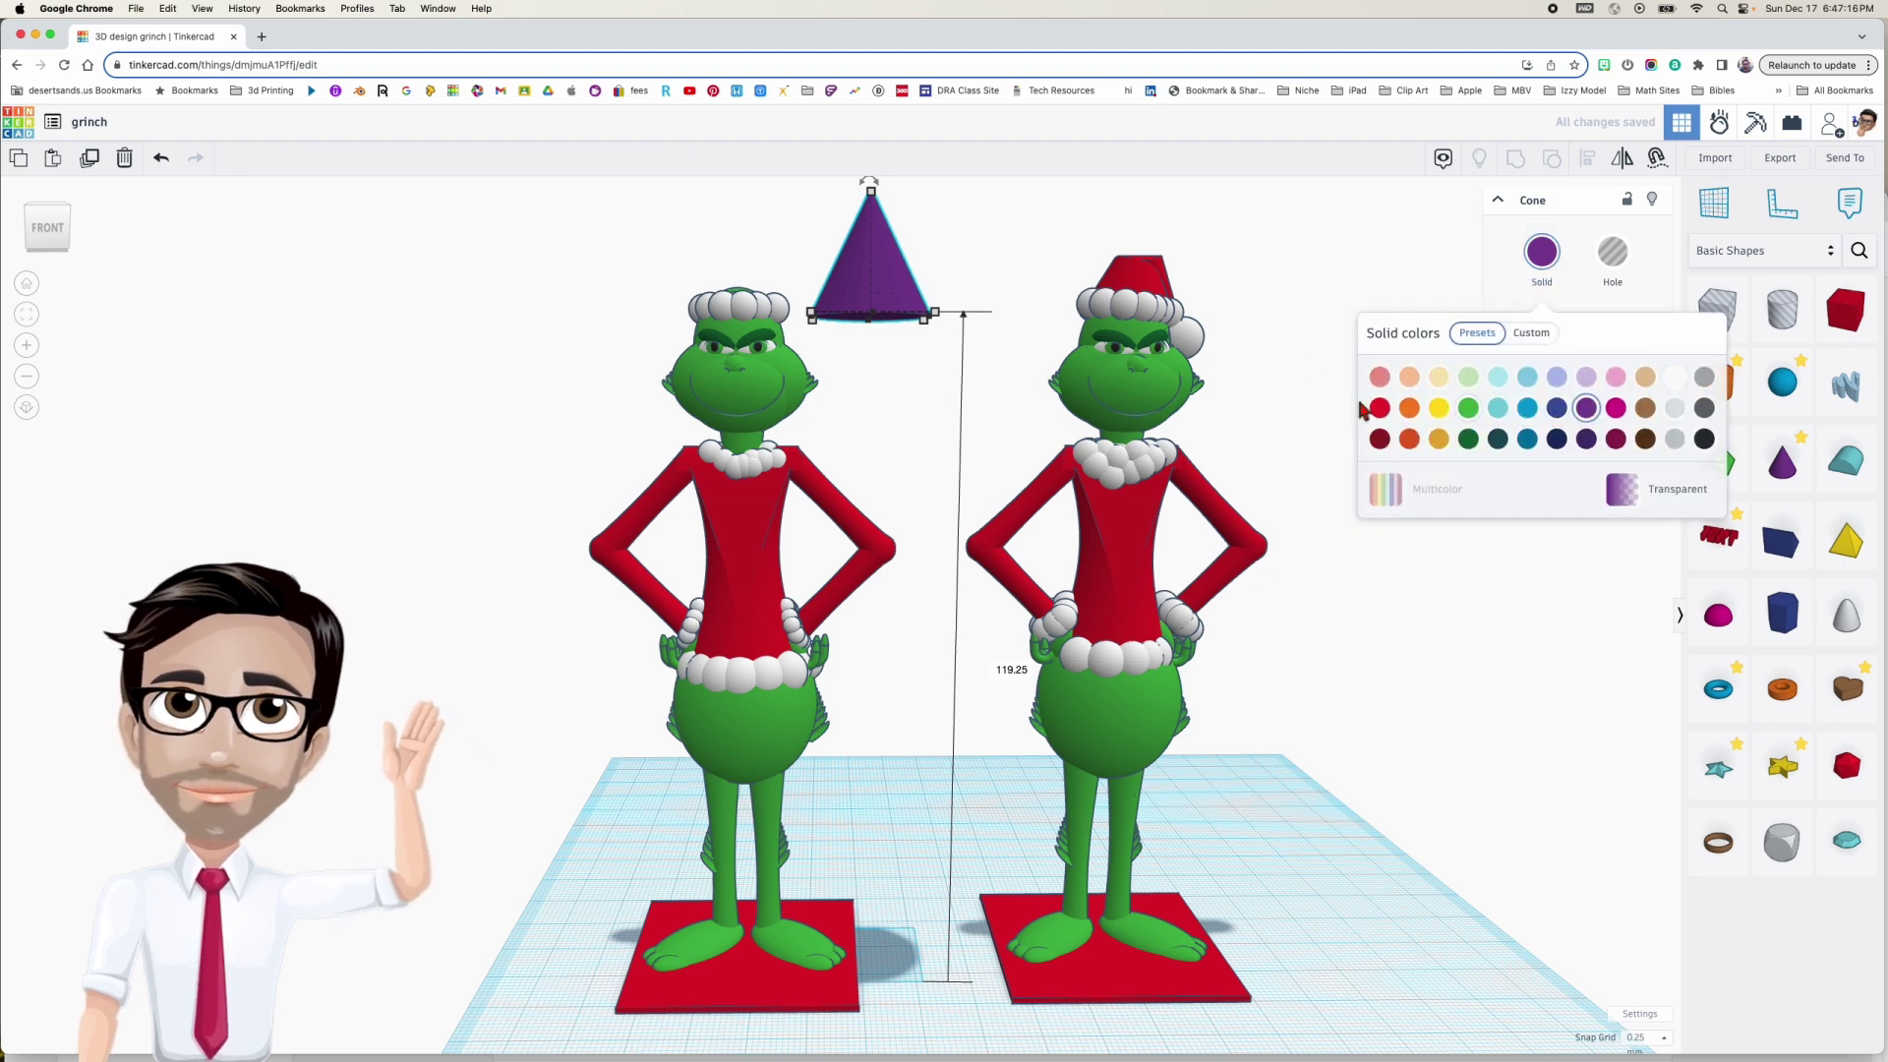
middle_click_drag(950, 399, 992, 570)
left_click_drag(926, 456, 800, 451)
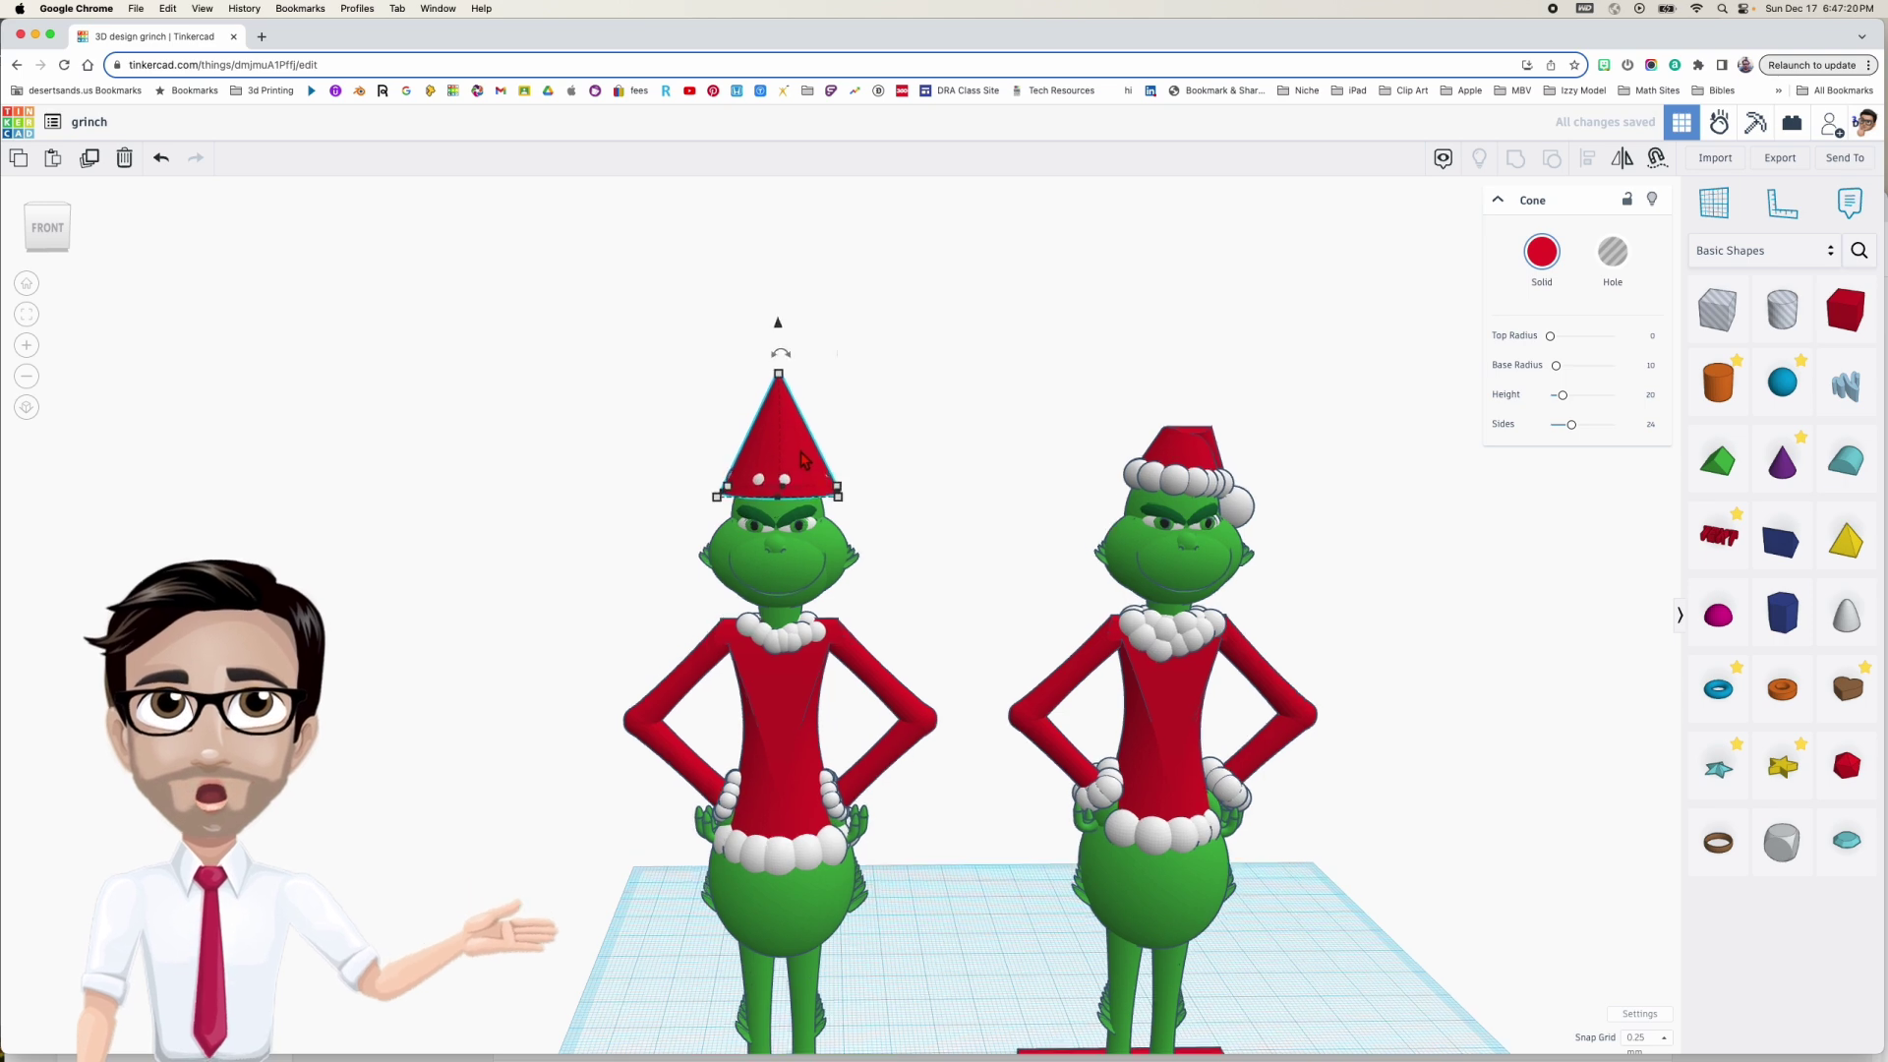
Step: Raise the red cone slightly on the Grinch's head and reduce its height
scroll(801, 452, "up", 4)
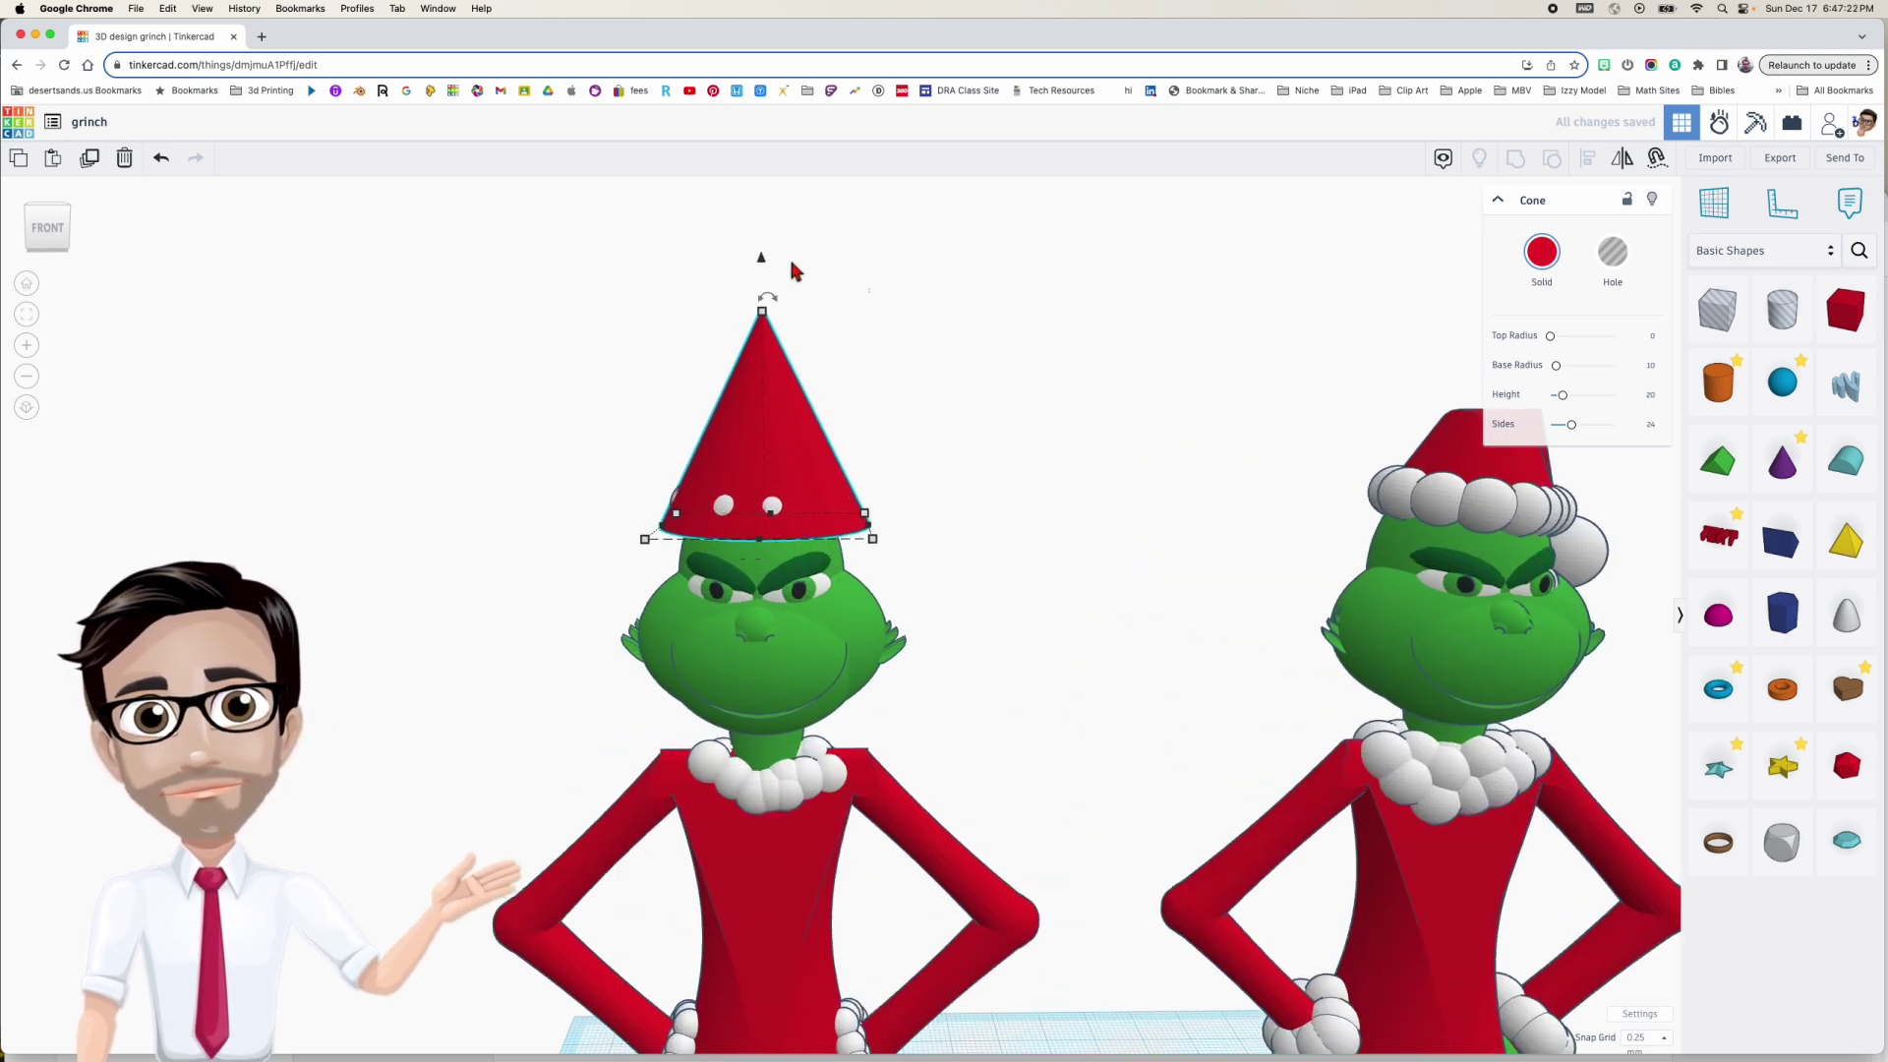
left_click_drag(761, 255, 760, 230)
right_click_drag(812, 313, 834, 445)
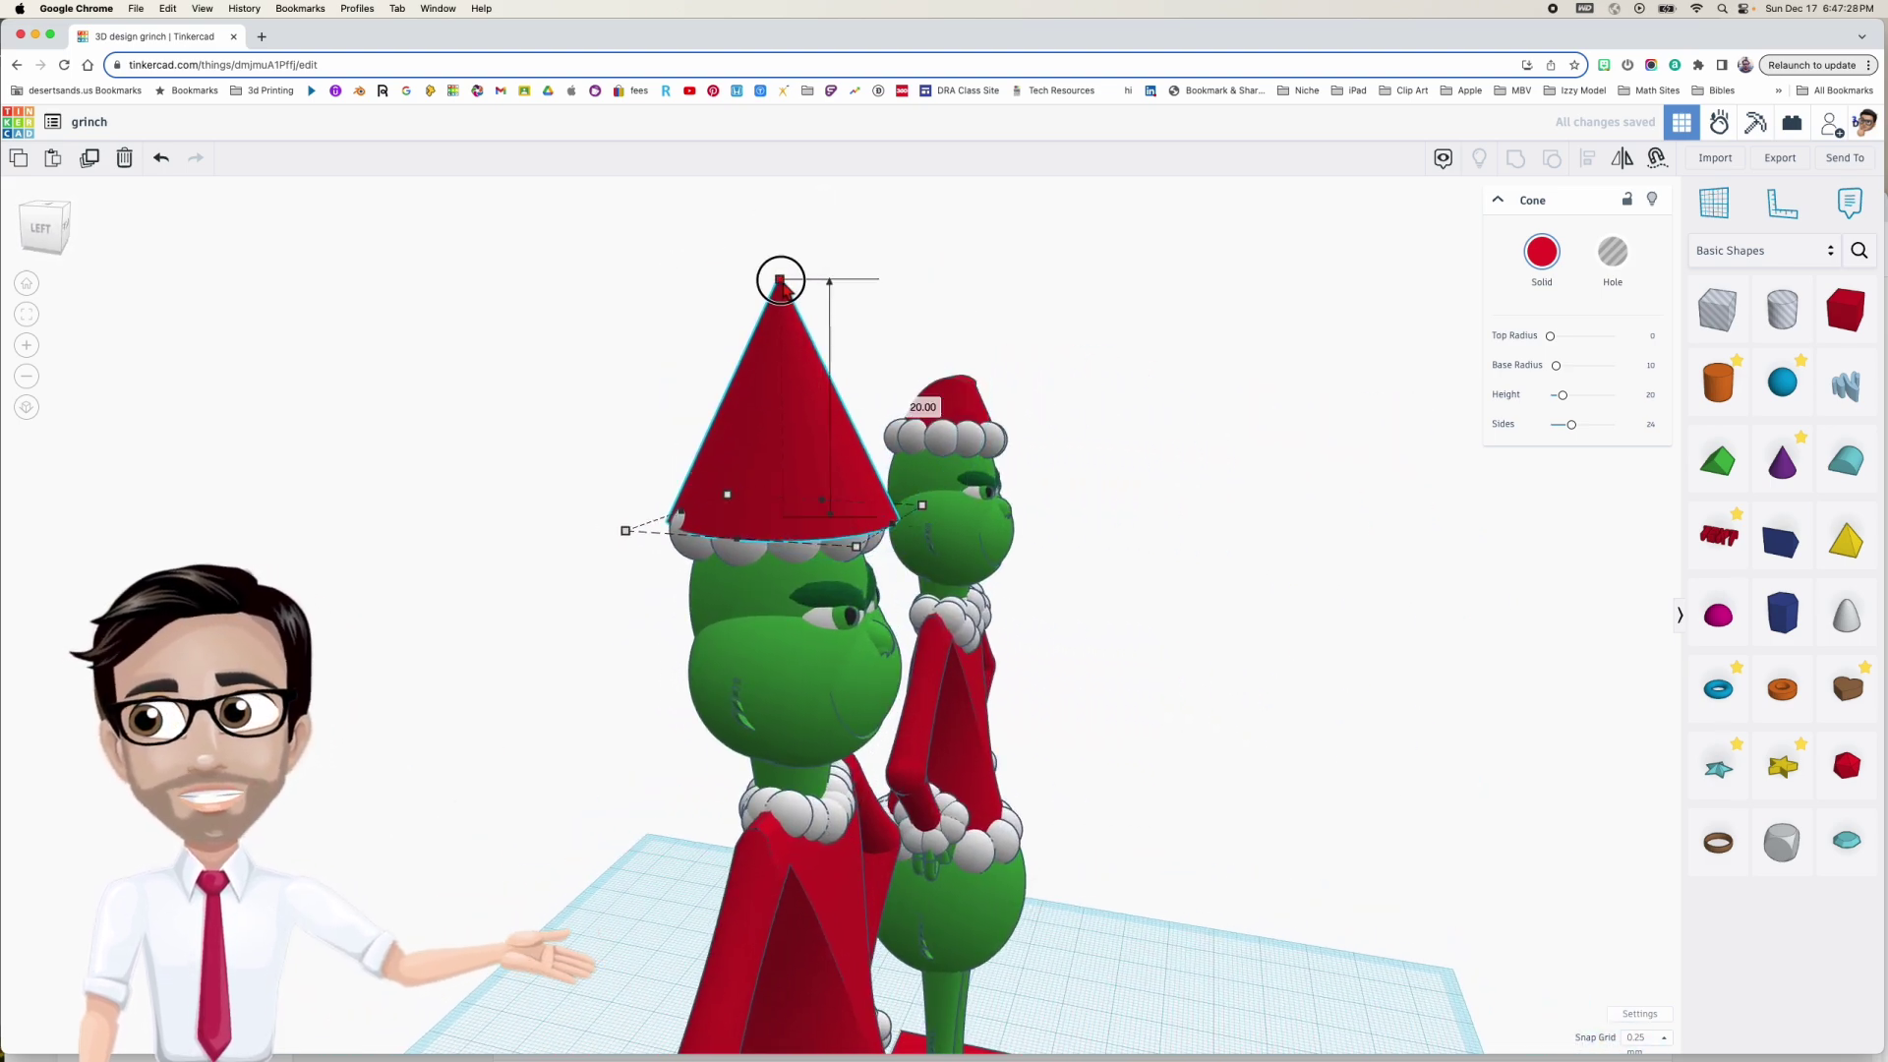
left_click_drag(784, 286, 777, 325)
Step: Narrow the red cone's base to 14.25 by 13.88 mm so it sits inside the white brim
right_click_drag(845, 344, 807, 379)
right_click_drag(930, 454, 876, 491)
left_click_drag(857, 529, 846, 526)
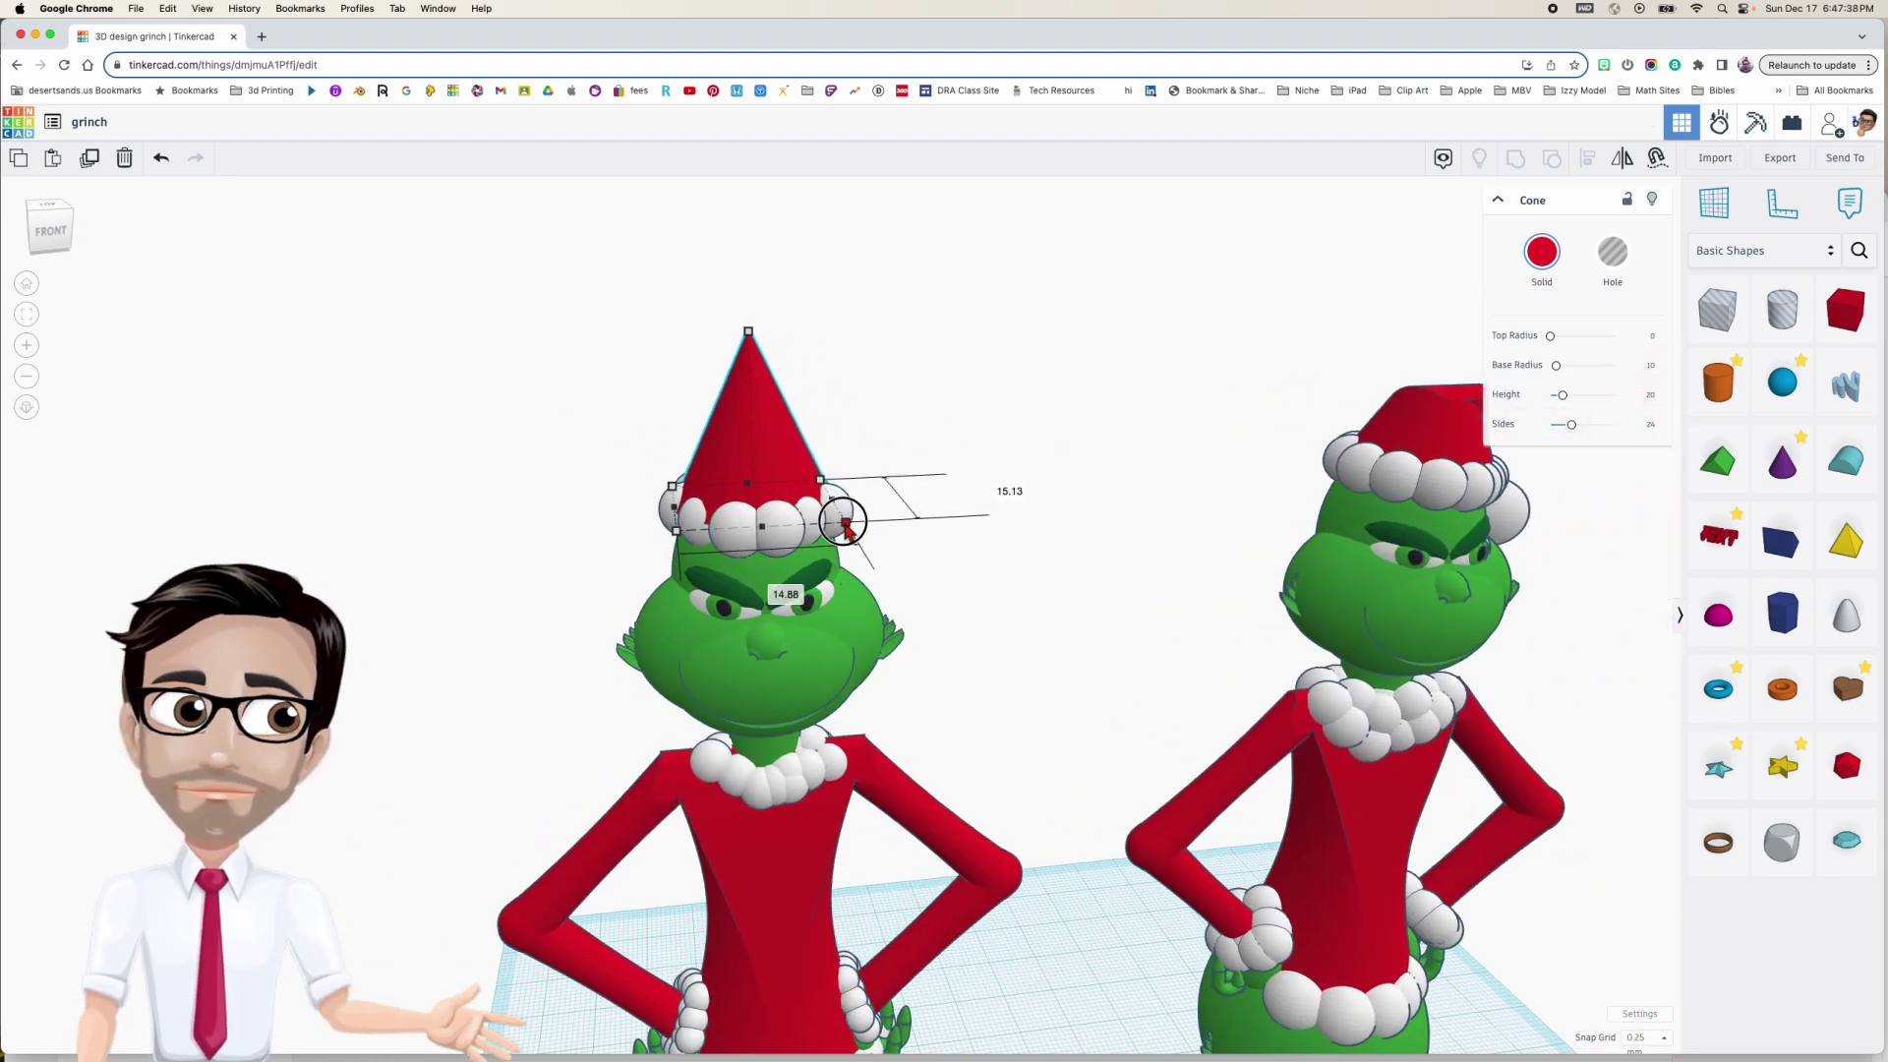
left_click_drag(676, 535, 682, 529)
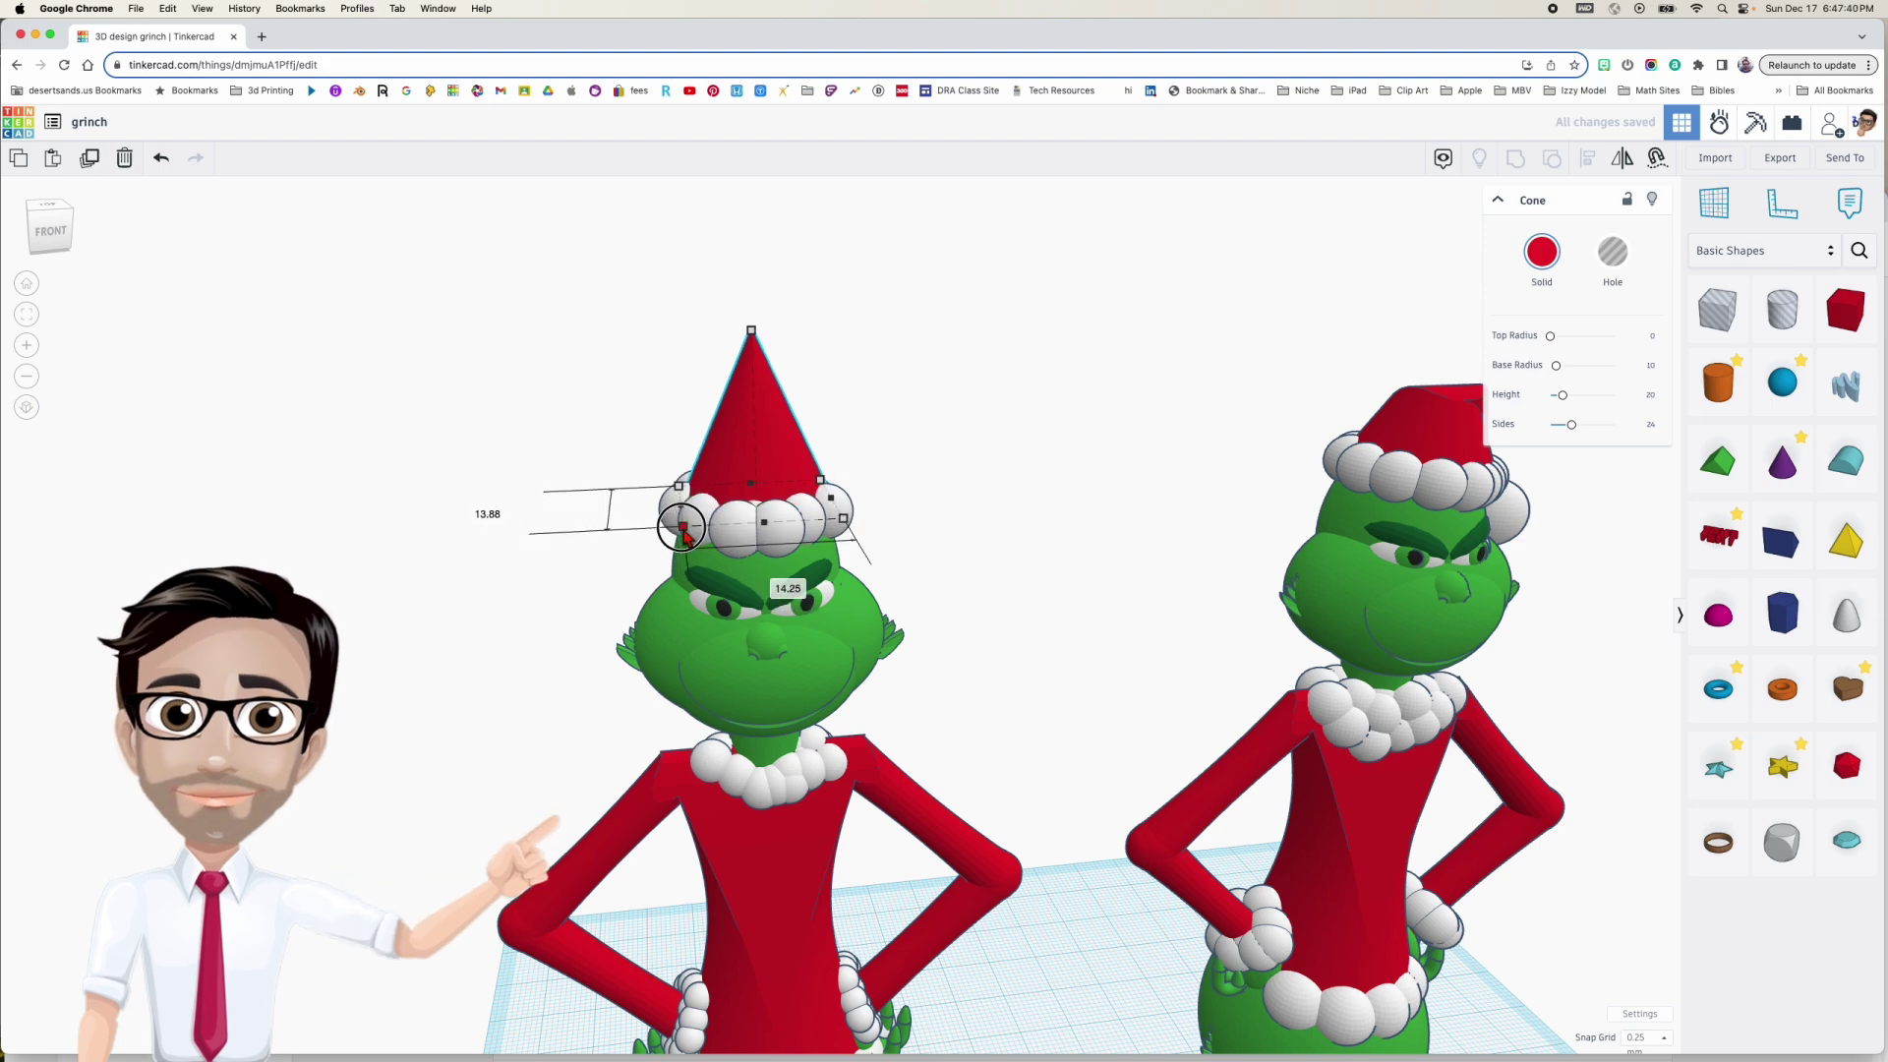
right_click_drag(613, 503, 854, 572)
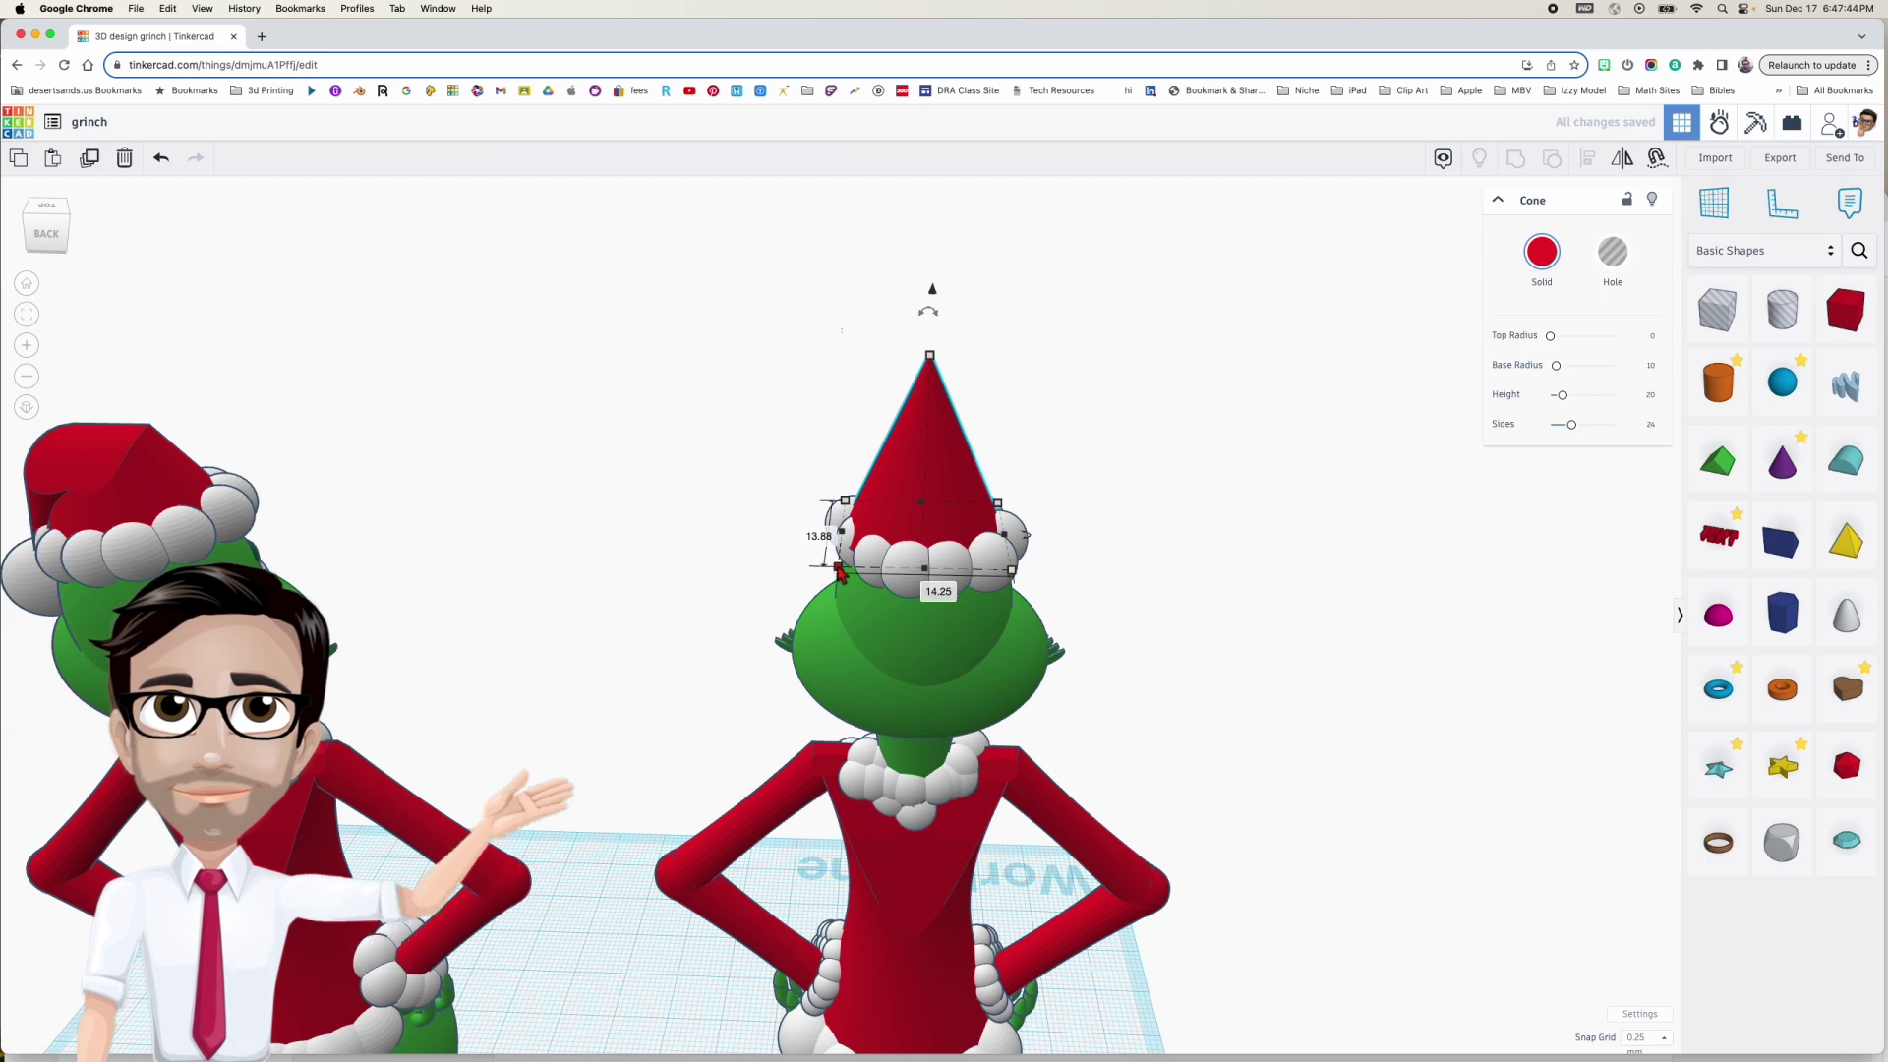
right_click_drag(843, 535, 769, 445)
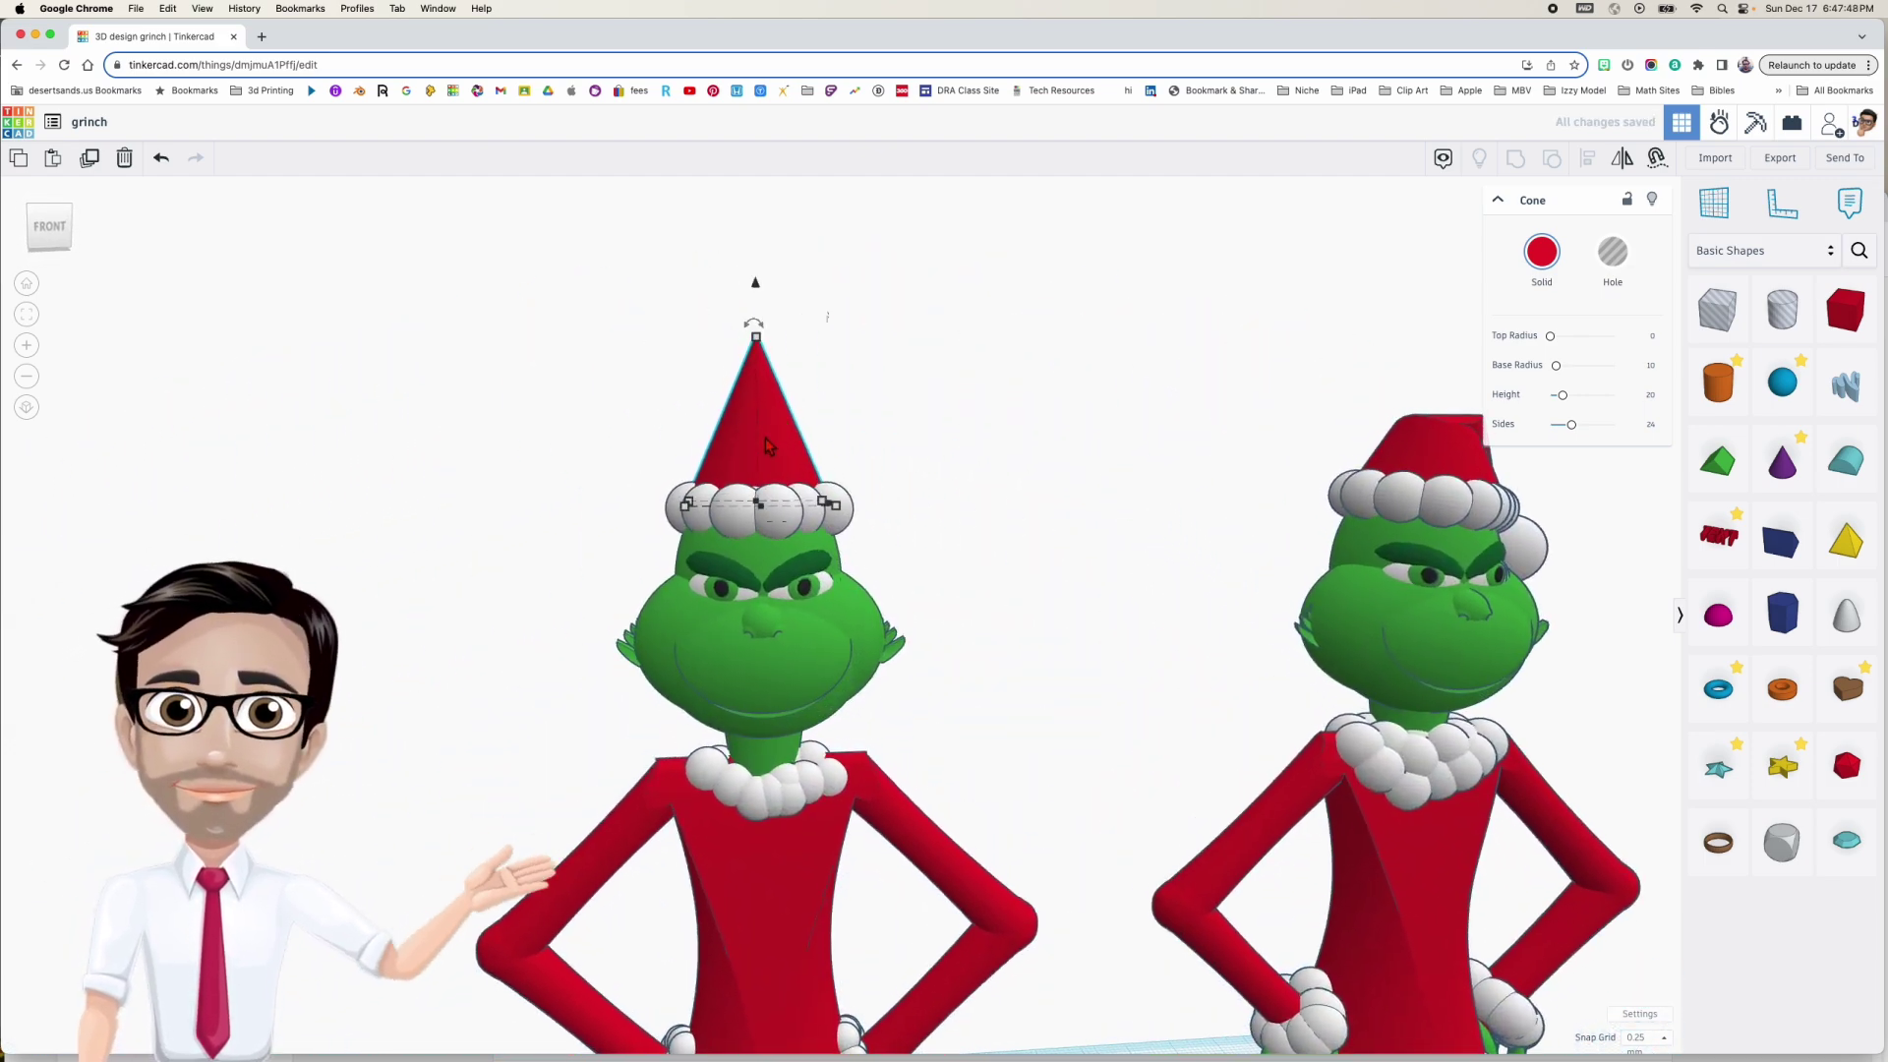
Step: Tilt the white brim and red cone together slightly sideways, and nudge them across to centre them on the head
left_click(779, 514)
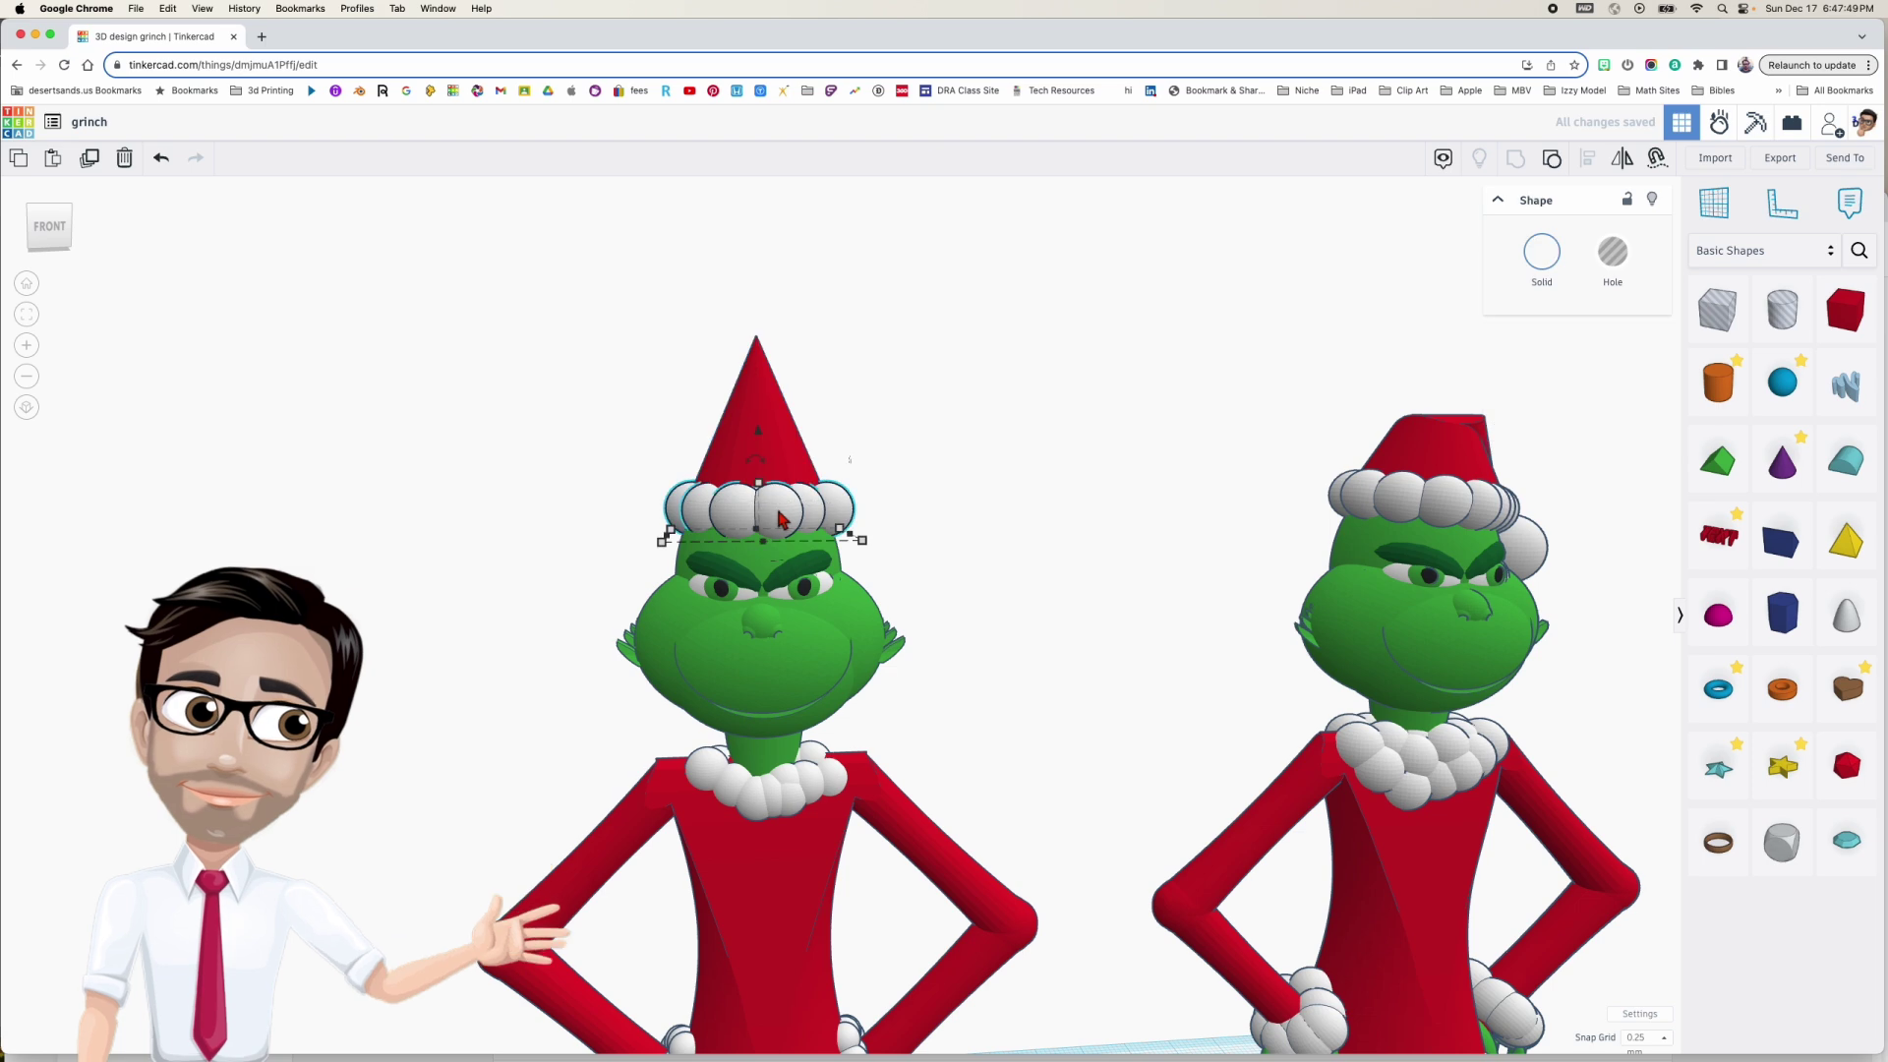
left_click(782, 438, "shift")
left_click_drag(763, 334, 780, 283)
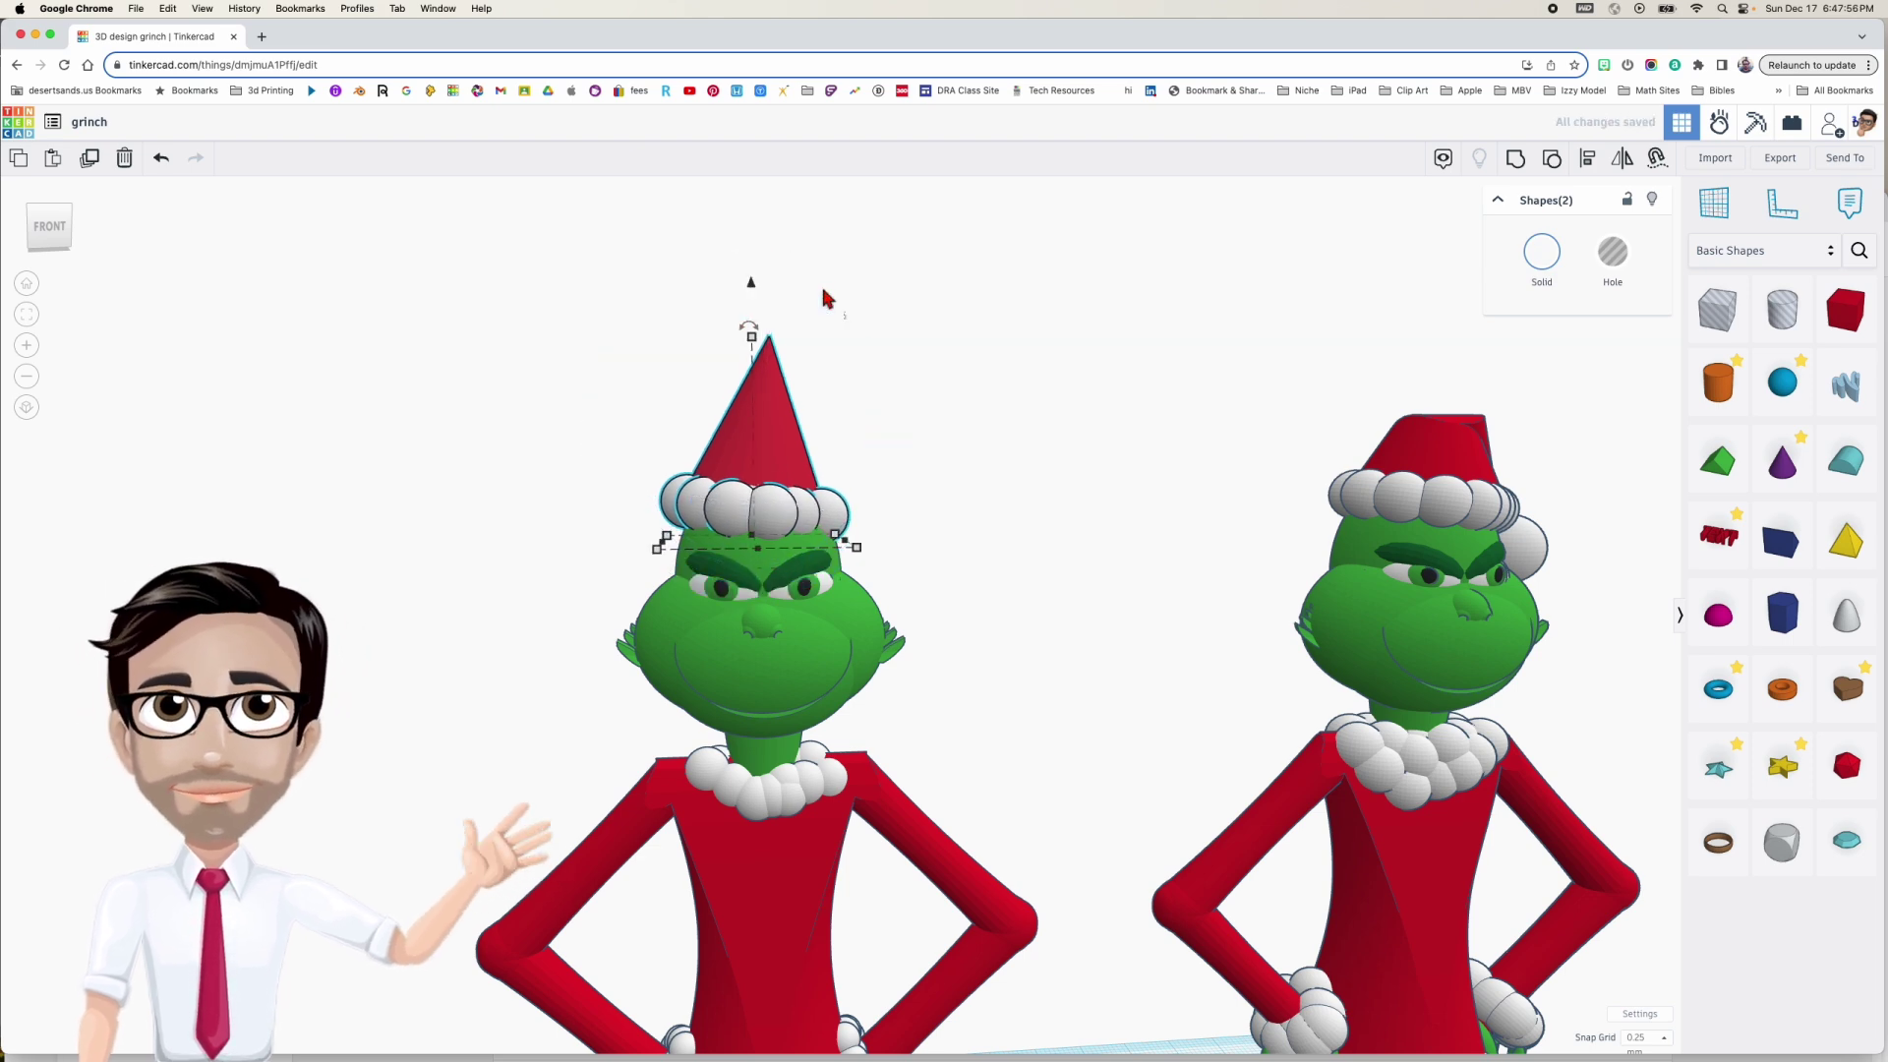
key("Right")
key("Right")
right_click_drag(902, 515, 890, 499)
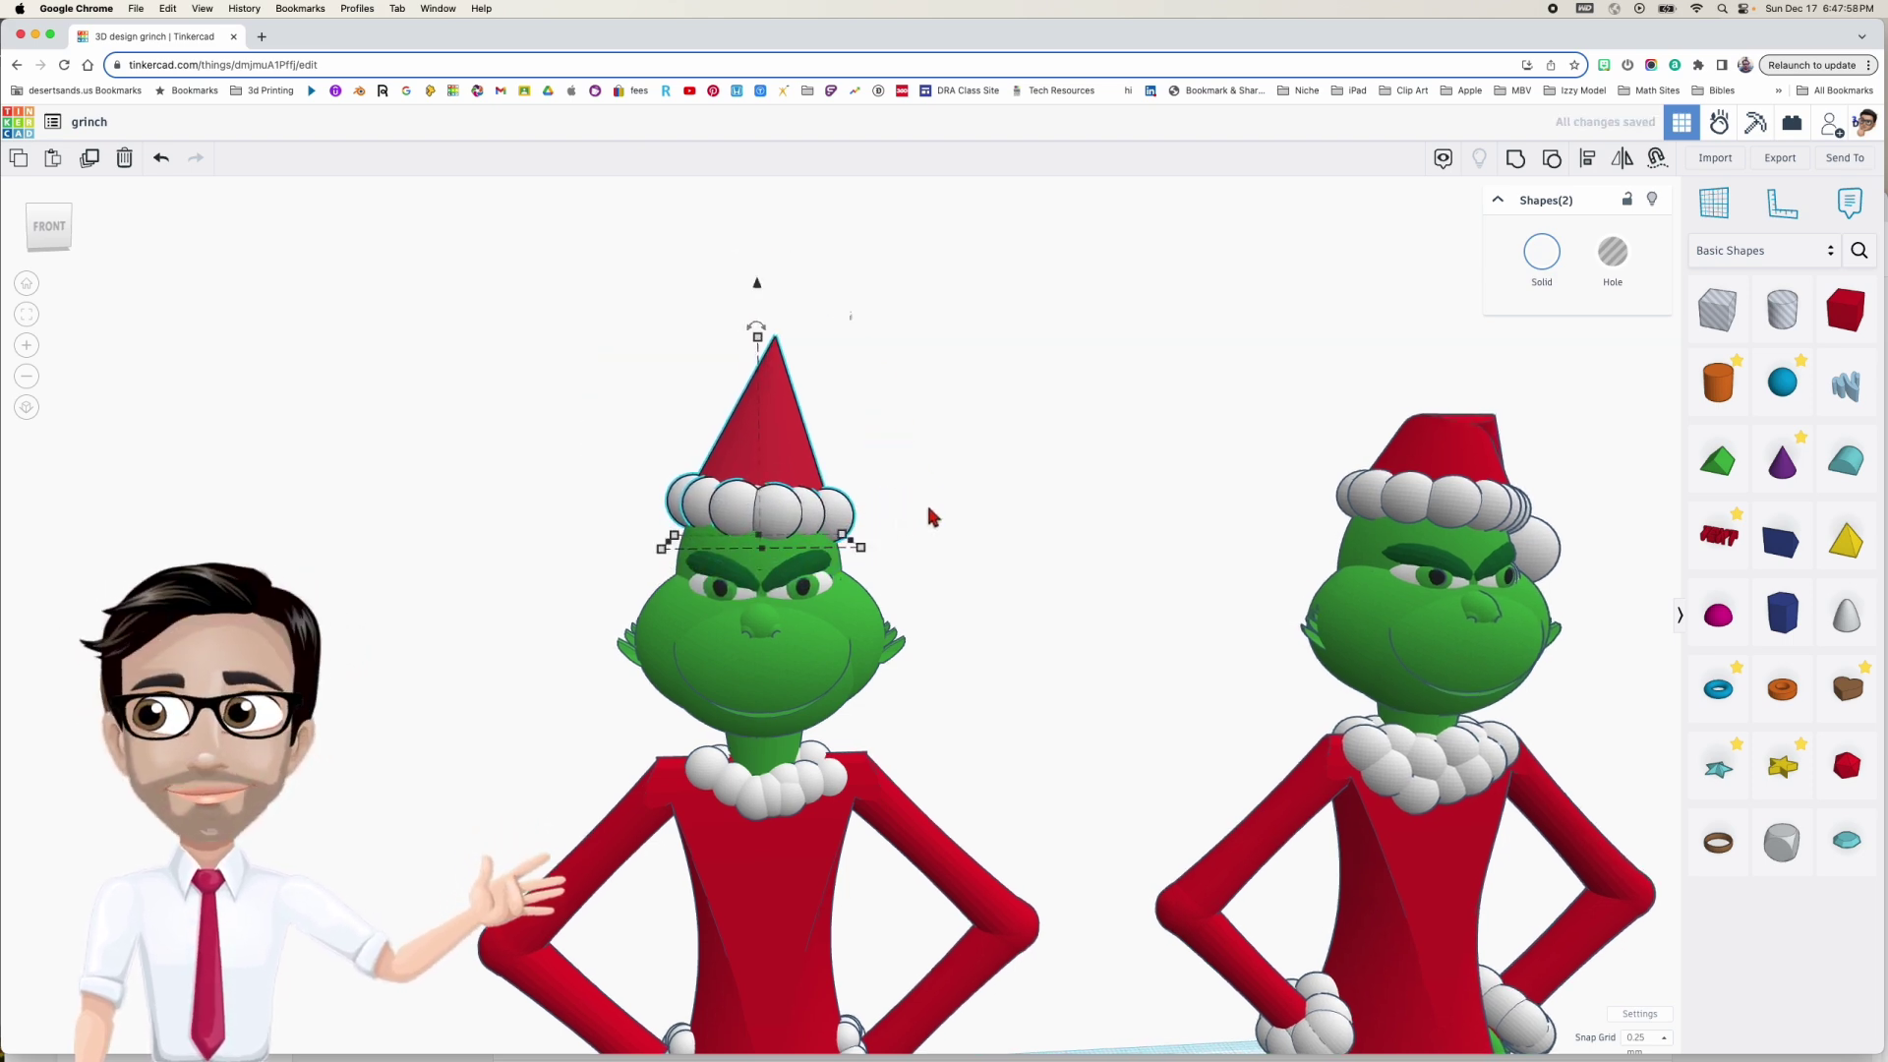
scroll(915, 502, "up", 1)
scroll(807, 370, "up", 3)
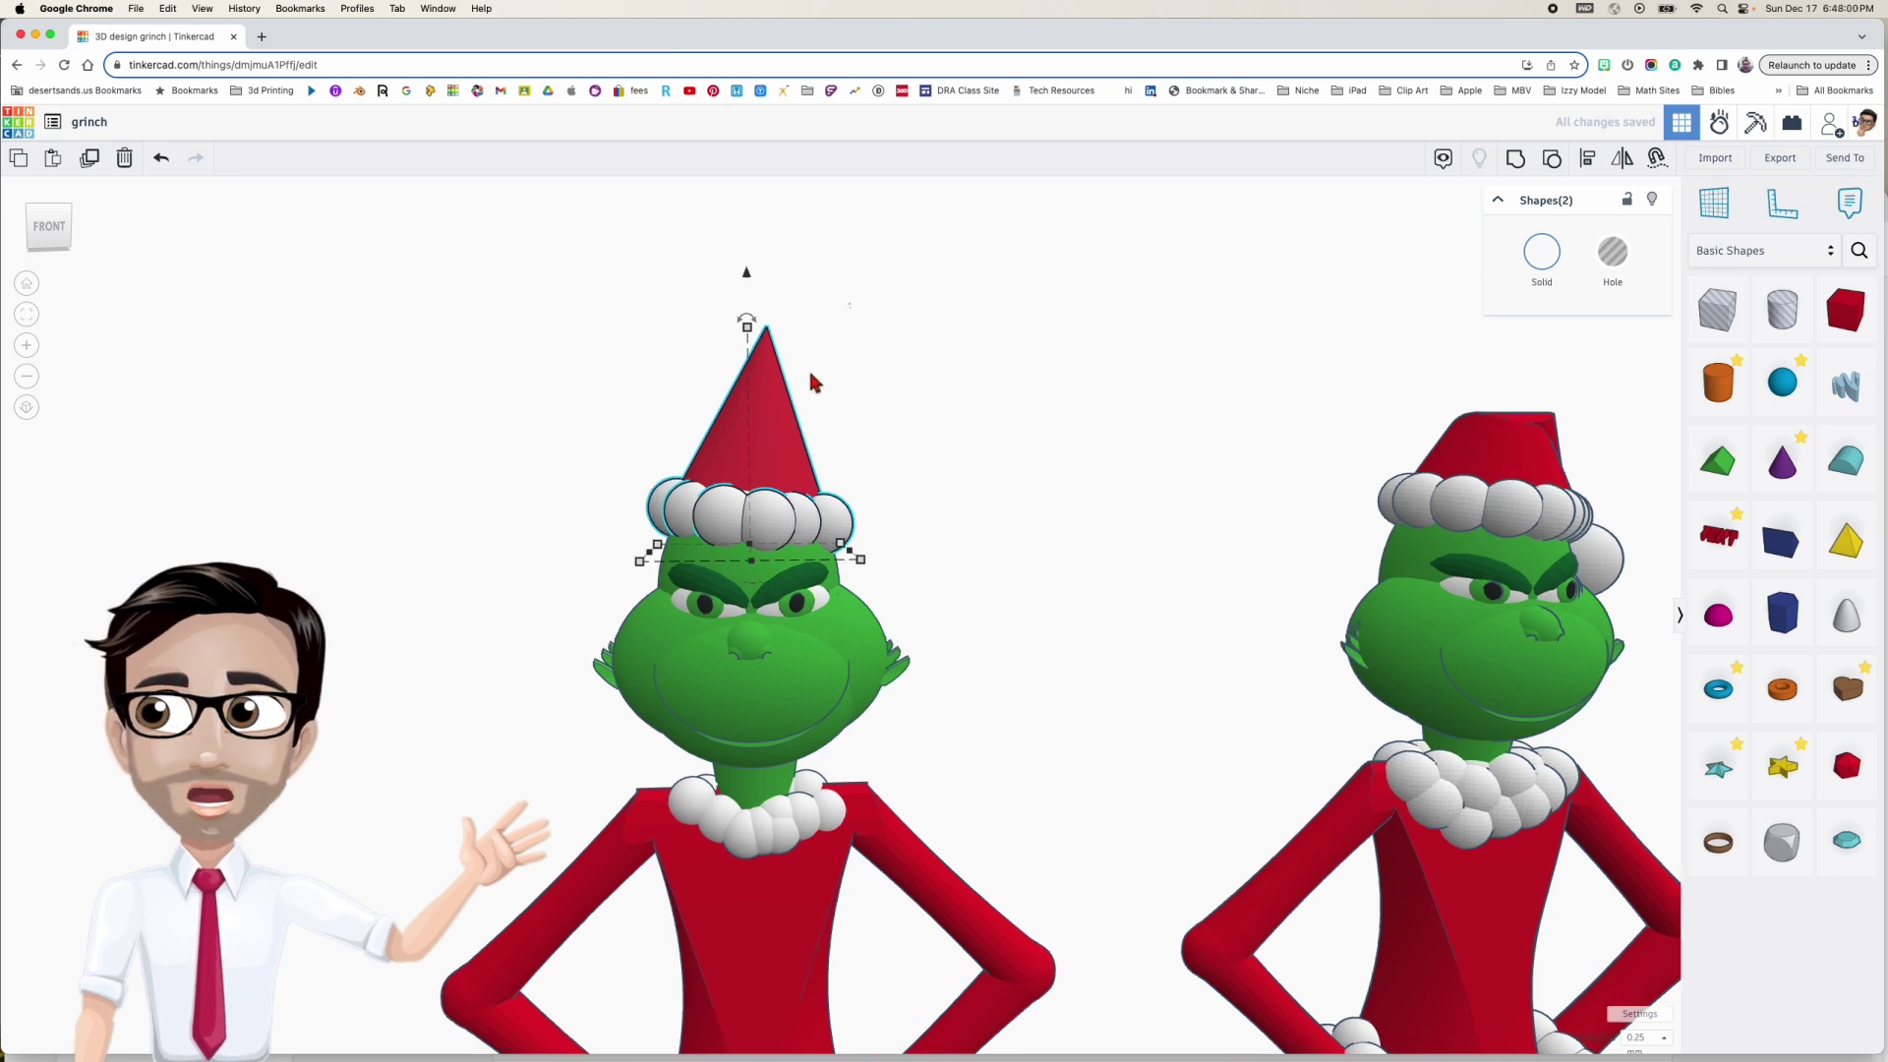
Step: Duplicate the red cone, rotate the copy sideways until its tip points downward, and position it against the original hat cone
left_click(870, 447)
left_click(745, 499)
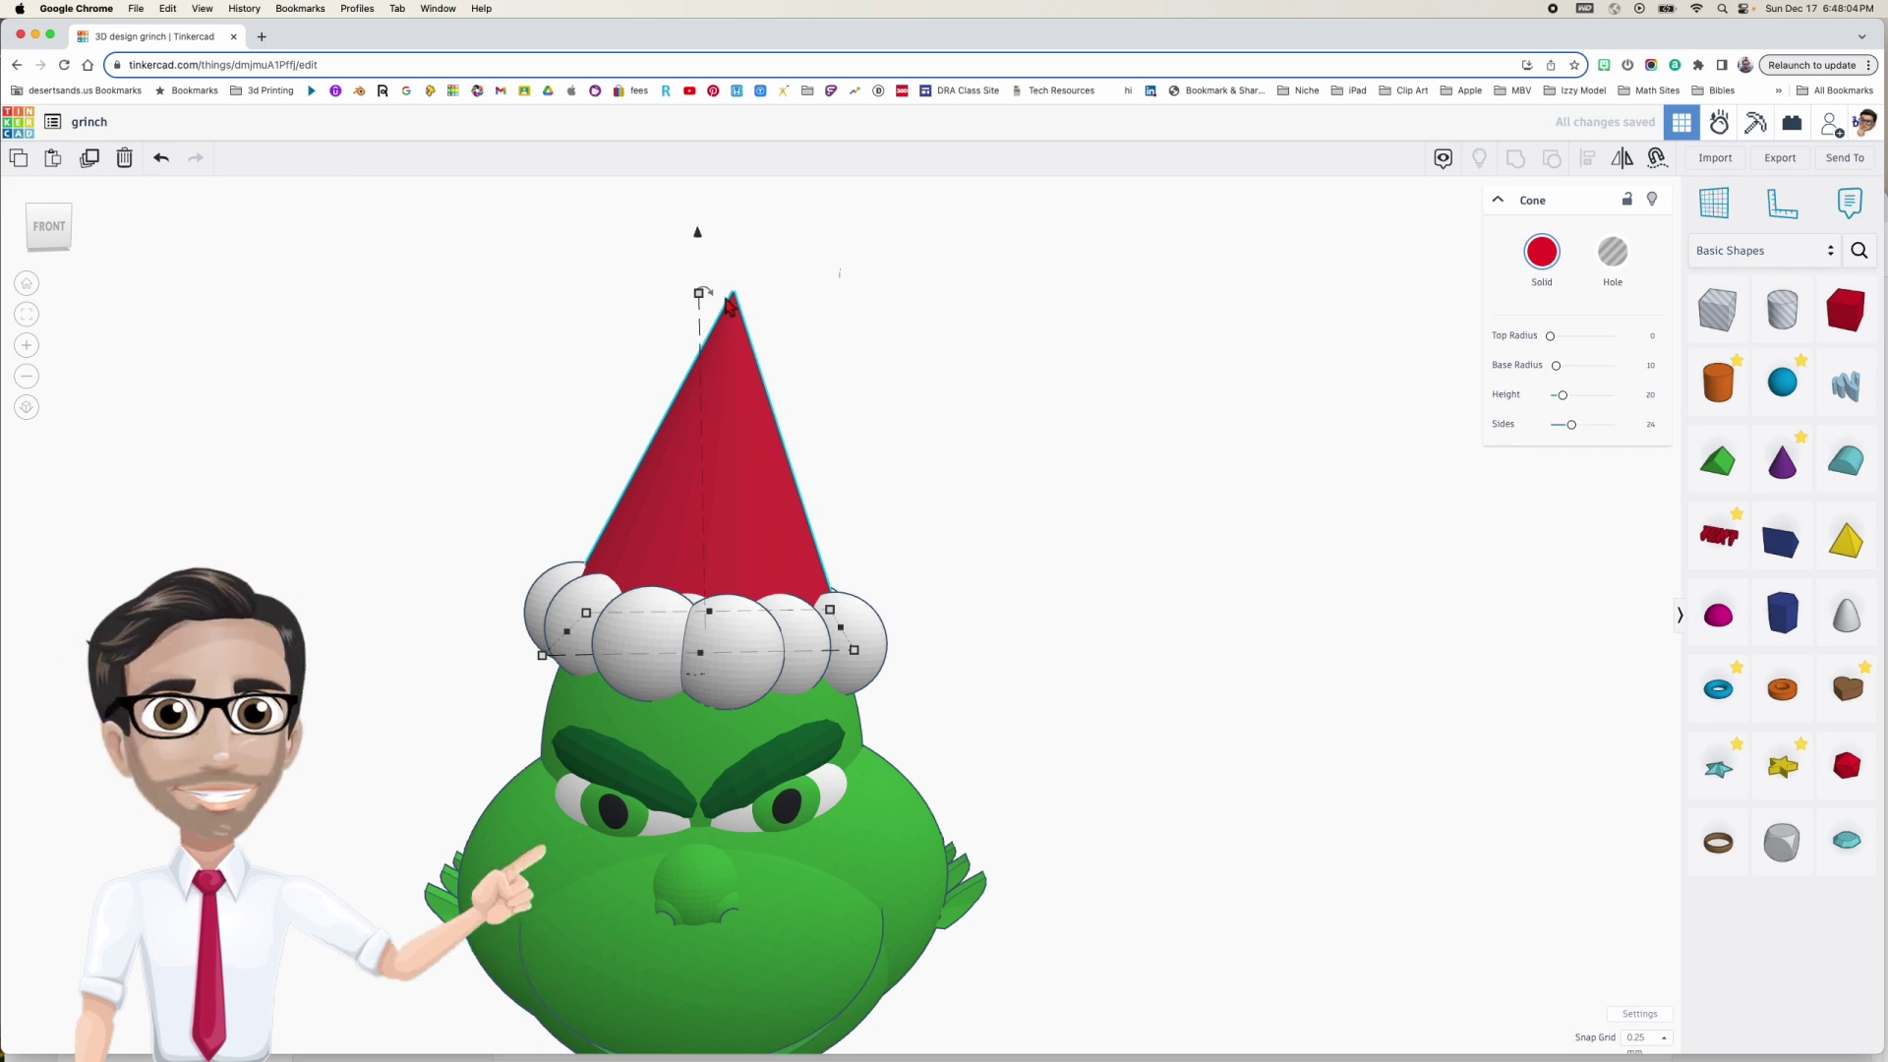
left_click_drag(708, 293, 882, 405)
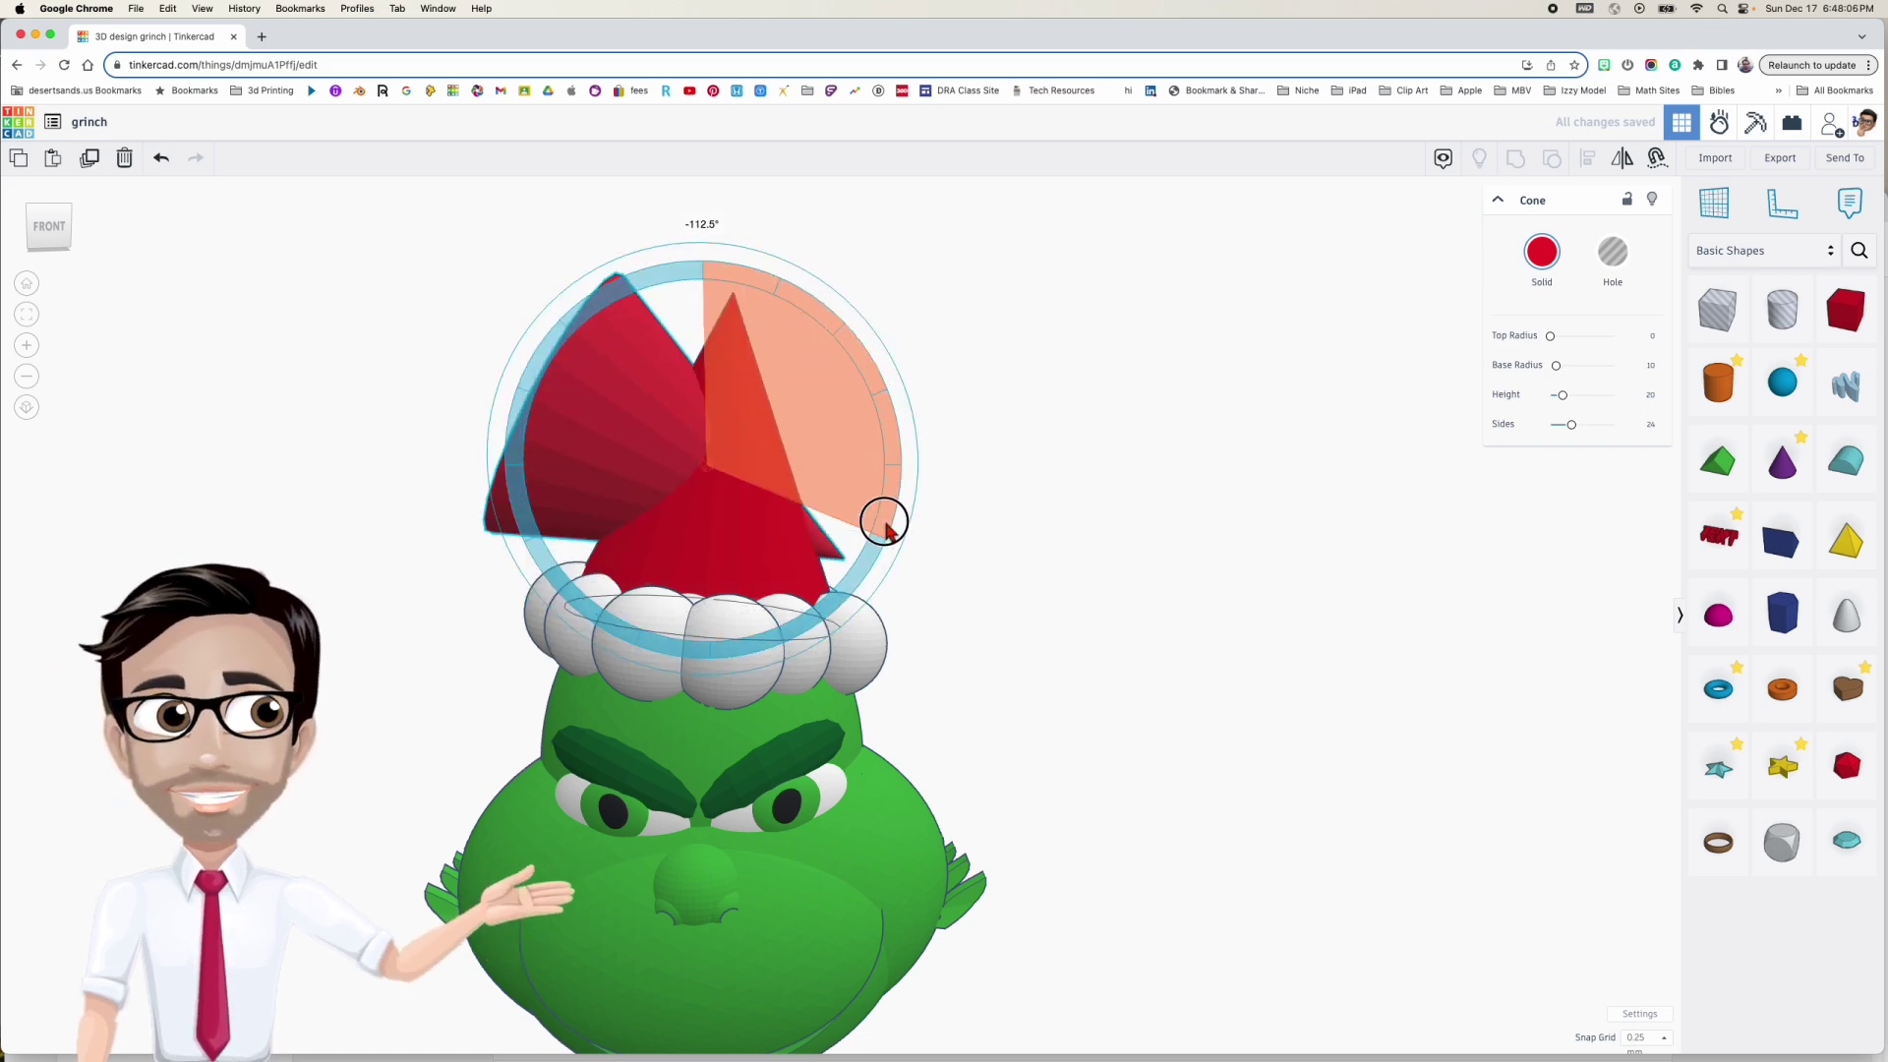
left_click_drag(874, 557, 874, 557)
right_click_drag(668, 416, 690, 424)
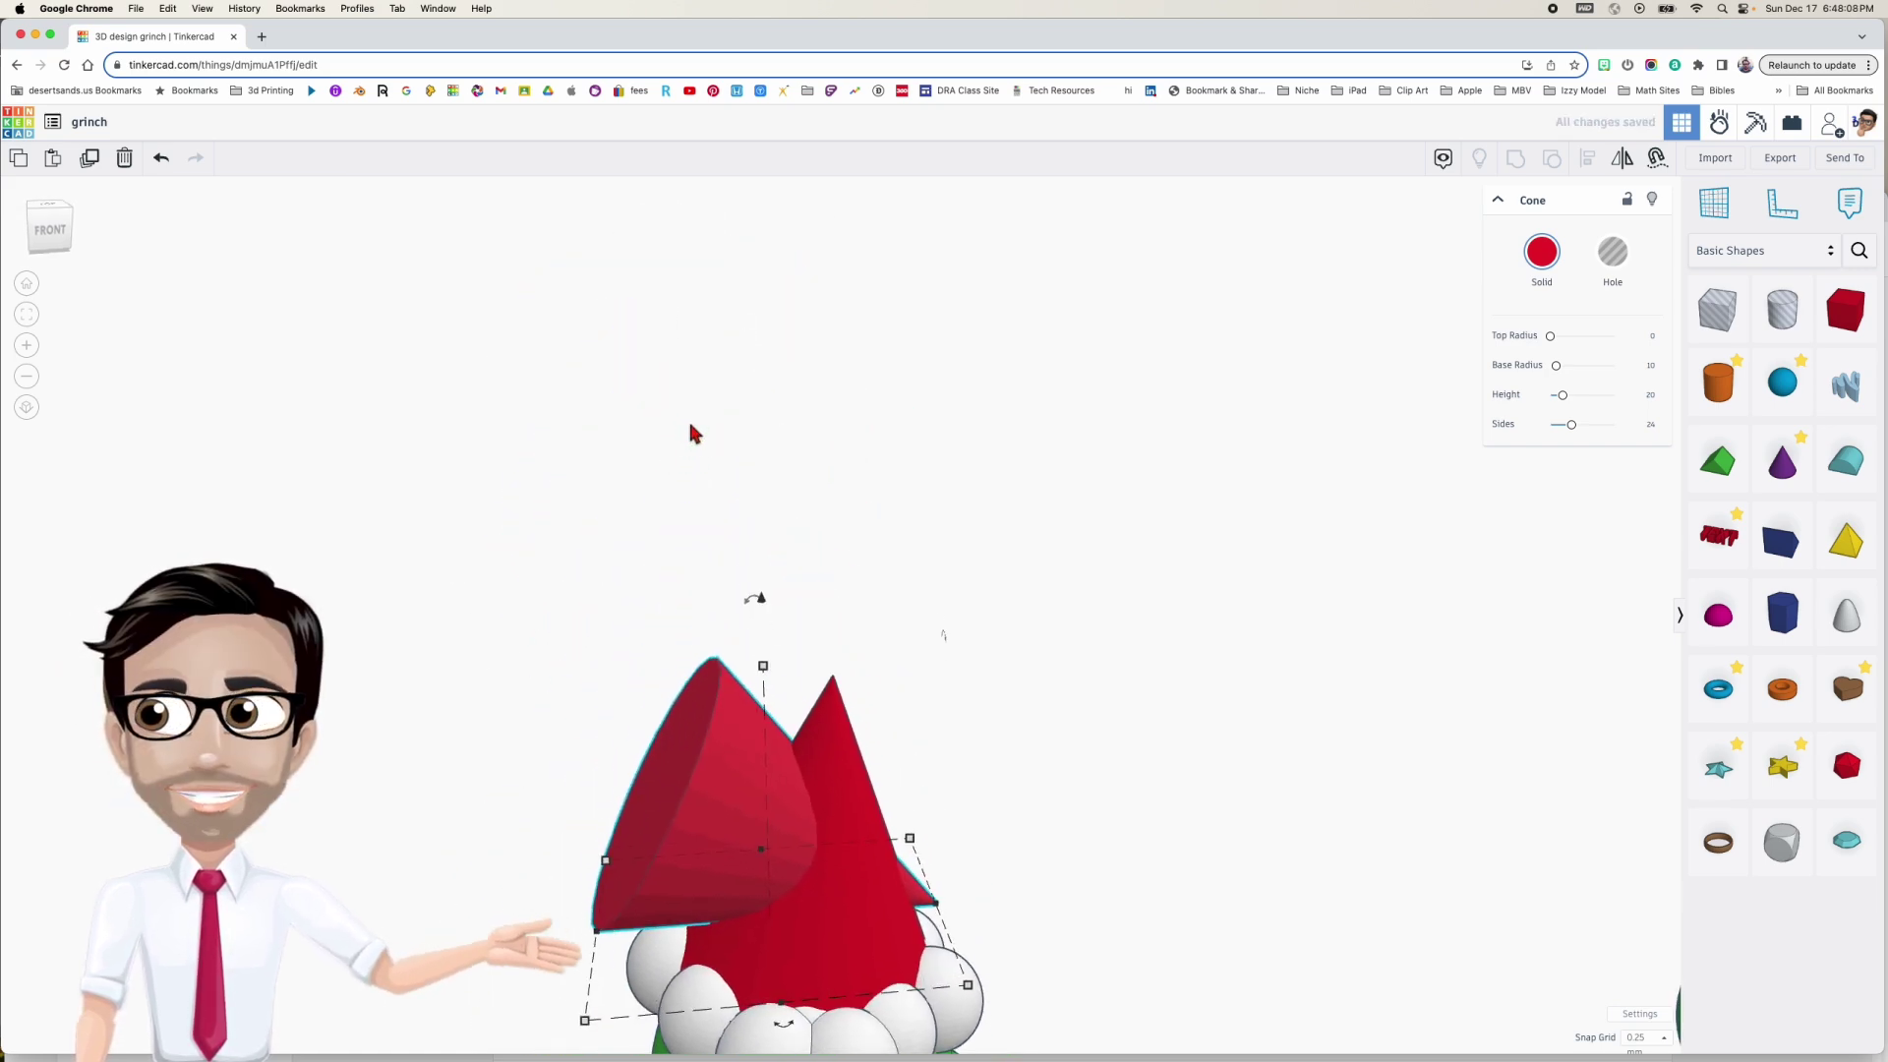
middle_click_drag(786, 521, 621, 293)
left_click_drag(527, 311, 714, 320)
right_click_drag(714, 320, 751, 409)
Step: Rotate the copied cone about 16° further and lower it 1.4 mm towards the brim
left_click_drag(737, 306, 770, 259)
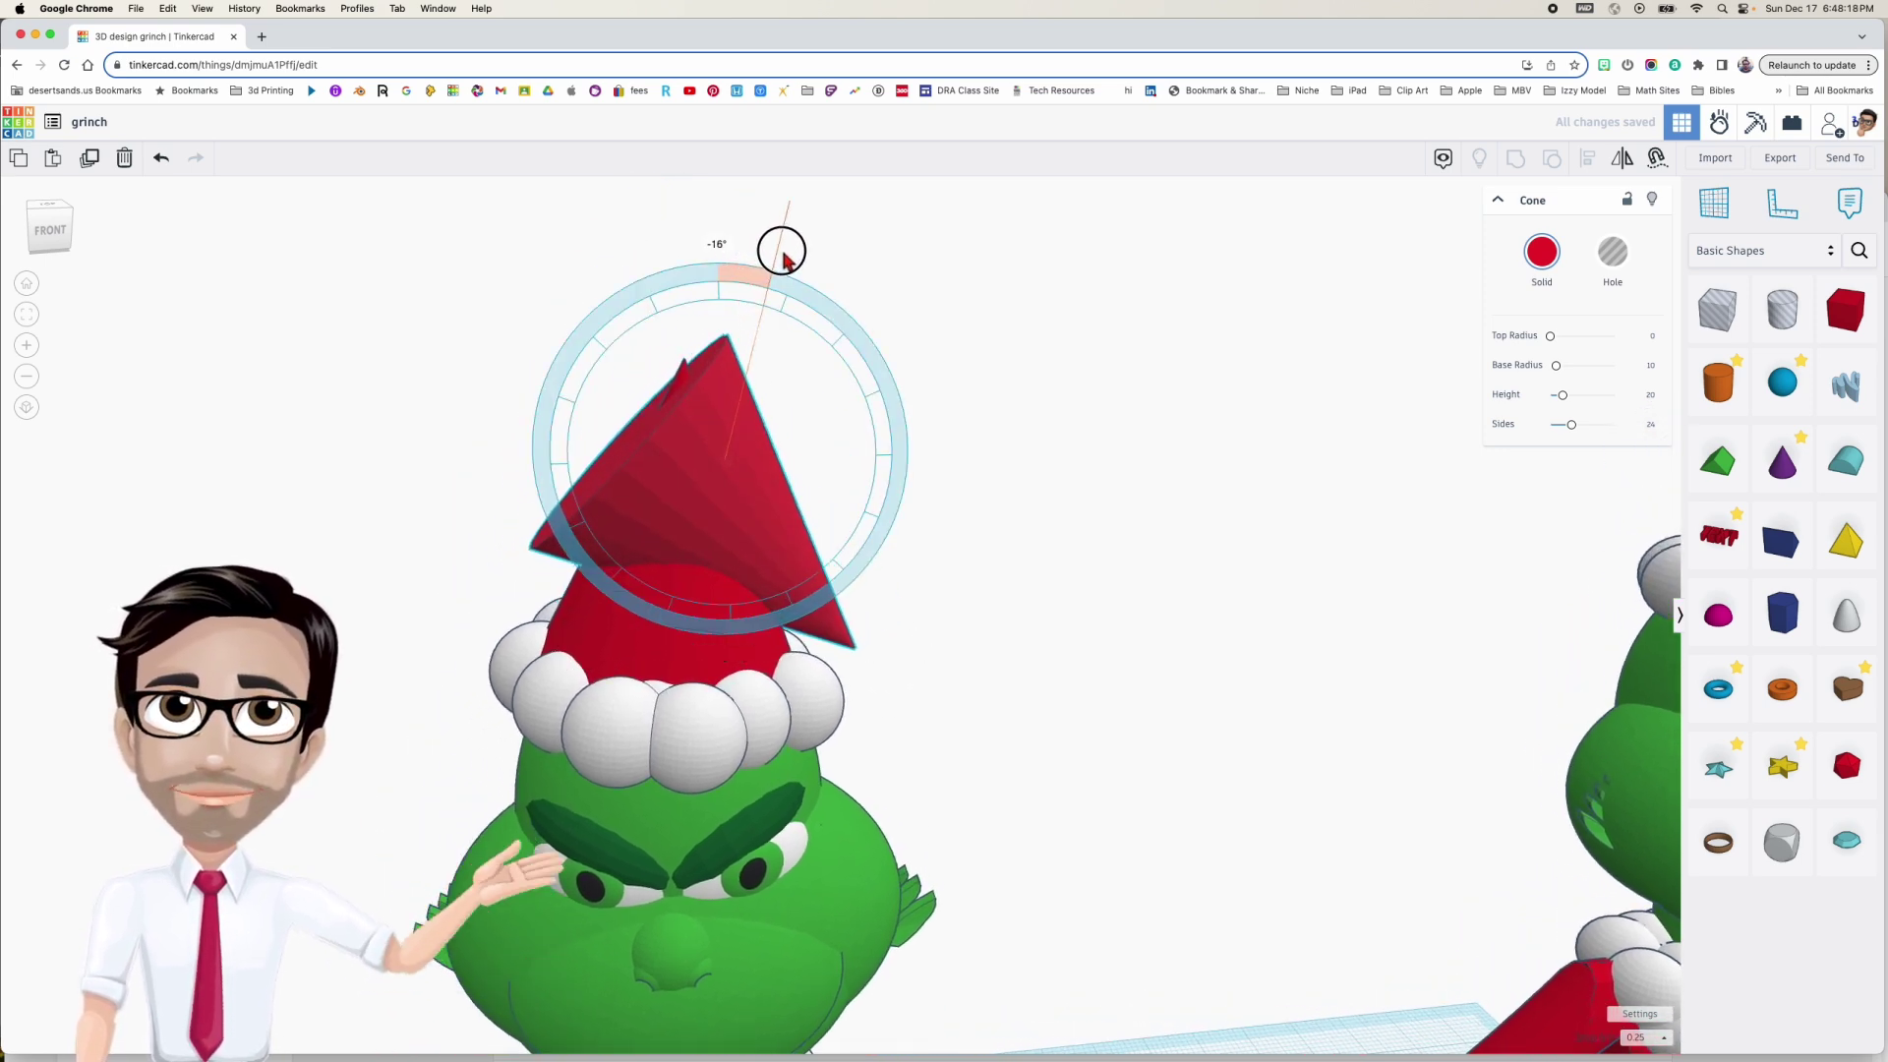
left_click_drag(784, 258, 785, 261)
right_click_drag(815, 630, 844, 547)
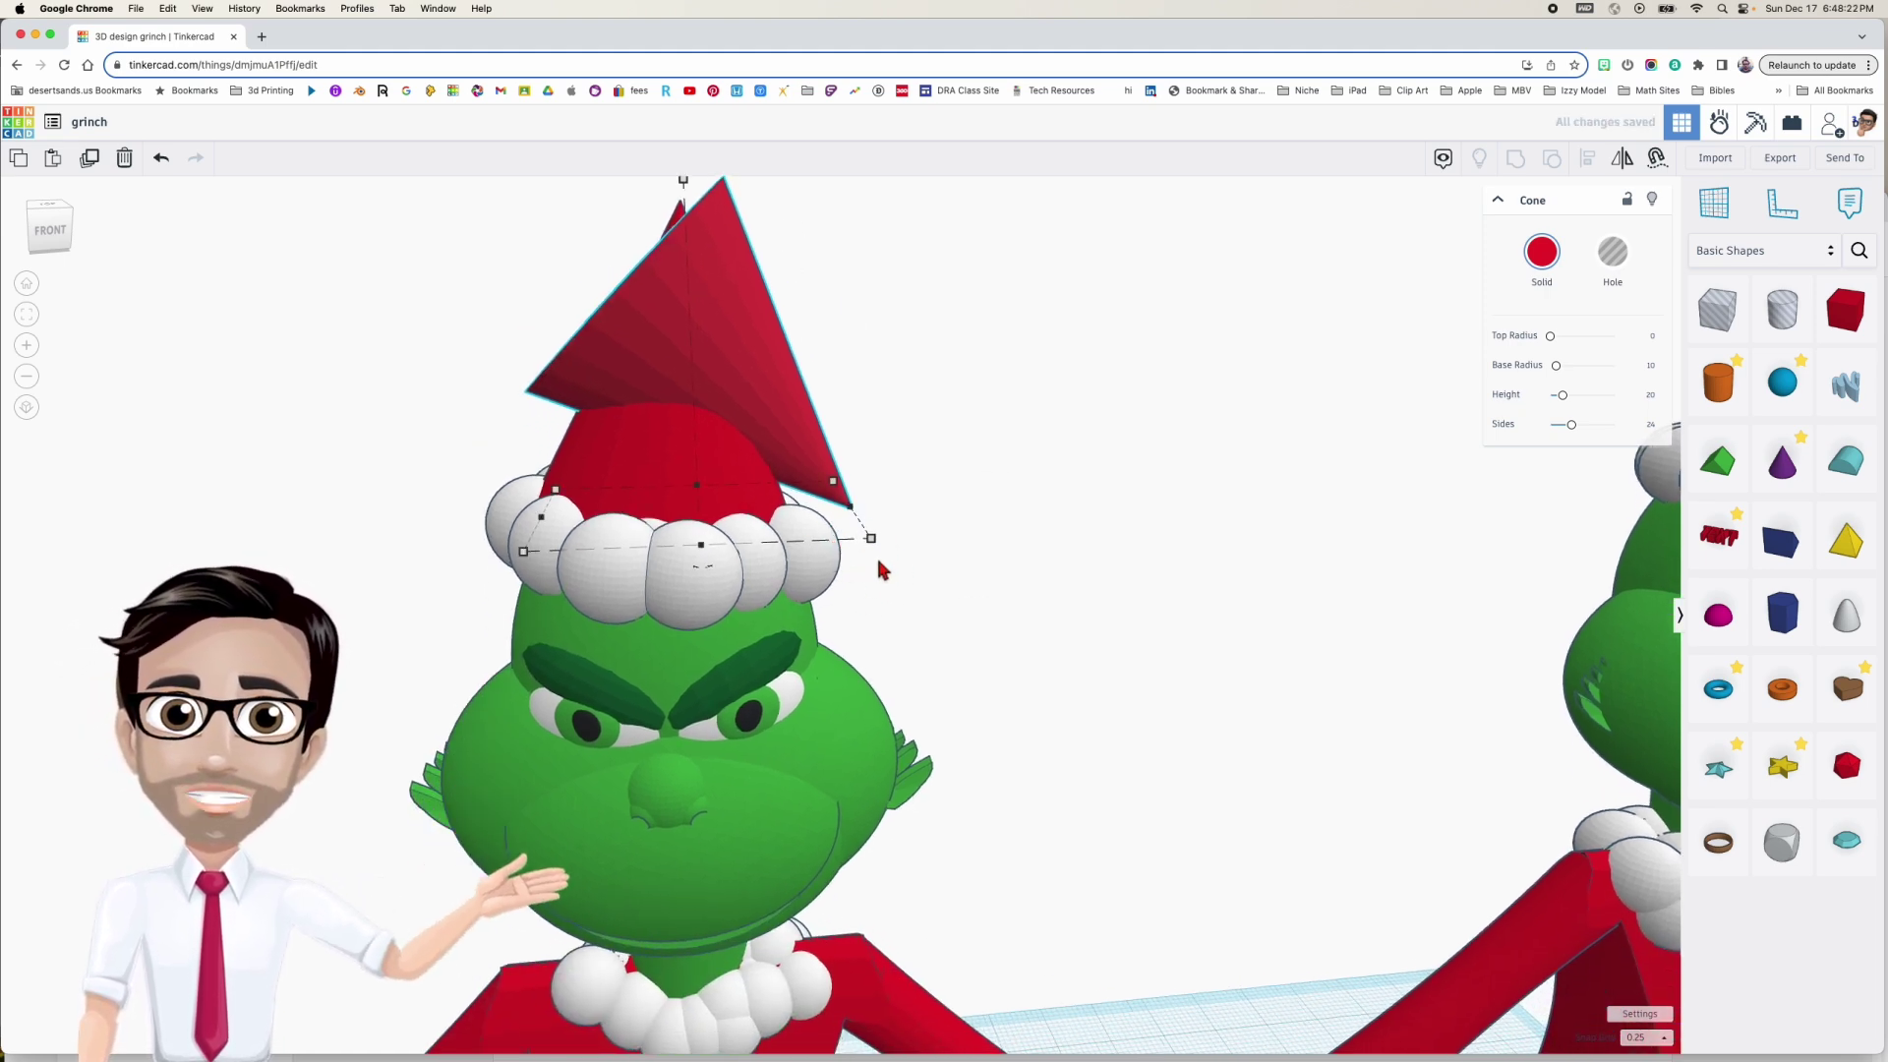
middle_click_drag(750, 306, 763, 365)
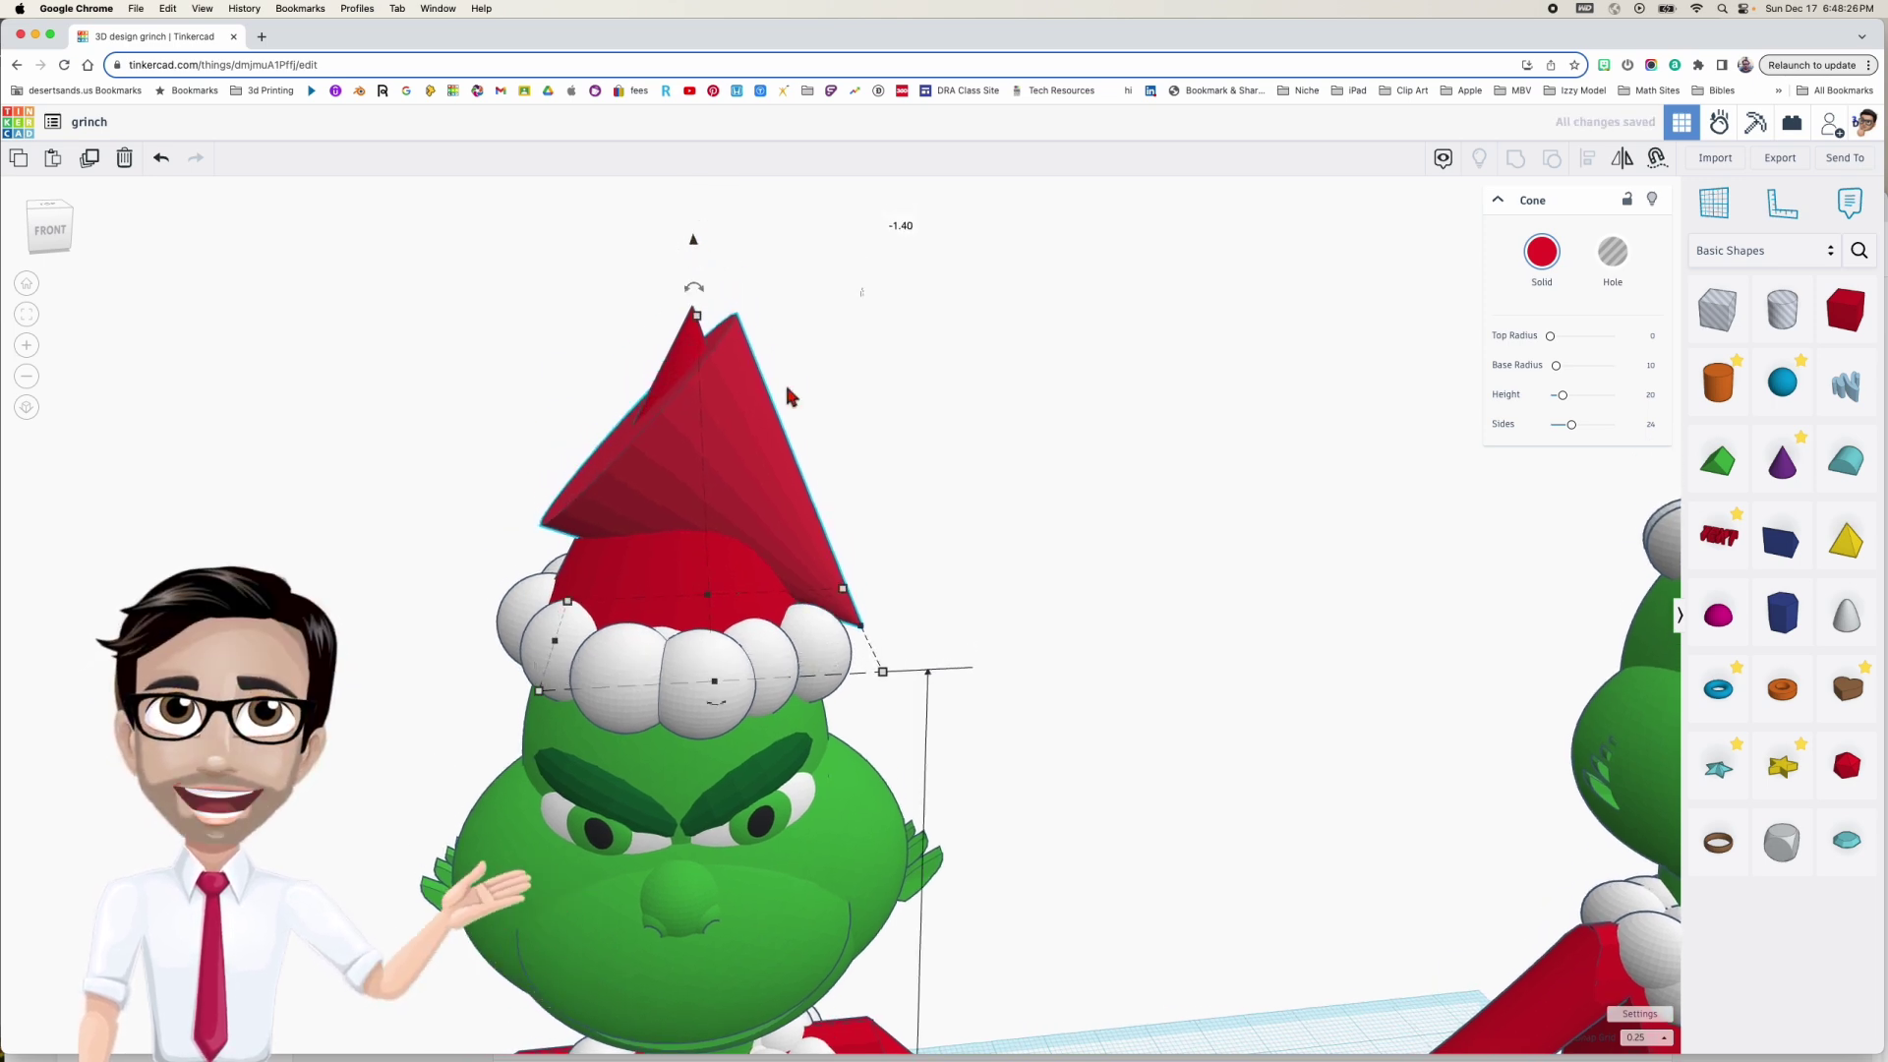
right_click_drag(696, 223, 792, 429)
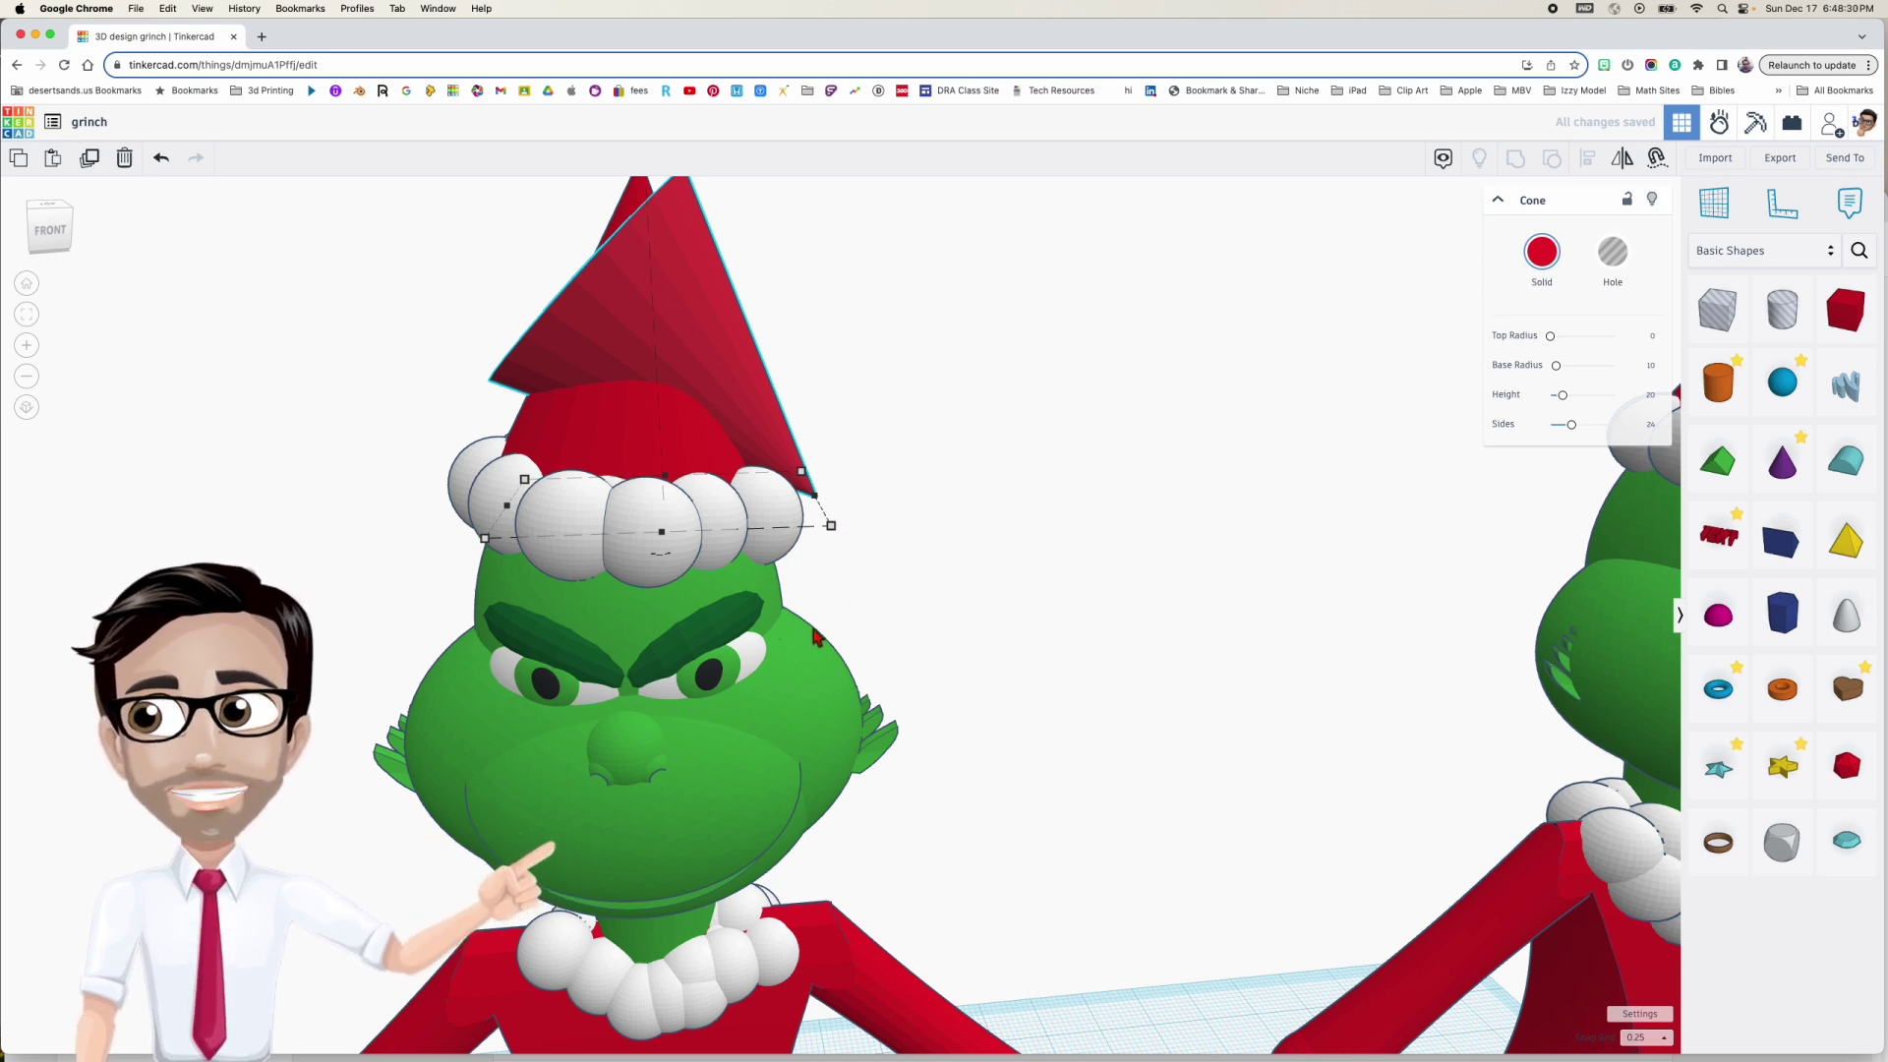
right_click_drag(830, 522, 617, 364)
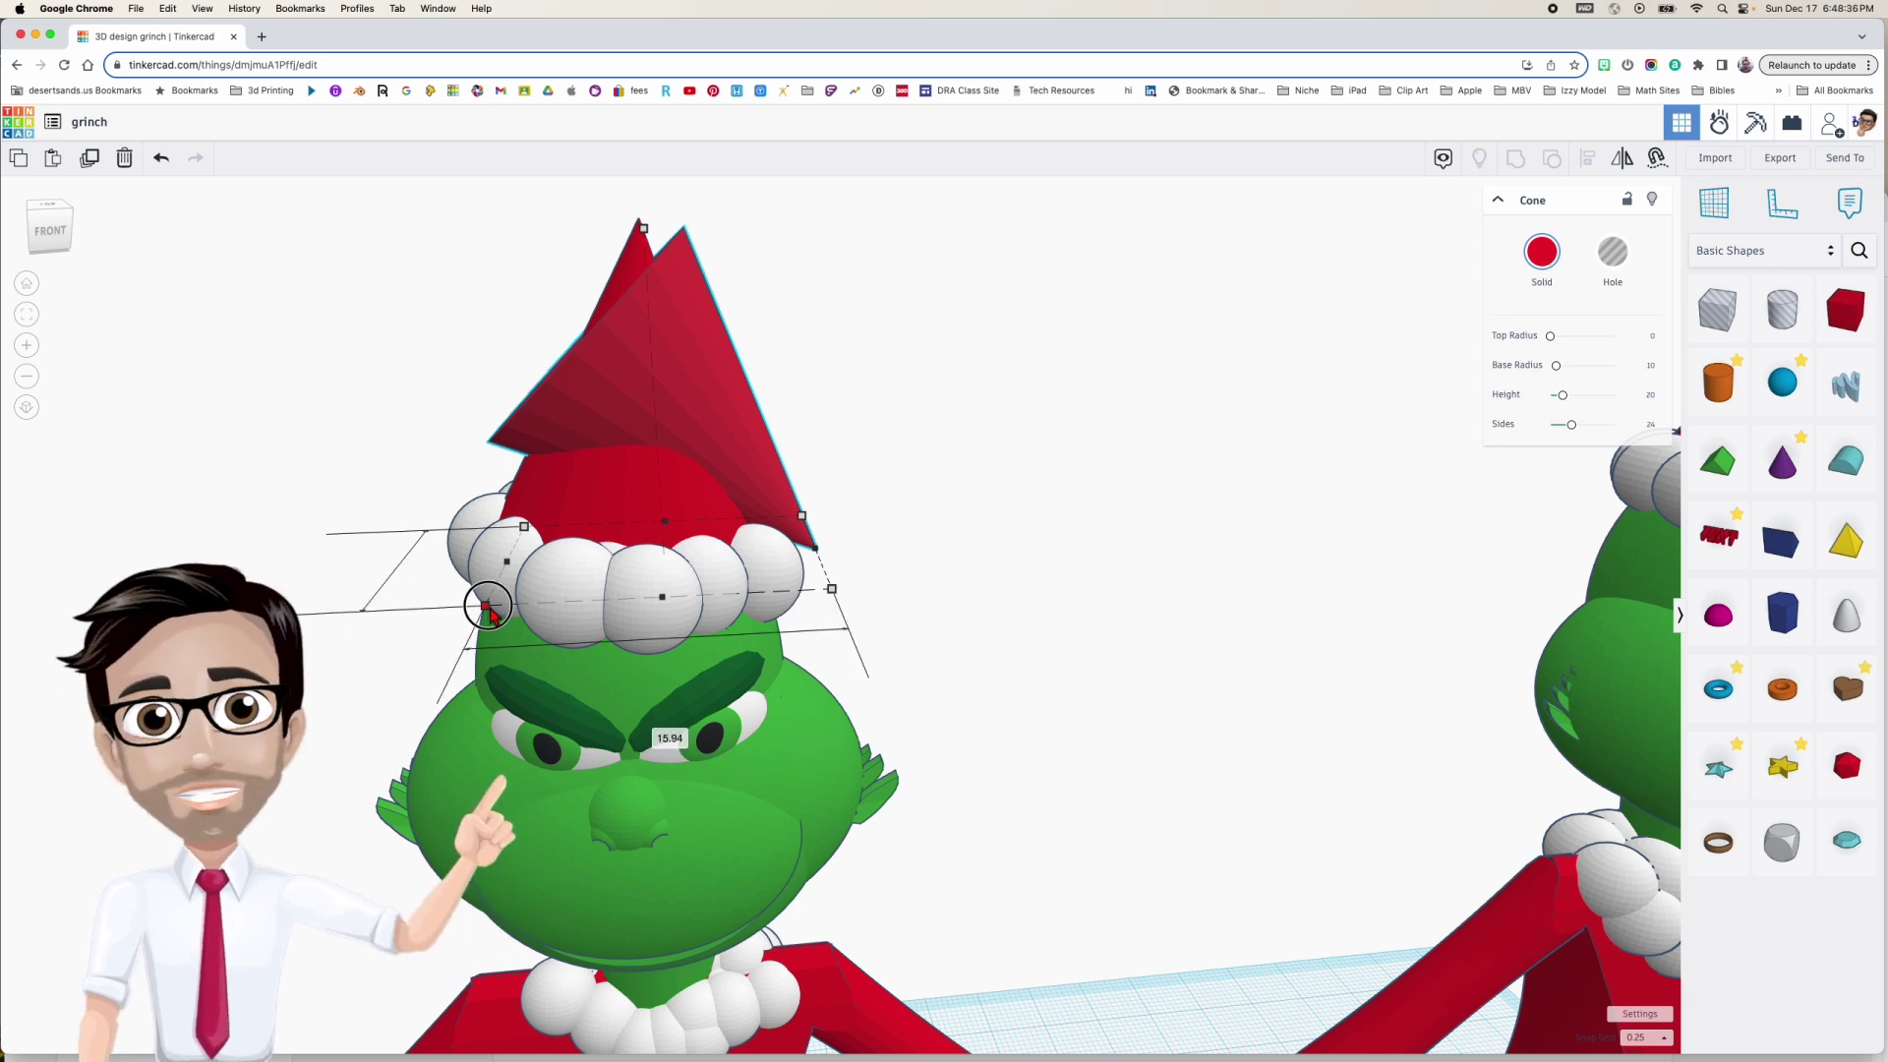
Step: Narrow the inverted cone copy to 13 by 8.75 mm so it forms the folded tail of the hat
left_click_drag(490, 609, 540, 610)
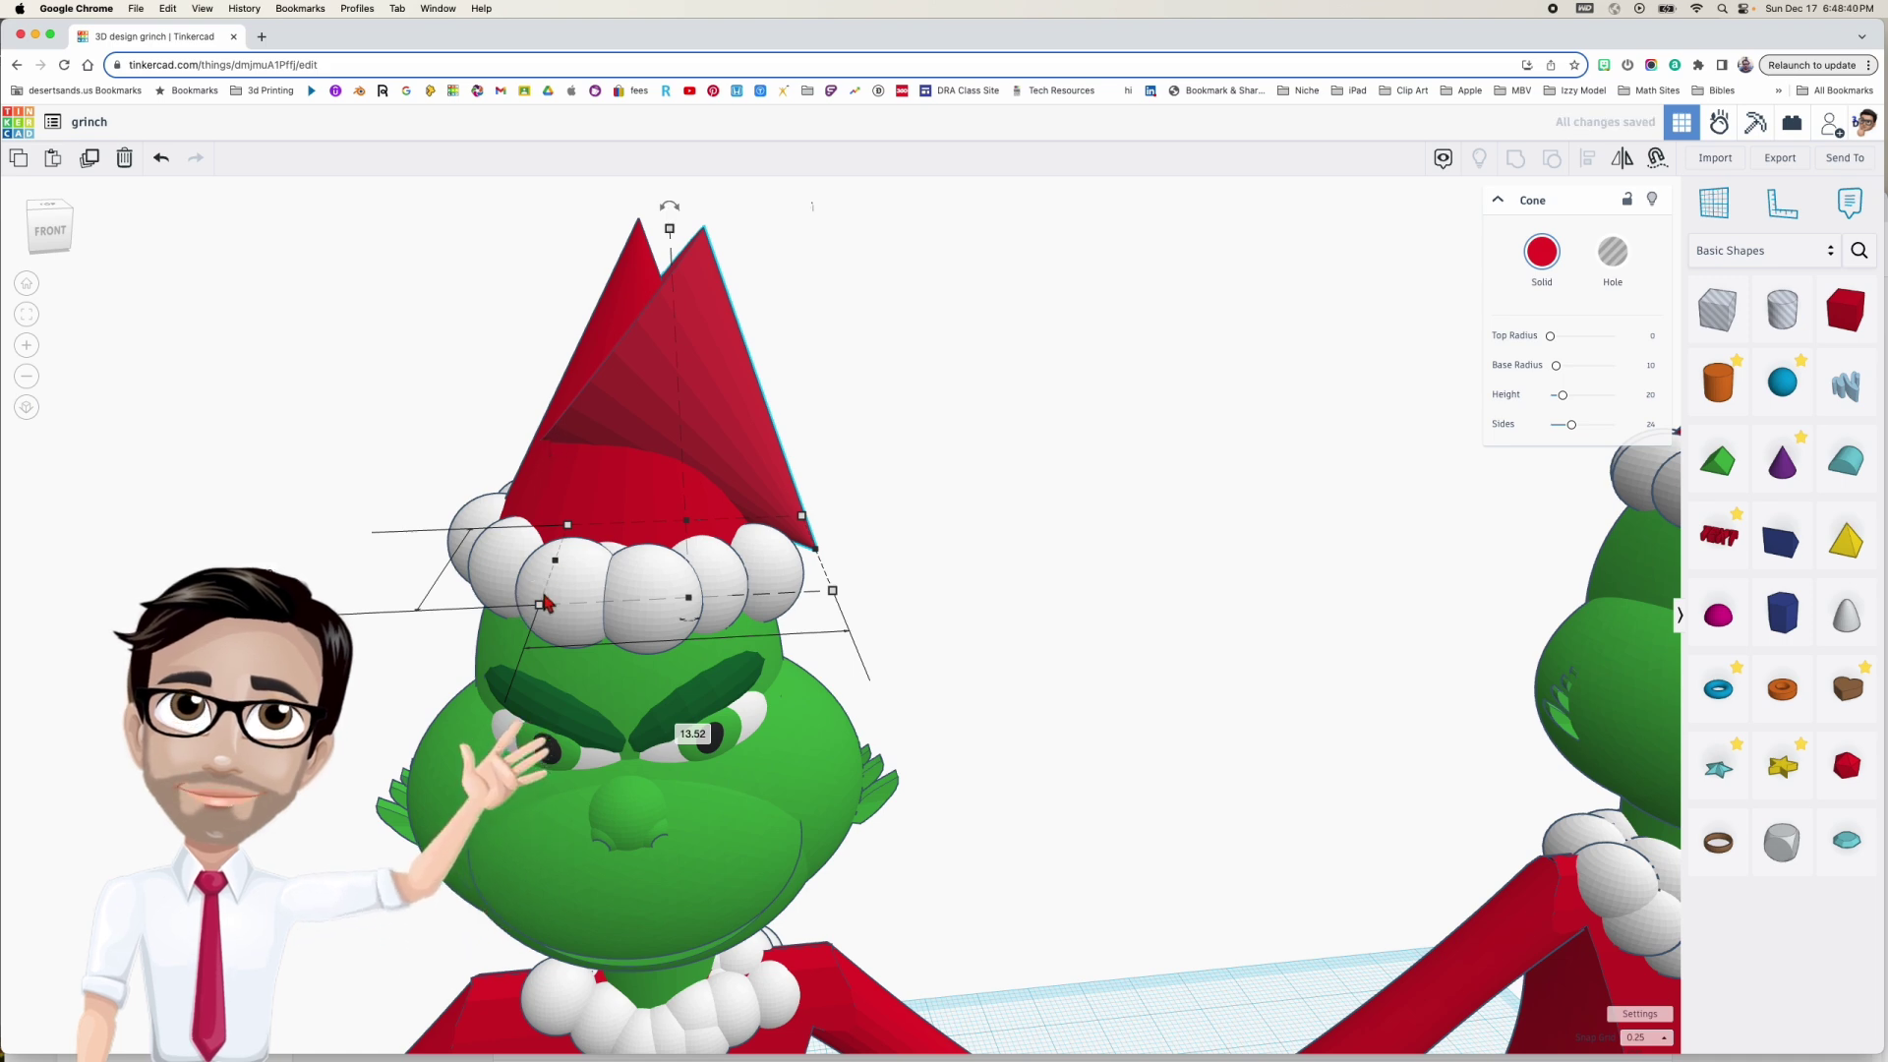
right_click_drag(883, 583, 777, 379)
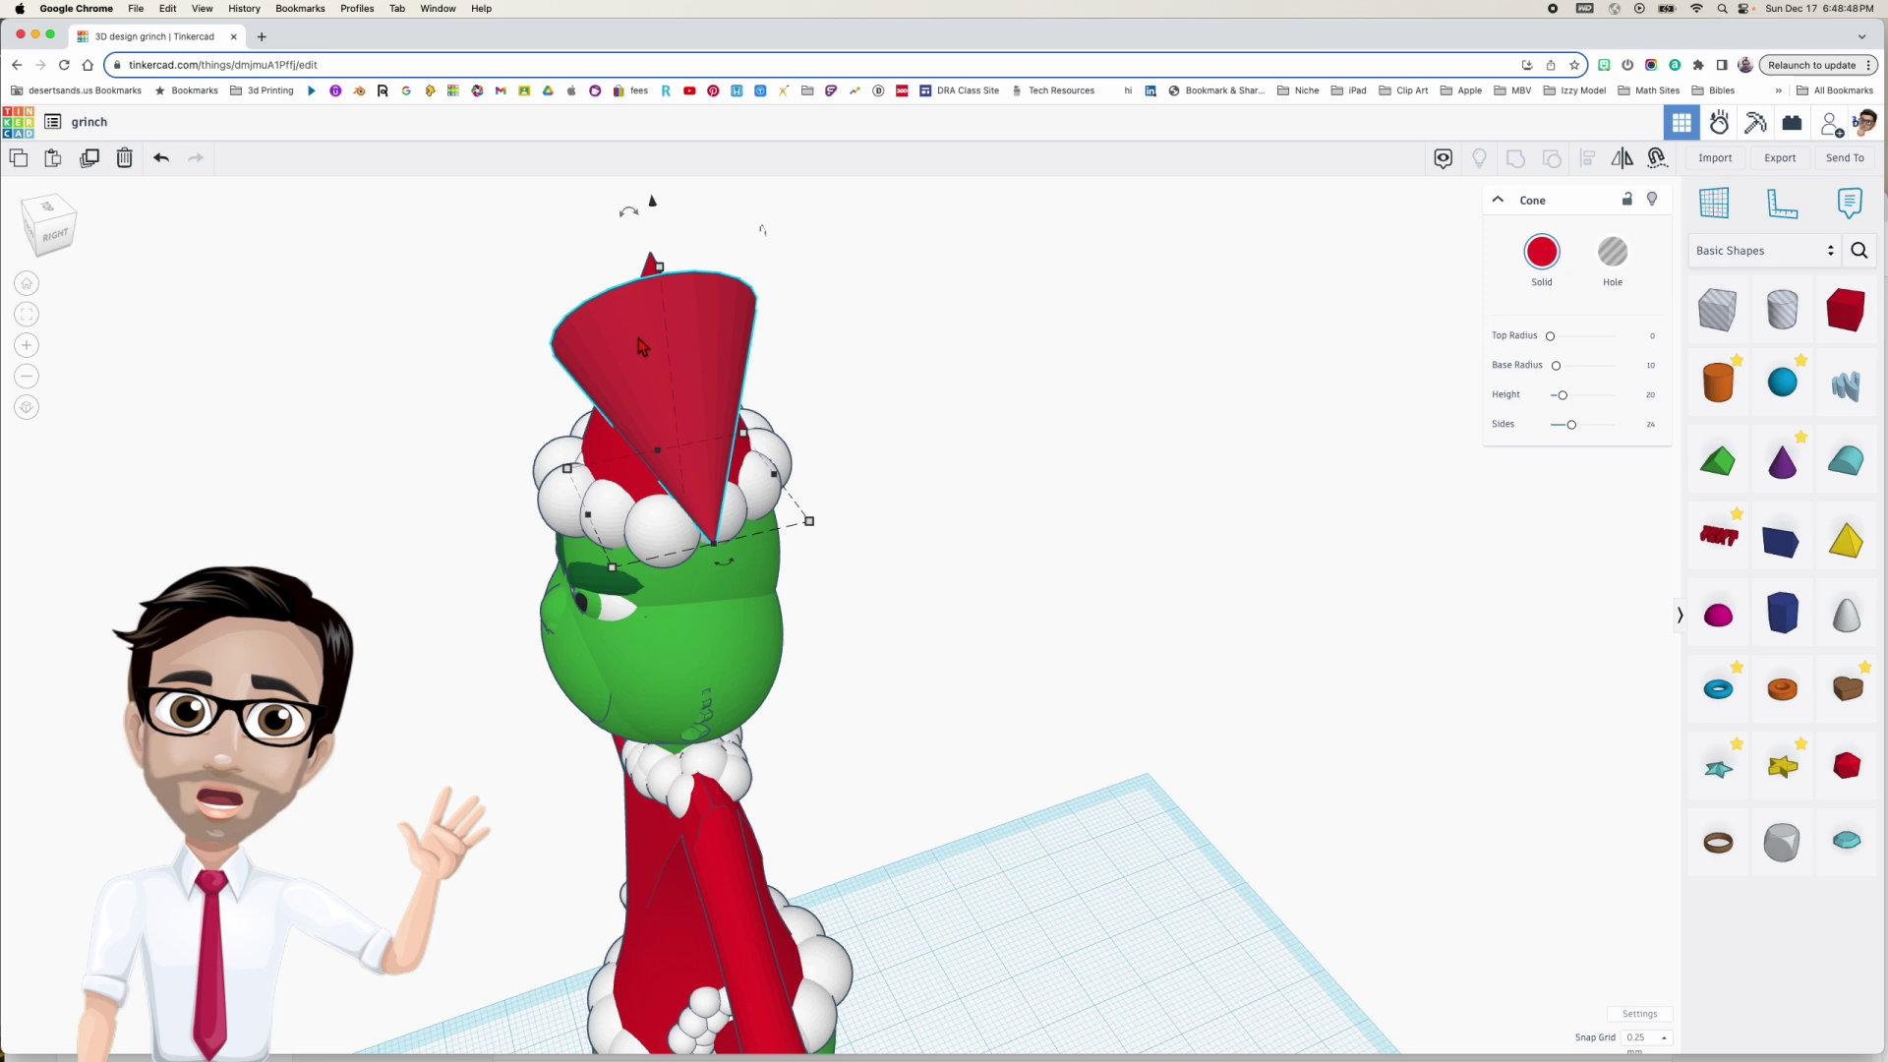
right_click_drag(659, 342, 678, 471)
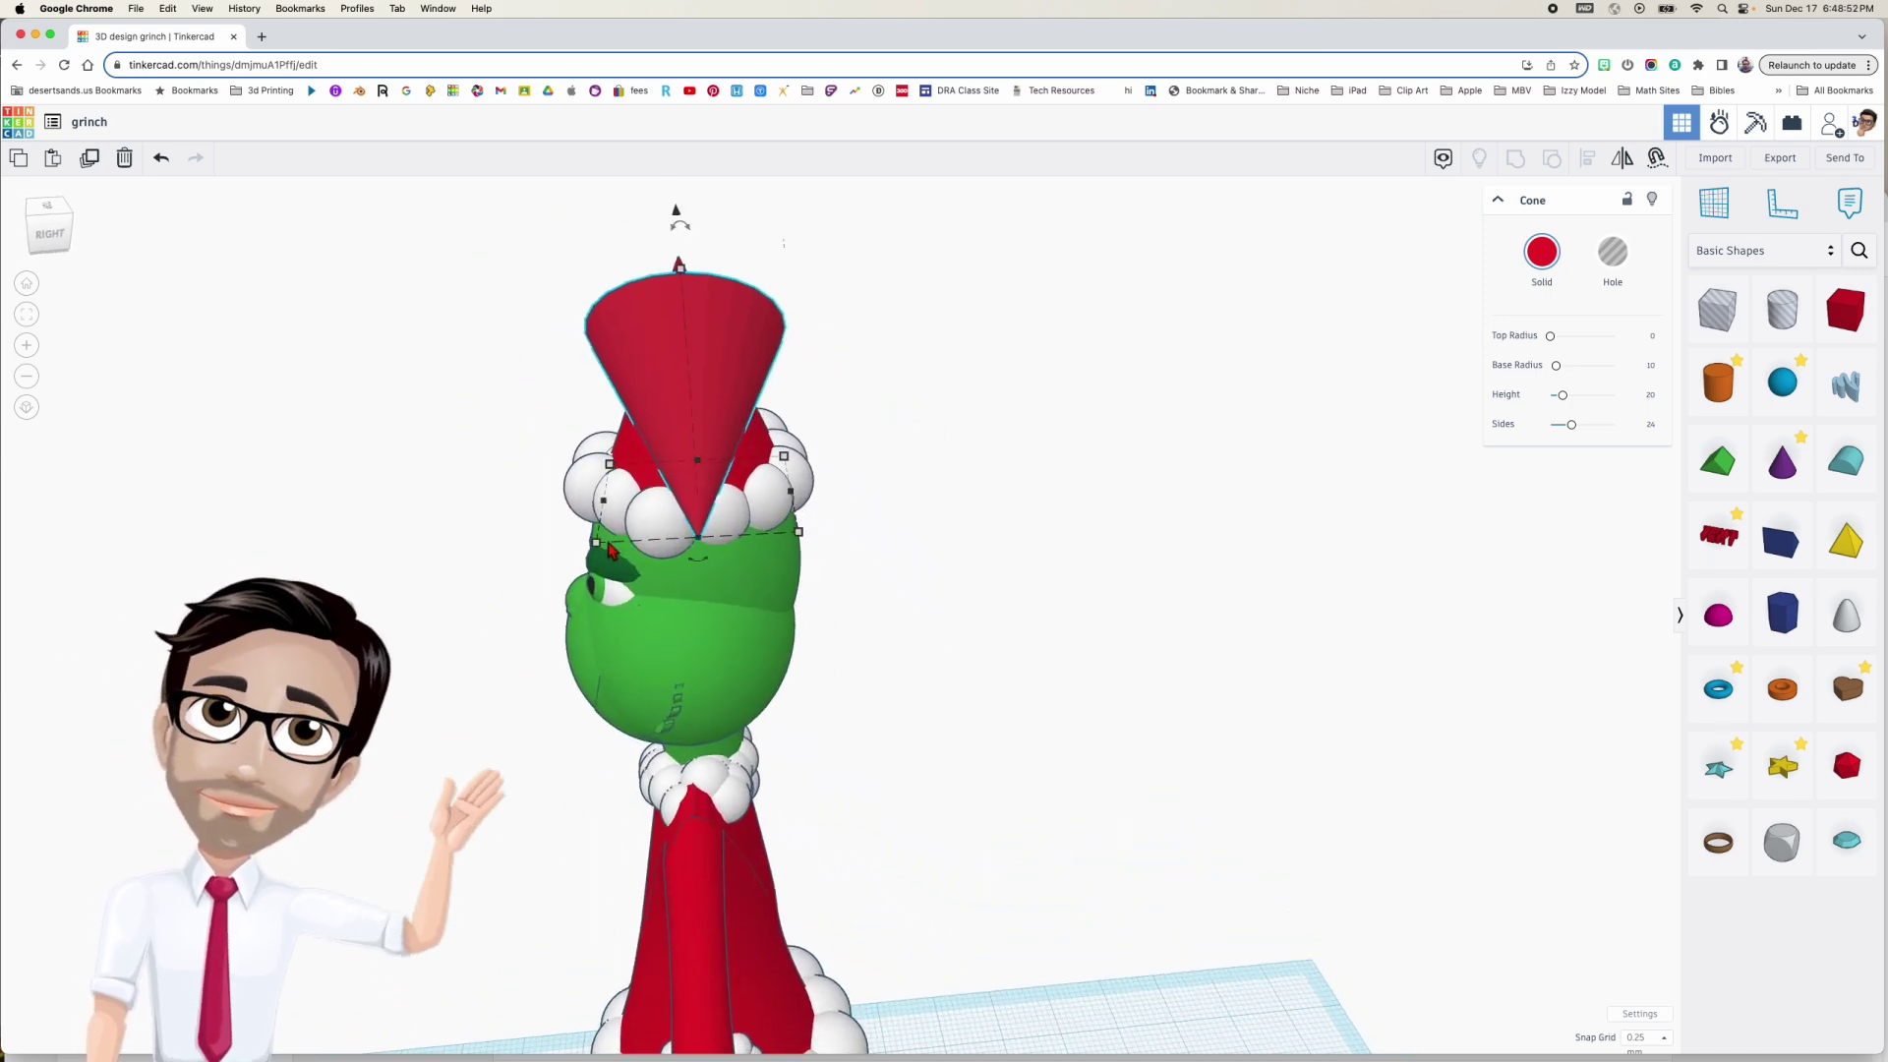
left_click_drag(604, 549, 621, 543)
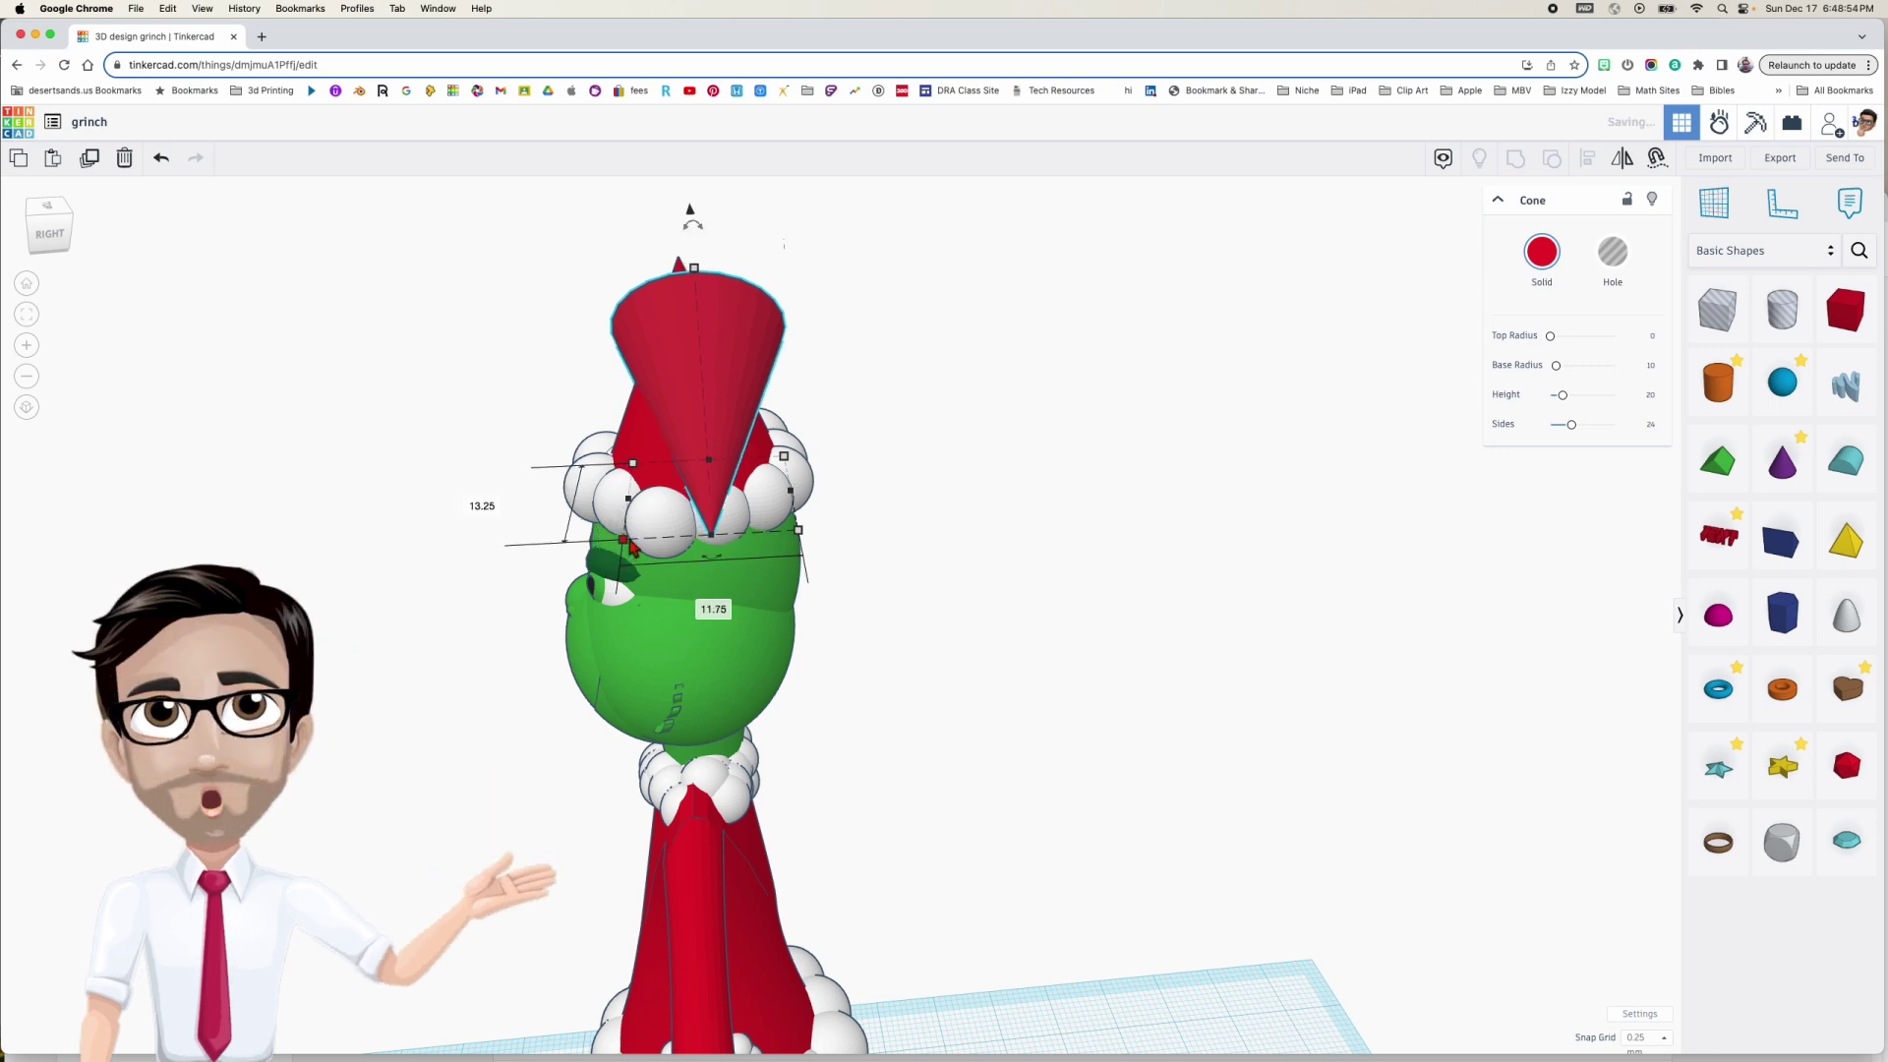
left_click_drag(799, 532, 790, 536)
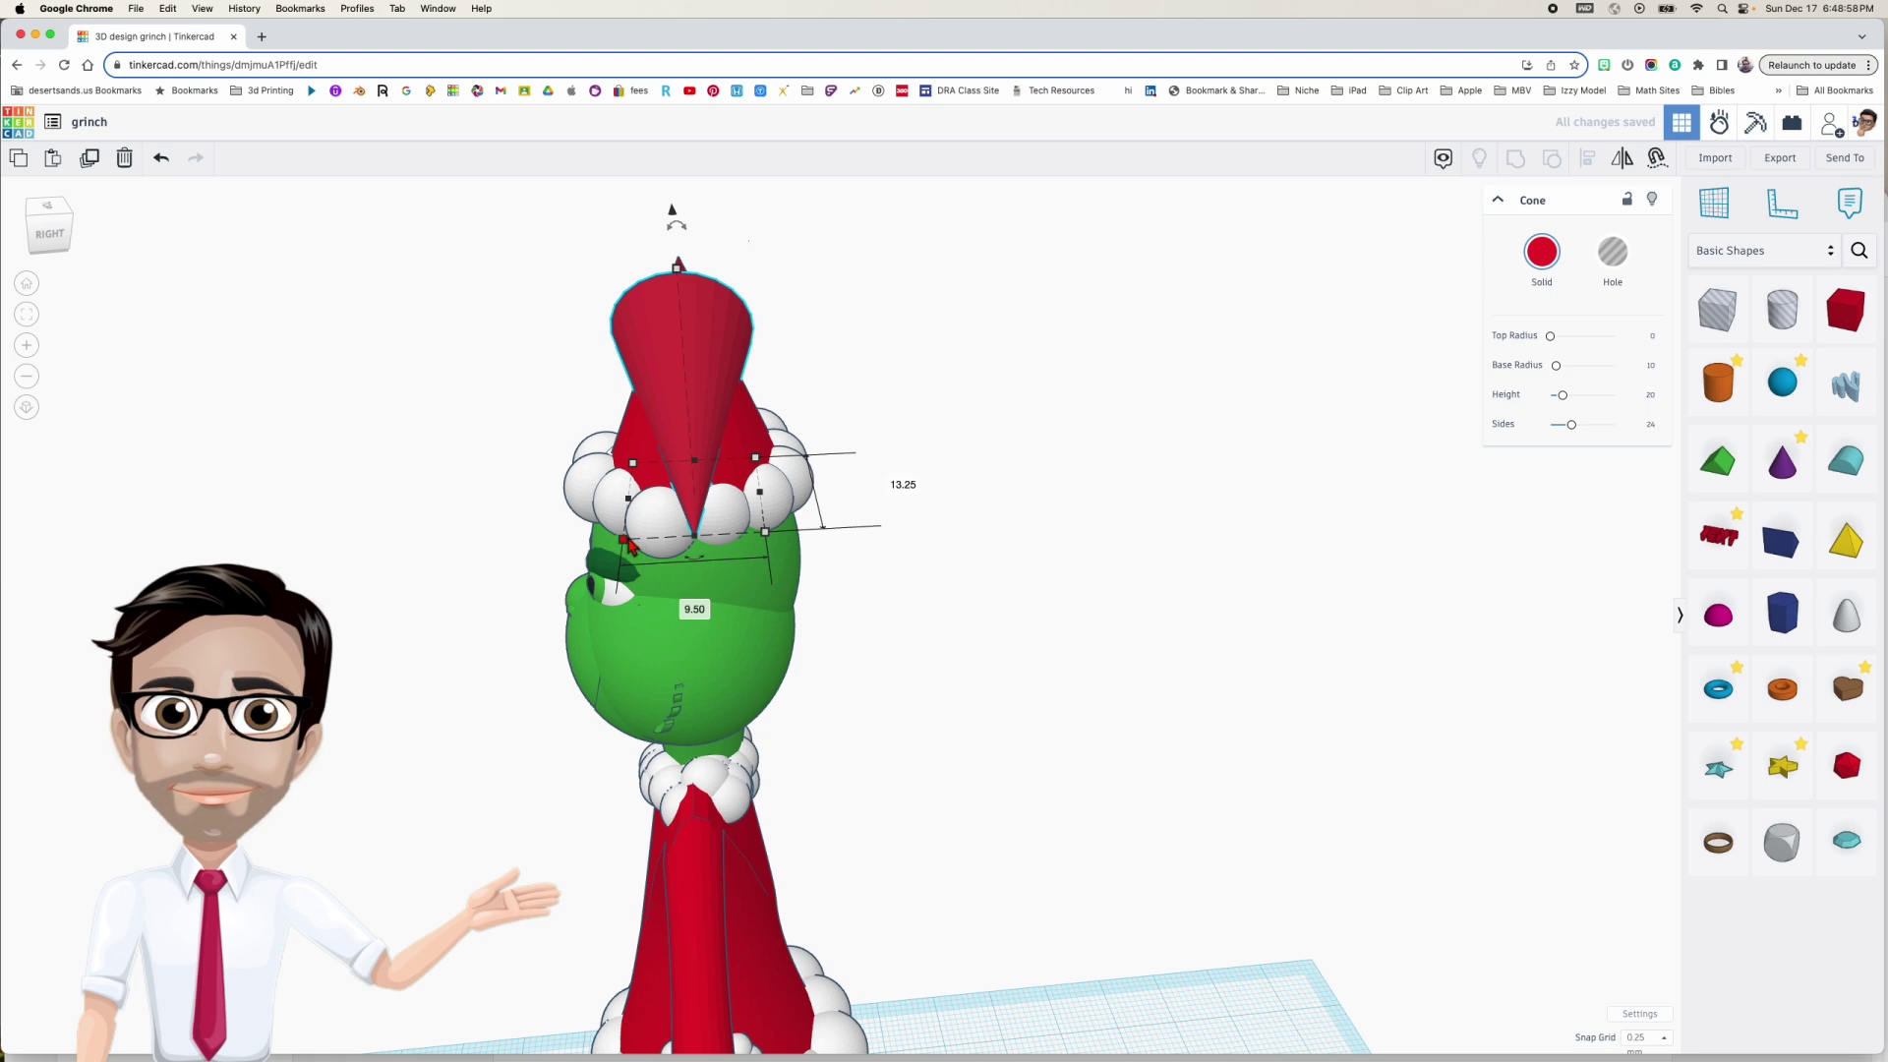
left_click_drag(626, 537, 636, 539)
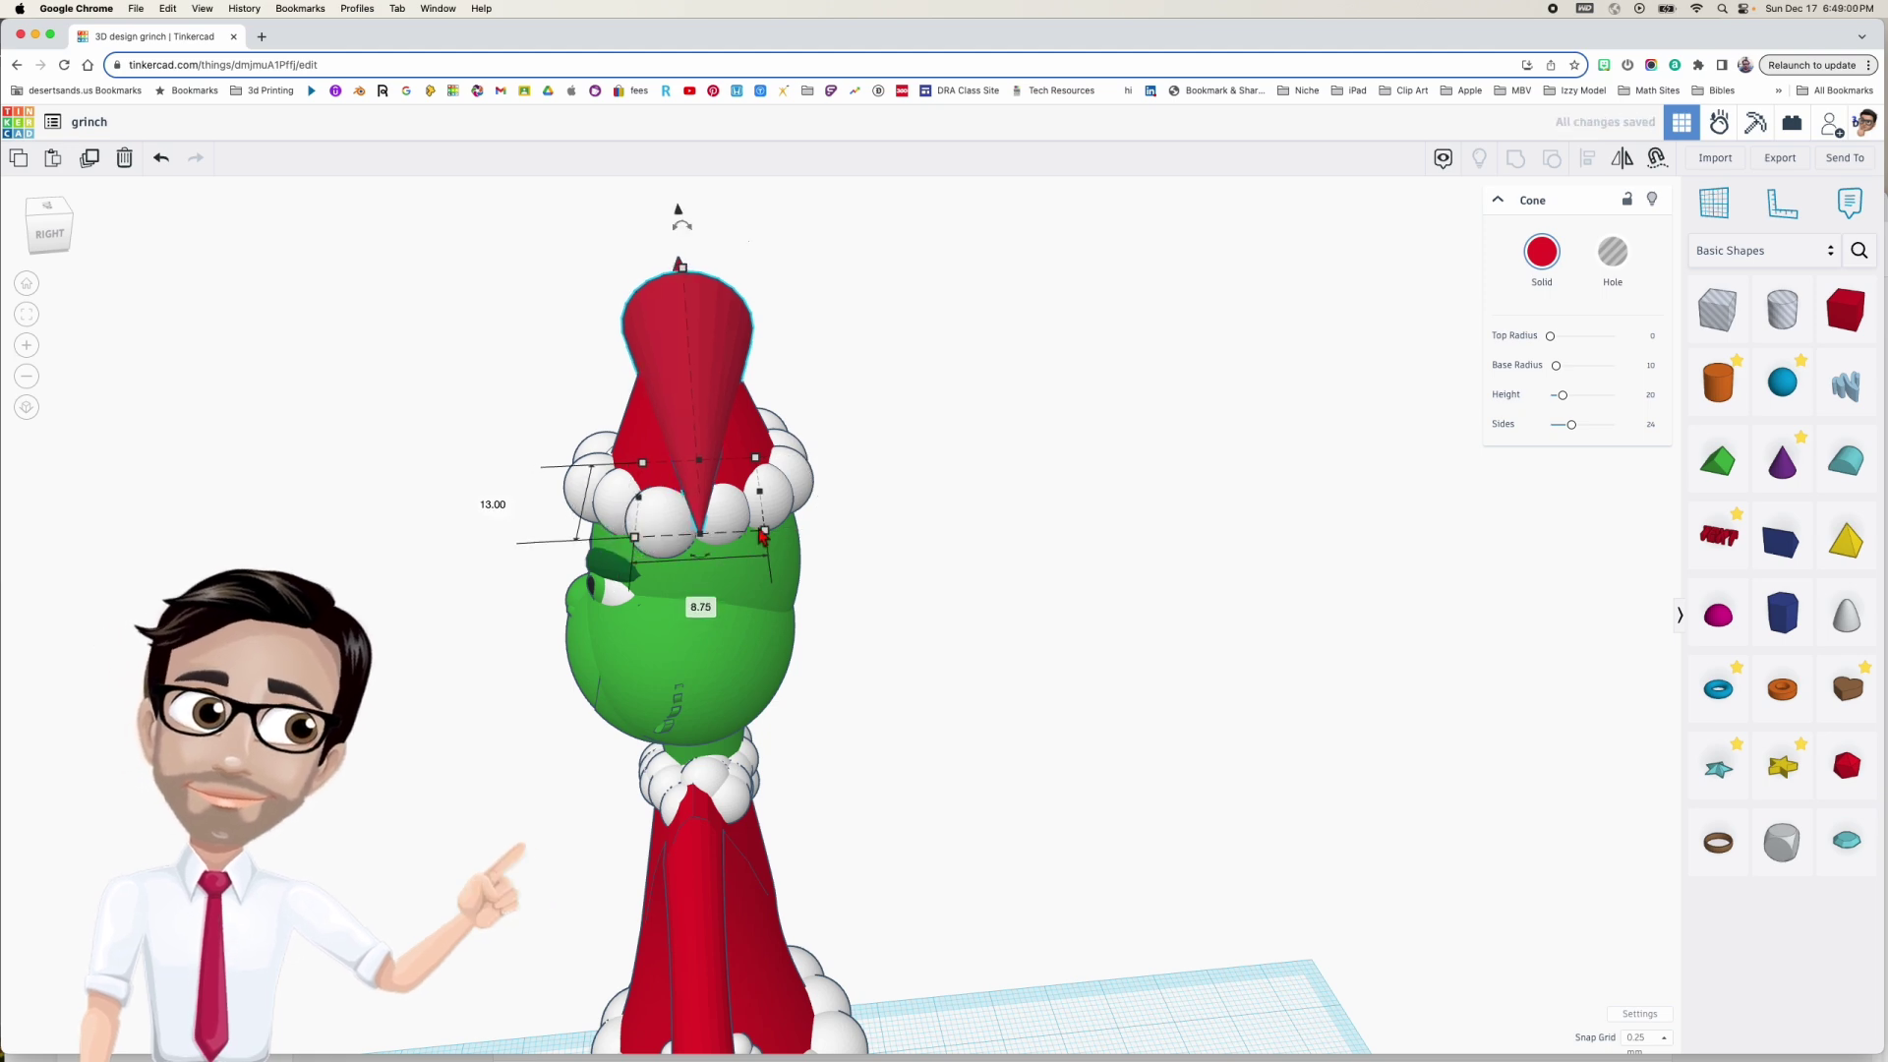
right_click_drag(644, 482, 942, 460)
middle_click_drag(791, 417, 652, 441)
right_click_drag(880, 411, 734, 436)
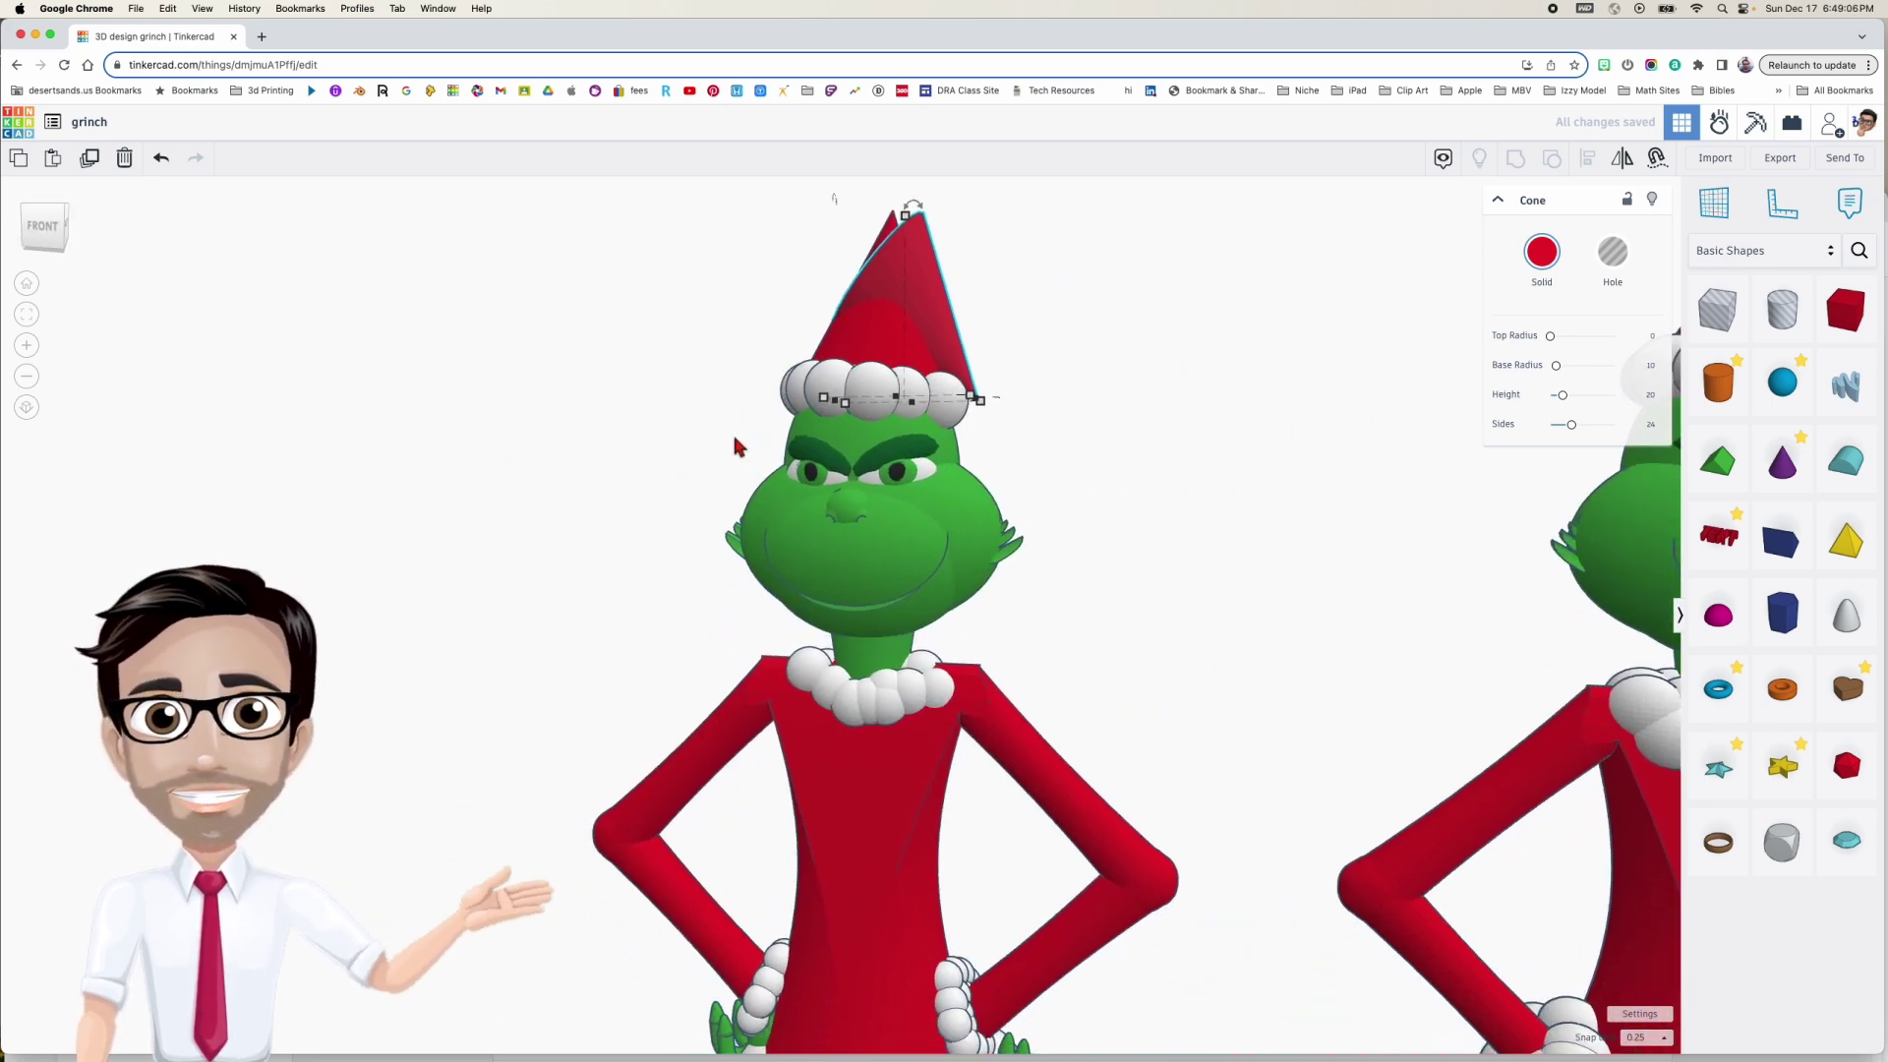
Step: Add an Extrusion shape from the Shape Generators to the workplane between the two figures
scroll(749, 456, "up", 4)
scroll(749, 456, "down", 8)
middle_click_drag(912, 504, 726, 476)
right_click_drag(897, 521, 943, 492)
left_click(1761, 249)
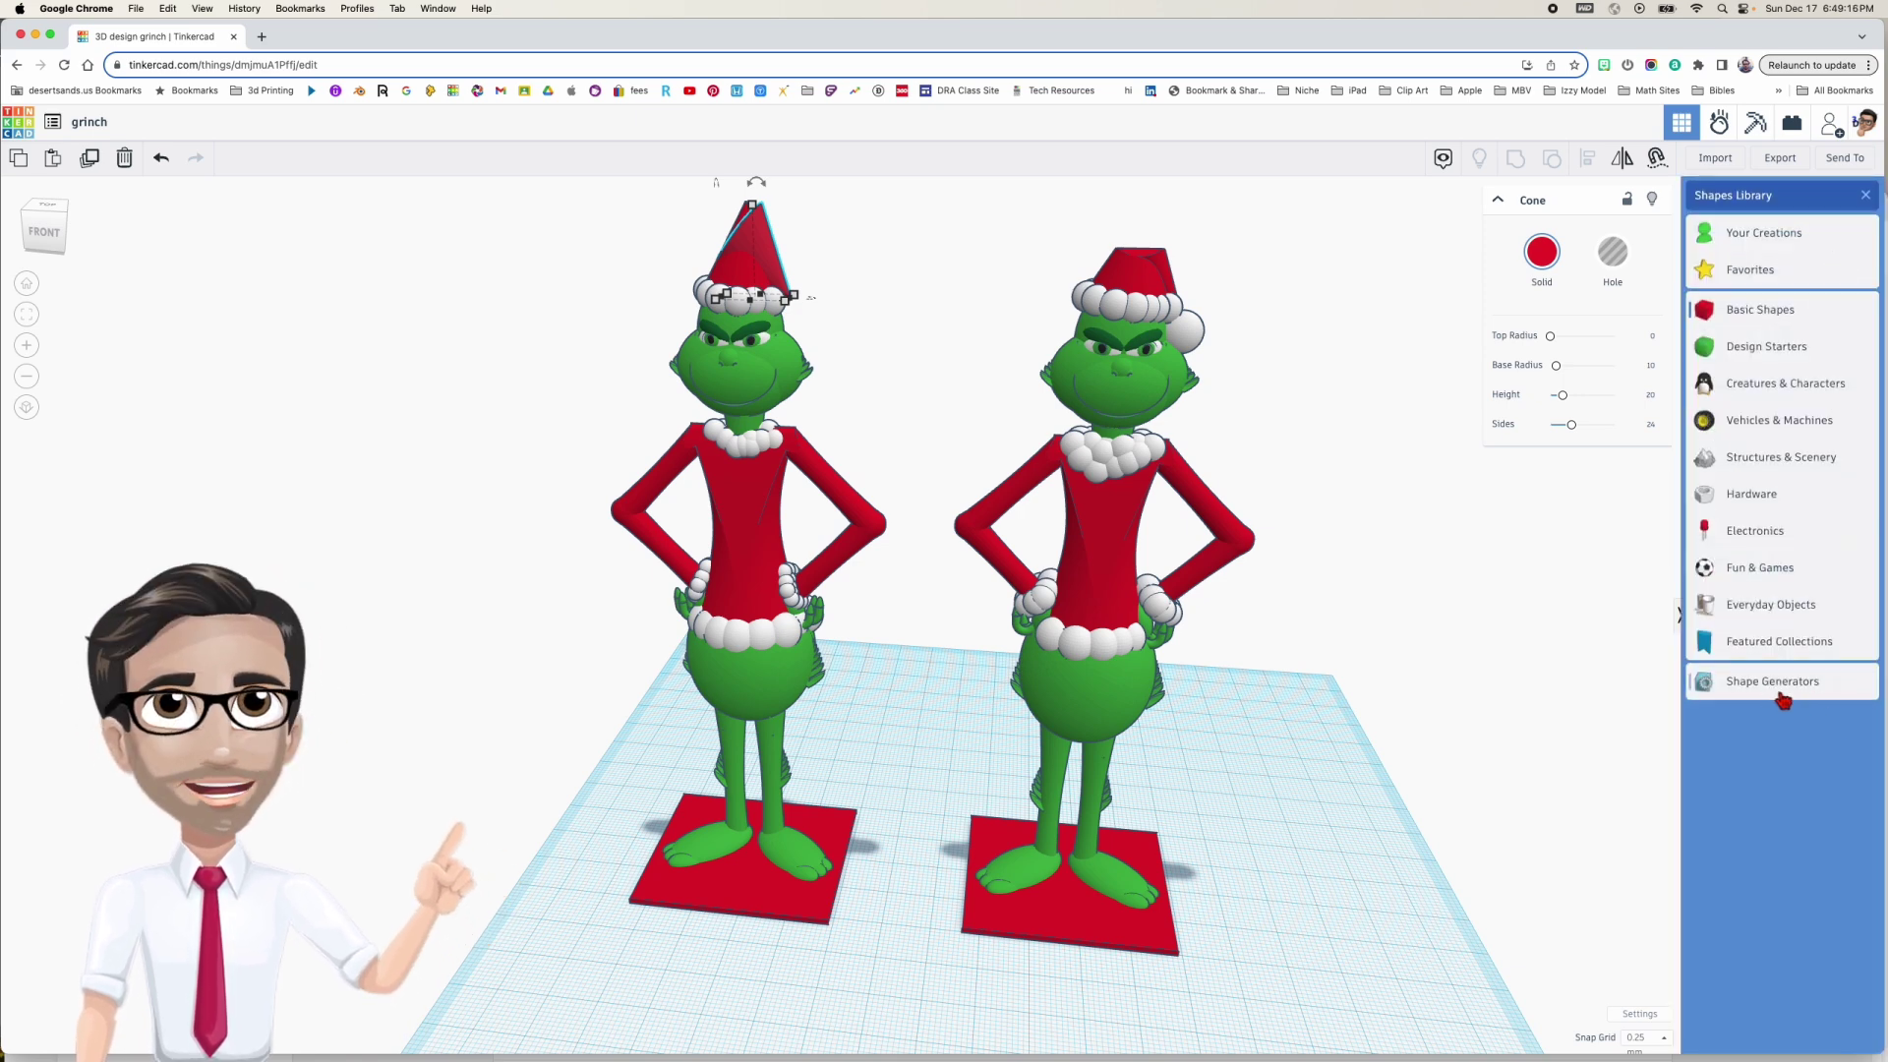
left_click(1783, 683)
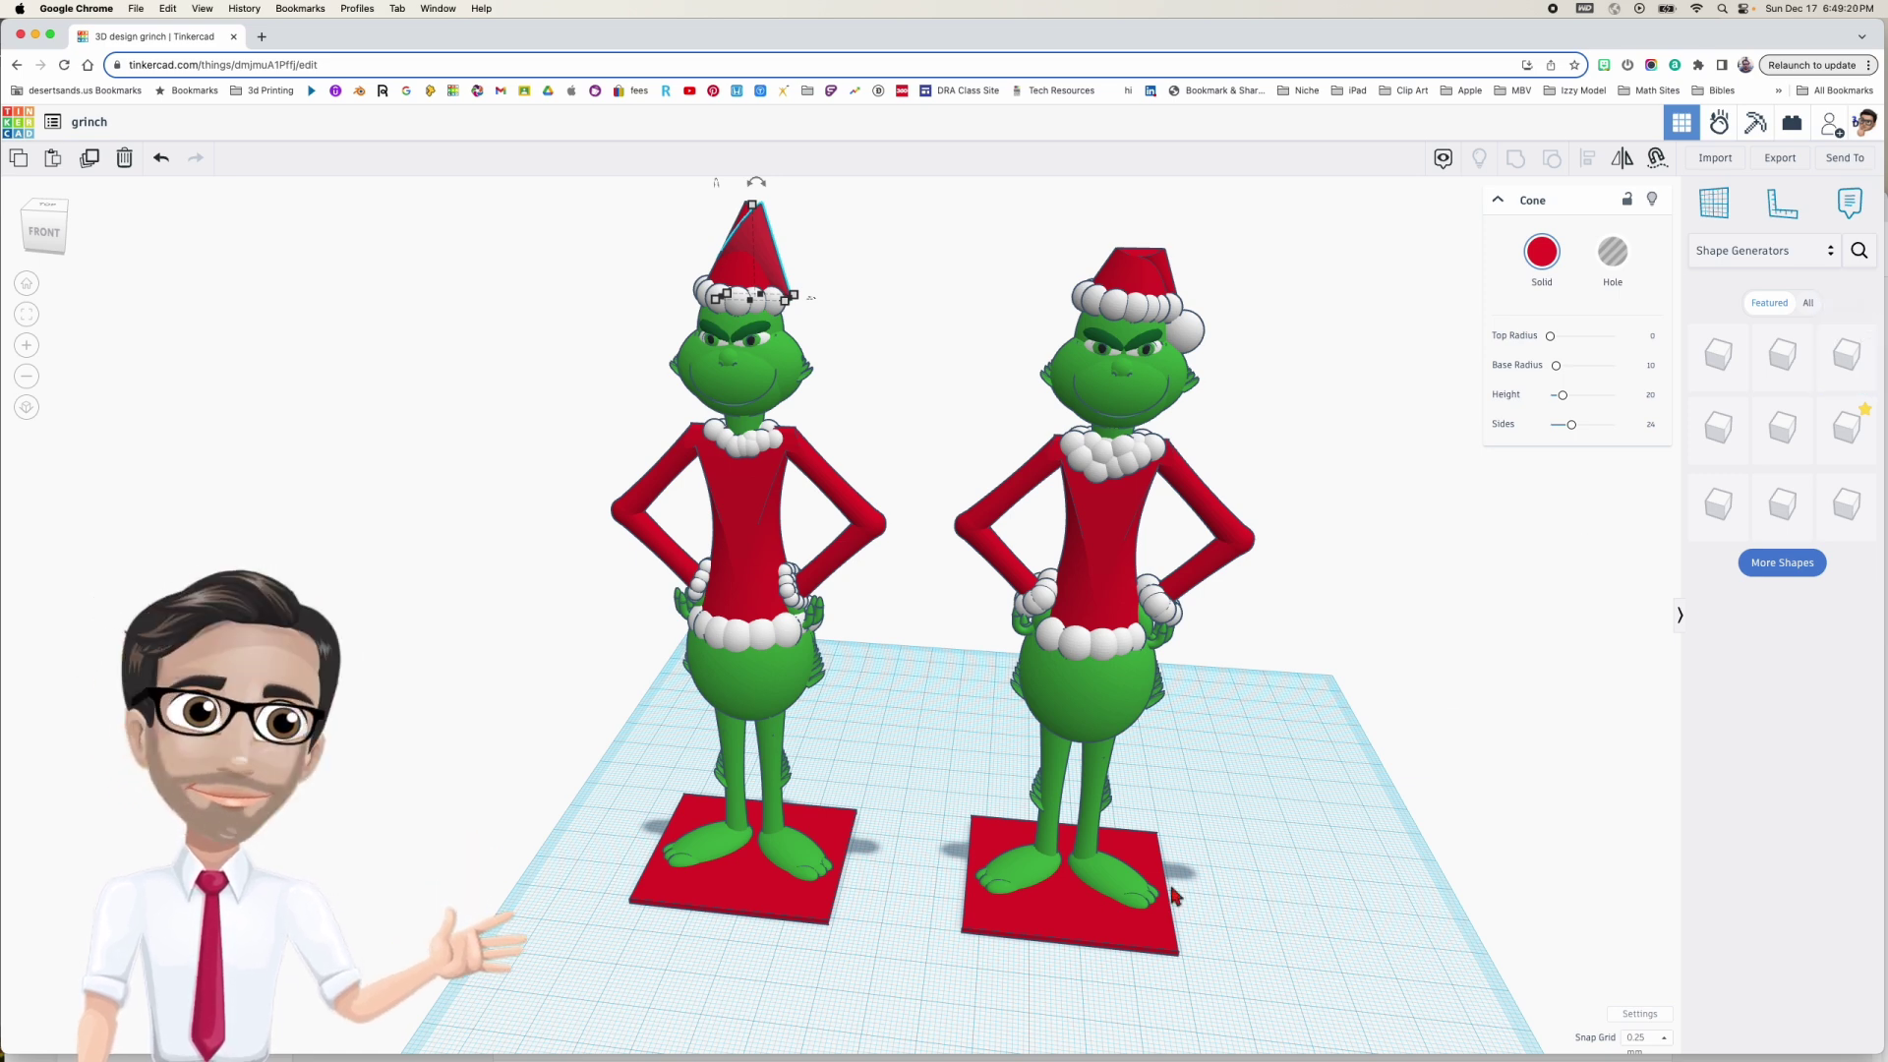
left_click_drag(1845, 365, 952, 941)
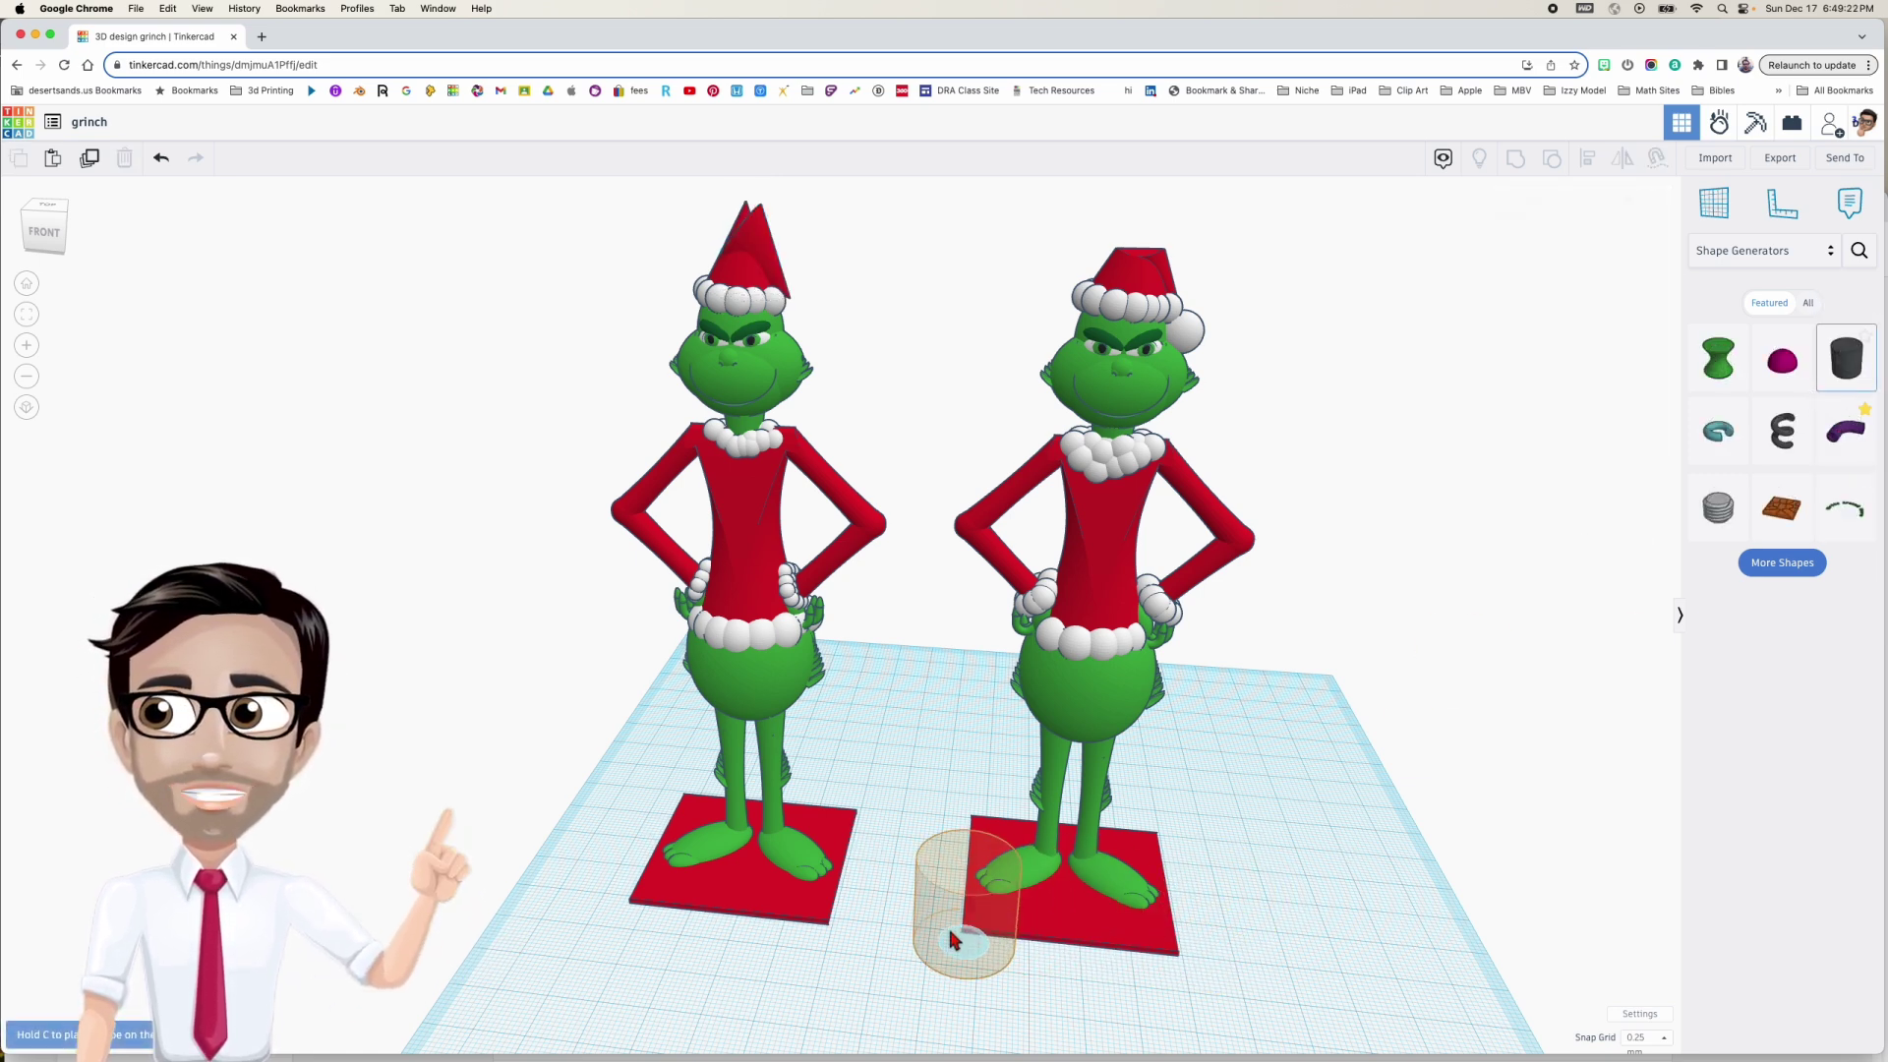
left_click(885, 925)
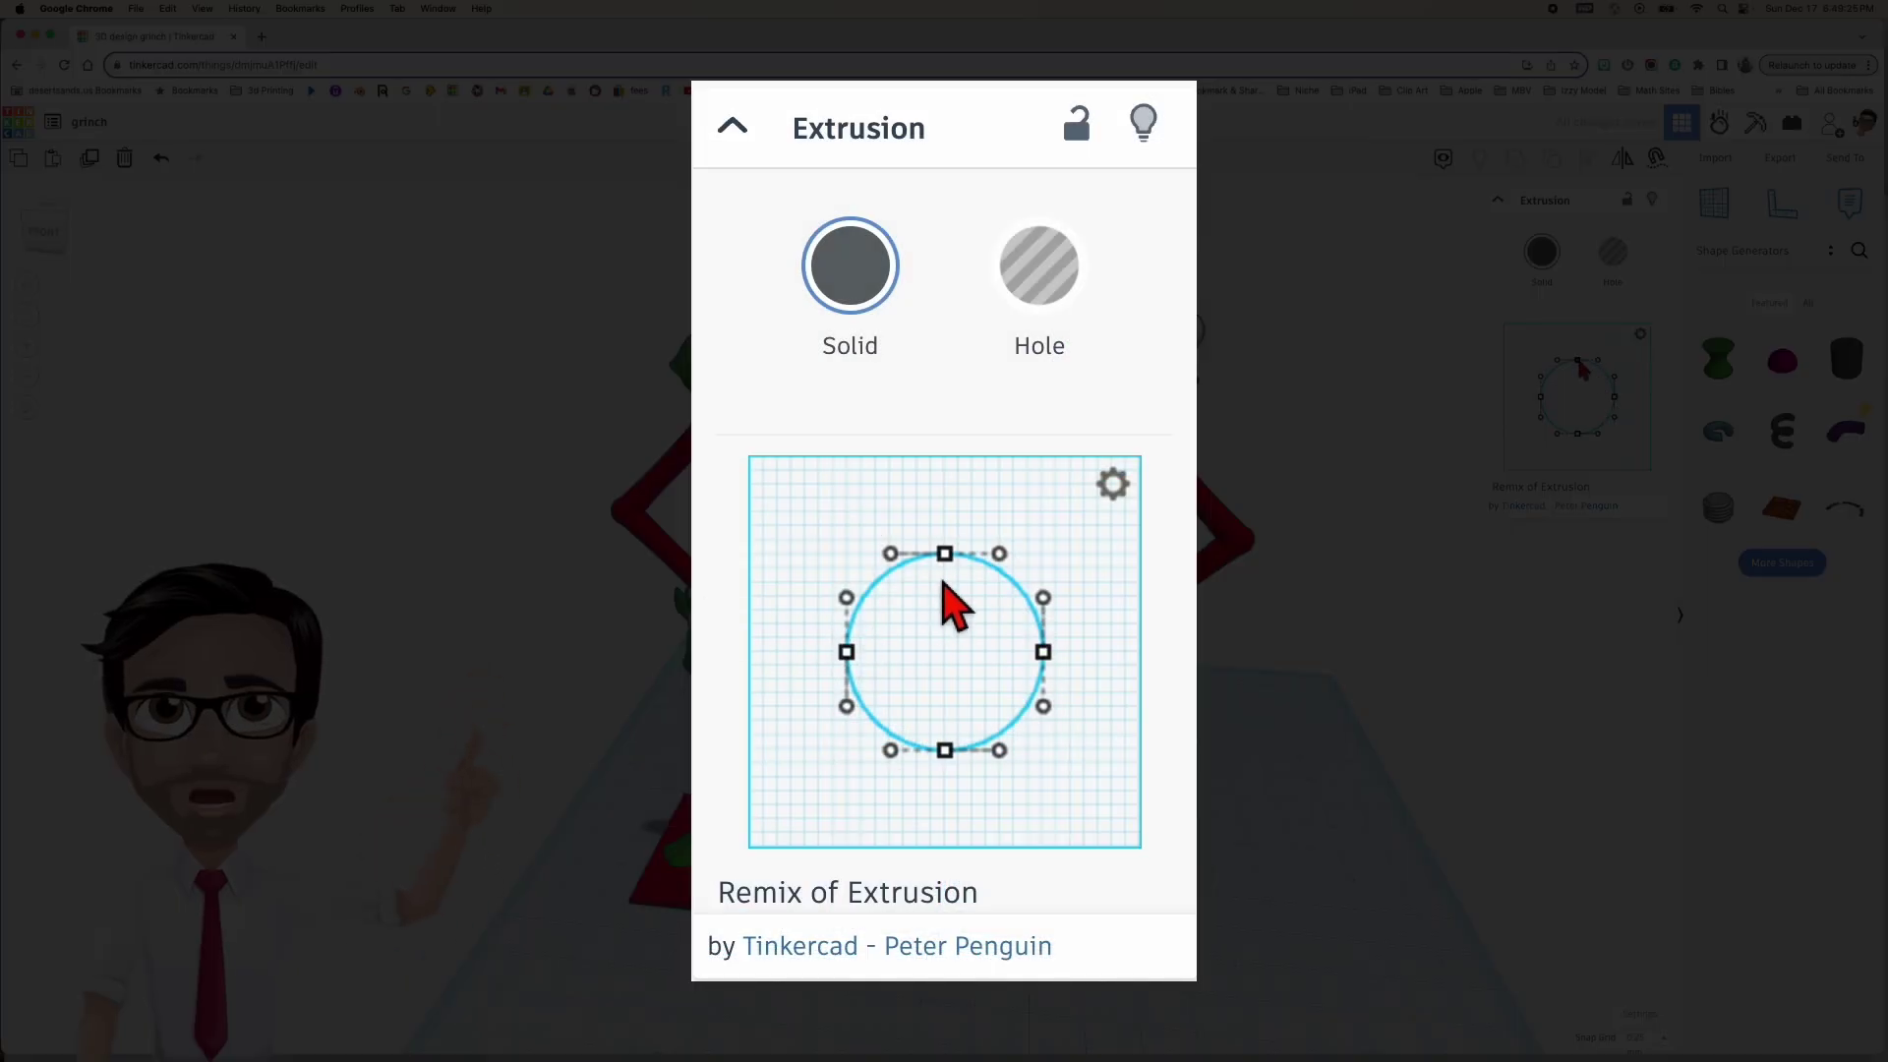
Step: Reshape the extrusion's circular profile into a crescent by pulling its top point inward, and make the shape a hole
left_click(947, 592)
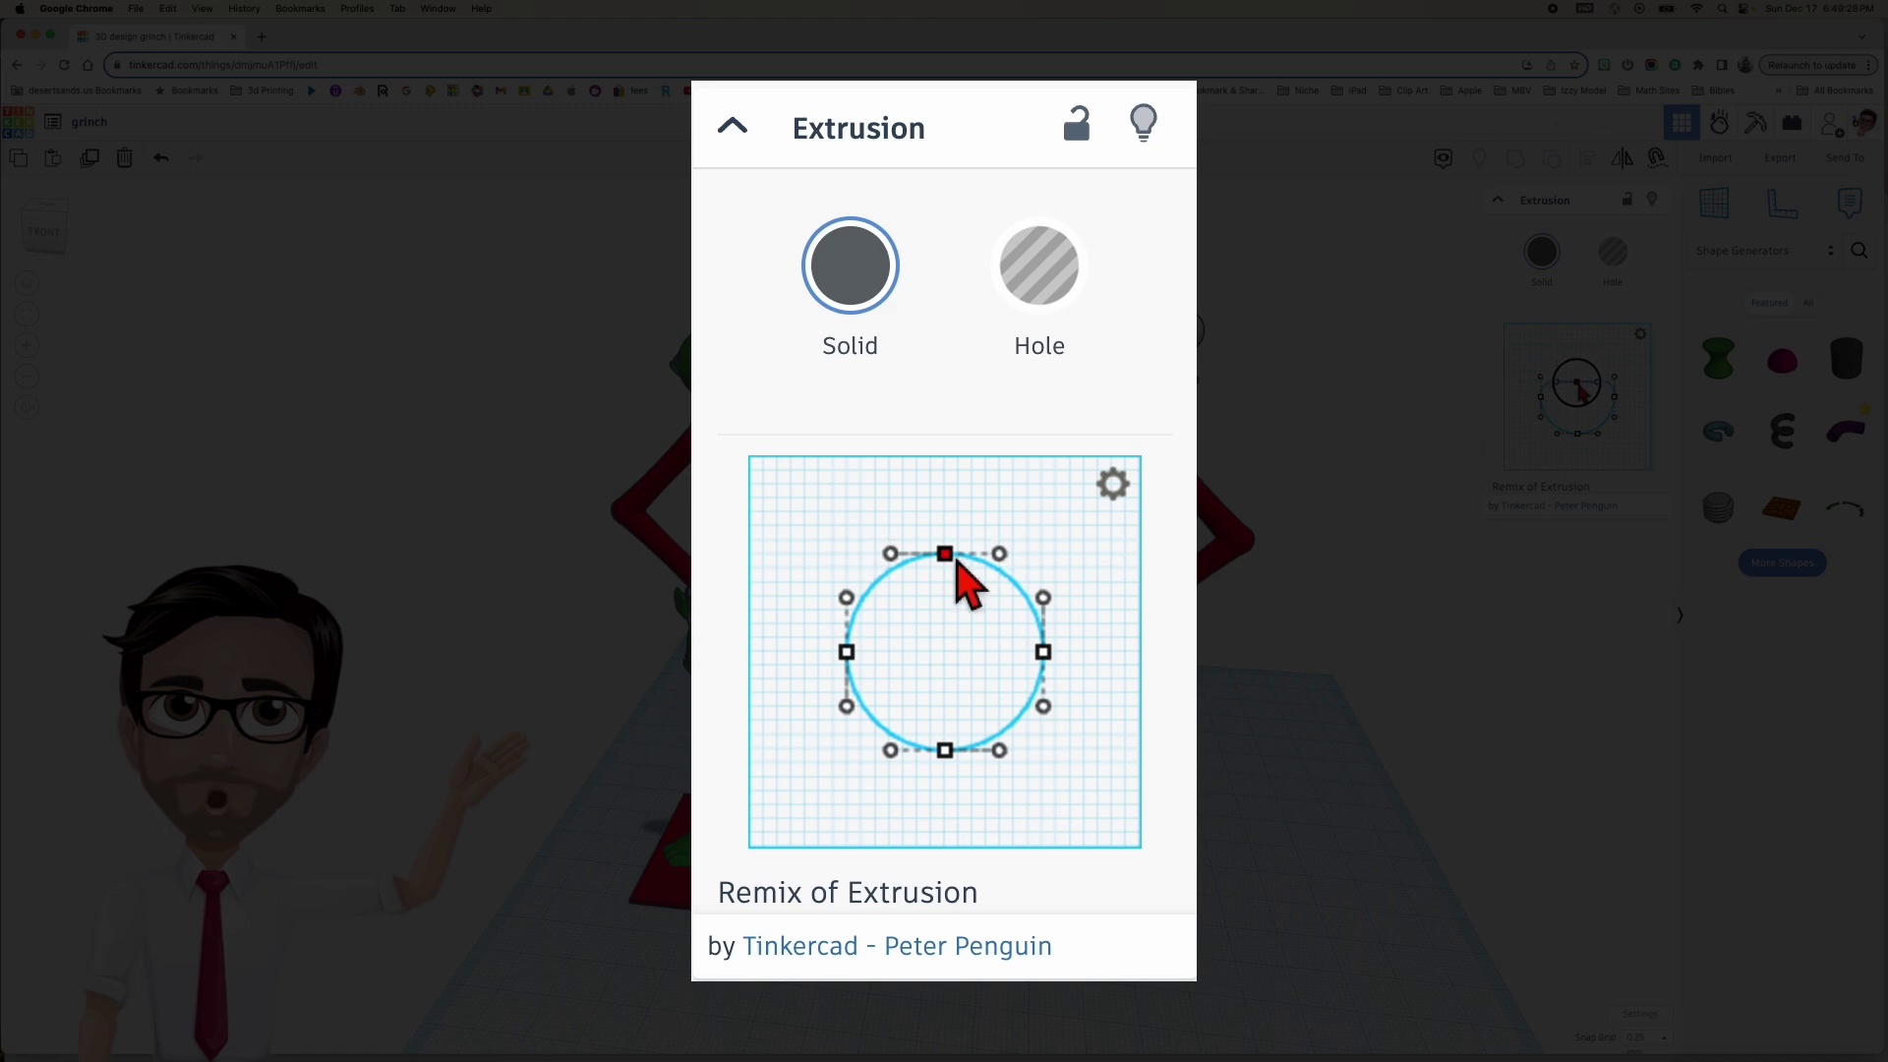
left_click_drag(950, 562, 952, 671)
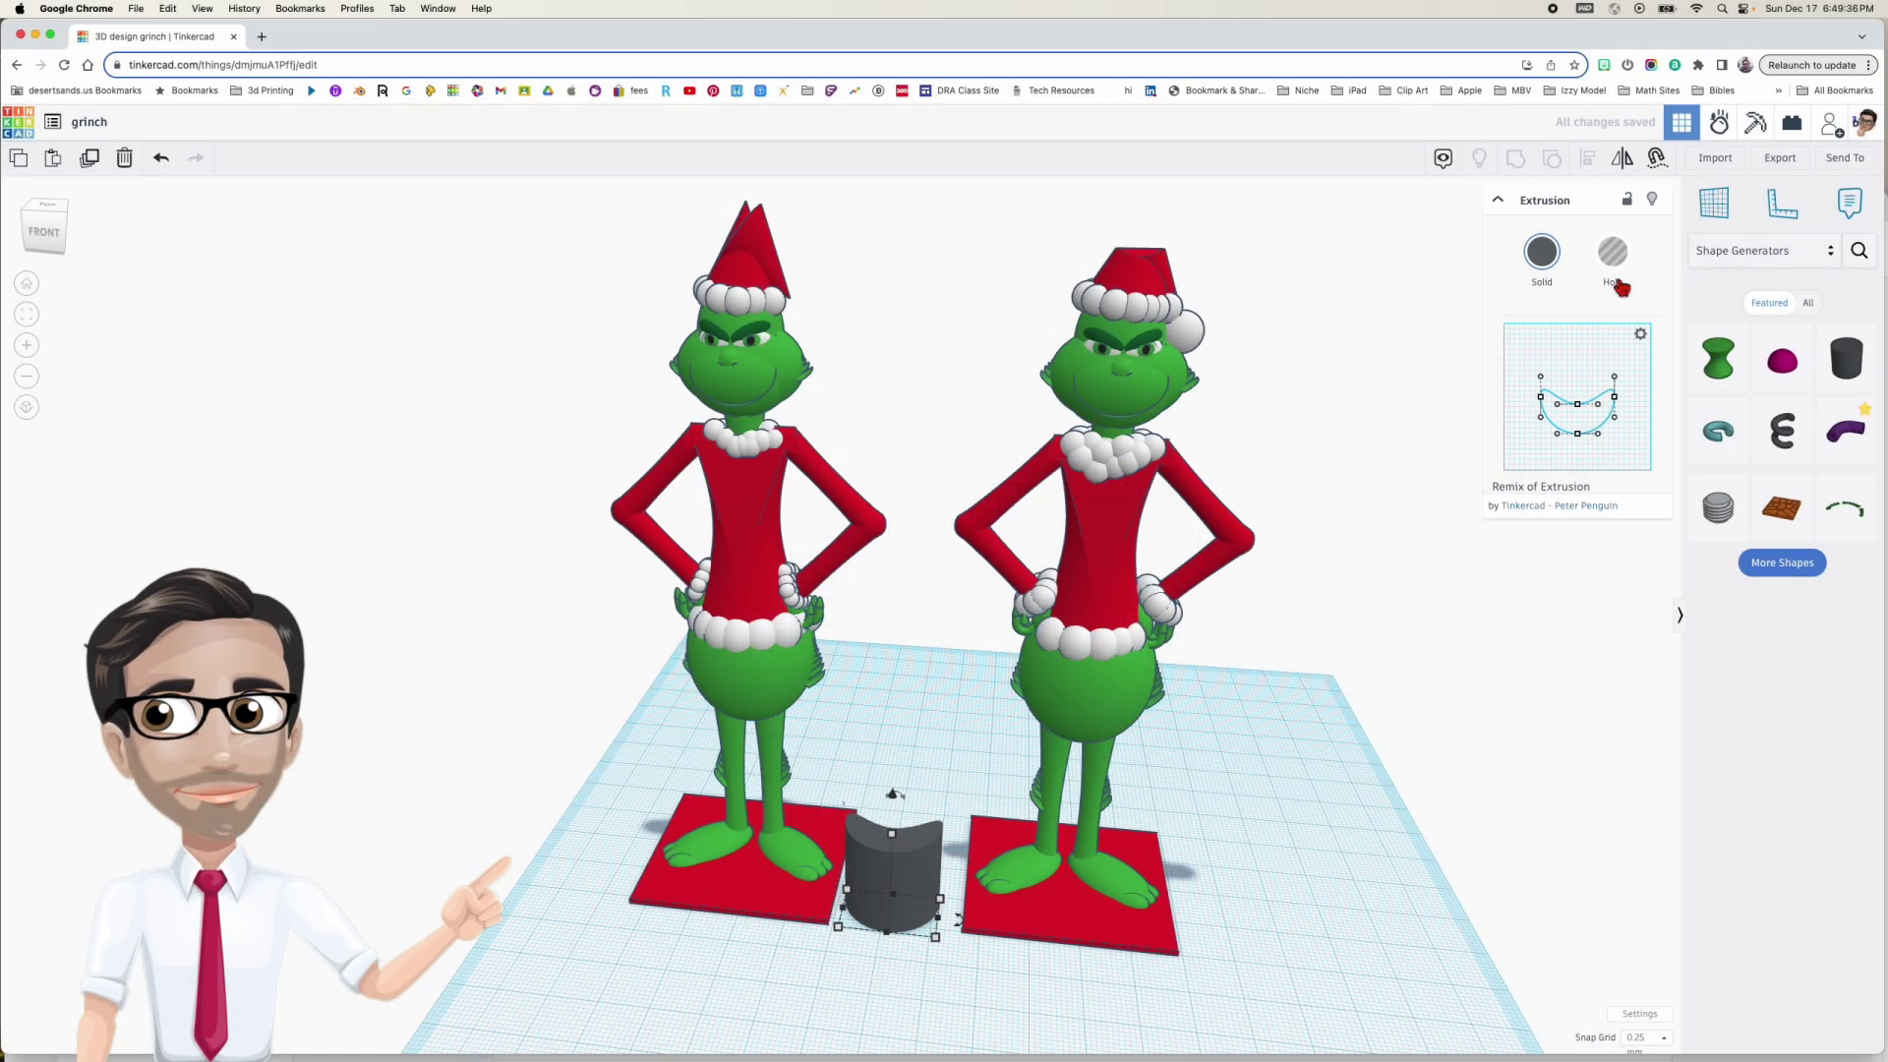
left_click(1628, 266)
Step: Raise the crescent hole 104 mm above the workplane
right_click_drag(875, 792, 831, 796)
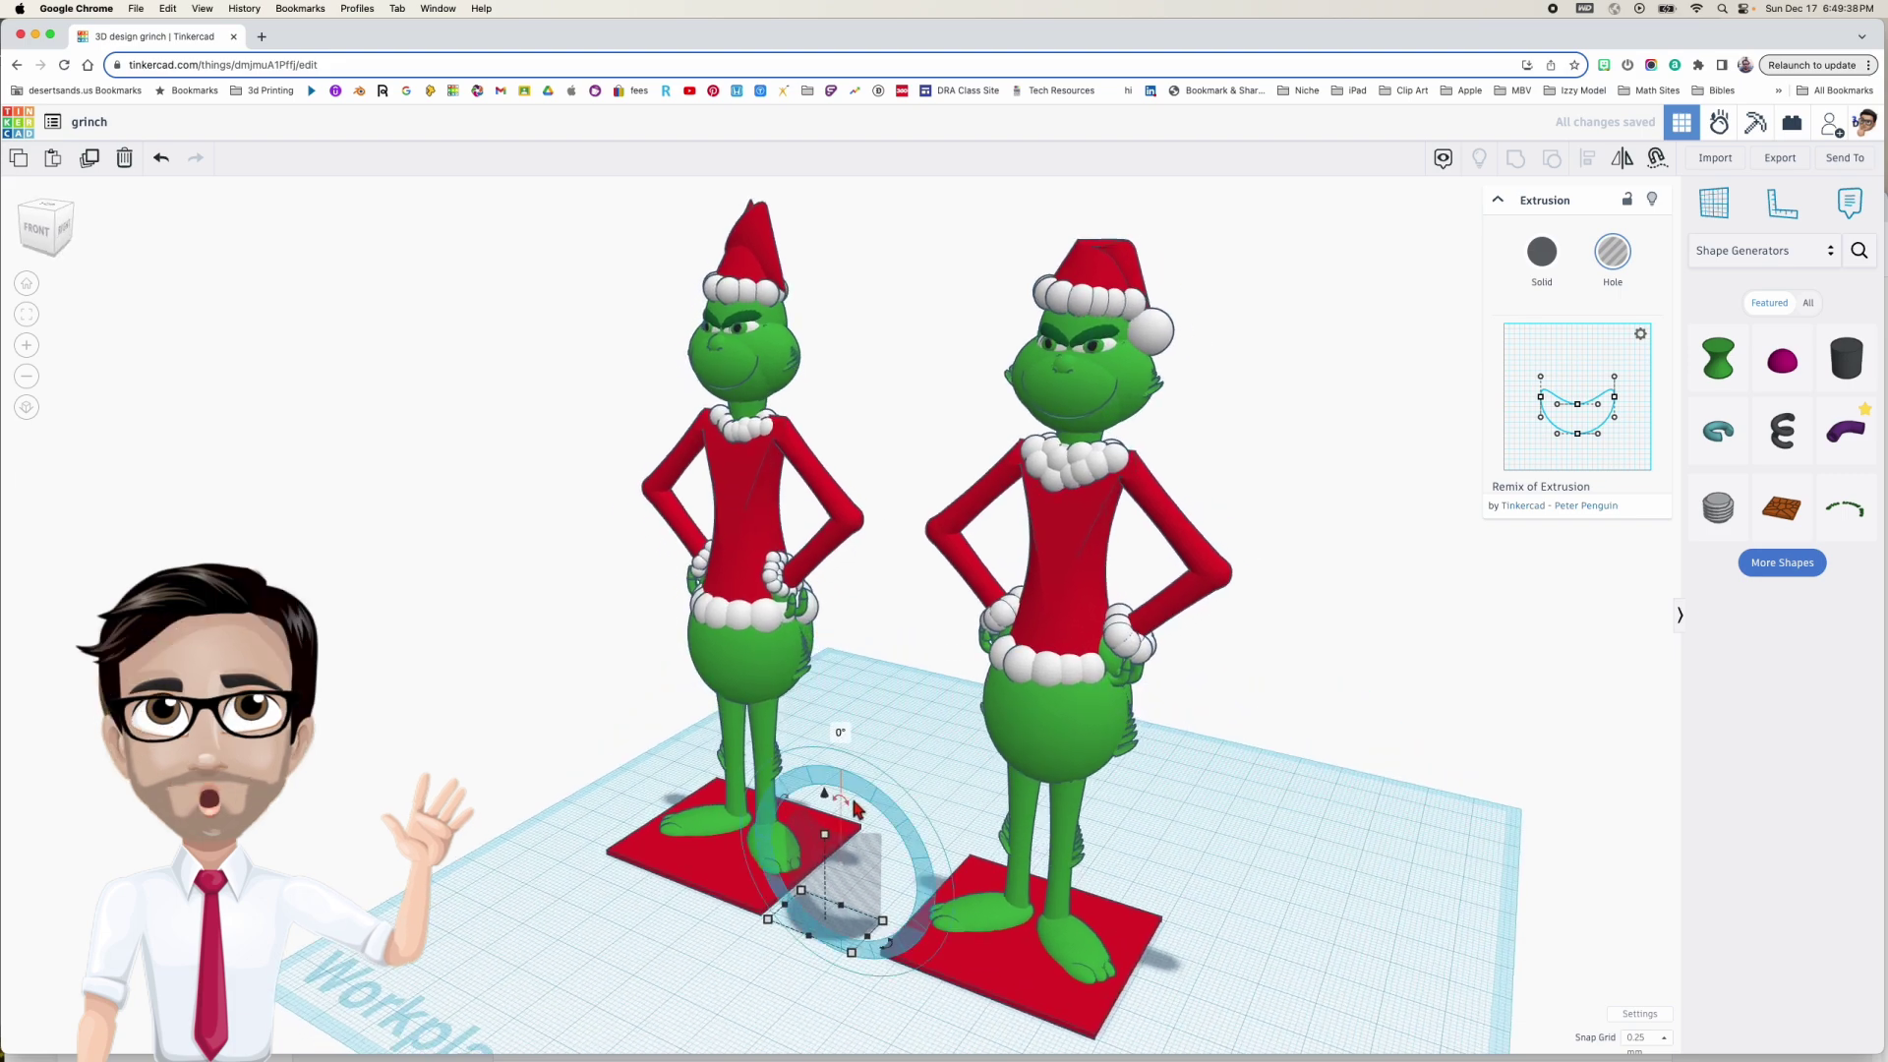
left_click_drag(828, 794, 851, 211)
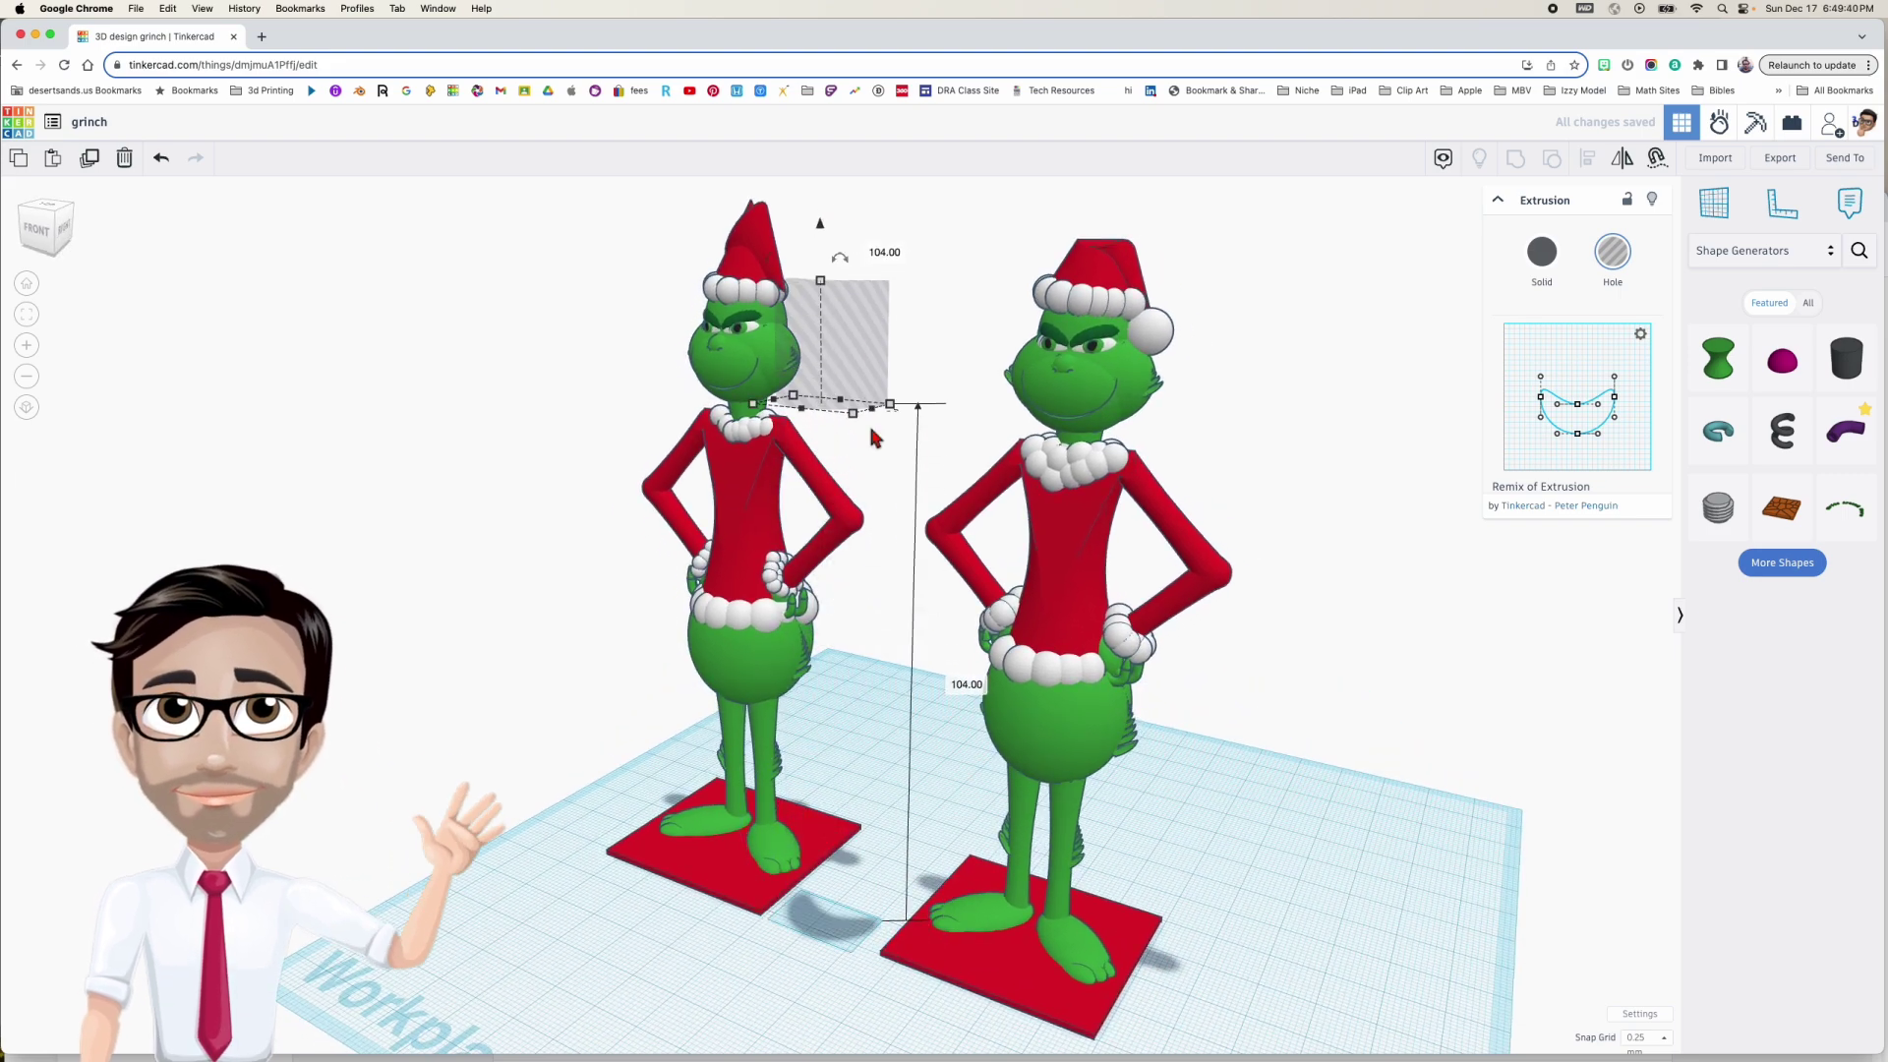
middle_click_drag(871, 425, 928, 534)
scroll(876, 518, "up", 4)
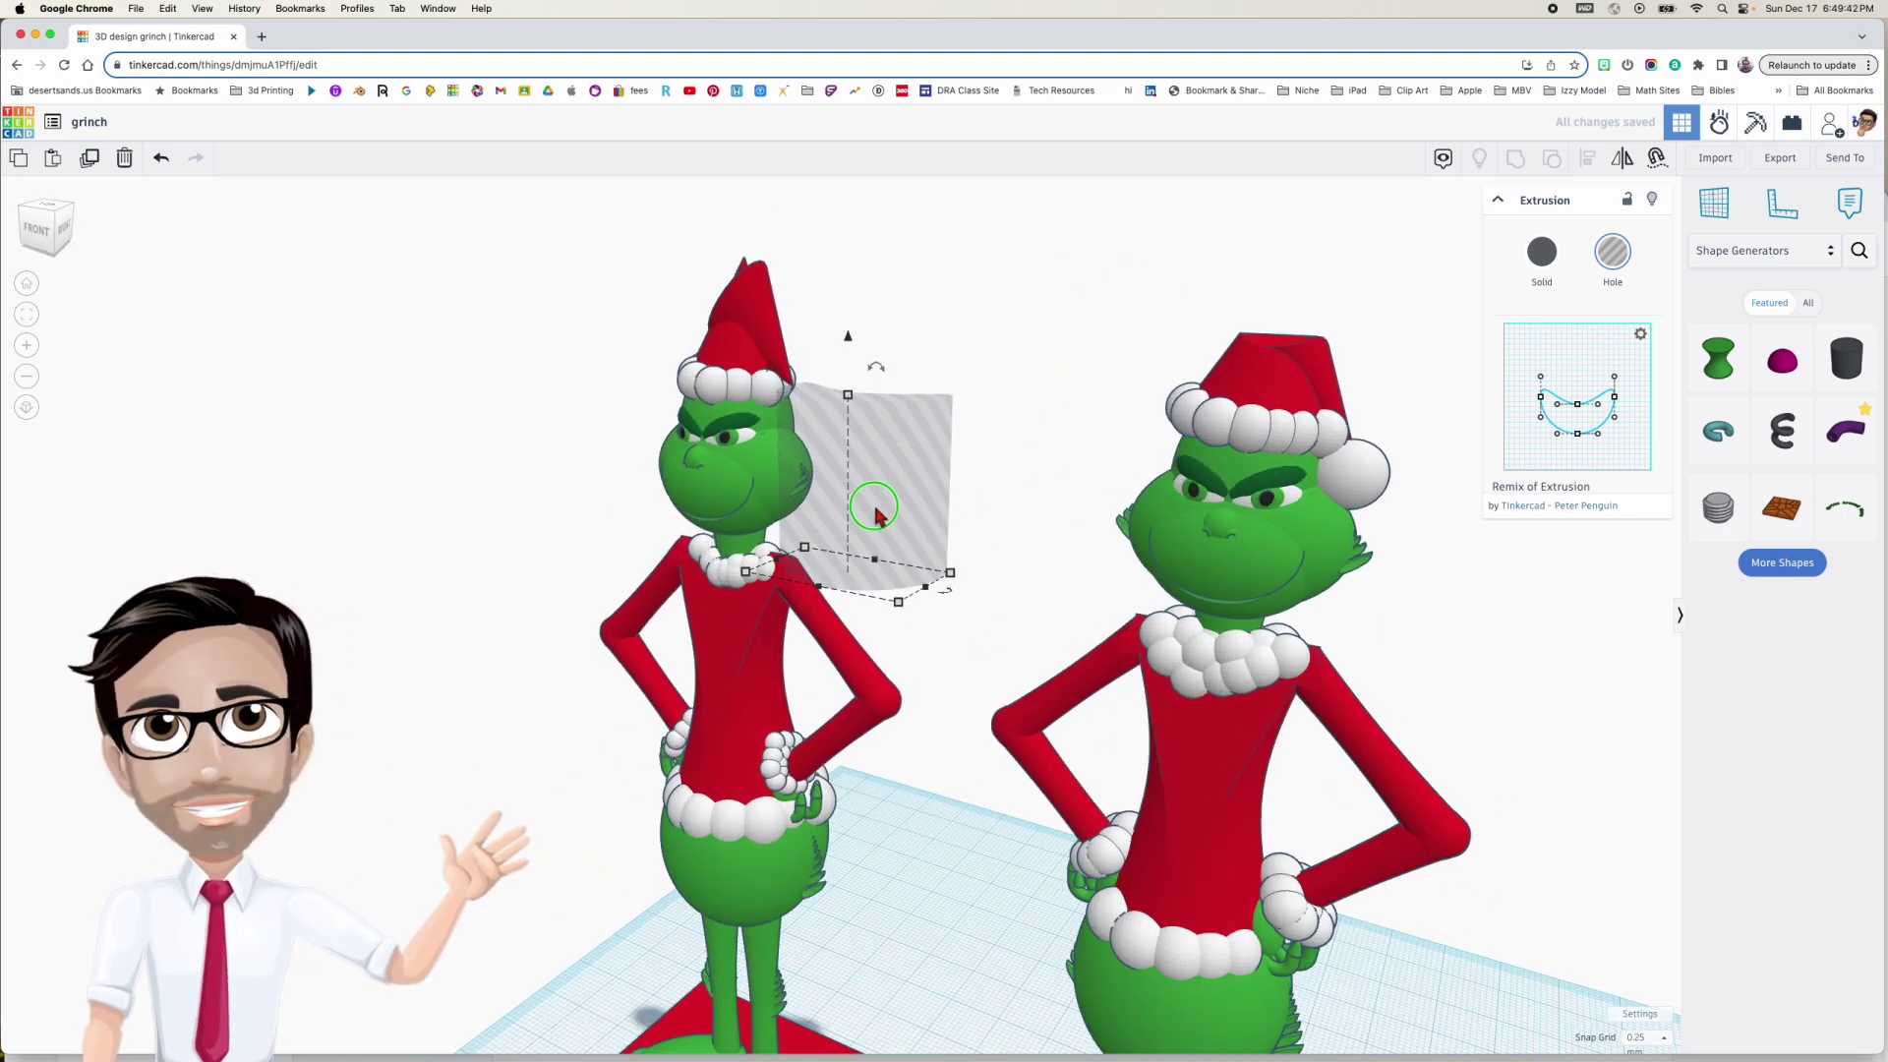
Step: Move the crescent hole over the plain figure's head and raise it to cover the pointed tips of the hat cones
right_click_drag(876, 513, 712, 387)
left_click_drag(742, 328, 824, 459)
right_click_drag(740, 468, 995, 522)
left_click_drag(920, 505, 745, 427)
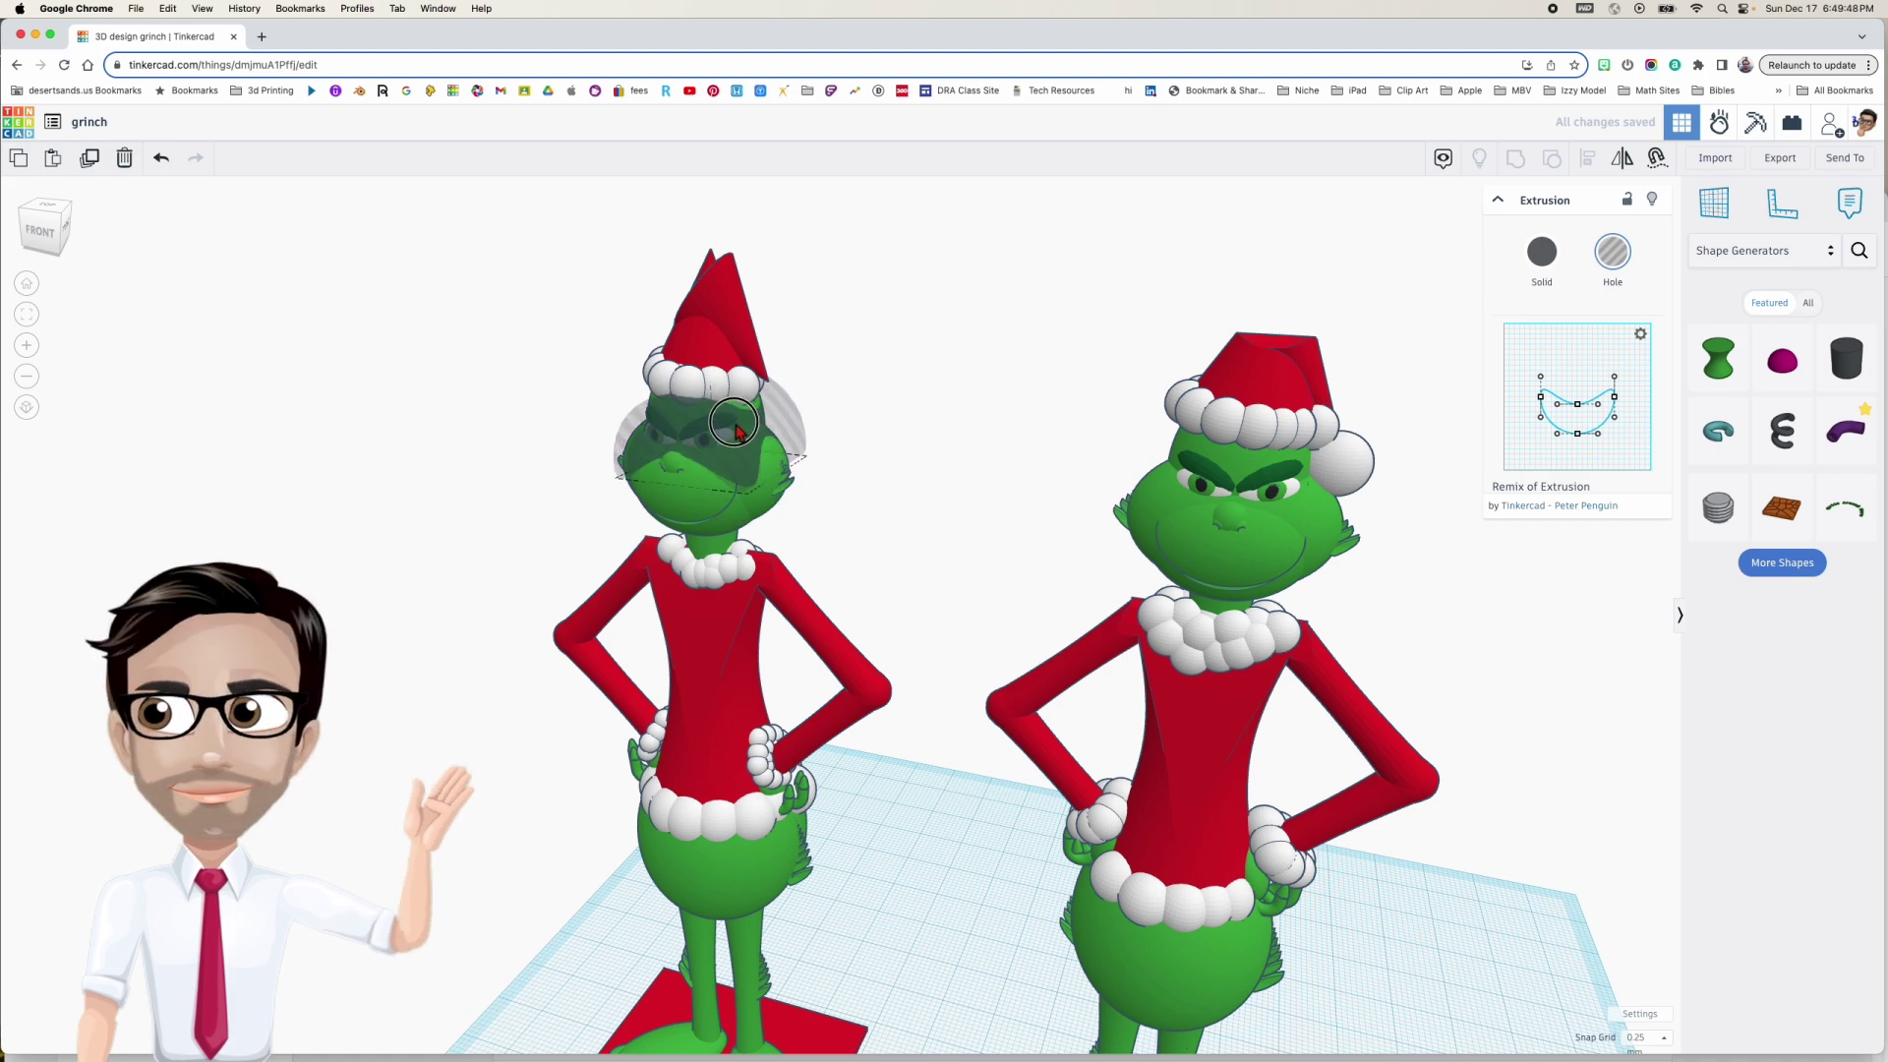
right_click_drag(733, 428, 849, 418)
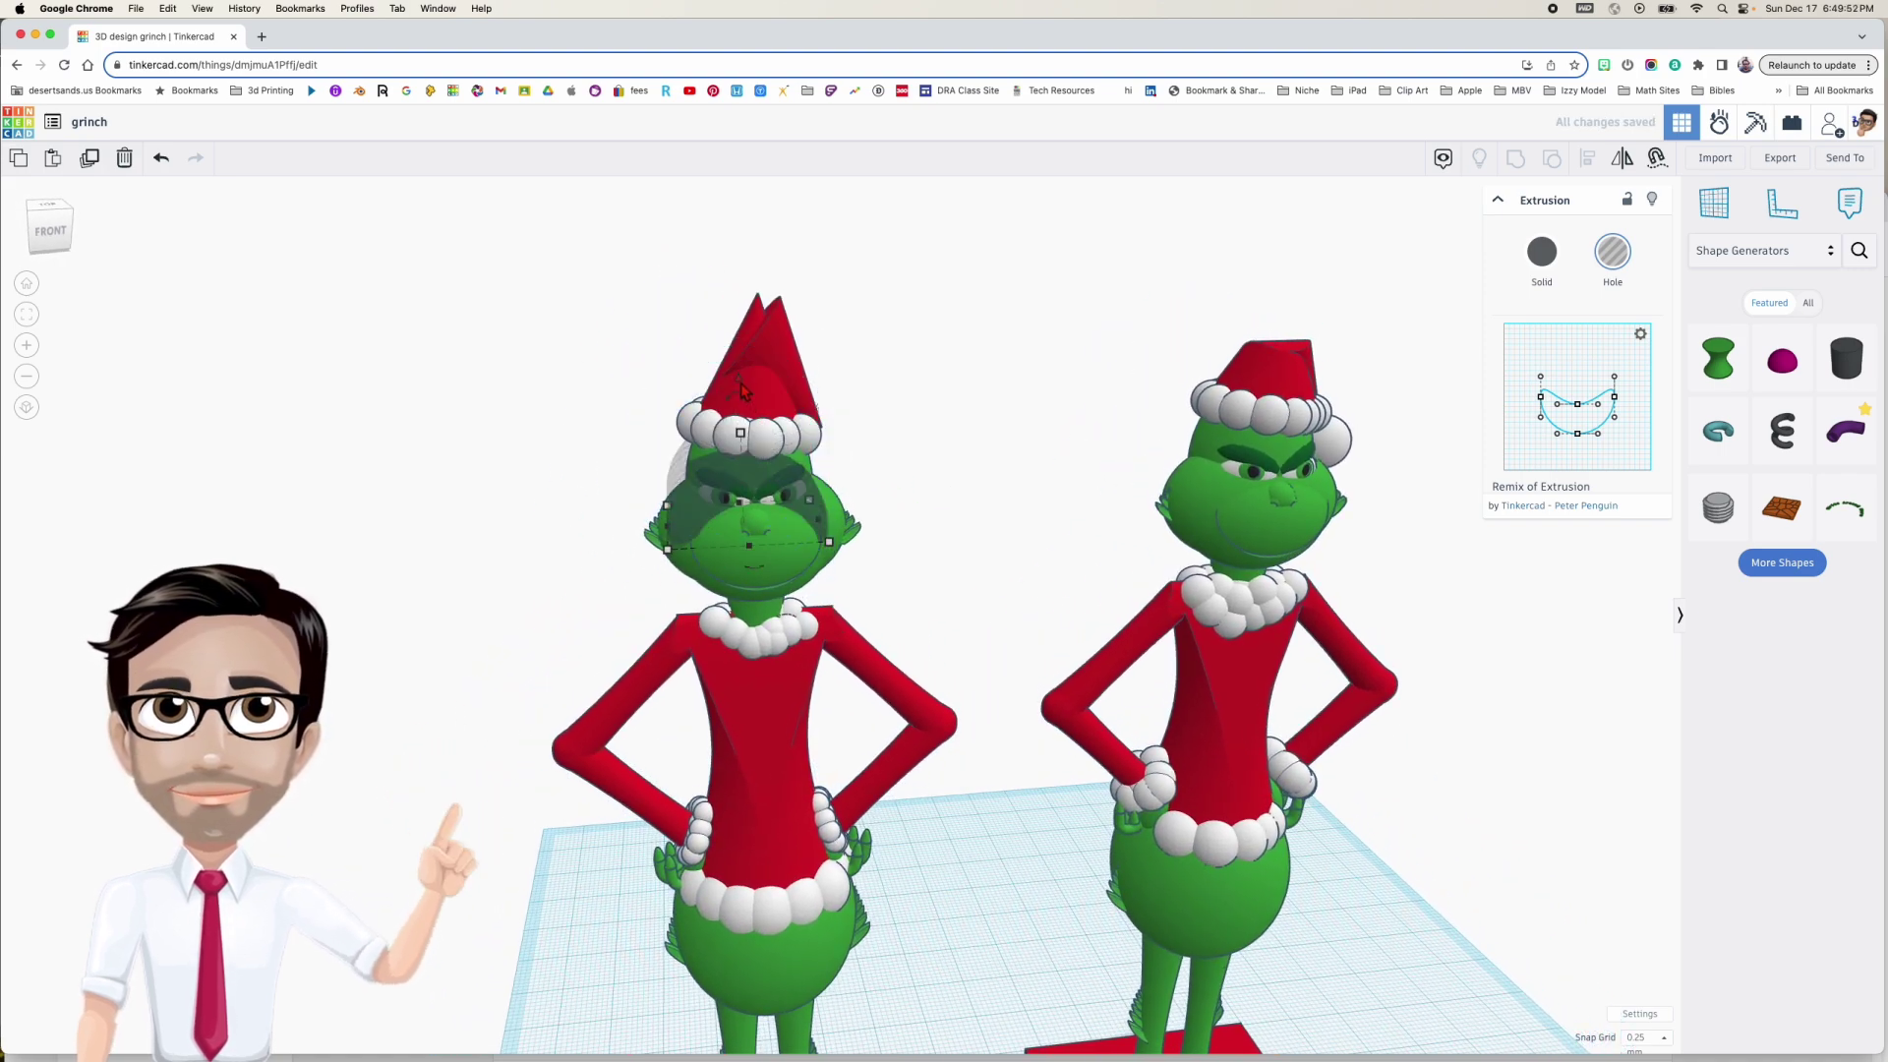
left_click_drag(743, 377, 739, 234)
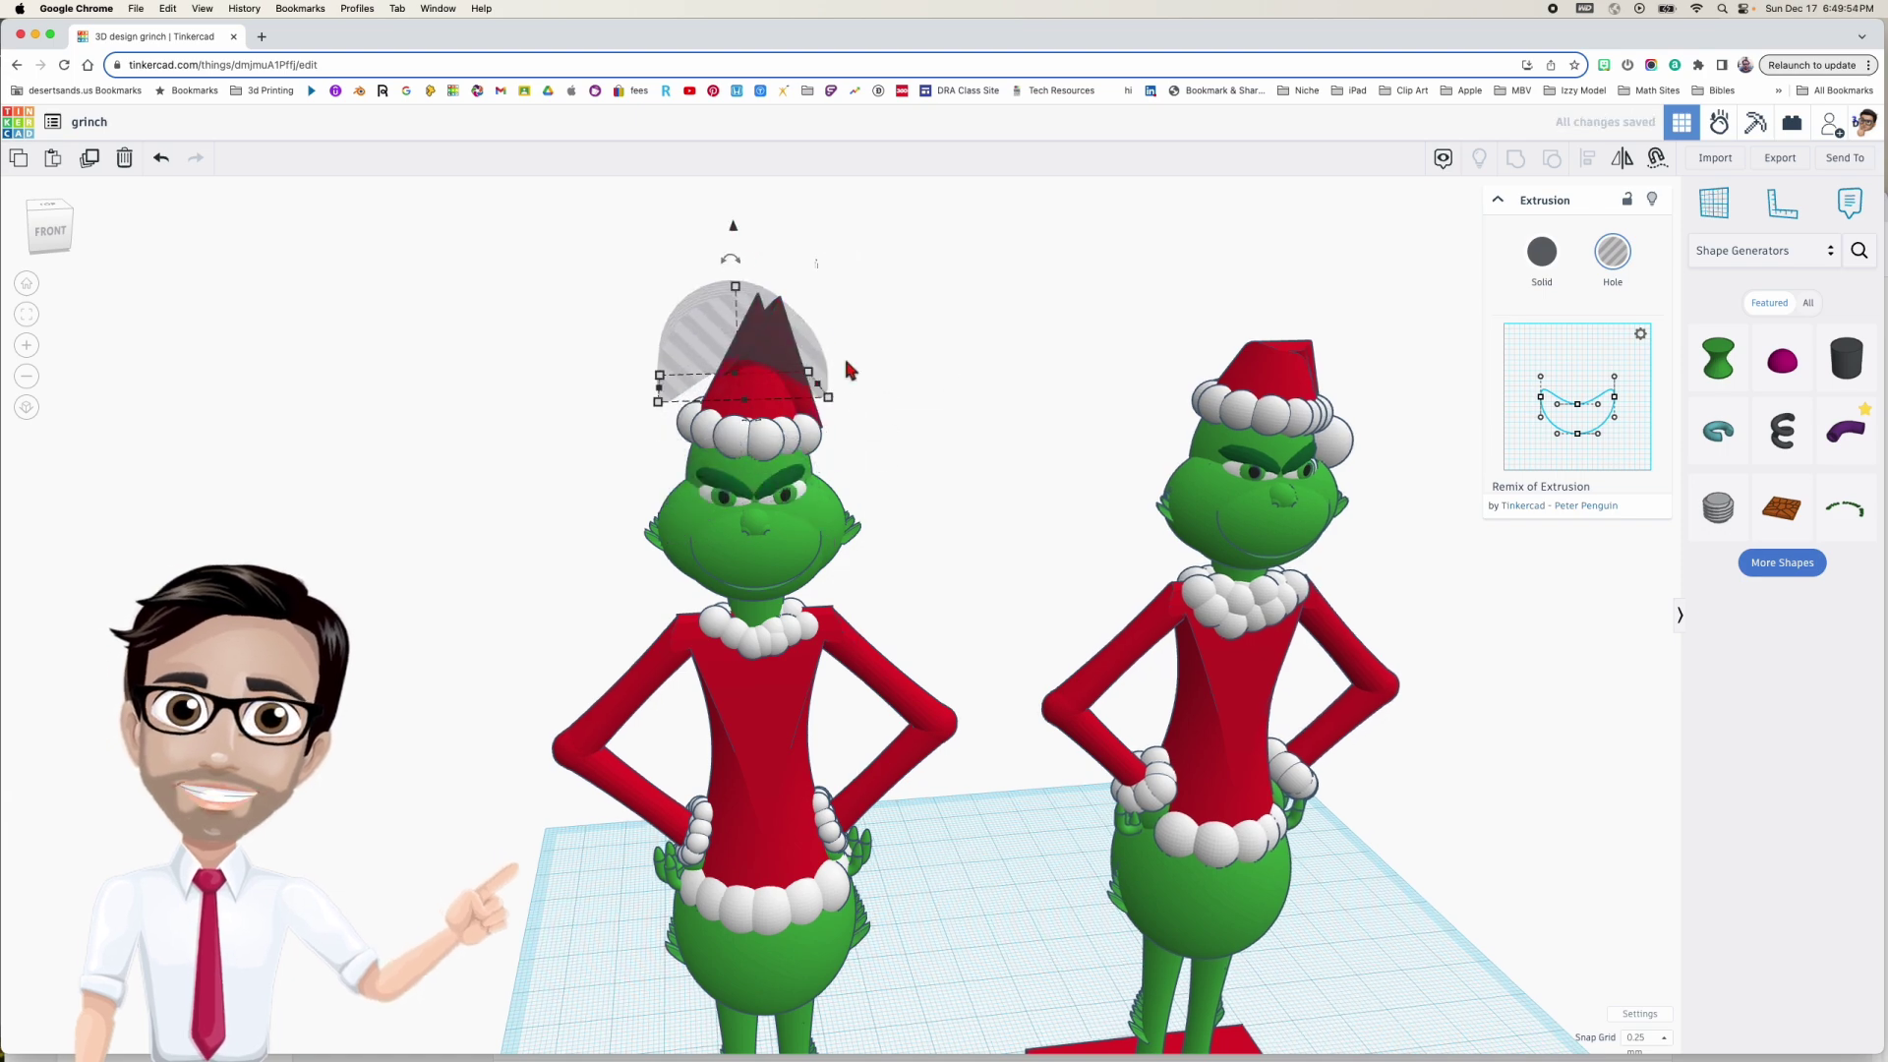
Step: Lower the crescent hole slightly and nudge it two steps right to center it over the hat
scroll(779, 411, "up", 5)
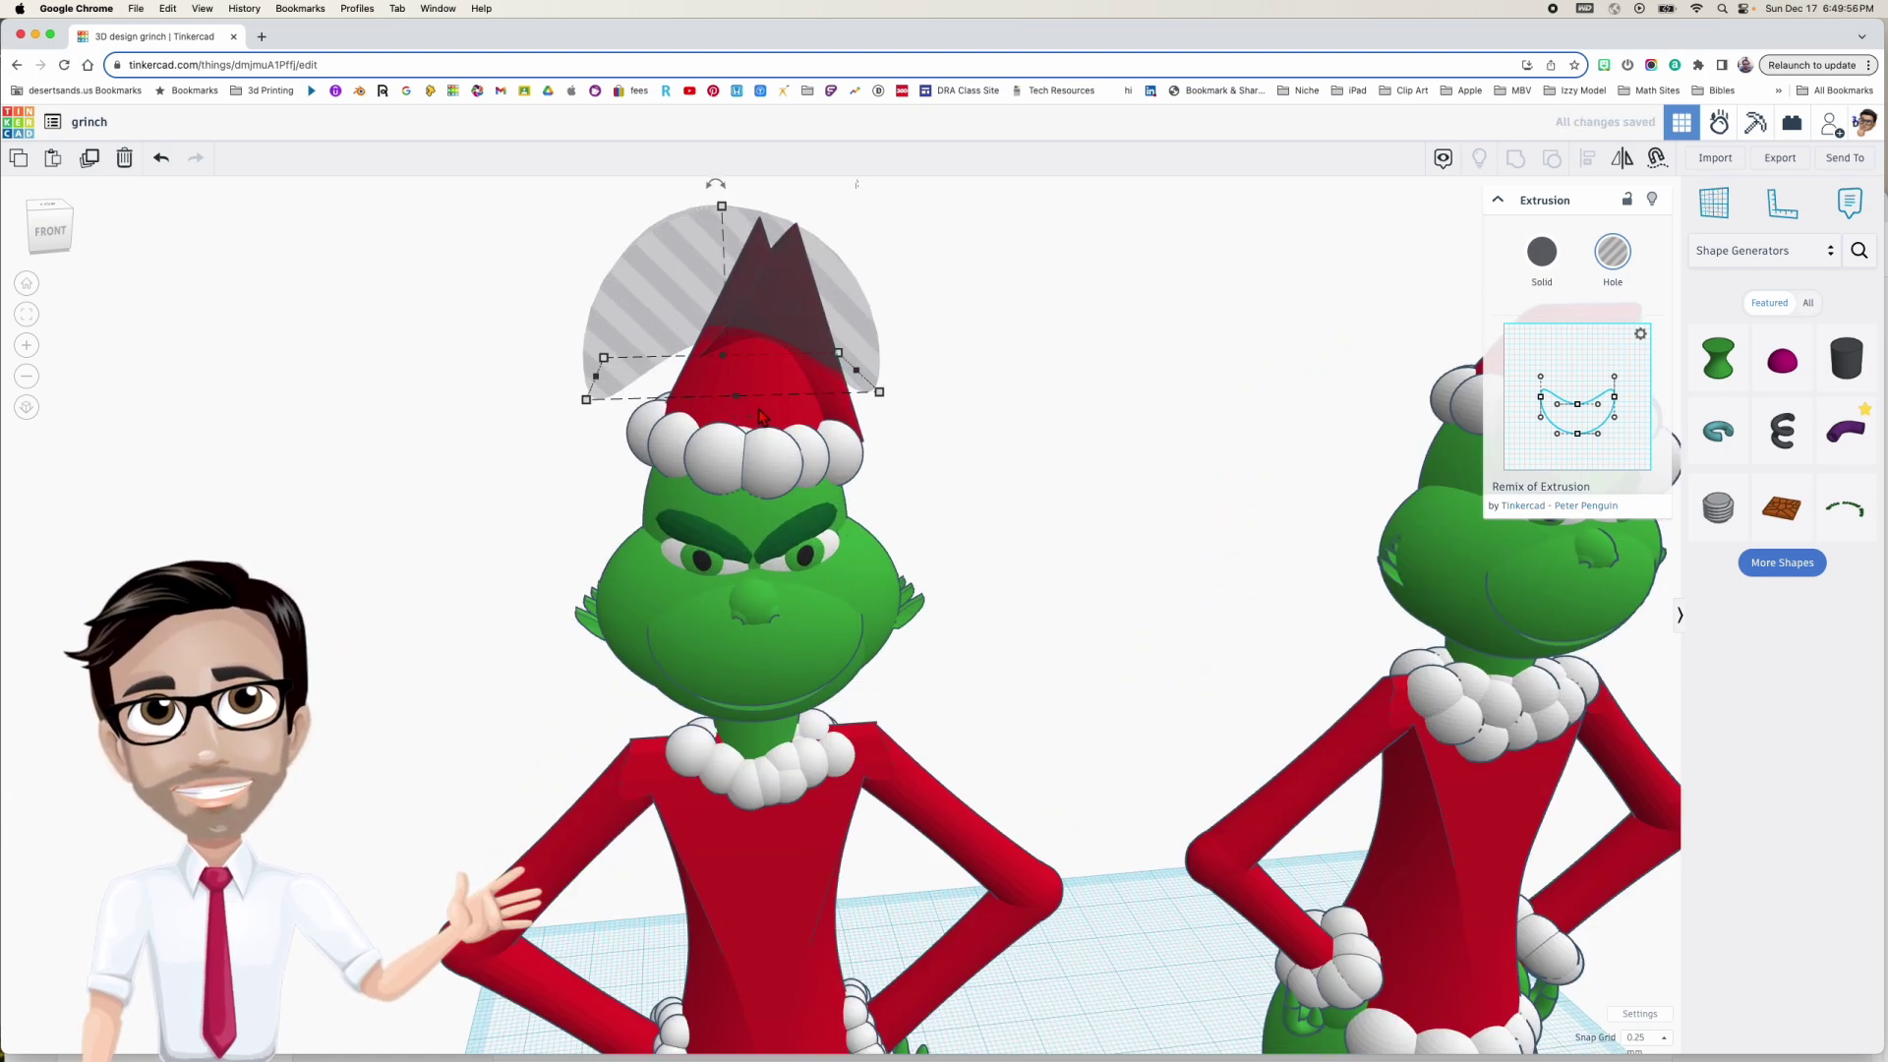
right_click_drag(913, 536, 897, 438)
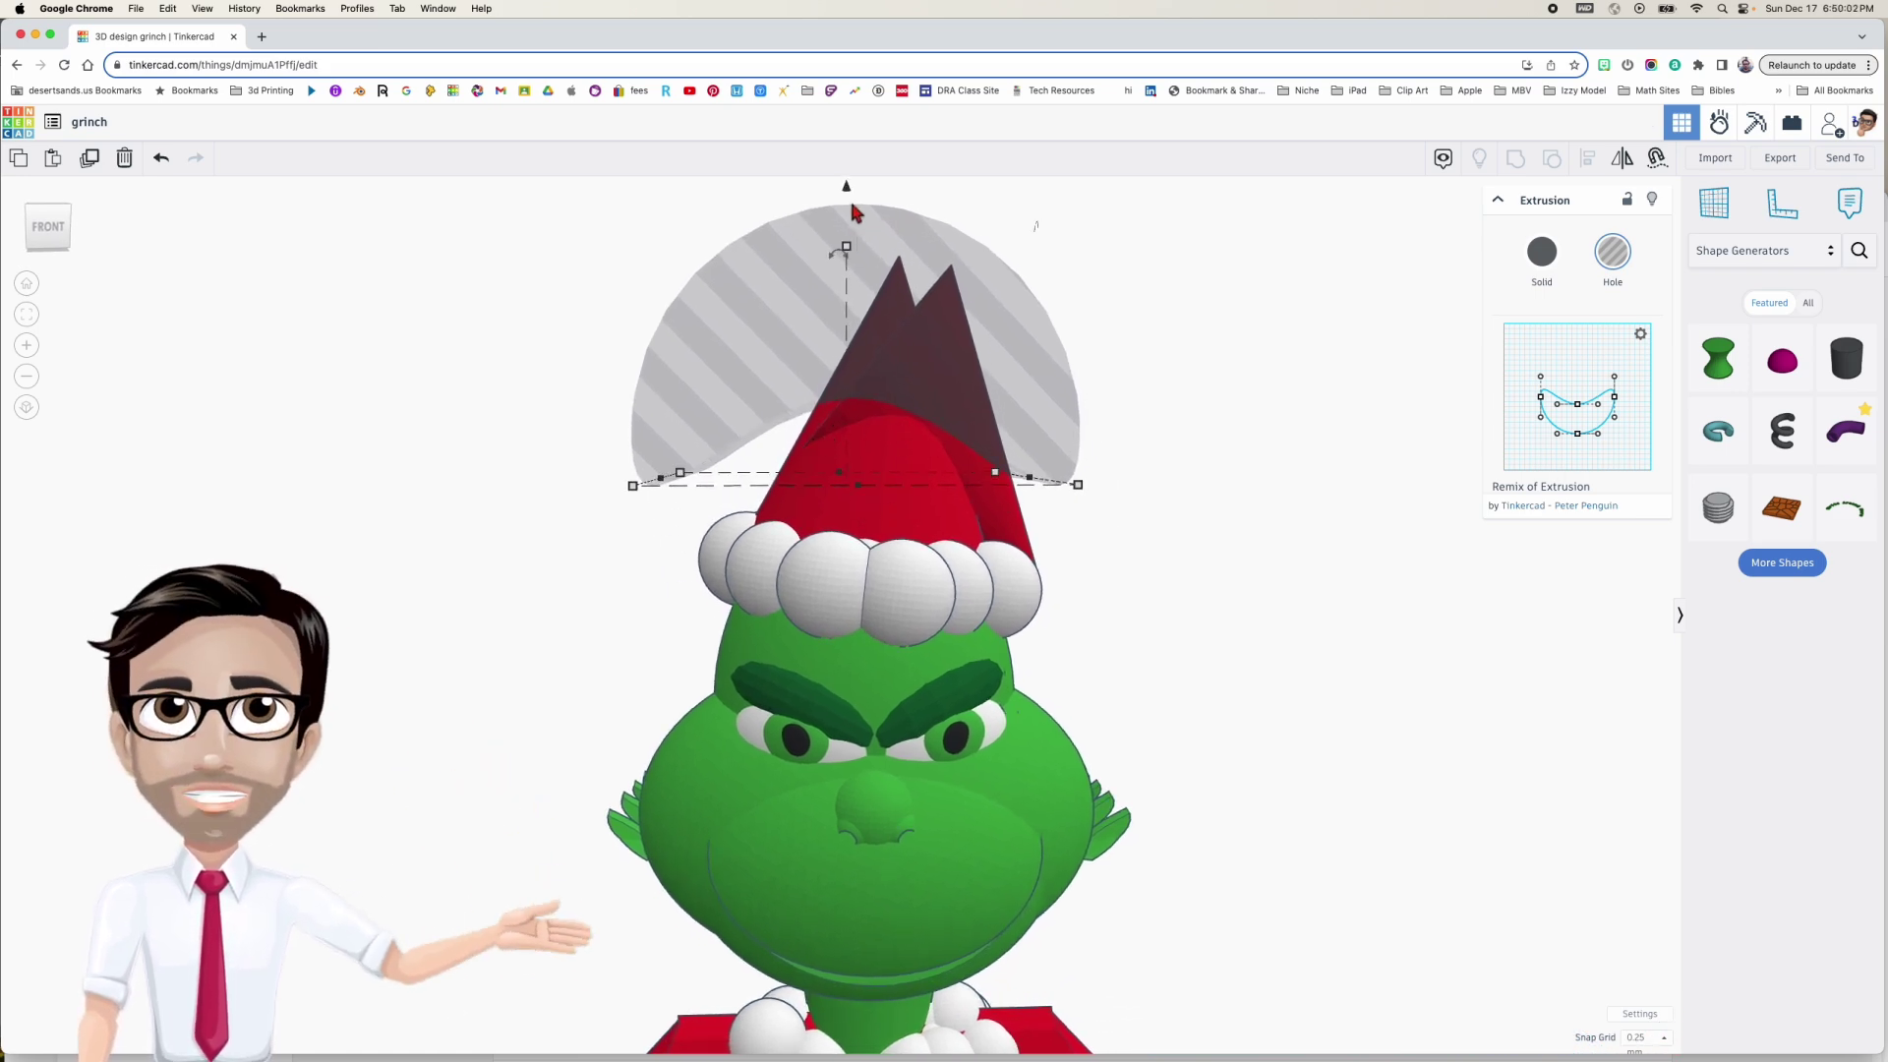
left_click_drag(846, 189, 849, 222)
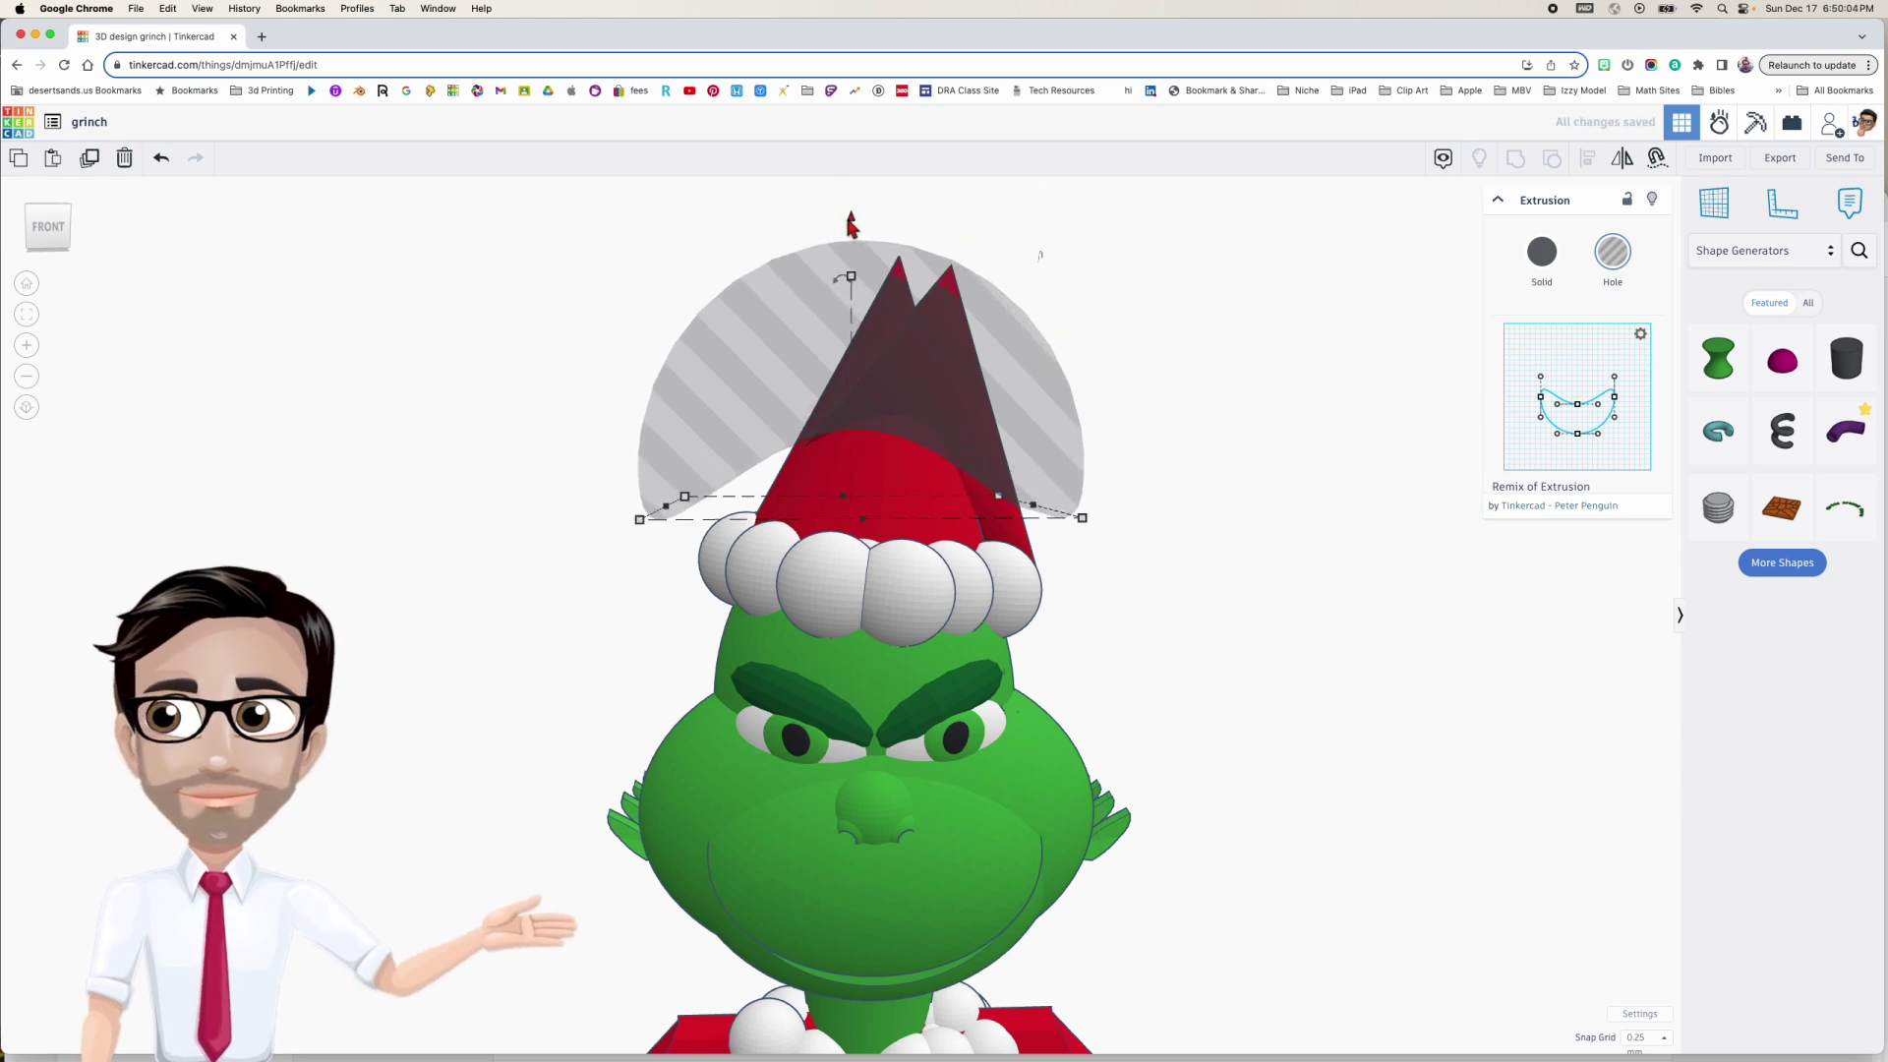
key("Right")
key("Right")
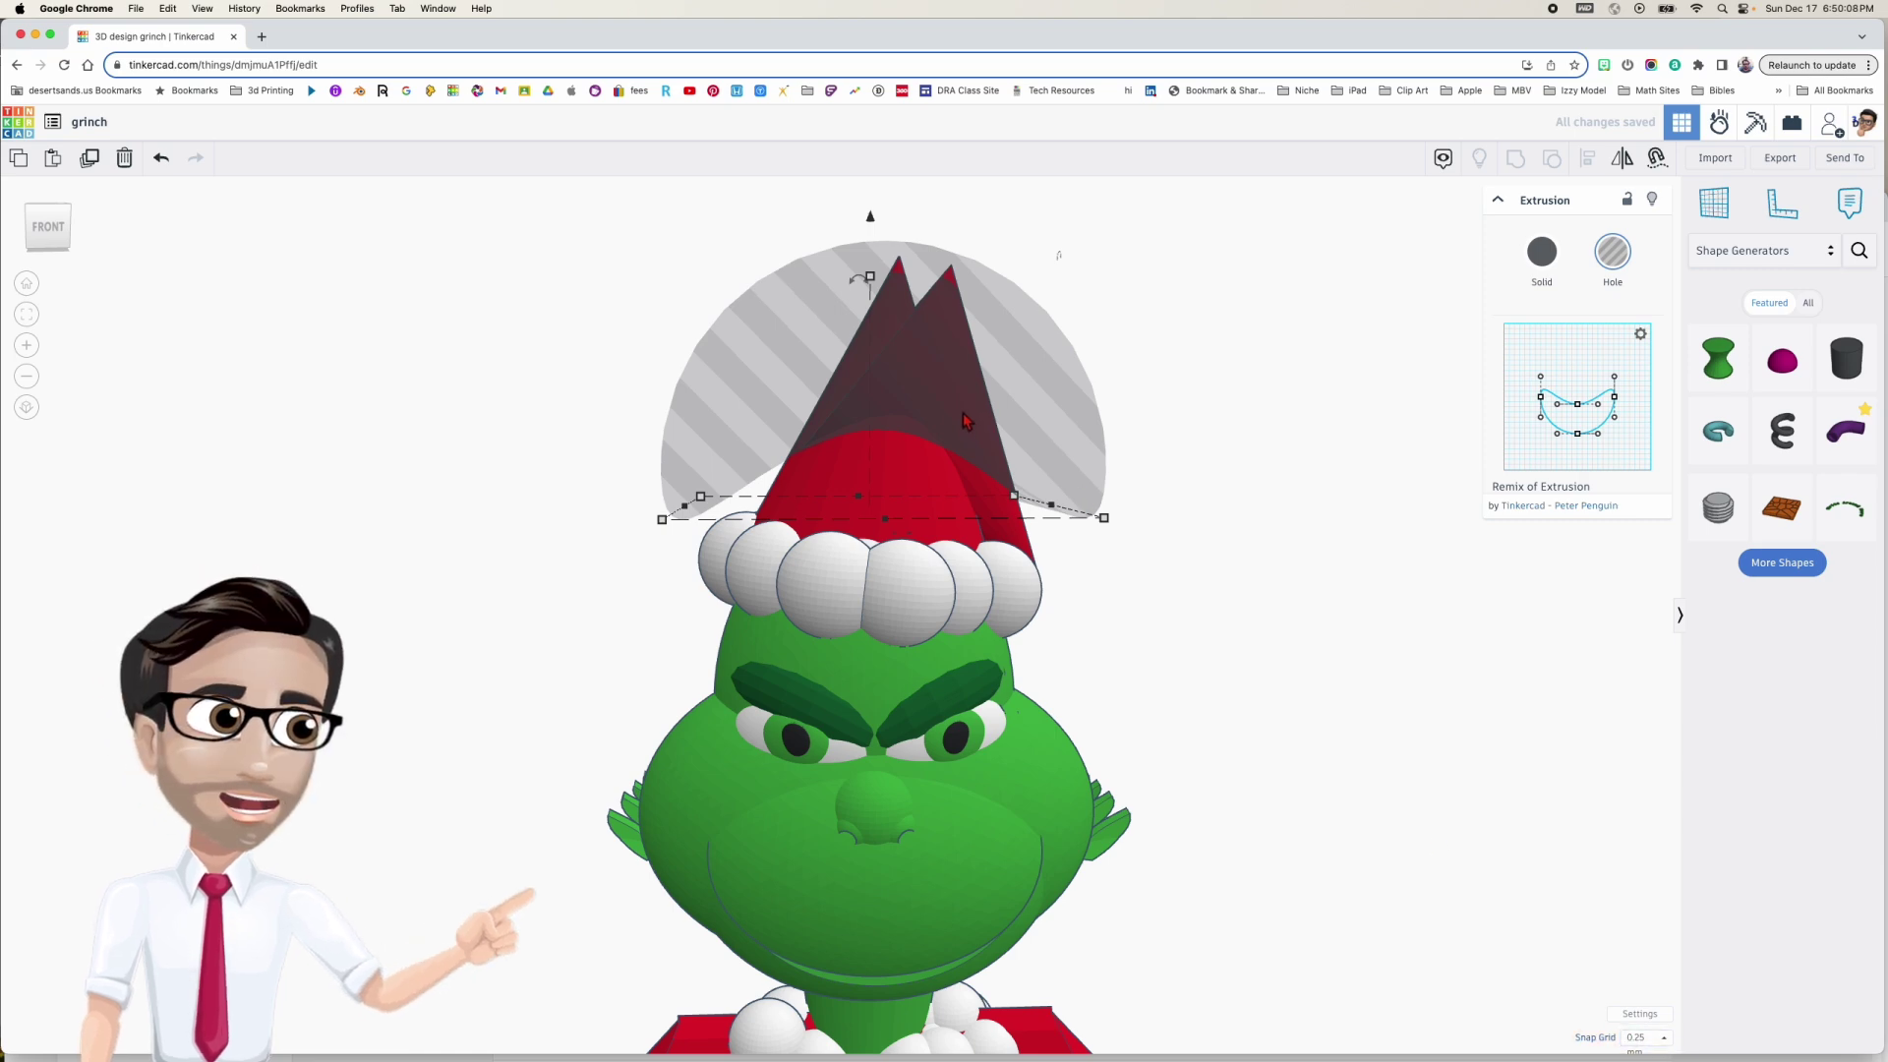
Step: Stretch the crescent hole slightly taller so it fully covers the tips of the hat cones
right_click_drag(964, 413, 969, 497)
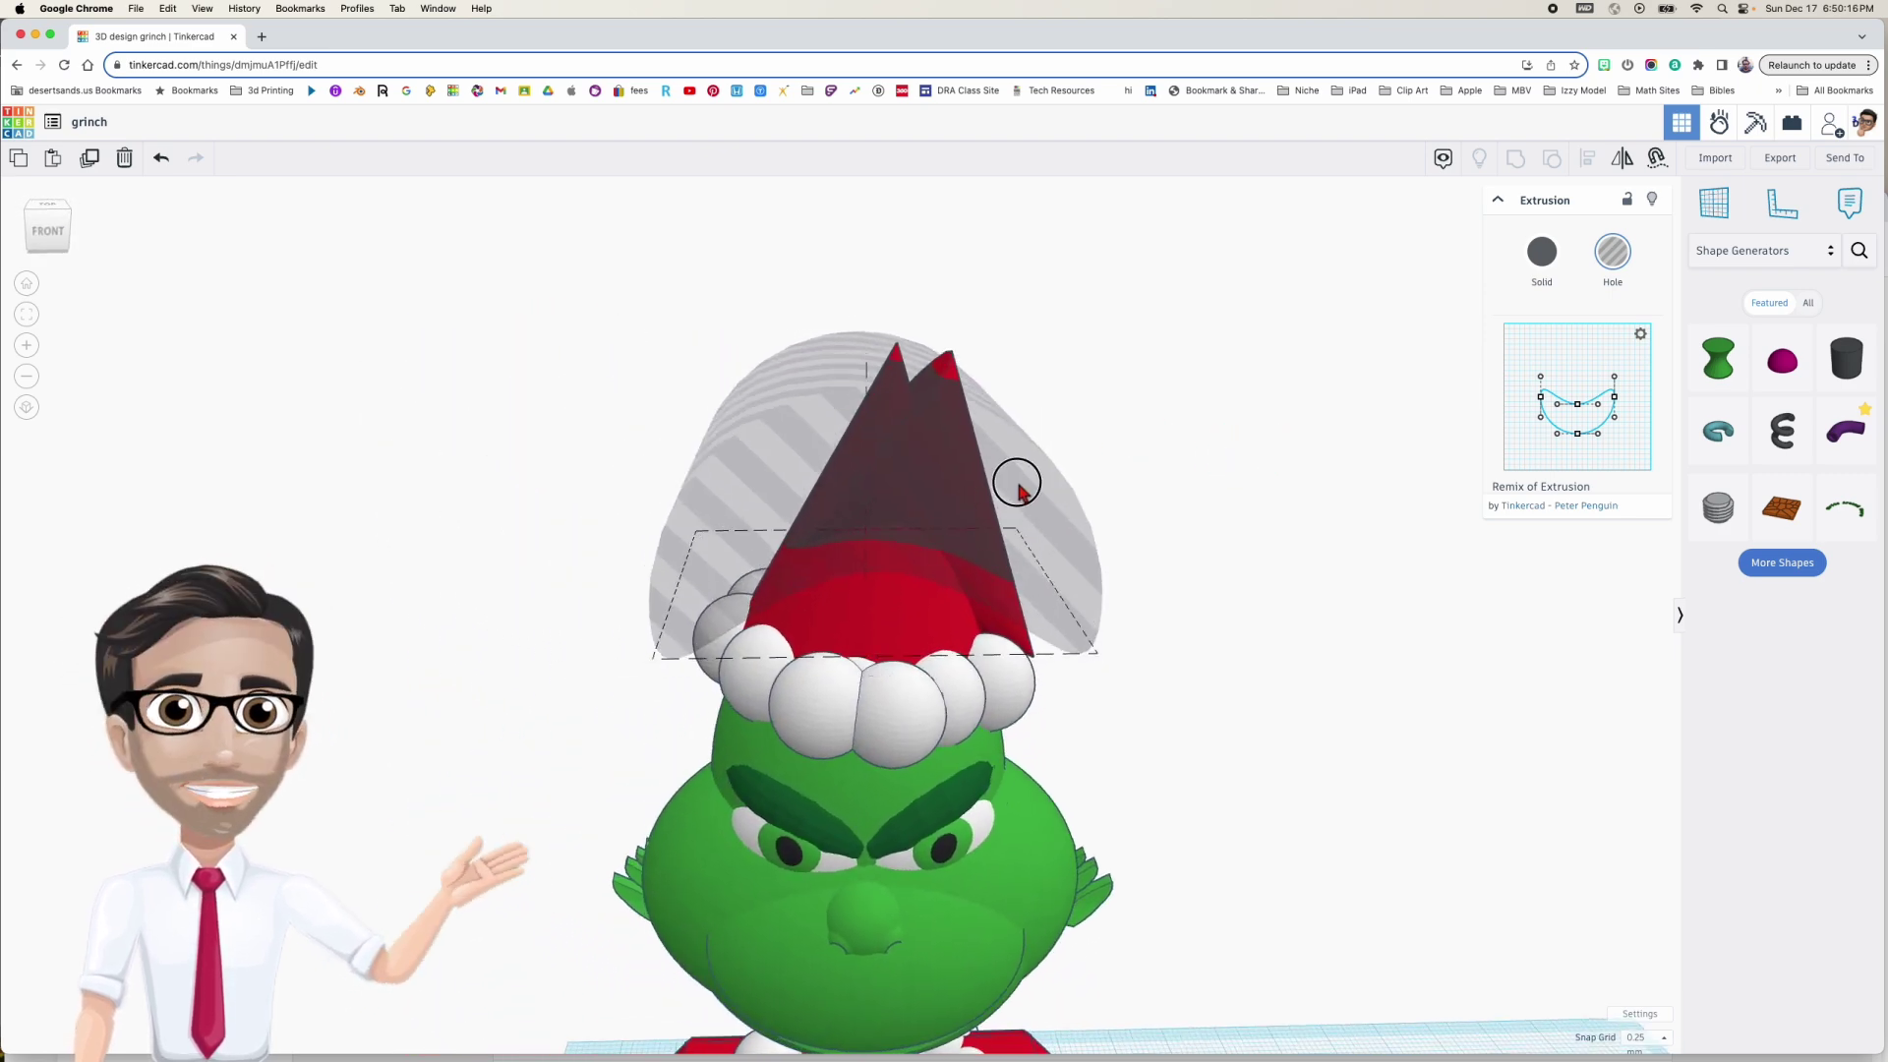
left_click_drag(868, 355, 866, 317)
right_click_drag(928, 381, 893, 450)
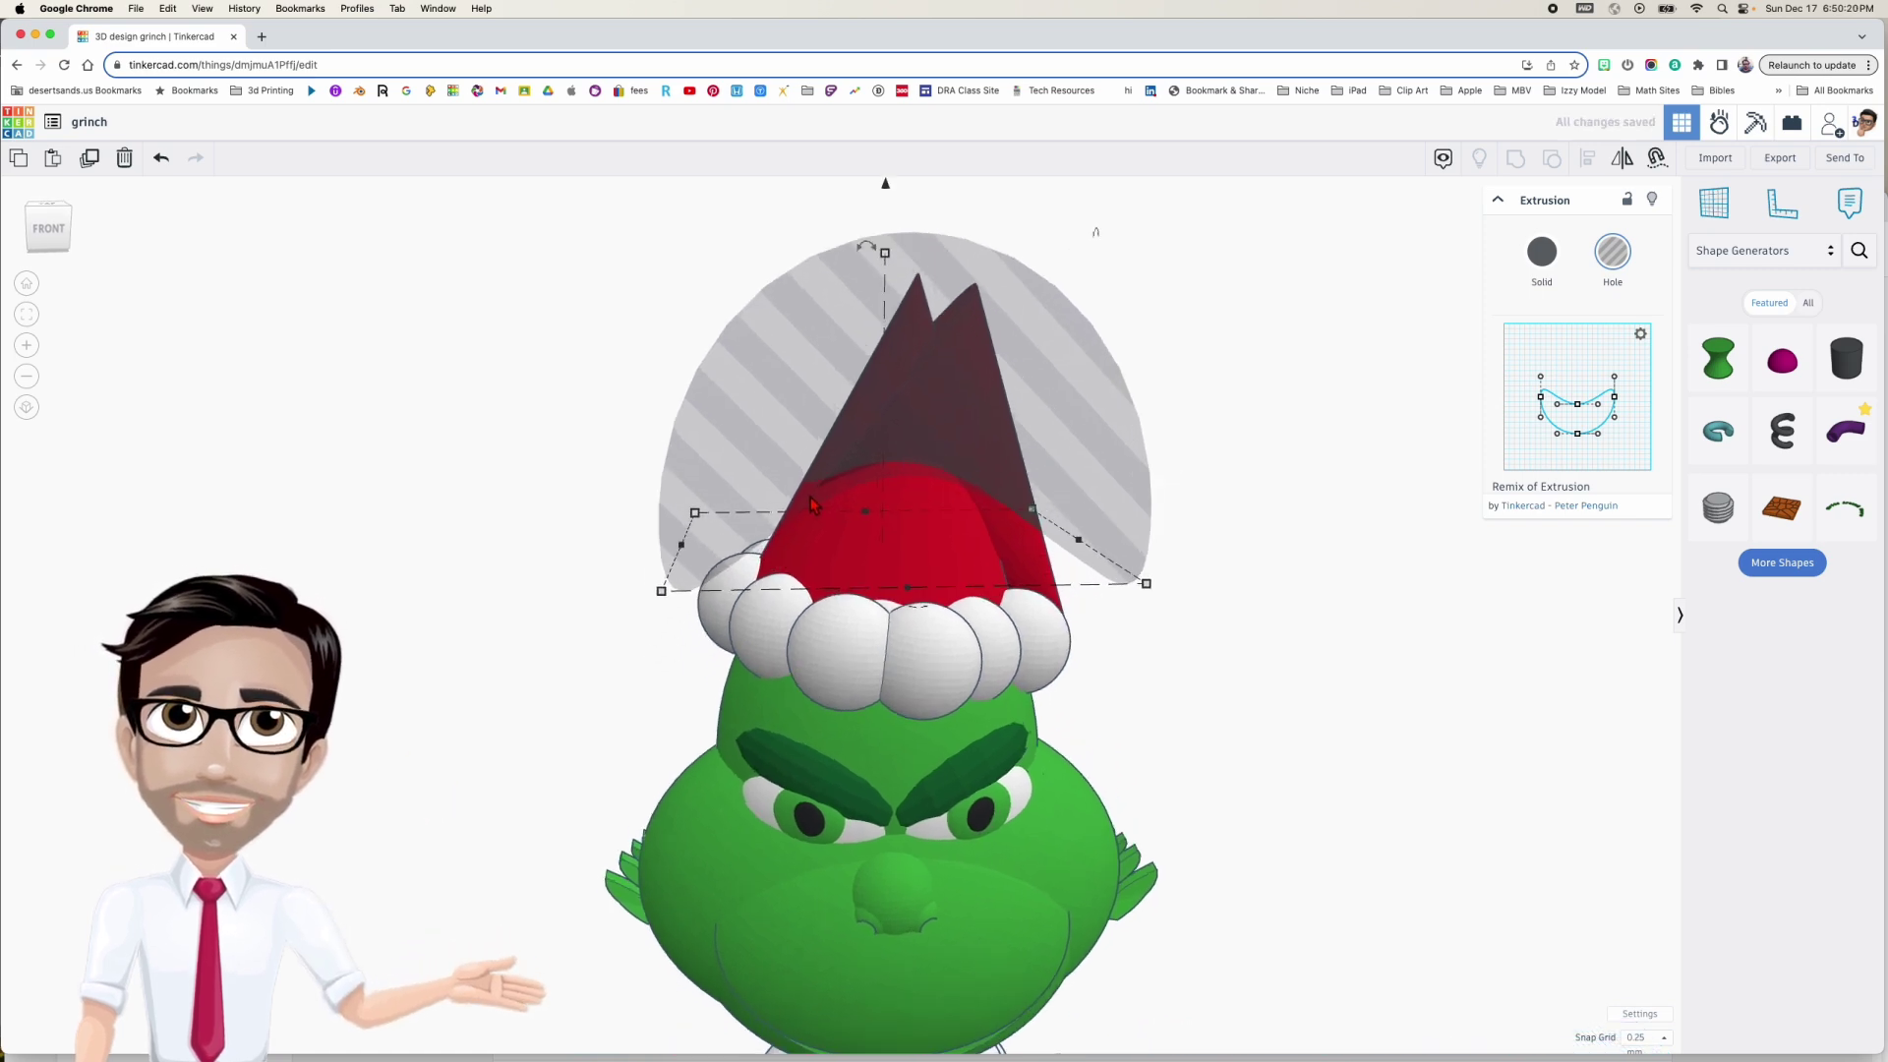
Step: Examine from the front, side and back where the crescent hole overlaps the hat cones
scroll(811, 502, "up", 5)
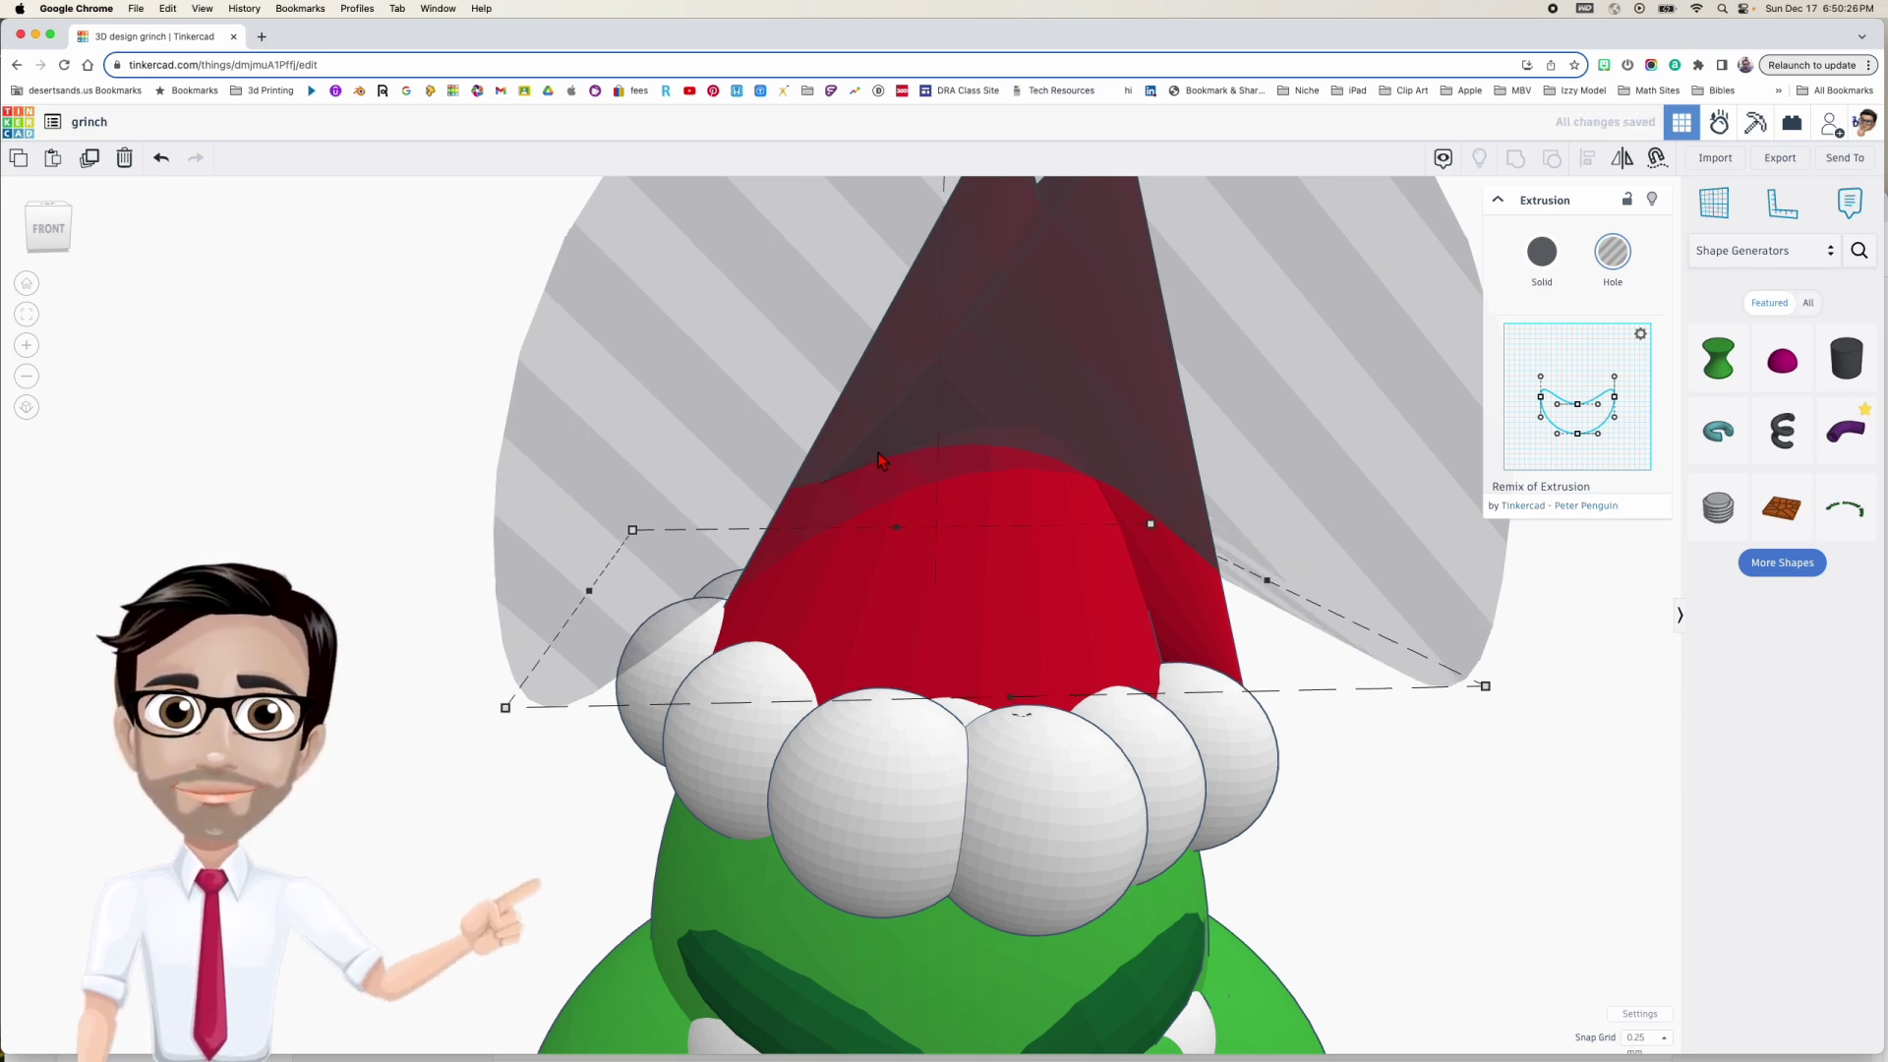
mouse_move(878, 459)
right_mouse_down()
mouse_move(763, 485)
mouse_move(1016, 501)
mouse_move(854, 441)
right_mouse_up()
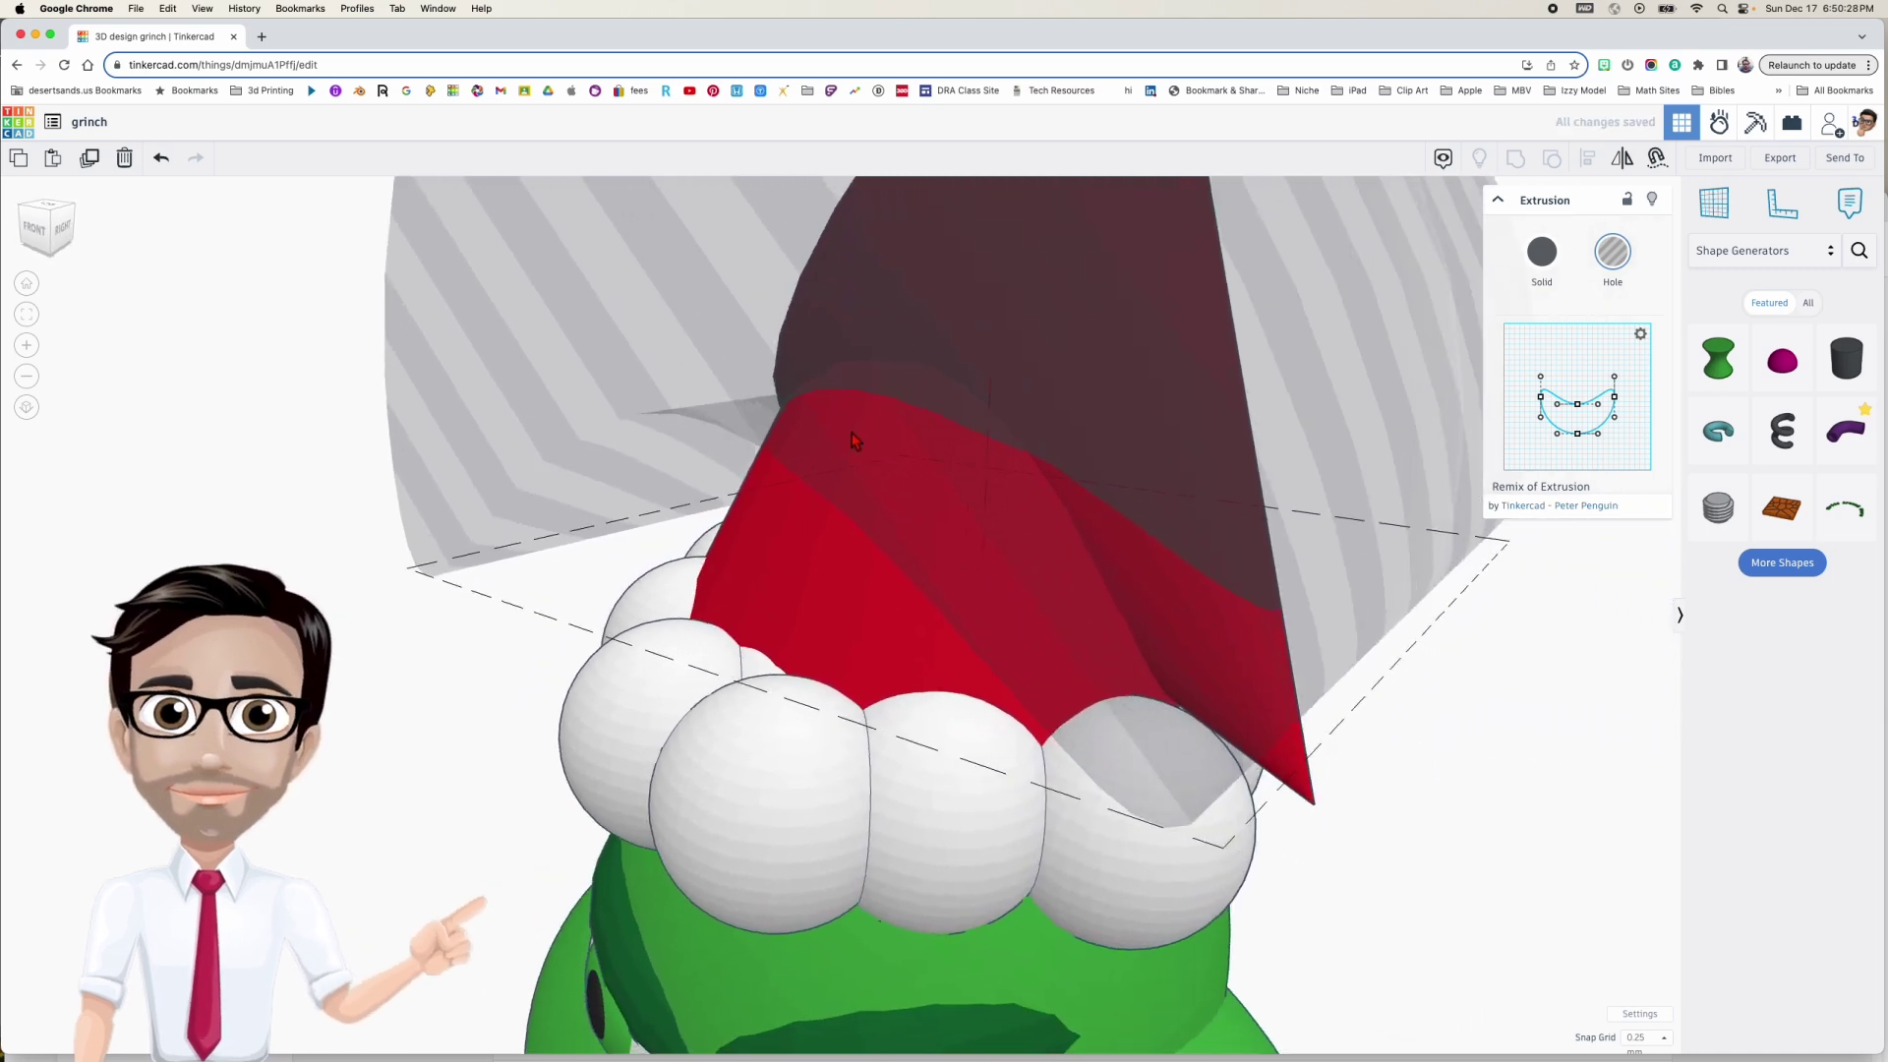
scroll(885, 443, "down", 8)
right_click_drag(1131, 482, 1360, 629)
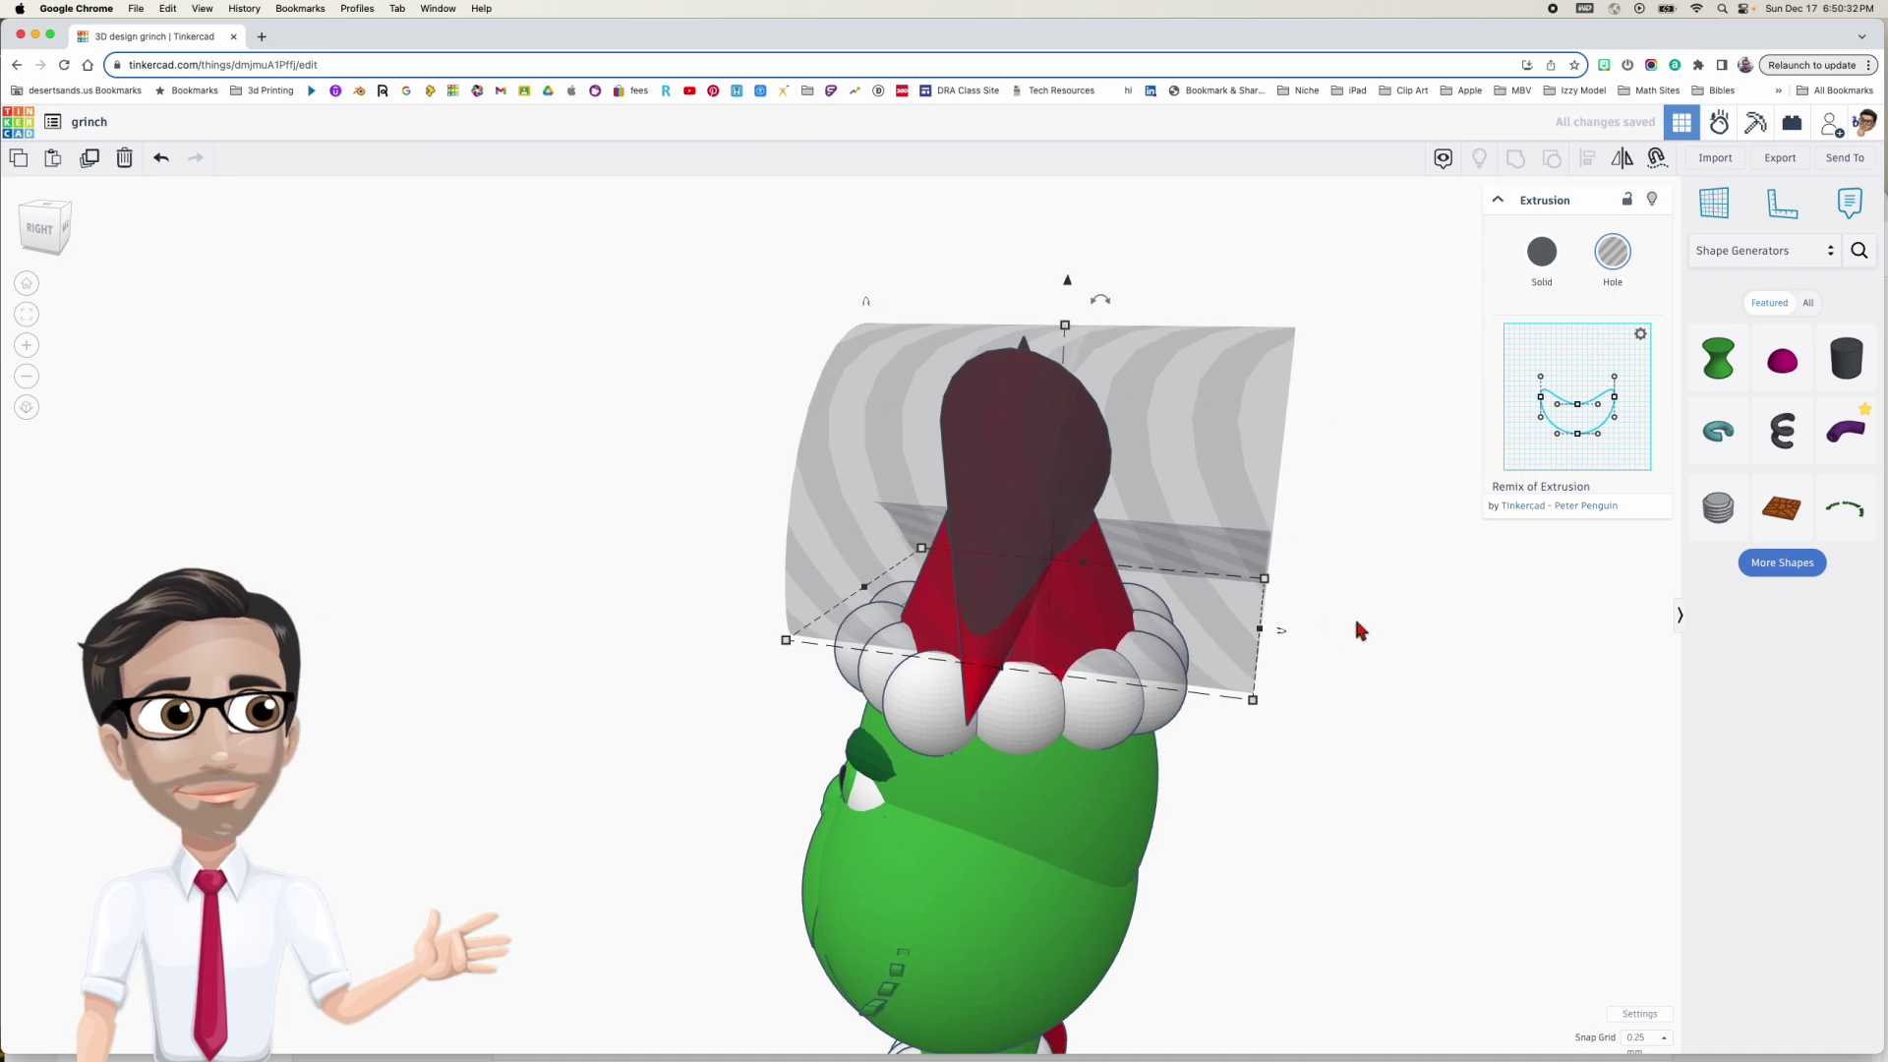
right_click_drag(1501, 628, 1082, 694)
scroll(944, 690, "down", 5)
middle_click_drag(959, 696, 1325, 711)
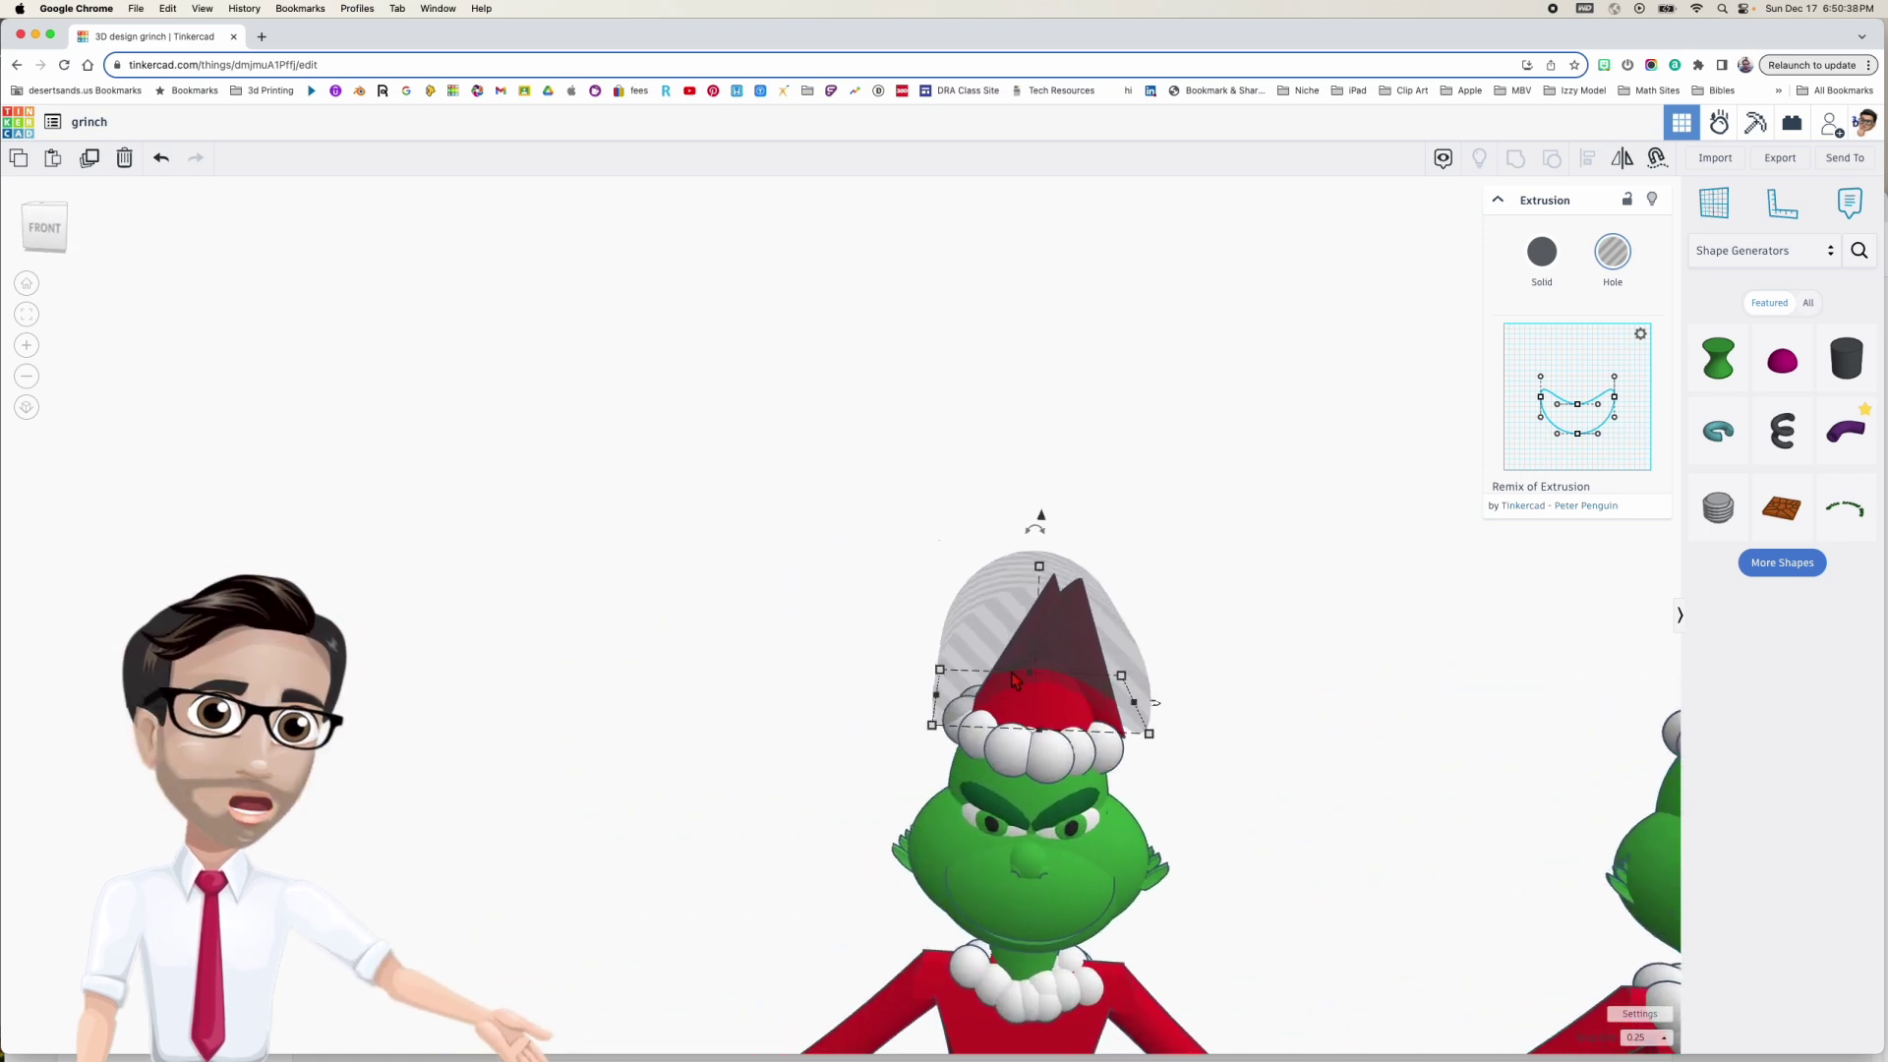
scroll(1040, 673, "up", 10)
right_click_drag(885, 707, 1120, 671)
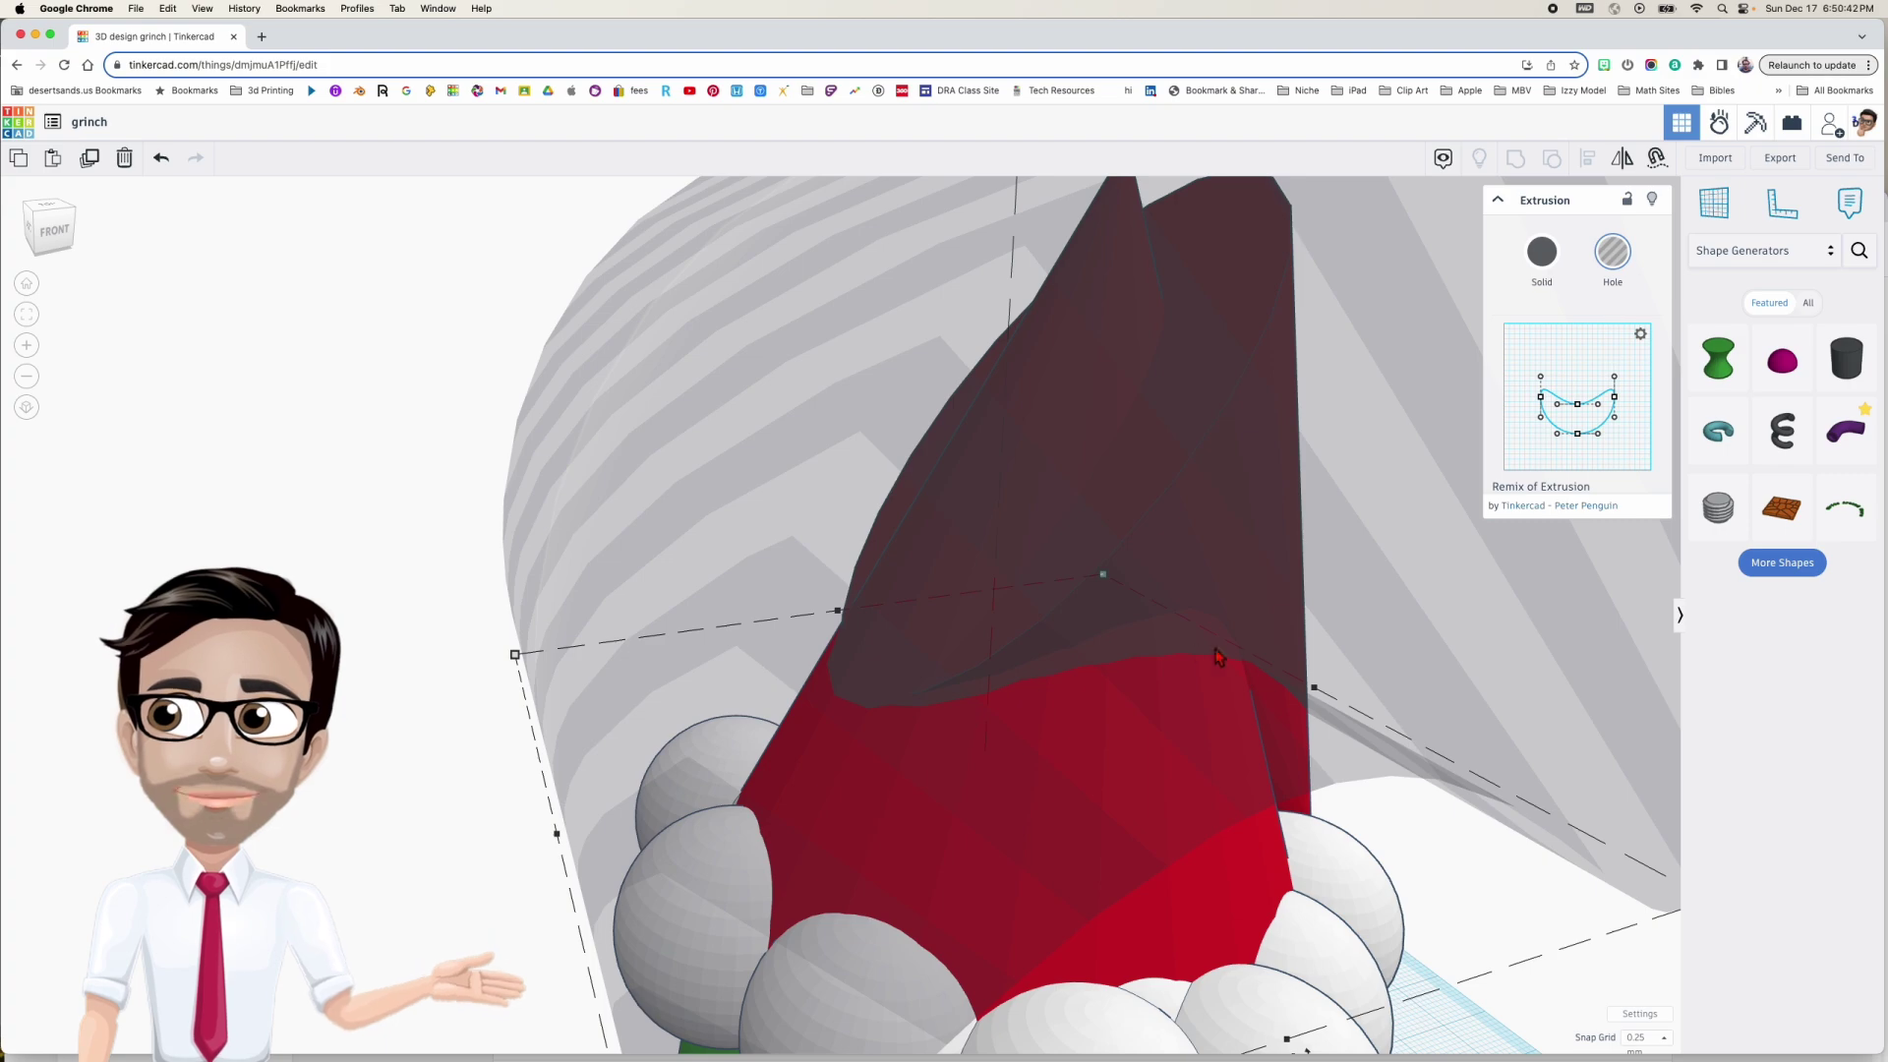
right_click_drag(1337, 763, 844, 664)
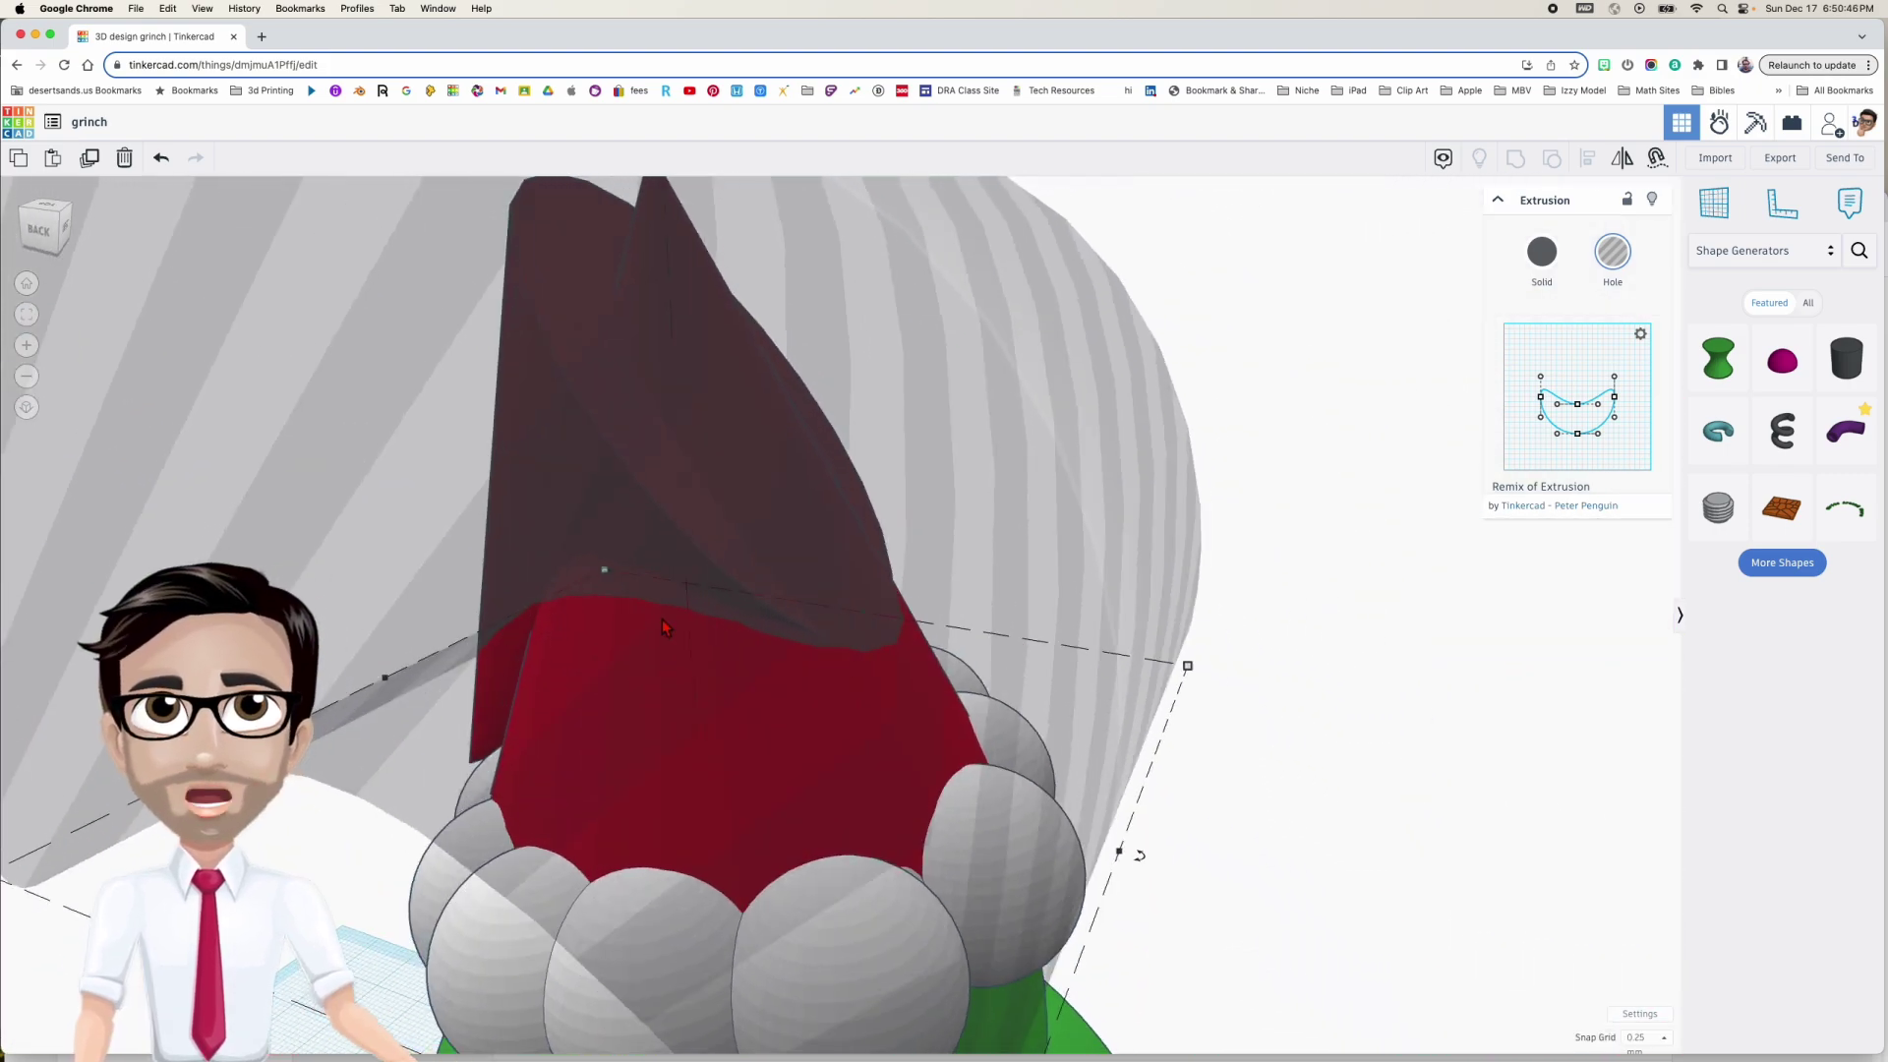
scroll(663, 625, "down", 10)
right_click_drag(712, 443, 995, 660)
right_click_drag(1072, 344, 1155, 646, "shift")
scroll(1223, 694, "up", 5)
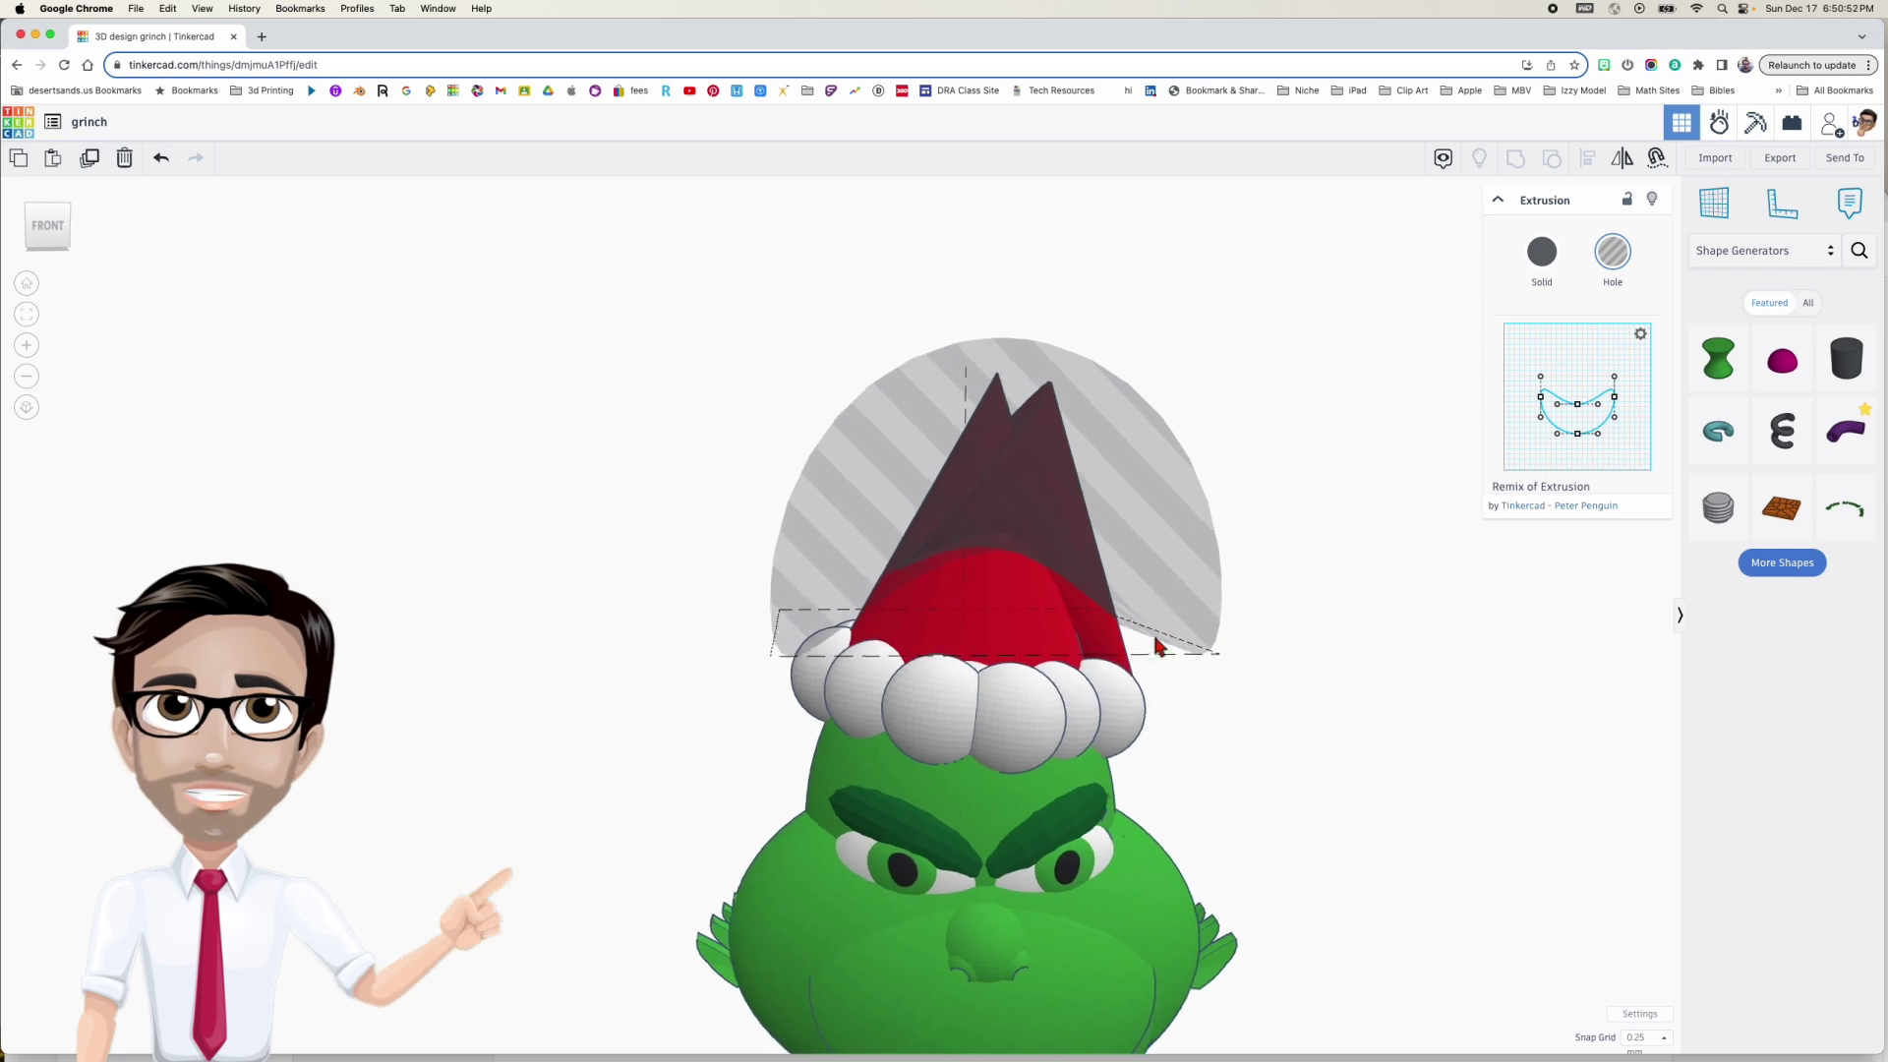
Step: Try grouping the crescent hole with the two hat cones to cut off their pointed tips
scroll(1216, 637, "down", 3)
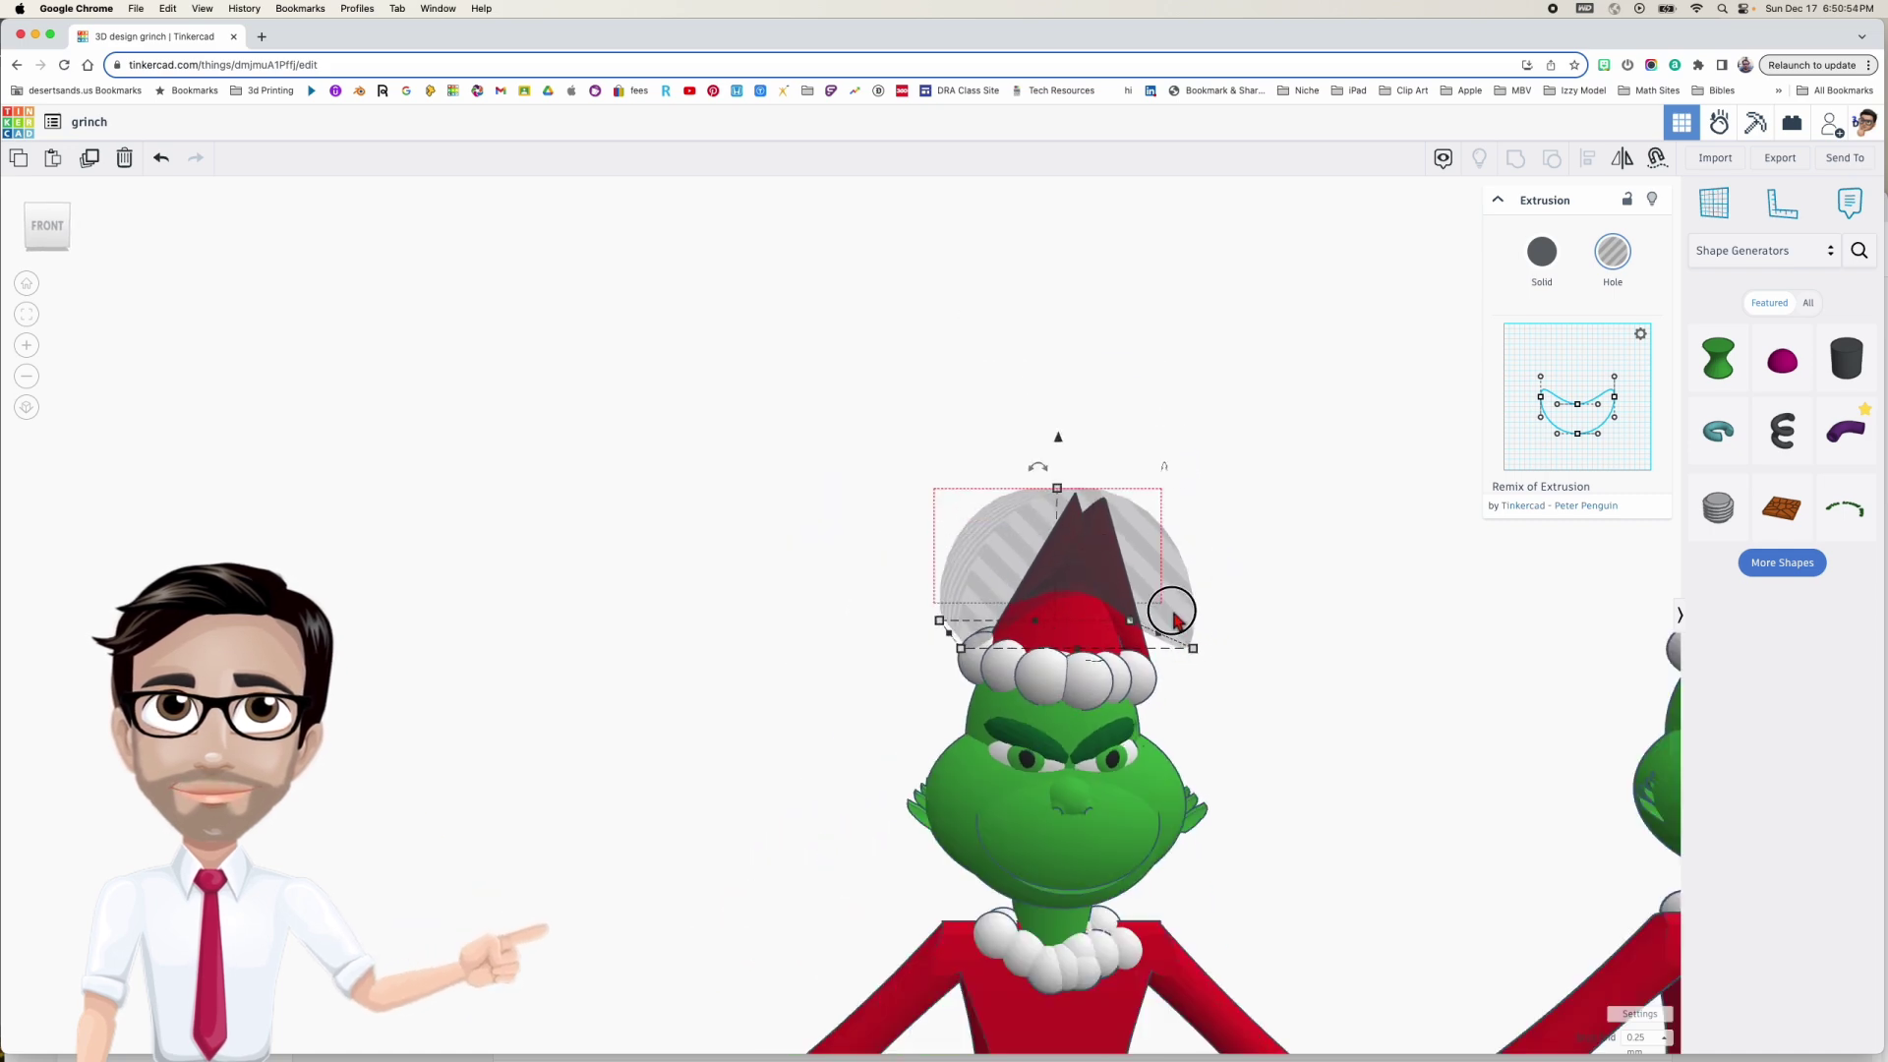
left_click(1173, 618, "shift")
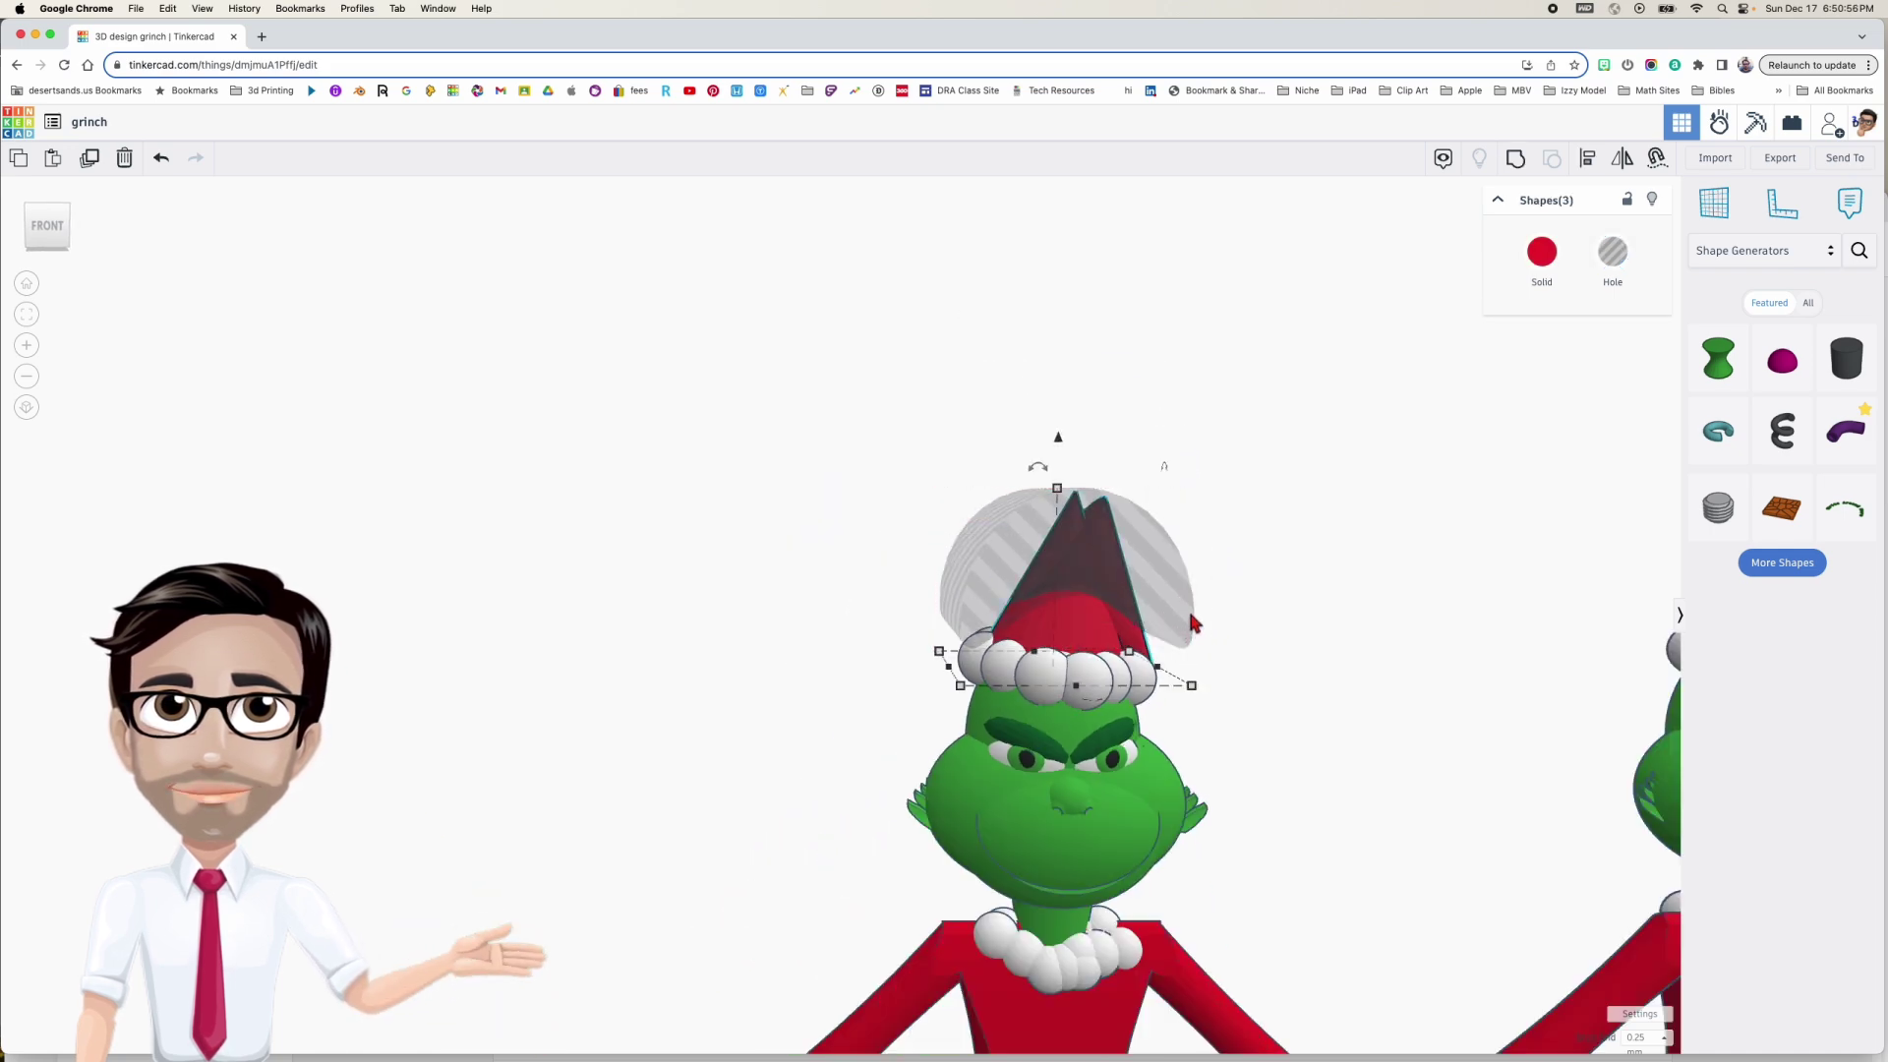
key("ctrl+g")
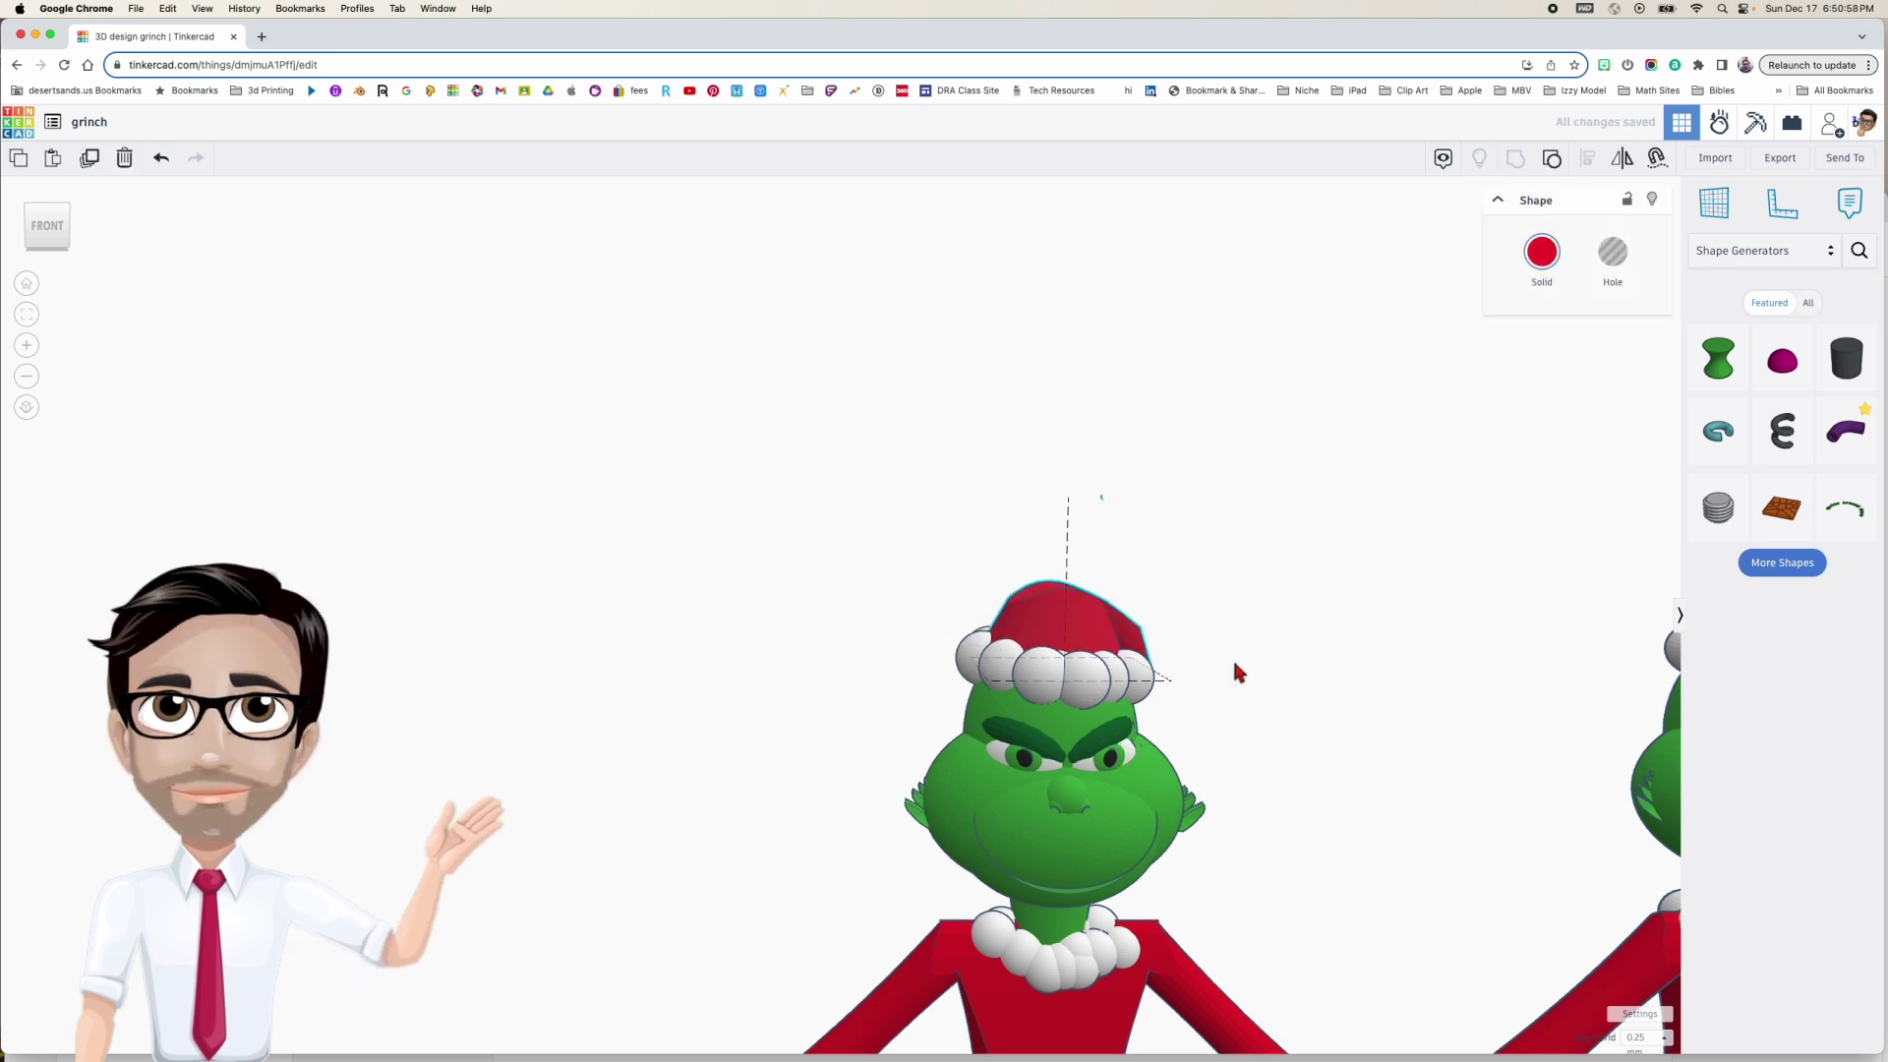
Step: Compare the trimmed hat with the finished figure's hat, and undo the grouping of the cones and crescent hole
middle_click_drag(1231, 657, 998, 612)
scroll(999, 615, "up", 3)
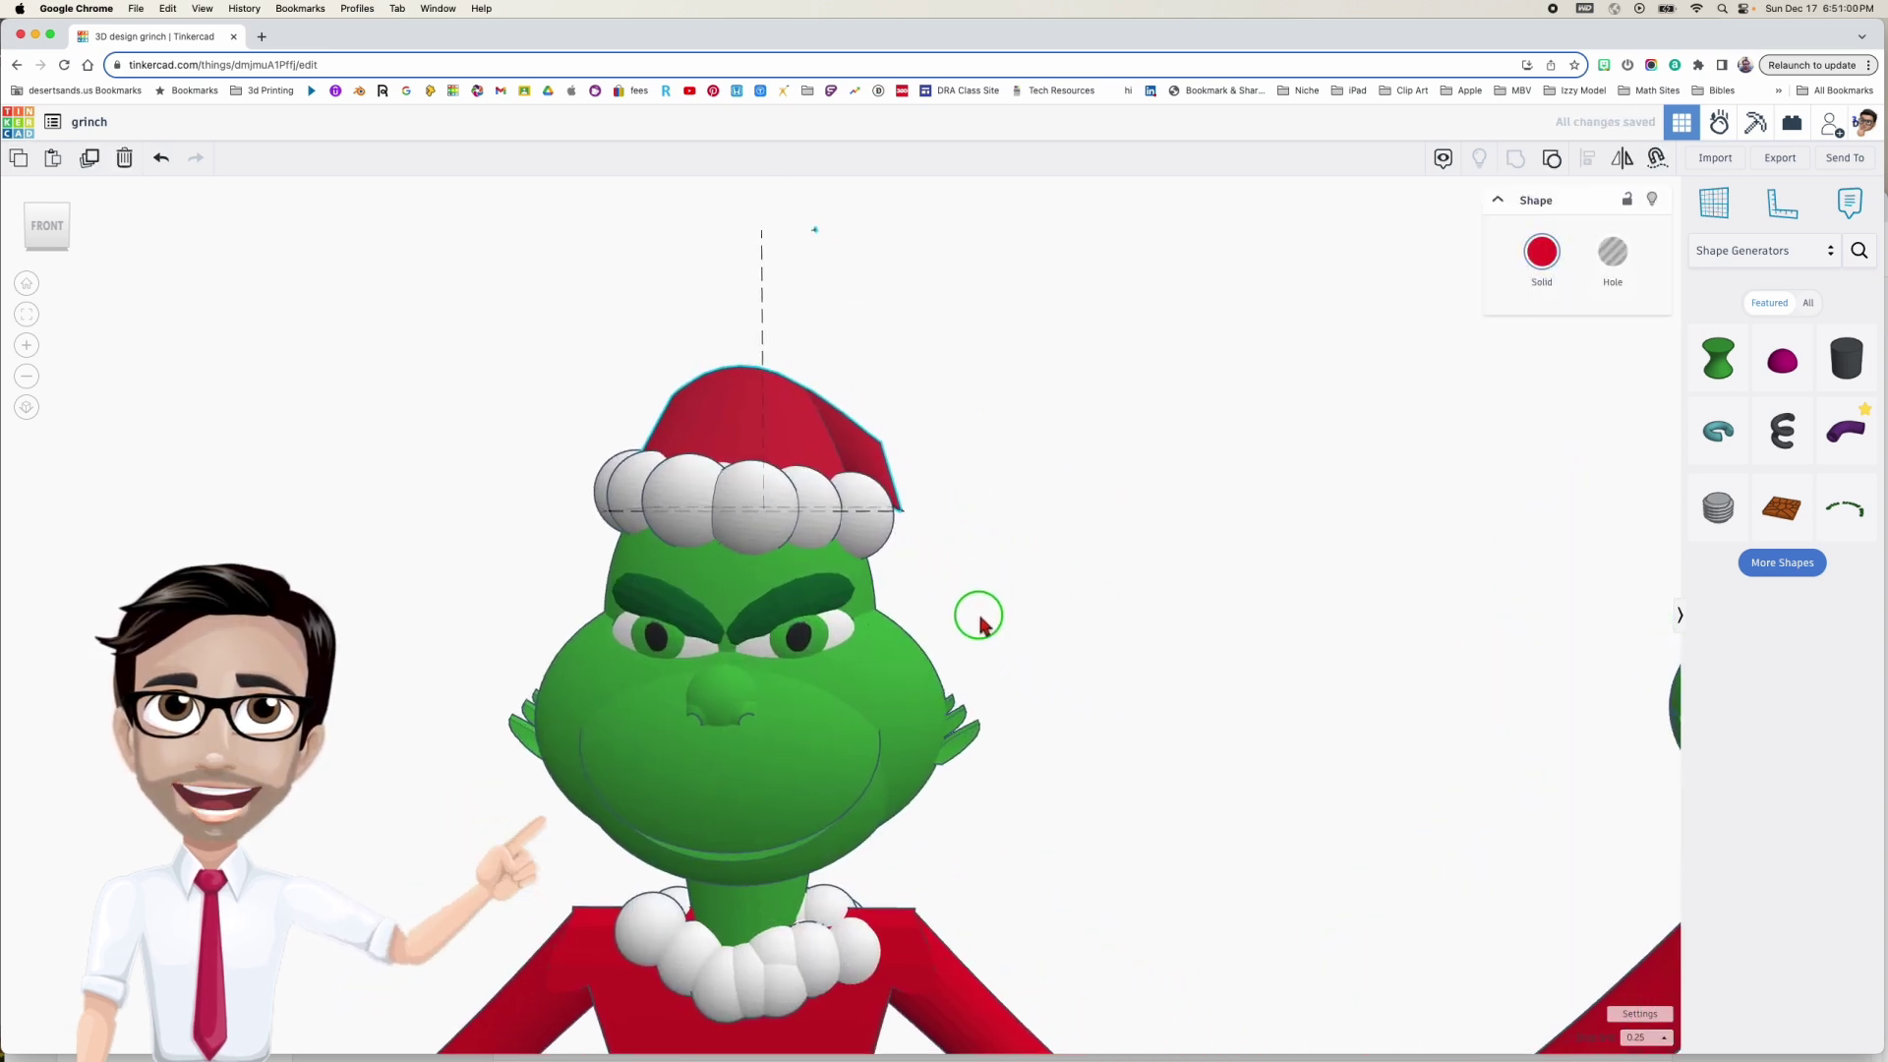
scroll(983, 618, "down", 5)
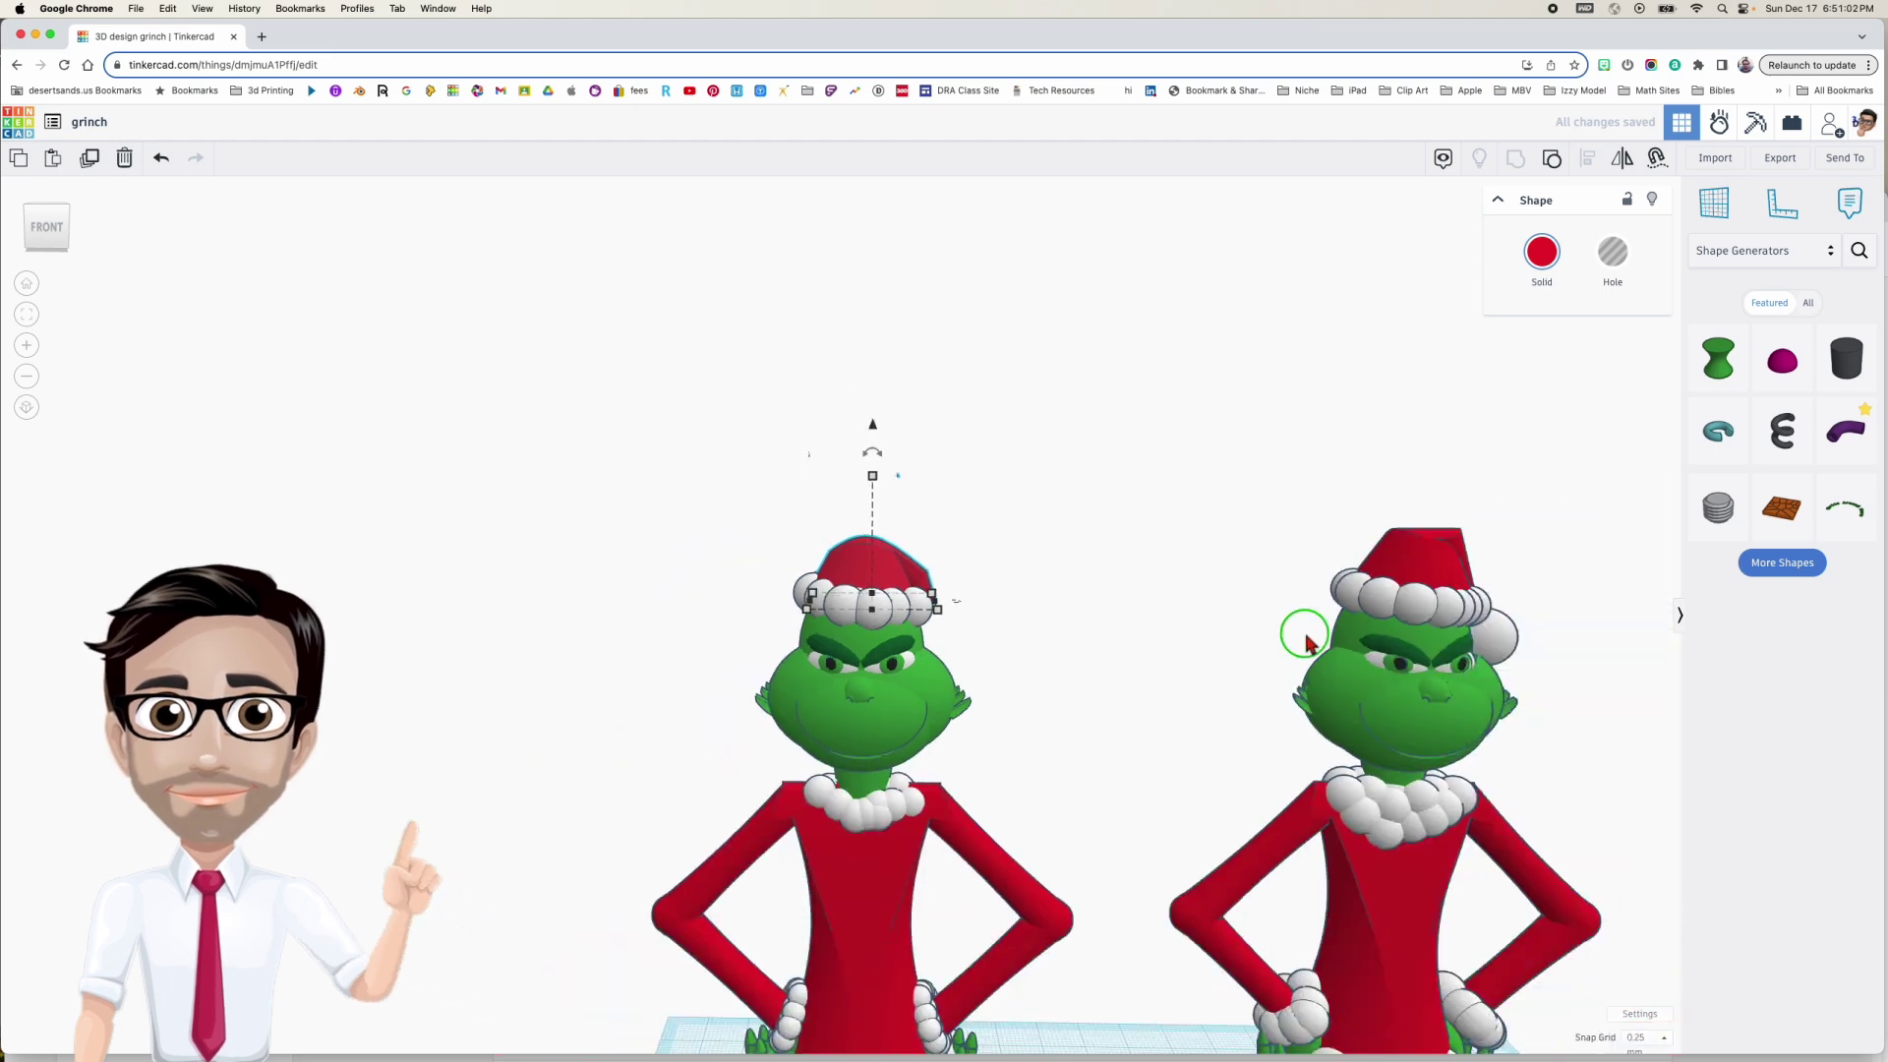
mouse_move(1298, 633)
right_mouse_down()
mouse_move(1109, 623)
mouse_move(1282, 640)
right_mouse_up()
right_click_drag(1017, 600, 1028, 602)
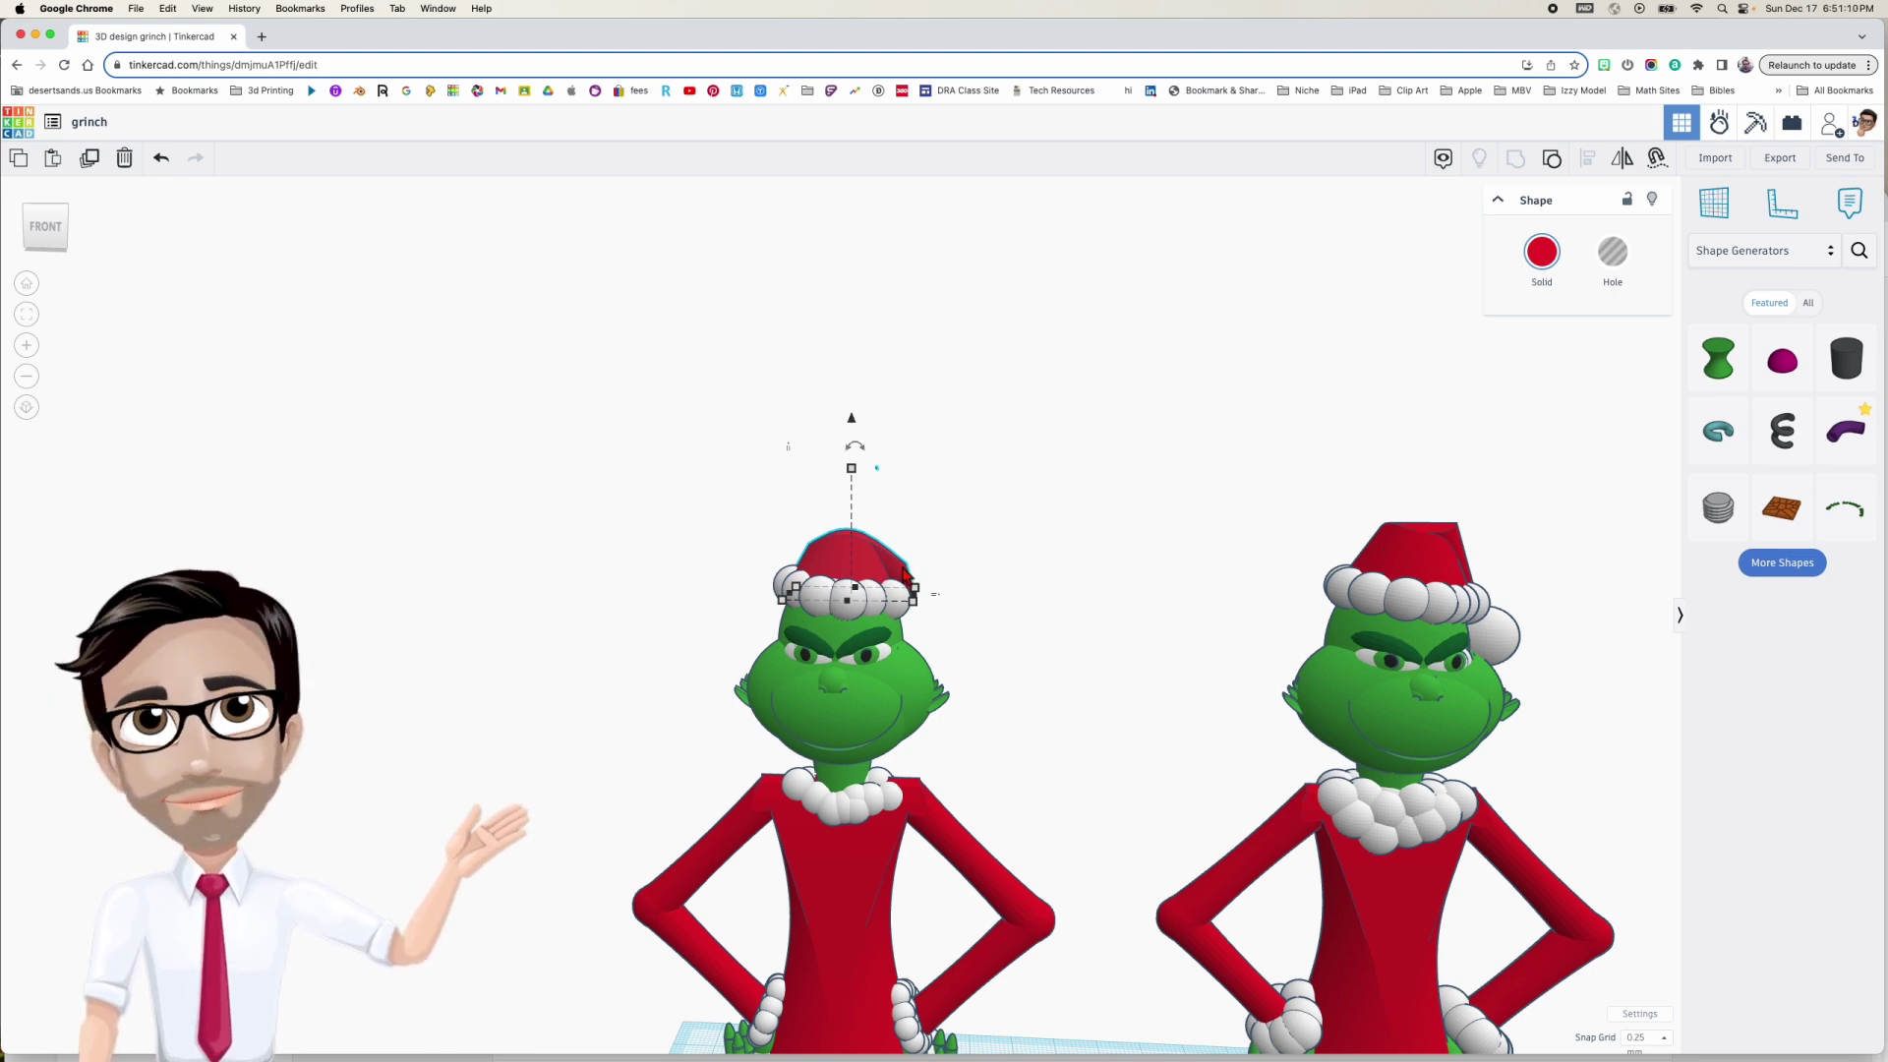
mouse_move(964, 588)
right_mouse_down()
mouse_move(977, 581)
mouse_move(935, 577)
mouse_move(999, 567)
right_mouse_up()
key("ctrl+z")
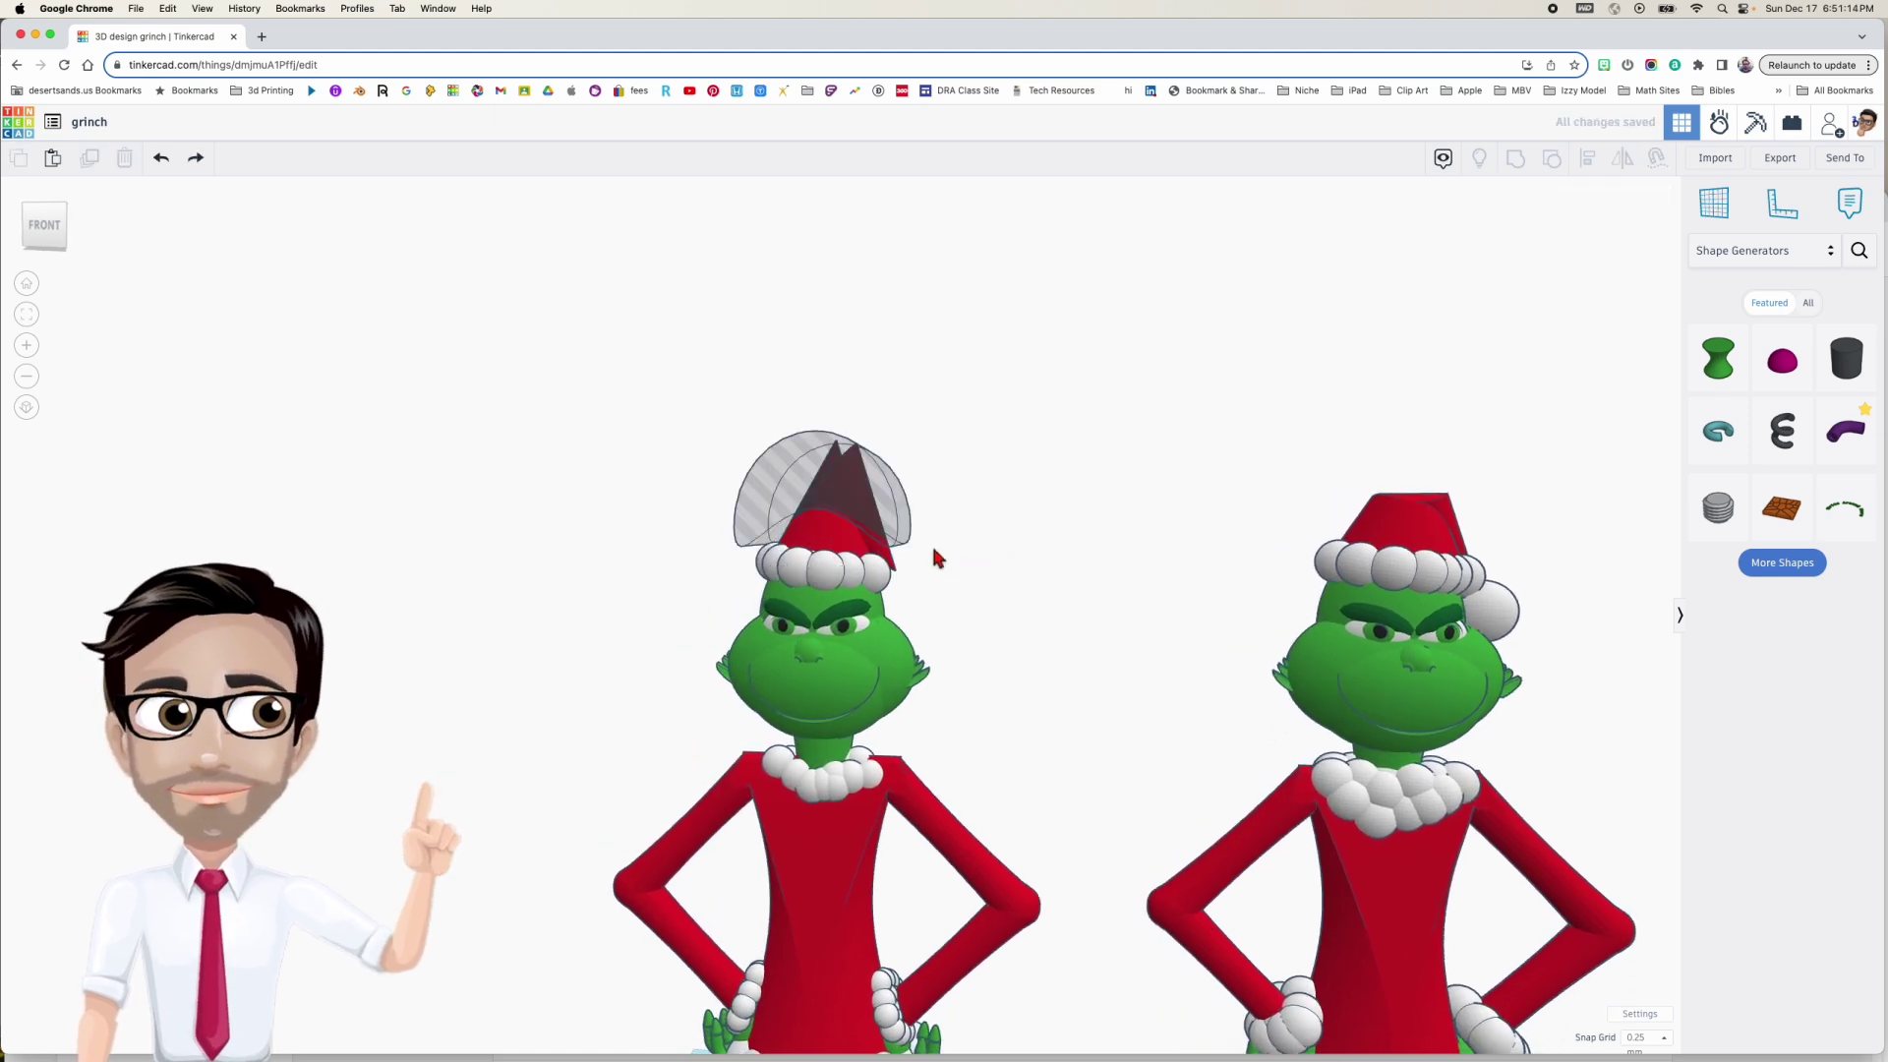
Step: Stretch the crescent hole to 26.25 mm tall and fine-tune its vertical position over the hat
scroll(936, 552, "up", 4)
right_click_drag(940, 556, 1017, 566)
left_click(941, 526)
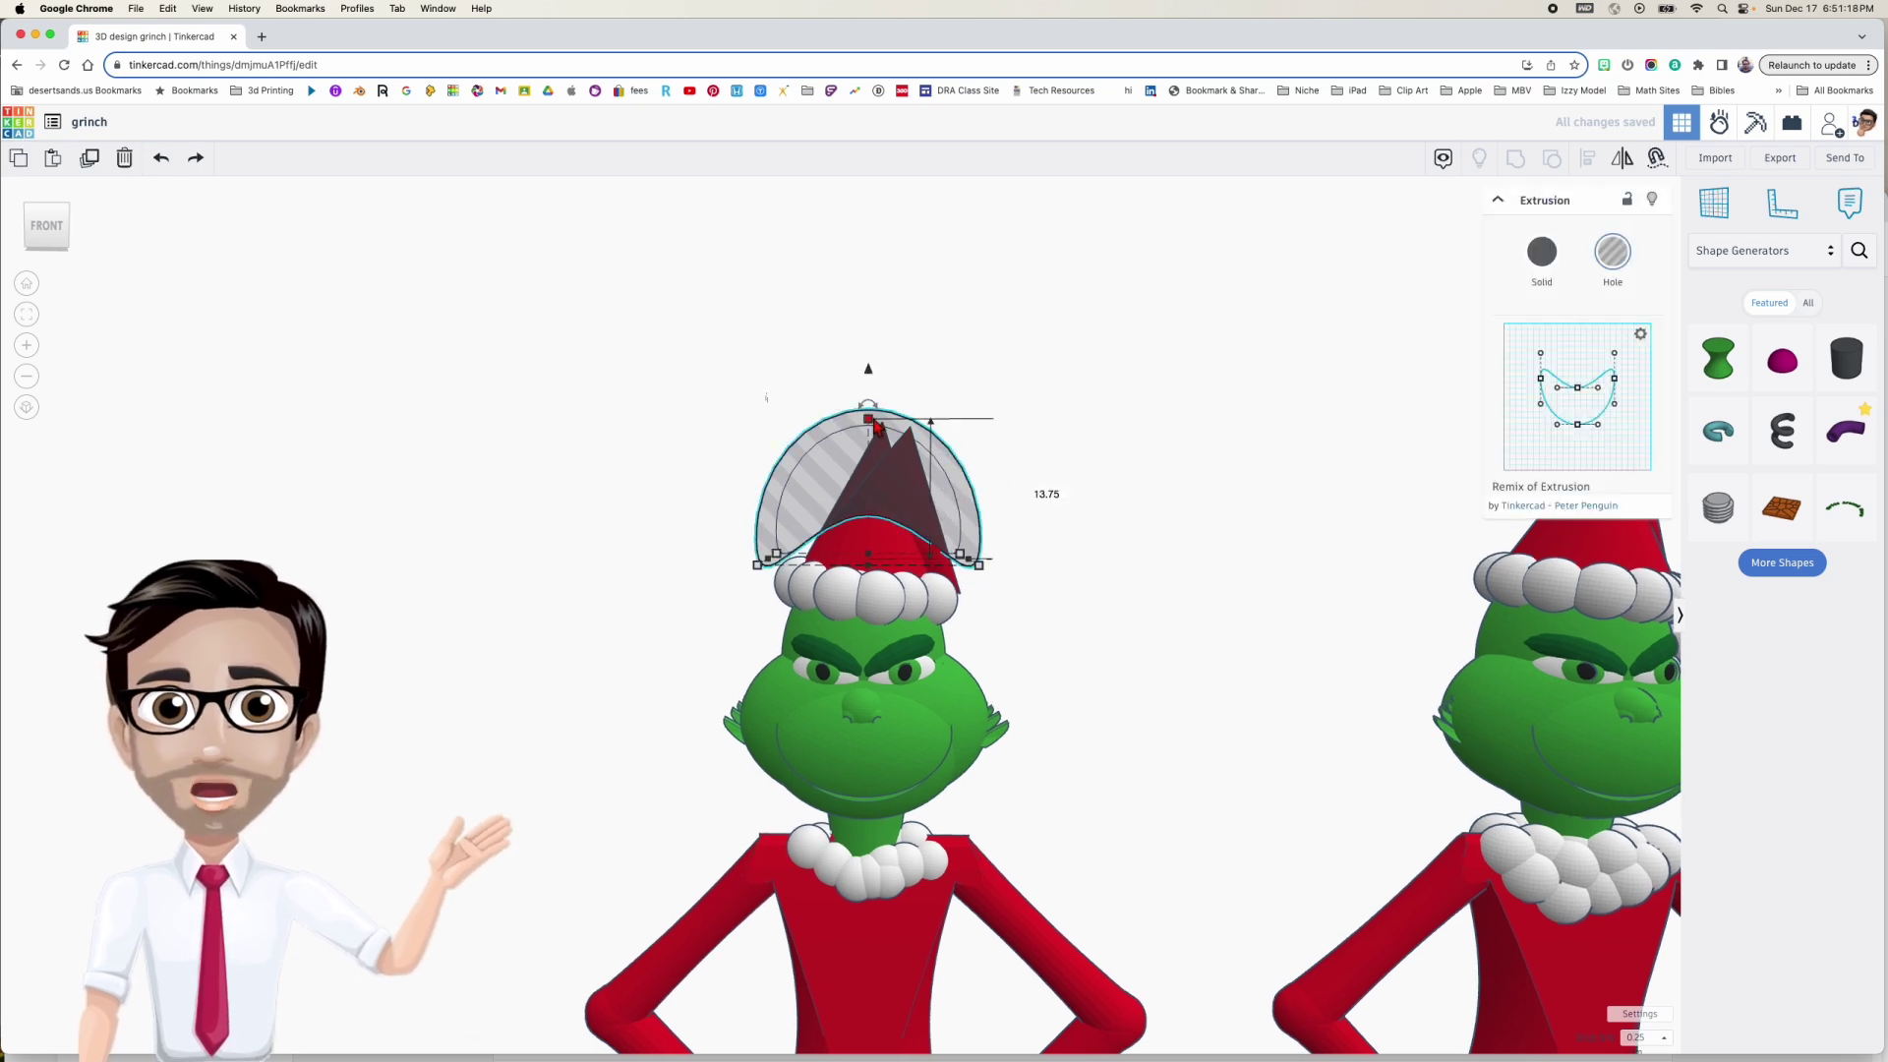
left_click_drag(869, 419, 885, 296)
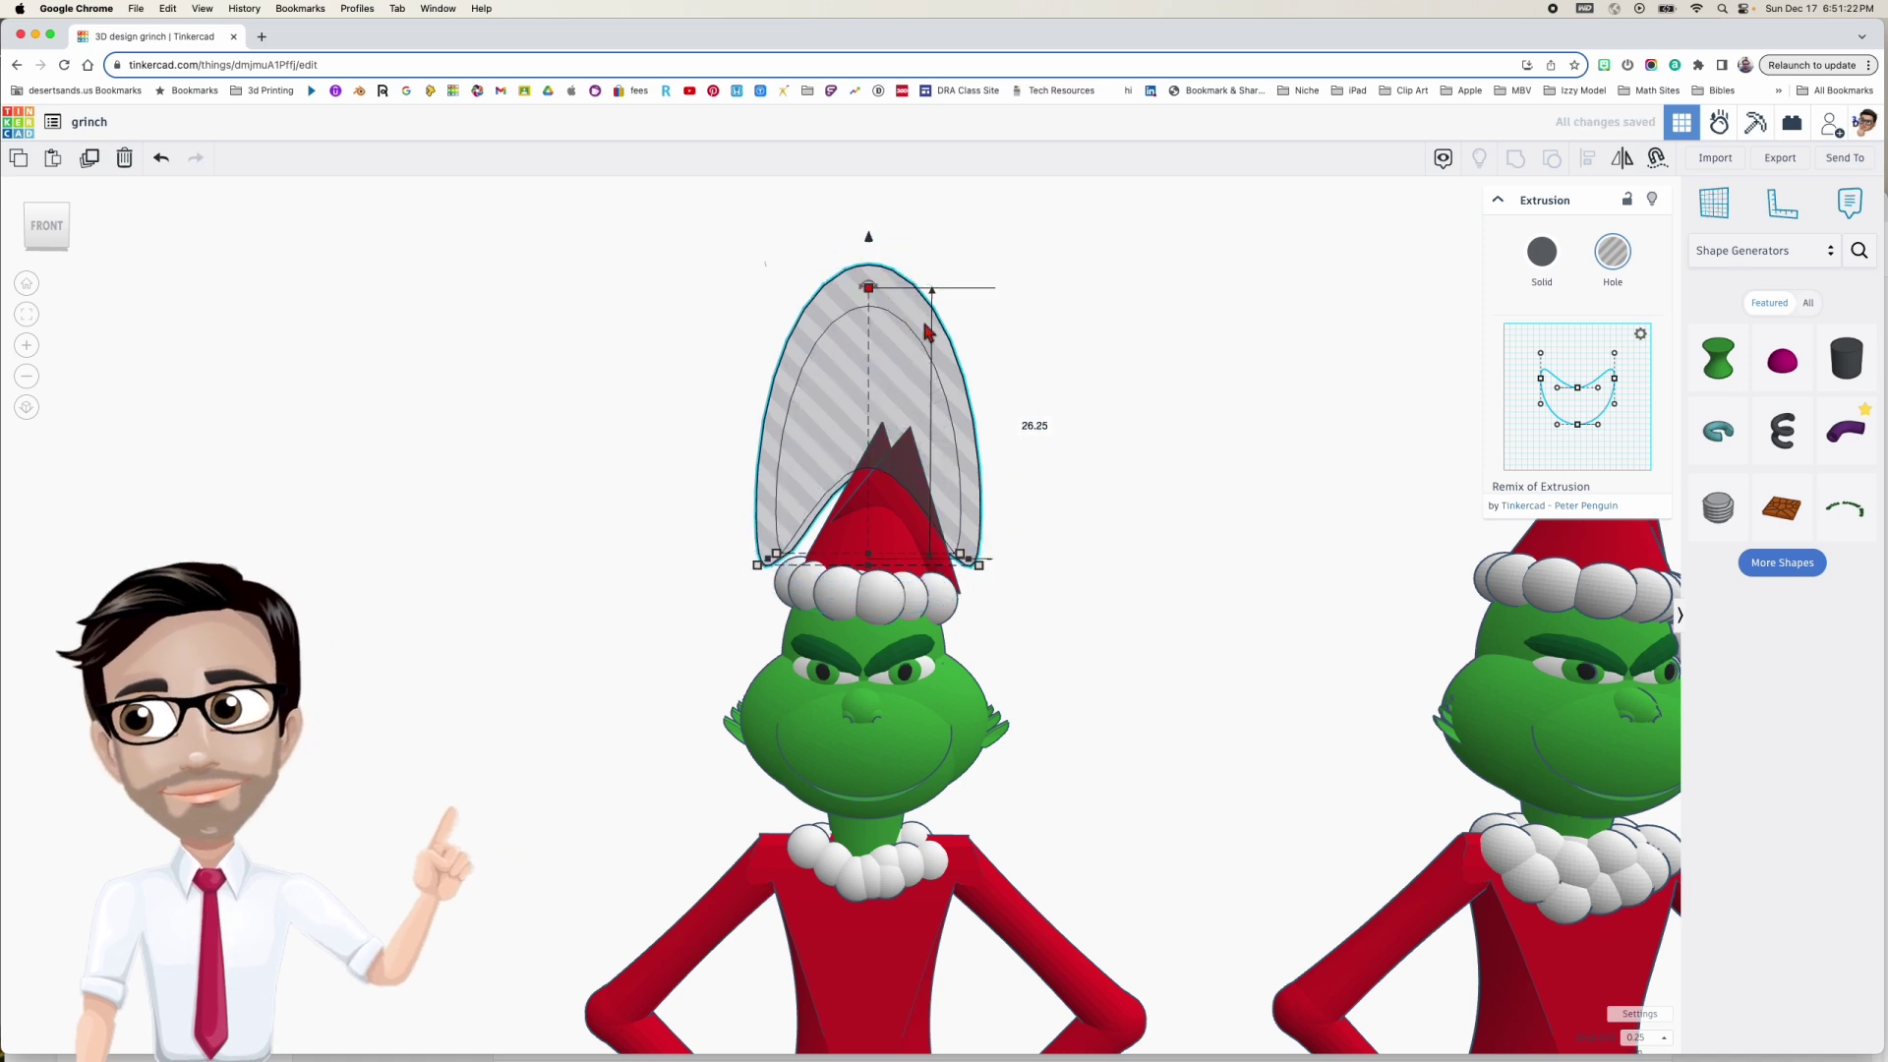
mouse_move(950, 349)
right_mouse_down()
mouse_move(889, 350)
mouse_move(944, 352)
right_mouse_up()
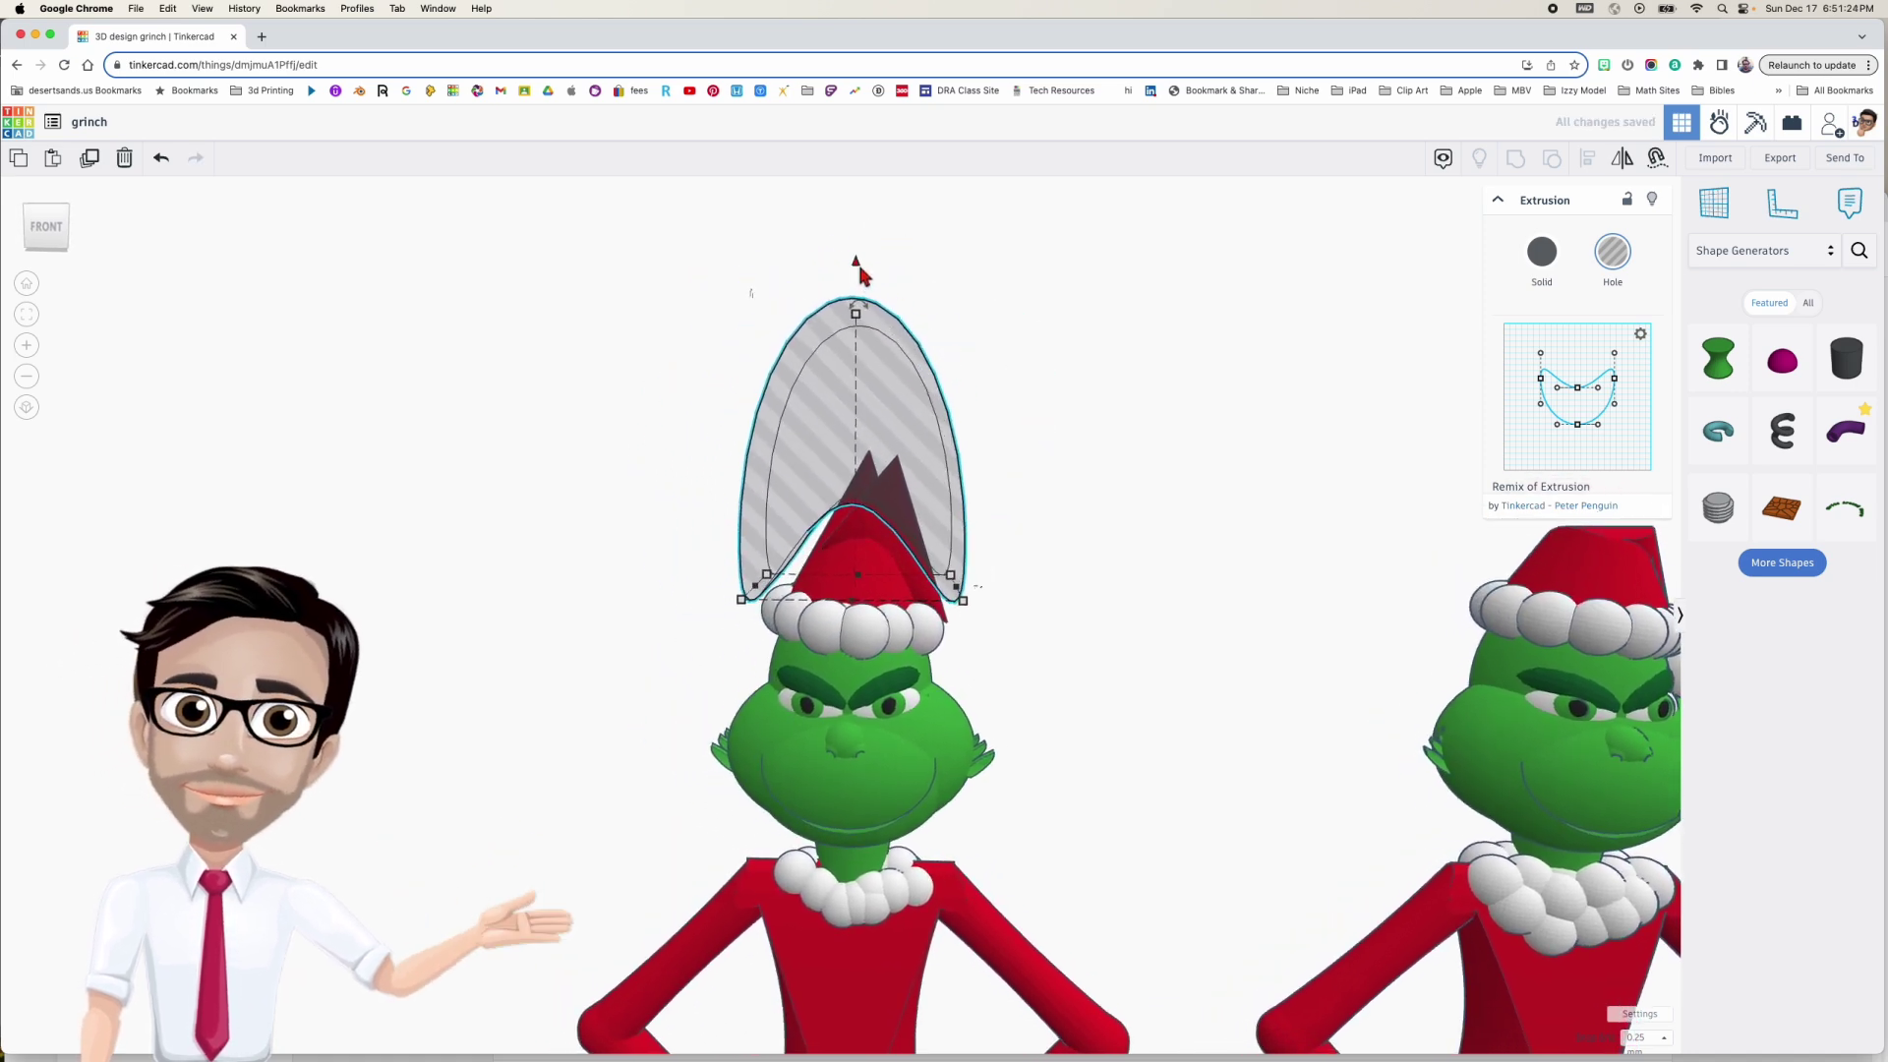
left_click_drag(856, 265, 863, 298)
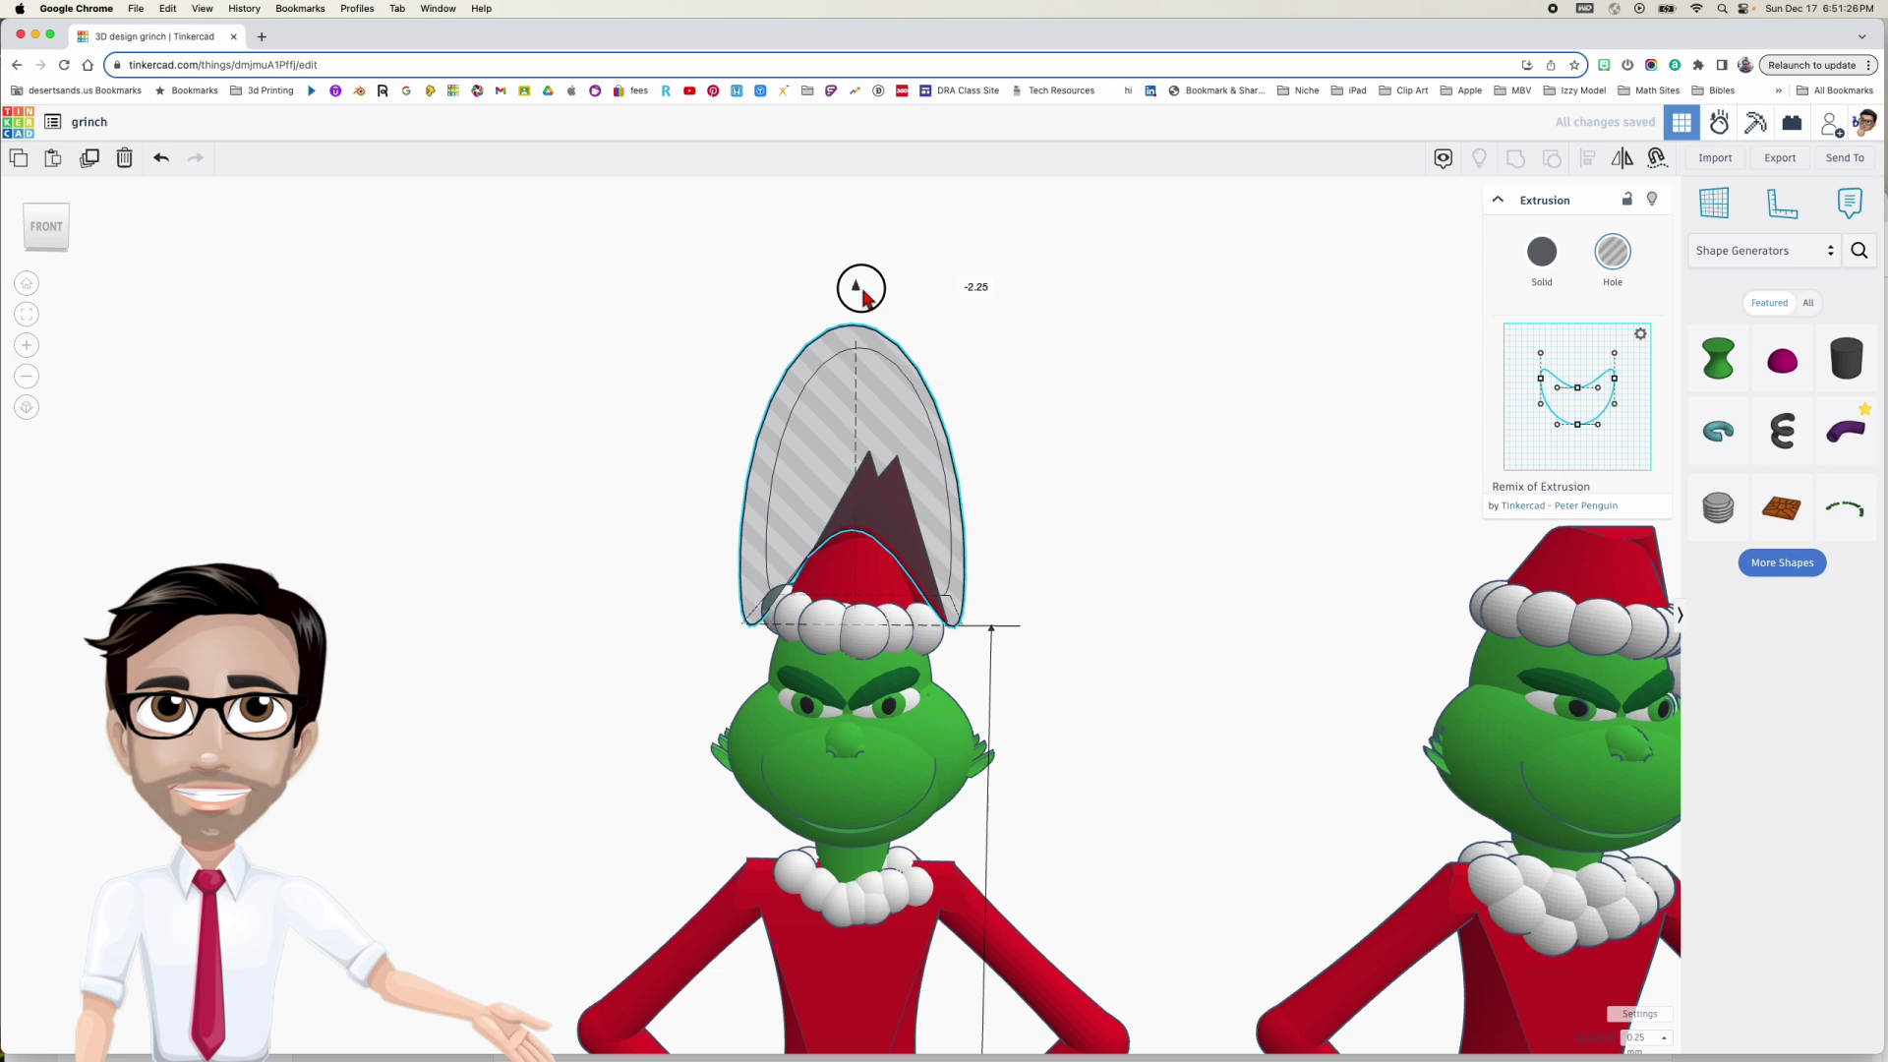
left_click_drag(864, 297, 867, 278)
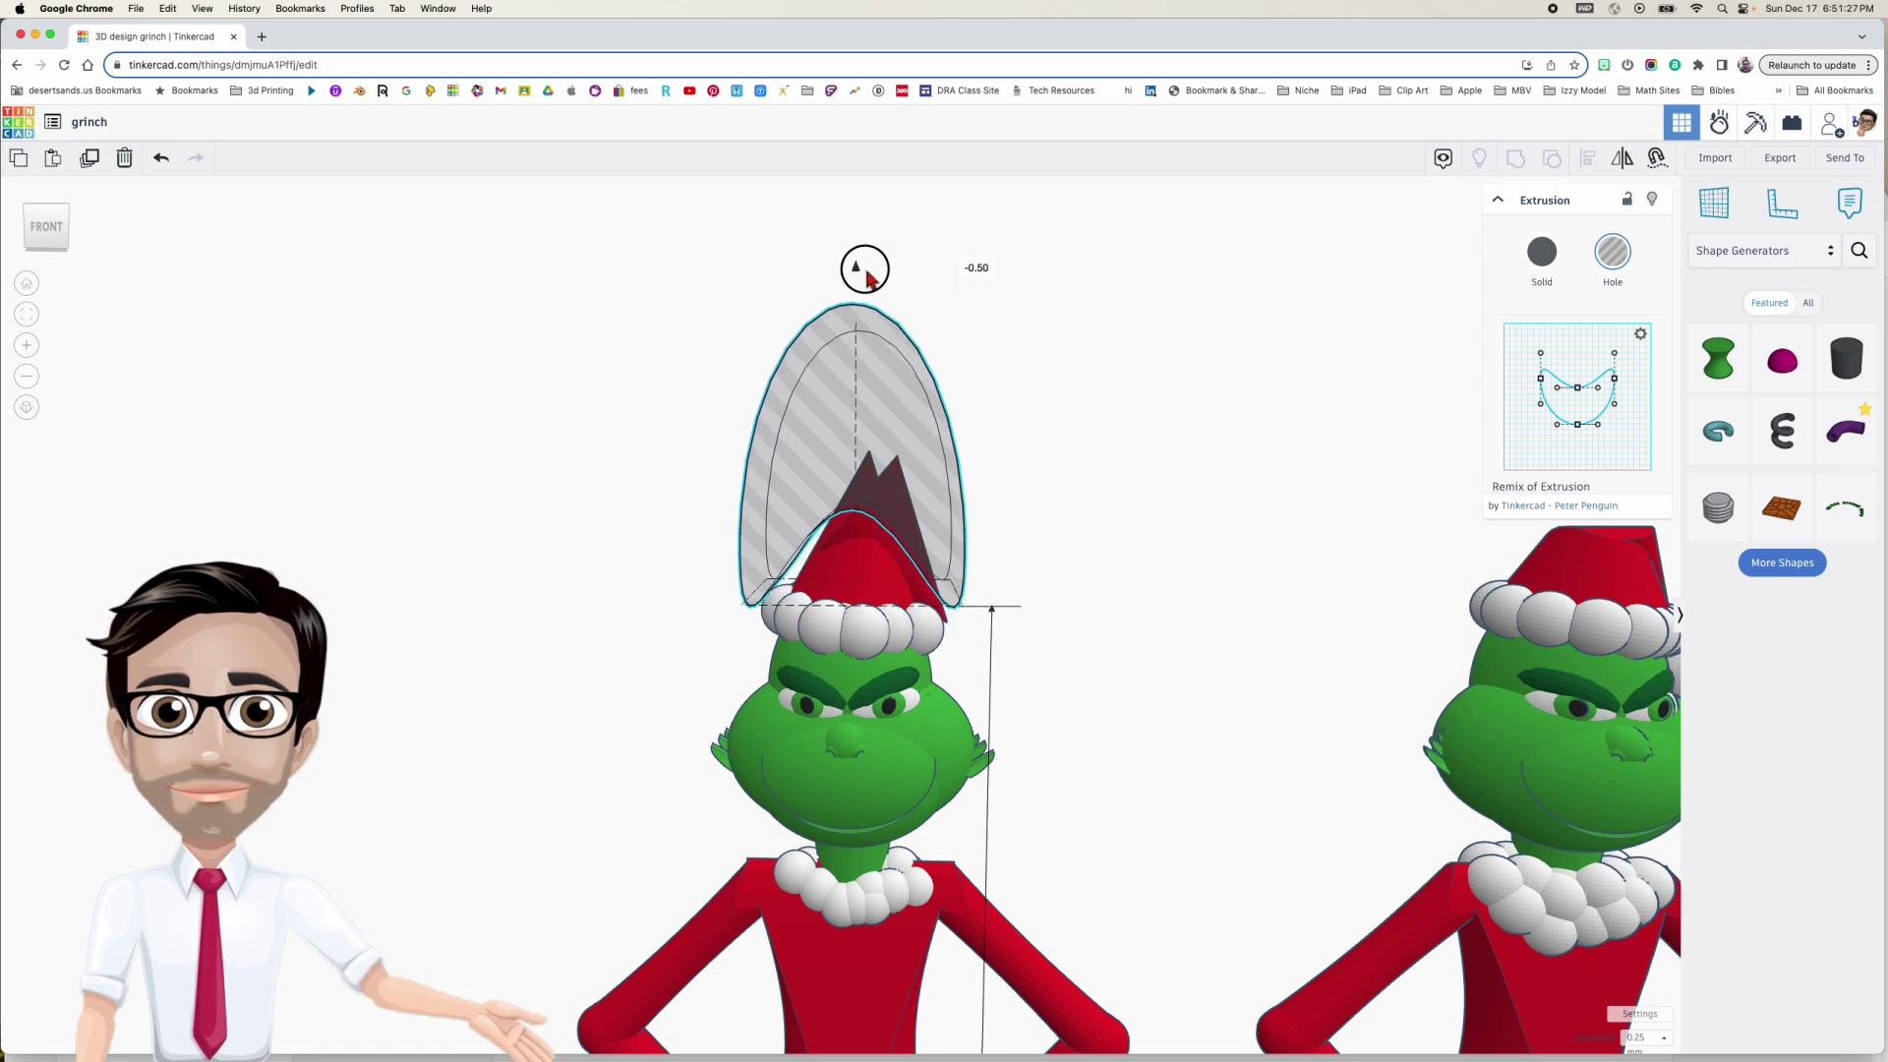
Step: Stretch the cone forming the hat's folded tail taller
left_click(912, 558)
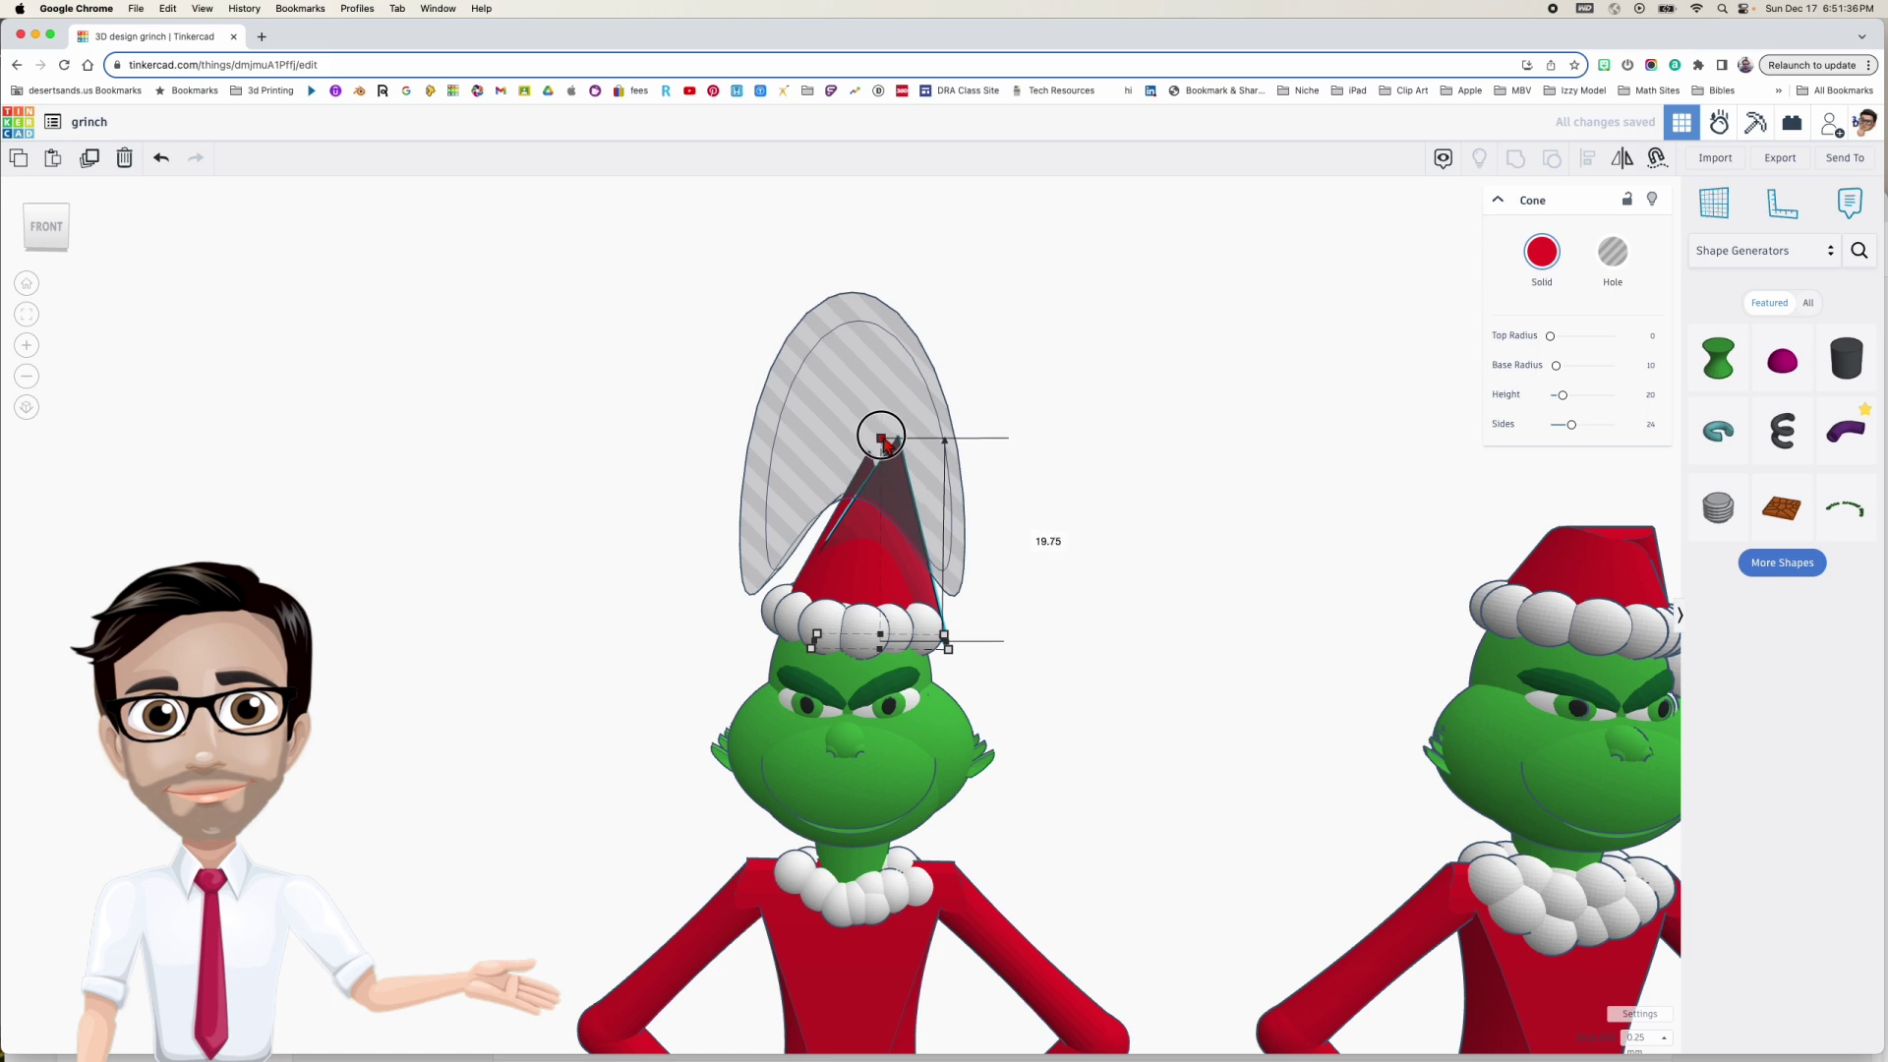
right_click_drag(939, 464, 856, 476)
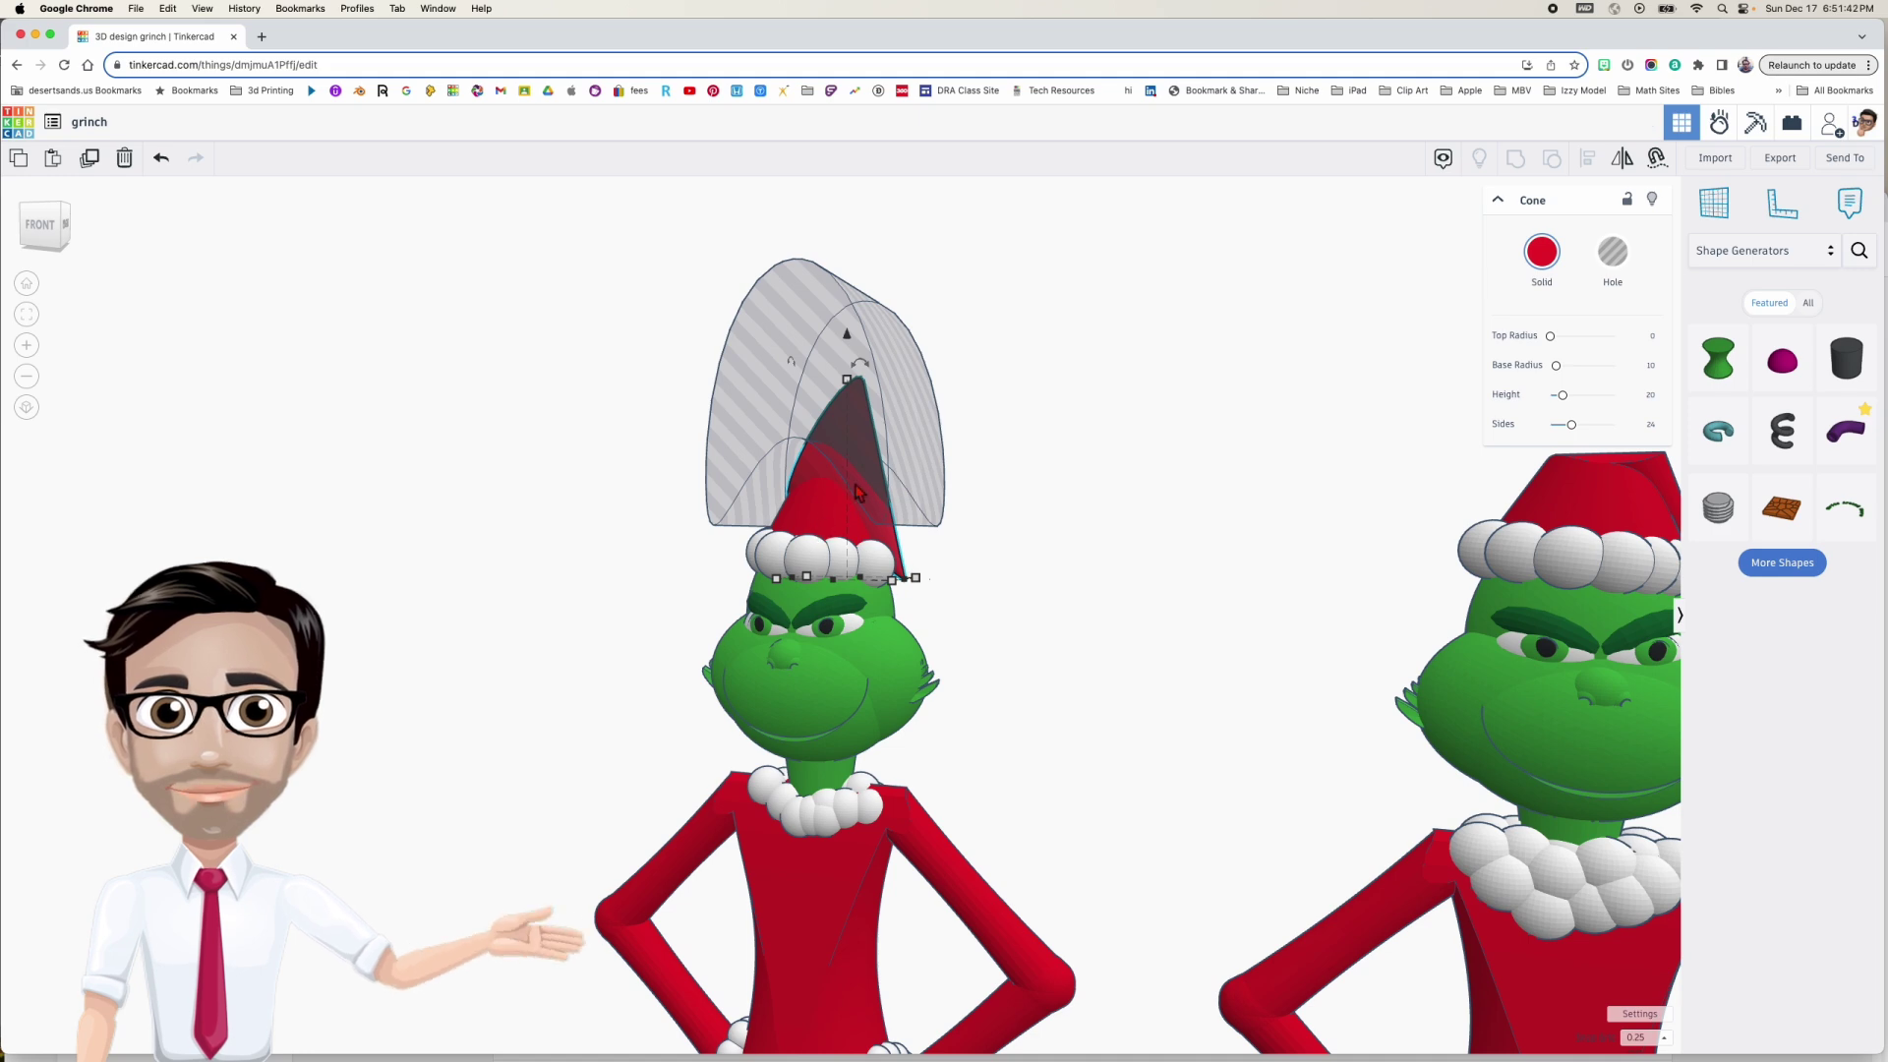
right_click_drag(904, 486, 1019, 502)
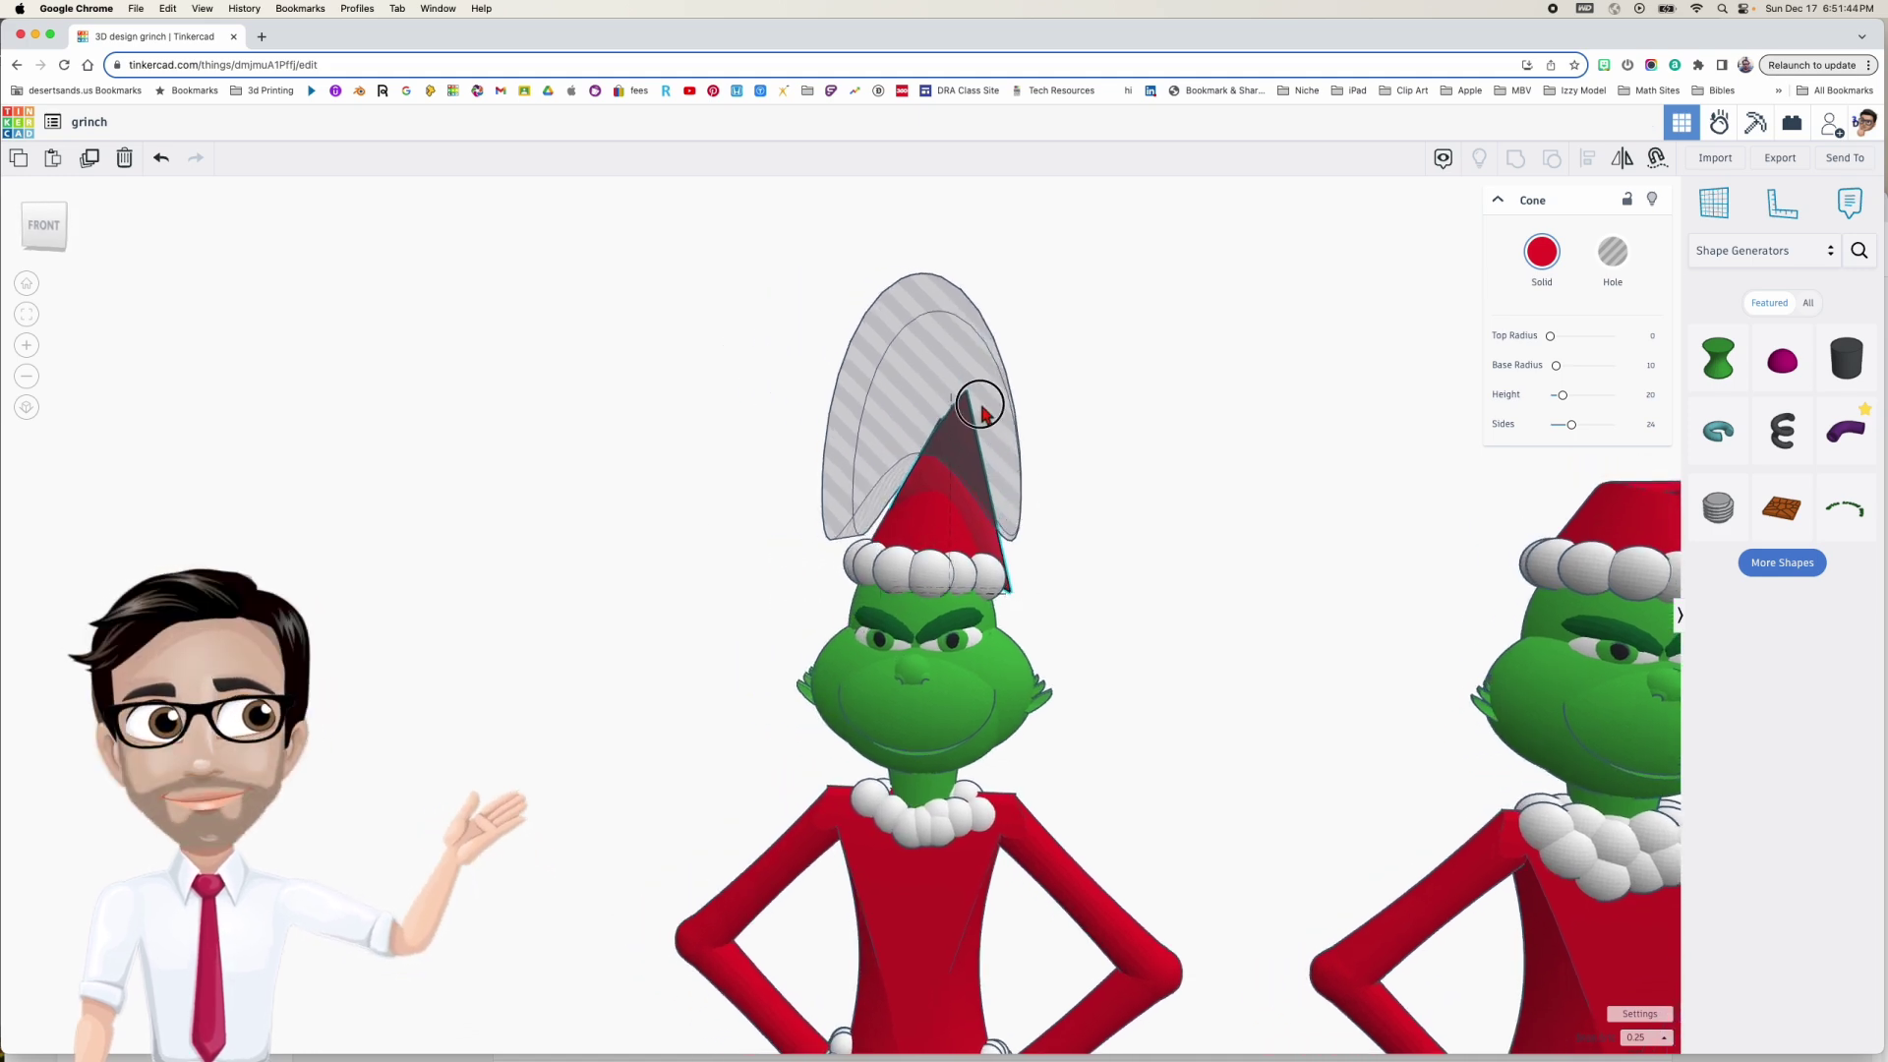
Step: Lower the crescent hole 3.5 mm over the hat
left_click(964, 346)
left_click_drag(932, 254, 938, 278)
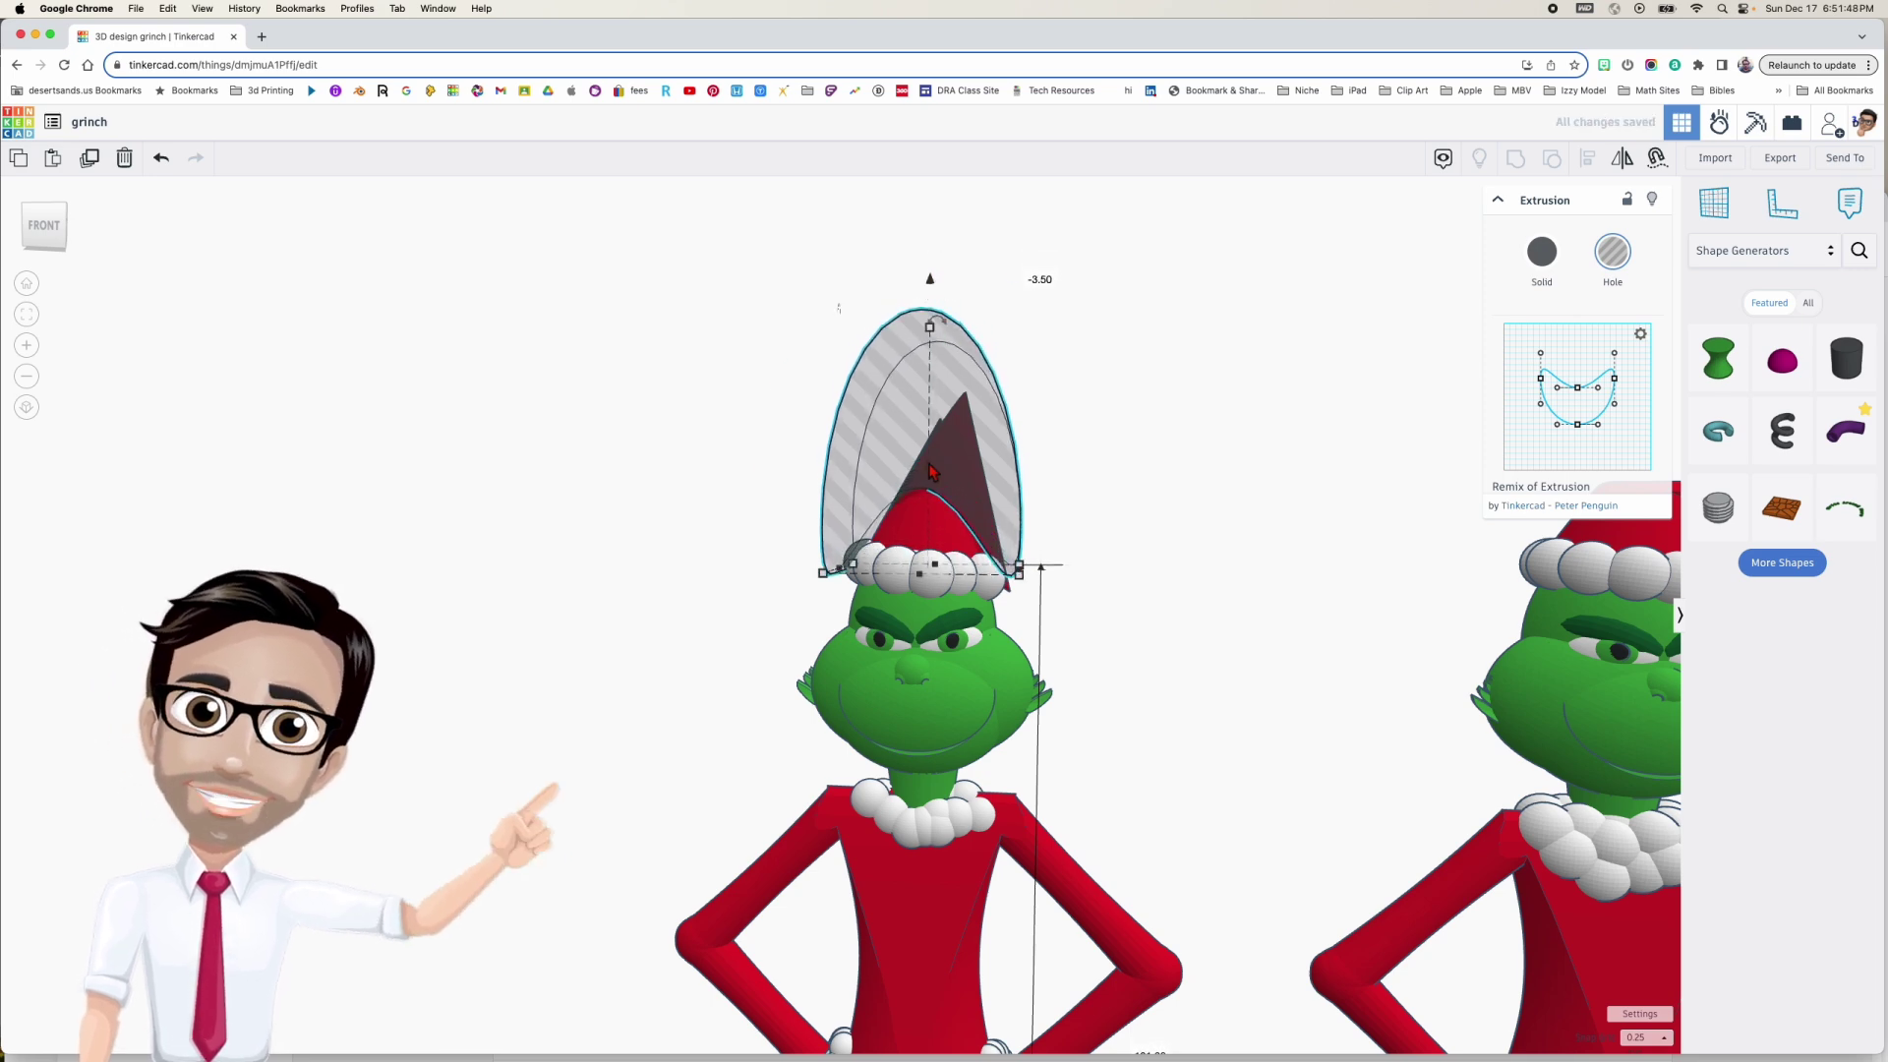
Step: Resize the crescent hole's base to 24.75 by 15.75 mm and nudge it four steps left over the hat
scroll(929, 463, "up", 4)
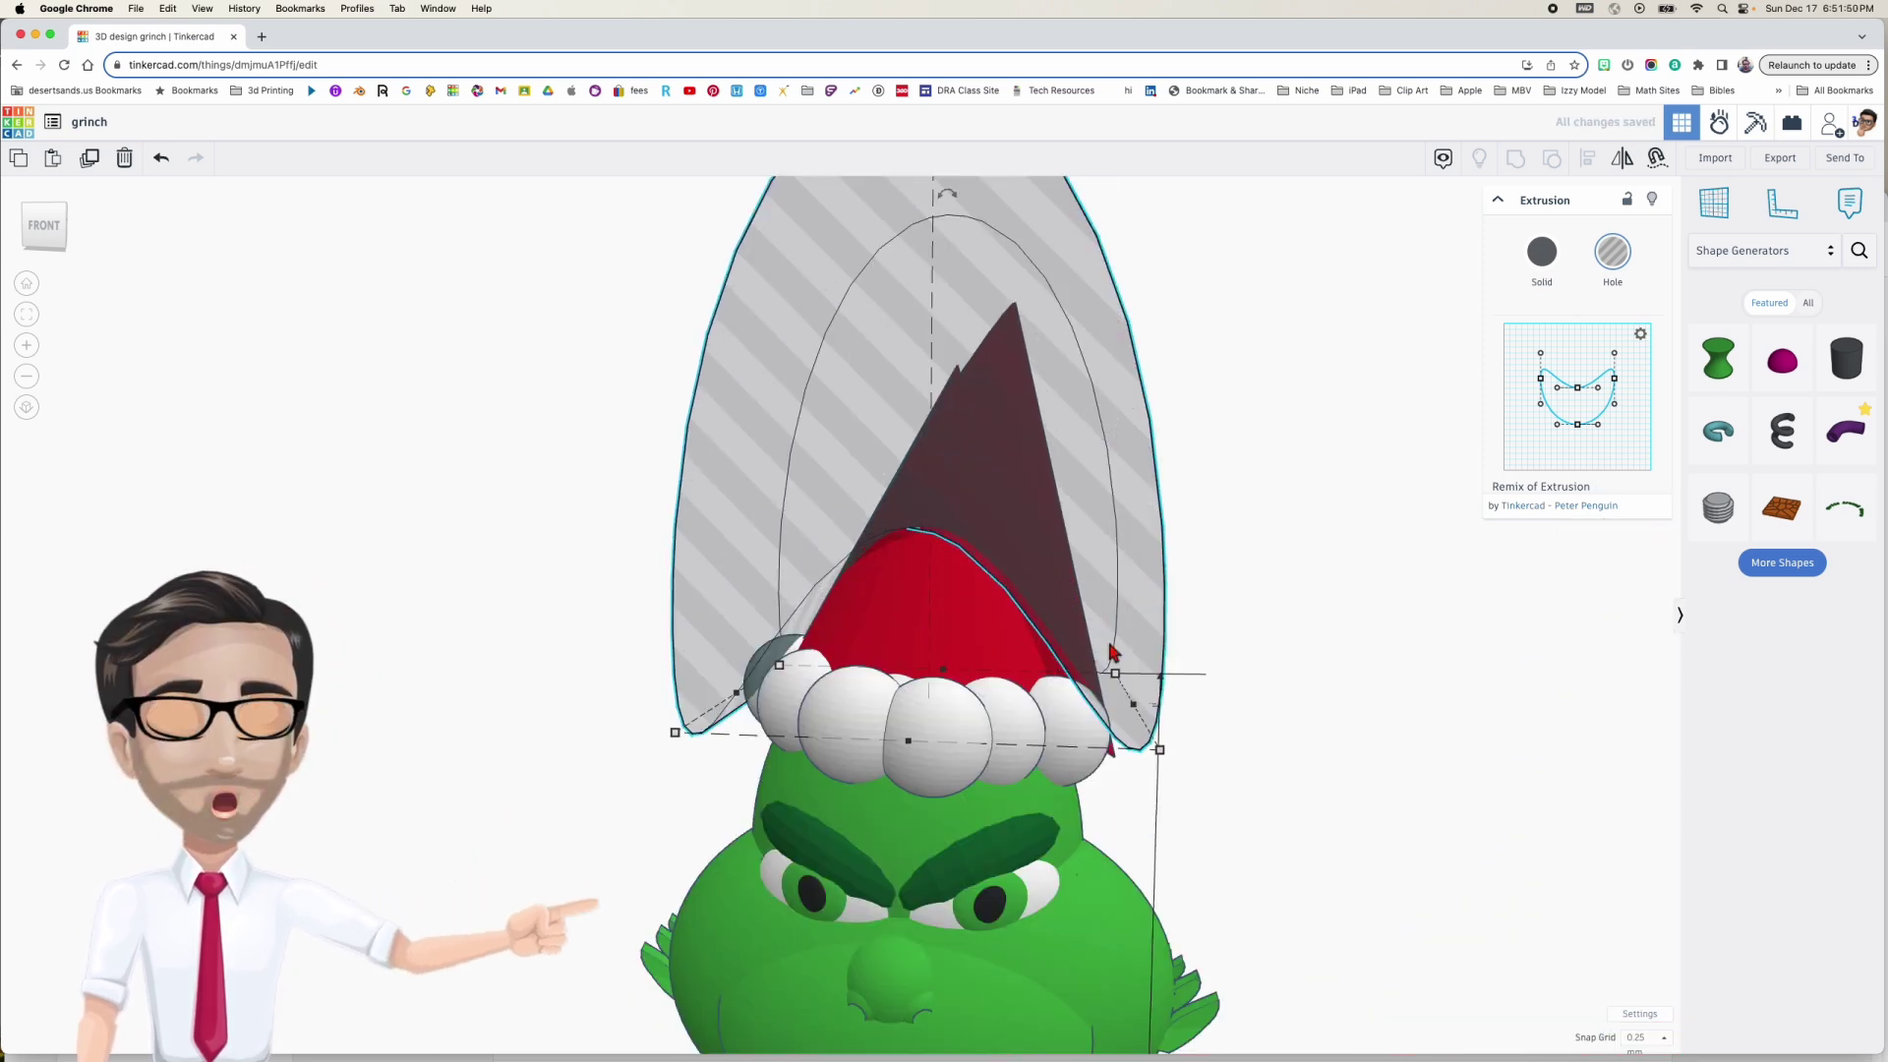
left_click_drag(1169, 755, 1265, 740)
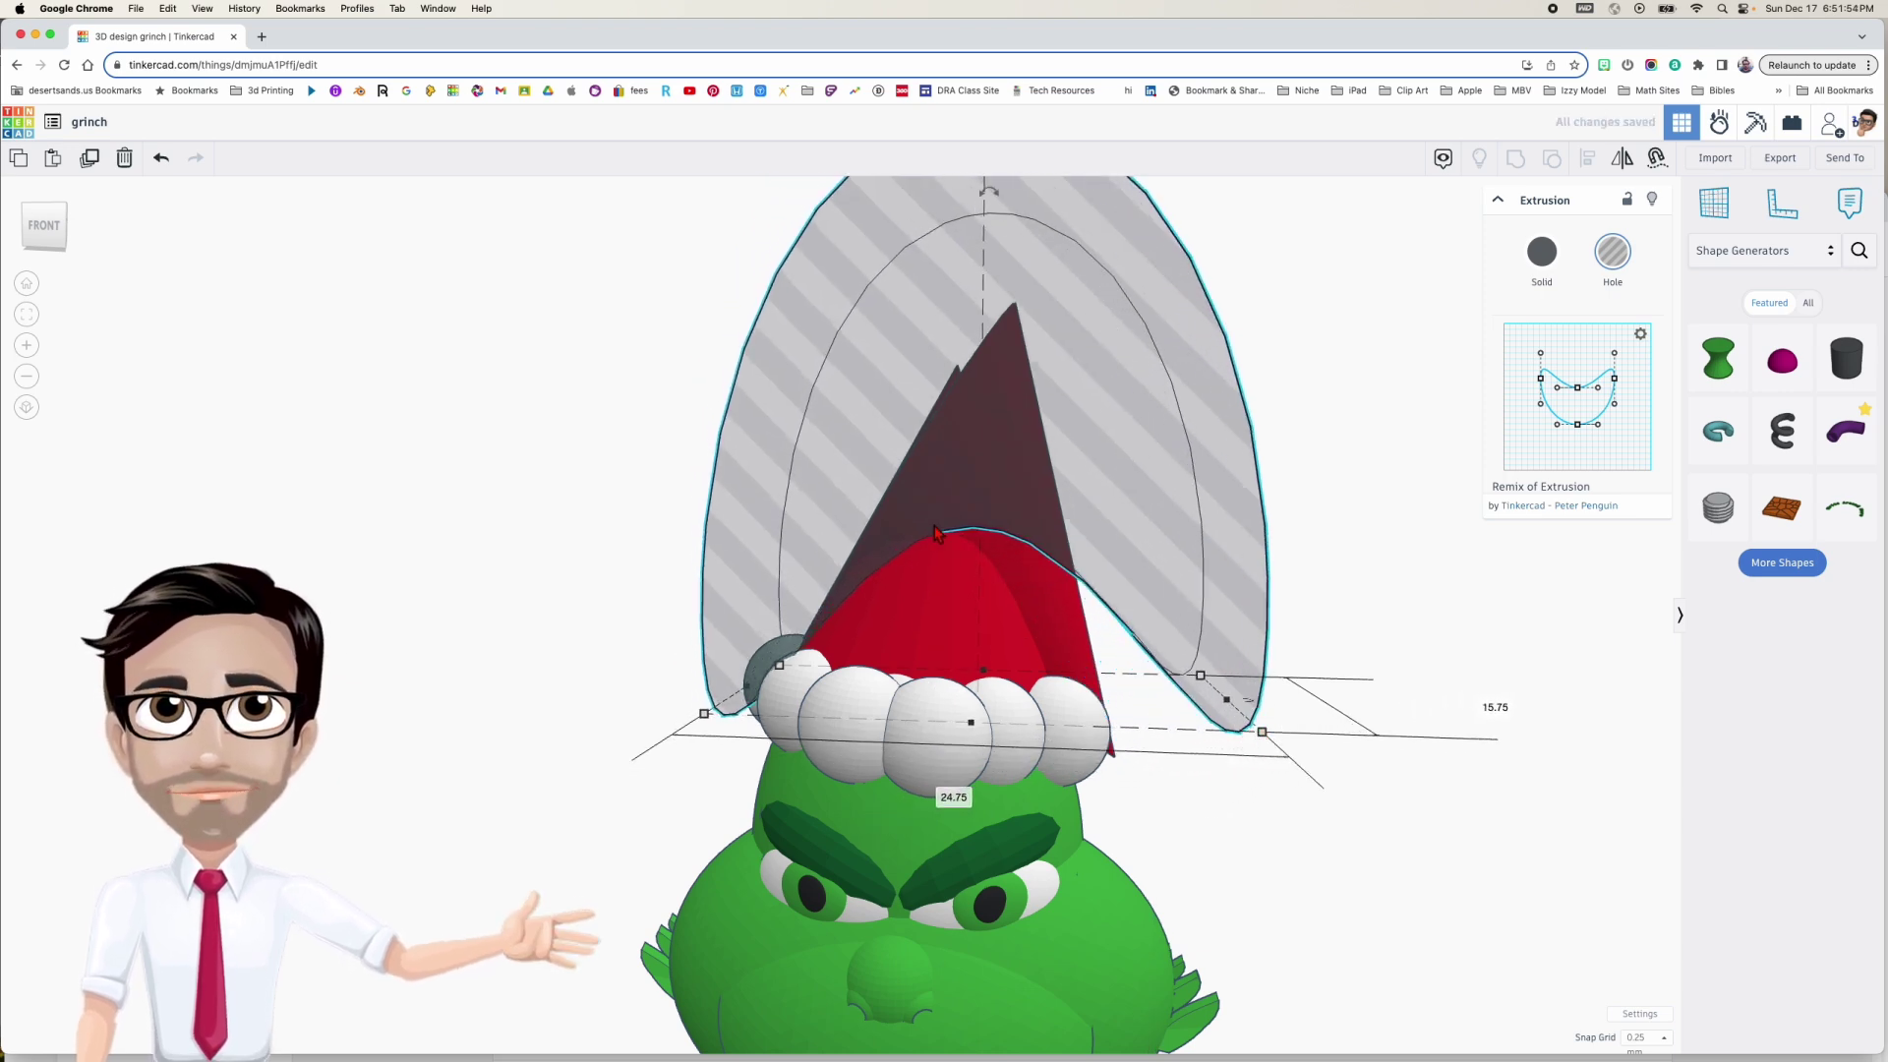
key("Left")
key("Left")
key("Left")
key("Left")
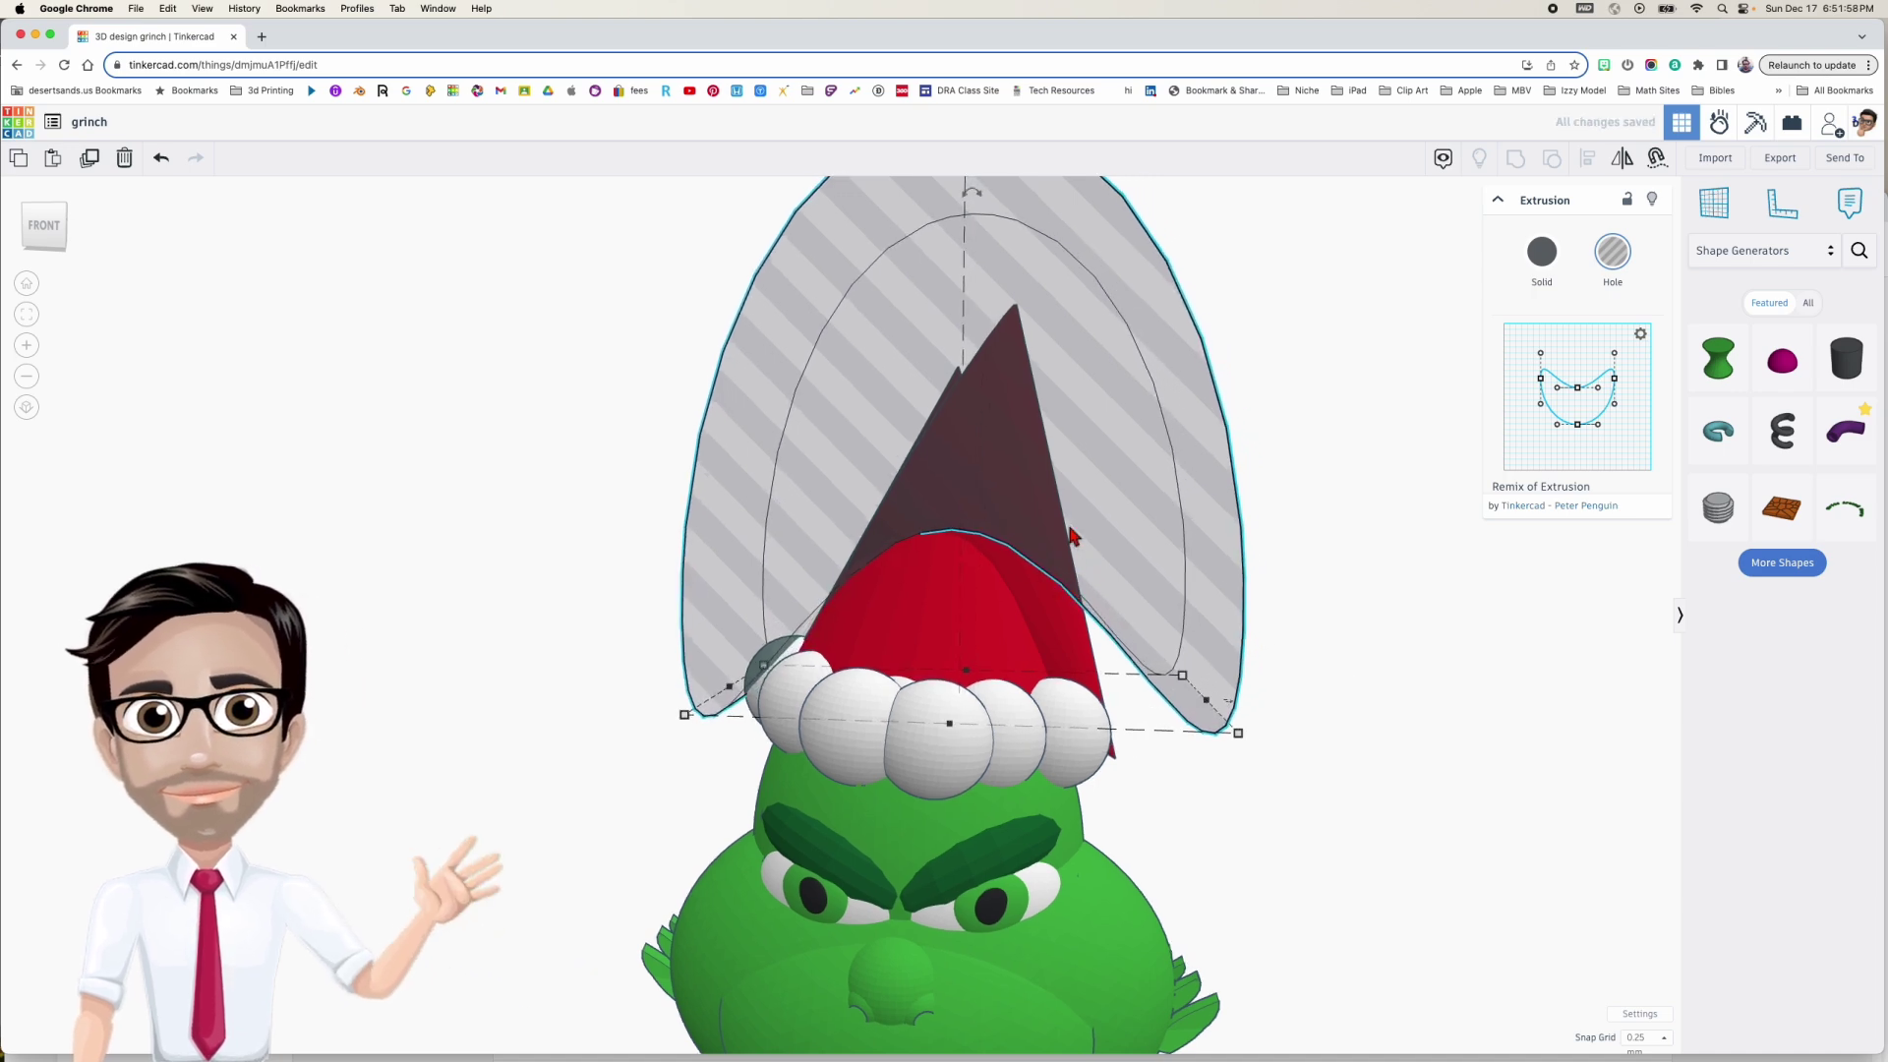
Step: Group the crescent hole with the hat's cone and folded tail to cut the hat into a rounded shape
right_click_drag(1069, 580, 1319, 578)
right_click_drag(1185, 588, 1296, 592)
left_click_drag(1353, 557, 833, 596)
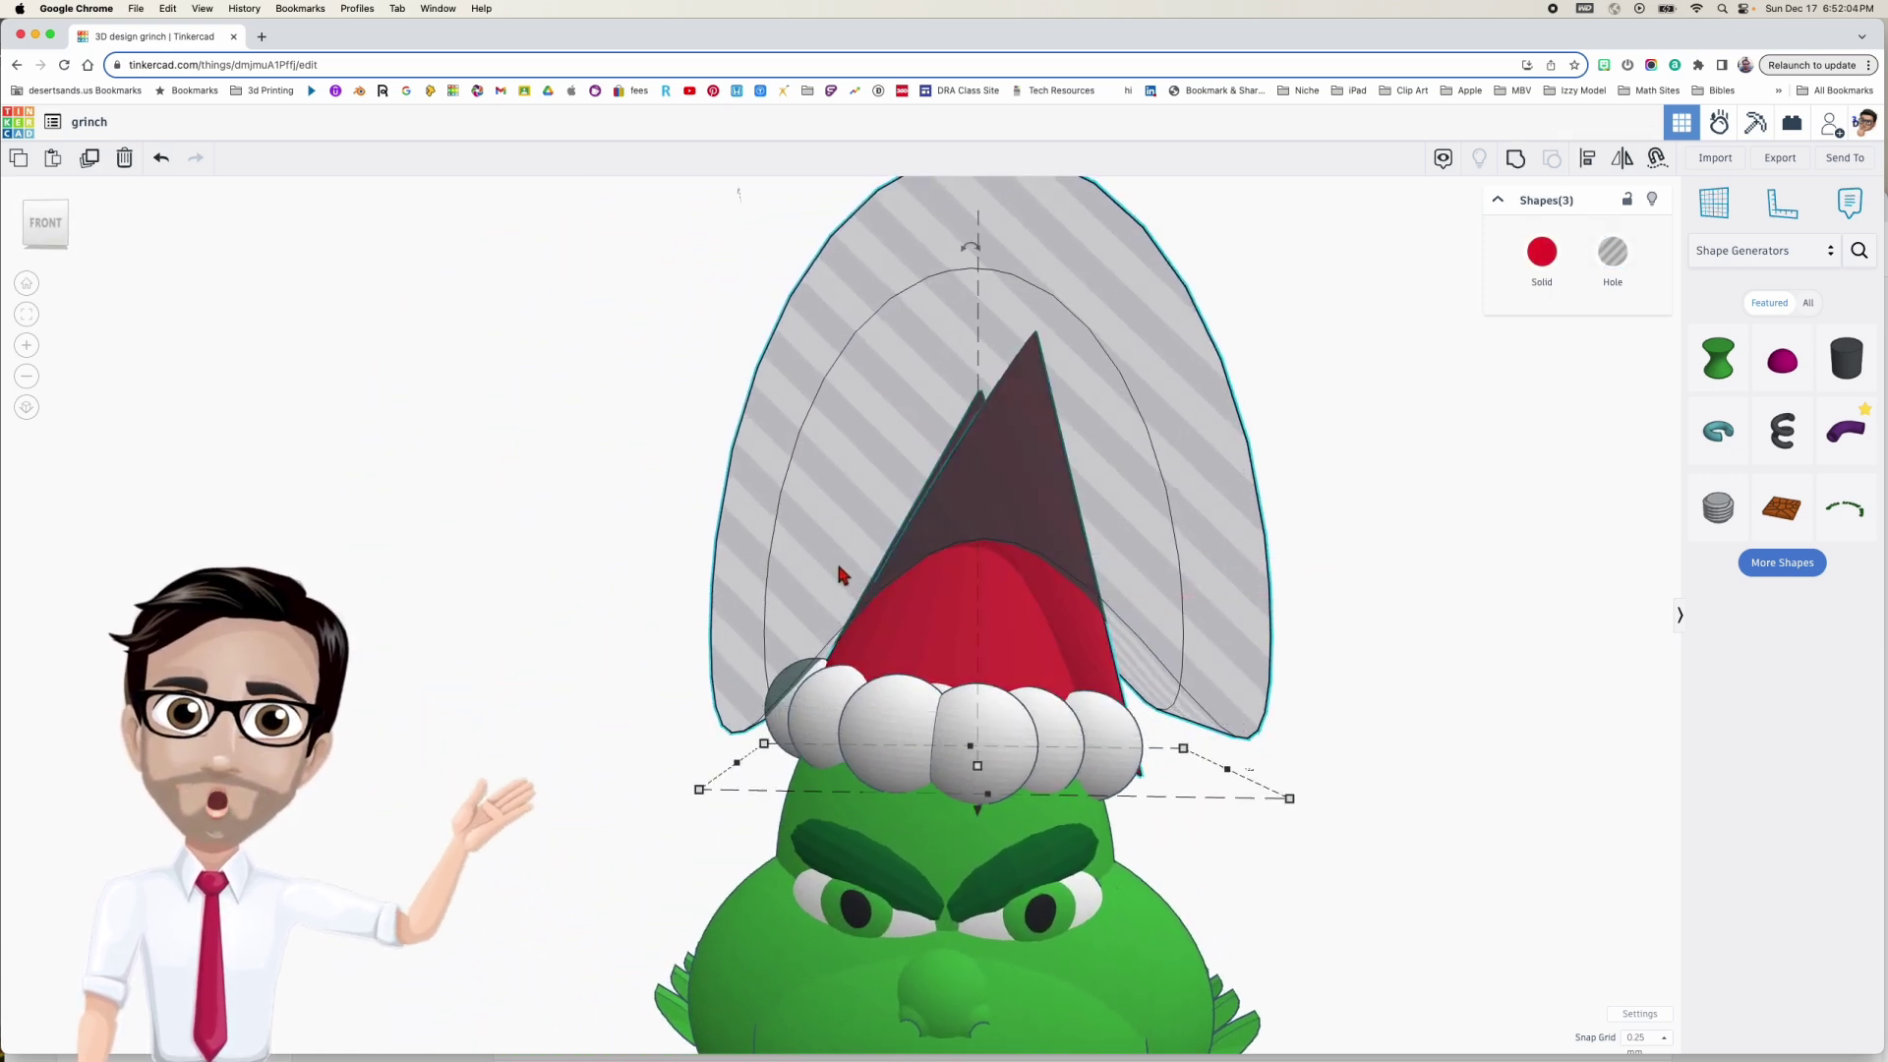
key("super+g")
Step: Lower the white pom-pom sphere 1.5 mm beneath the hat's tail tip and enlarge it proportionally
scroll(926, 626, "down", 5)
right_click_drag(959, 637, 910, 526)
scroll(999, 533, "down", 5)
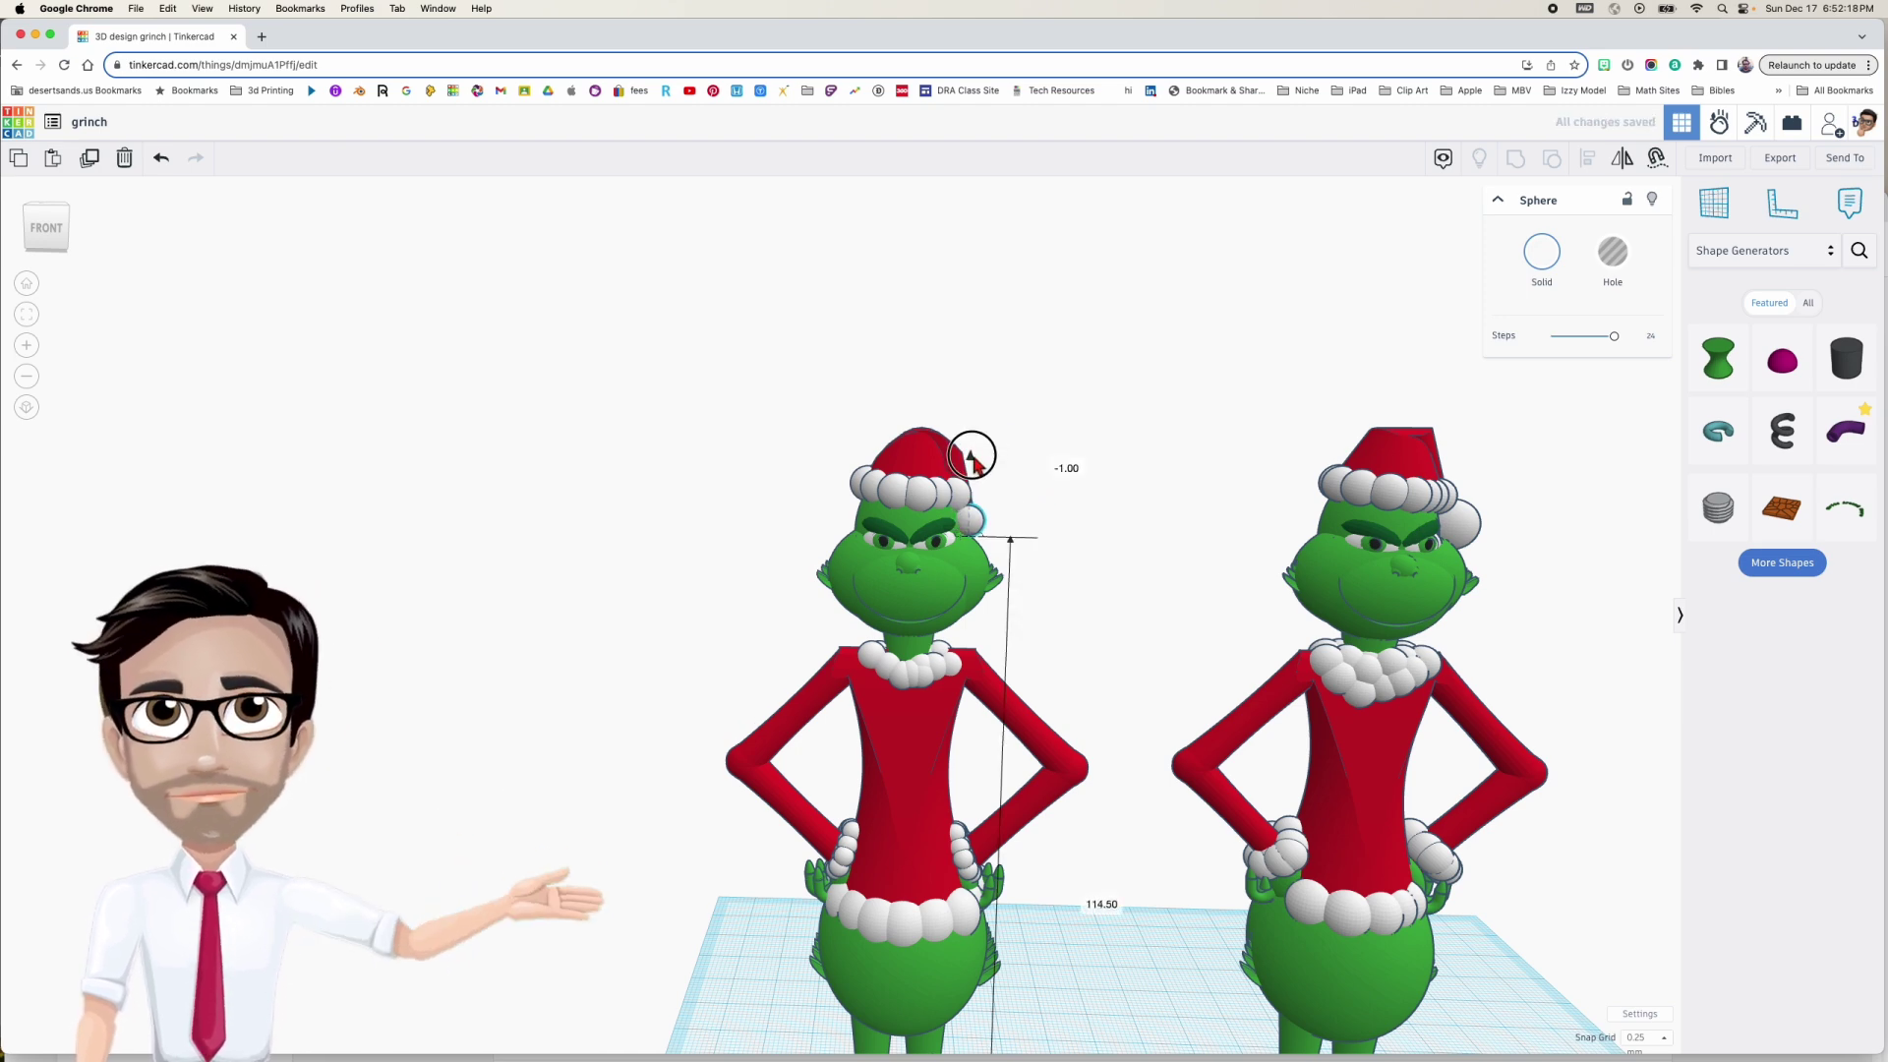
scroll(973, 506, "up", 5)
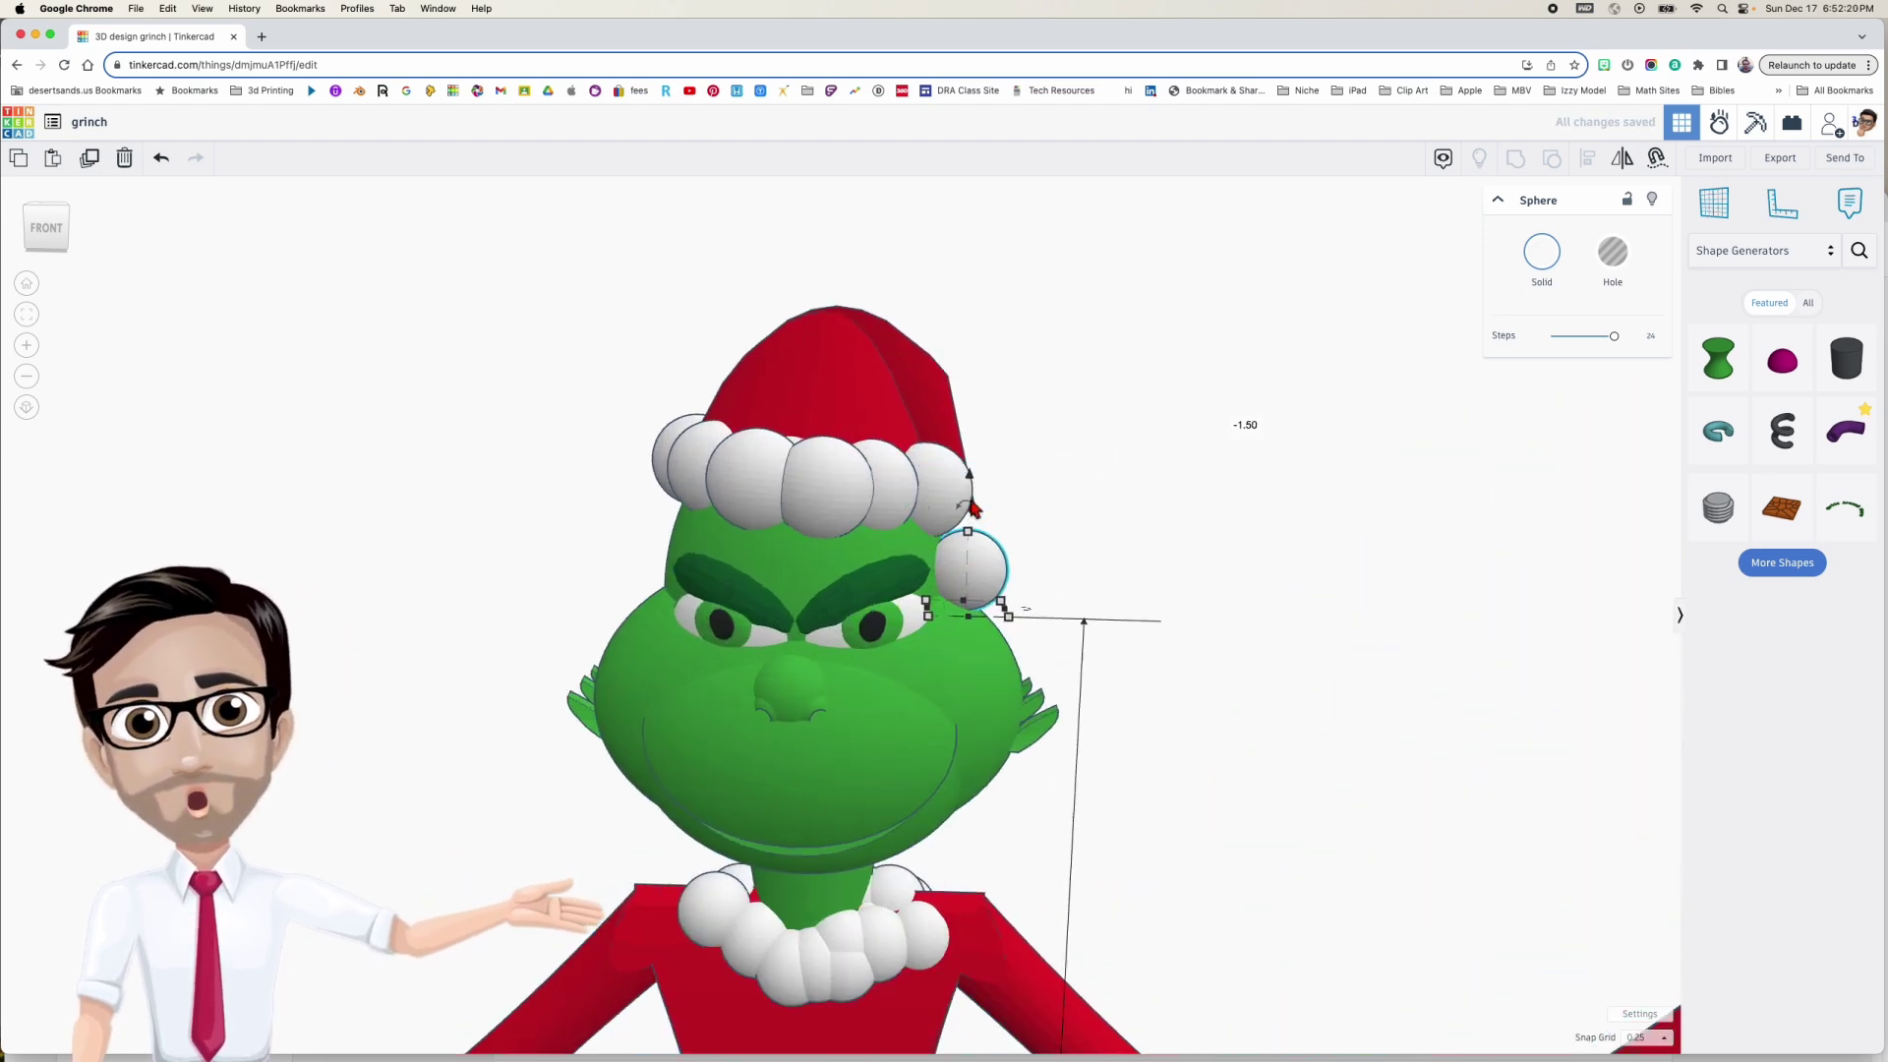
scroll(986, 546, "up", 5)
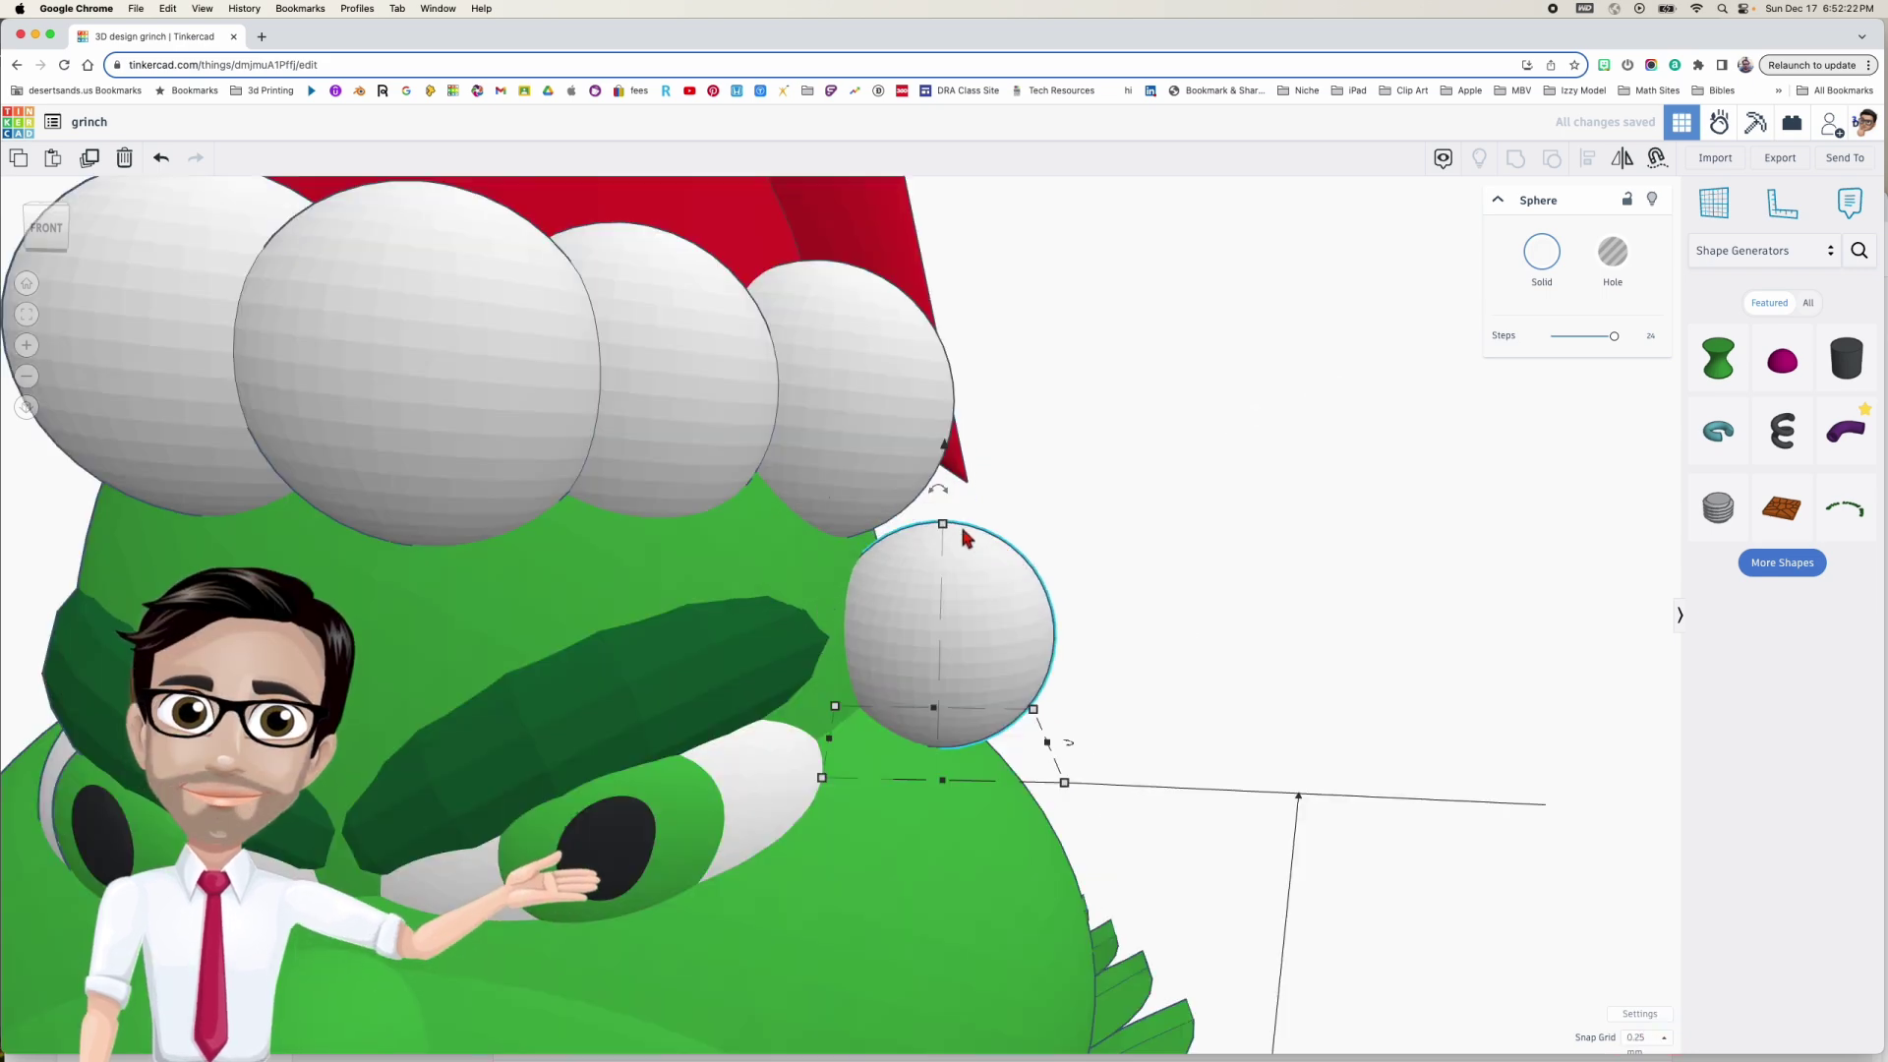
left_click_drag(943, 526, 948, 470, "shift")
Step: Nudge the pom-pom sphere three steps toward the back of the head so it sits under the tail tip
right_click_drag(972, 517, 708, 595)
middle_click_drag(605, 610, 1048, 551)
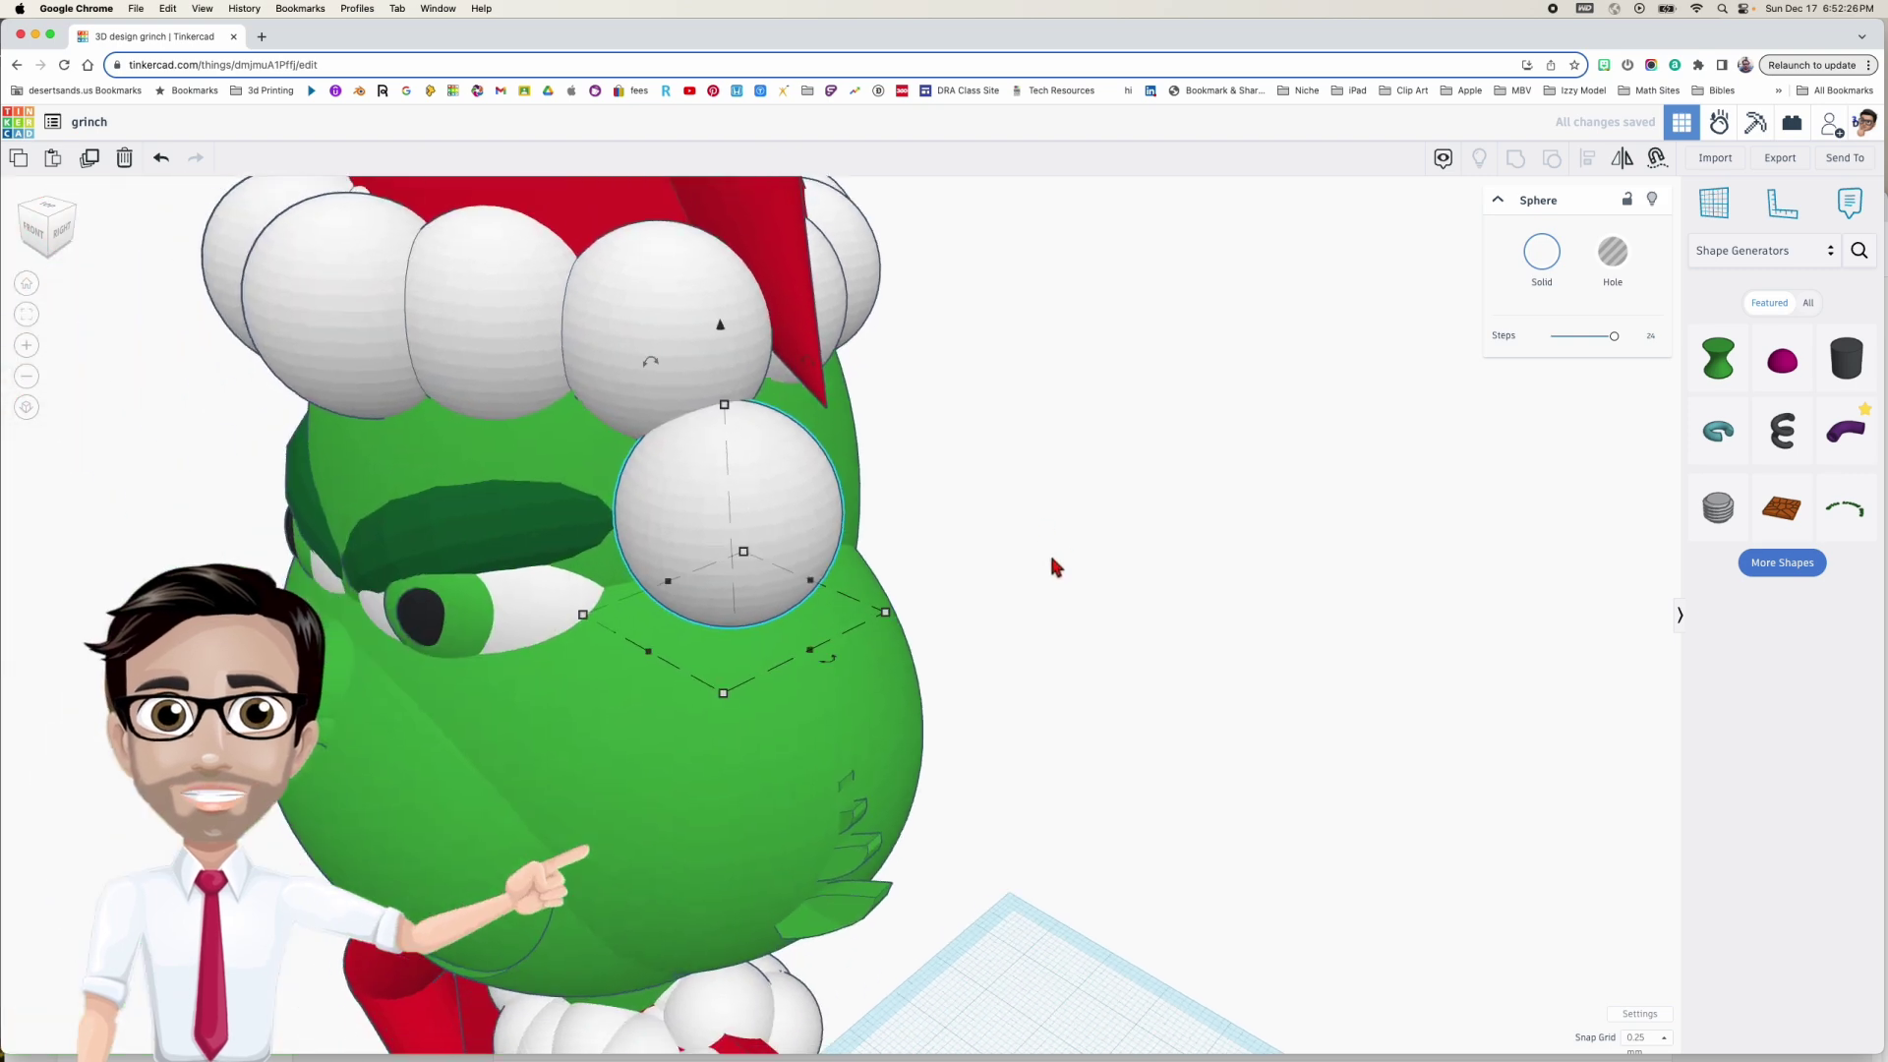
right_click_drag(1048, 551, 739, 576)
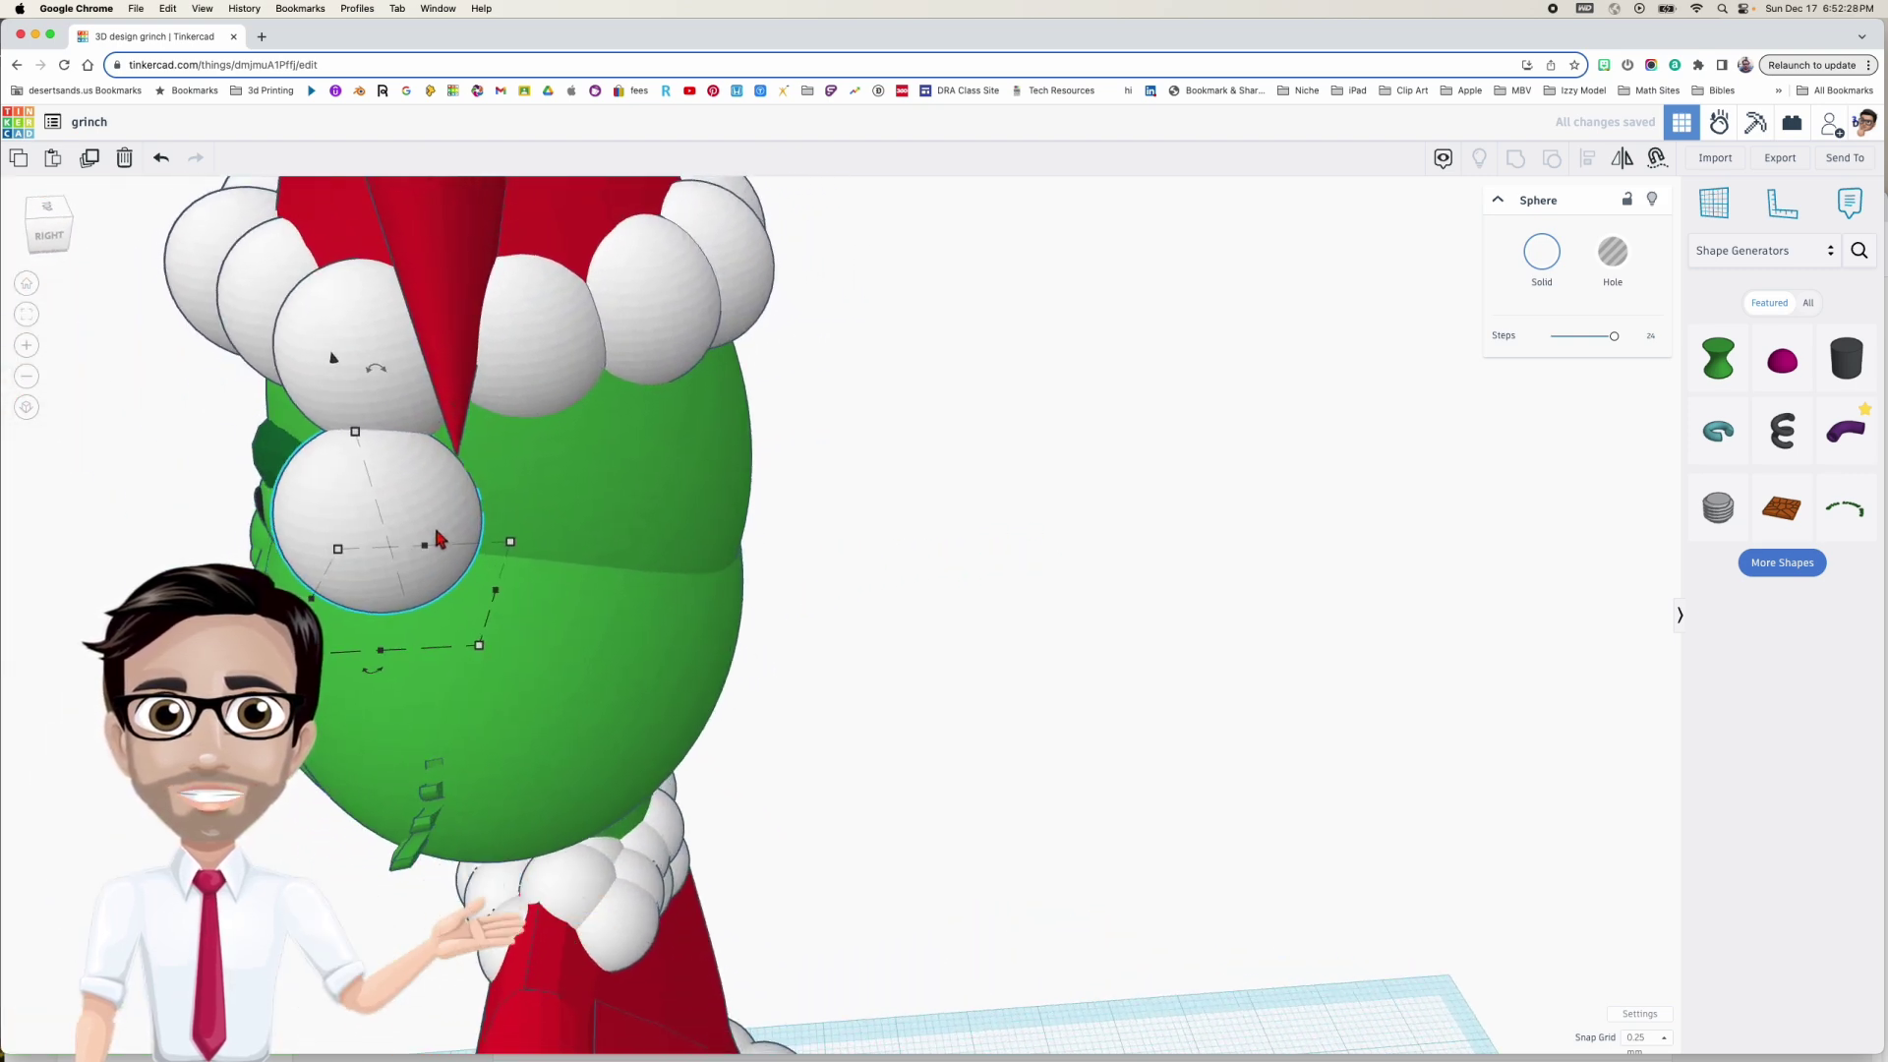
key("Right")
key("Right")
key("Right")
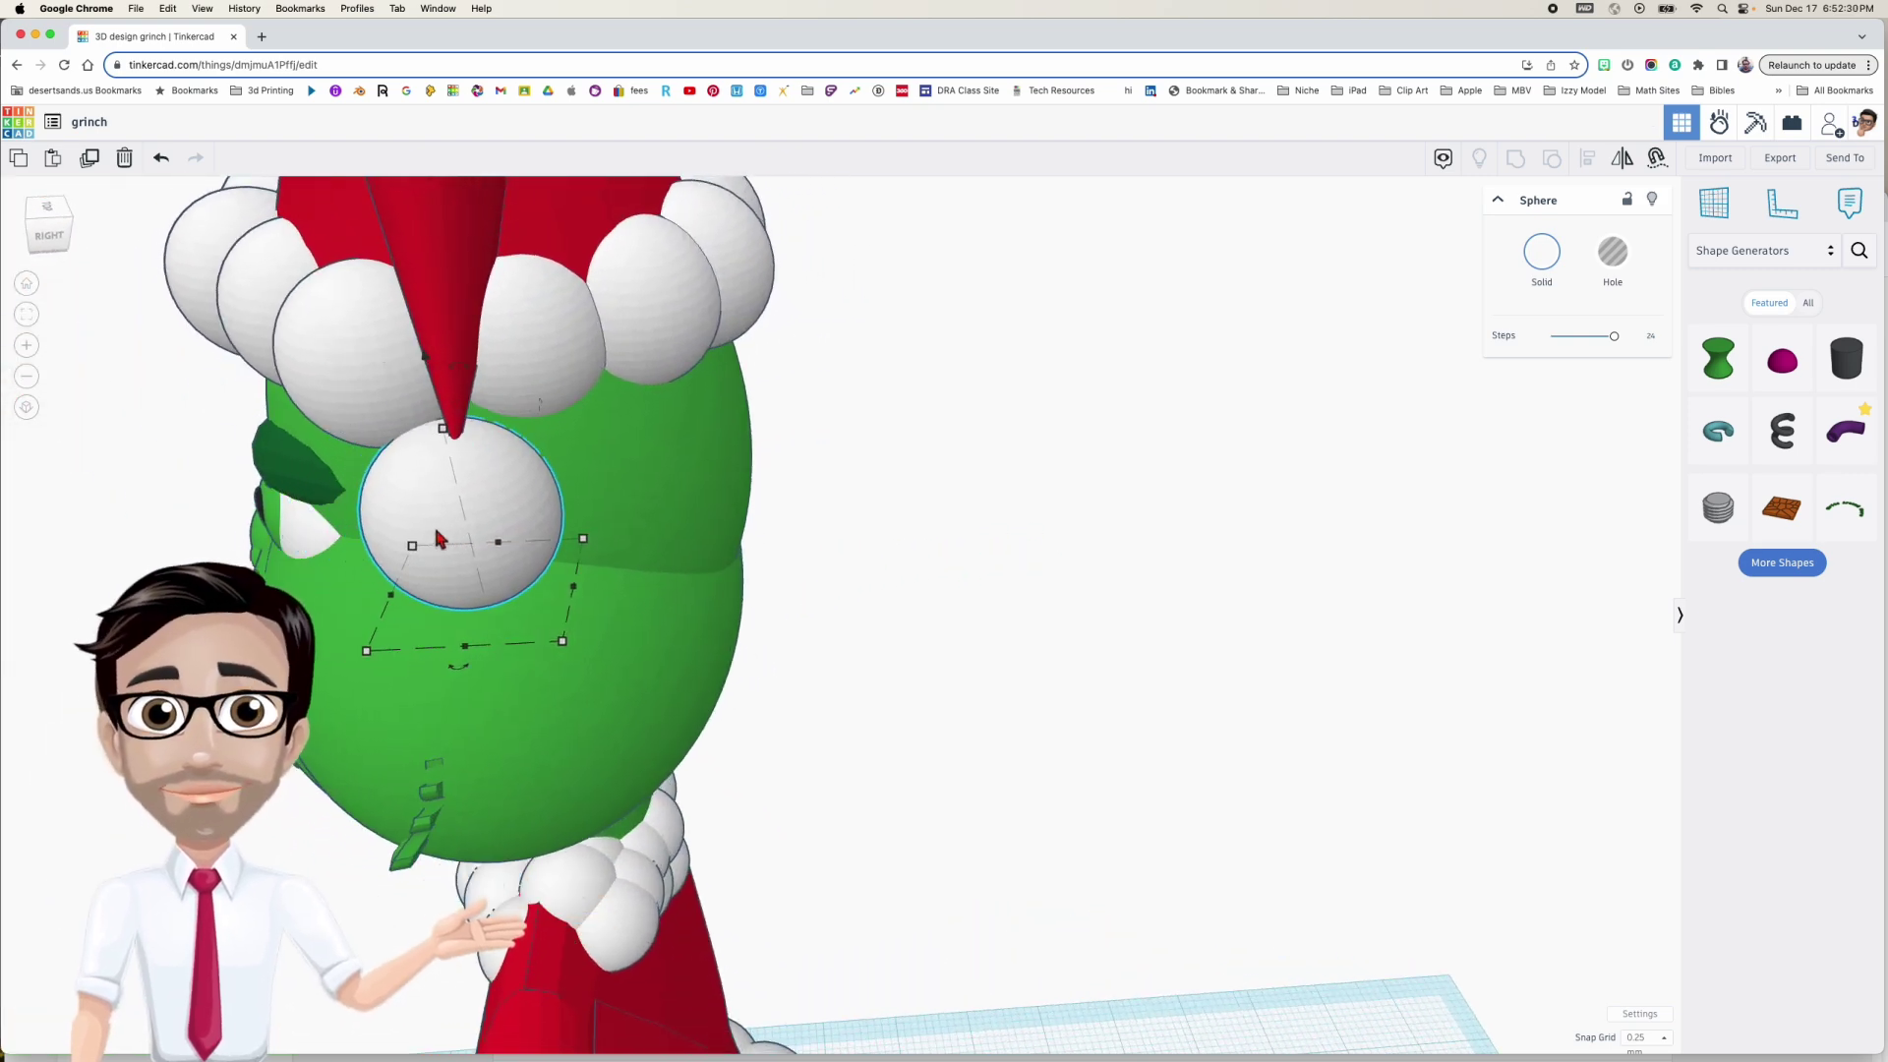
Step: Examine the dressed Grinch's rounded hat, pom-pom and fur-trimmed suit beside the other Santa Grinch for comparison
right_click_drag(440, 539, 1032, 499)
scroll(595, 381, "down", 3)
scroll(829, 500, "down", 5)
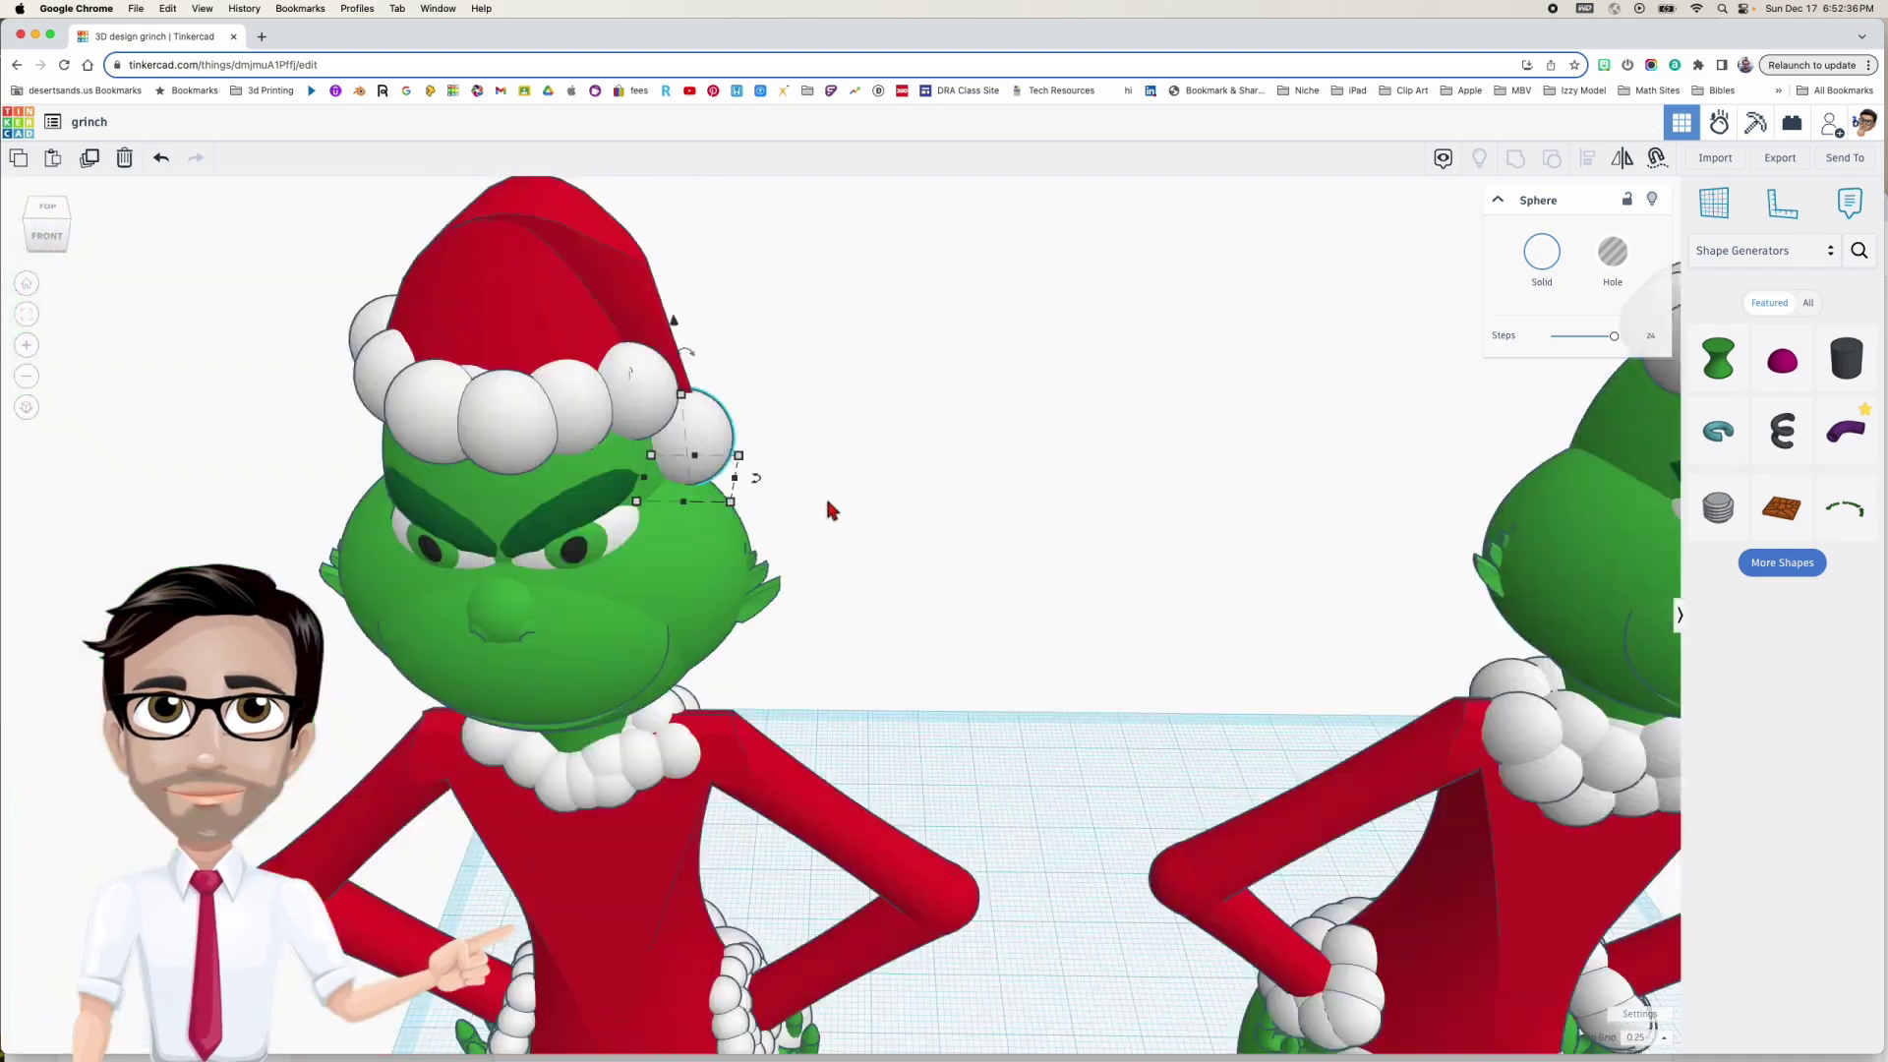
right_click_drag(829, 500, 858, 482)
scroll(858, 482, "down", 6)
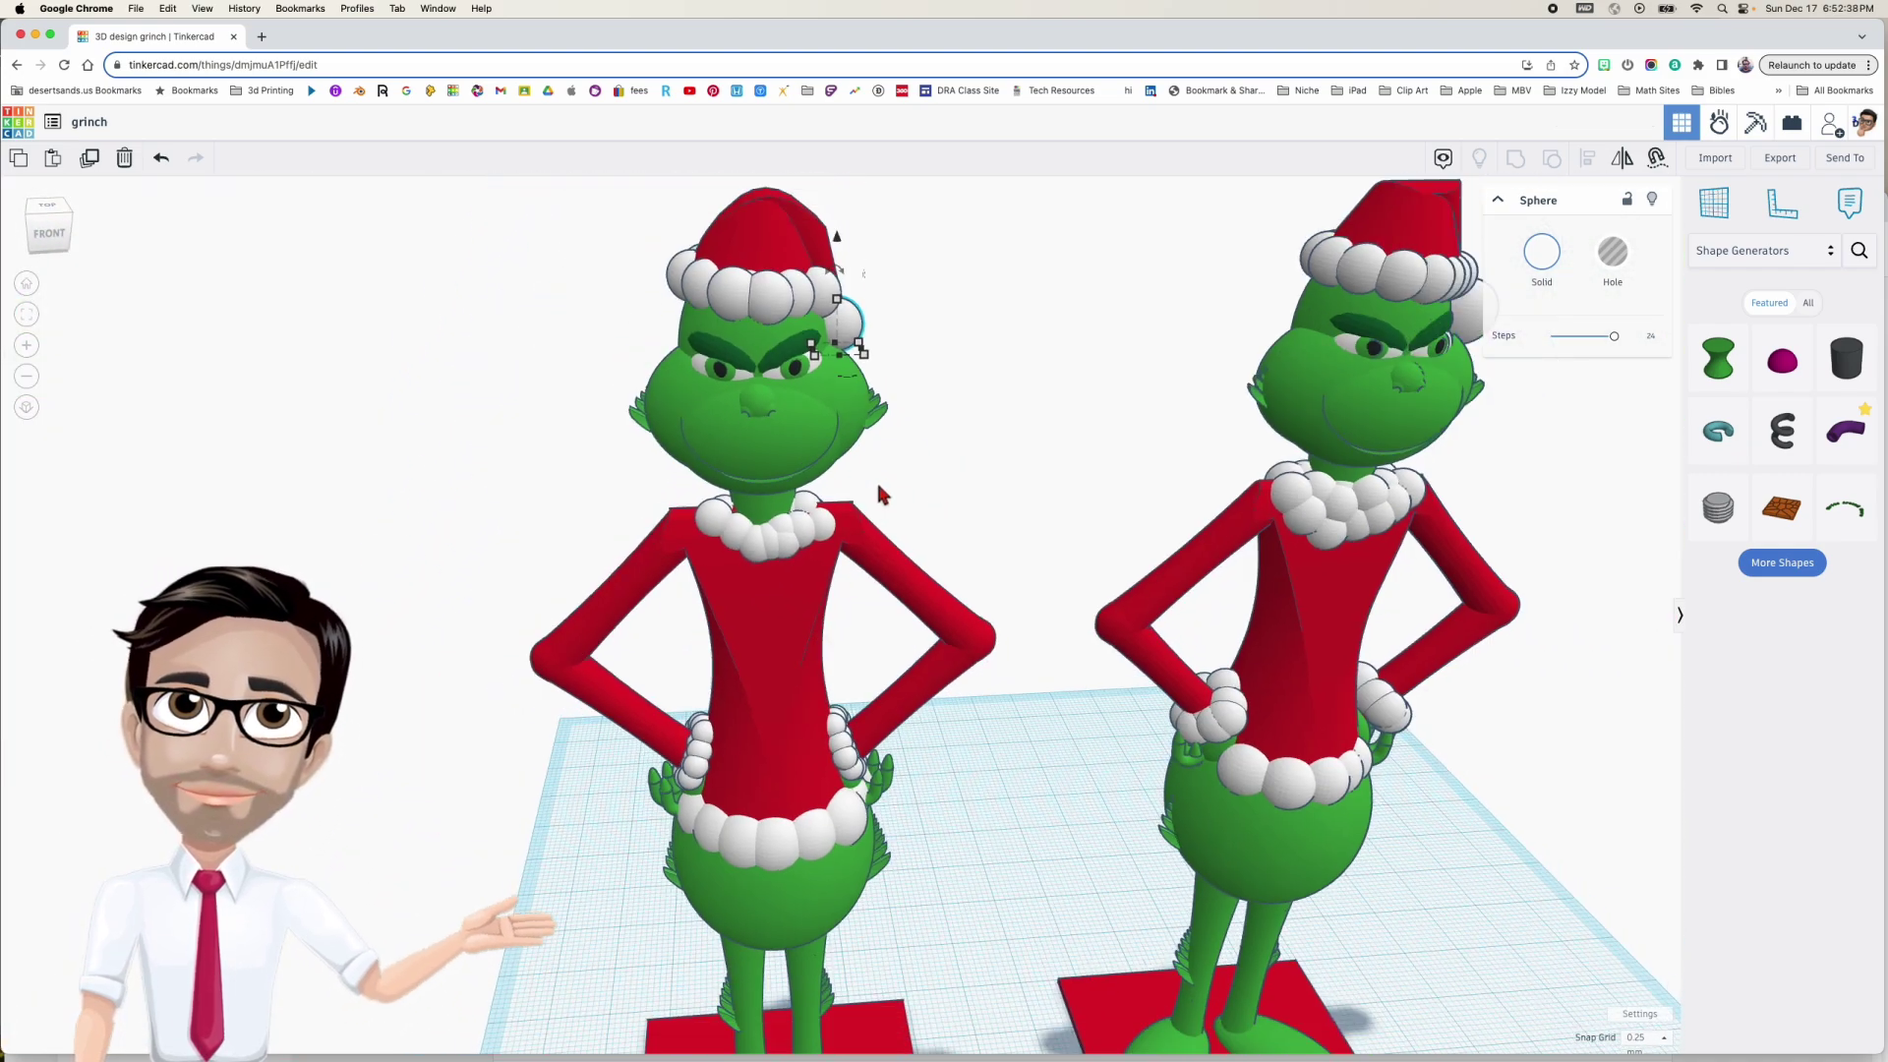
middle_click_drag(1019, 580, 1030, 598)
right_click_drag(1029, 598, 1071, 580)
left_click(1001, 581)
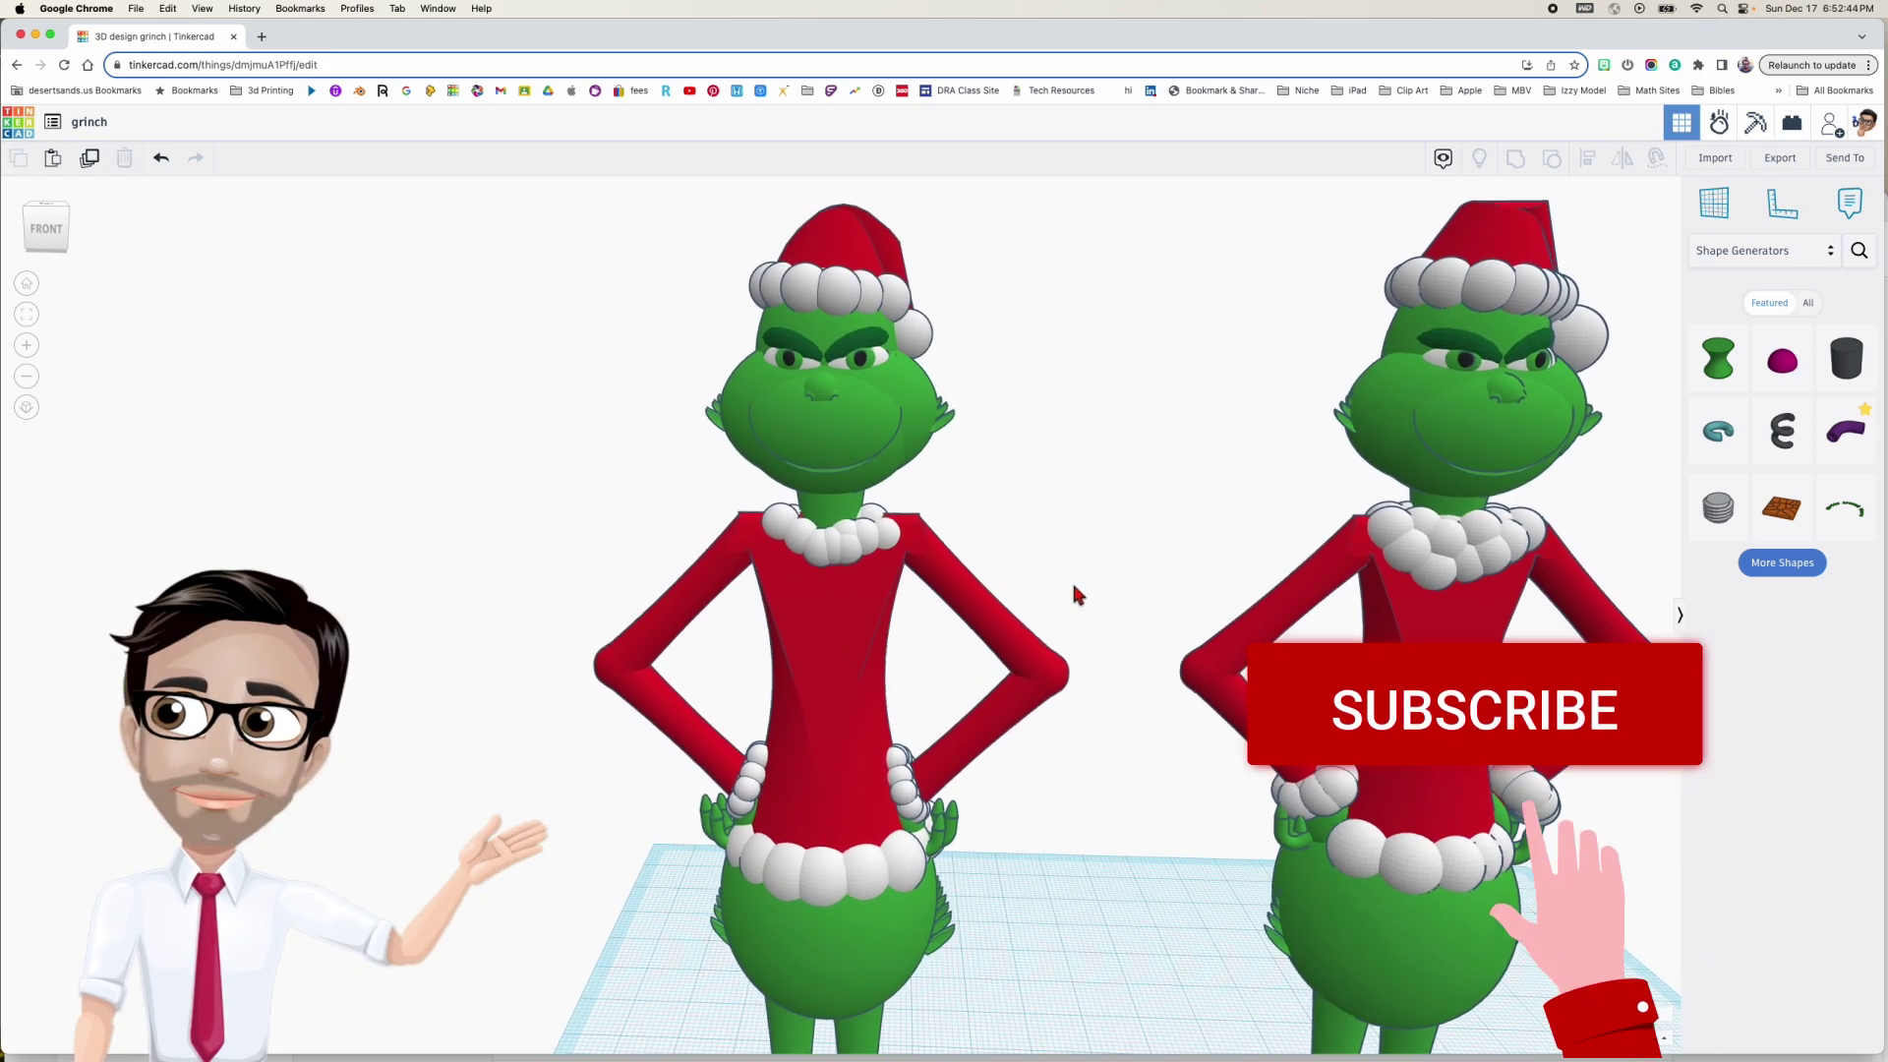
left_click(891, 534)
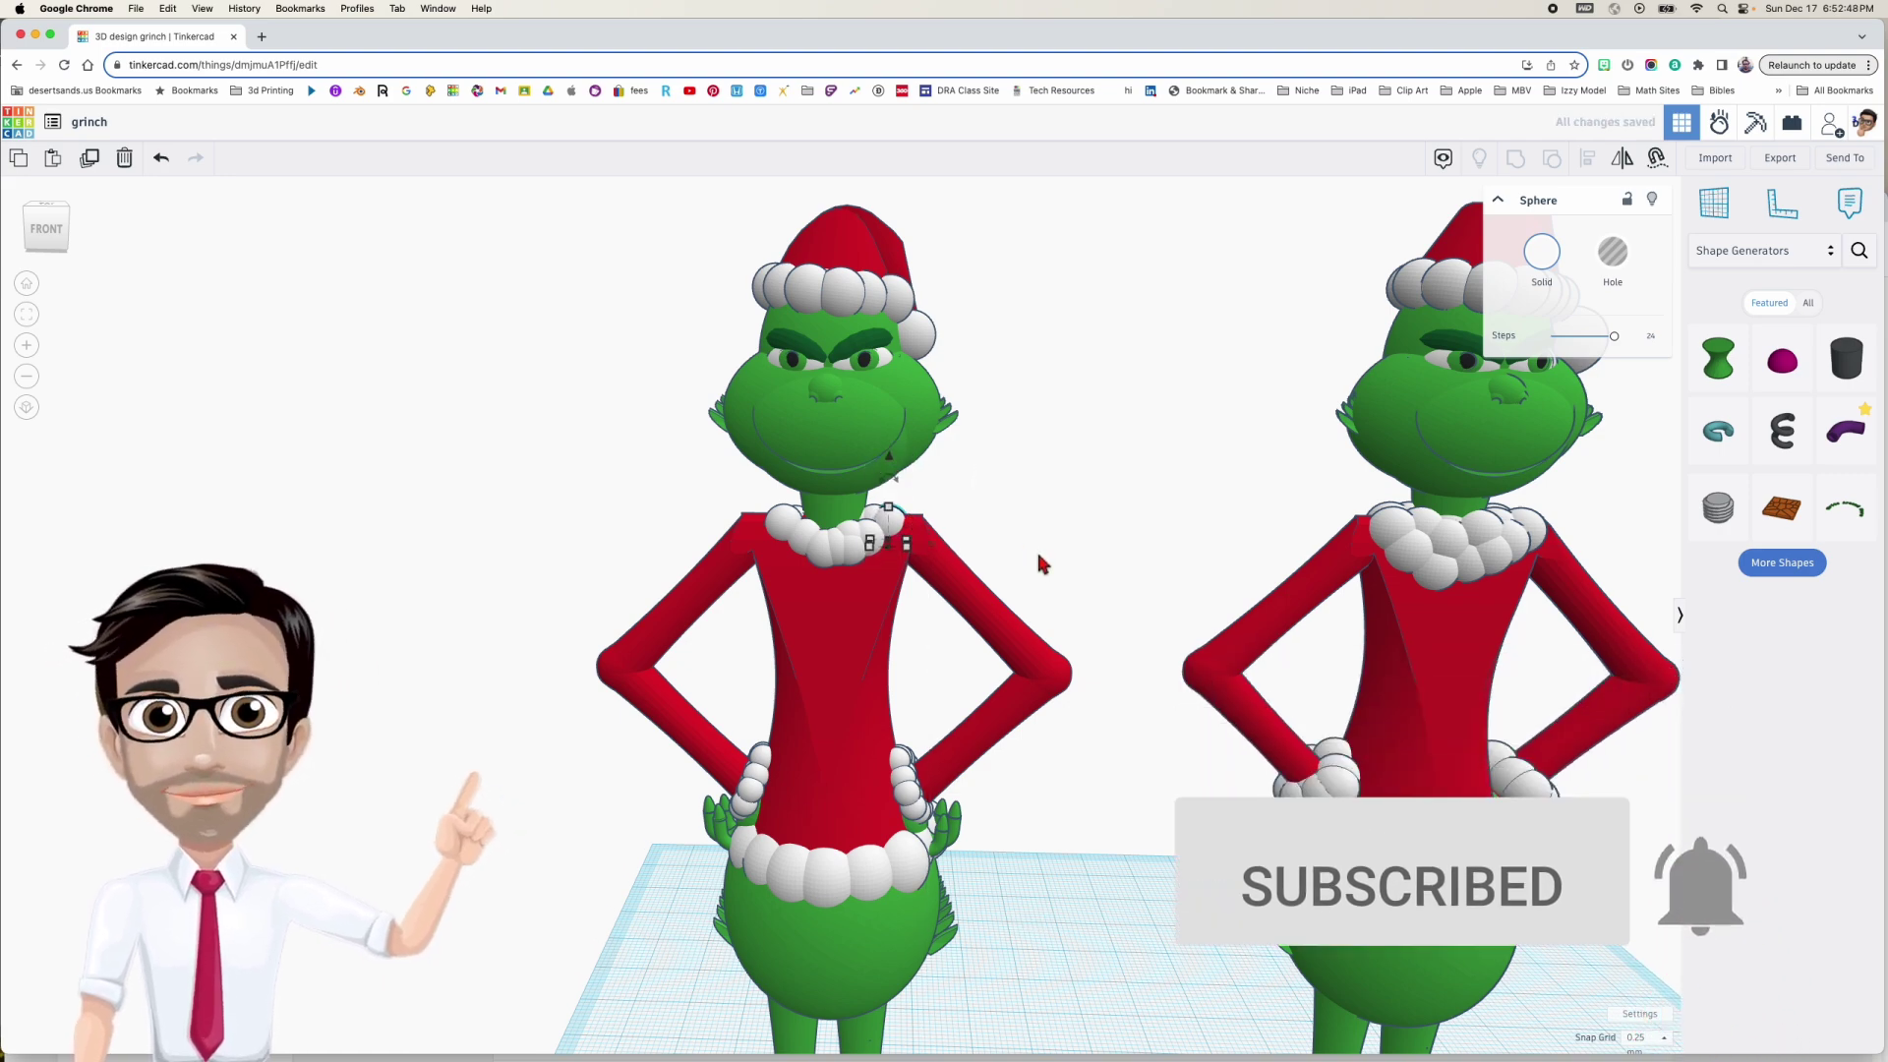
scroll(1038, 549, "down", 2)
mouse_move(1039, 558)
right_mouse_down()
mouse_move(931, 566)
mouse_move(1090, 560)
mouse_move(1019, 511)
mouse_move(1052, 556)
right_mouse_up()
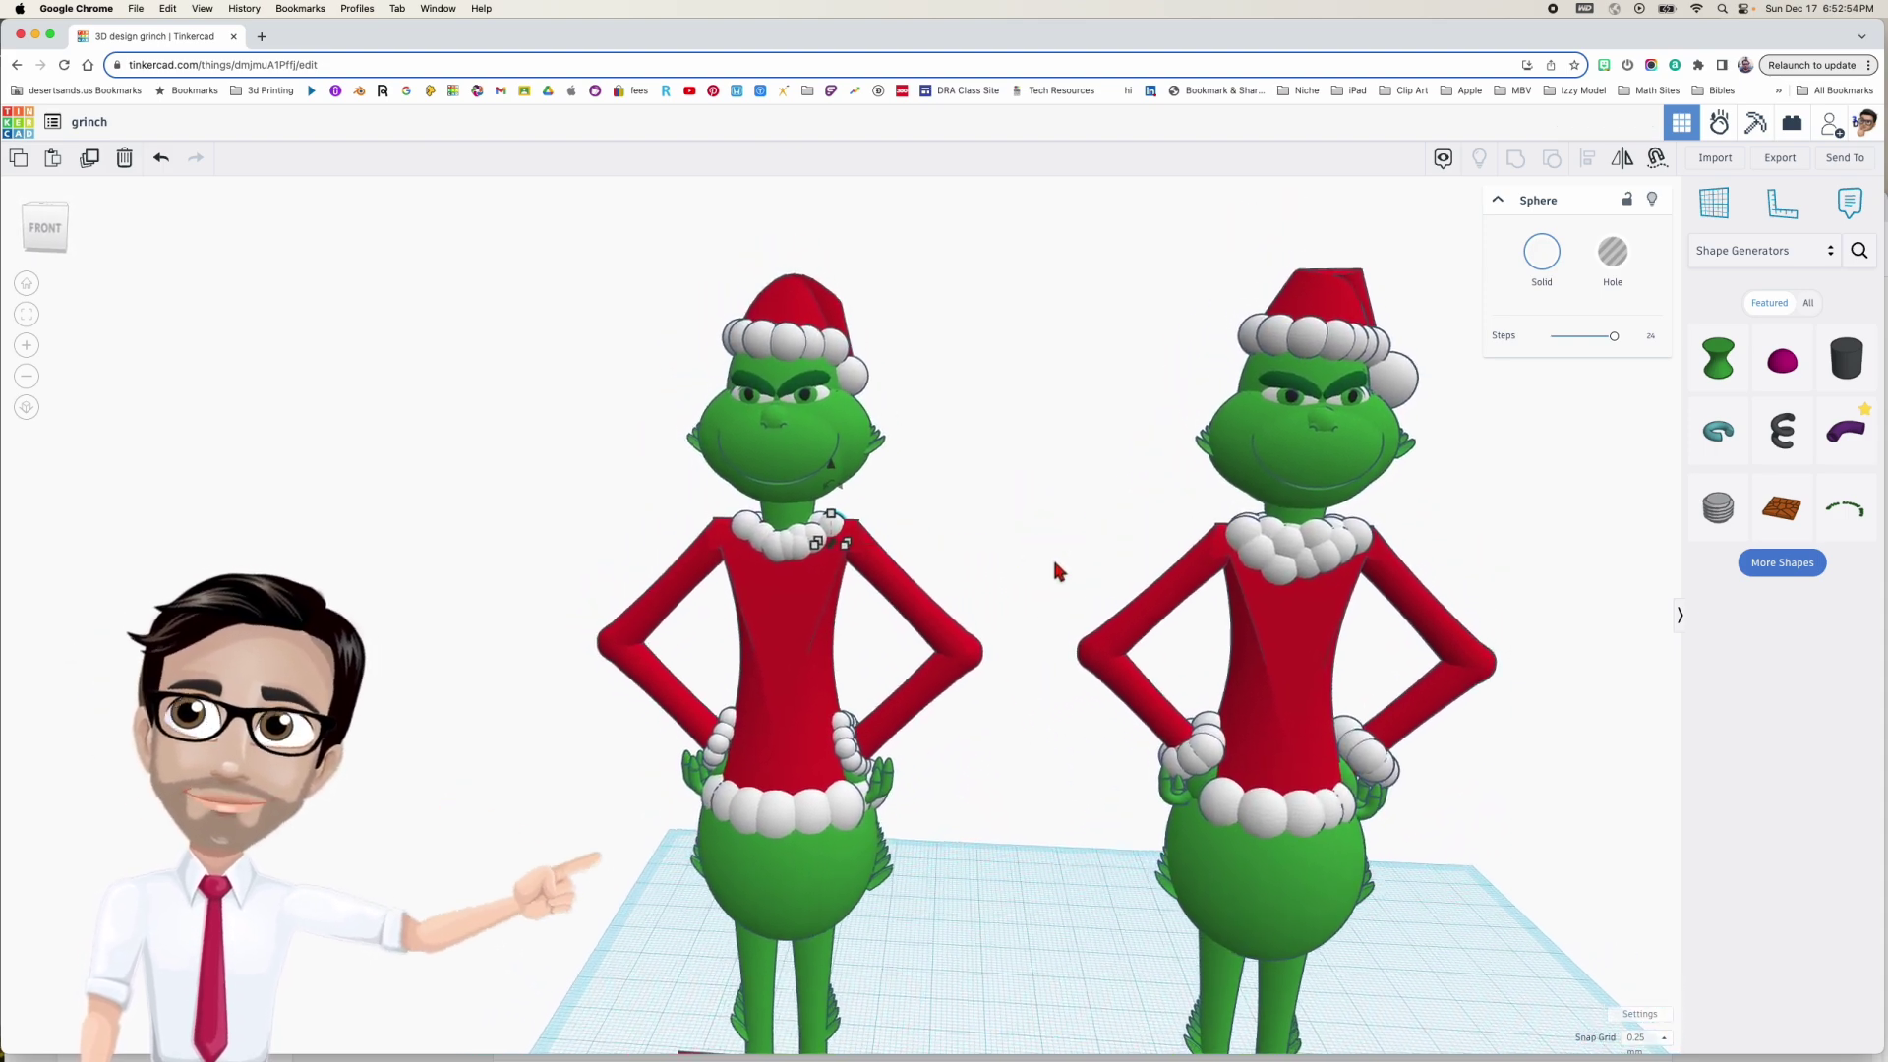